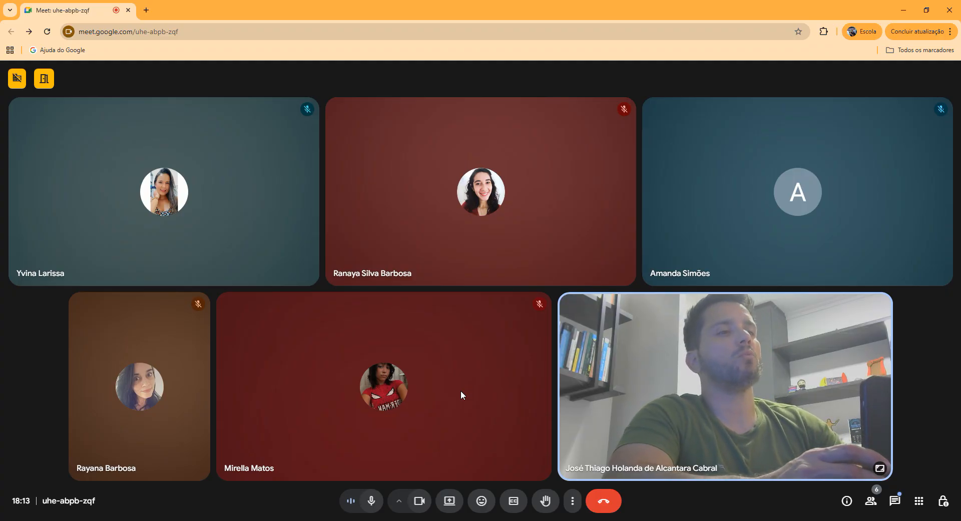
# Reduce the meeting window to a smaller size and open a new Excel workbook in a maximized window
pyautogui.click(926, 10)
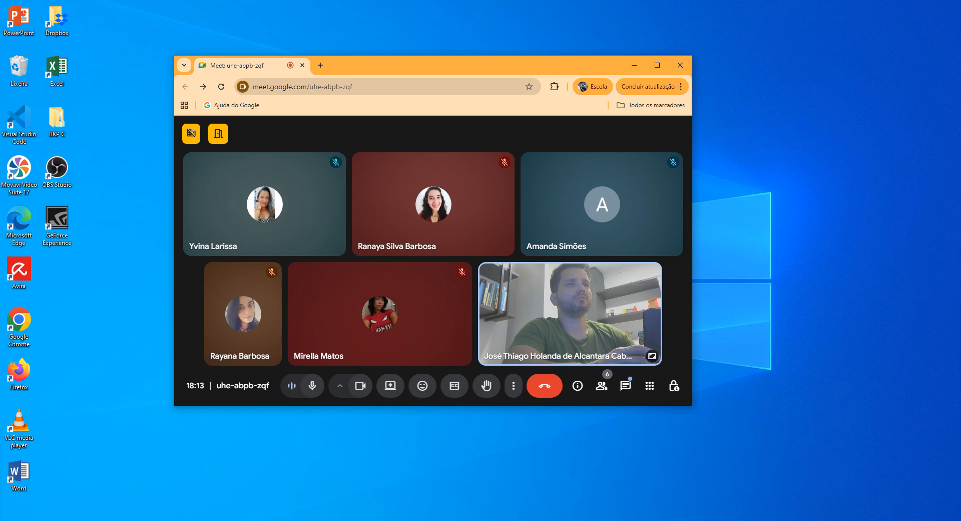
pyautogui.moveTo(377, 520)
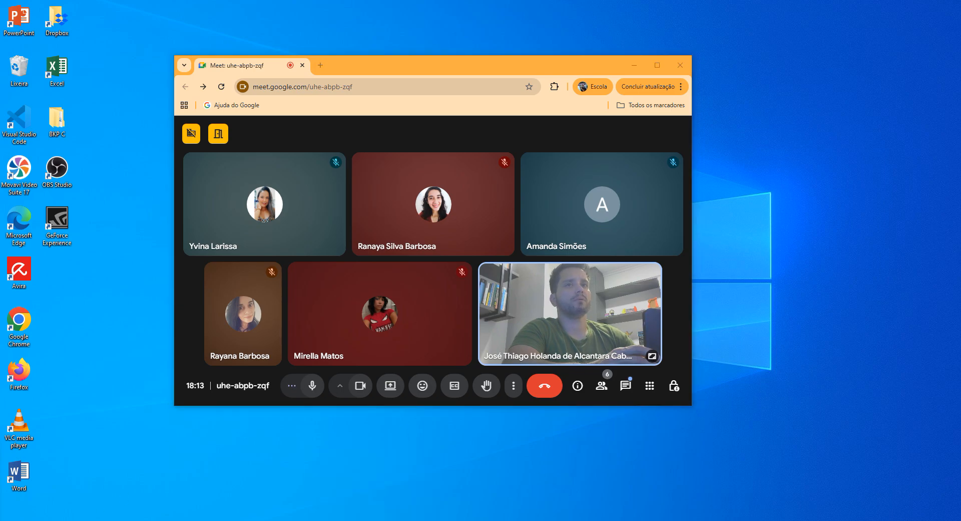
pyautogui.click(125, 520)
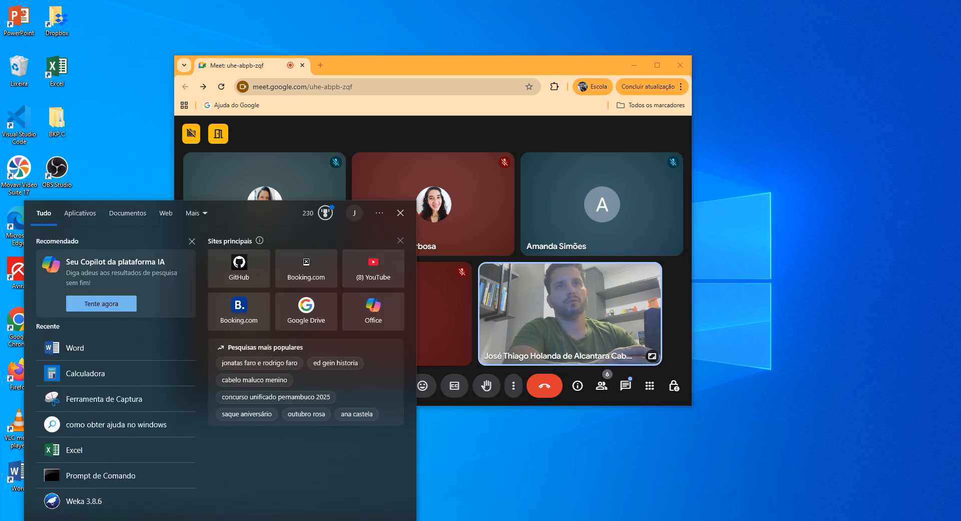
pyautogui.click(86, 451)
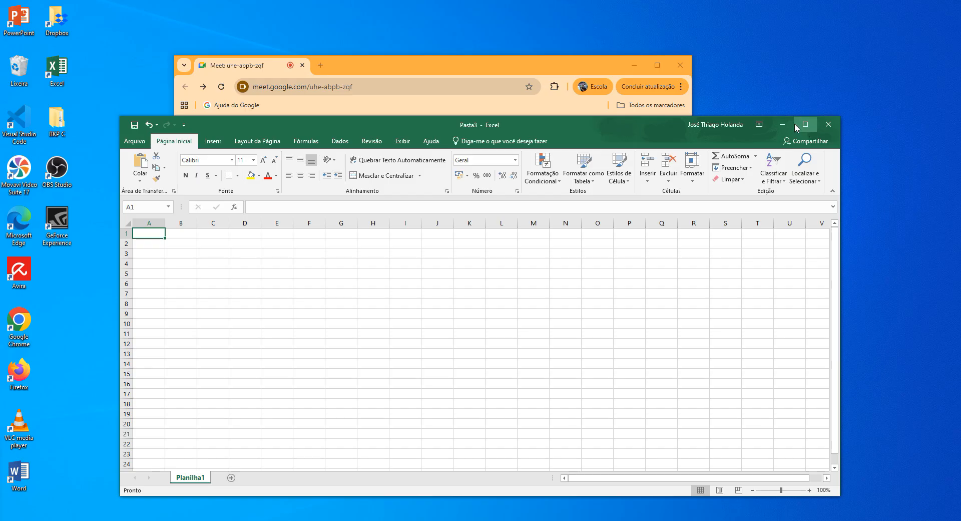
pyautogui.click(805, 124)
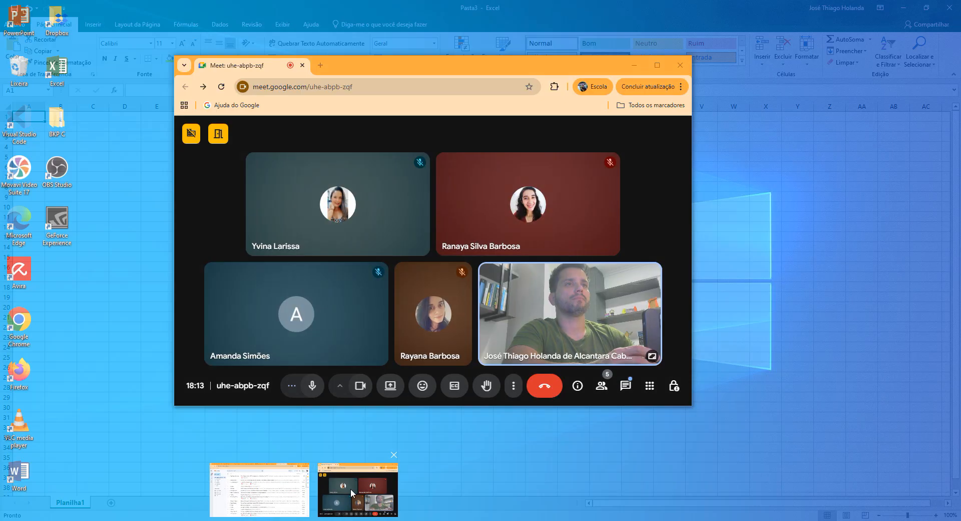
# Switch to Google Meet, maximize its window, and keep the call in front of the Excel workbook
pyautogui.click(351, 488)
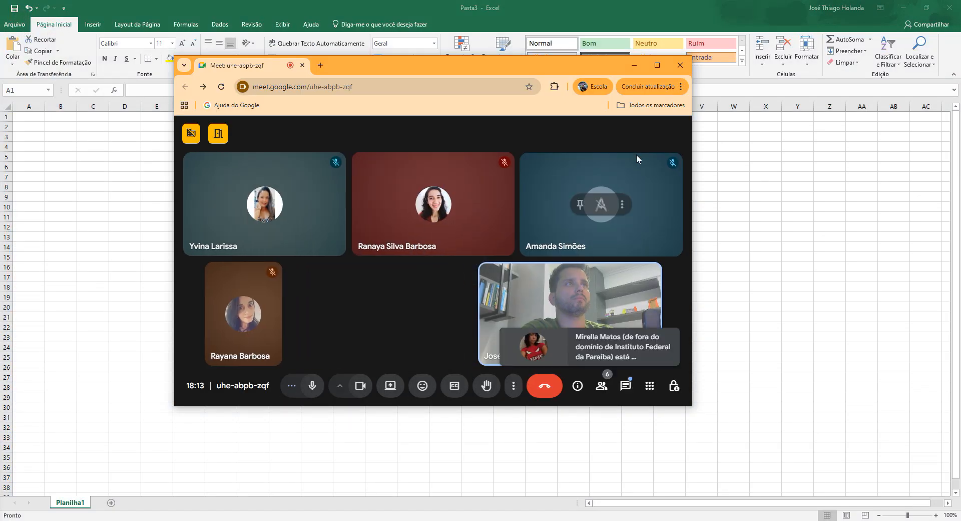
pyautogui.click(657, 66)
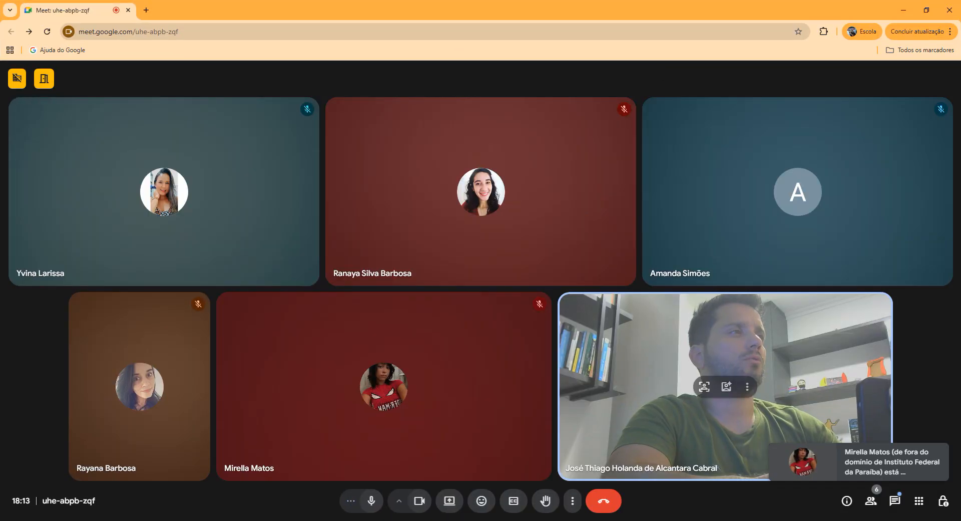
pyautogui.click(432, 477)
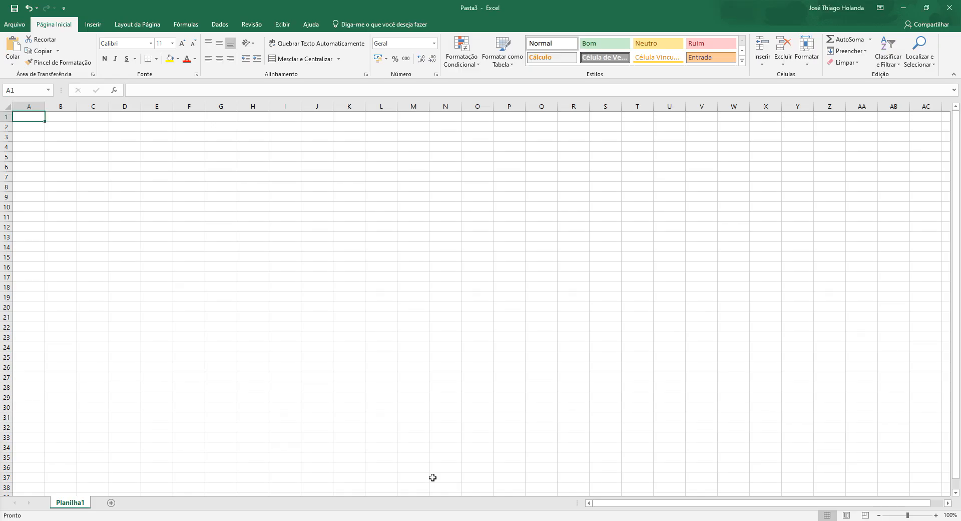
pyautogui.moveTo(304, 520)
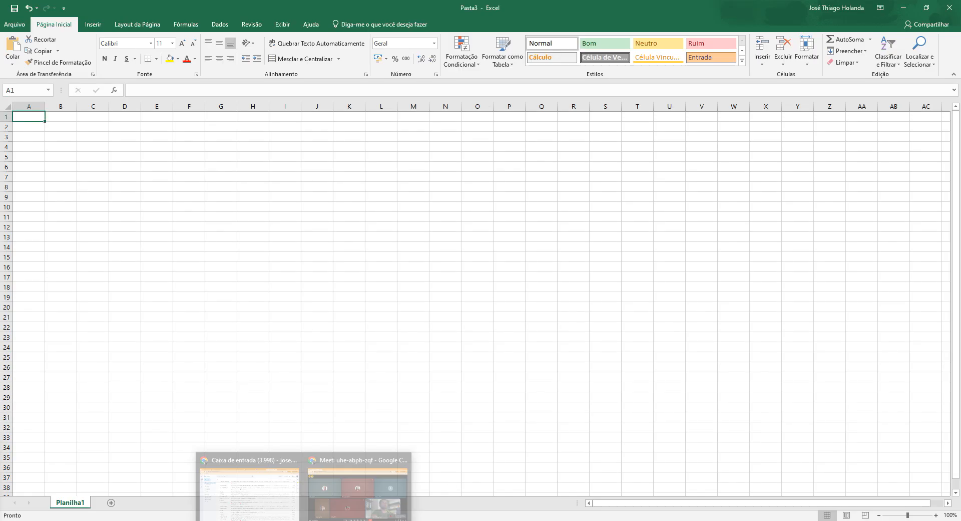
pyautogui.moveTo(365, 463)
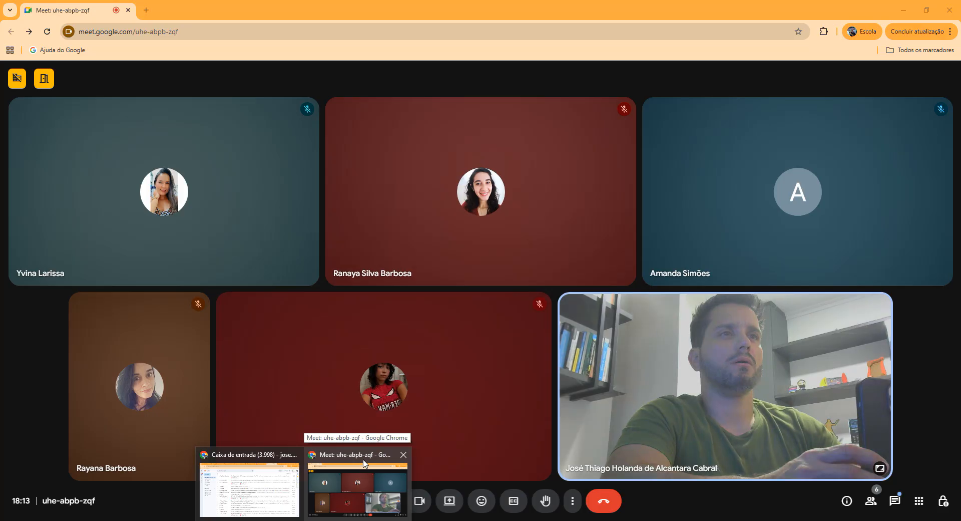
pyautogui.click(365, 488)
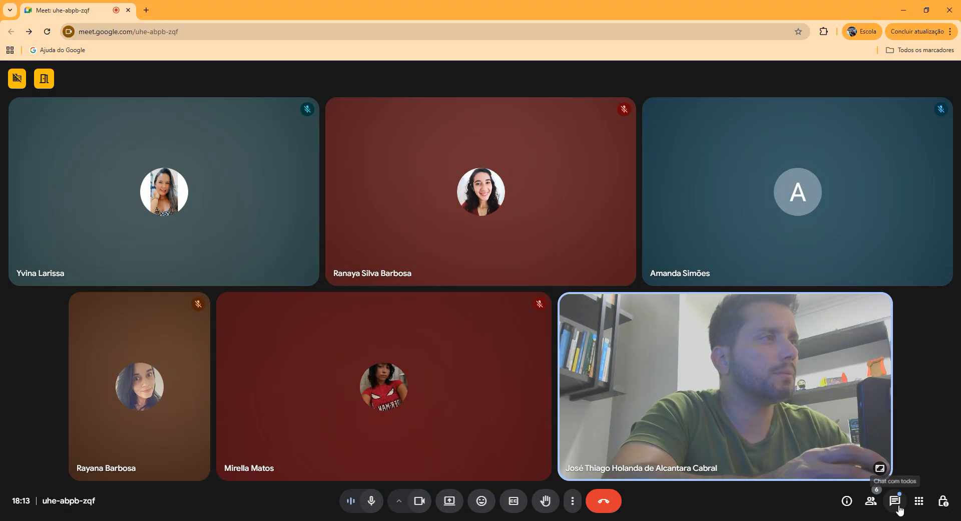
# Move the call into a picture-in-picture window and close the meeting tools
pyautogui.click(918, 506)
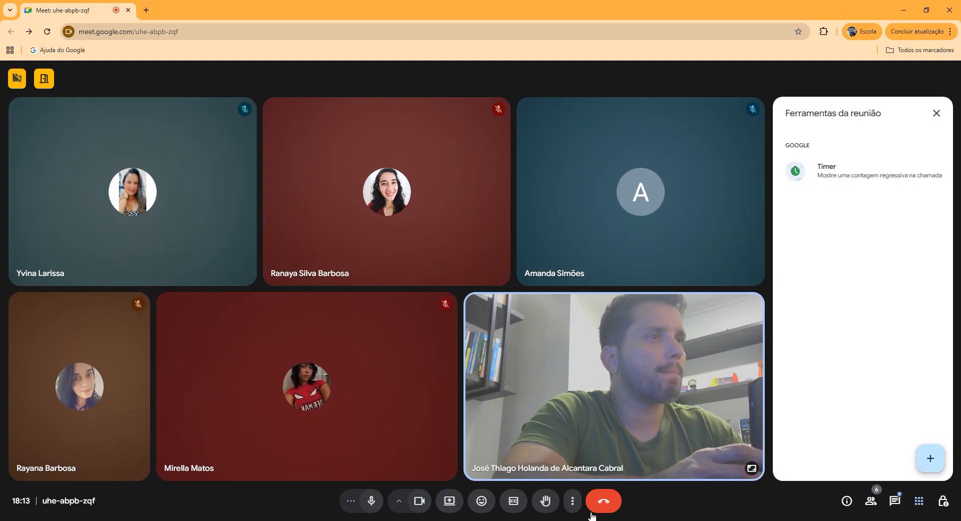
pyautogui.click(575, 503)
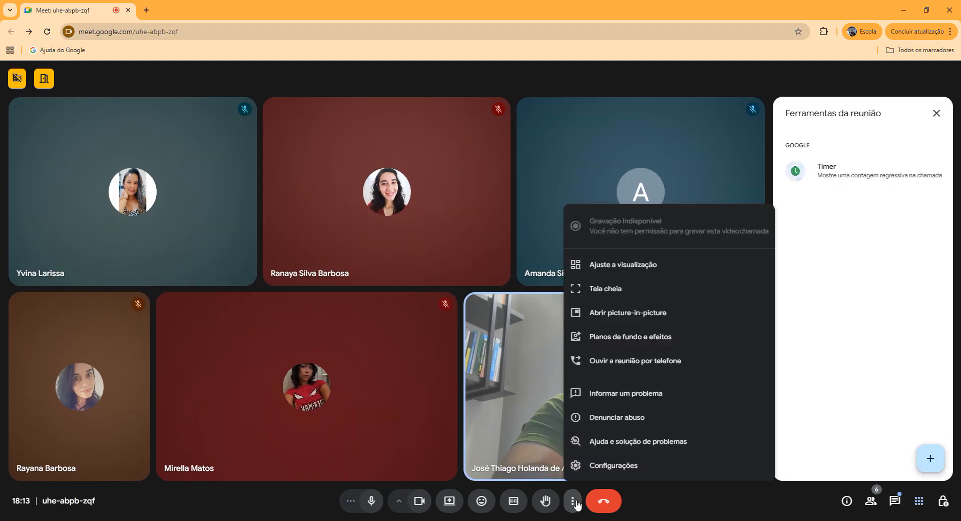
pyautogui.click(644, 316)
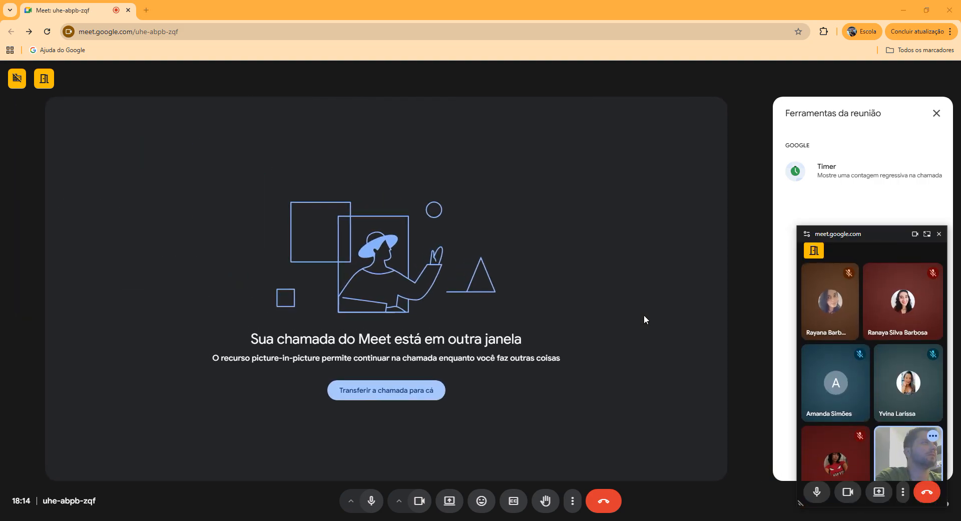
pyautogui.click(933, 109)
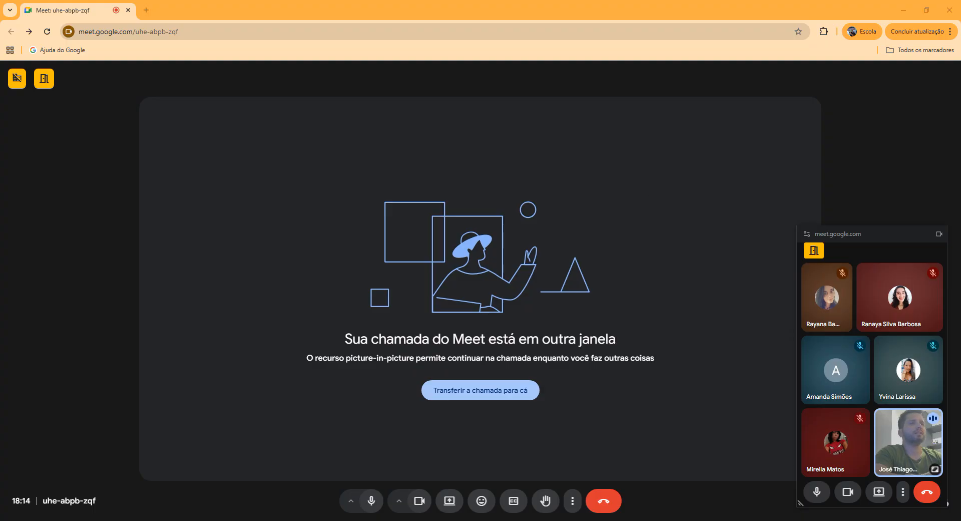
# Switch to the Excel workbook, start screen sharing from the floating call, and choose the entire screen Ecrã 1 as the source
pyautogui.click(455, 480)
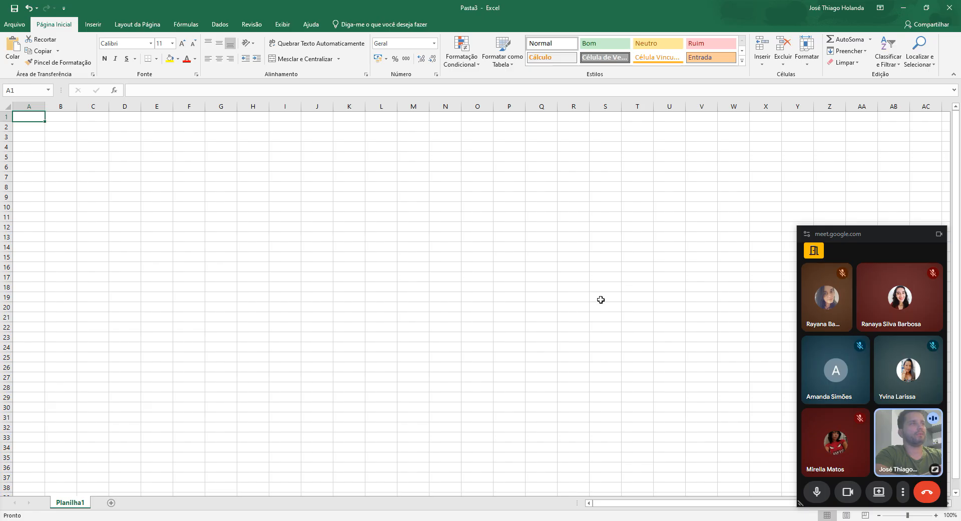
pyautogui.click(879, 491)
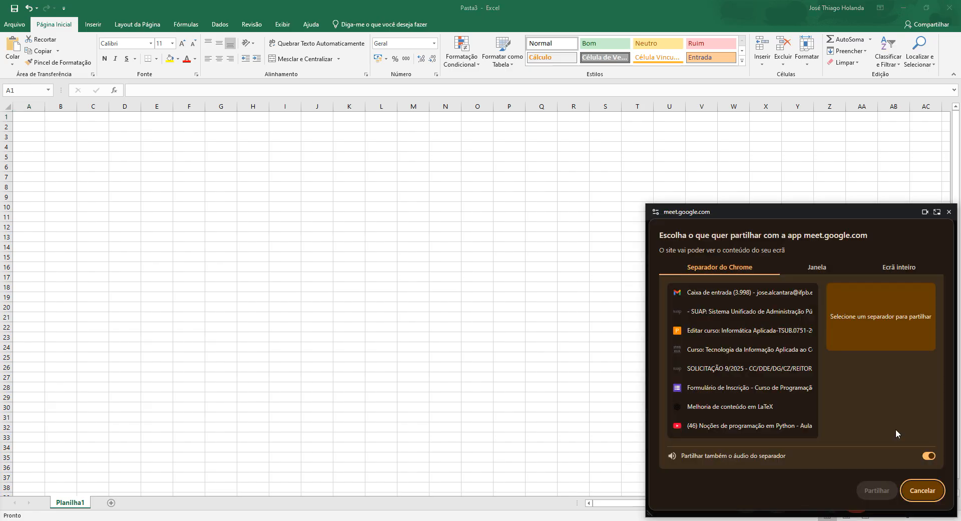
pyautogui.click(817, 267)
pyautogui.click(896, 267)
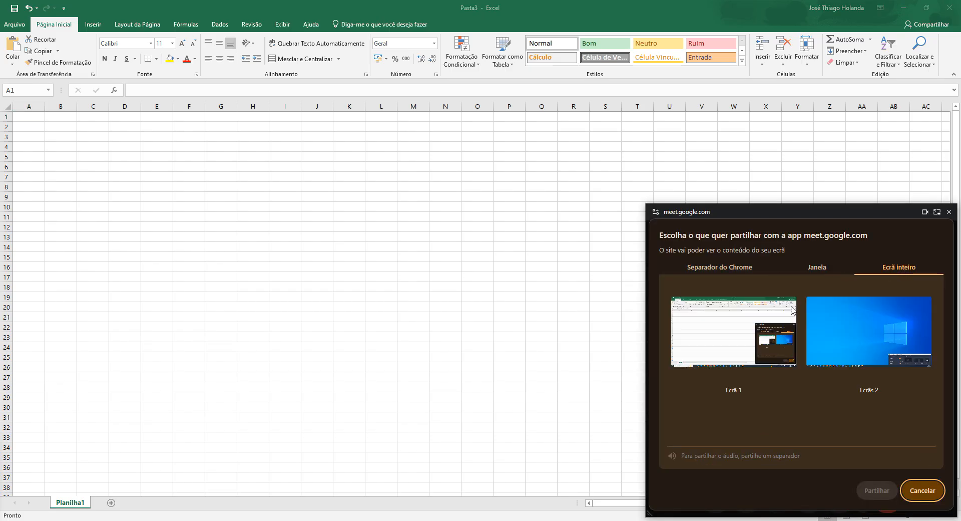
pyautogui.click(763, 317)
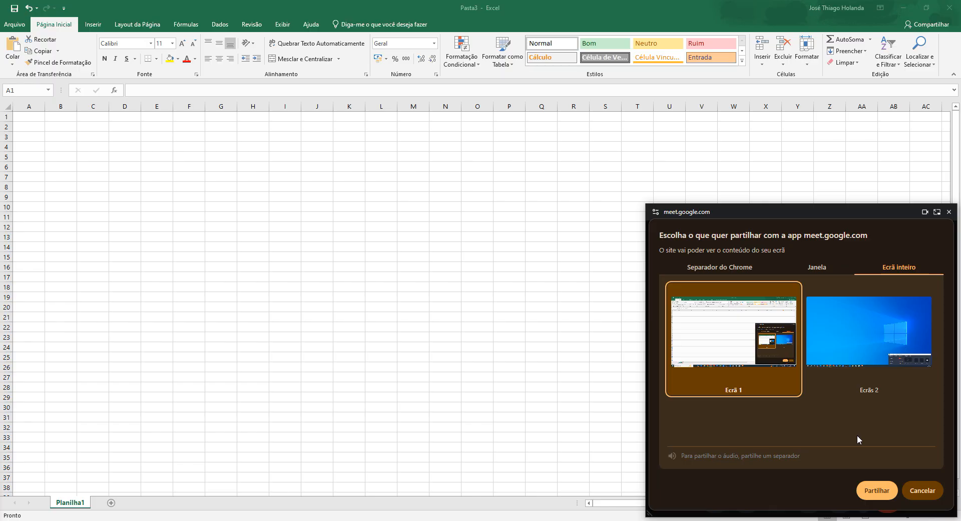
# Try the Pasta3 - Excel window as the sharing source and look through the entire-screen and Chrome tab choices
pyautogui.click(818, 262)
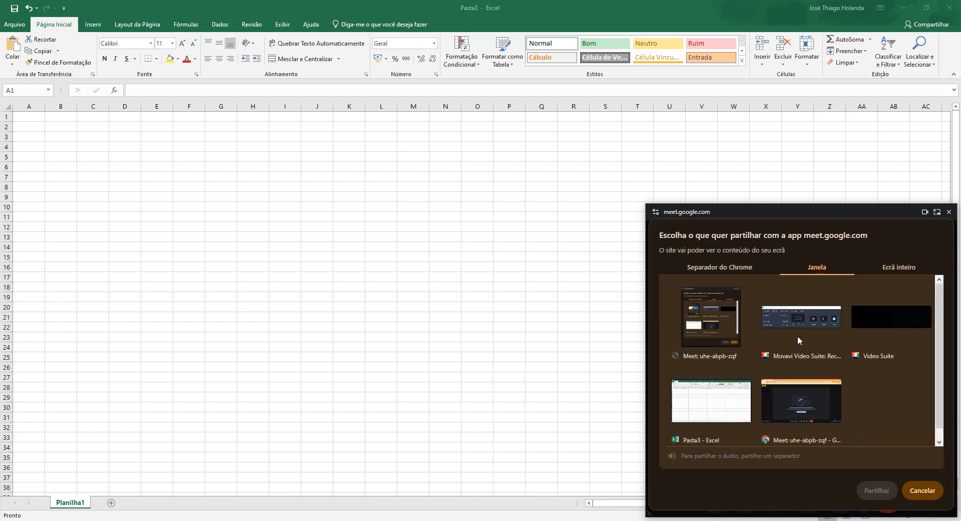
pyautogui.click(719, 408)
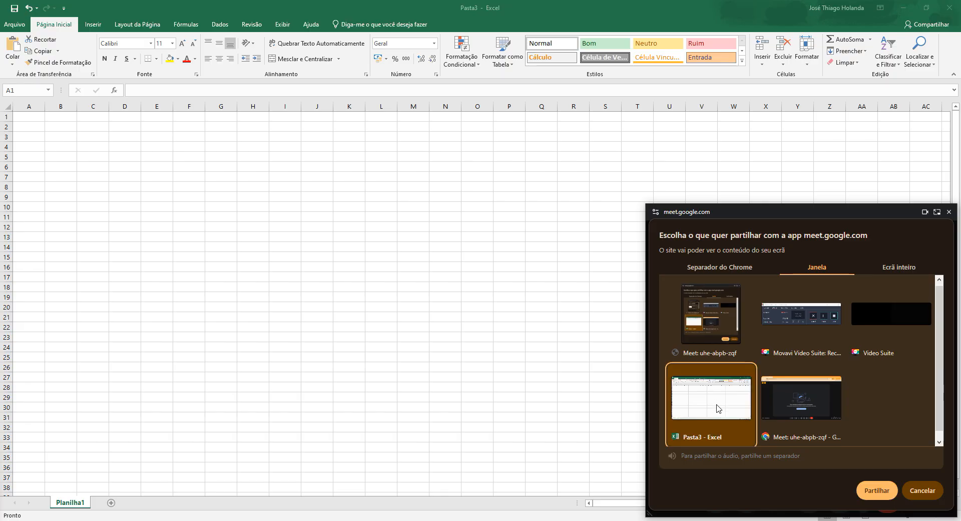
pyautogui.click(897, 267)
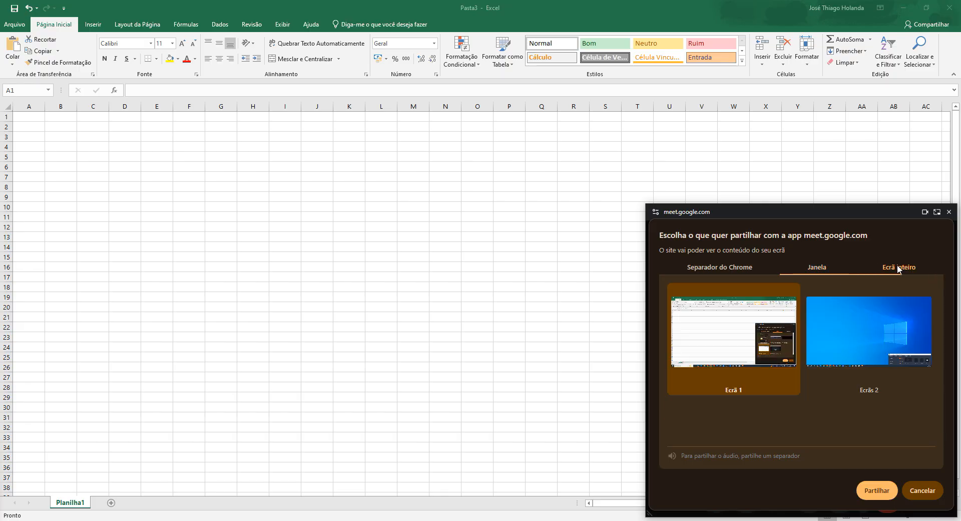
pyautogui.click(719, 269)
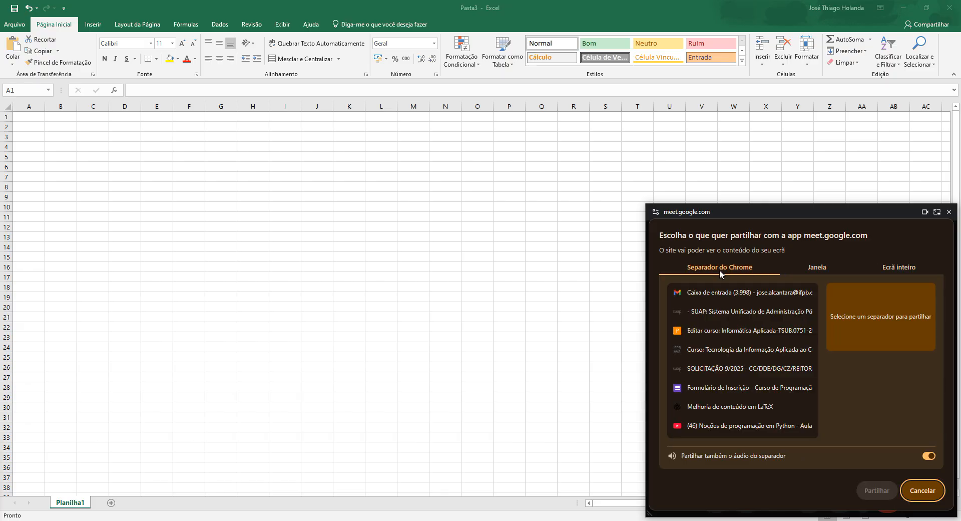
# Compare the two entire-screen sources and share Ecrã 1 with the meeting
pyautogui.click(899, 267)
pyautogui.click(737, 326)
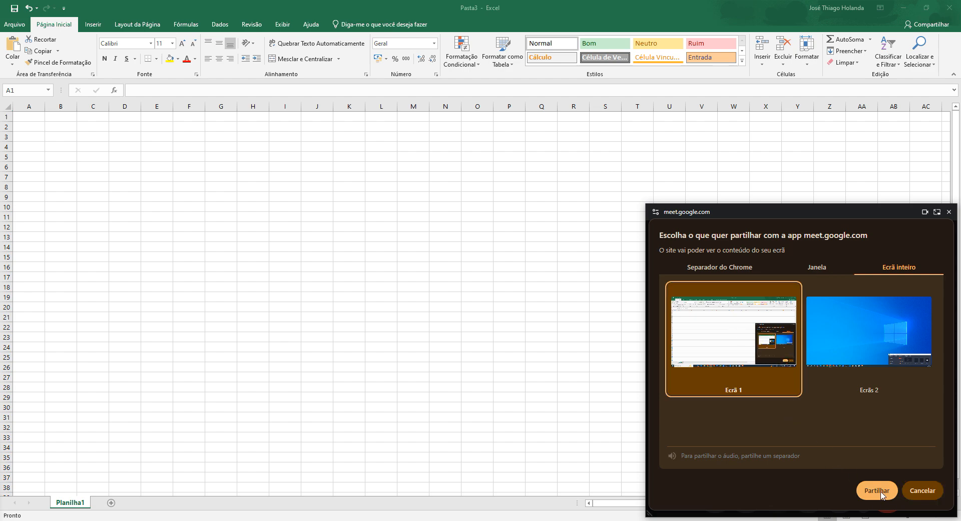
pyautogui.click(868, 329)
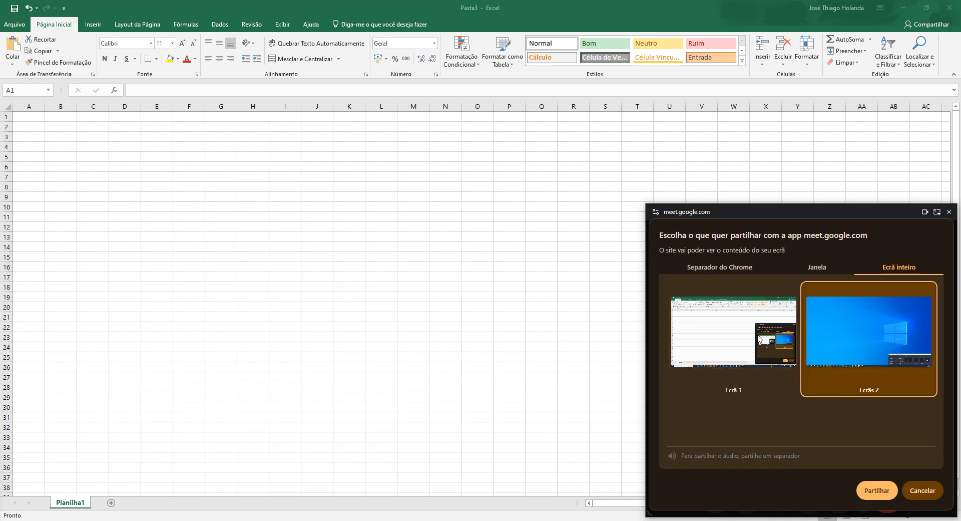
pyautogui.click(757, 338)
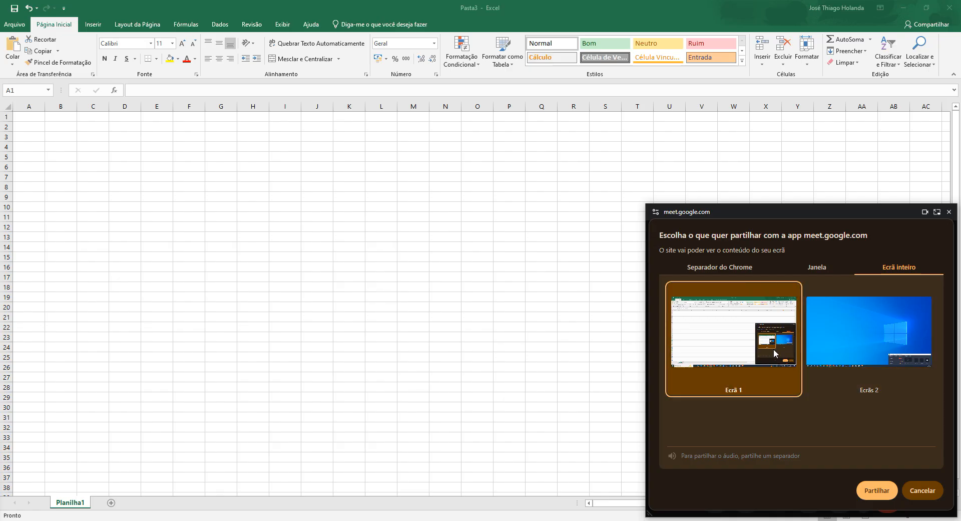
pyautogui.click(877, 490)
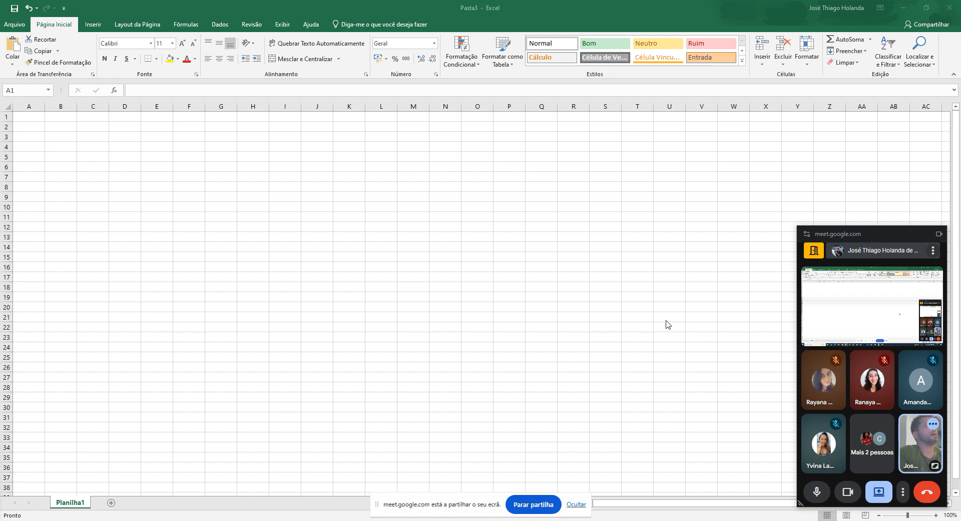
# Return the call from the floating window to the main Google Meet window and hide the screen-sharing notice
pyautogui.click(931, 236)
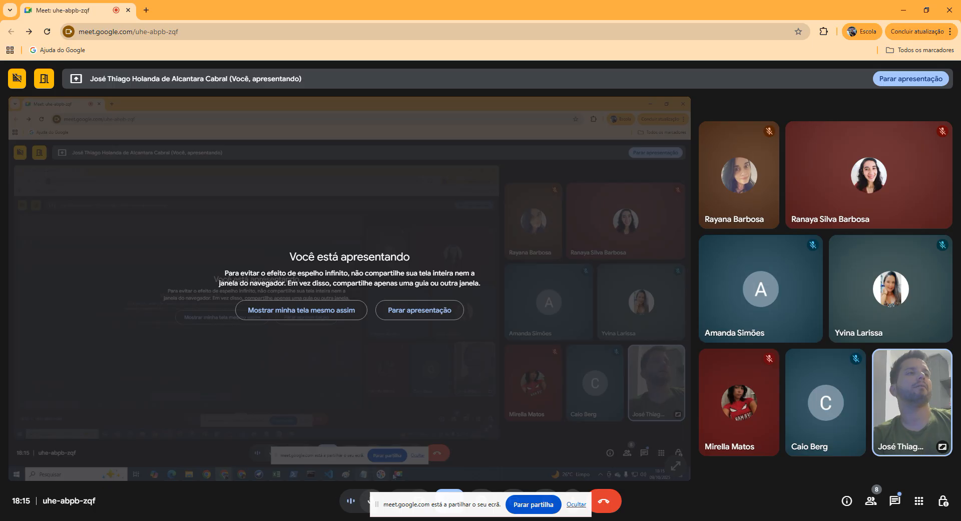
pyautogui.click(576, 504)
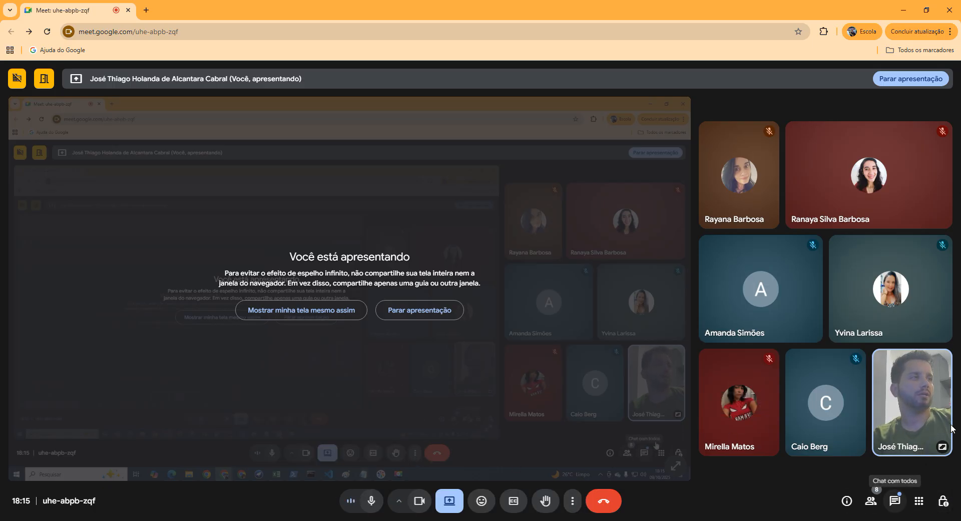
pyautogui.moveTo(916, 410)
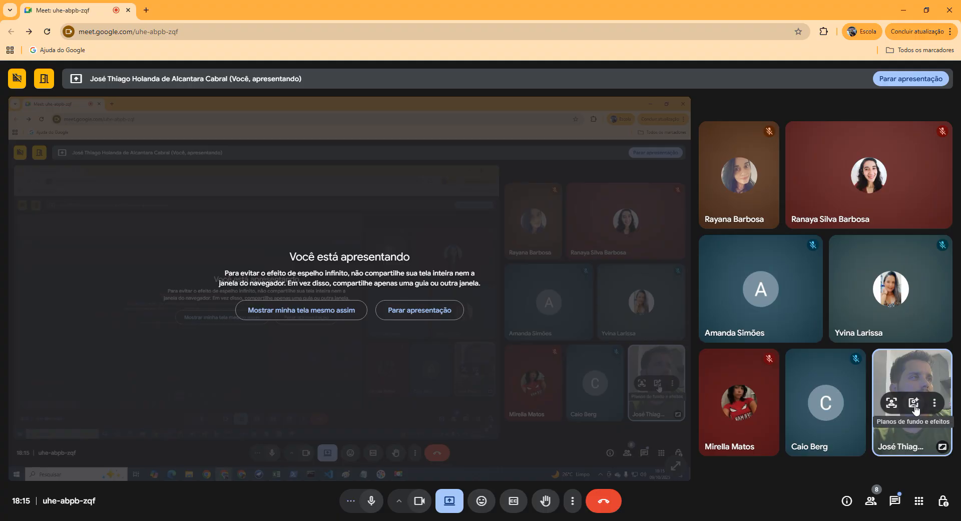
pyautogui.click(890, 404)
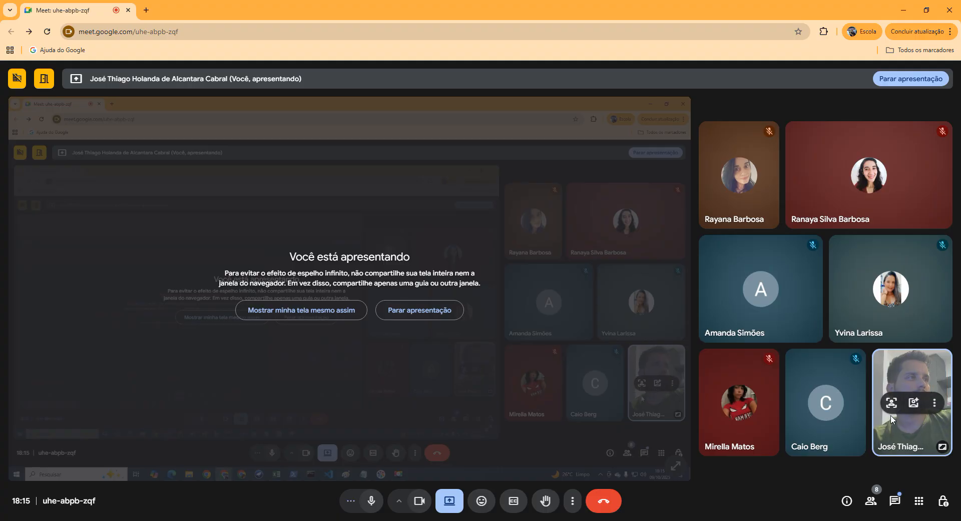
pyautogui.doubleClick(892, 407)
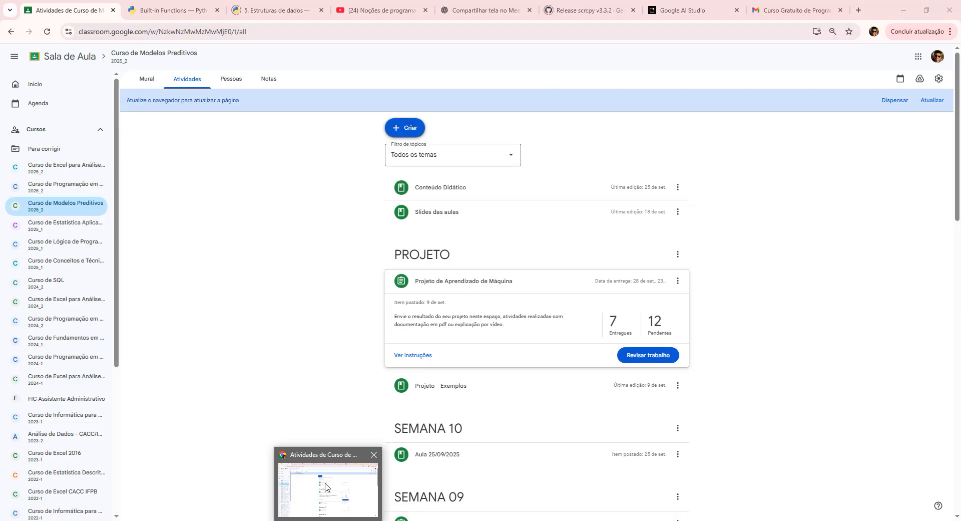
# Switch to Google Classroom and open the people list of the 2025_2 course Curso de Excel para Análise de Dados
pyautogui.click(287, 477)
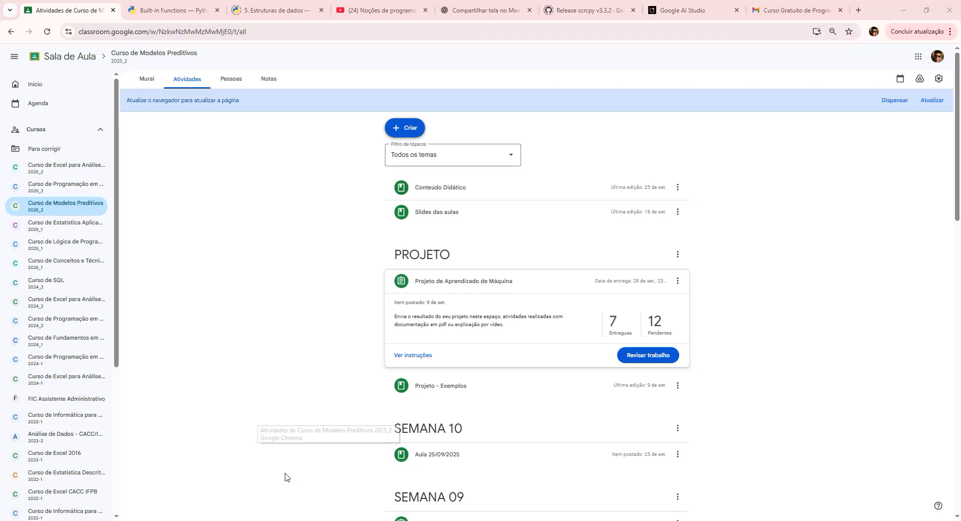
pyautogui.click(63, 169)
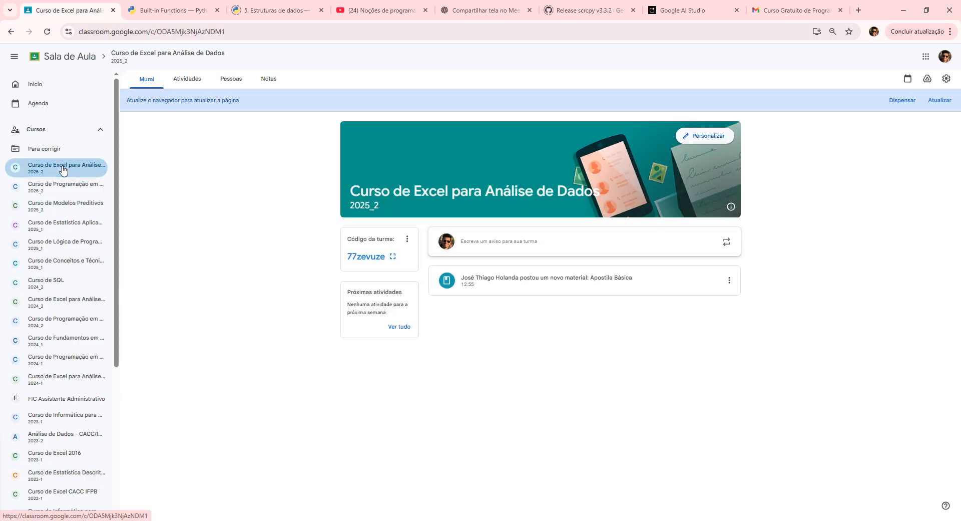
pyautogui.click(193, 79)
pyautogui.click(232, 79)
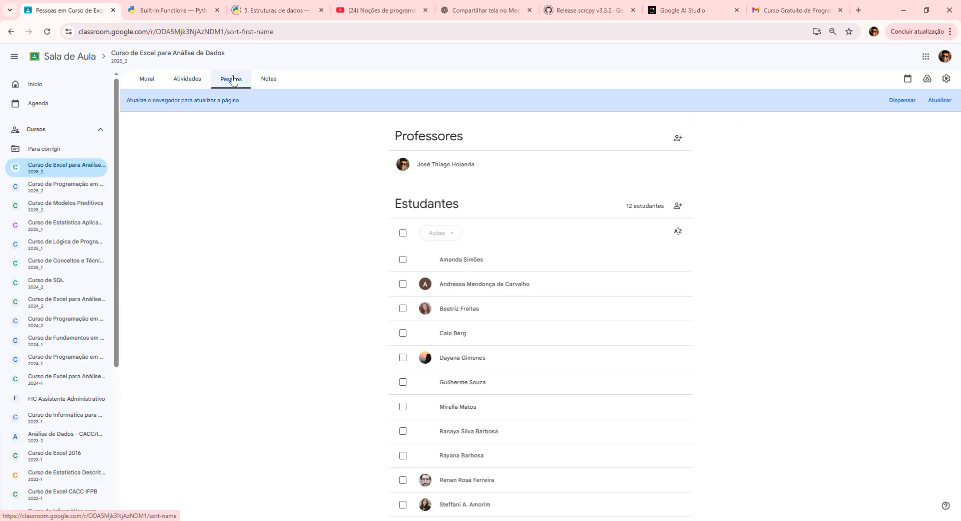
# Return to the Google Meet call and switch the presentation from the entire screen to the Google Classroom window
pyautogui.scroll(-1, 807, 274)
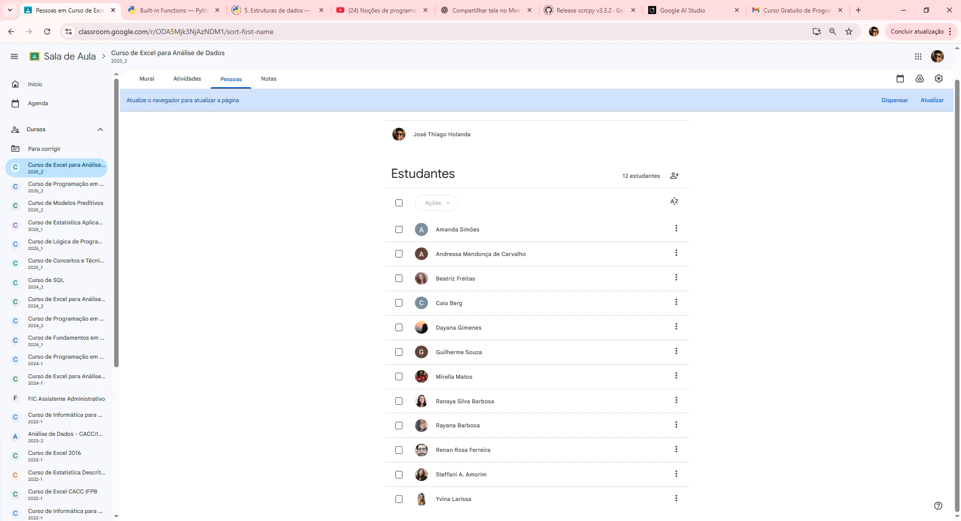
pyautogui.click(303, 484)
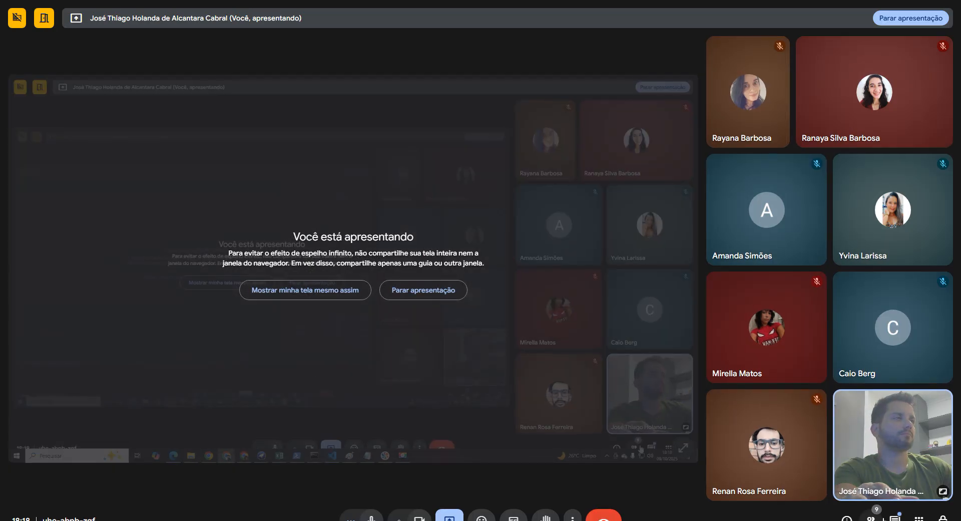
pyautogui.click(449, 516)
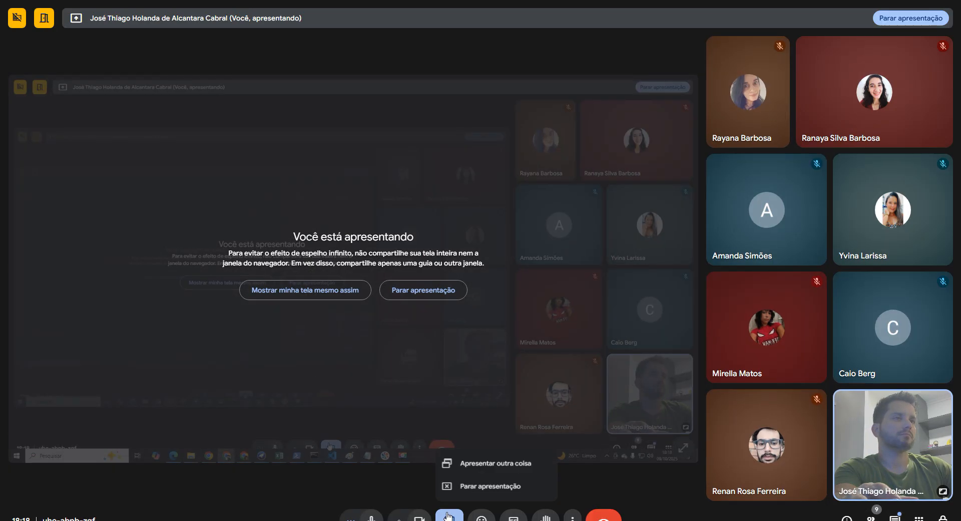
pyautogui.click(496, 465)
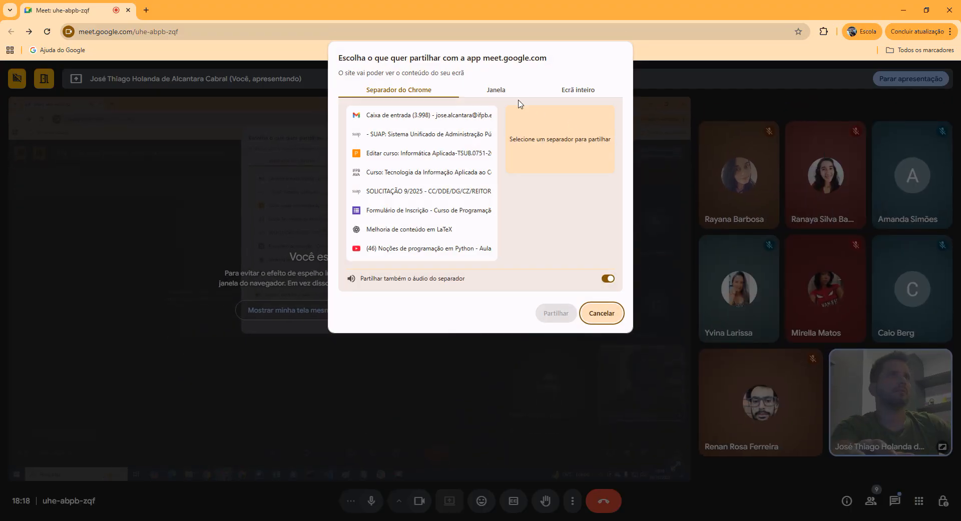
pyautogui.click(489, 95)
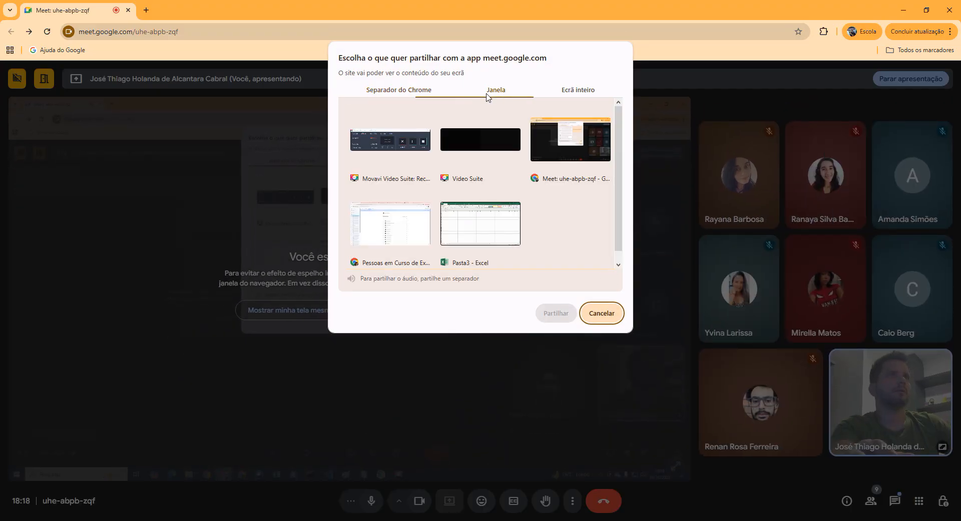
pyautogui.click(401, 223)
pyautogui.click(555, 312)
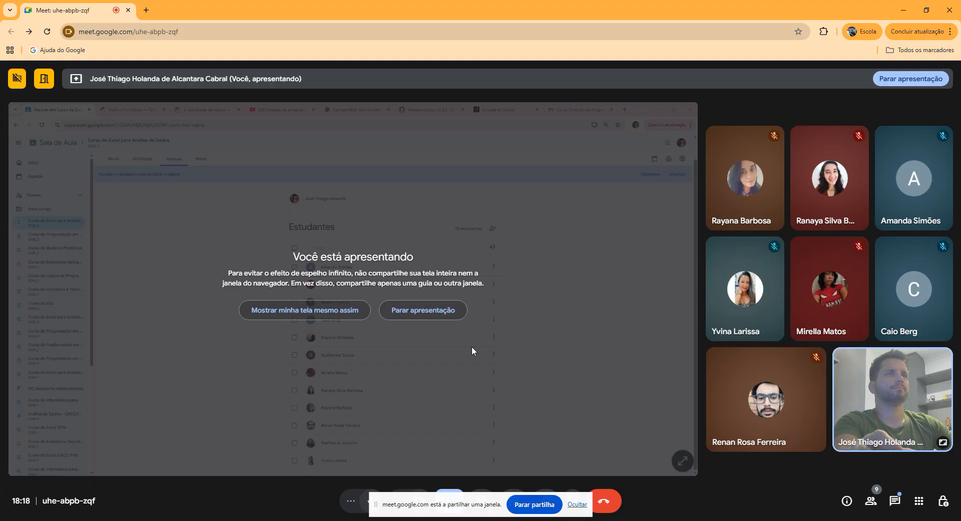
# Switch back to Google Classroom and show the Mural page of the Excel data analysis course
pyautogui.hotkey('alt', 'Tab')
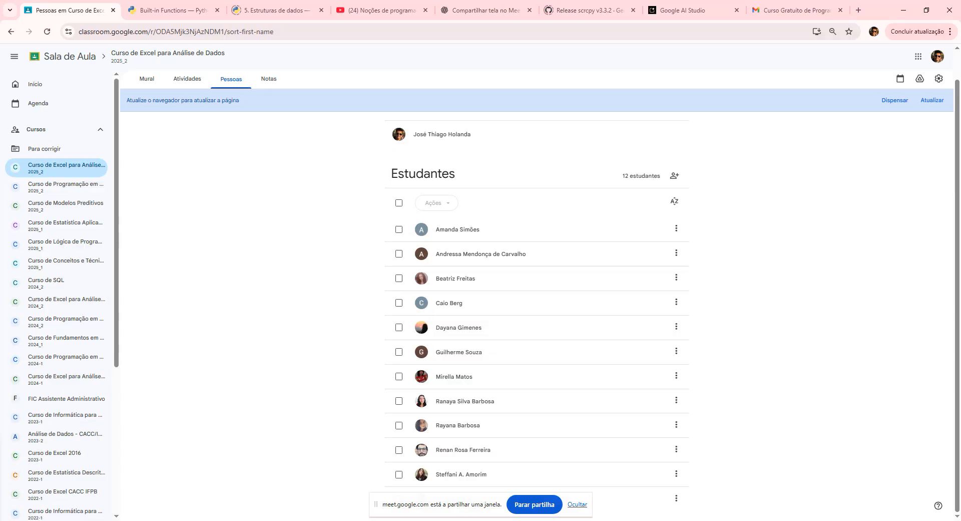
pyautogui.click(181, 84)
pyautogui.click(147, 85)
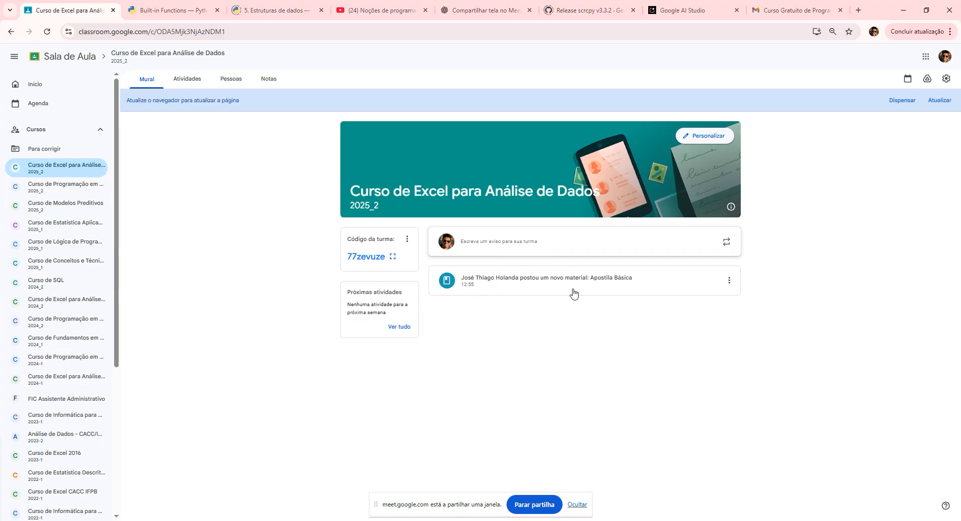
# Show the course's Atividades page with the Apostila Básica material expanded, and hide the screen-sharing notice
pyautogui.click(187, 80)
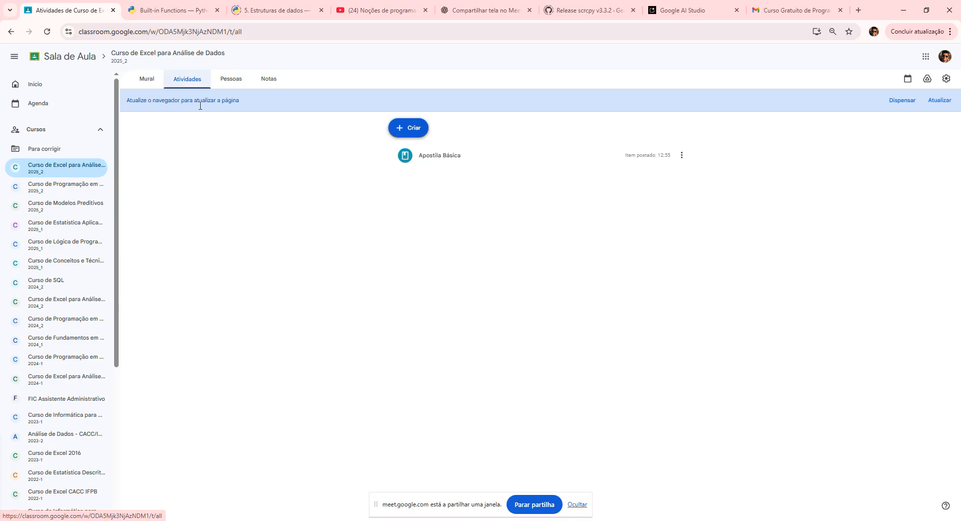
pyautogui.click(483, 162)
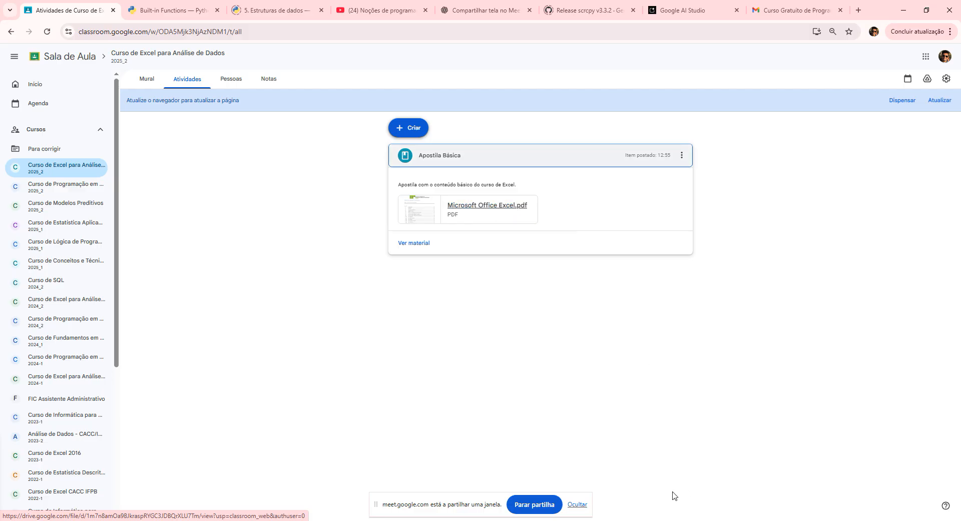
pyautogui.click(579, 505)
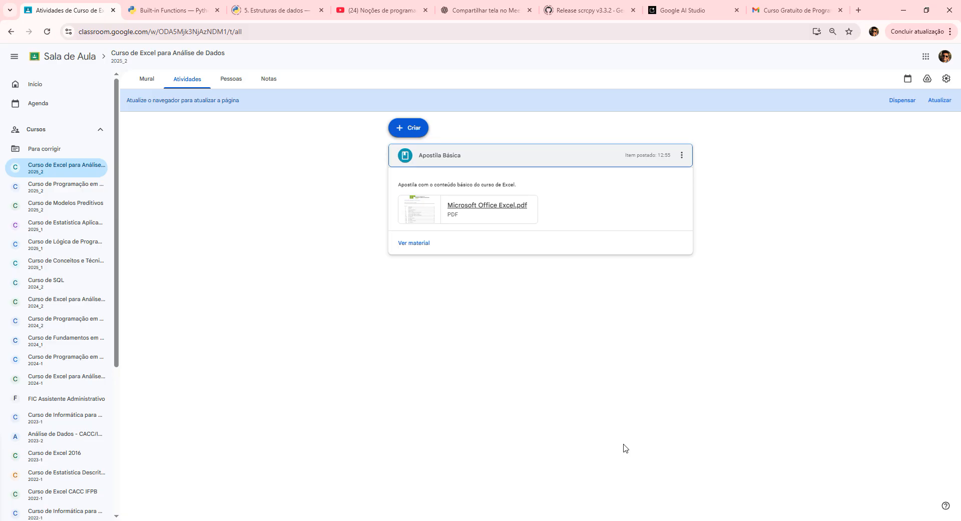
# Switch to Google Meet, open the system calendar and go through Tuesday and Thursday class dates from 14 October to 11 November 2025
pyautogui.hotkey('alt', 'Tab')
pyautogui.hotkey('alt', 'Tab')
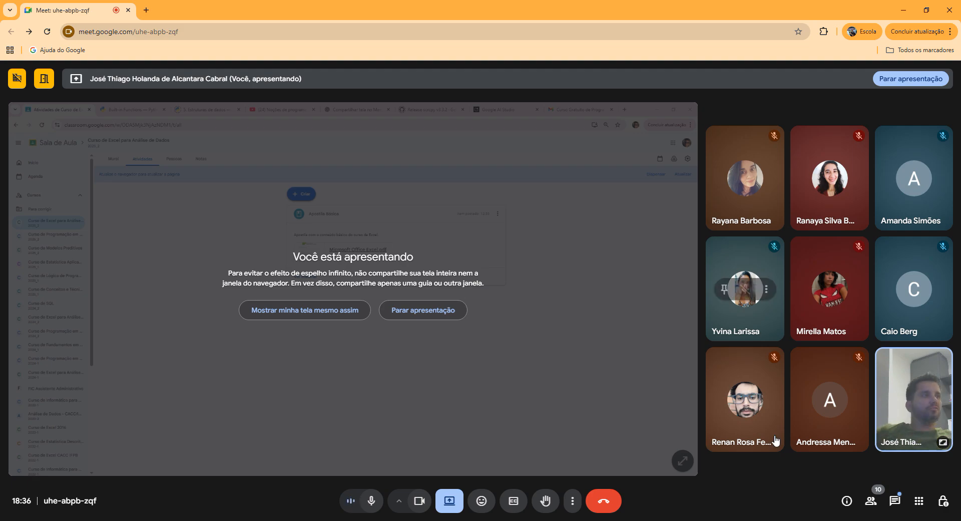
pyautogui.click(911, 518)
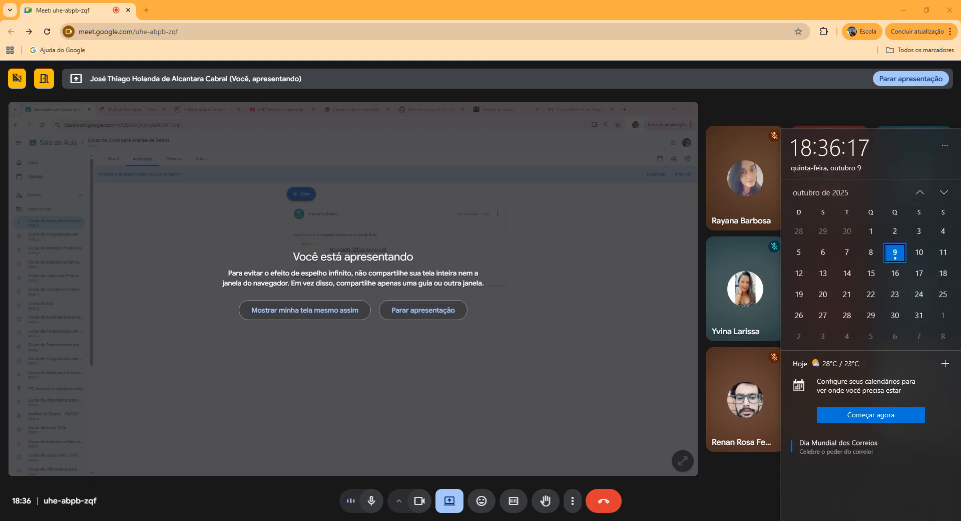
pyautogui.click(895, 273)
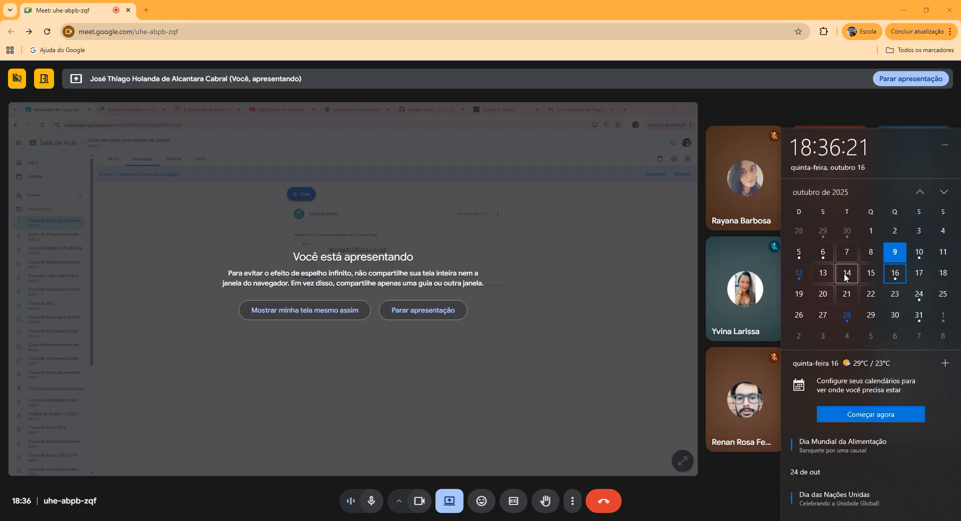
pyautogui.click(845, 272)
pyautogui.click(844, 295)
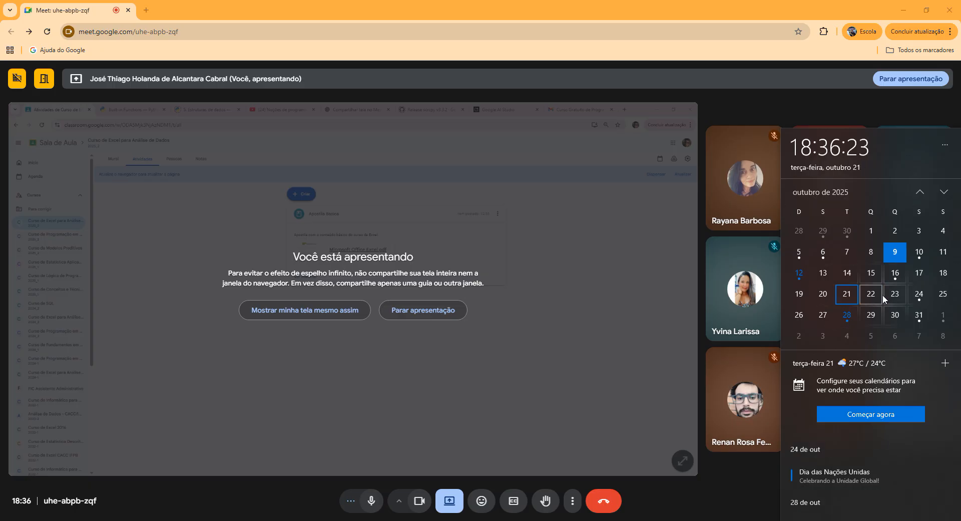
pyautogui.click(894, 295)
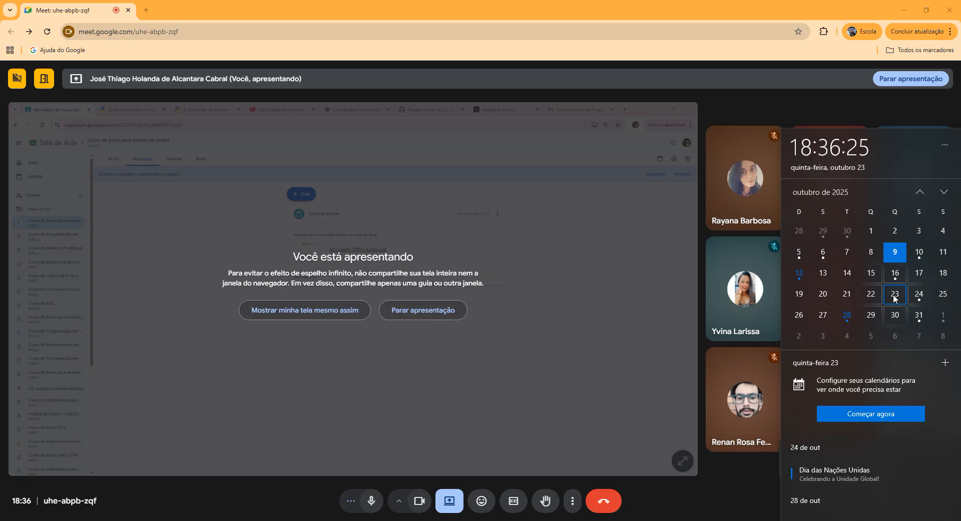
pyautogui.click(895, 315)
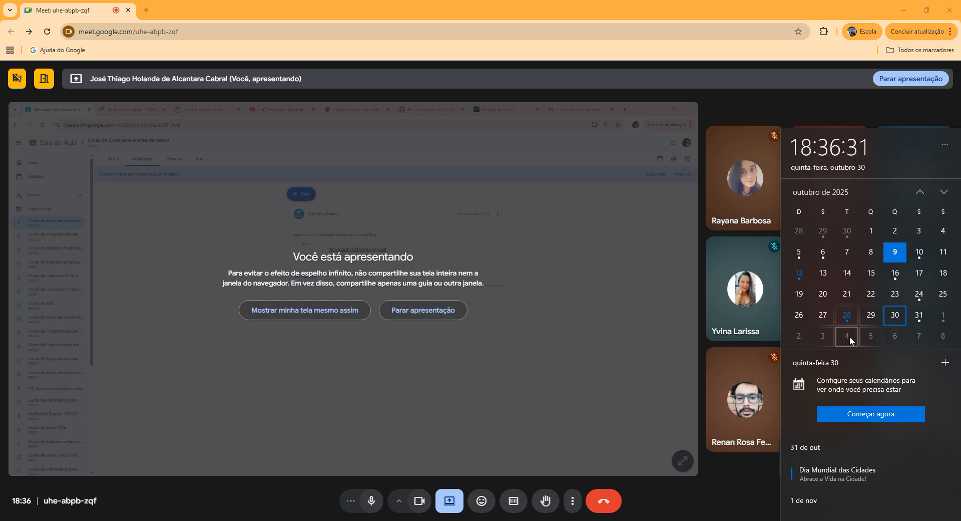
pyautogui.click(847, 335)
pyautogui.click(892, 336)
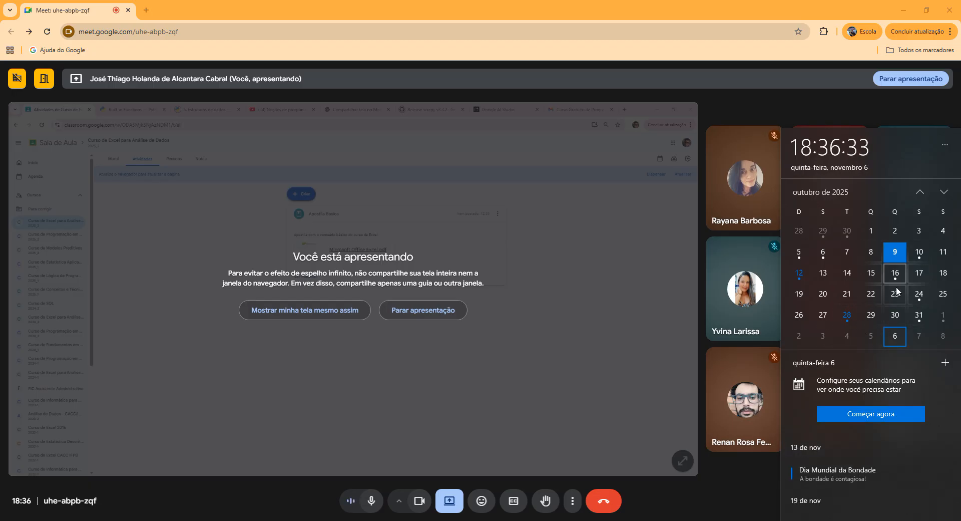
pyautogui.scroll(-2, 897, 290)
pyautogui.click(851, 318)
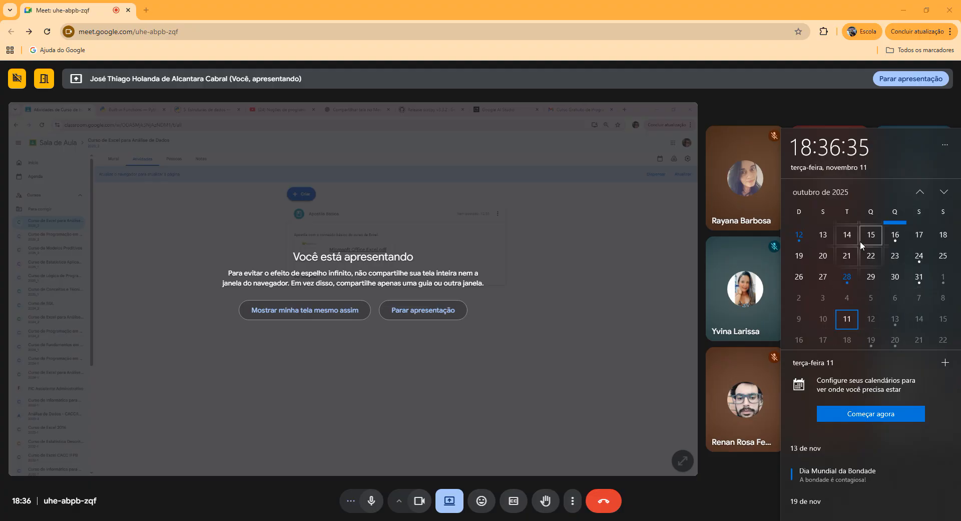
# Go through the Tuesday and Thursday class dates again in the calendar, from 14 October up to 13 November 2025
pyautogui.scroll(2, 889, 239)
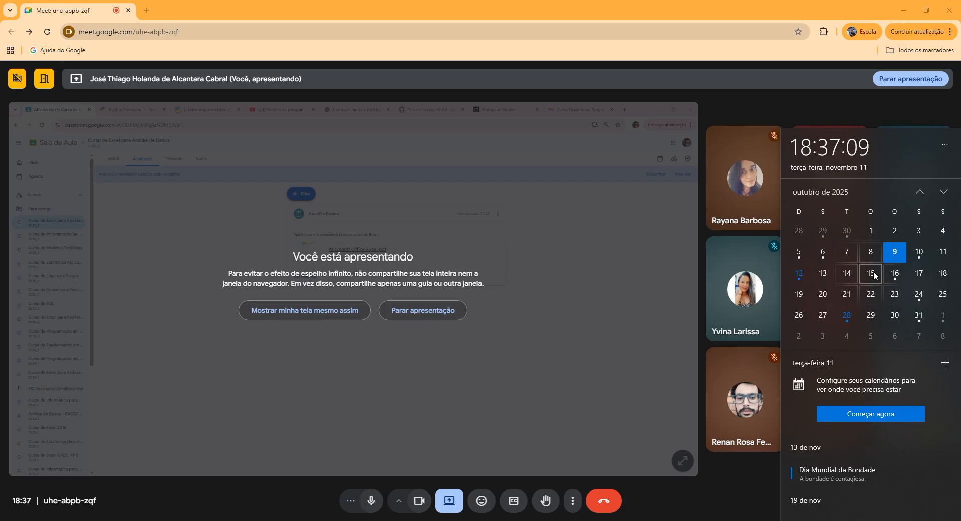
pyautogui.click(893, 274)
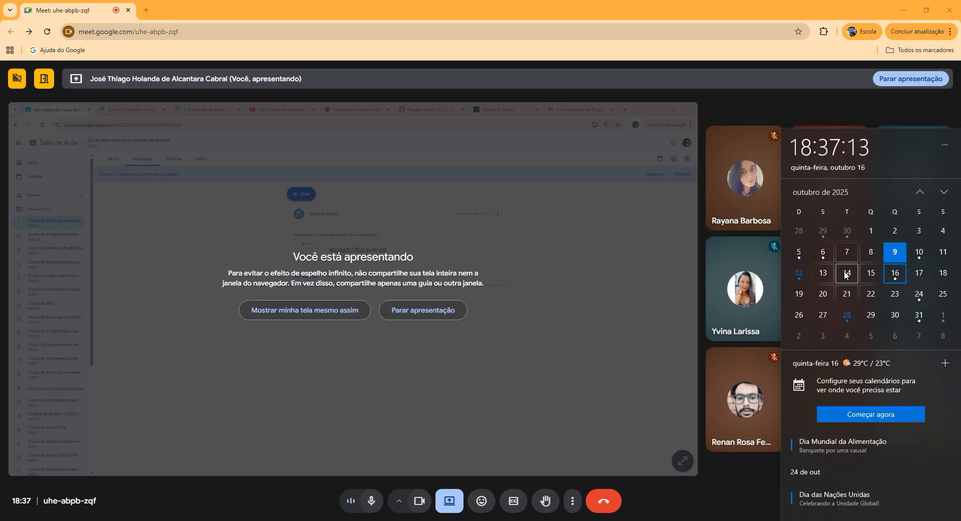
pyautogui.click(844, 271)
pyautogui.click(892, 290)
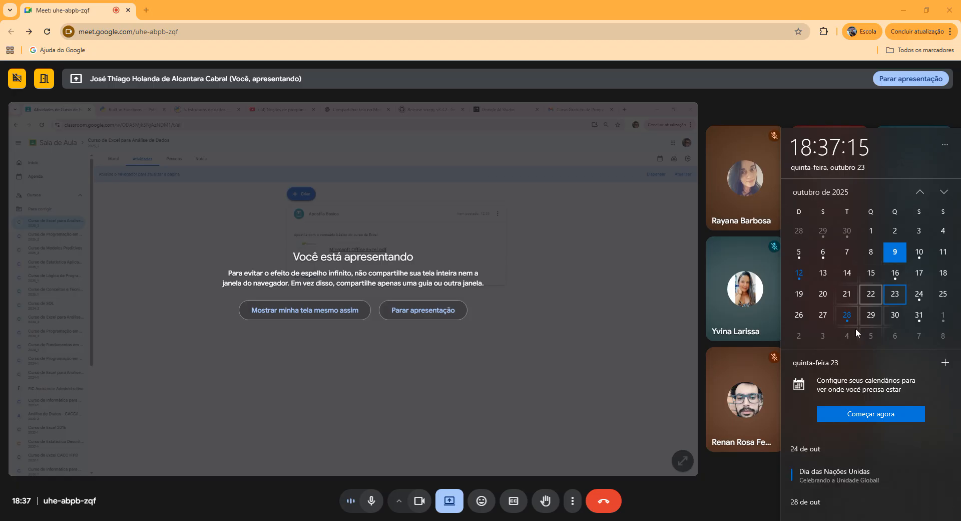
pyautogui.click(847, 315)
pyautogui.click(895, 314)
pyautogui.scroll(-1, 849, 314)
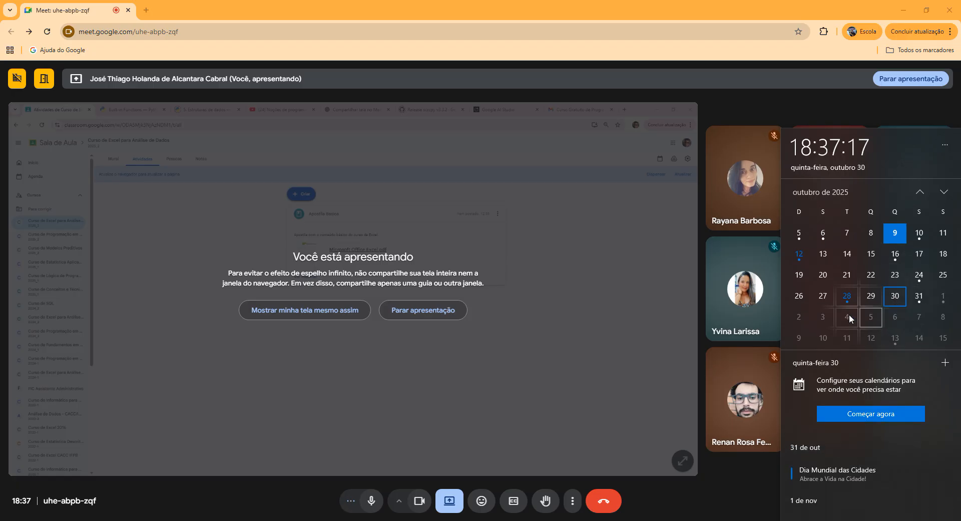
pyautogui.click(851, 331)
pyautogui.scroll(-1, 896, 311)
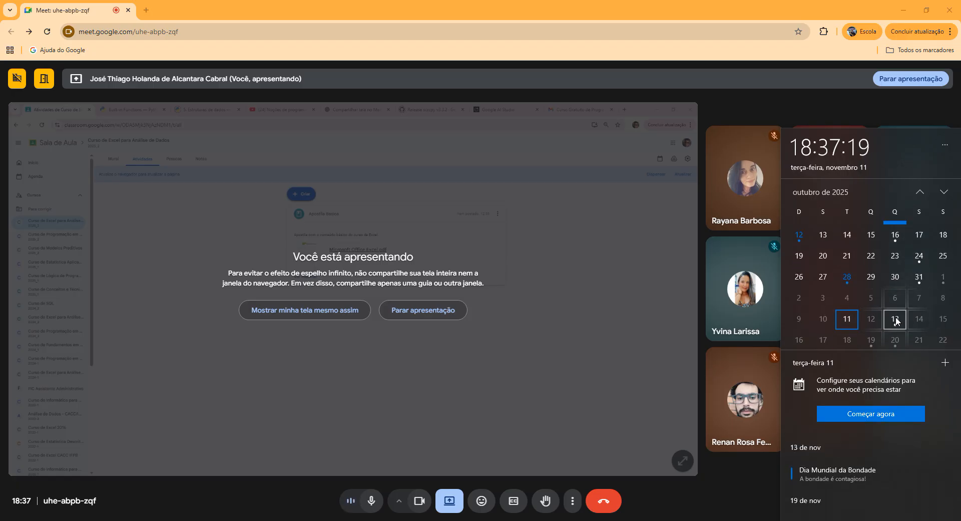
pyautogui.click(895, 319)
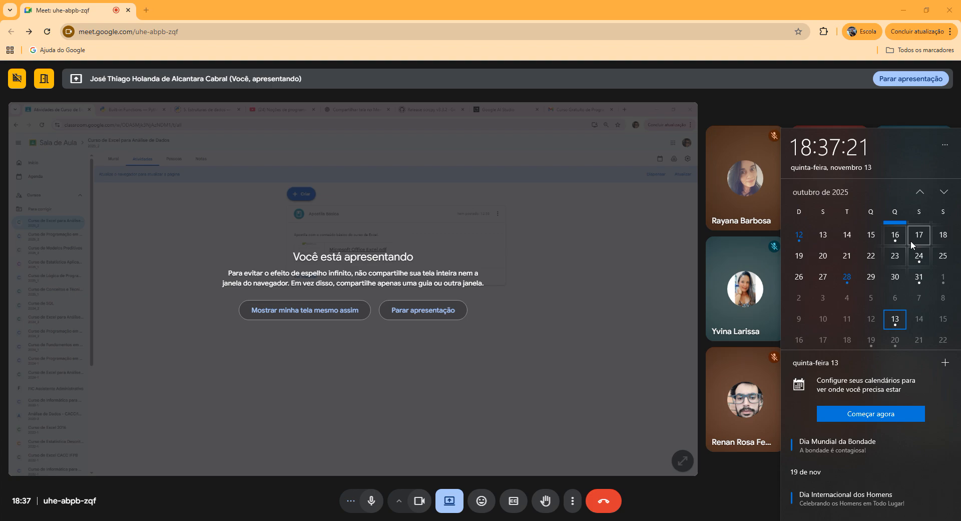
# Check the dates from 18 to 21 November 2025 in the calendar and close it
pyautogui.scroll(1, 891, 271)
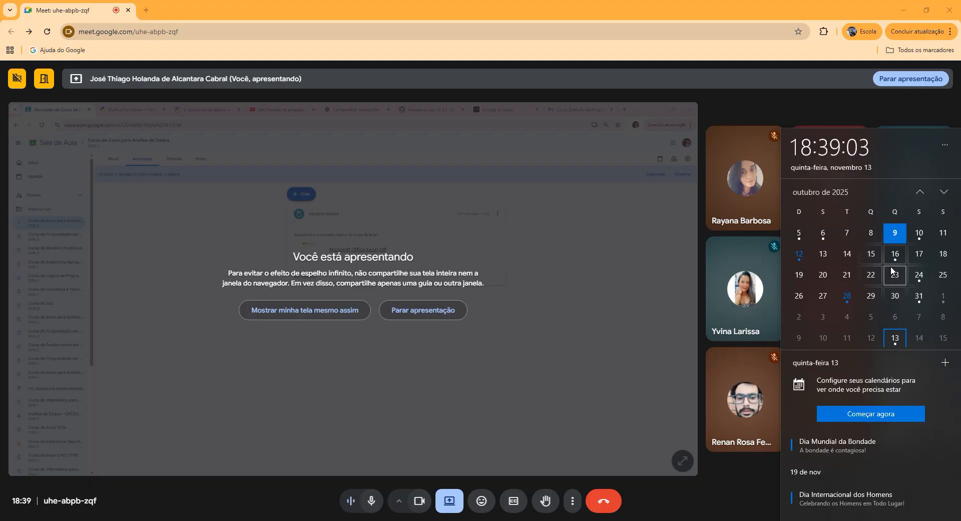
pyautogui.scroll(-1, 875, 308)
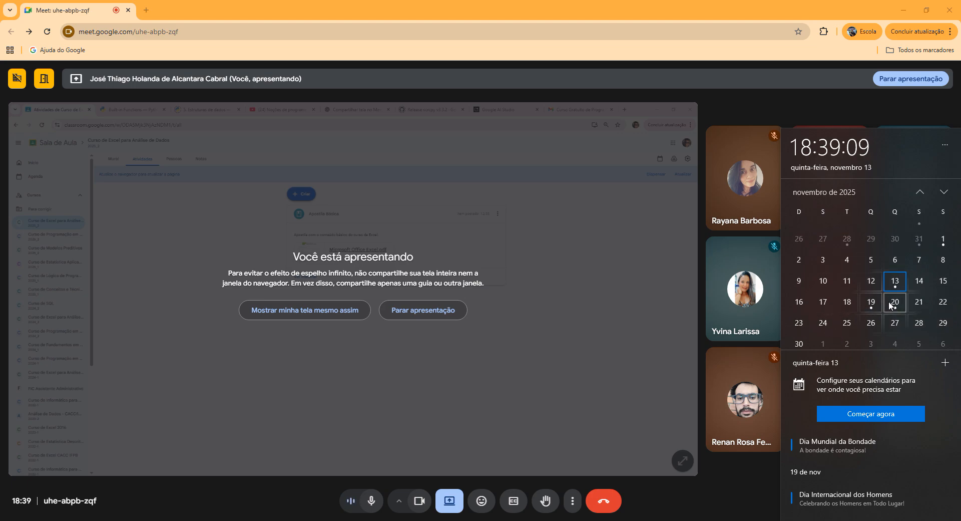
pyautogui.click(889, 303)
pyautogui.click(871, 303)
pyautogui.click(852, 302)
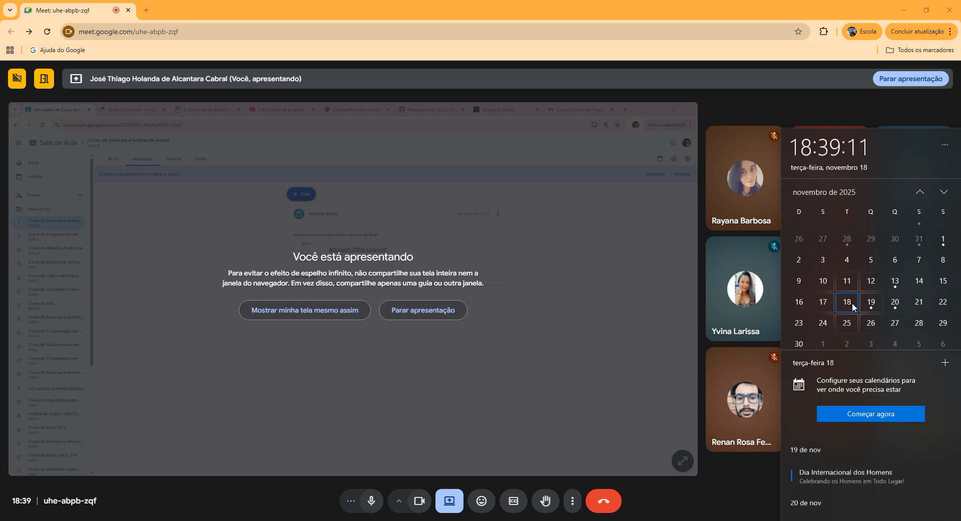
pyautogui.click(874, 302)
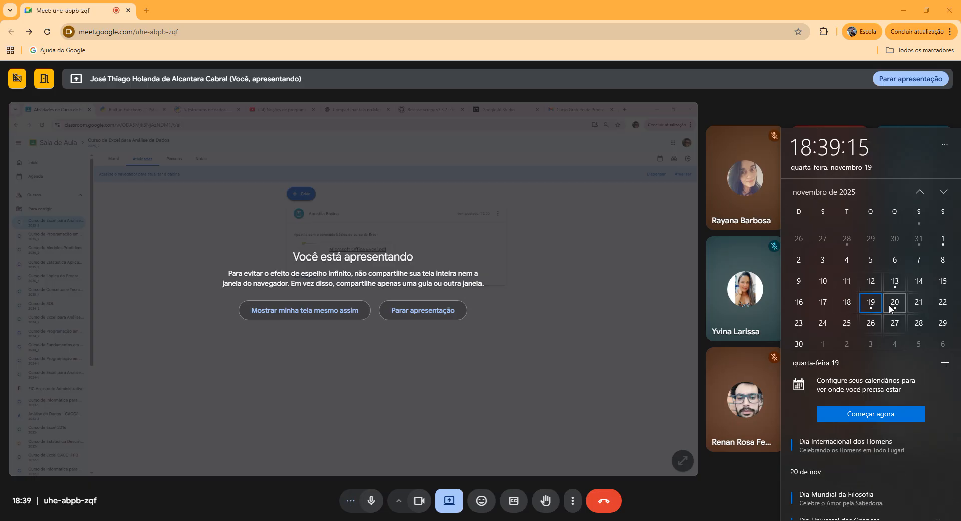
pyautogui.click(912, 303)
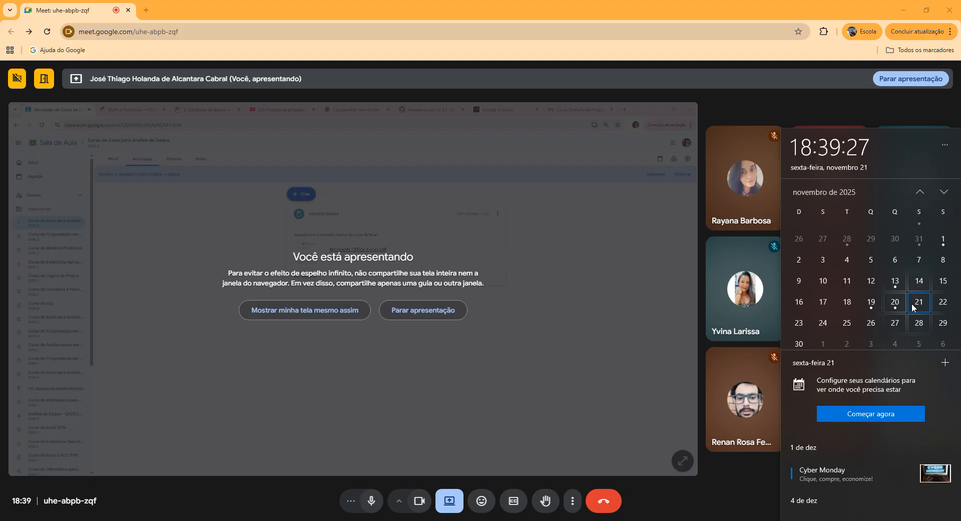
pyautogui.click(597, 253)
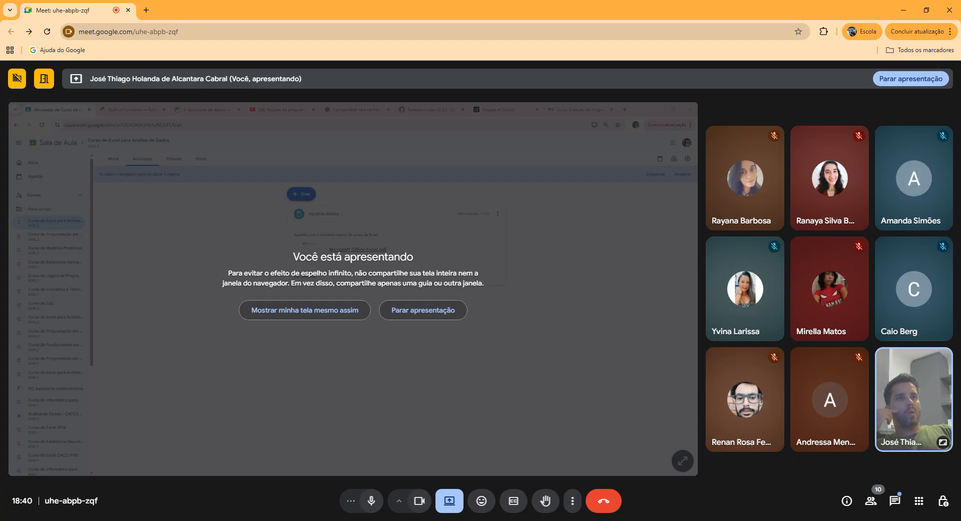
# Switch to Google Classroom, collapse the Apostila Básica material and return to the Google Meet call
pyautogui.hotkey('alt', 'Tab')
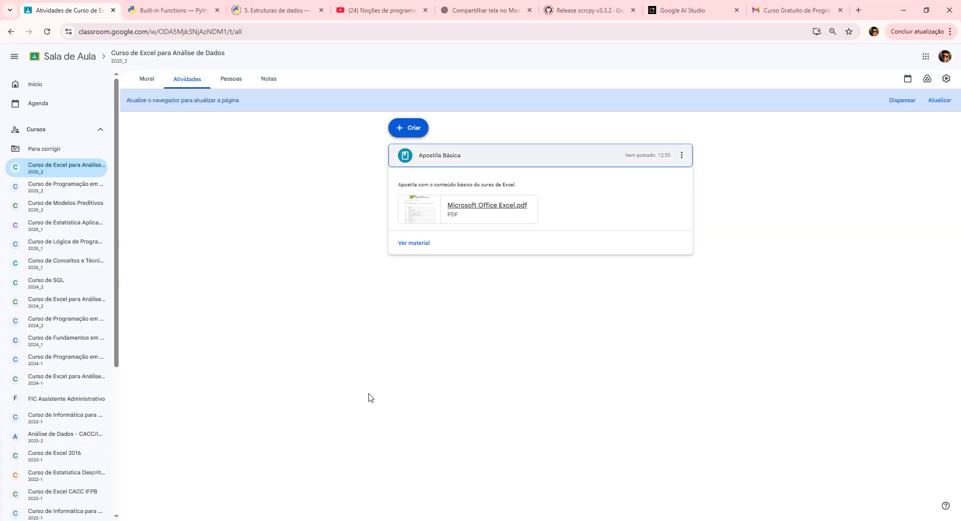
pyautogui.click(456, 155)
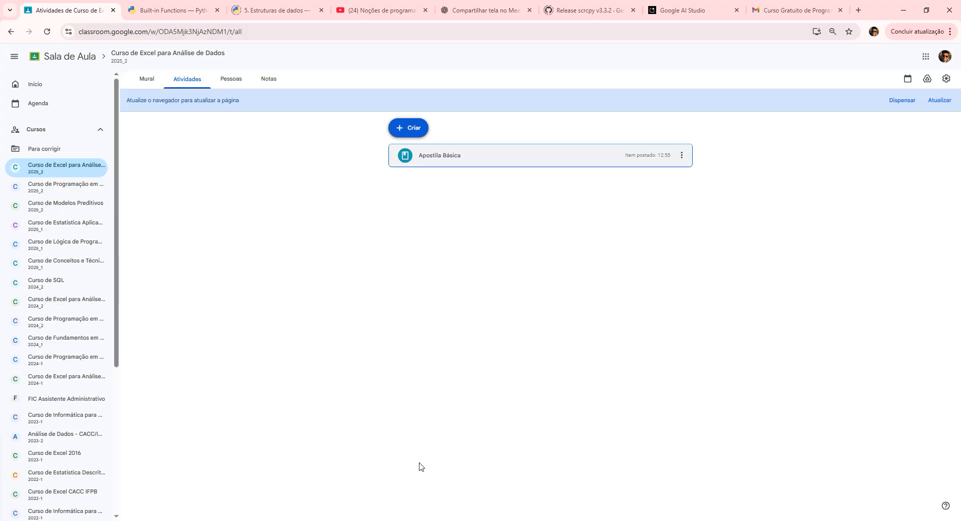
pyautogui.moveTo(304, 519)
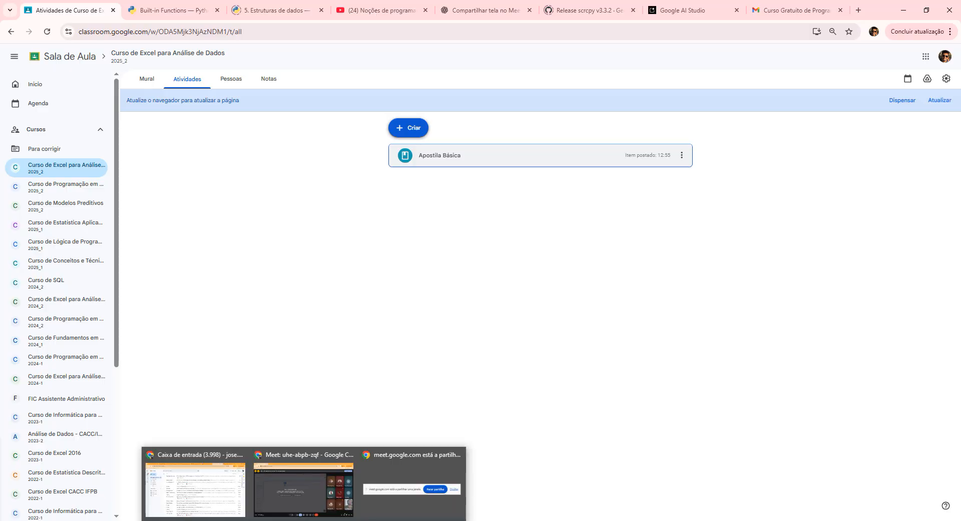
pyautogui.click(303, 495)
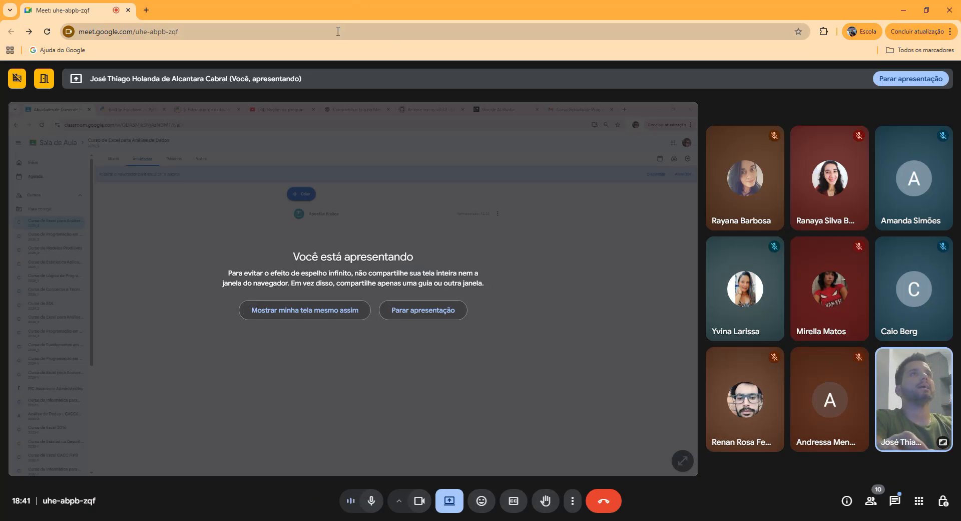
# Switch to YouTube, go back to the Noções de programação em Python - Aula 01 video, open its channel and close the miniplayer
pyautogui.hotkey('alt', 'Tab')
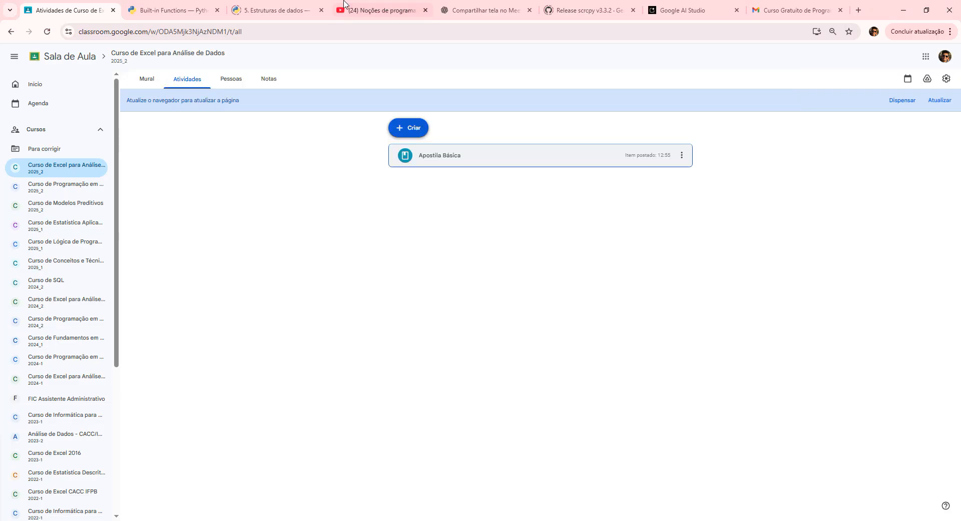
pyautogui.click(383, 9)
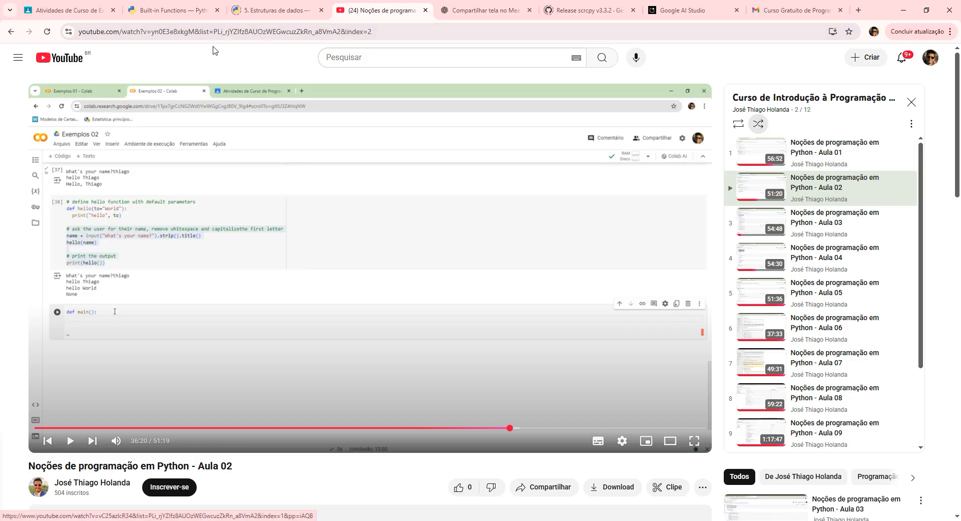
pyautogui.click(11, 32)
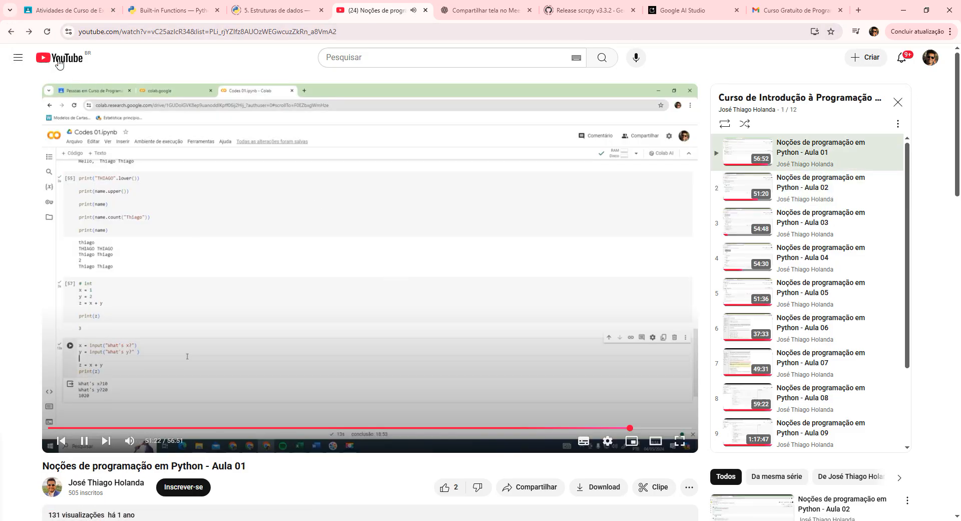
pyautogui.click(91, 483)
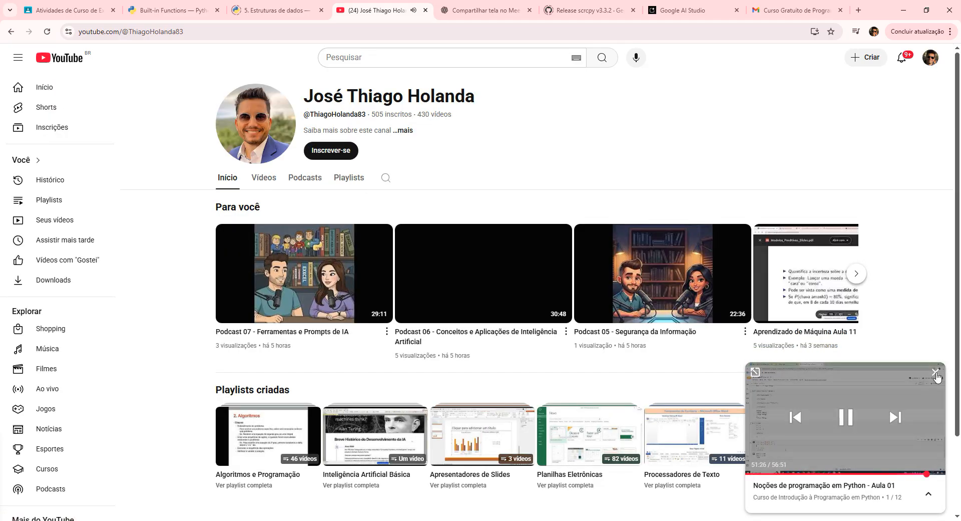
pyautogui.click(938, 376)
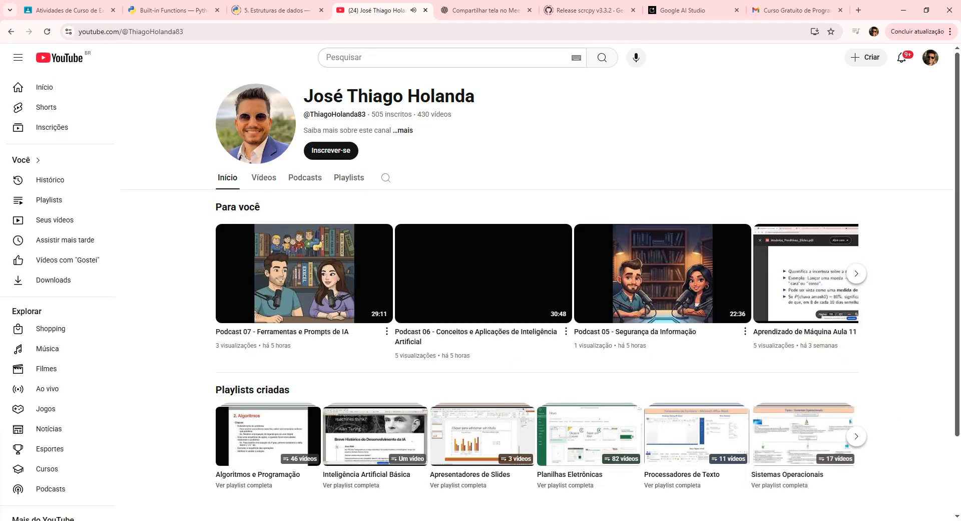
# Check the Google Meet call, return to YouTube and view the channel's additional information before closing it
pyautogui.click(312, 496)
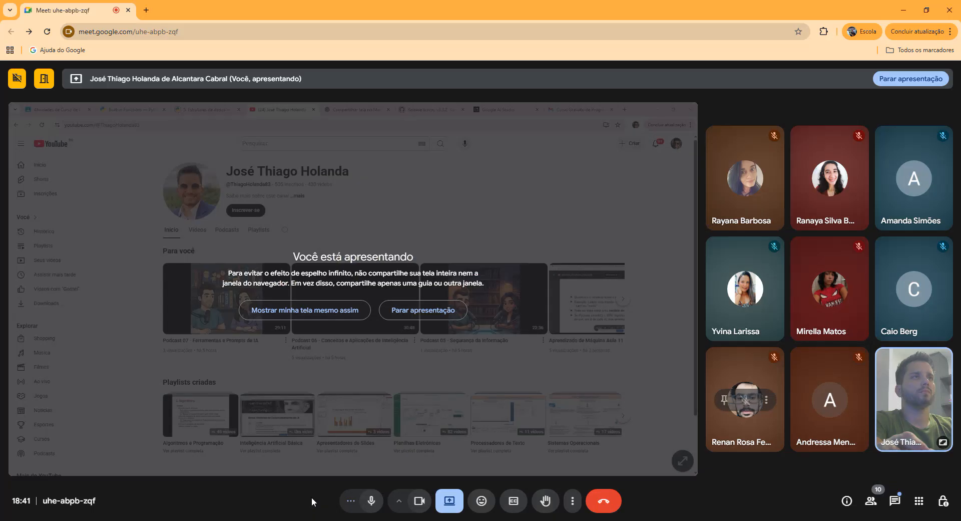
pyautogui.hotkey('alt', 'Tab')
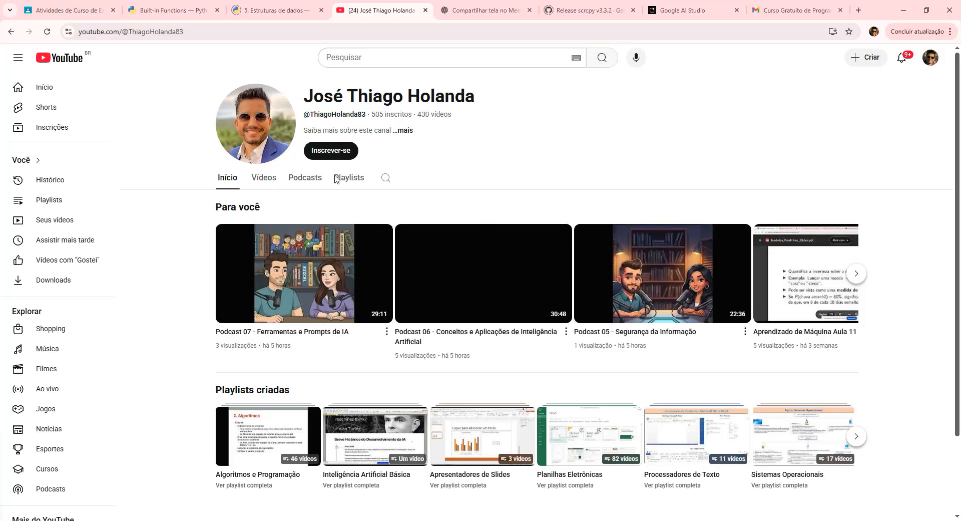
pyautogui.click(403, 133)
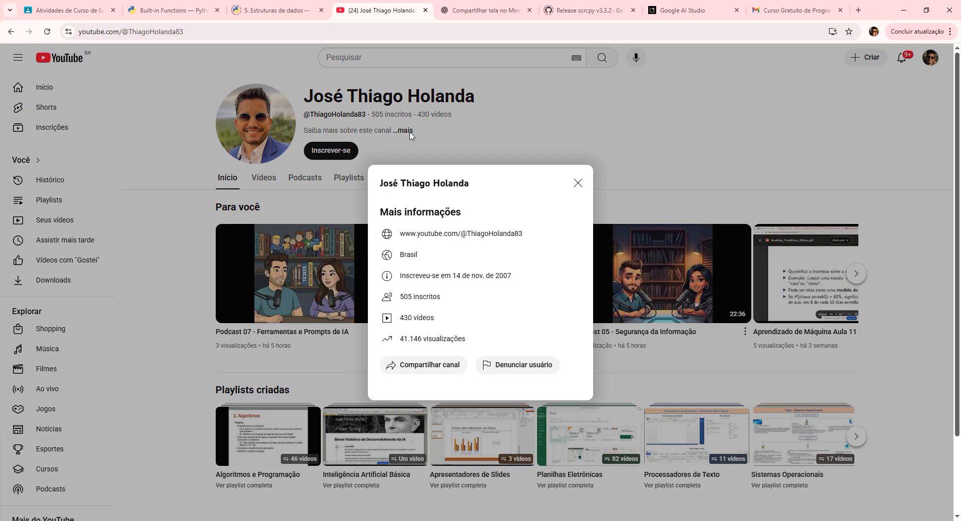
pyautogui.click(578, 186)
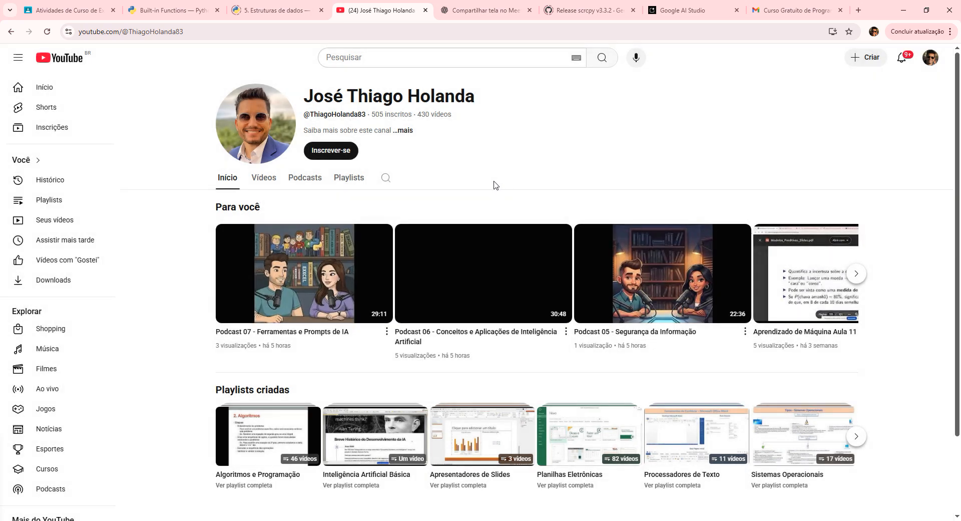
# Browse the playlists on the channel's home page, opening Segurança da Informação and returning to the channel
pyautogui.scroll(-2, 495, 185)
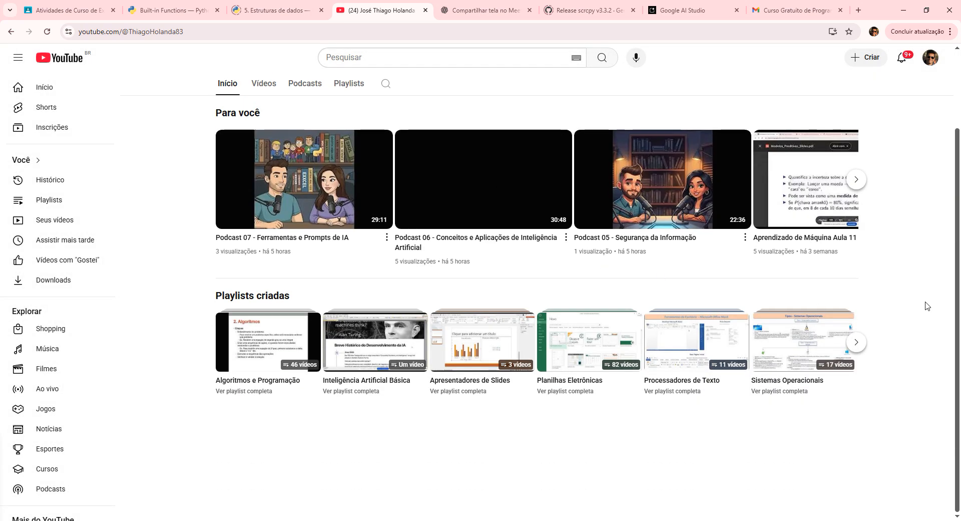
pyautogui.click(856, 341)
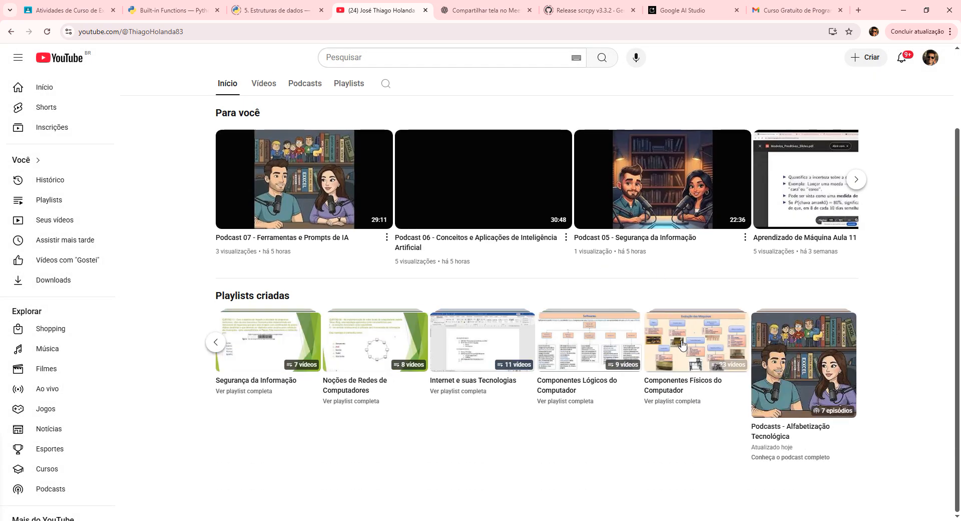
pyautogui.click(229, 342)
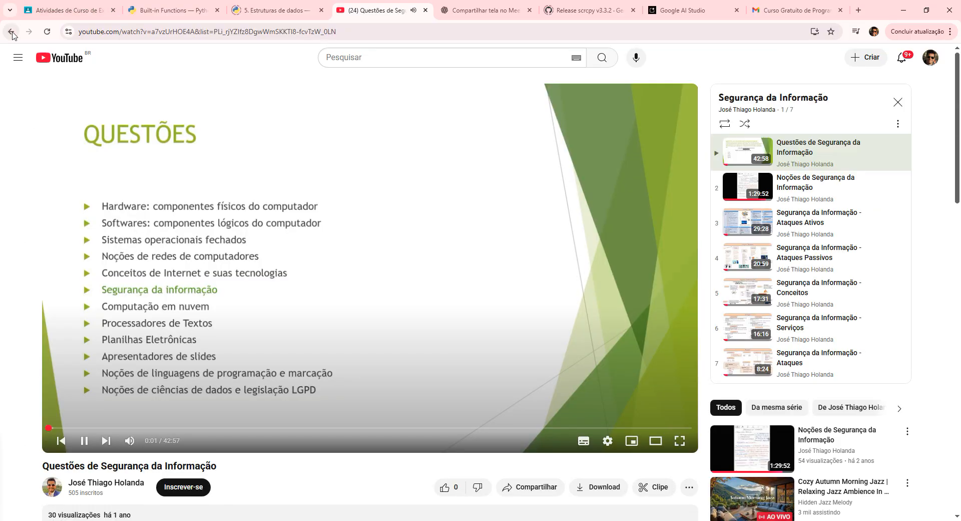
pyautogui.click(11, 31)
pyautogui.click(936, 373)
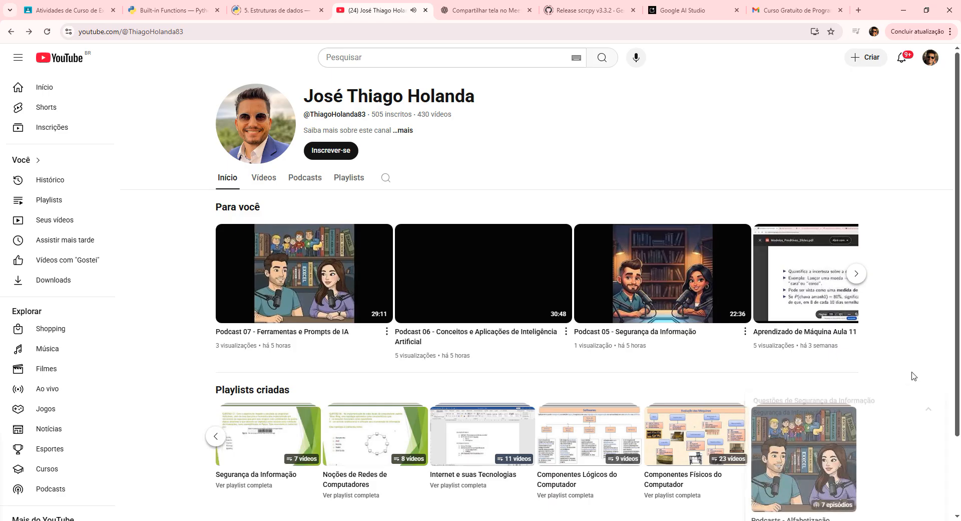
pyautogui.scroll(-2, 370, 402)
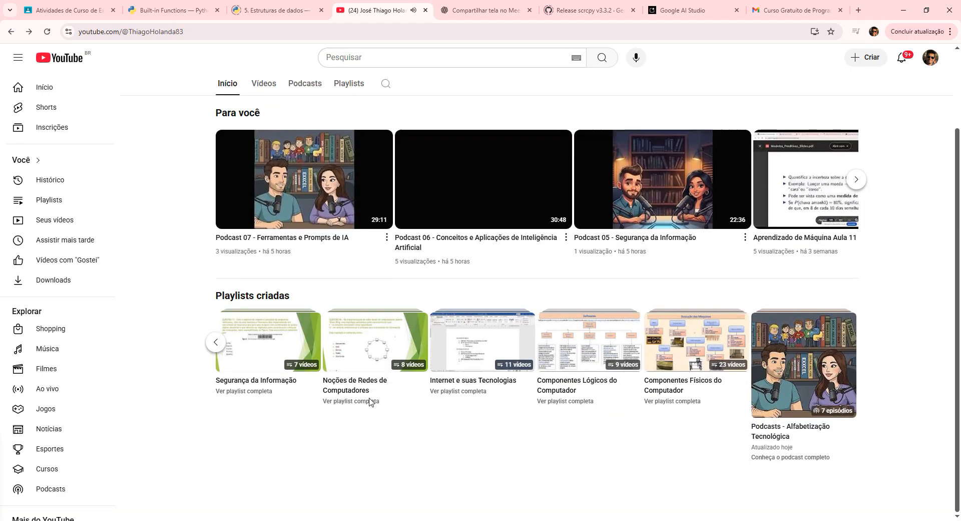
pyautogui.click(216, 345)
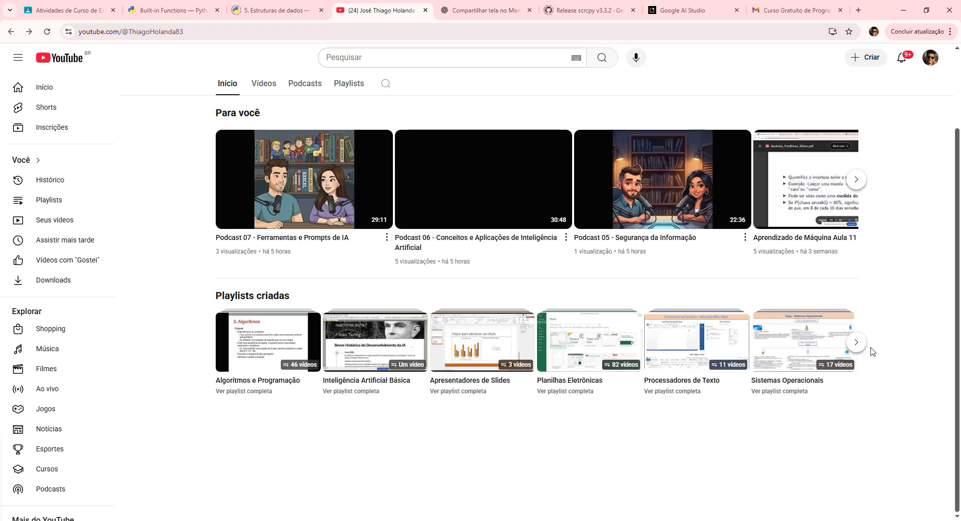
pyautogui.scroll(1, 910, 403)
pyautogui.scroll(3, 911, 404)
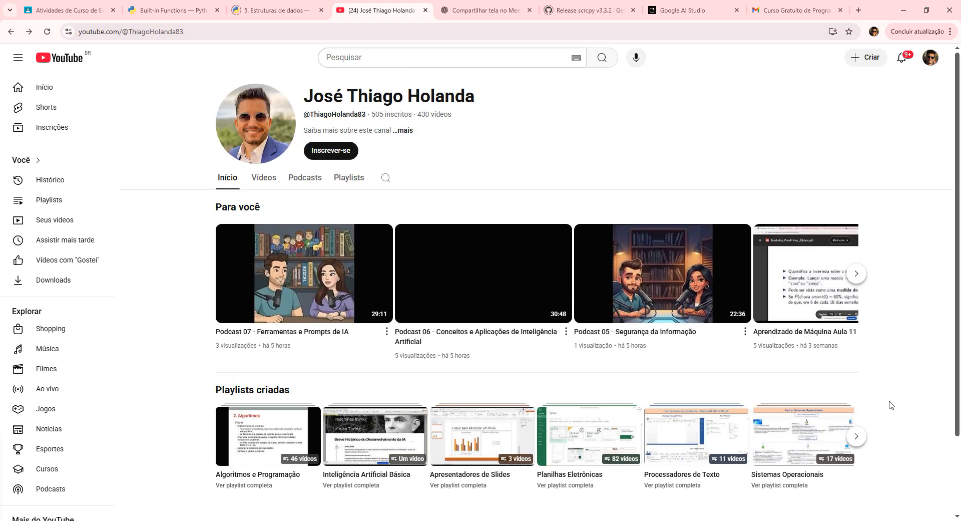
# Open the full page of the channel's Curso de Excel para Análise de Dados playlist, pausing its first video and closing the miniplayer
pyautogui.click(349, 177)
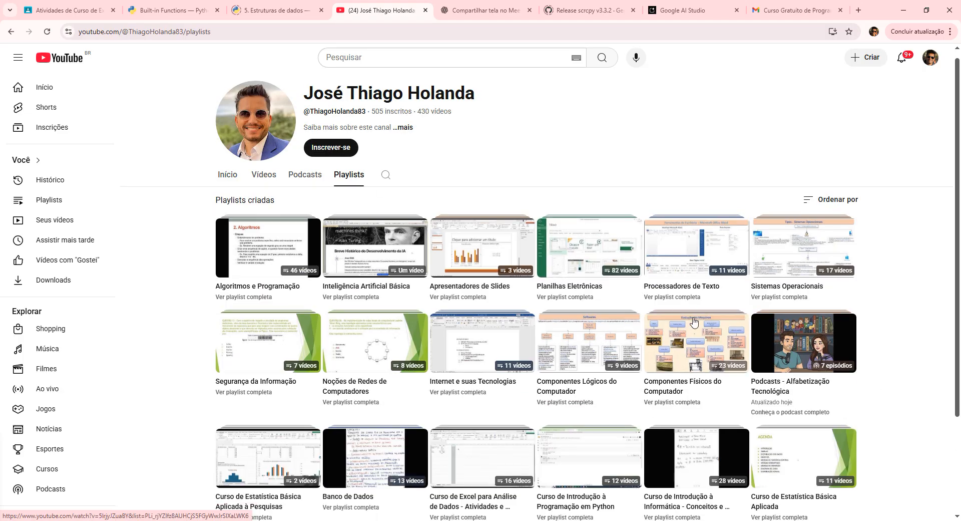
pyautogui.scroll(-1, 959, 308)
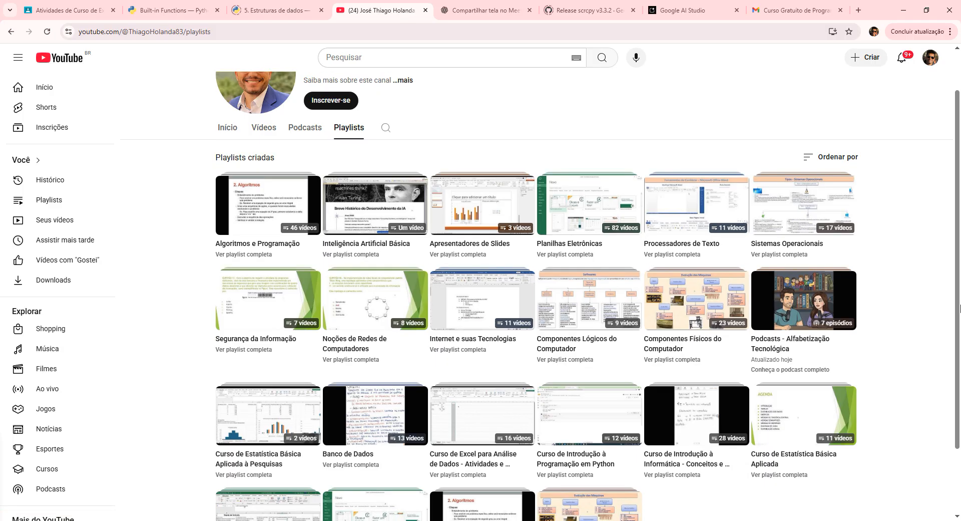
pyautogui.scroll(-2, 959, 308)
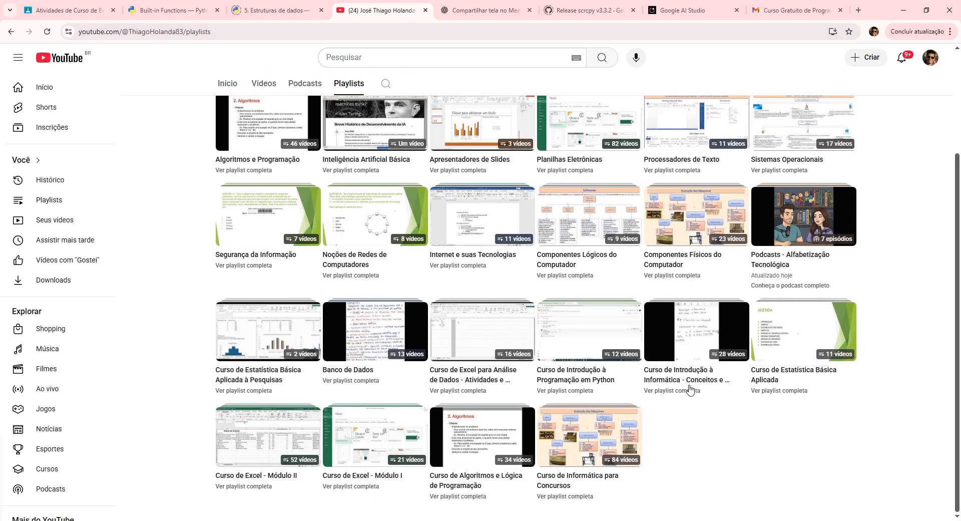
pyautogui.click(501, 340)
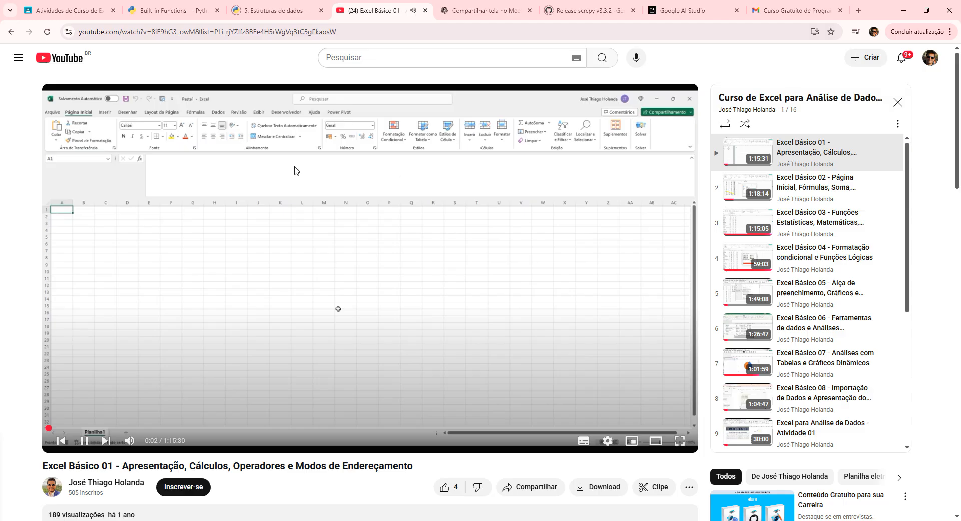
pyautogui.click(361, 199)
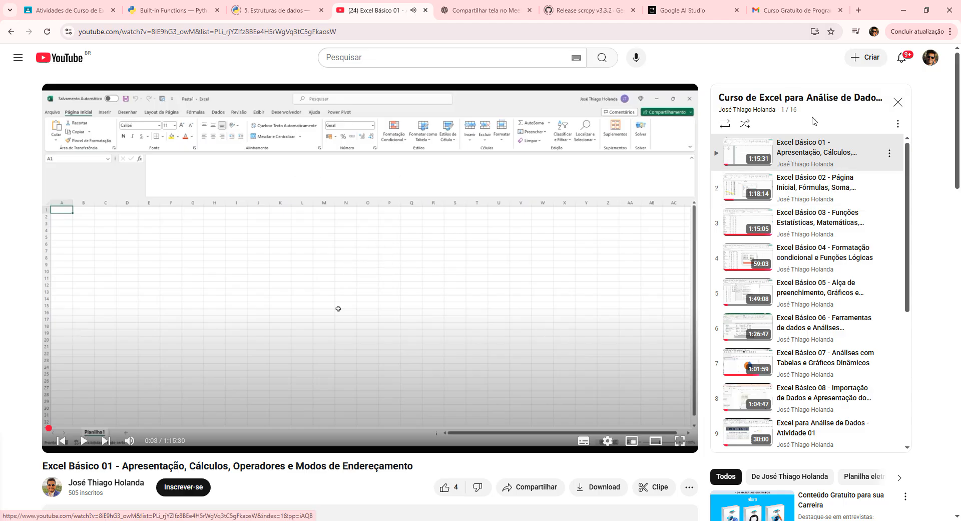
pyautogui.click(816, 99)
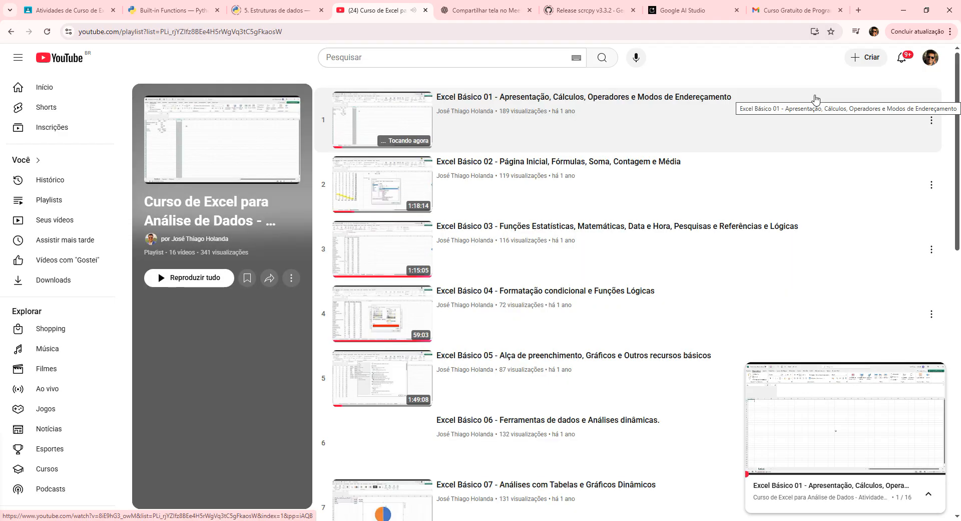
pyautogui.click(936, 372)
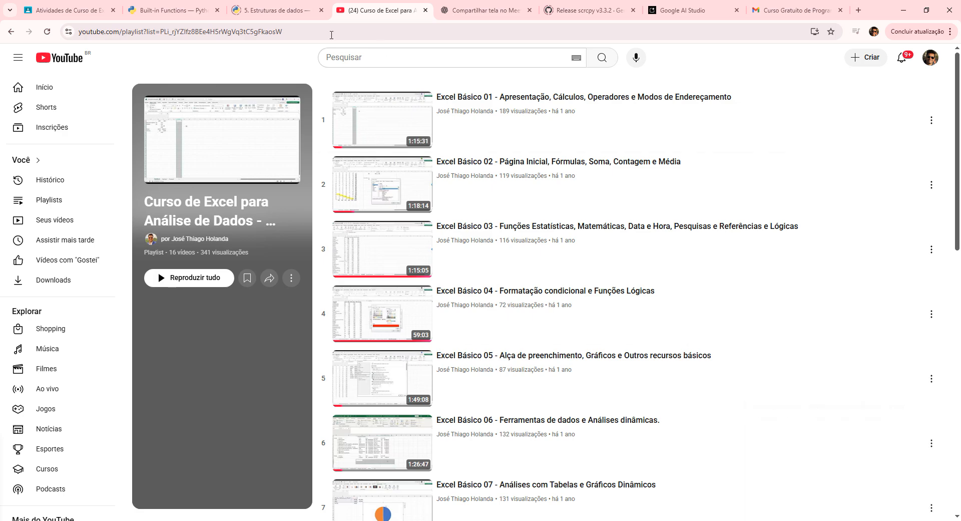
# Copy the Excel playlist's link and send it in the Google Meet call chat
pyautogui.click(317, 32)
pyautogui.hotkey('ctrl', 'c')
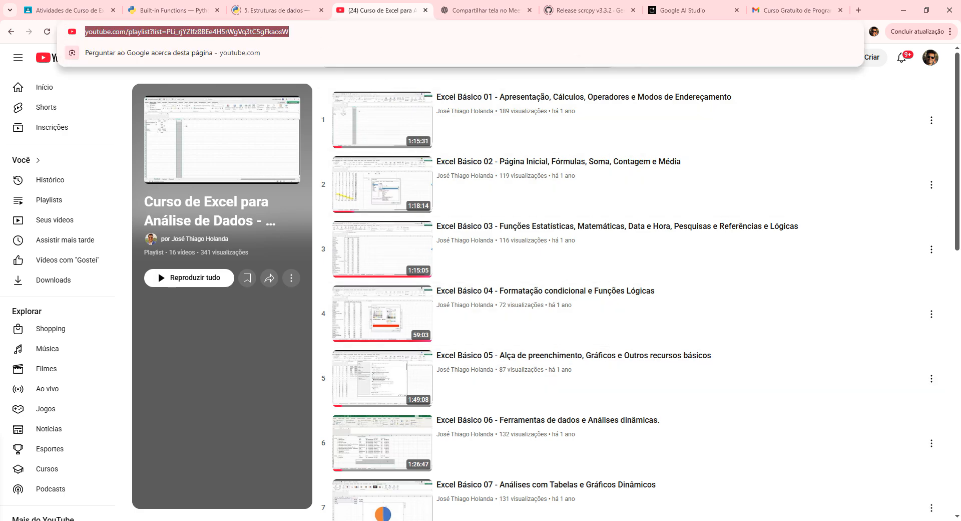
pyautogui.click(305, 520)
pyautogui.click(336, 496)
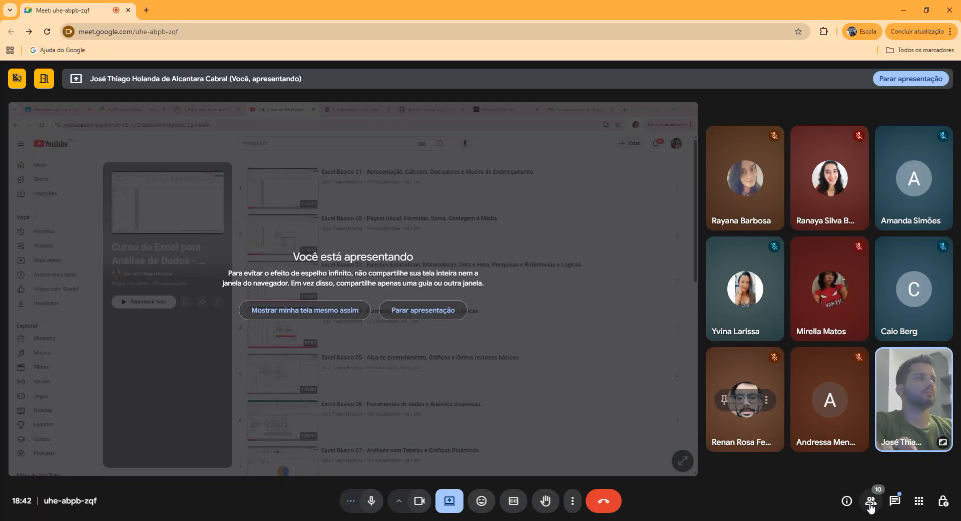
pyautogui.click(895, 501)
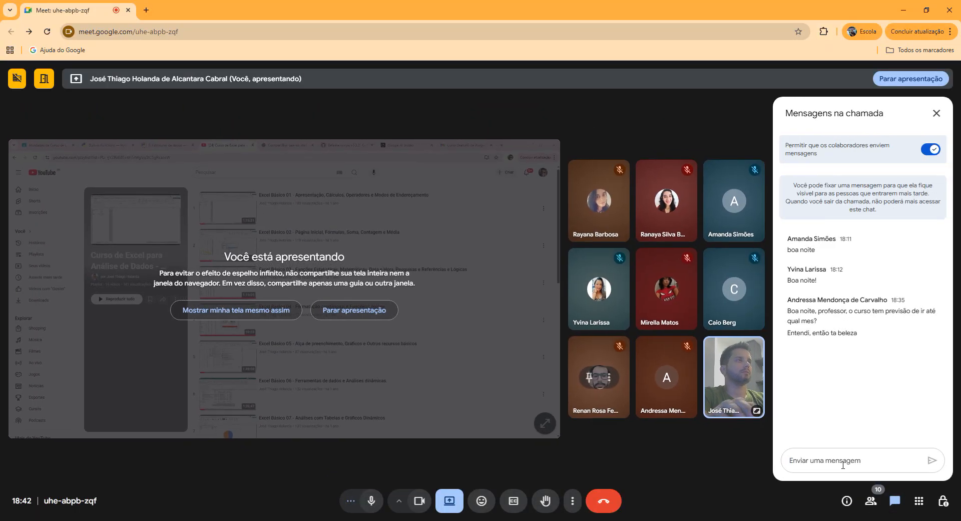
pyautogui.click(840, 463)
pyautogui.hotkey('ctrl', 'v')
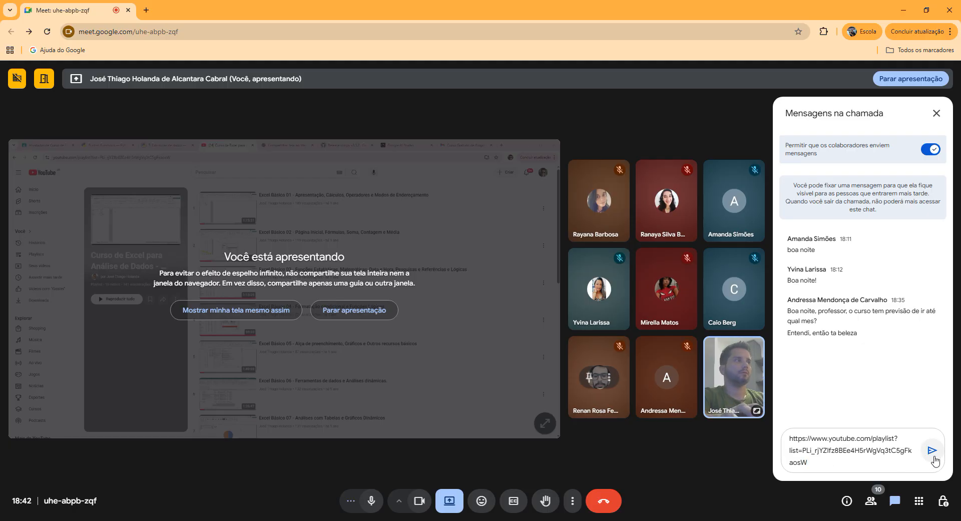
pyautogui.press('Return')
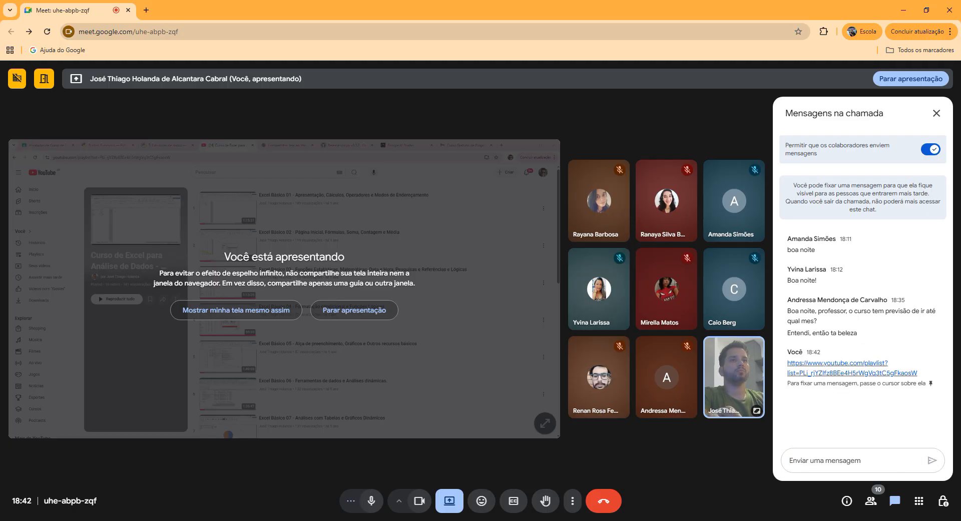
# Switch to Google Classroom and create a new material titled "Aulas Gravadas" in the Excel course
pyautogui.moveTo(305, 519)
pyautogui.click(195, 488)
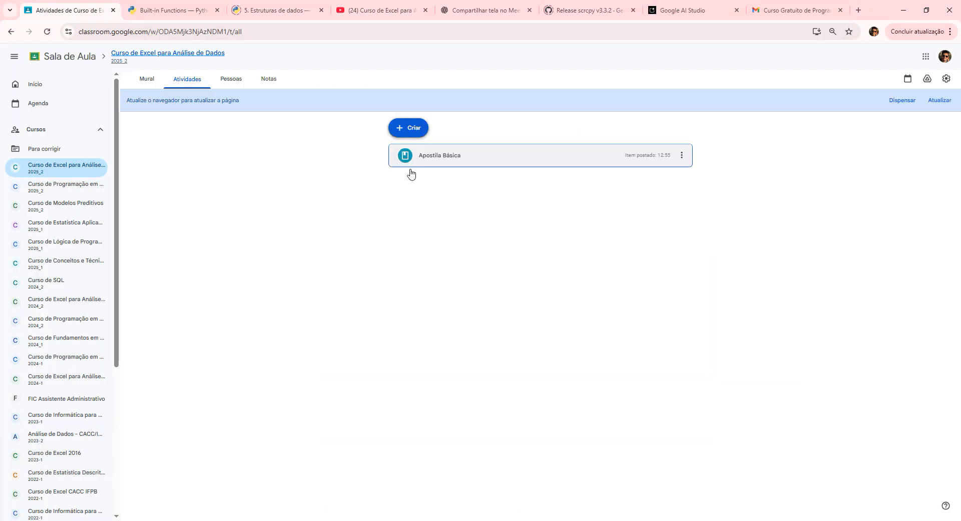
pyautogui.click(65, 10)
pyautogui.click(421, 129)
pyautogui.click(444, 212)
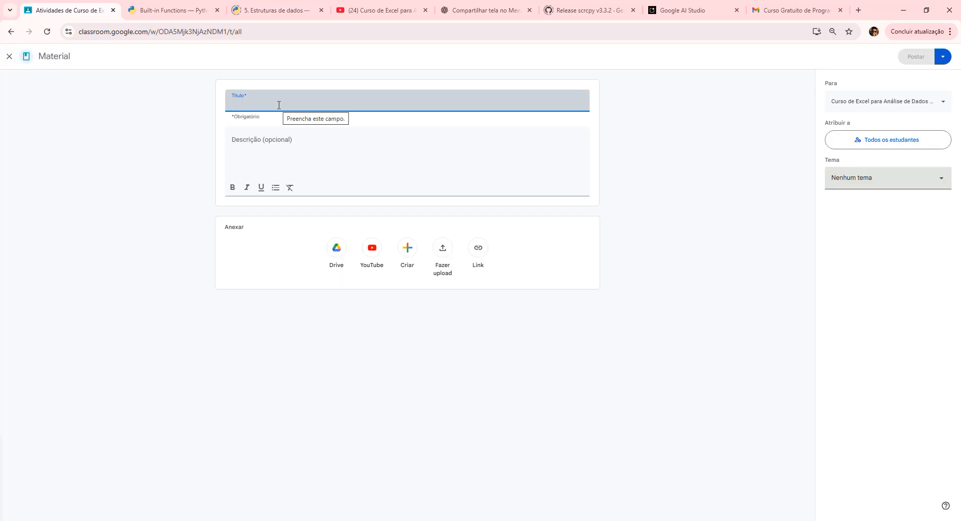
pyautogui.write('Aulas')
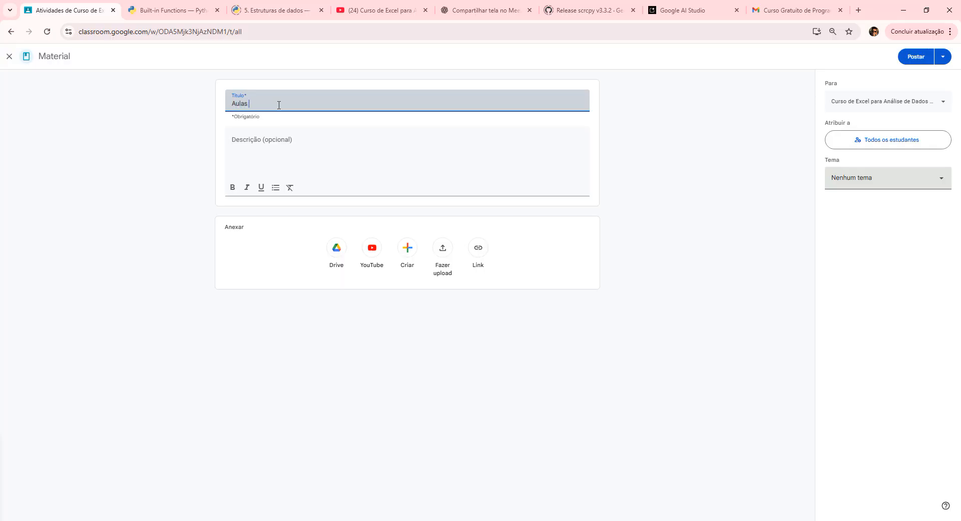
pyautogui.write(' Gravadas')
pyautogui.press('Tab')
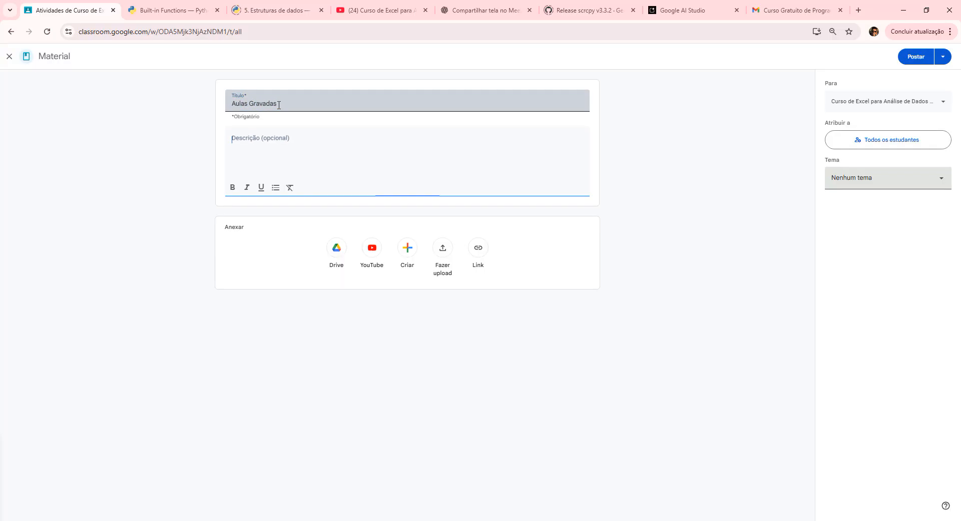
# Describe the material as a list of recorded lessons for the course, beginning with "Lista de aulas" and ending with "ao curso."
pyautogui.write('Lista de')
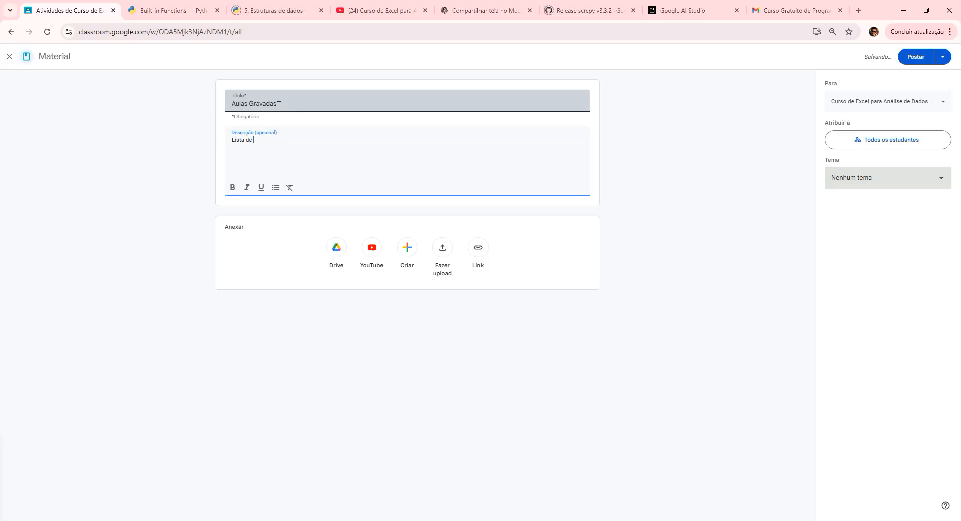
pyautogui.write(' aulas grava')
pyautogui.press('BackSpace')
pyautogui.write('s ao curso.')
# Try to attach the playlist to the material by searching for its copied link in the YouTube attachment picker
pyautogui.click(373, 248)
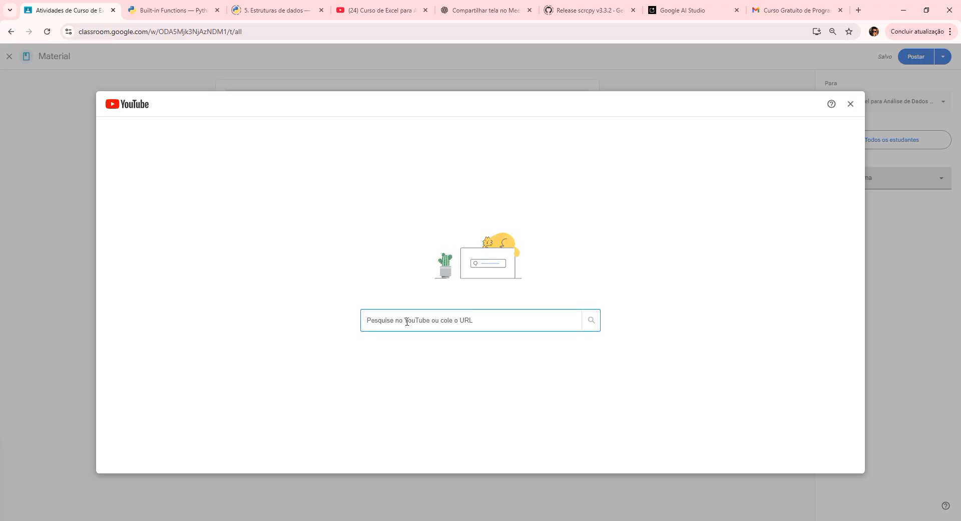
pyautogui.hotkey('ctrl', 'v')
pyautogui.click(586, 328)
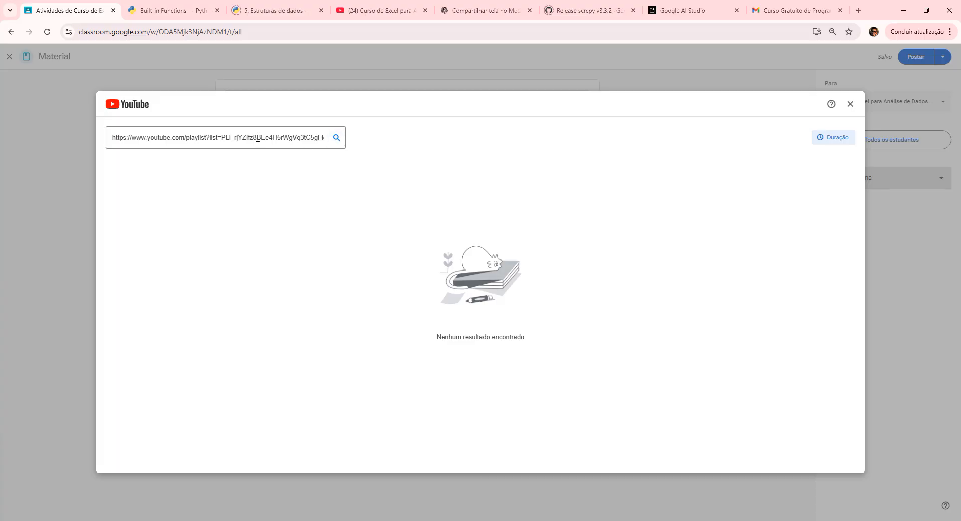
pyautogui.tripleClick(258, 139)
pyautogui.press('BackSpace')
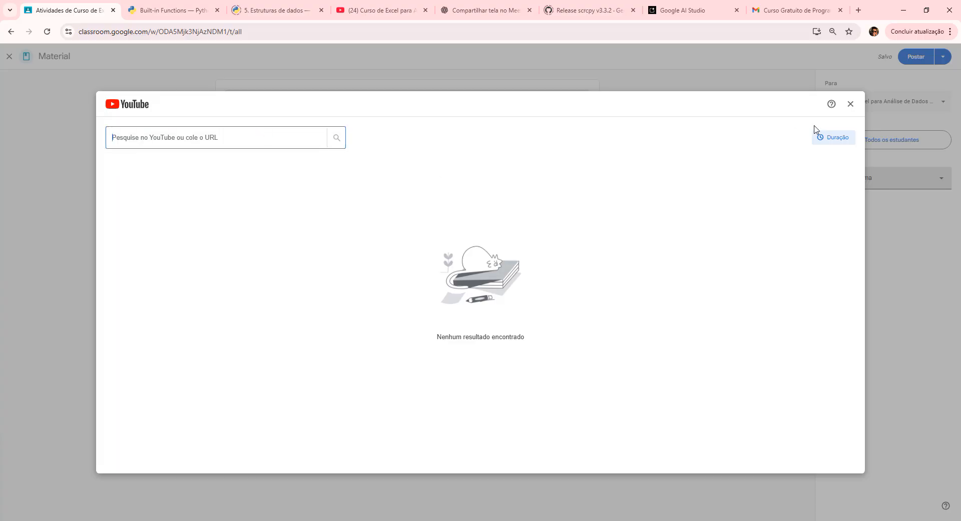
pyautogui.click(850, 104)
# Check the copied playlist link by opening it in a new browser tab, and return to the Classroom material
pyautogui.click(858, 9)
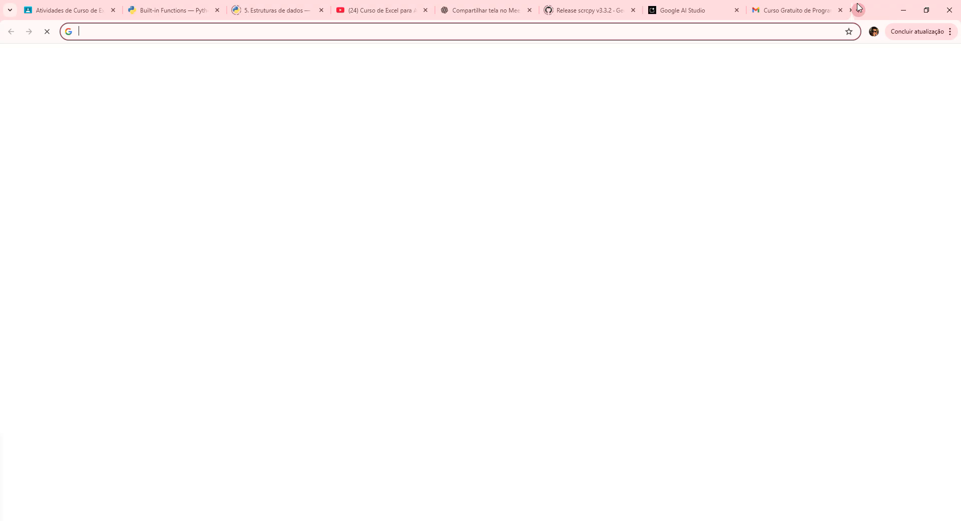
pyautogui.hotkey('ctrl', 'v')
pyautogui.press('Return')
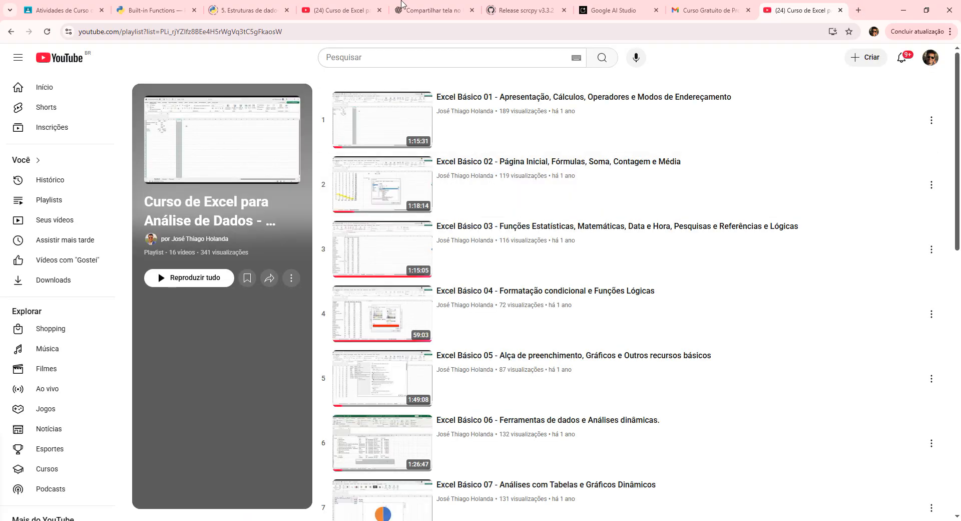
pyautogui.click(63, 10)
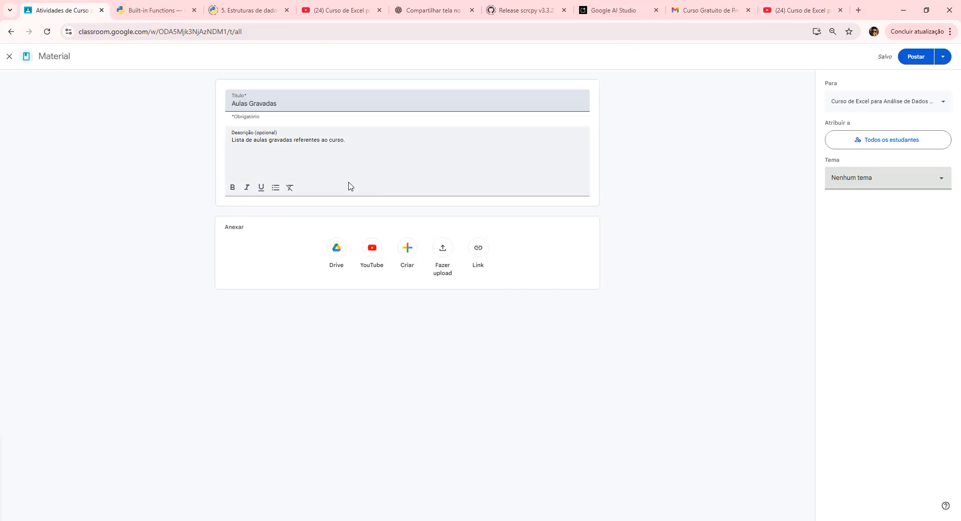
# Add the YouTube playlist link below the text in the material's description and post the material
pyautogui.click(361, 144)
pyautogui.hotkey('ctrl', 'v')
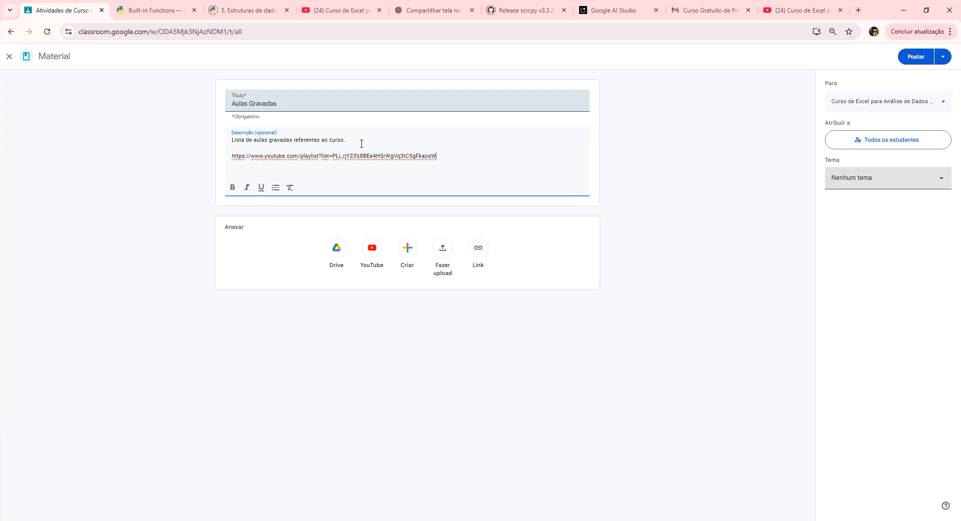
pyautogui.click(912, 56)
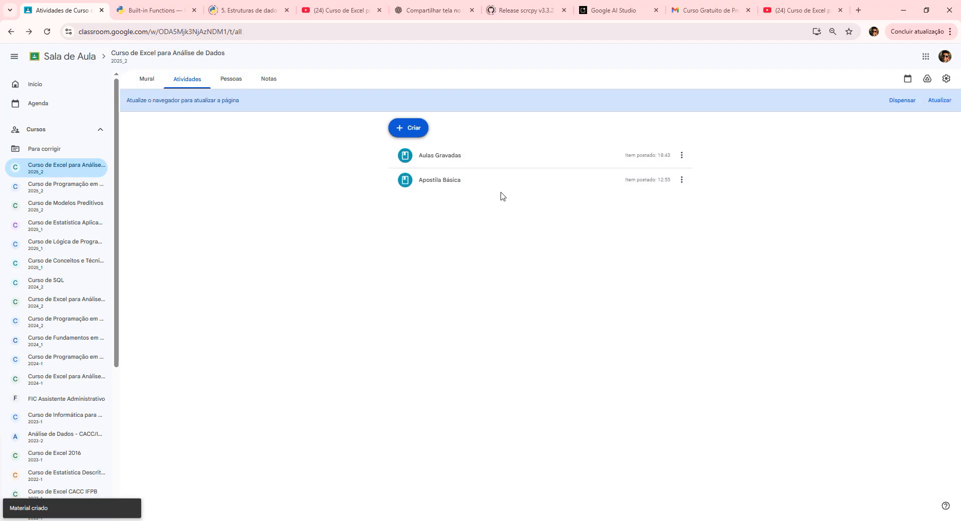
# Open the playlist link from the posted Aulas Gravadas material and review its Excel Básico lessons and Atividade videos
pyautogui.click(479, 163)
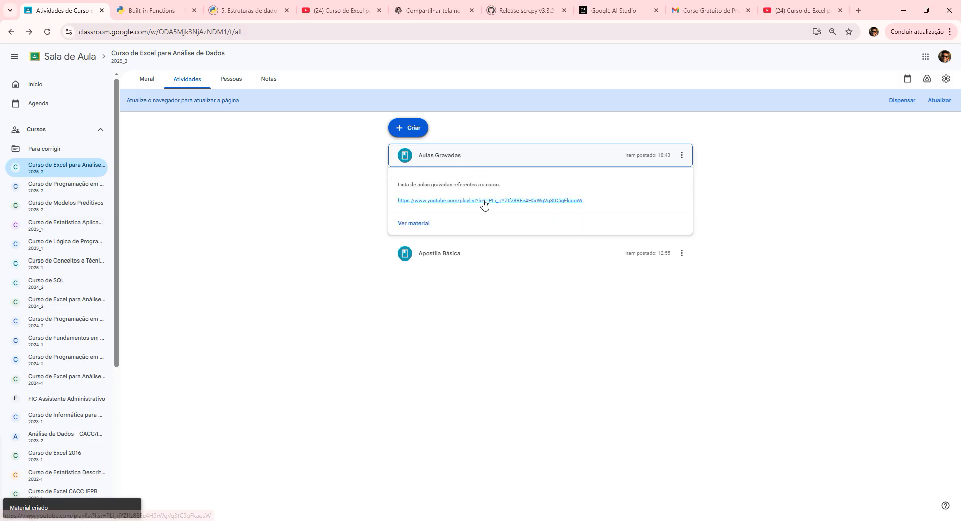
pyautogui.click(484, 201)
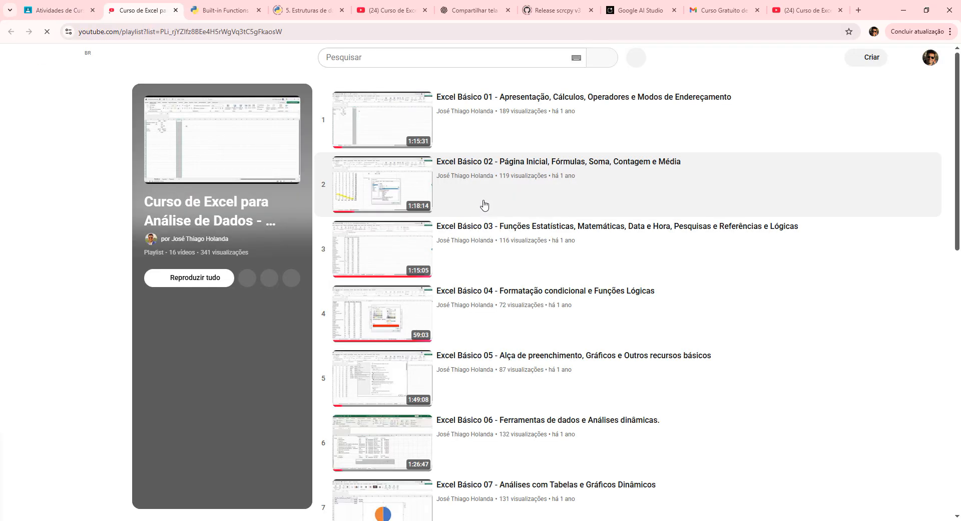
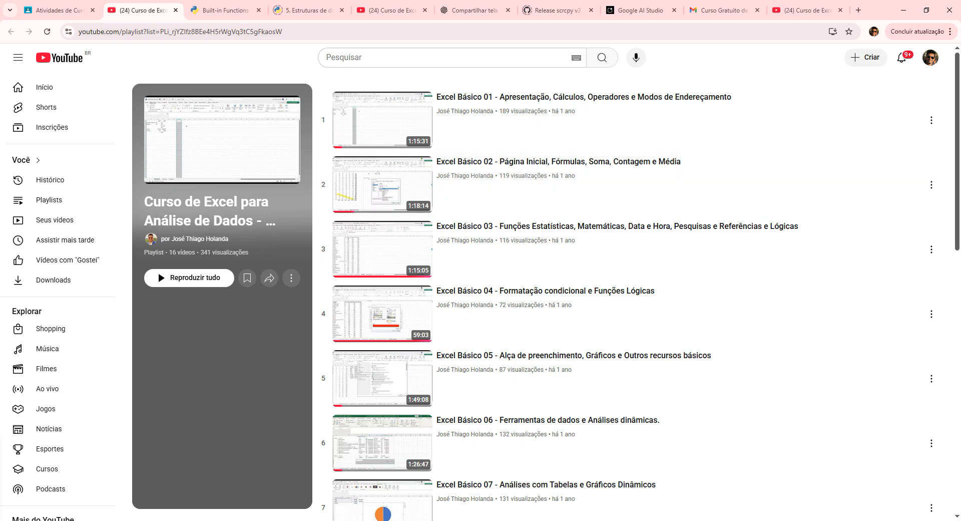
pyautogui.scroll(-3, 830, 215)
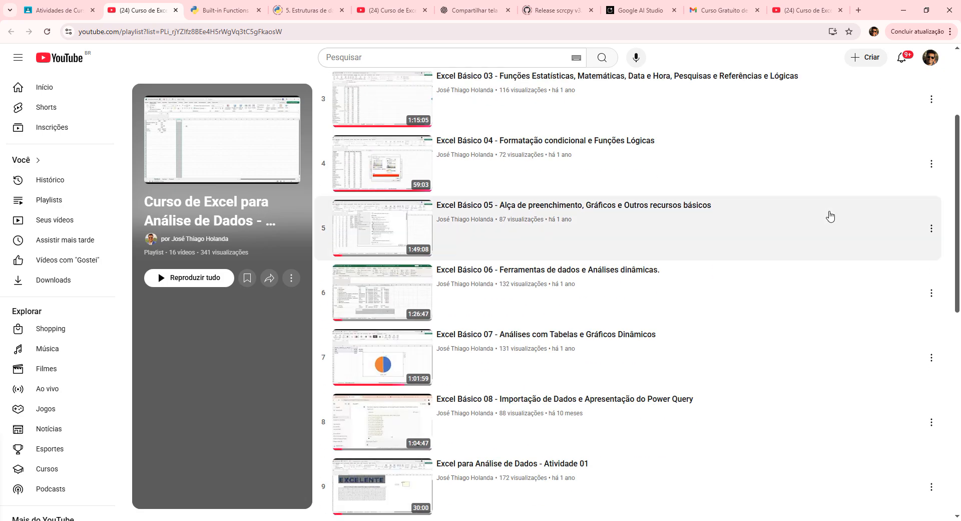
pyautogui.scroll(-2, 830, 216)
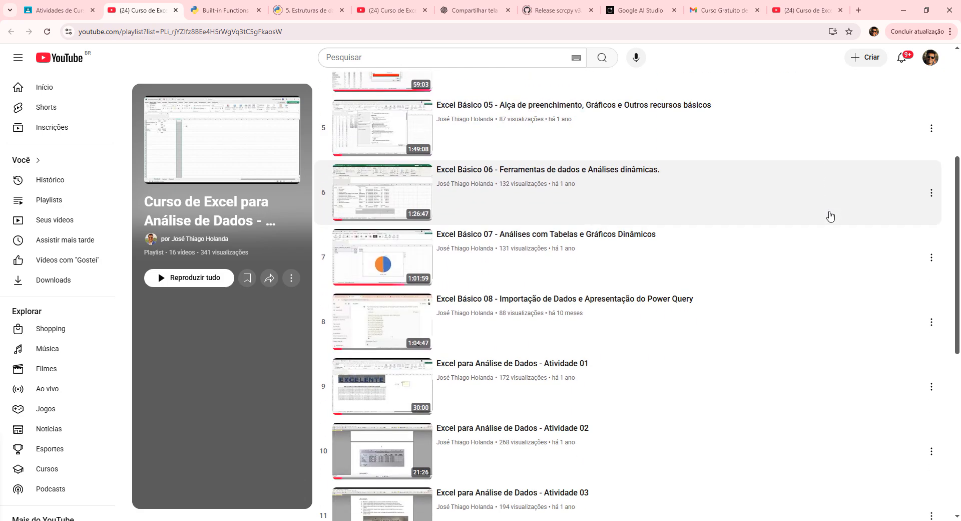
pyautogui.scroll(3, 830, 216)
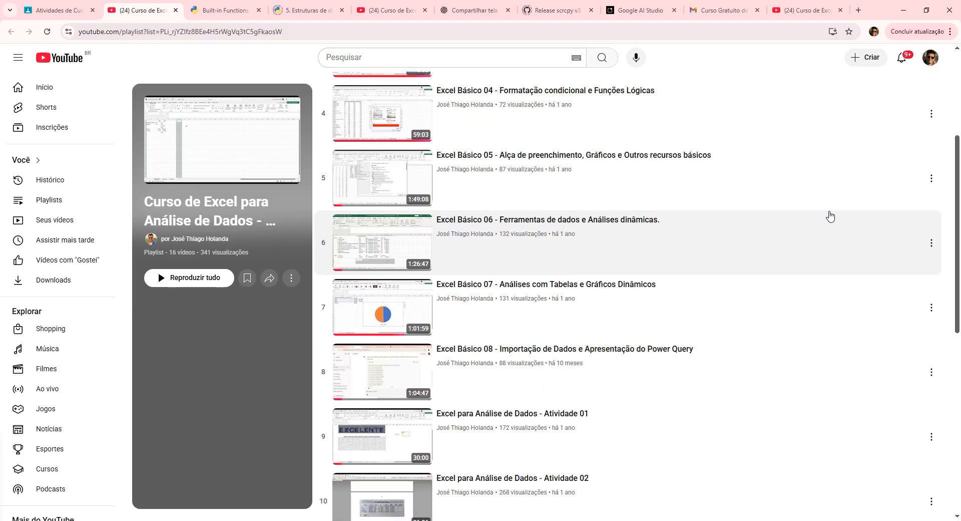
pyautogui.scroll(2, 830, 216)
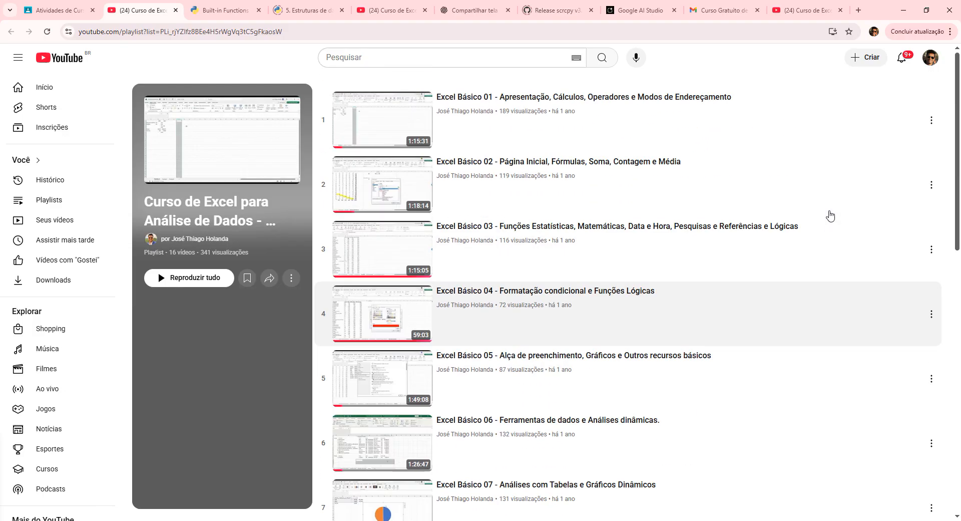
pyautogui.scroll(-10, 830, 216)
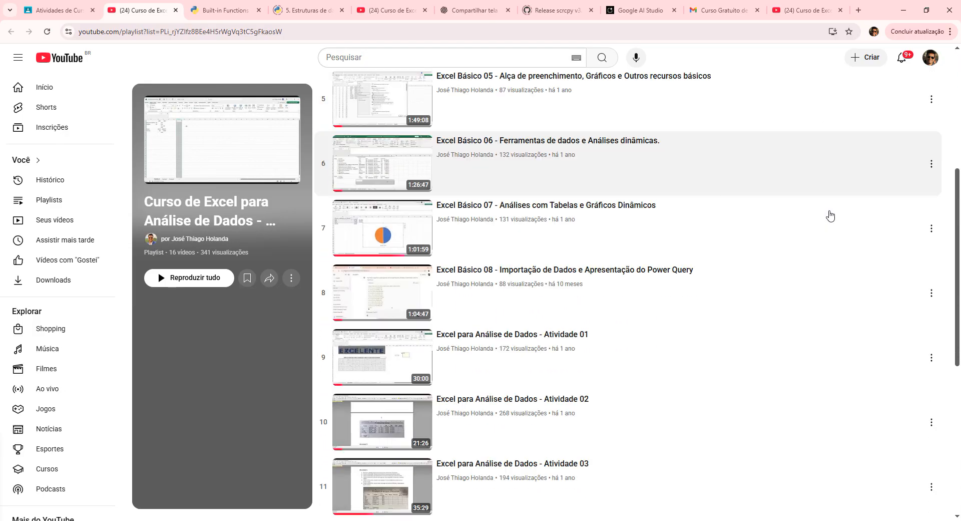
pyautogui.scroll(-2, 830, 216)
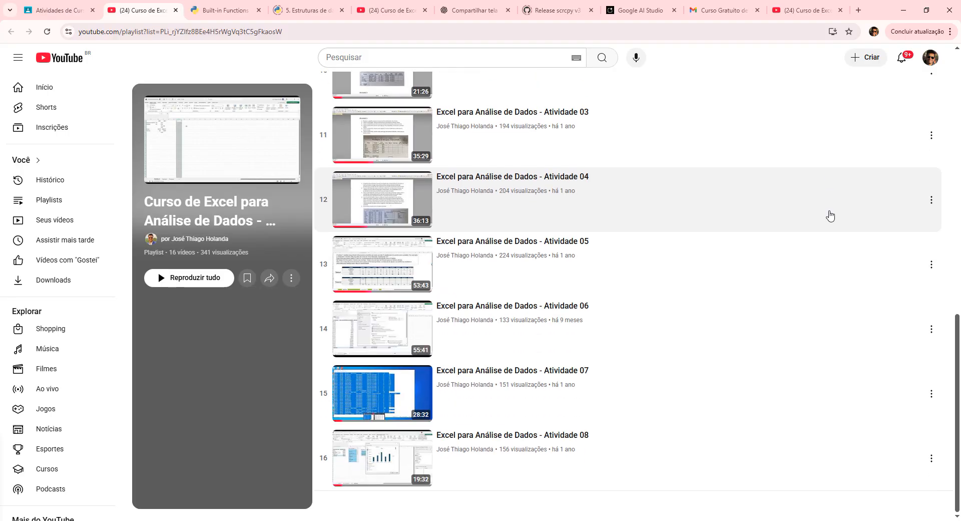
pyautogui.scroll(7, 830, 216)
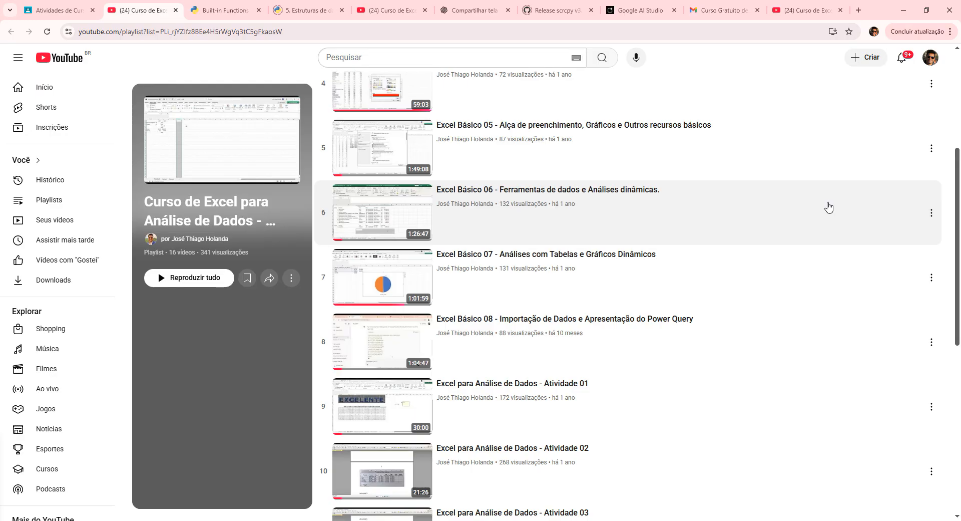
pyautogui.scroll(-8, 622, 337)
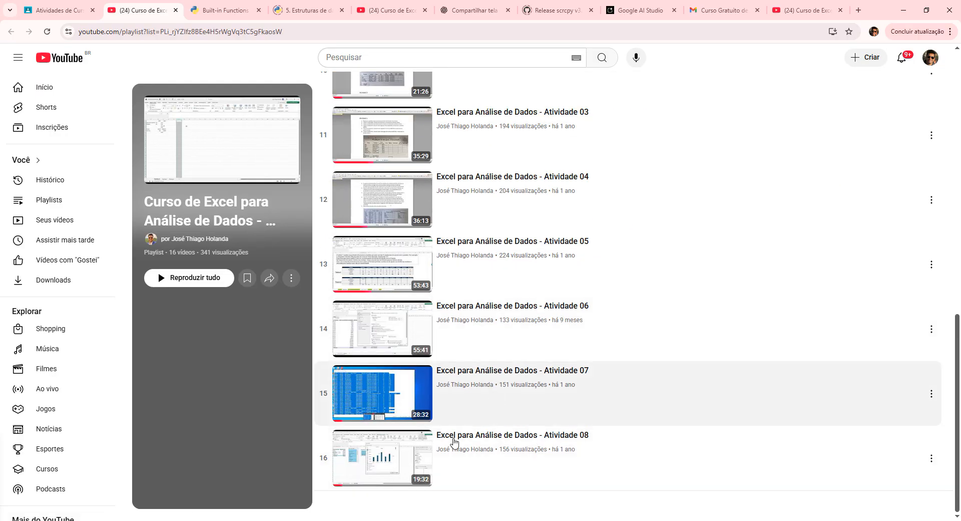
pyautogui.scroll(1, 621, 217)
pyautogui.scroll(-1, 612, 217)
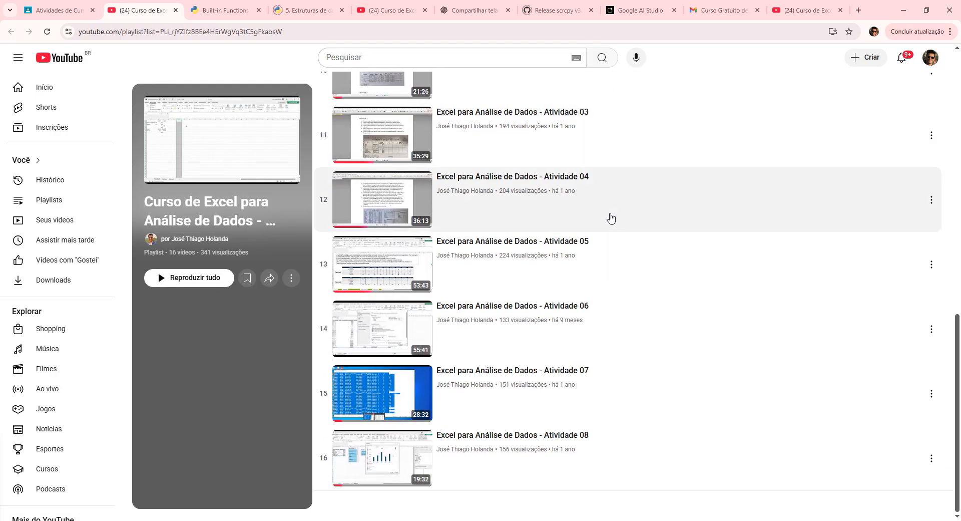
pyautogui.scroll(1, 544, 162)
pyautogui.scroll(4, 545, 159)
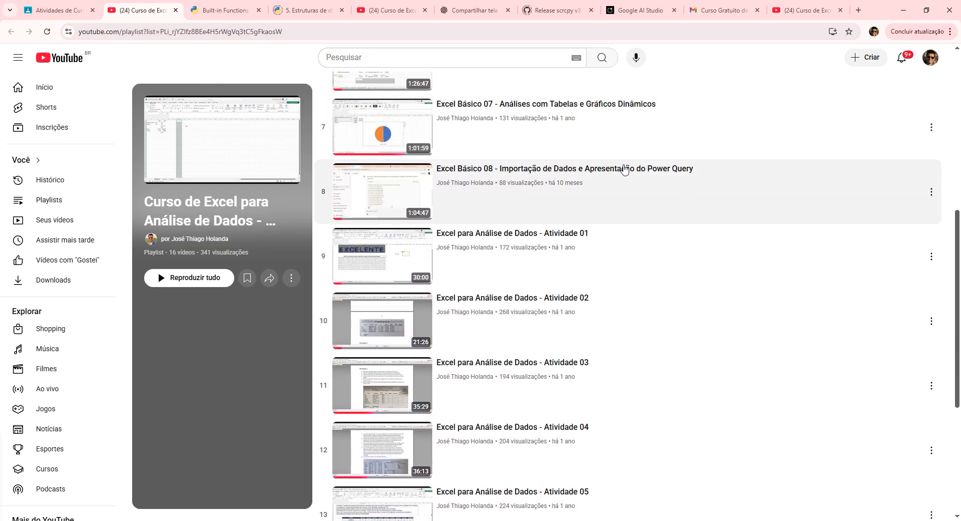
pyautogui.scroll(-1, 432, 206)
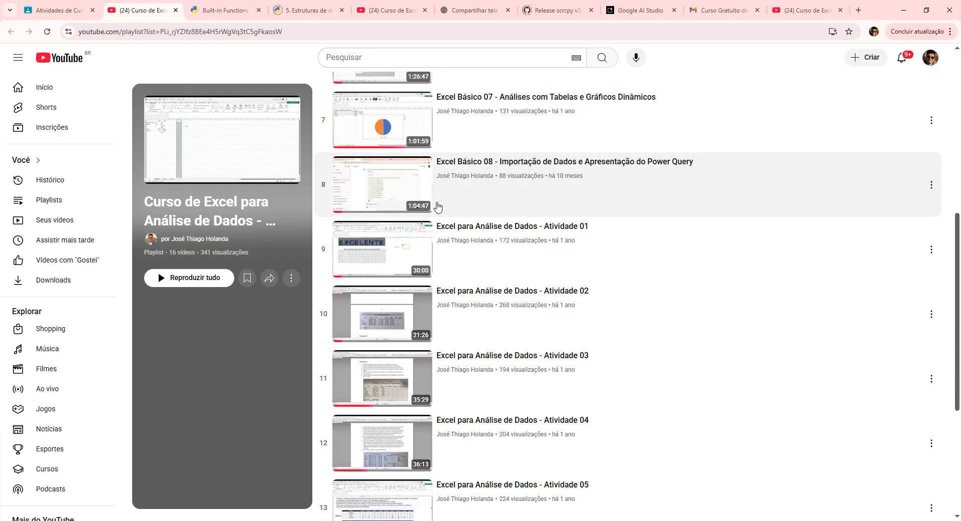
pyautogui.scroll(-4, 429, 204)
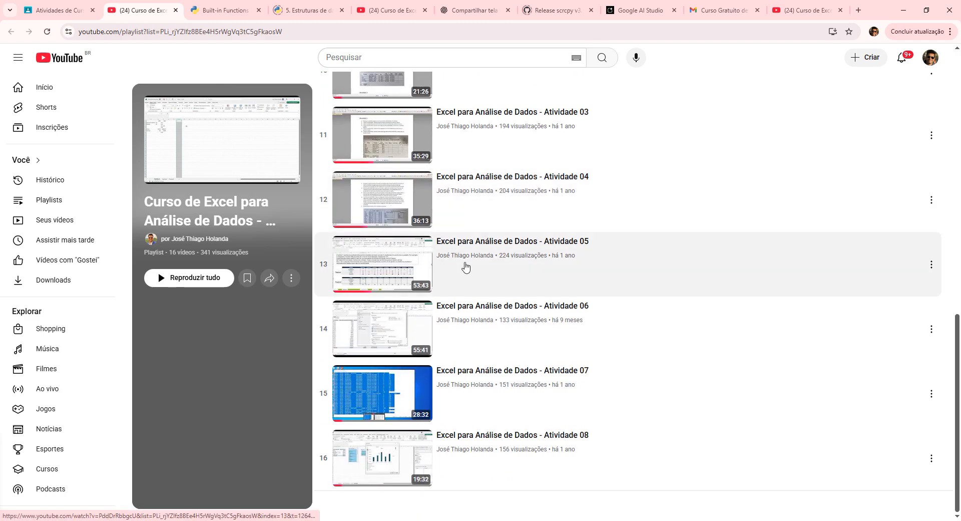
pyautogui.scroll(5, 575, 246)
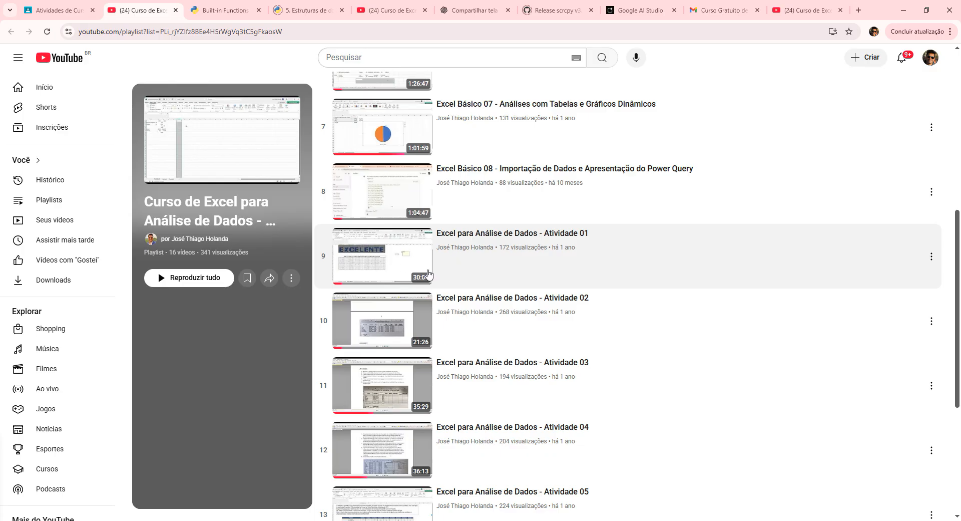
pyautogui.scroll(3, 434, 271)
pyautogui.scroll(5, 433, 270)
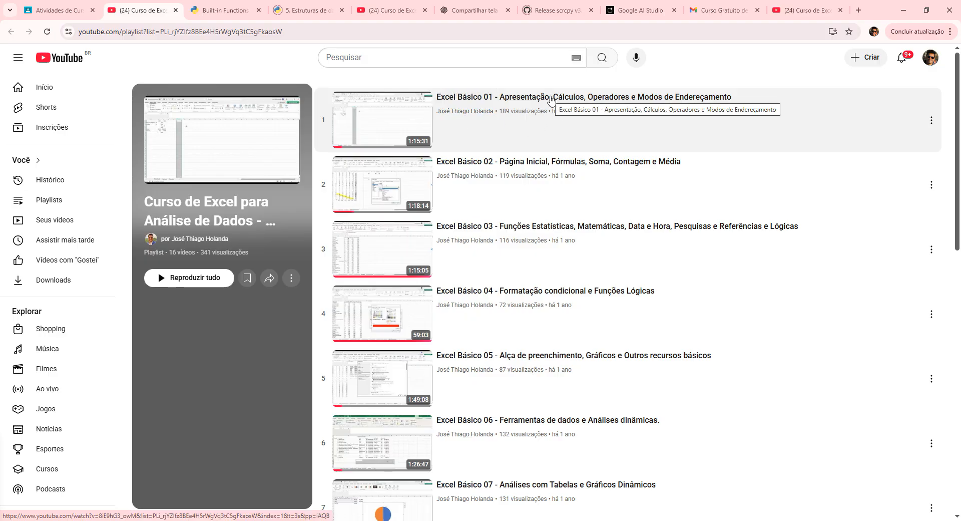
# Open the playlist's Excel Básico 01 video, pause it, and copy its share link
pyautogui.click(931, 121)
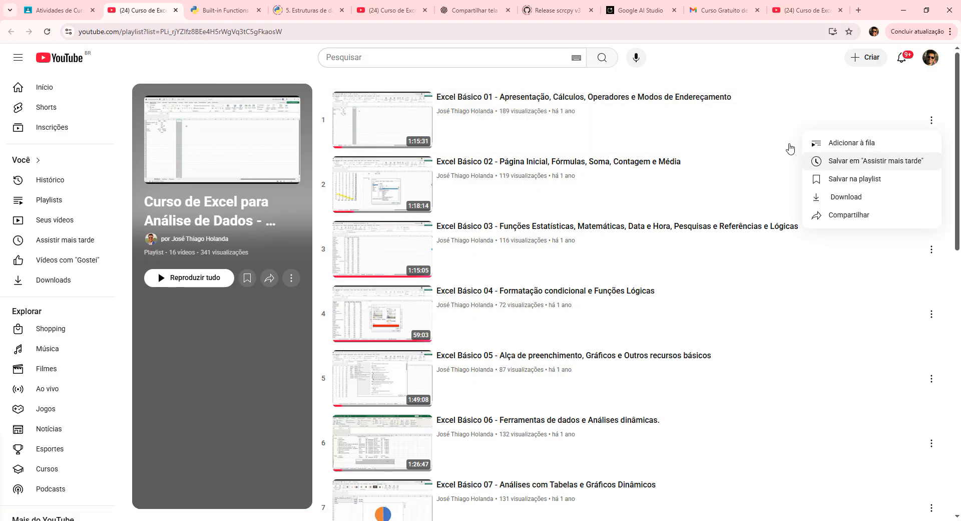
pyautogui.click(388, 122)
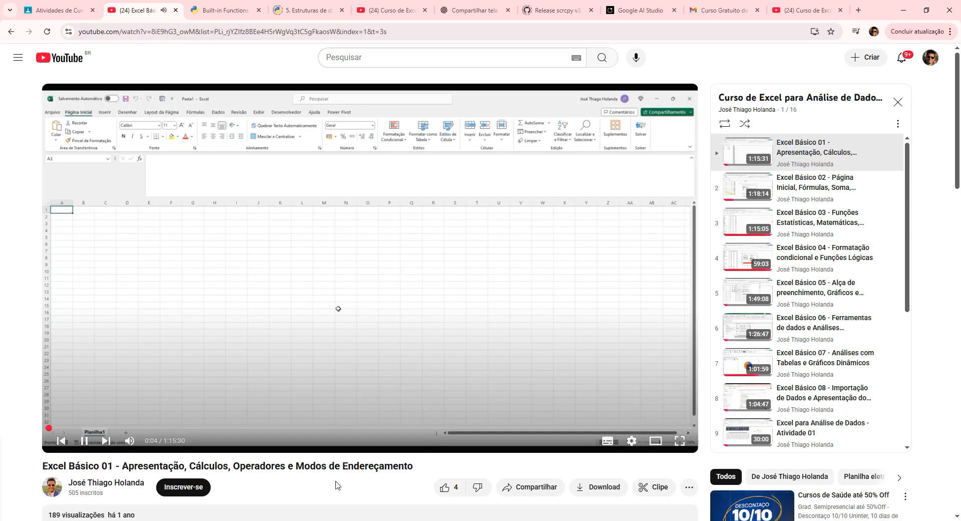
pyautogui.click(354, 296)
pyautogui.click(530, 486)
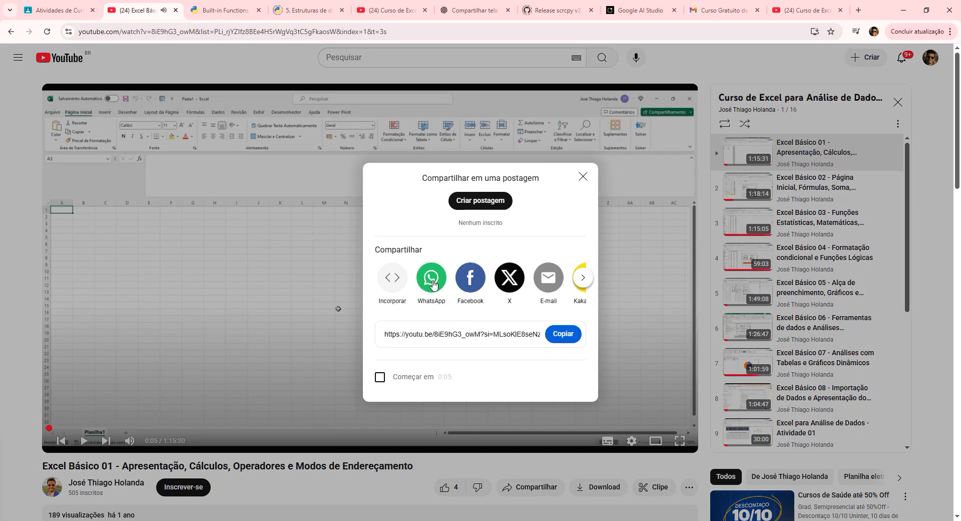
pyautogui.click(563, 333)
pyautogui.click(583, 176)
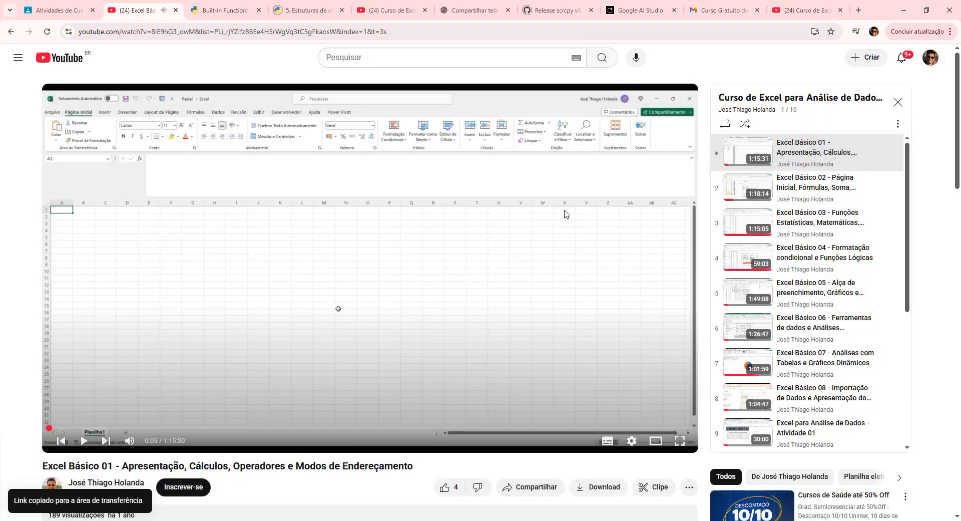
# Return to the Excel course's activities in Google Classroom and review the Aulas Gravadas material, leaving it collapsed
pyautogui.click(55, 10)
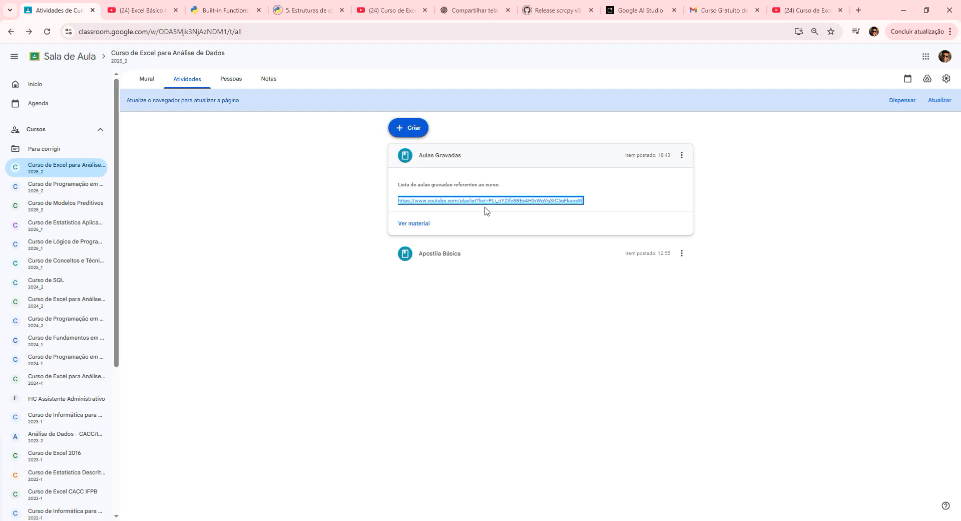
pyautogui.click(469, 149)
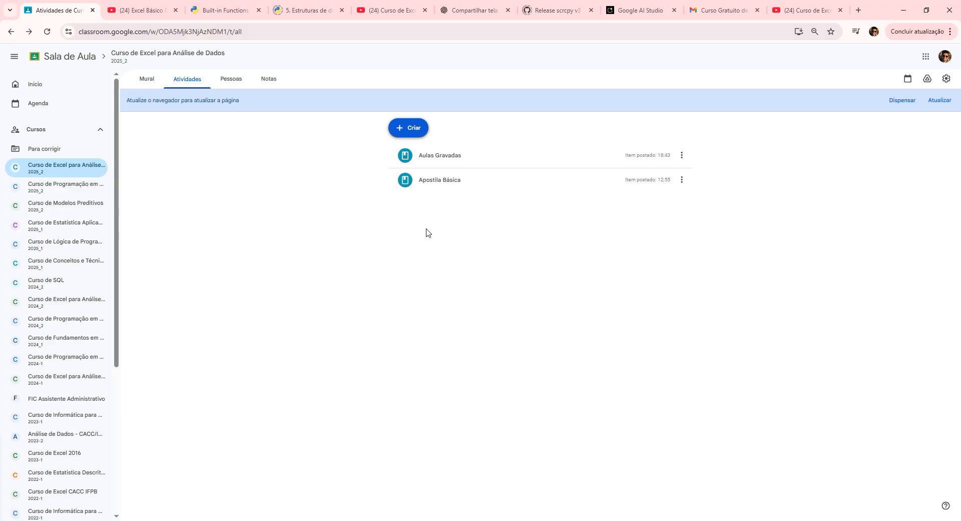
pyautogui.click(455, 163)
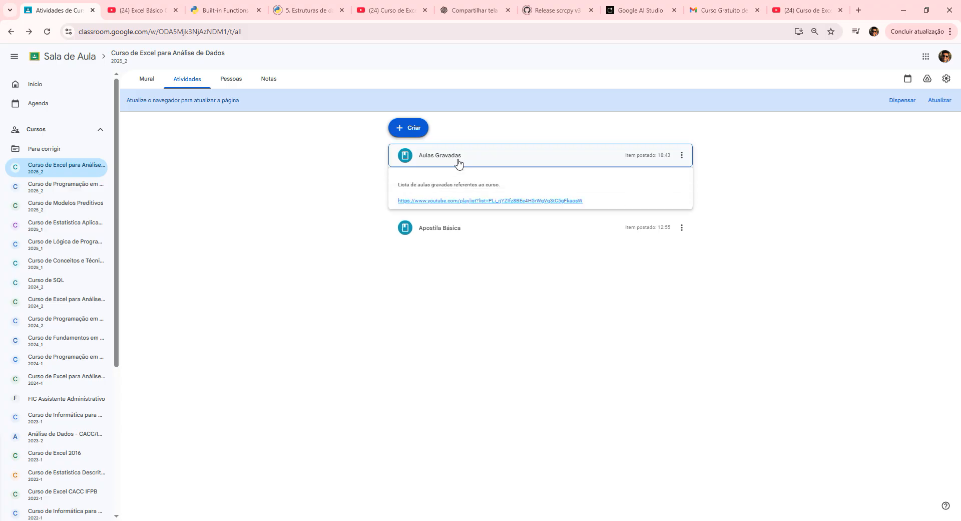
pyautogui.click(473, 163)
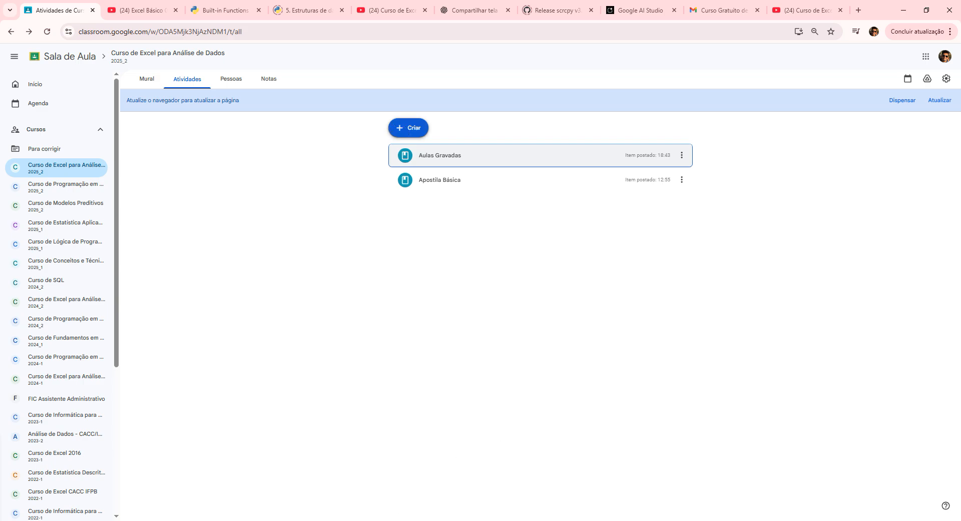
# Bring up the blank Excel workbook and switch to the Google Meet call to view its chat
pyautogui.click(428, 488)
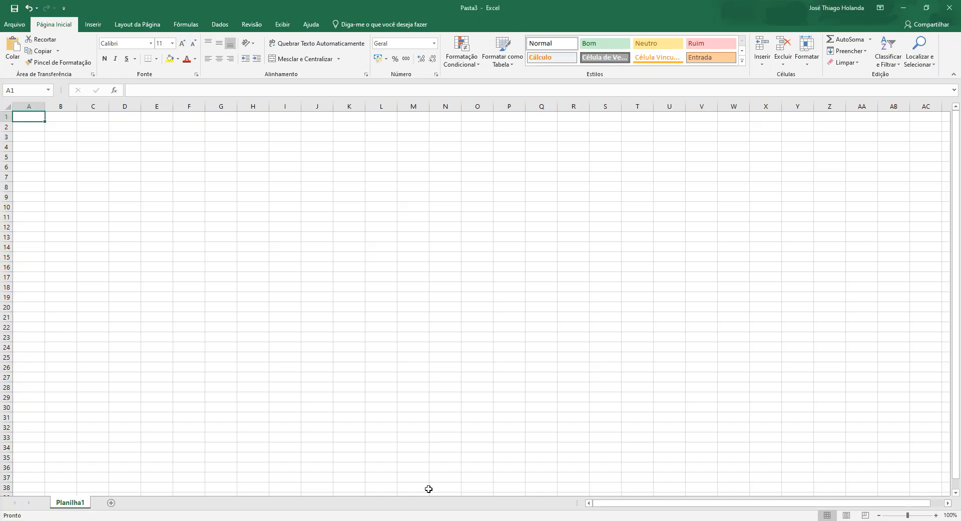
pyautogui.click(303, 486)
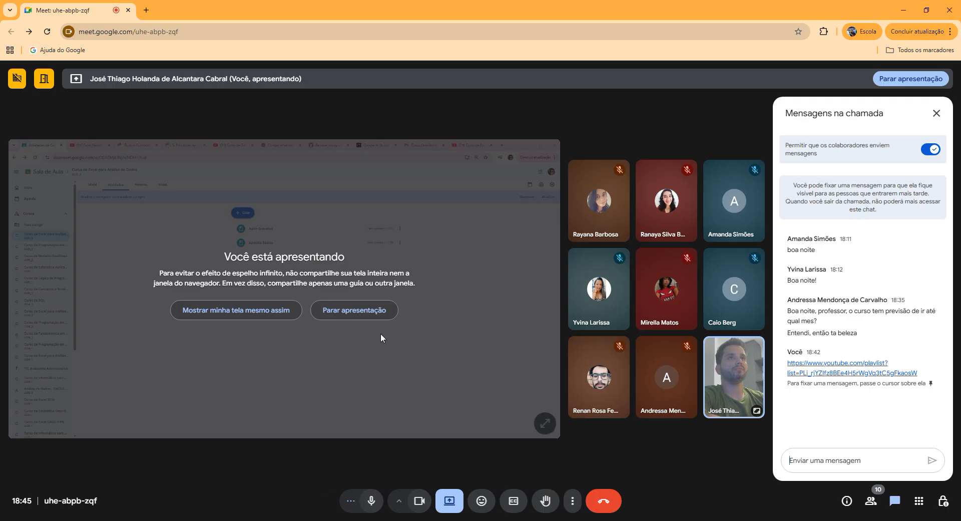
# Switch the Google Meet presentation to sharing the entire screen Ecrã 1 and hide the sharing notice
pyautogui.click(449, 501)
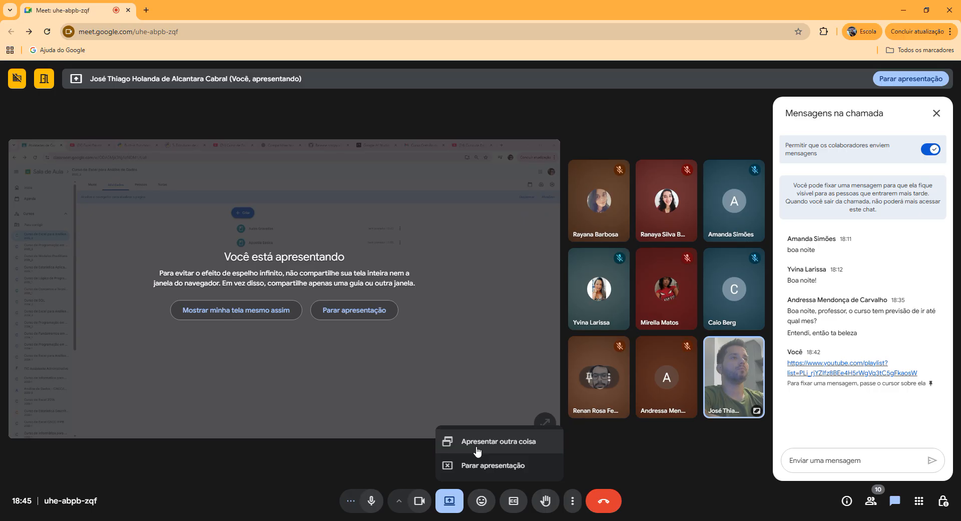
pyautogui.click(477, 451)
pyautogui.click(584, 90)
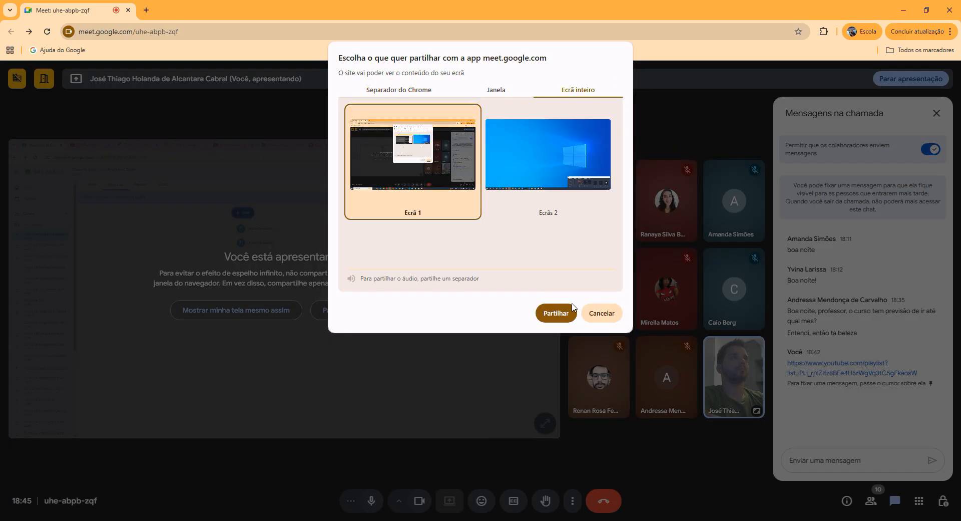
pyautogui.click(558, 308)
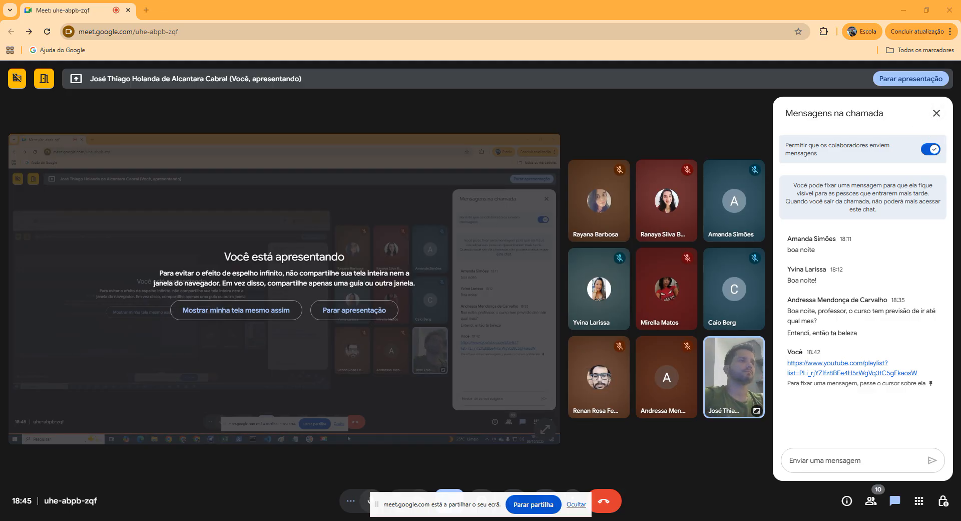
pyautogui.click(573, 505)
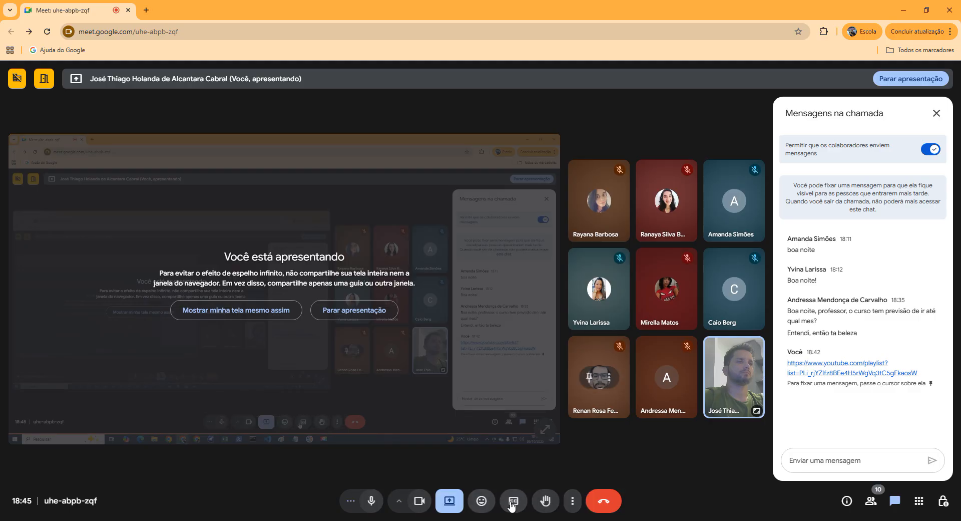
# Open the Meet call in picture-in-picture and switch to the blank Excel workbook Pasta3
pyautogui.click(573, 500)
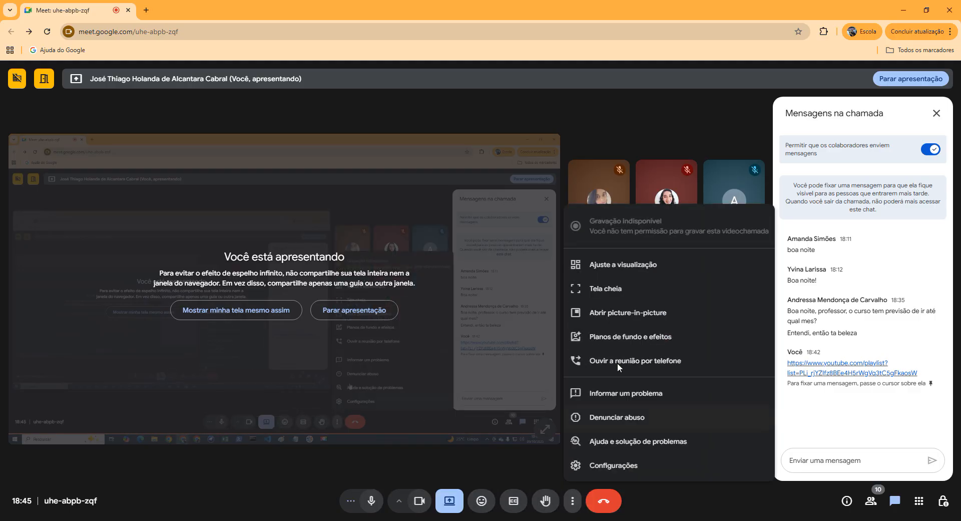
pyautogui.click(650, 316)
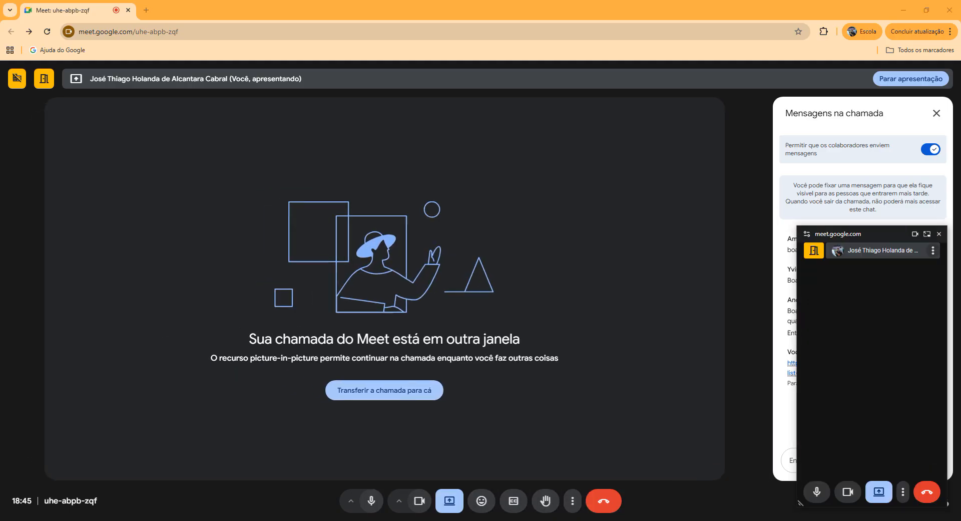
pyautogui.click(431, 485)
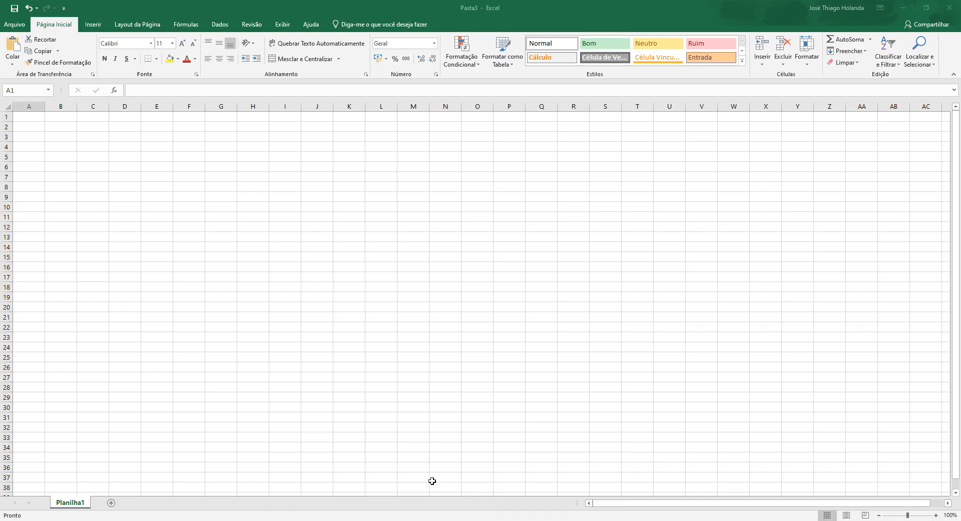
pyautogui.click(612, 167)
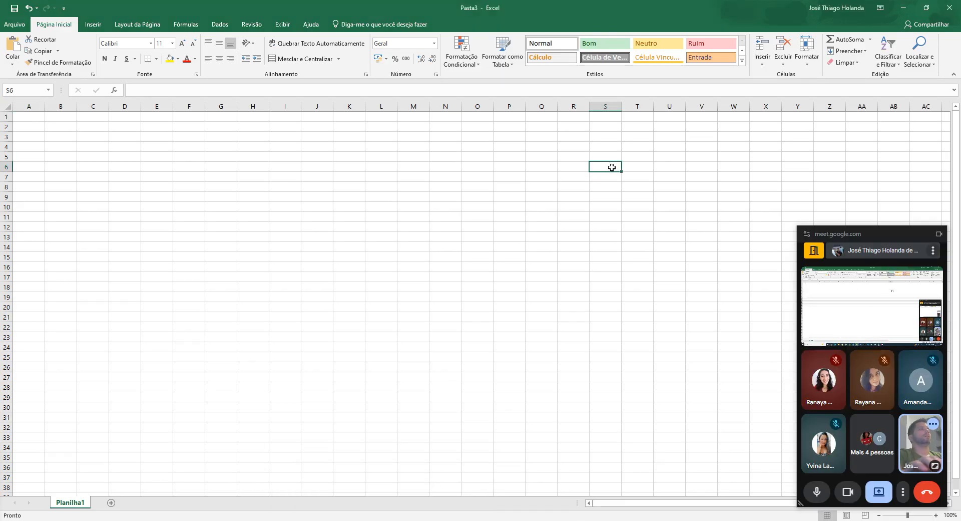
# Point out a few cells near the start of the blank sheet, finishing on cell A1
pyautogui.click(44, 114)
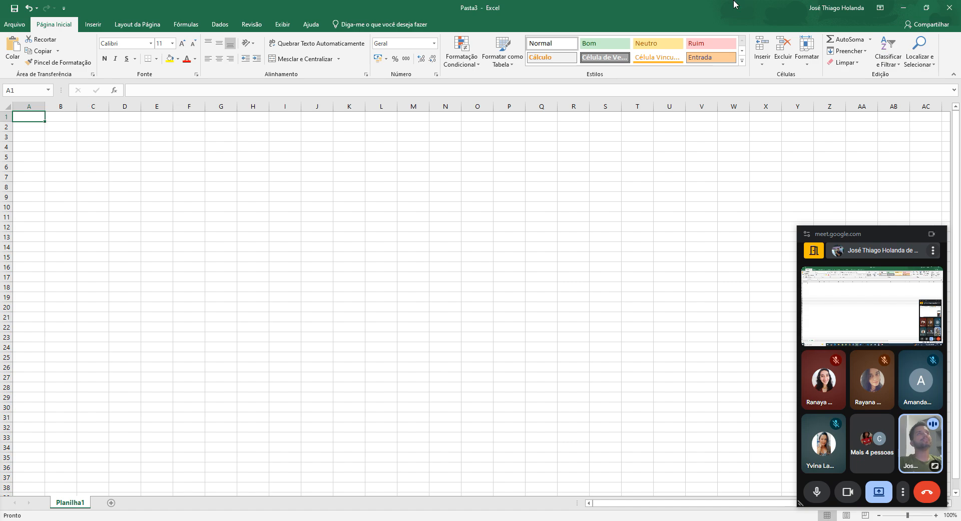
pyautogui.click(125, 155)
pyautogui.click(70, 137)
pyautogui.click(38, 116)
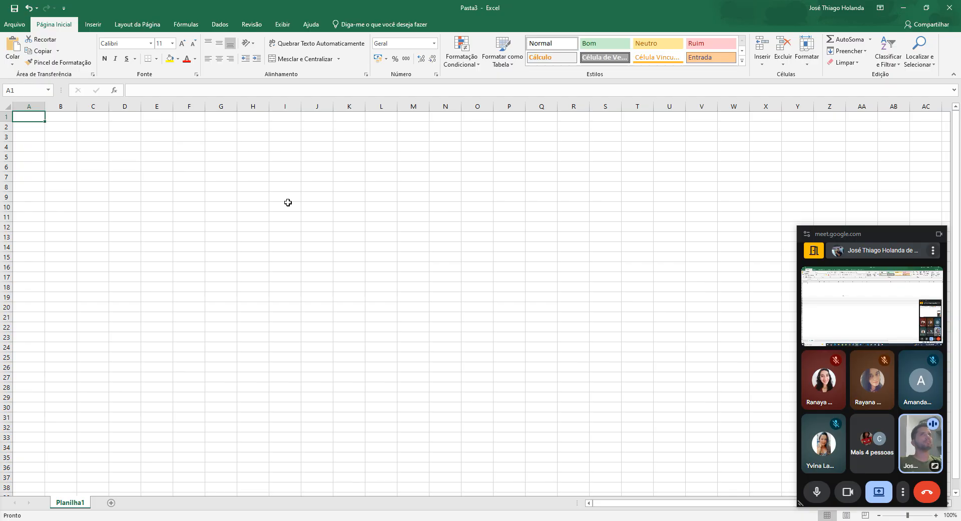
# Select whole columns one after another from A to J to point out the column letters
pyautogui.click(34, 104)
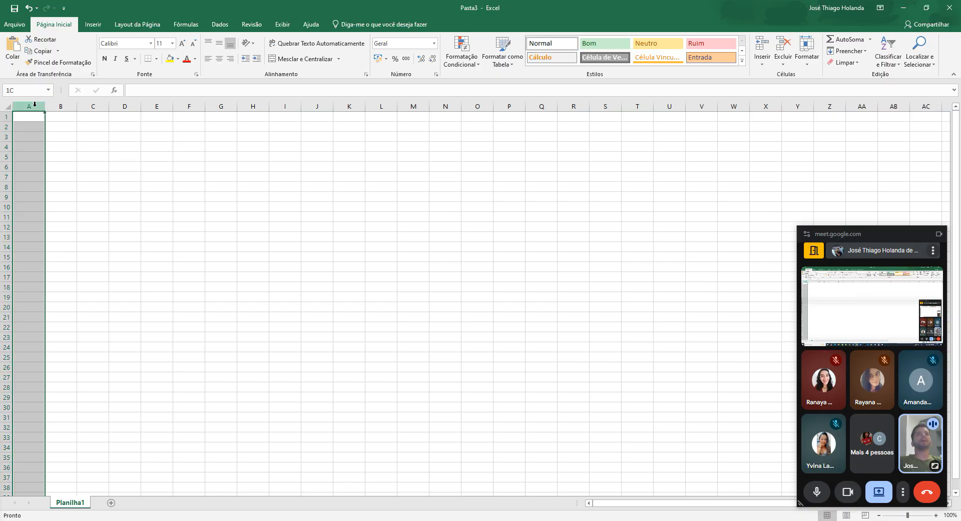
pyautogui.click(122, 206)
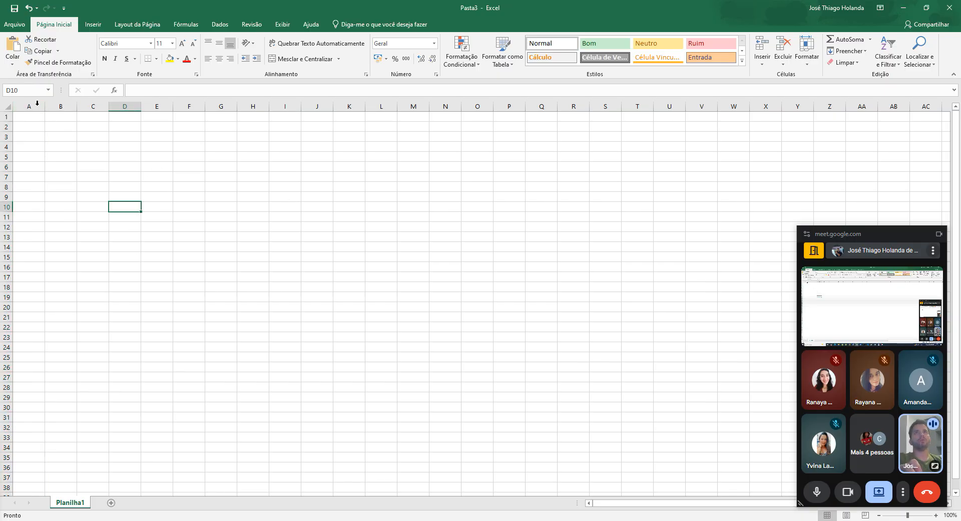
pyautogui.click(37, 104)
pyautogui.click(61, 106)
pyautogui.click(95, 106)
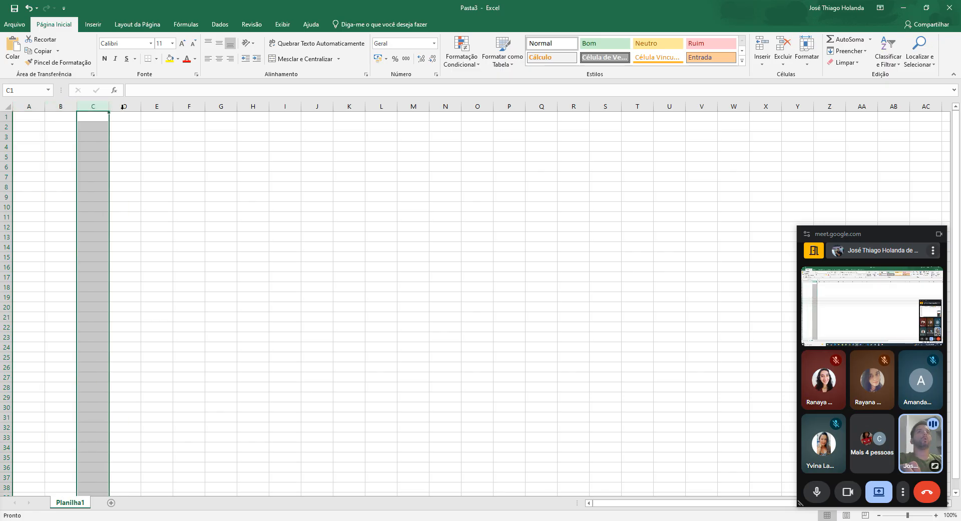
pyautogui.click(124, 106)
pyautogui.click(157, 106)
pyautogui.click(189, 106)
pyautogui.click(221, 105)
pyautogui.click(253, 105)
pyautogui.click(292, 105)
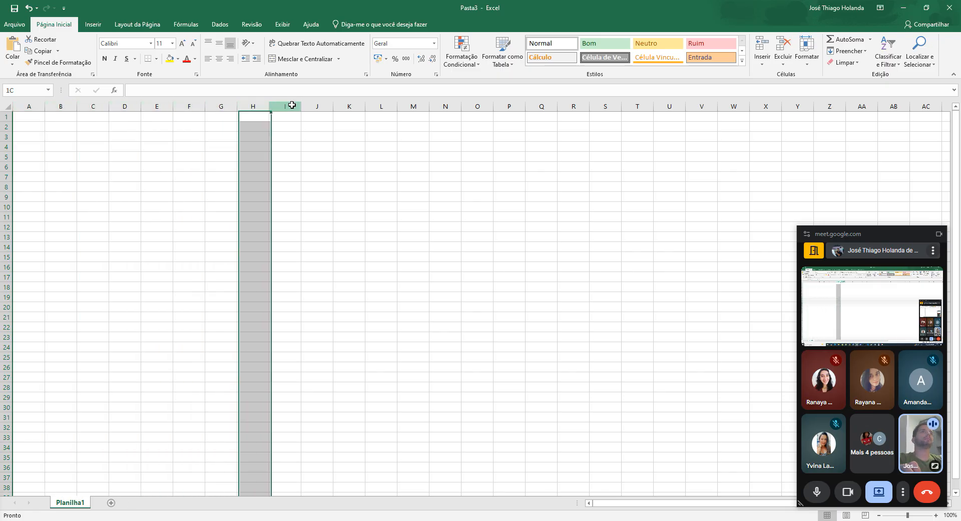
pyautogui.click(317, 106)
# Select rows 1, 2 and 3 in turn to point out the row numbers
pyautogui.click(6, 116)
pyautogui.click(6, 126)
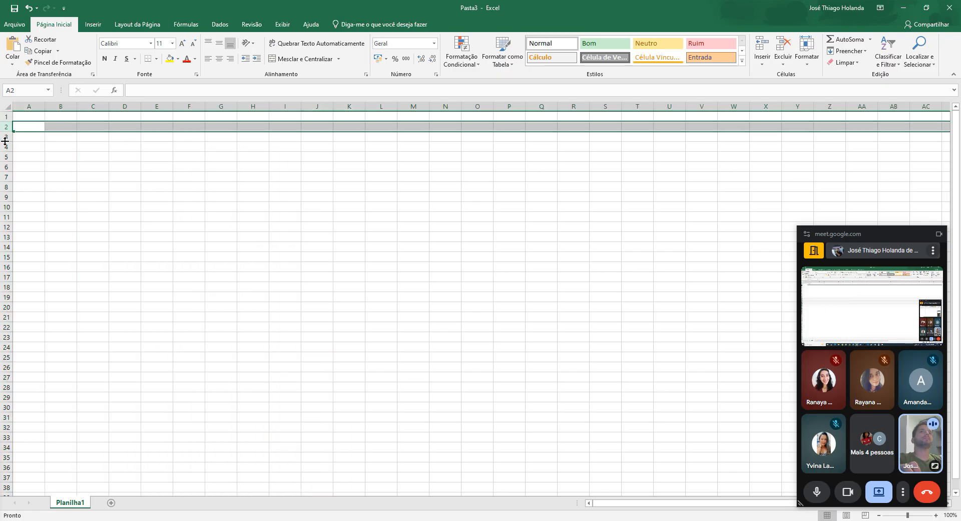
pyautogui.click(6, 136)
# Select individual cells at various row and column intersections to demonstrate what a cell is, finishing on J6
pyautogui.click(95, 146)
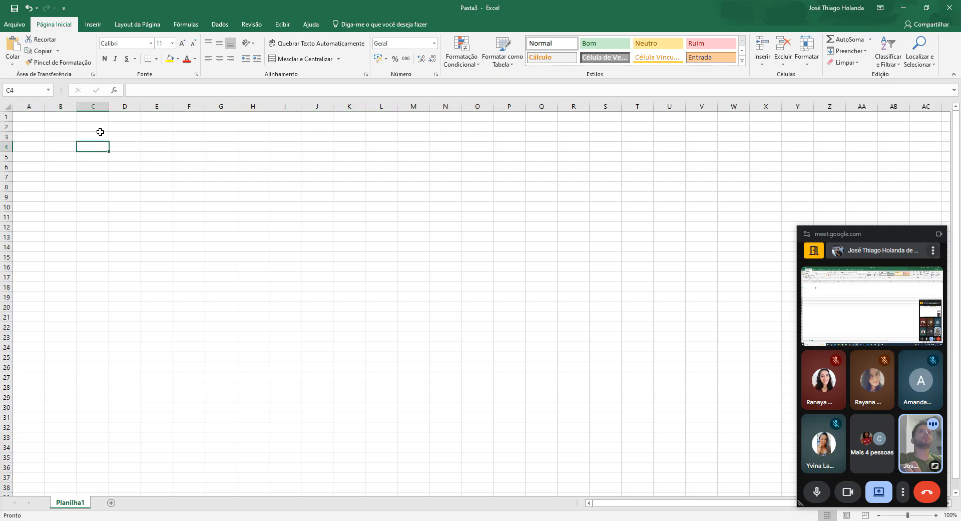
pyautogui.click(100, 134)
pyautogui.click(157, 136)
pyautogui.scroll(7, 255, 240)
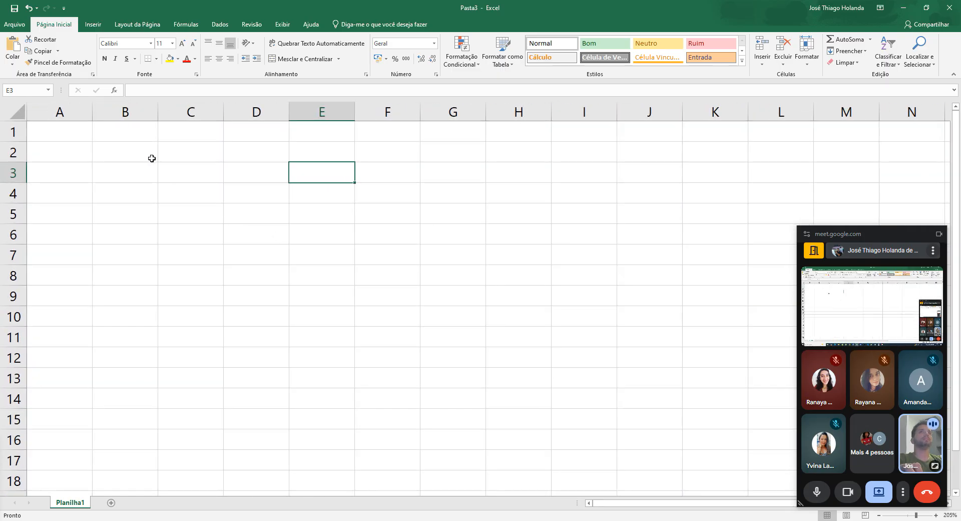
pyautogui.click(152, 158)
pyautogui.click(131, 228)
pyautogui.click(198, 295)
pyautogui.moveTo(400, 278); pyautogui.dragTo(432, 279)
pyautogui.click(373, 194)
pyautogui.click(245, 187)
pyautogui.click(198, 234)
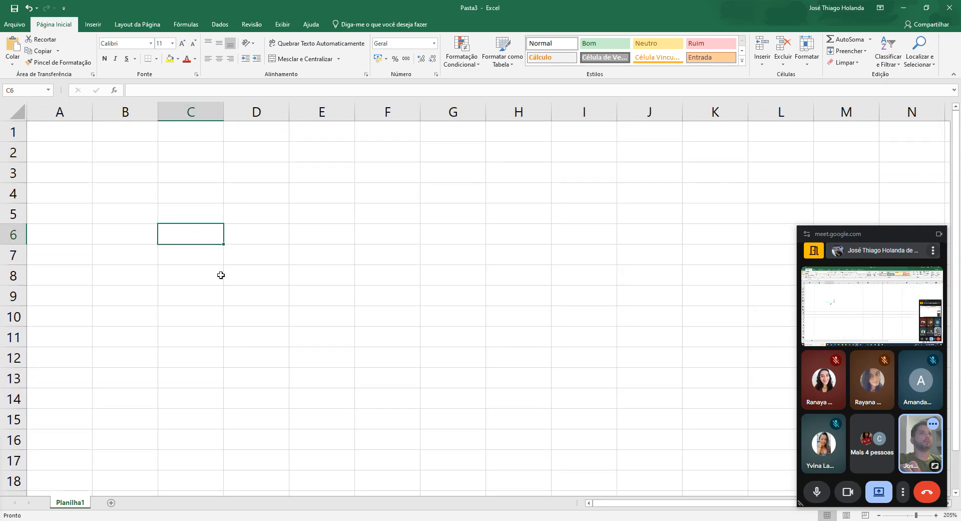
pyautogui.click(212, 206)
pyautogui.click(310, 215)
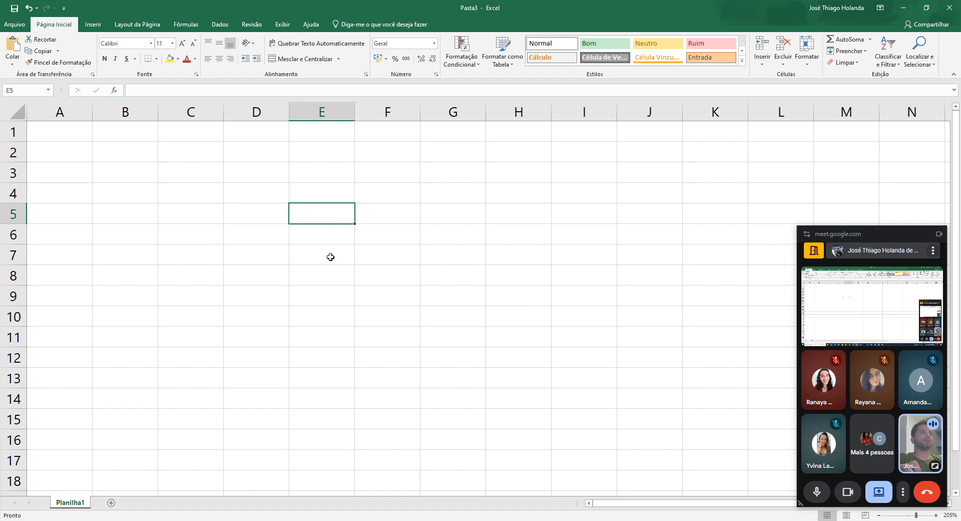
pyautogui.click(334, 273)
pyautogui.click(257, 280)
pyautogui.click(148, 239)
pyautogui.click(198, 188)
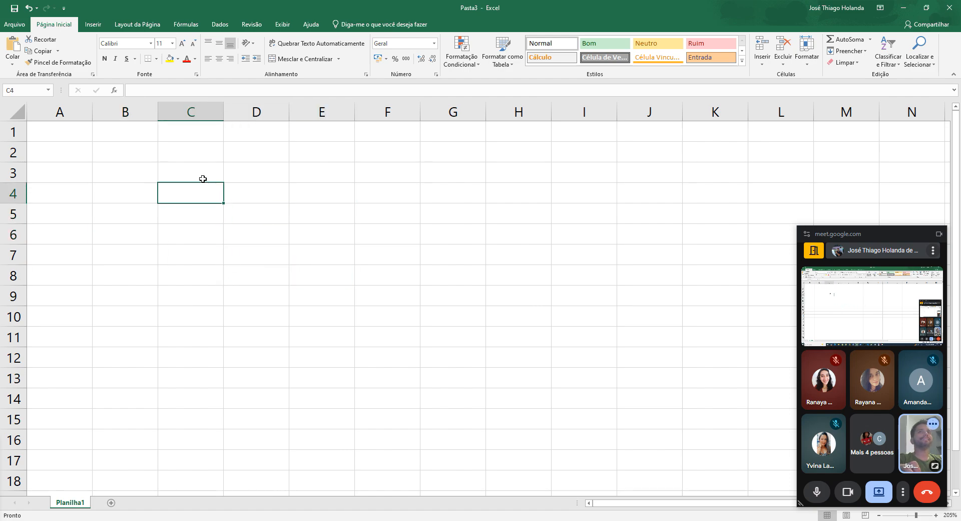
pyautogui.click(203, 172)
pyautogui.click(201, 150)
pyautogui.click(275, 155)
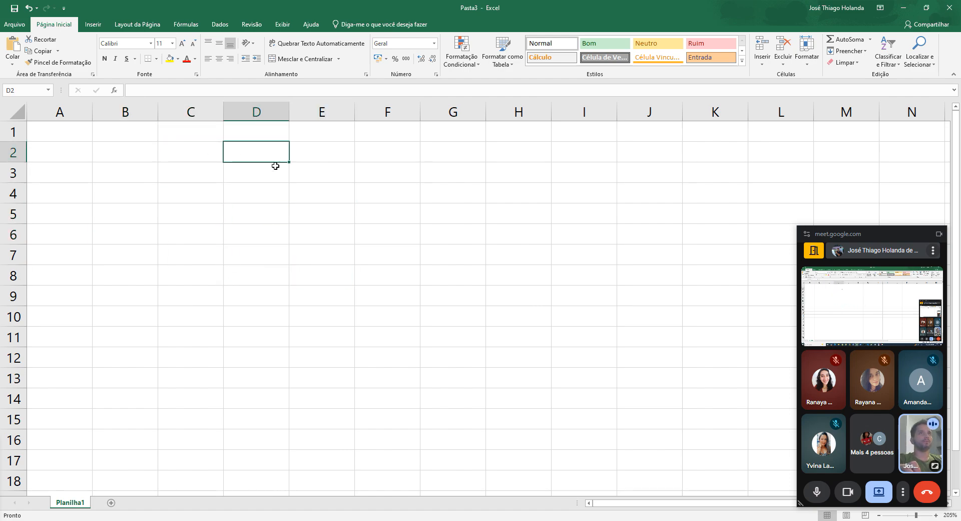
pyautogui.click(276, 176)
pyautogui.click(339, 174)
pyautogui.click(338, 212)
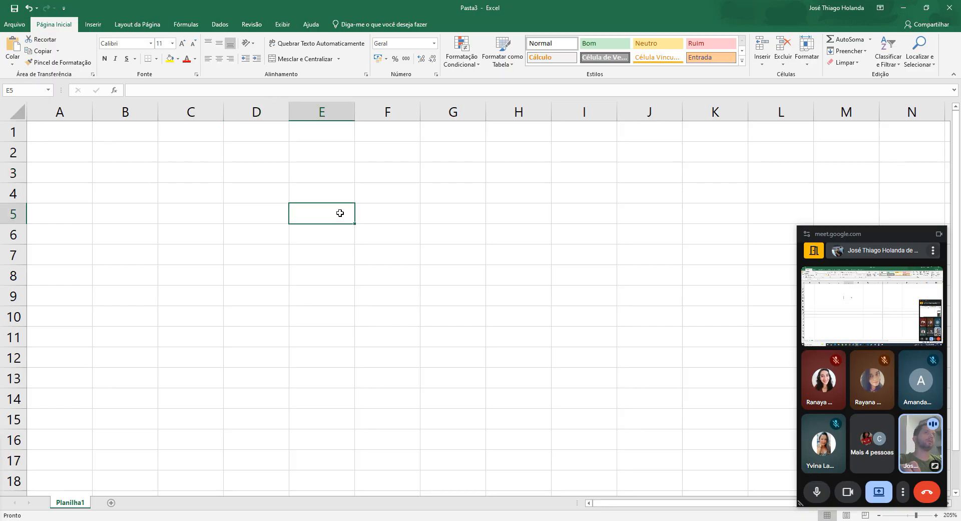
pyautogui.click(423, 214)
pyautogui.click(454, 257)
pyautogui.press('Down')
pyautogui.press('Down')
pyautogui.click(493, 237)
pyautogui.click(442, 184)
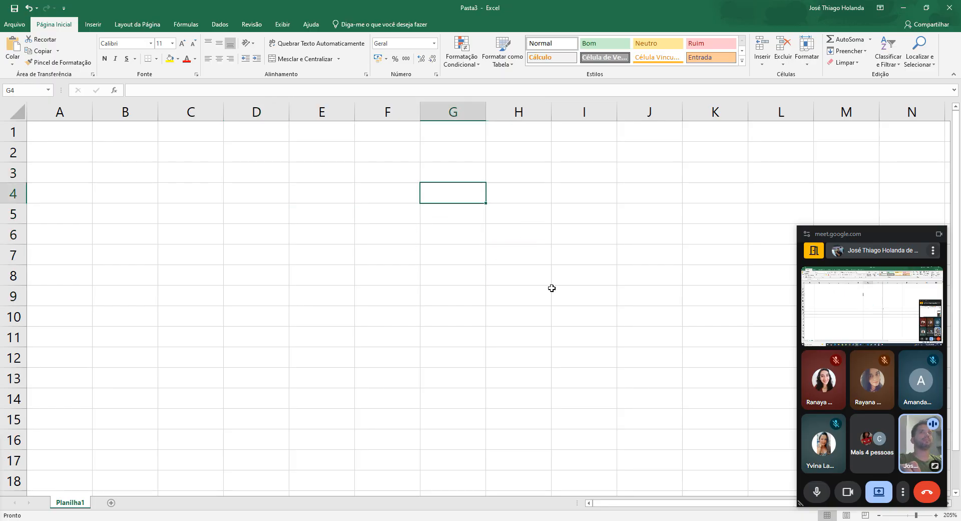
pyautogui.click(553, 288)
pyautogui.click(533, 212)
pyautogui.click(588, 200)
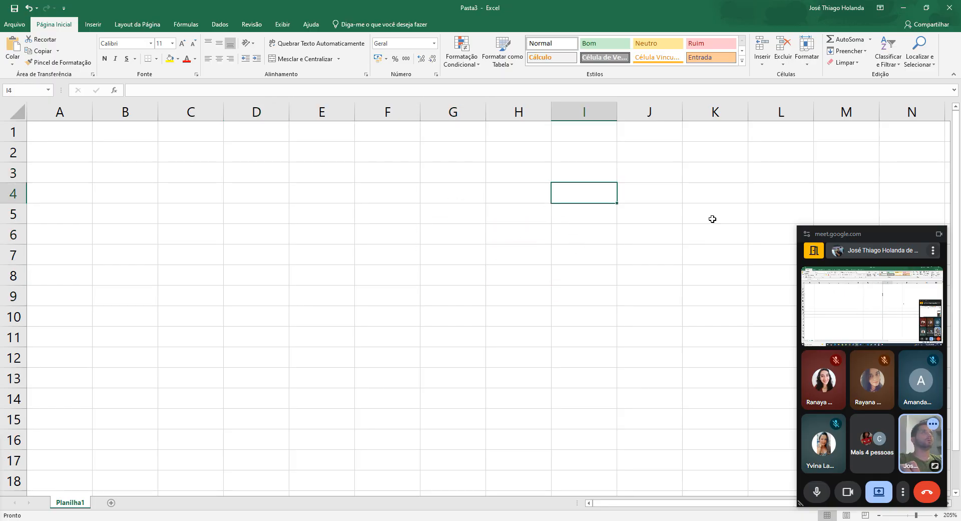
pyautogui.click(712, 217)
pyautogui.click(656, 240)
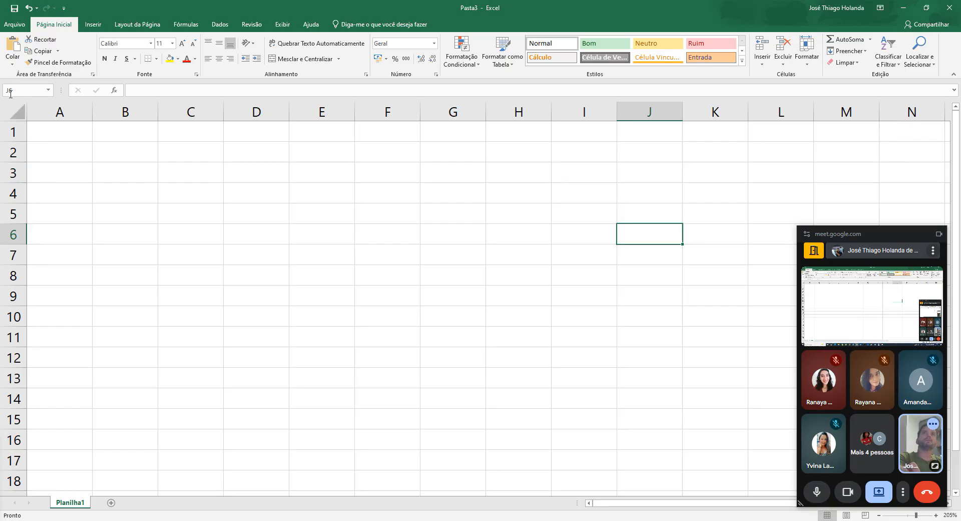
# Point out the reference of cell J6 in the Name Box and place the cursor in the formula bar
pyautogui.scroll(1, 4, 89)
pyautogui.scroll(-1, 4, 89)
pyautogui.click(25, 90)
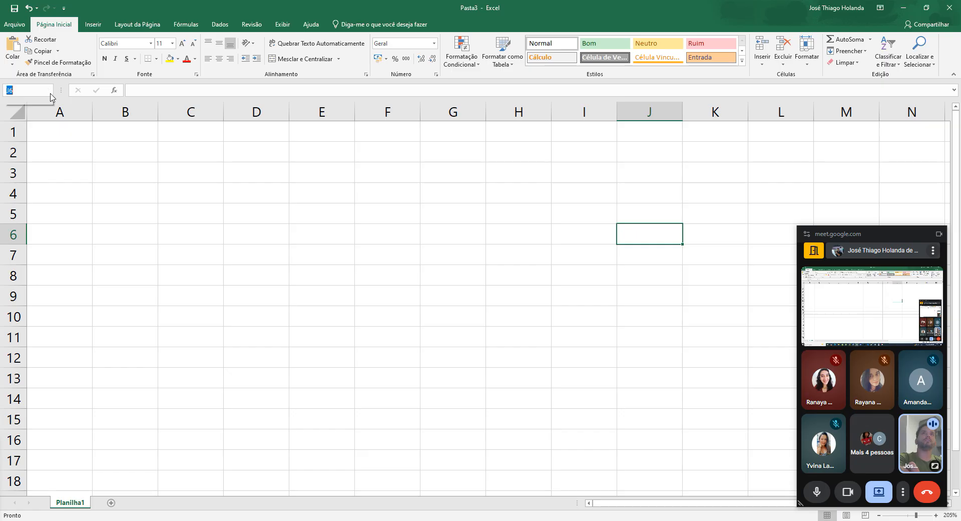
pyautogui.click(17, 90)
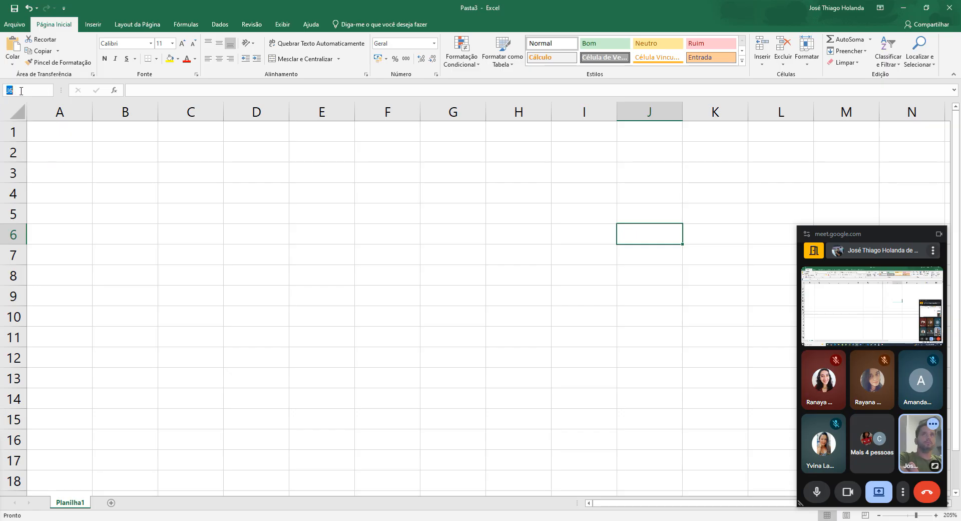
pyautogui.click(29, 90)
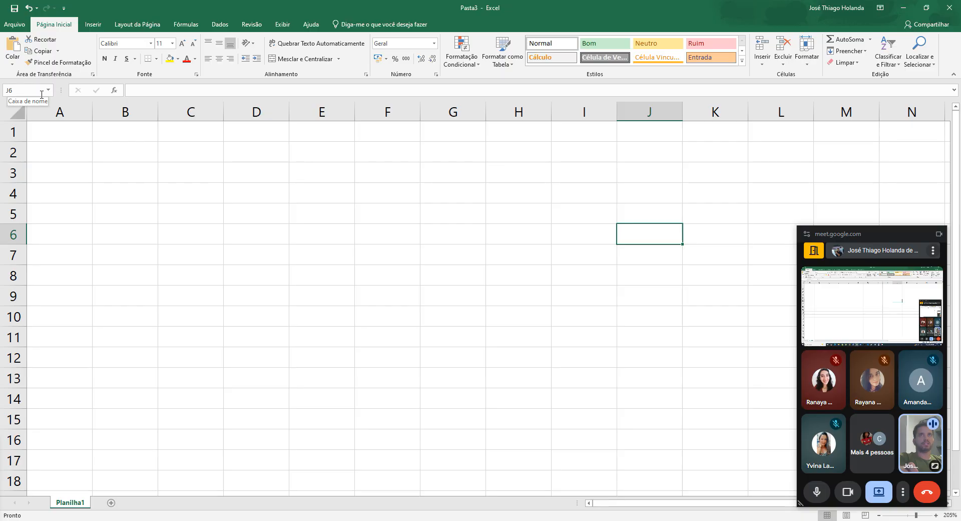
pyautogui.click(172, 90)
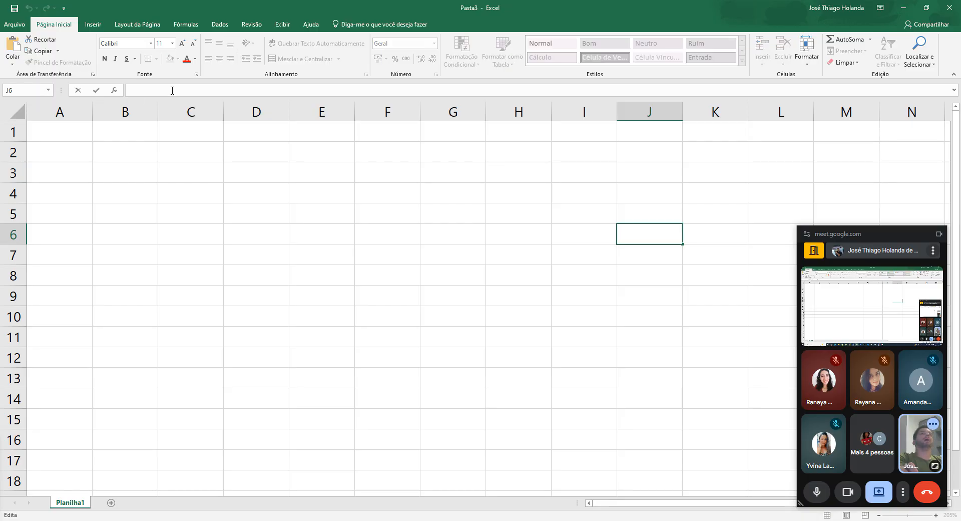
# Leave the formula bar and select different cells to compare their references, finishing on cell J8
pyautogui.click(416, 161)
pyautogui.click(401, 209)
pyautogui.click(411, 255)
pyautogui.click(506, 316)
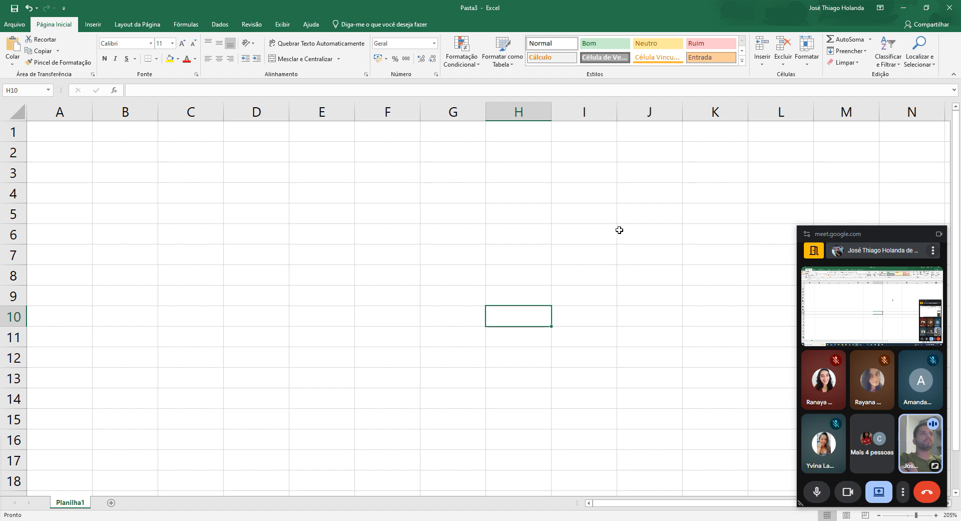
pyautogui.click(619, 230)
pyautogui.click(671, 298)
pyautogui.click(677, 339)
pyautogui.click(718, 220)
pyautogui.click(664, 265)
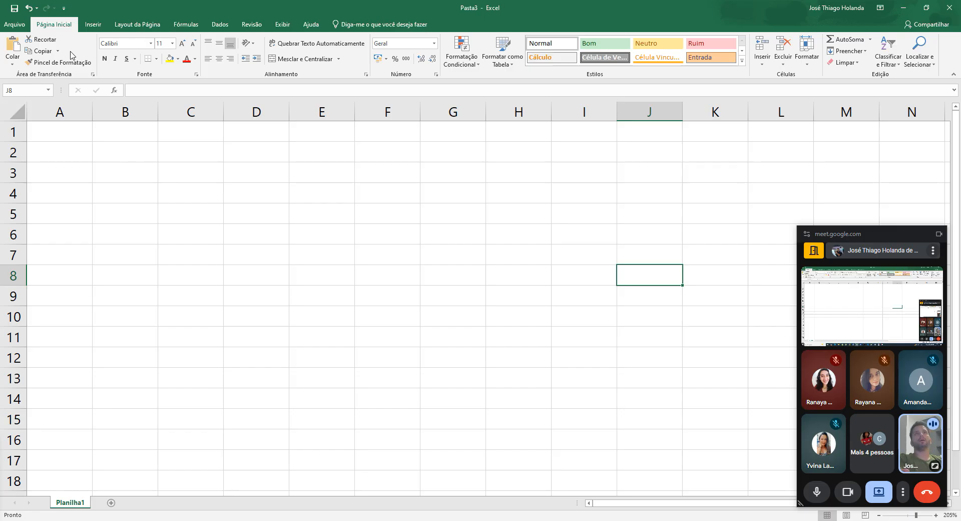
# Highlight a block of cells starting at B2, and go back to selecting single cells, finishing on B10
pyautogui.click(394, 193)
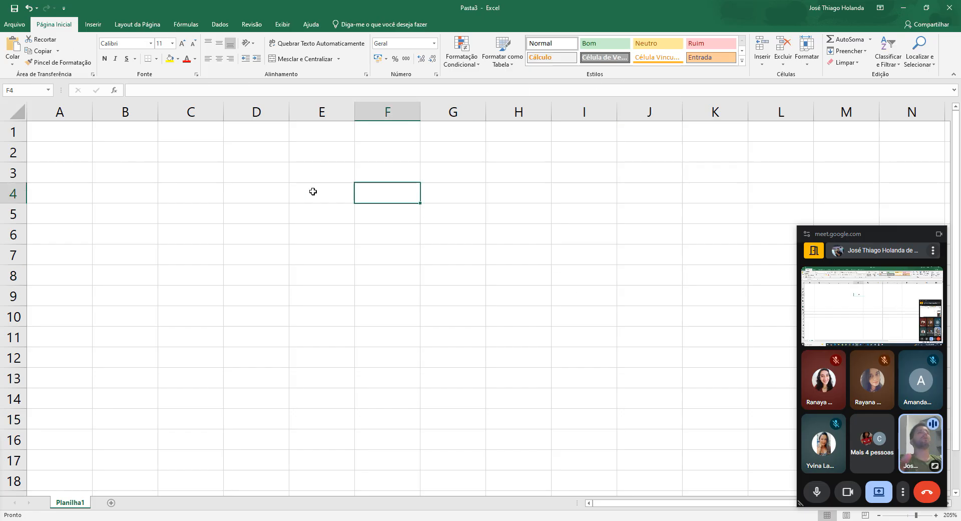
pyautogui.moveTo(131, 158); pyautogui.dragTo(371, 270)
pyautogui.click(510, 249)
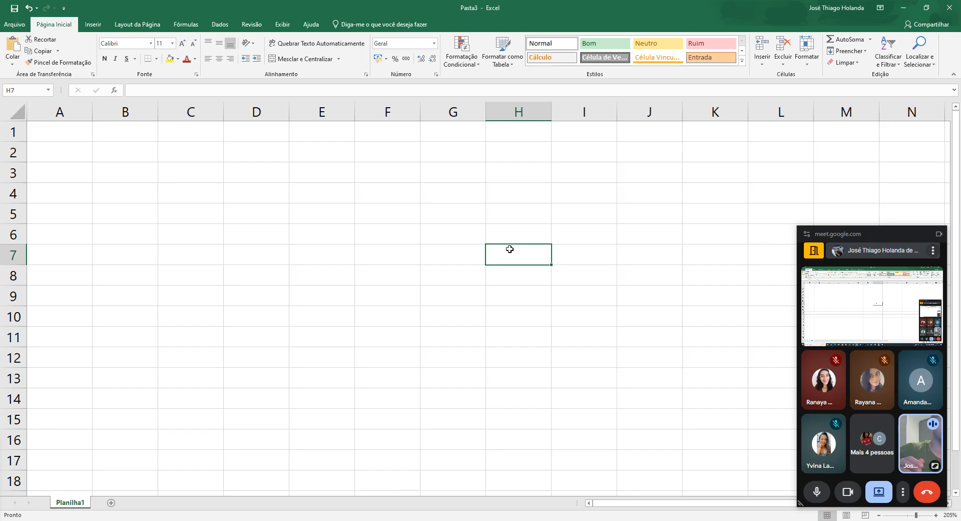
pyautogui.click(110, 227)
pyautogui.click(238, 293)
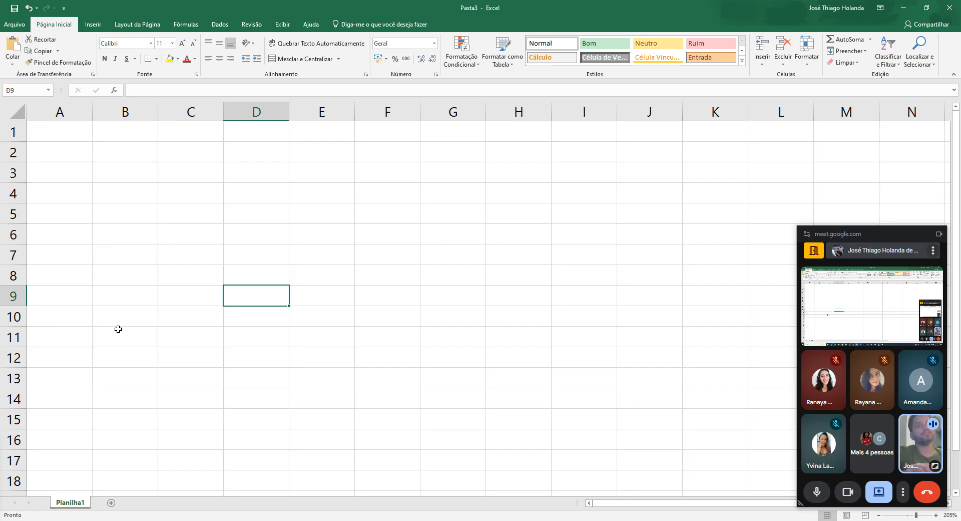
pyautogui.click(112, 324)
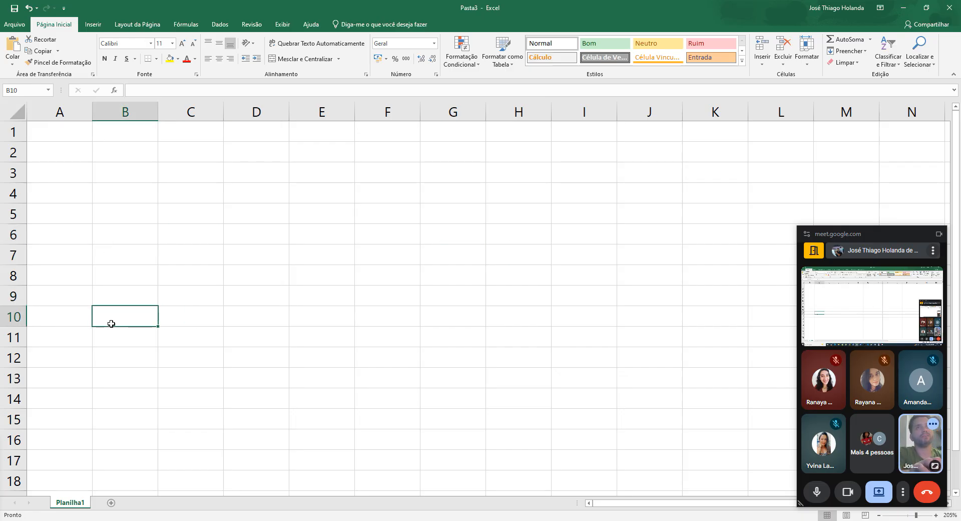
# Go to cell A1 and enter the title "Lista de compras"
pyautogui.press('Left')
pyautogui.press('Up')
pyautogui.press('Up')
pyautogui.press('Up')
pyautogui.press('Up')
pyautogui.press('Up')
pyautogui.press('Up')
pyautogui.press('Up')
pyautogui.press('Up')
pyautogui.press('Up')
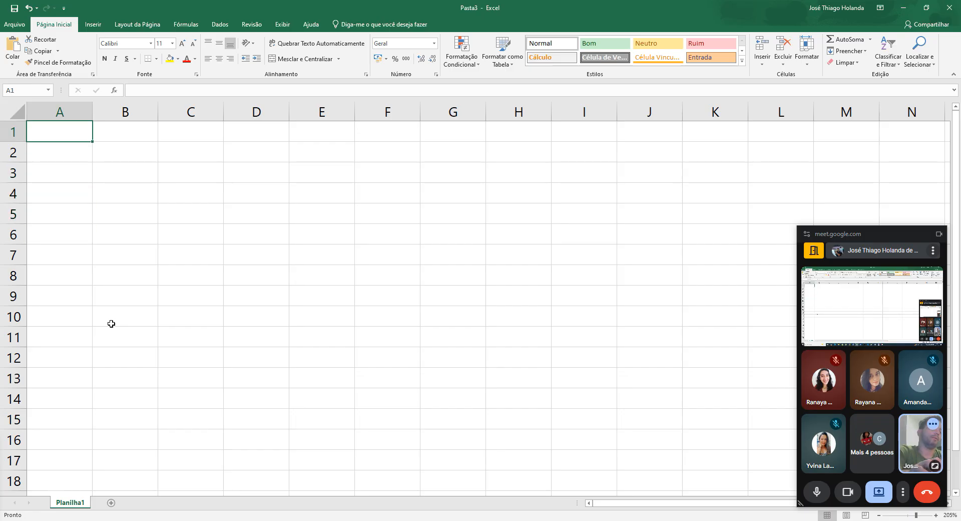
pyautogui.write('Lista ')
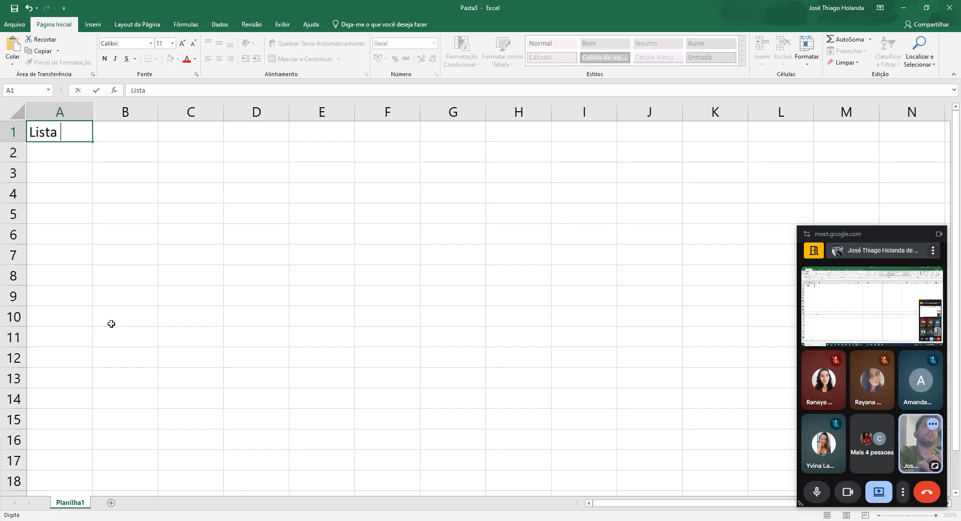
pyautogui.write('de comptr')
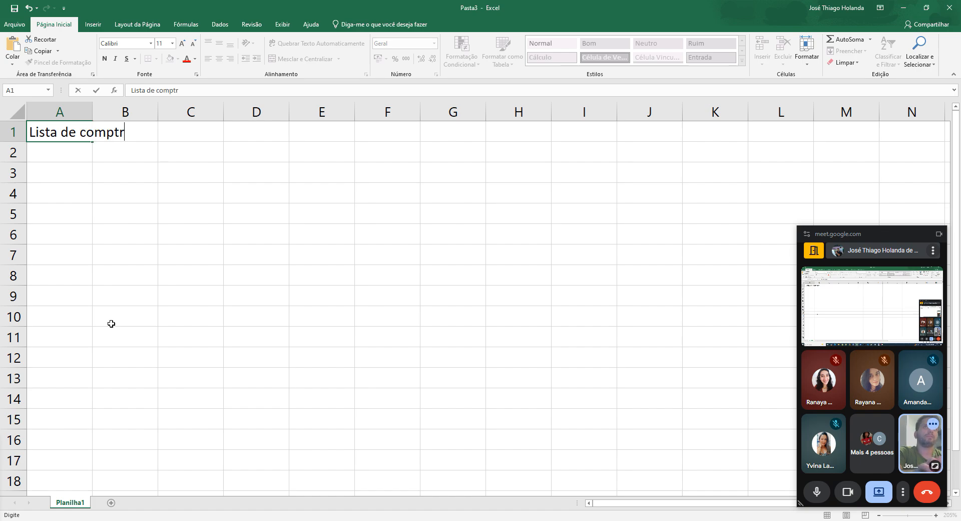
pyautogui.press('BackSpace')
pyautogui.press('BackSpace')
pyautogui.write('ras')
pyautogui.press('Return')
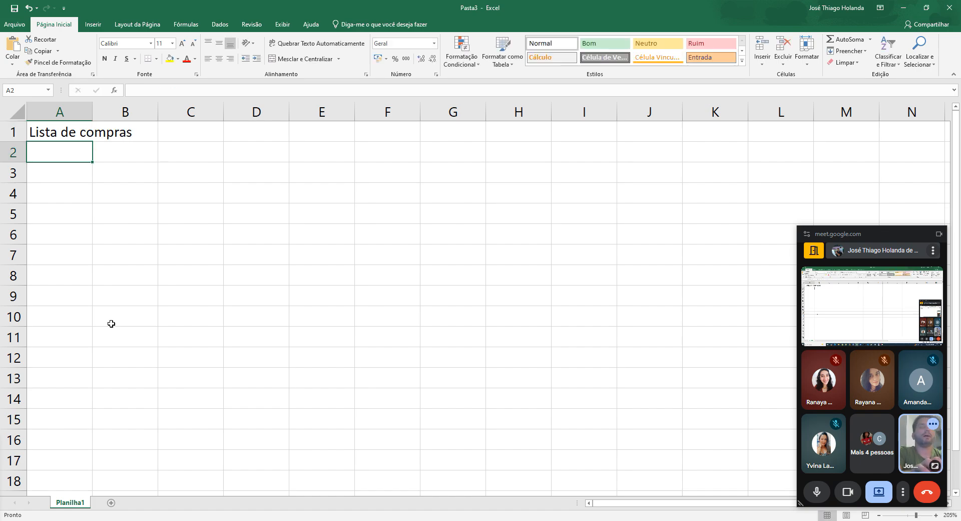
# Enter "Banana" in A2 with the price 20,00 in B2, and briefly highlight the title cells A1:B1
pyautogui.write('Banana')
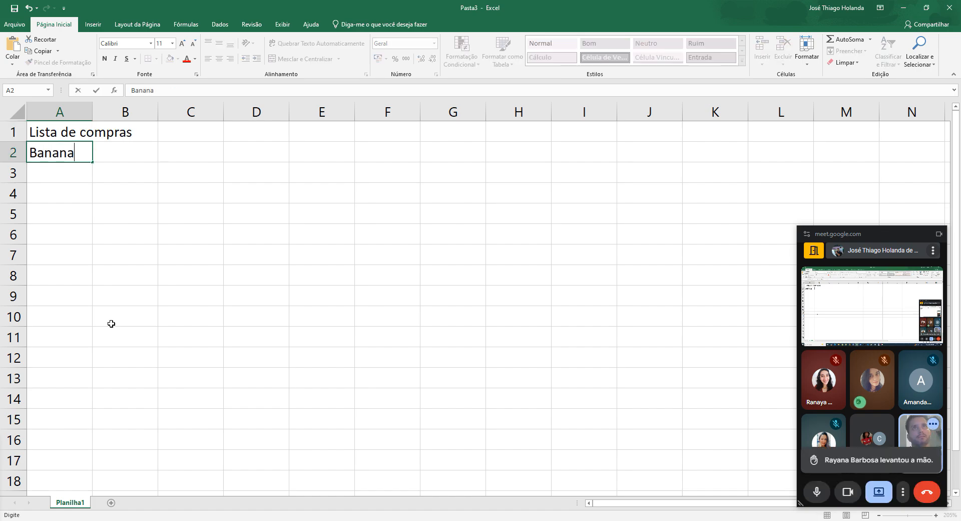
pyautogui.press('Tab')
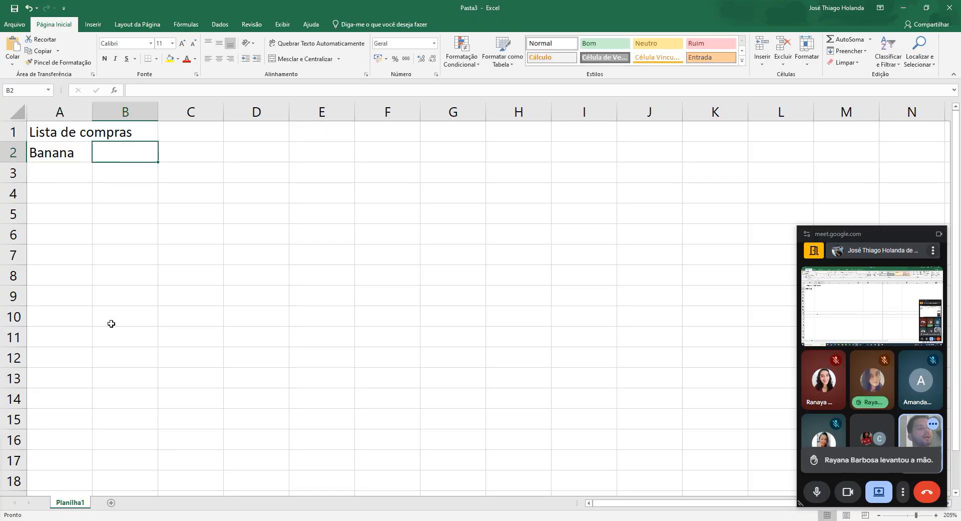
pyautogui.write('20,00')
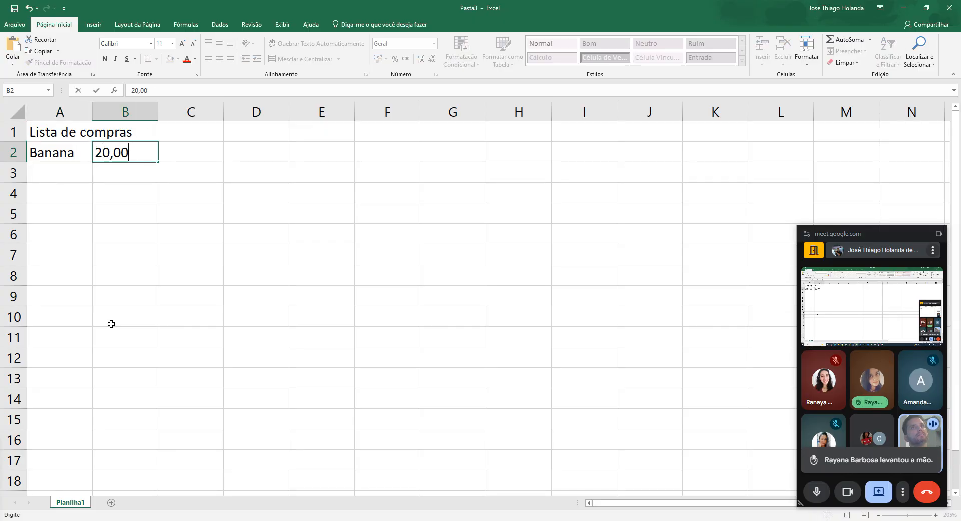
pyautogui.press('Return')
pyautogui.moveTo(85, 132); pyautogui.dragTo(113, 131)
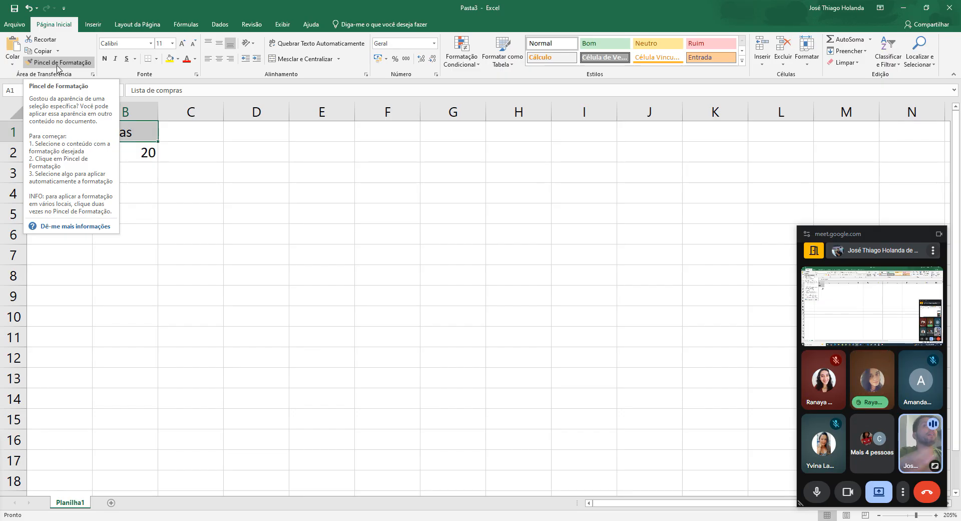
pyautogui.click(263, 210)
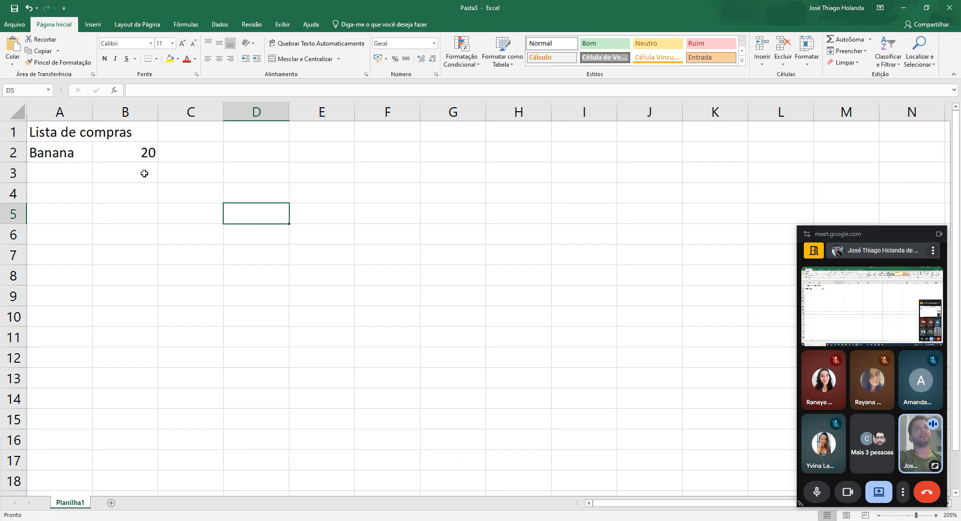
# Add "Maçã" in A3 with the value 10 in B3
pyautogui.click(75, 176)
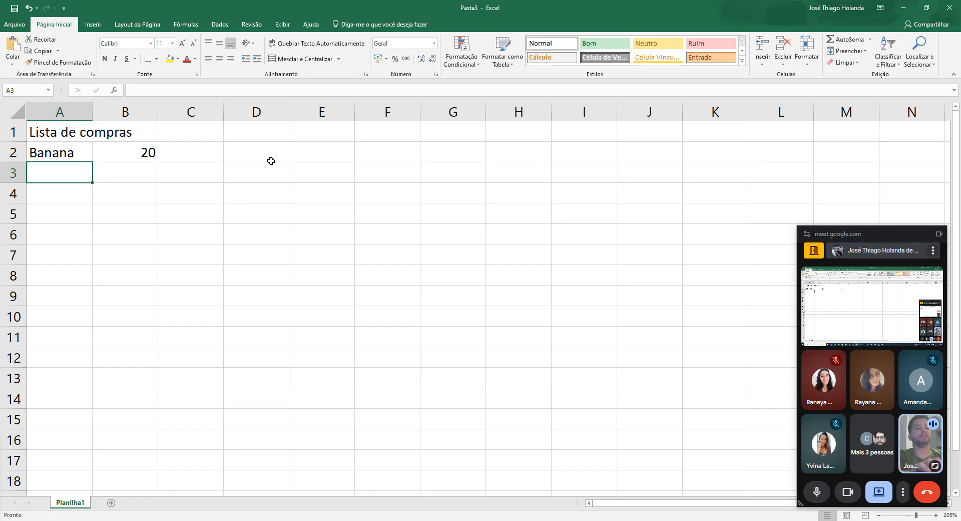
pyautogui.write('Maçã')
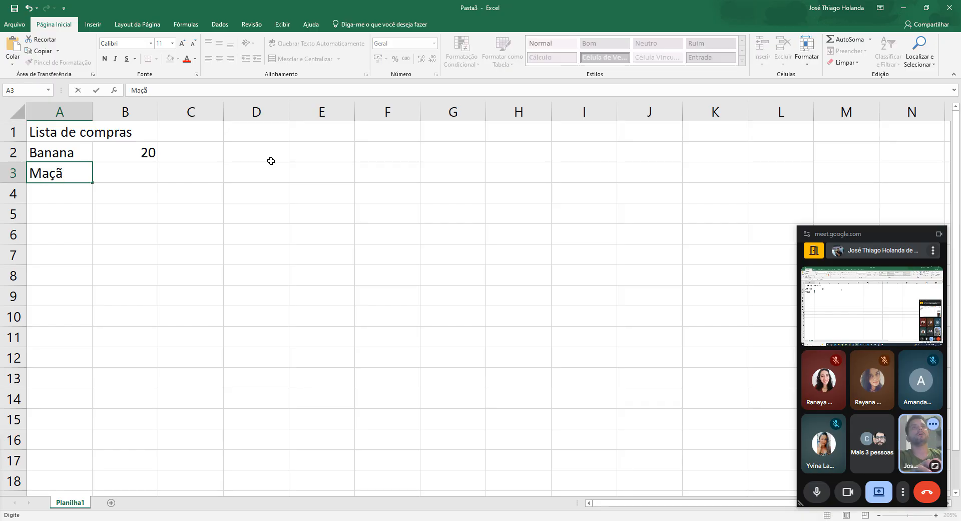
pyautogui.press('Up')
pyautogui.press('Right')
pyautogui.press('Down')
pyautogui.write('10')
pyautogui.press('Return')
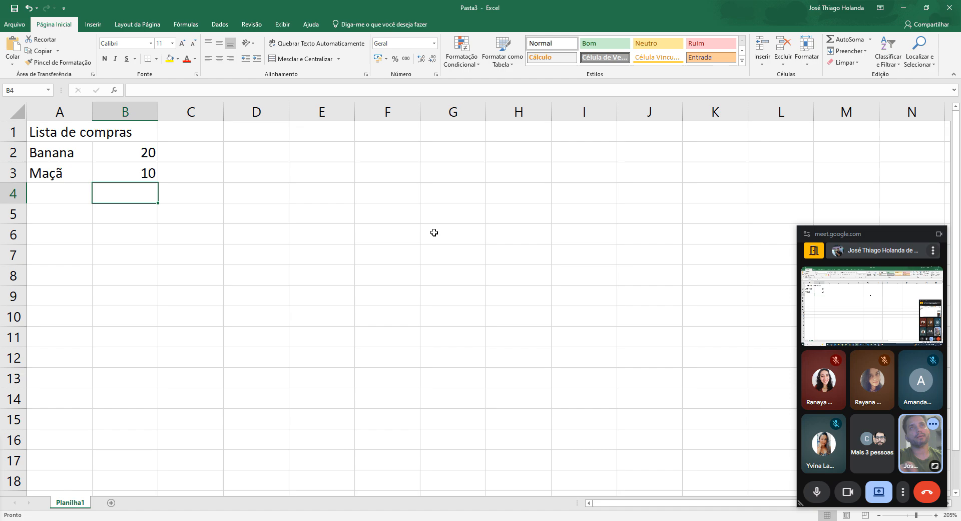
# Enter 30 in B4 below the two item prices
pyautogui.keyDown('ctrl'); pyautogui.scroll(6, 341, 233); pyautogui.keyUp('ctrl')
pyautogui.keyDown('ctrl'); pyautogui.scroll(2, 349, 236); pyautogui.keyUp('ctrl')
pyautogui.press('Up')
pyautogui.press('Up')
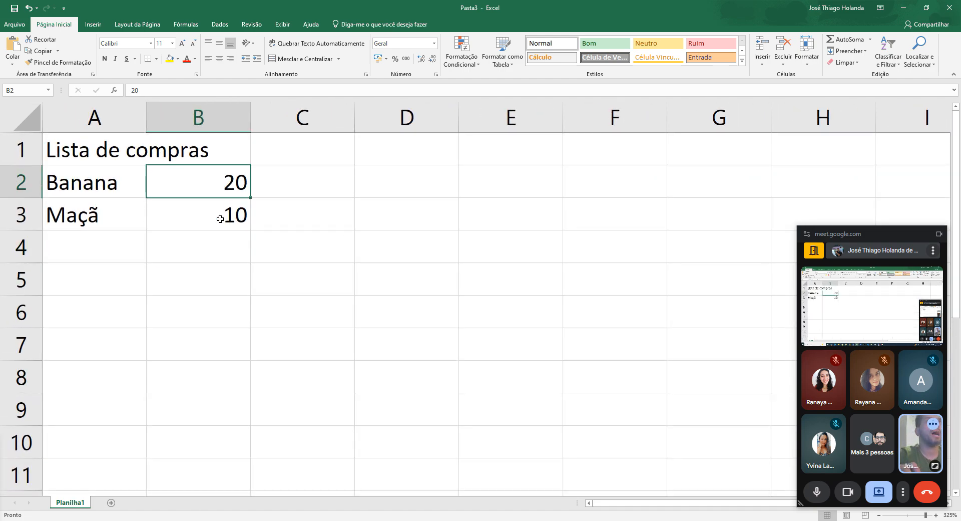
pyautogui.press('Down')
pyautogui.press('Down')
pyautogui.write('30')
pyautogui.press('Return')
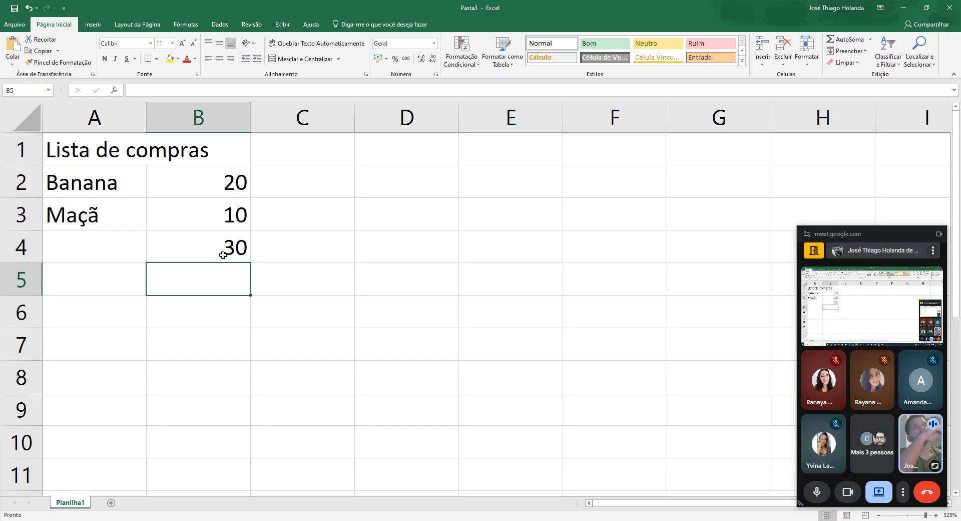
# Merge and center the title "Lista de compras" across cells A1:B1
pyautogui.press('Up')
pyautogui.press('Up')
pyautogui.press('Up')
pyautogui.hotkey('ctrl', 'Home')
pyautogui.press('Right')
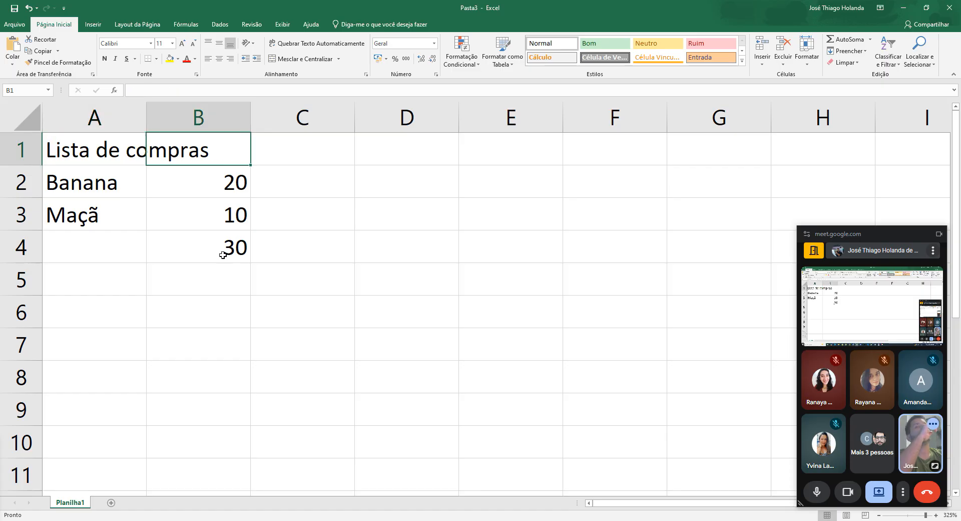
pyautogui.press('Left')
pyautogui.moveTo(120, 161); pyautogui.dragTo(159, 156)
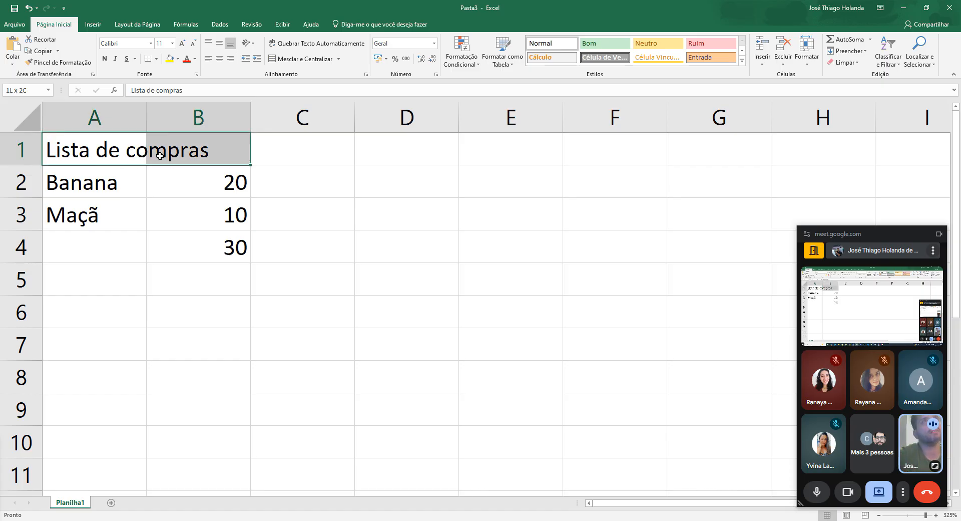
pyautogui.click(295, 59)
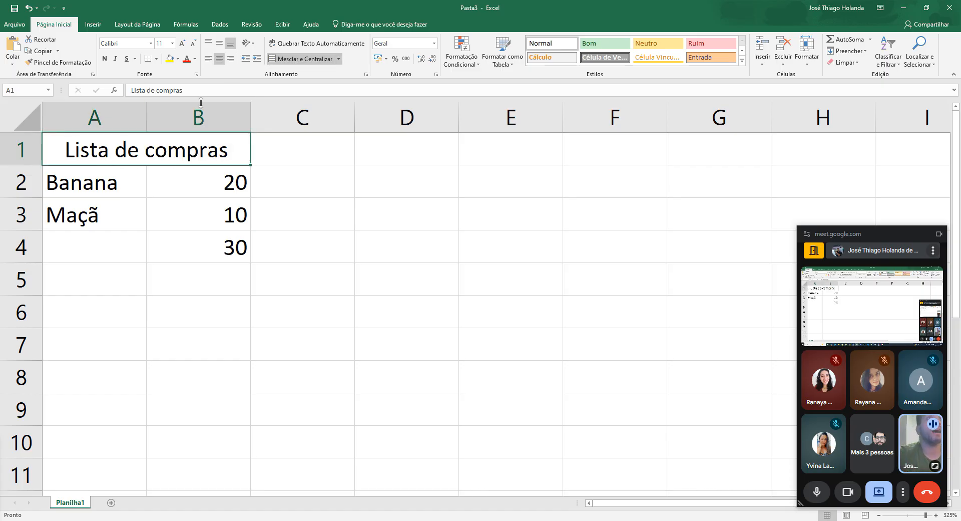
# Fill the title row with yellow, the Banana row with blue and the Maçã row with light green
pyautogui.click(170, 58)
pyautogui.moveTo(88, 183); pyautogui.dragTo(215, 192)
pyautogui.click(179, 59)
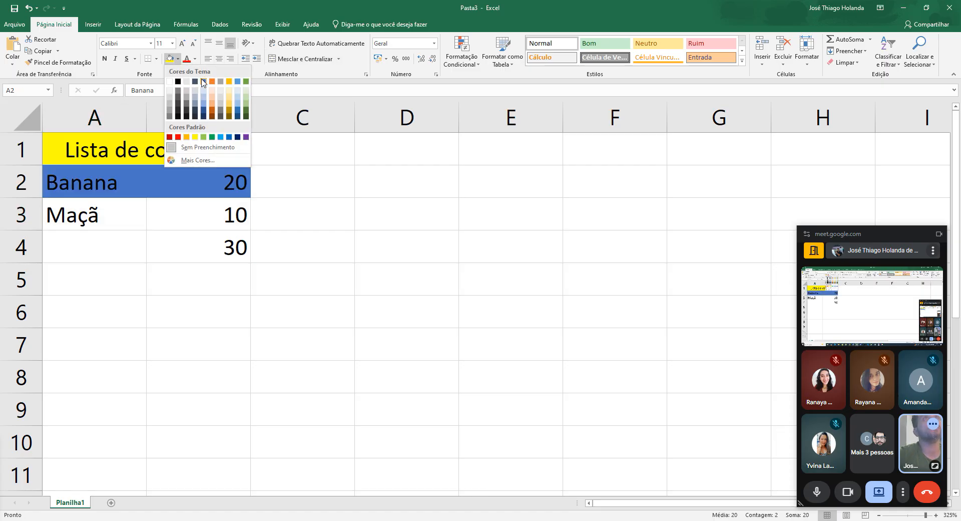
pyautogui.click(205, 80)
pyautogui.moveTo(85, 215); pyautogui.dragTo(198, 220)
pyautogui.click(178, 59)
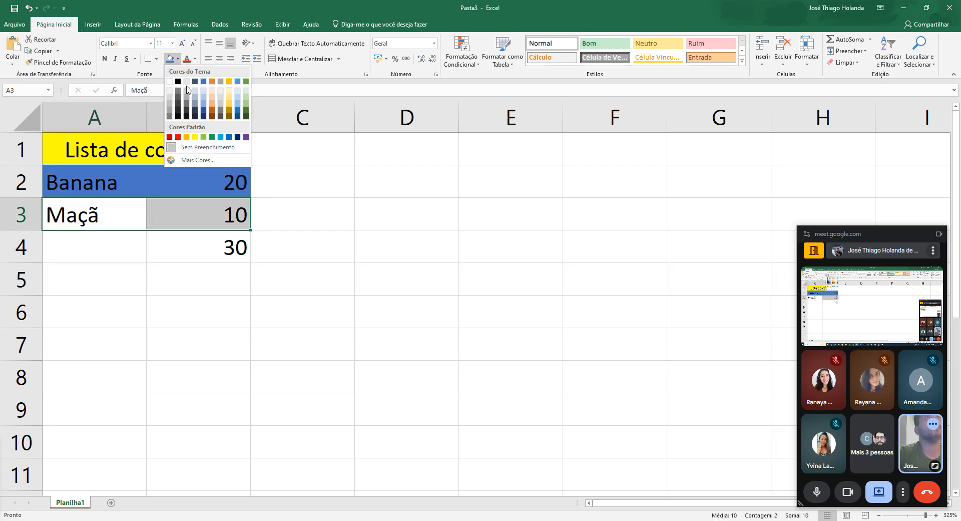
pyautogui.click(246, 92)
pyautogui.click(344, 242)
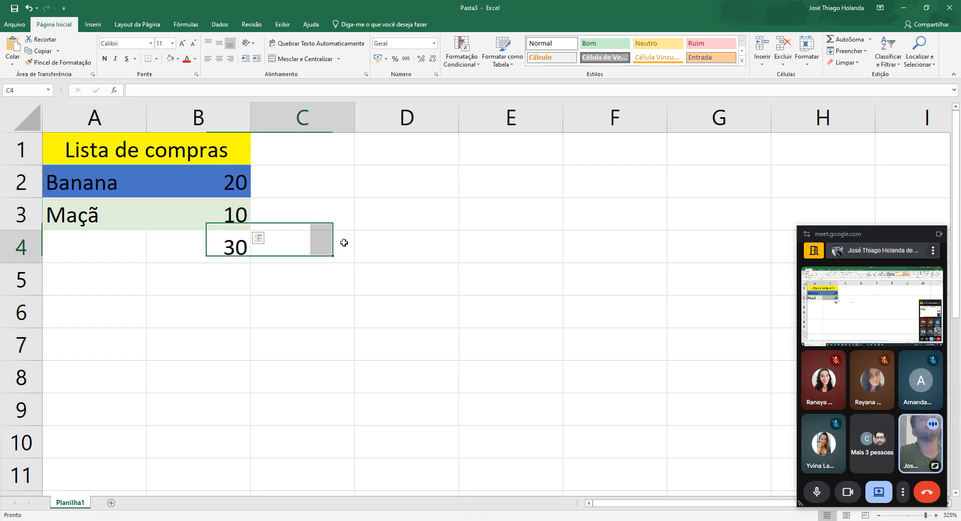
# Clear the contents of A1:B5 and delete columns A and B to remove the shopping list's formatting
pyautogui.scroll(5, 201, 180)
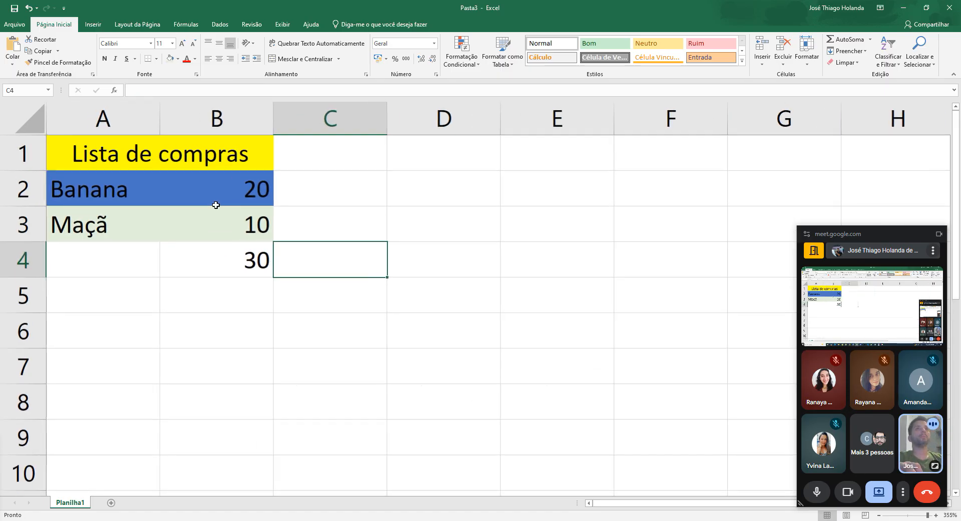
pyautogui.click(383, 206)
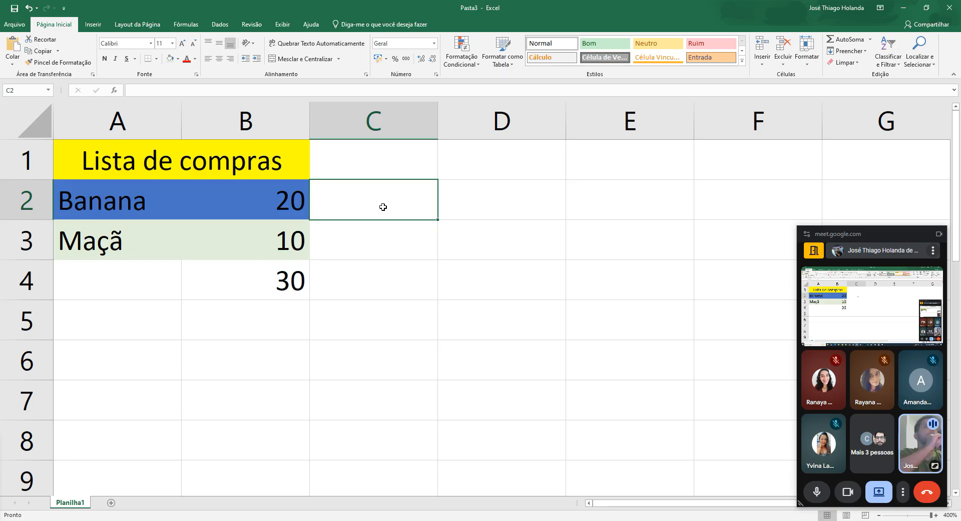
pyautogui.moveTo(93, 157); pyautogui.dragTo(265, 323)
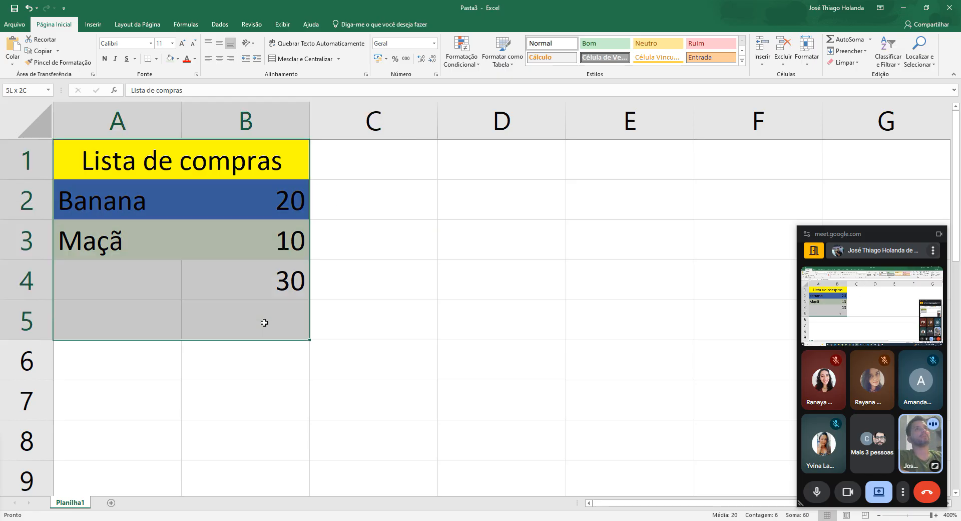
pyautogui.press('Delete')
pyautogui.rightClick(252, 203)
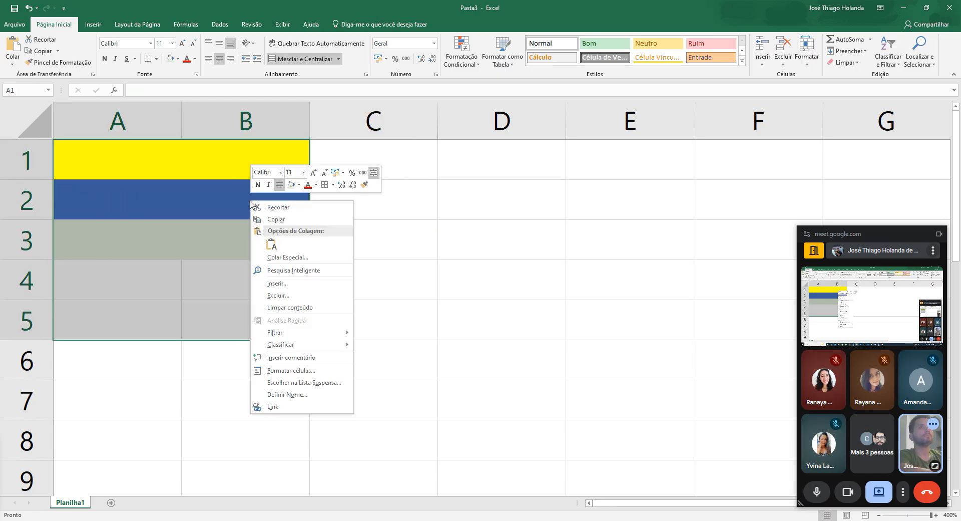
pyautogui.click(115, 125)
pyautogui.moveTo(145, 121); pyautogui.dragTo(241, 120)
pyautogui.rightClick(240, 121)
pyautogui.click(286, 201)
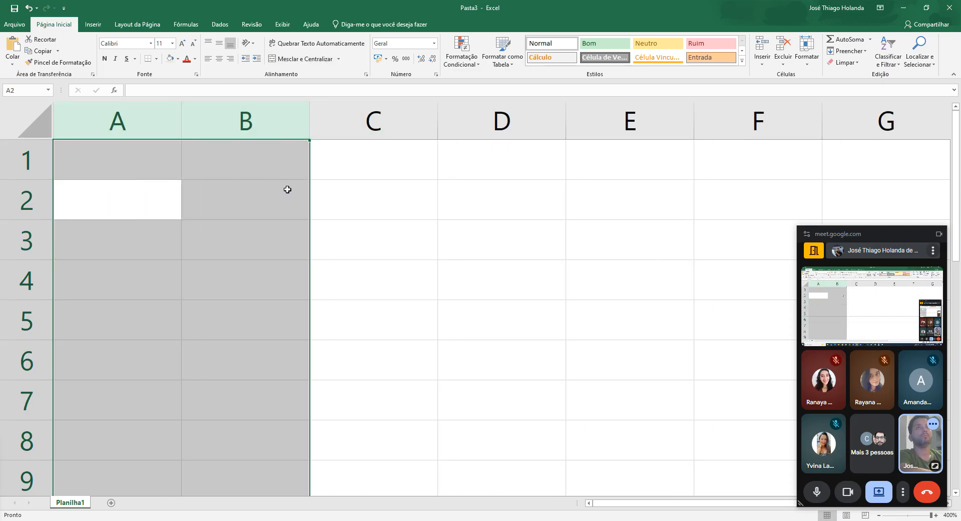
# Highlight the empty block A1:C4 and return to the single cell C2
pyautogui.click(362, 190)
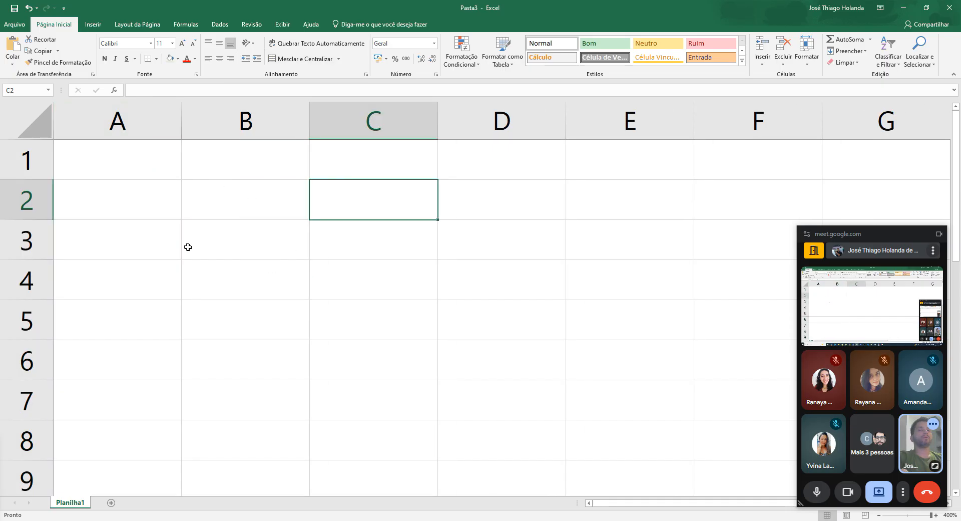
pyautogui.moveTo(167, 176); pyautogui.dragTo(347, 259)
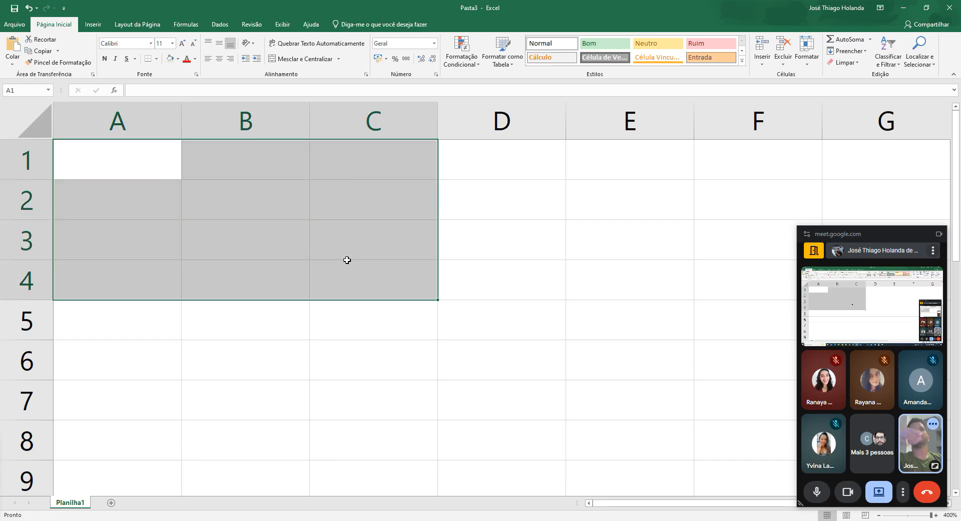
pyautogui.click(314, 209)
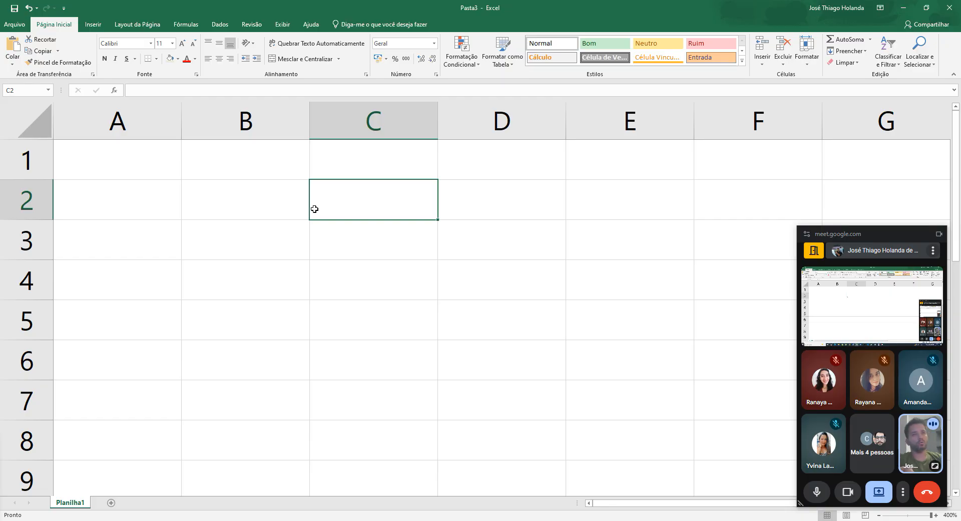
# Switch to Chrome, go to the window with the course's Classroom page, and bring up the Excel course playlist on YouTube
pyautogui.click(270, 479)
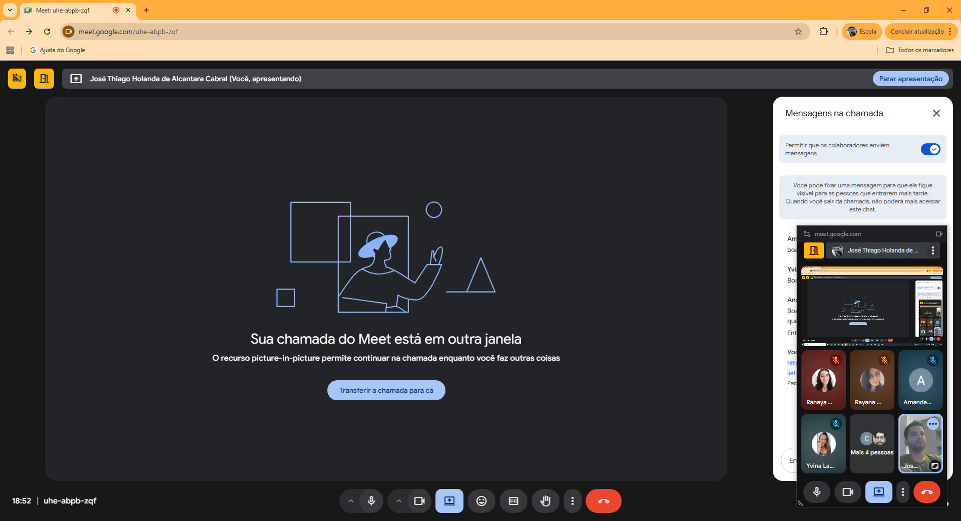
pyautogui.moveTo(303, 520)
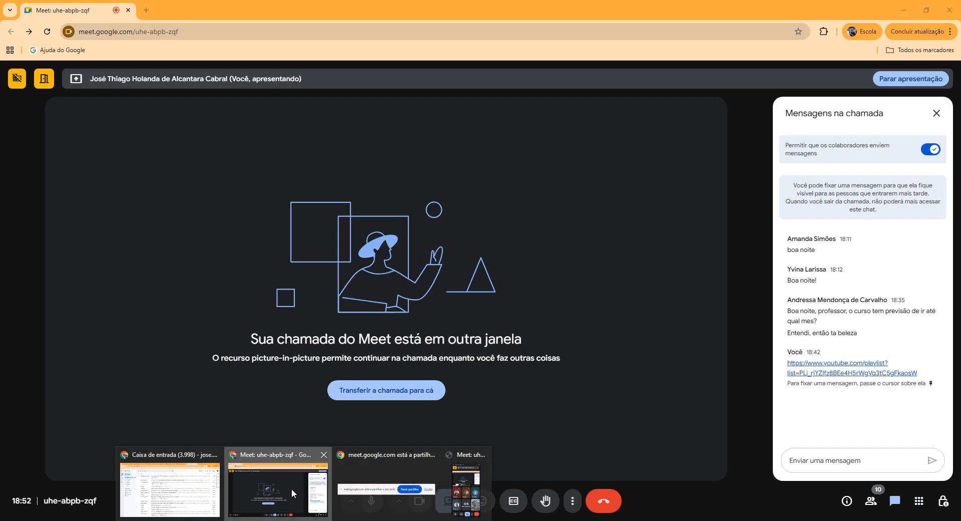
pyautogui.click(293, 493)
pyautogui.moveTo(279, 520)
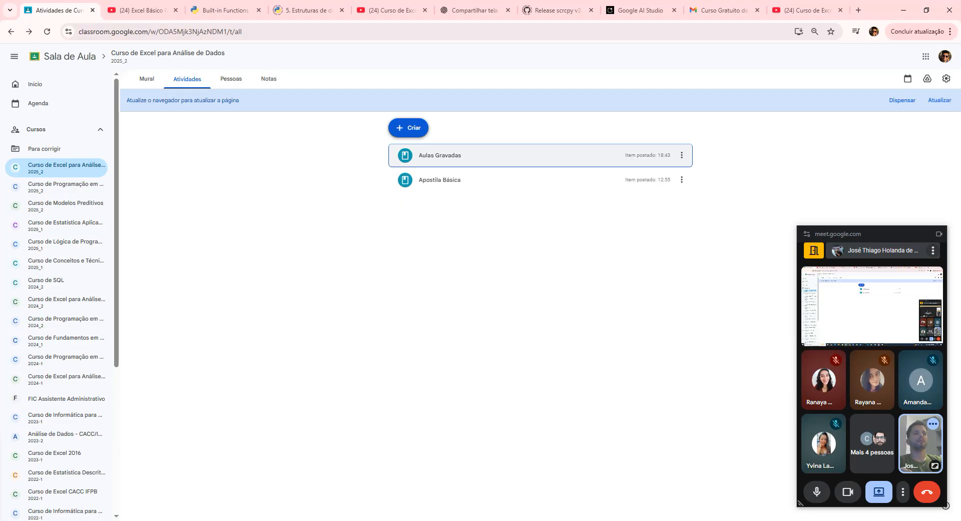
pyautogui.click(390, 10)
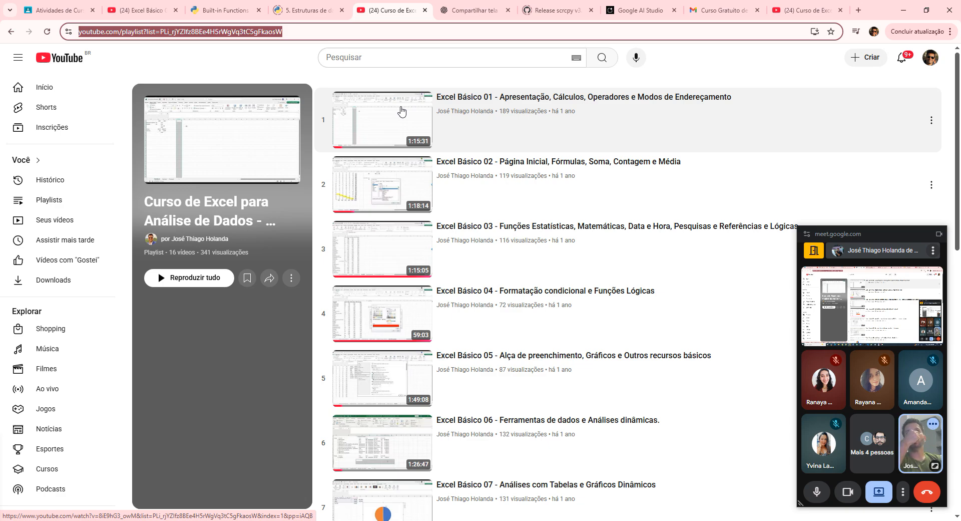
# Look through the playlist's Excel Básico lessons and the Excel para Análise de Dados activity videos
pyautogui.scroll(-7, 450, 196)
pyautogui.scroll(-3, 604, 281)
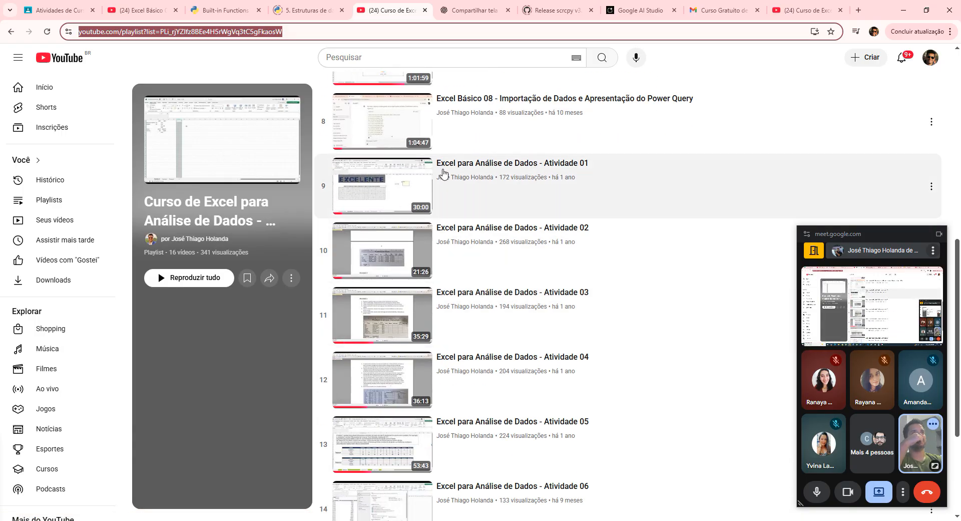
pyautogui.scroll(1, 427, 210)
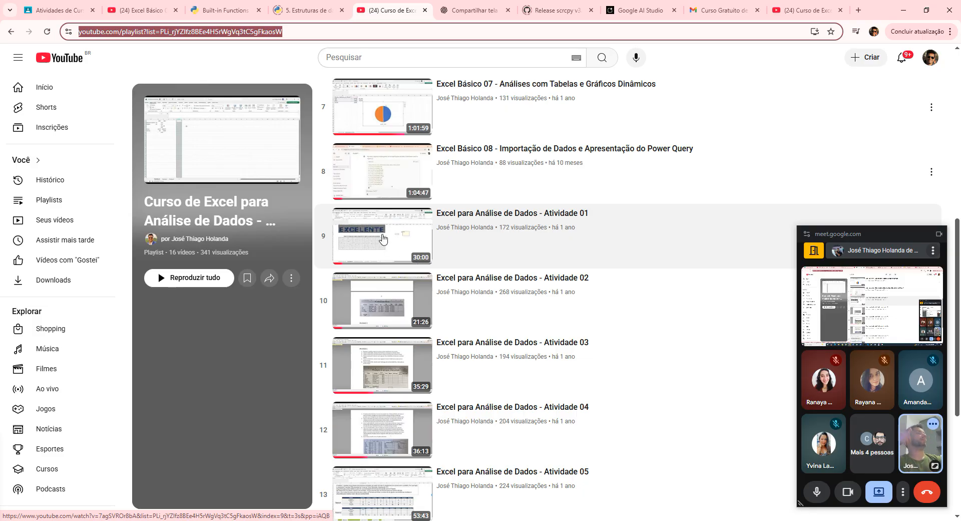
pyautogui.scroll(2, 382, 236)
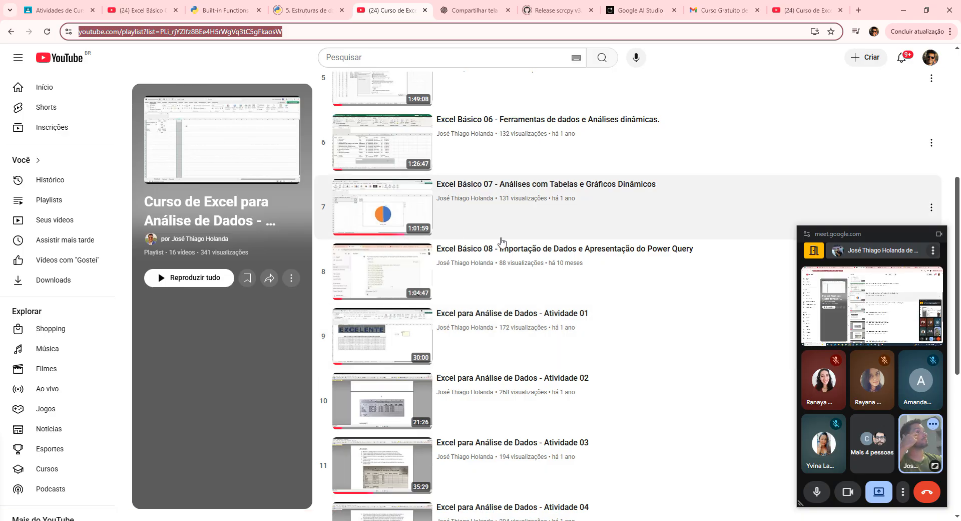
# Glance over the playlist's lessons, switch to the Google Meet window, and return to the blank Excel workbook
pyautogui.scroll(6, 604, 245)
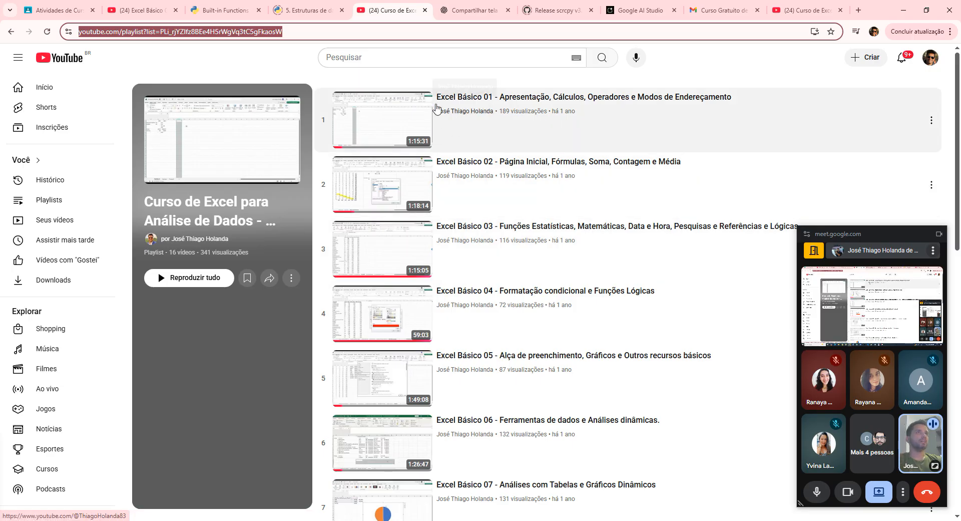
pyautogui.scroll(-7, 573, 274)
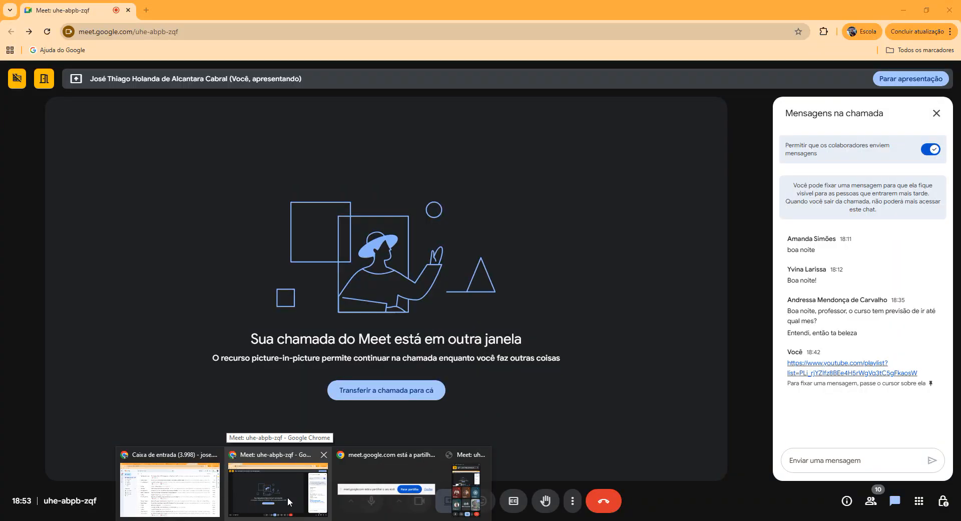
pyautogui.click(287, 497)
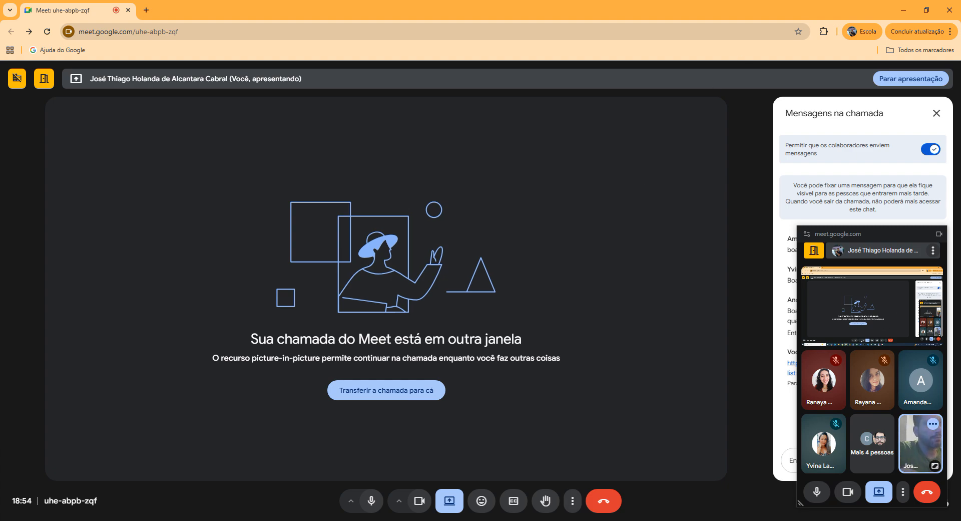
pyautogui.moveTo(335, 496)
pyautogui.click(392, 497)
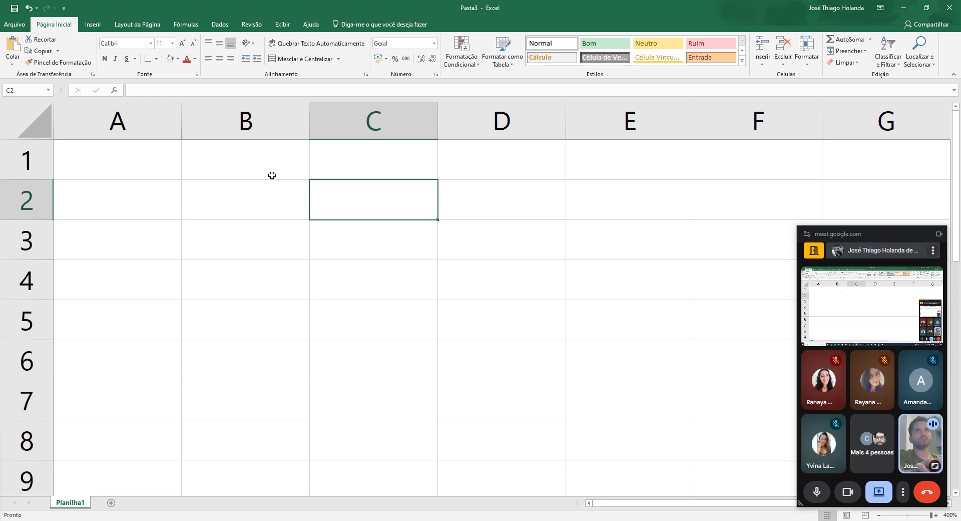
# Select individual cells one after another in columns A to F of the empty sheet to demonstrate cell selection
pyautogui.click(143, 163)
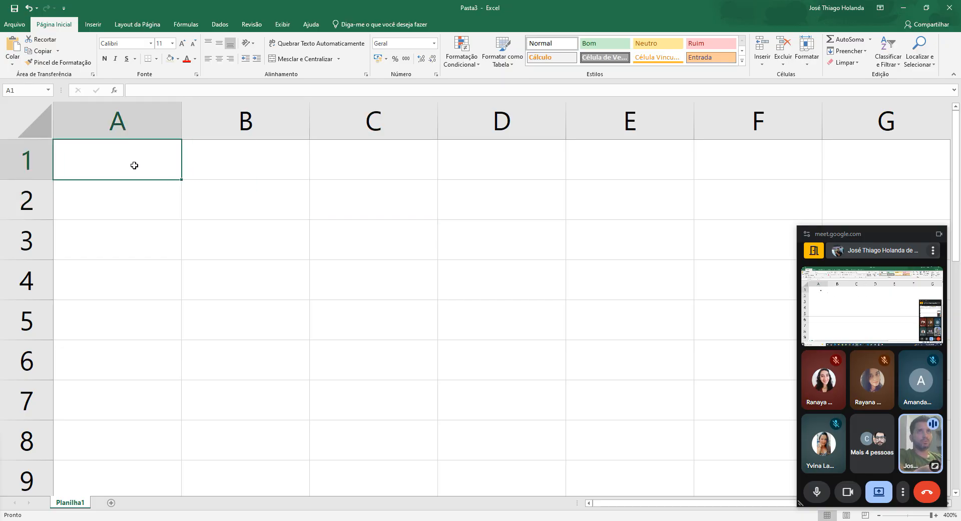
pyautogui.click(118, 229)
pyautogui.click(200, 369)
pyautogui.click(401, 308)
pyautogui.click(388, 275)
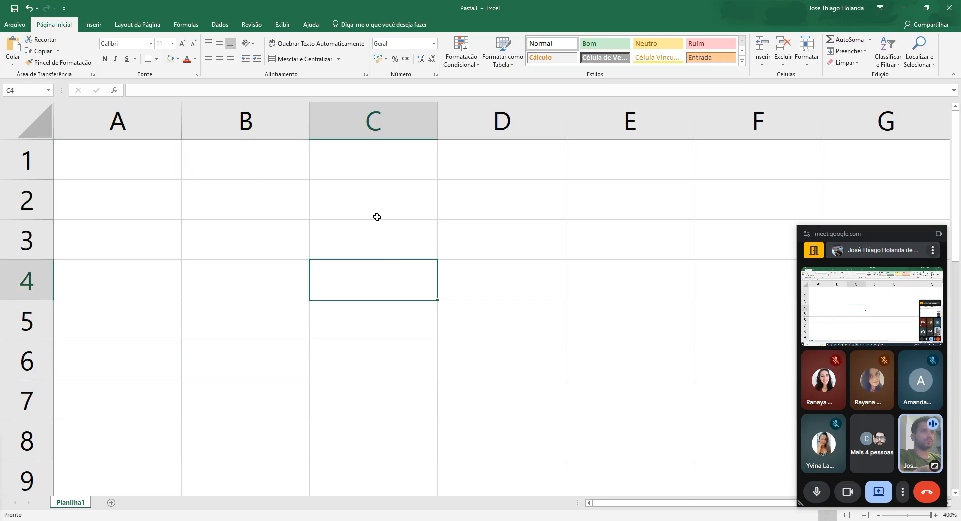
pyautogui.click(373, 200)
pyautogui.click(373, 170)
pyautogui.click(556, 226)
pyautogui.click(625, 210)
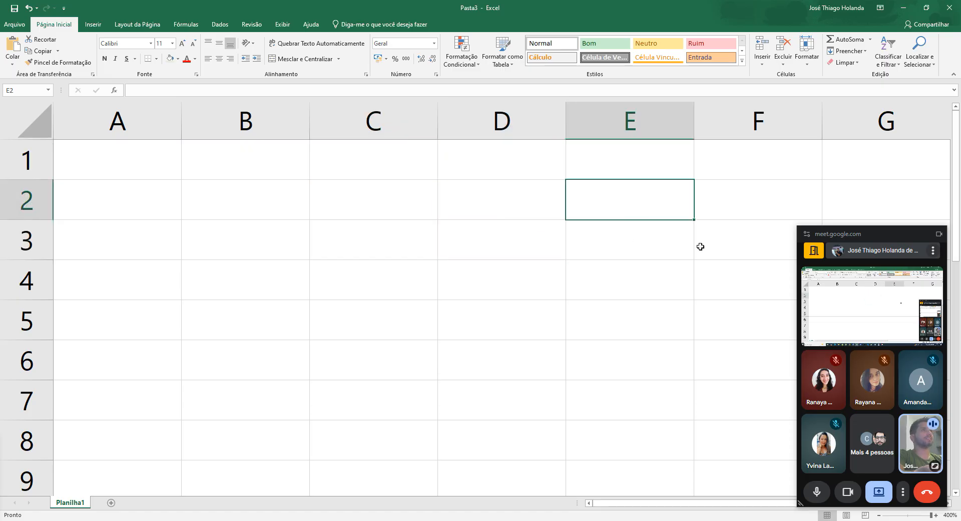
pyautogui.click(700, 245)
# Enter Banana in cell A1 and 20 in cell B1
pyautogui.hotkey('ctrl', 'Home')
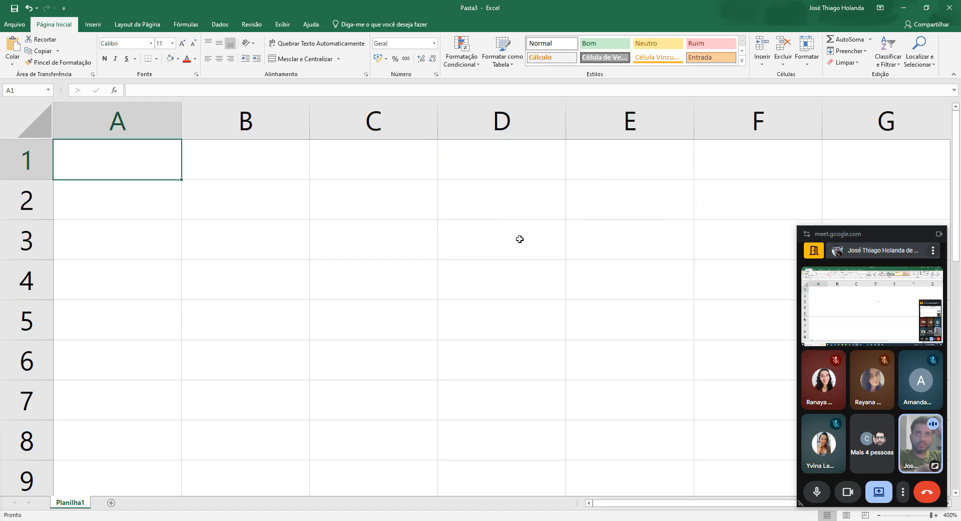
pyautogui.write('Ba')
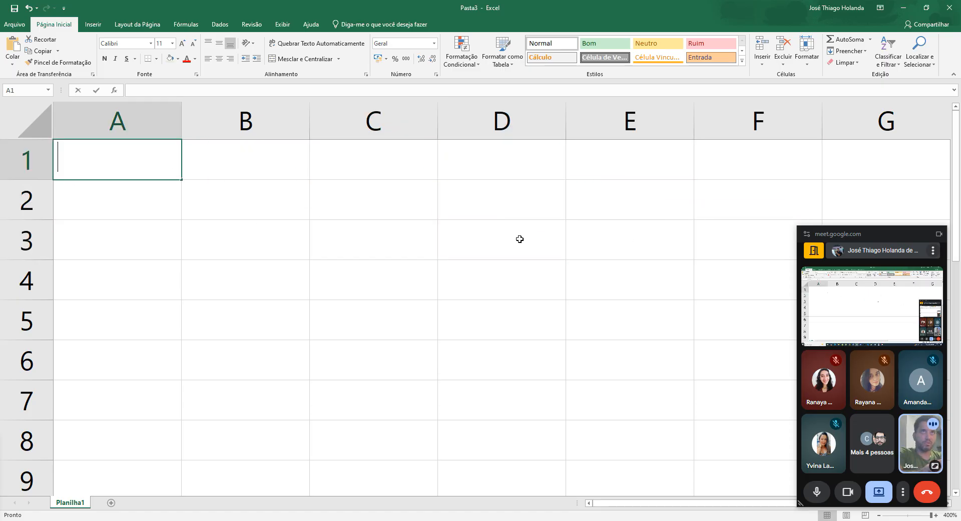
pyautogui.write('nana')
pyautogui.press('Tab')
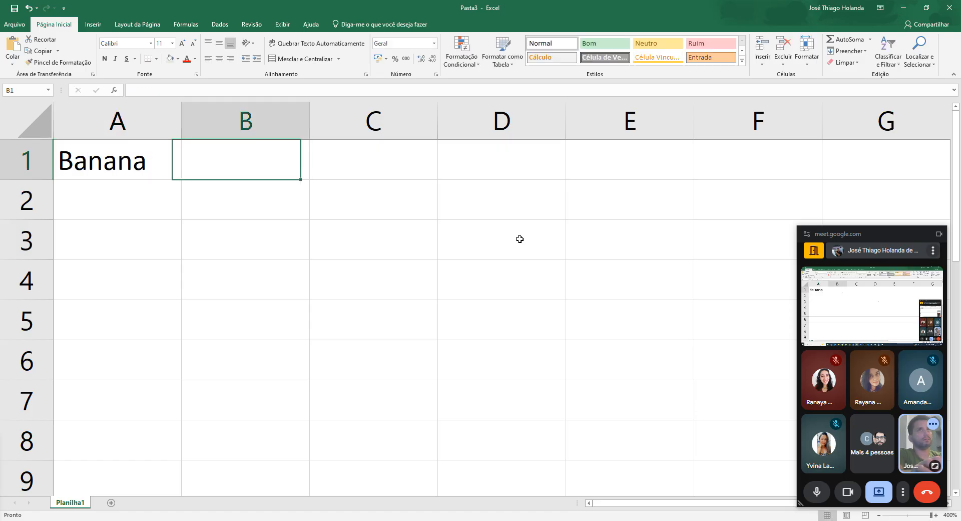
pyautogui.write('20')
pyautogui.press('Return')
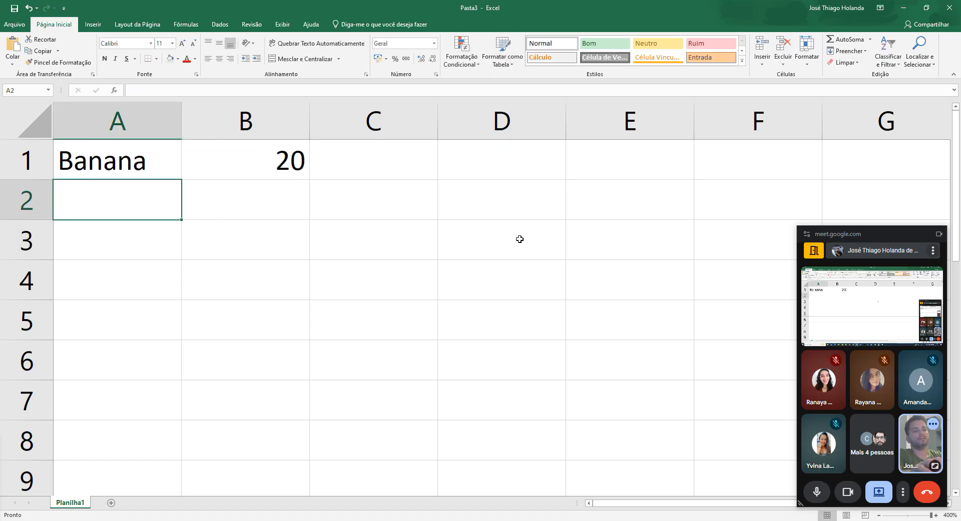
# Enter Maçã in cell A2 and 10 in cell B2
pyautogui.write('Maçã')
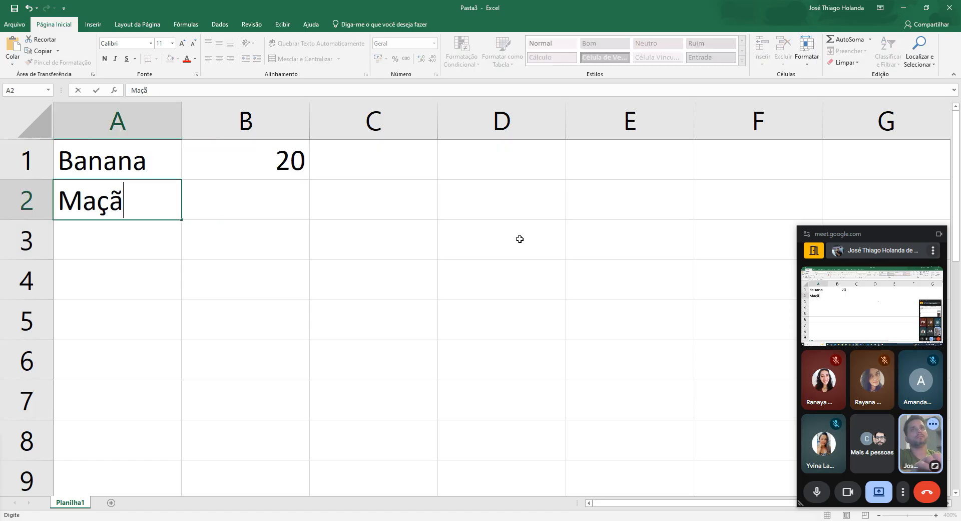
pyautogui.press('Return')
pyautogui.press('Up')
pyautogui.press('Right')
pyautogui.write('1')
pyautogui.press('Return')
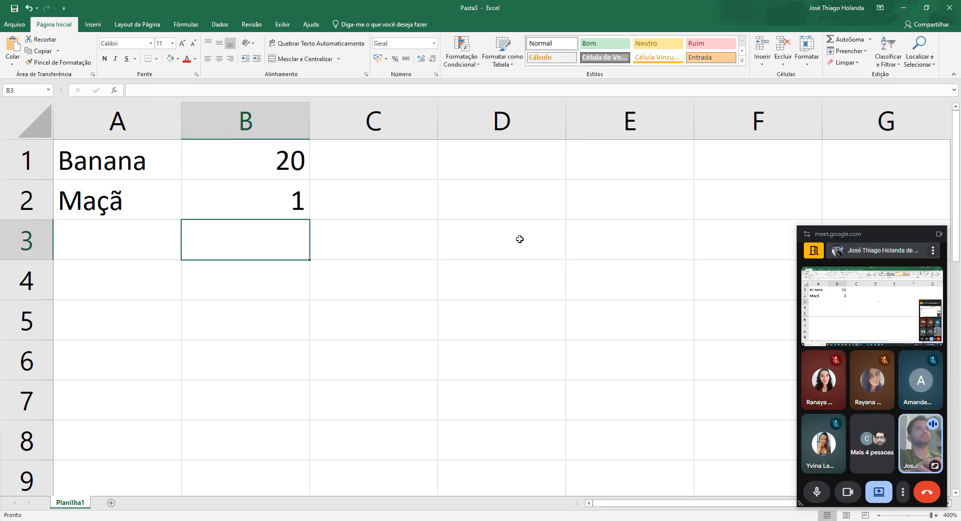
pyautogui.press('Up')
pyautogui.write('10')
pyautogui.press('Return')
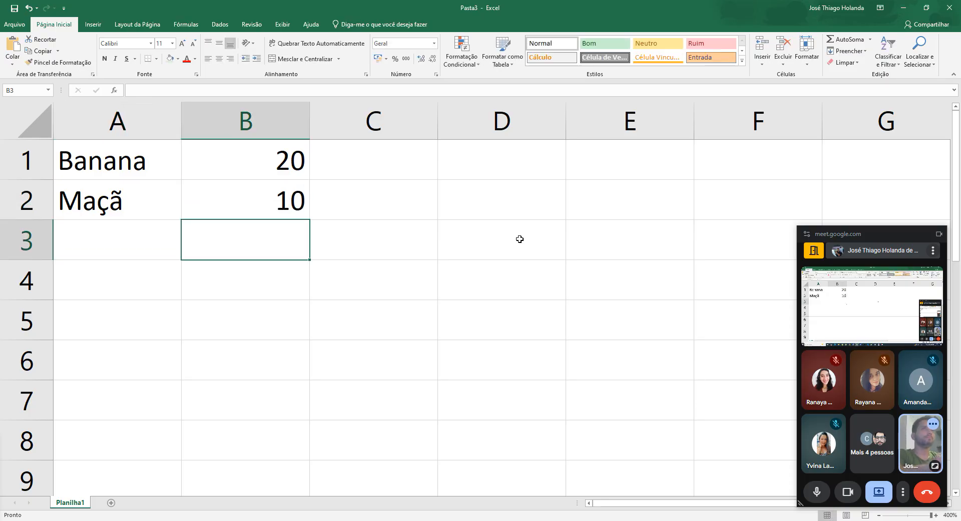
# Alternate between the fruit names in column A and the numbers in column B to compare text and numeric entries
pyautogui.click(119, 159)
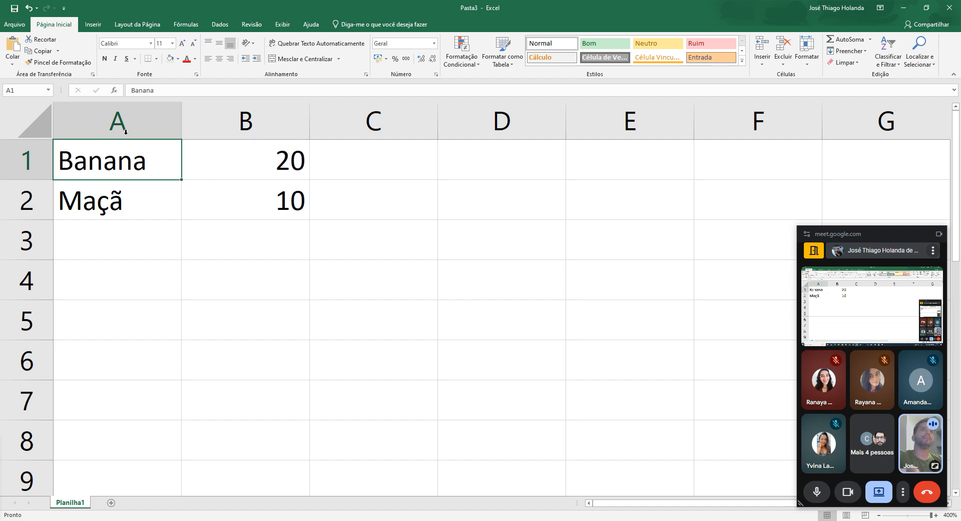
pyautogui.click(140, 203)
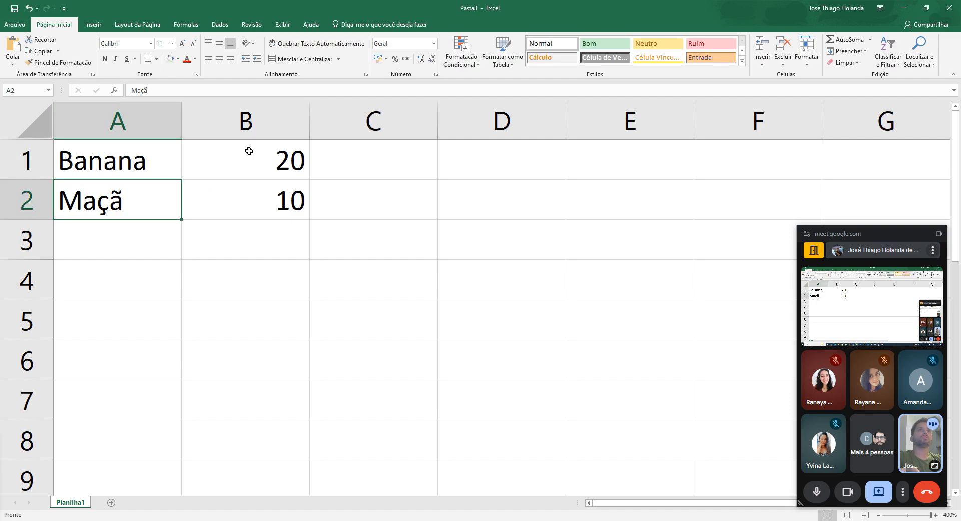
pyautogui.click(320, 167)
pyautogui.click(257, 157)
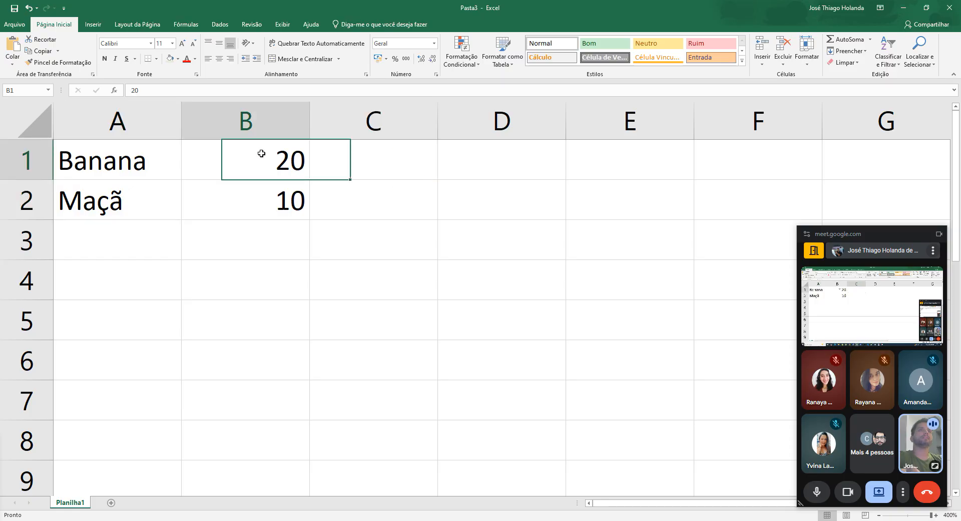
pyautogui.click(254, 187)
pyautogui.click(254, 173)
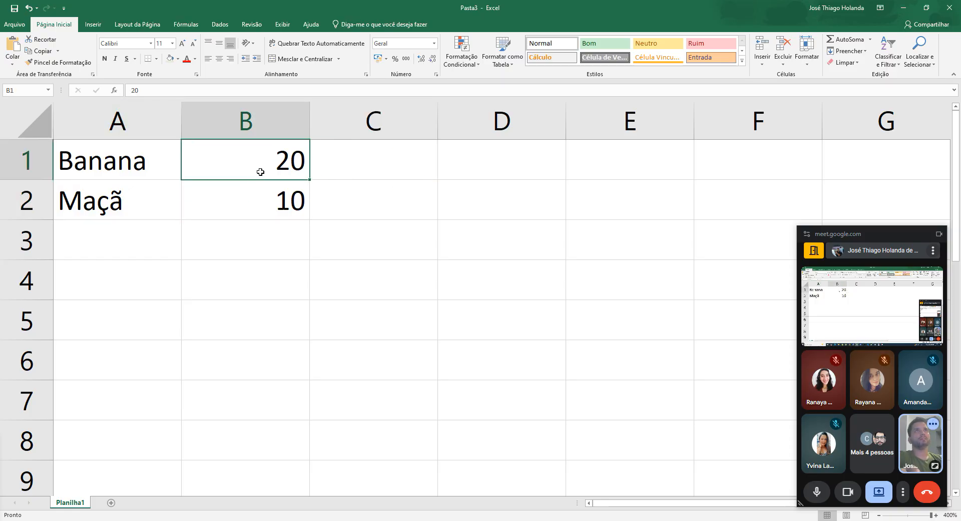
pyautogui.click(122, 168)
pyautogui.click(298, 166)
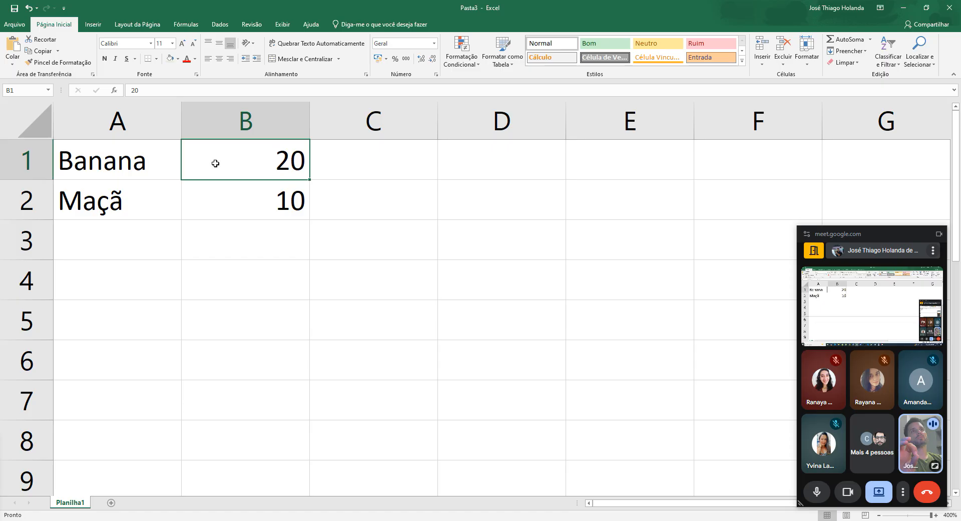
pyautogui.click(155, 158)
pyautogui.click(283, 160)
pyautogui.click(135, 161)
pyautogui.click(246, 159)
pyautogui.click(148, 161)
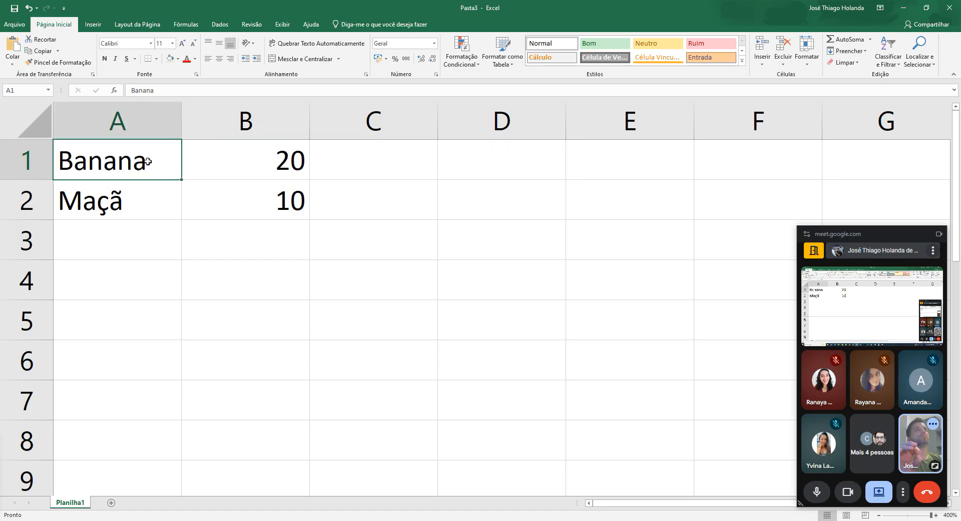
pyautogui.click(249, 161)
# Apply the Texto number format to cell A1 and extend it to the whole of column A
pyautogui.click(153, 150)
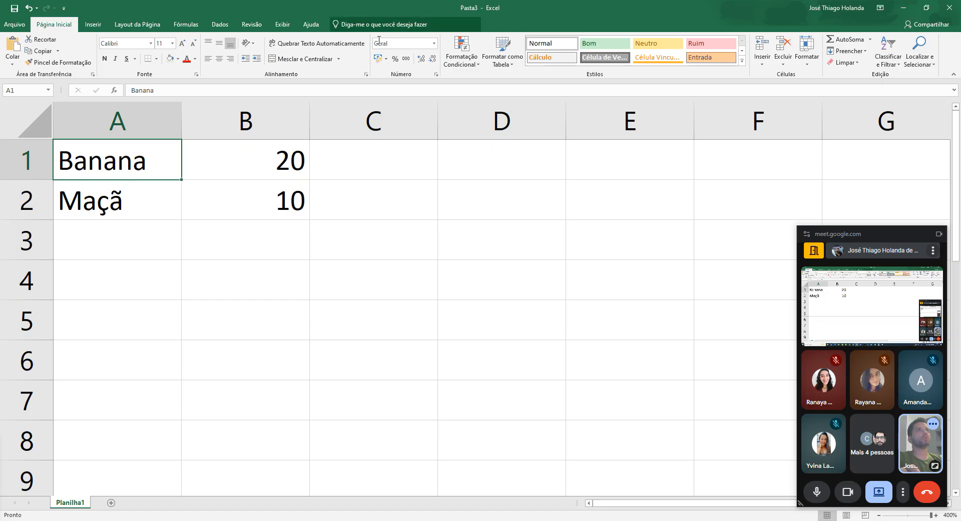
pyautogui.click(434, 44)
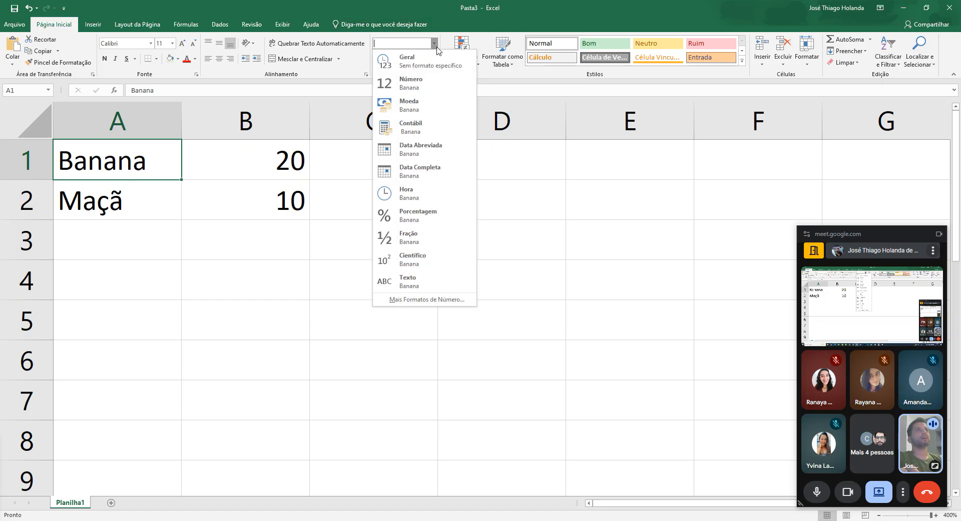
pyautogui.click(446, 279)
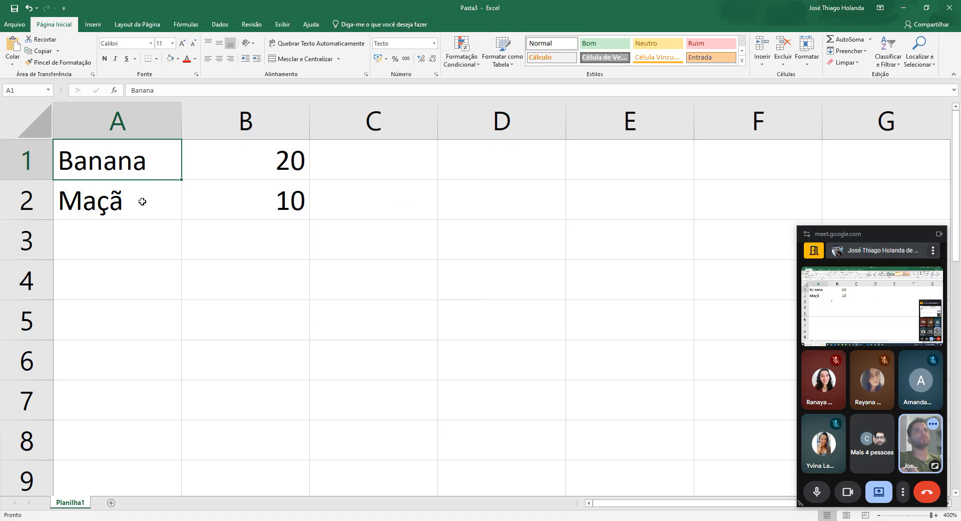
pyautogui.click(139, 200)
pyautogui.click(434, 44)
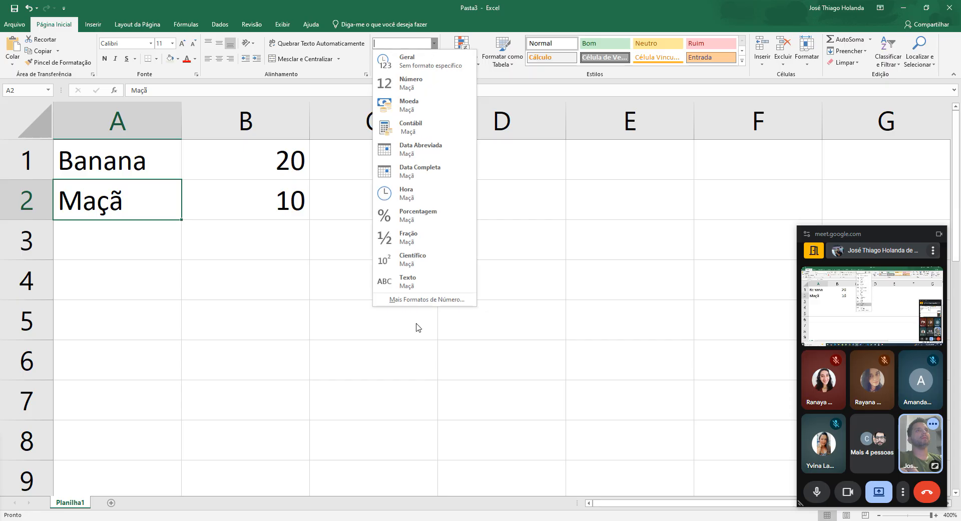
pyautogui.click(121, 119)
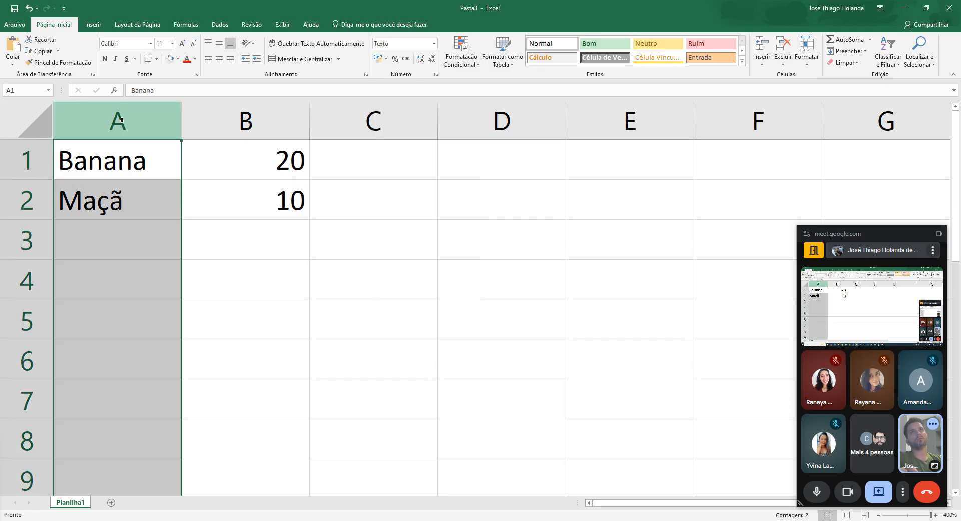
pyautogui.click(434, 43)
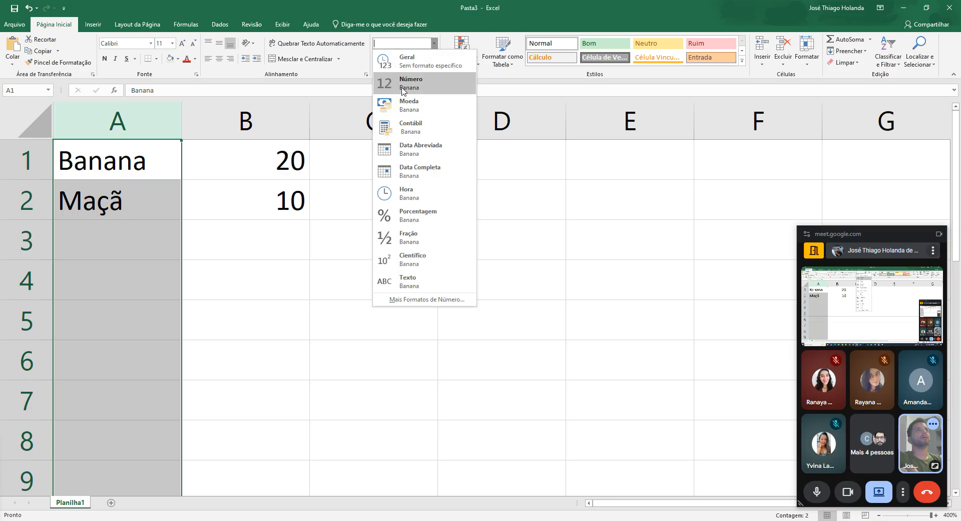
pyautogui.click(411, 282)
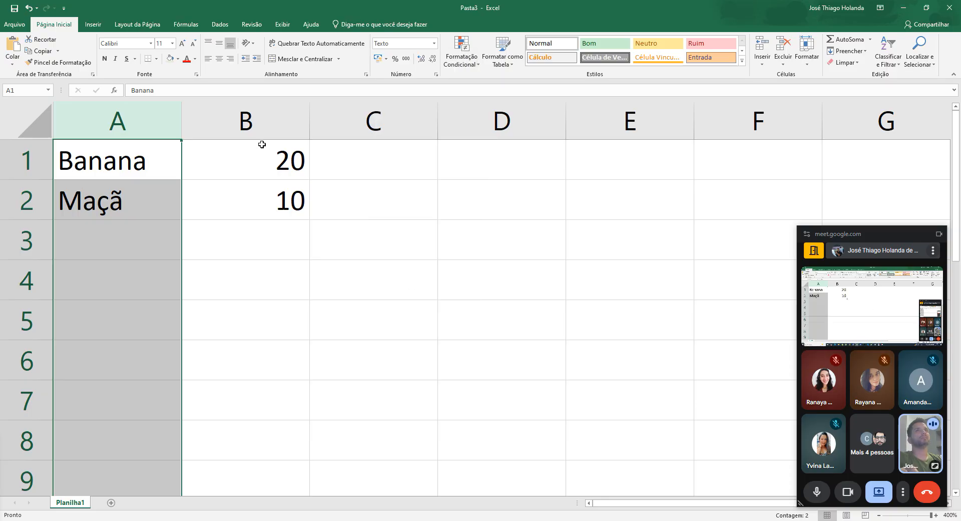
# Apply the Moeda number format to the whole of column B and deselect the column
pyautogui.click(263, 125)
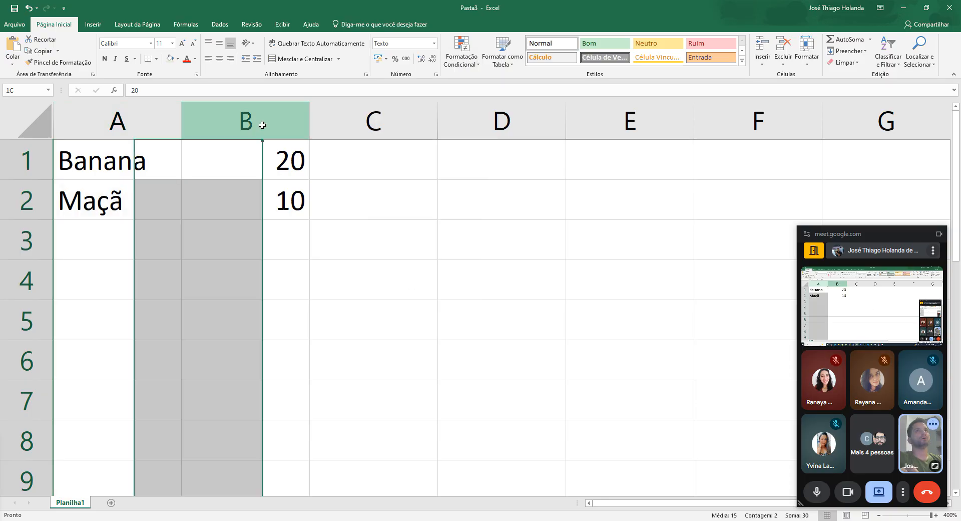
pyautogui.click(434, 43)
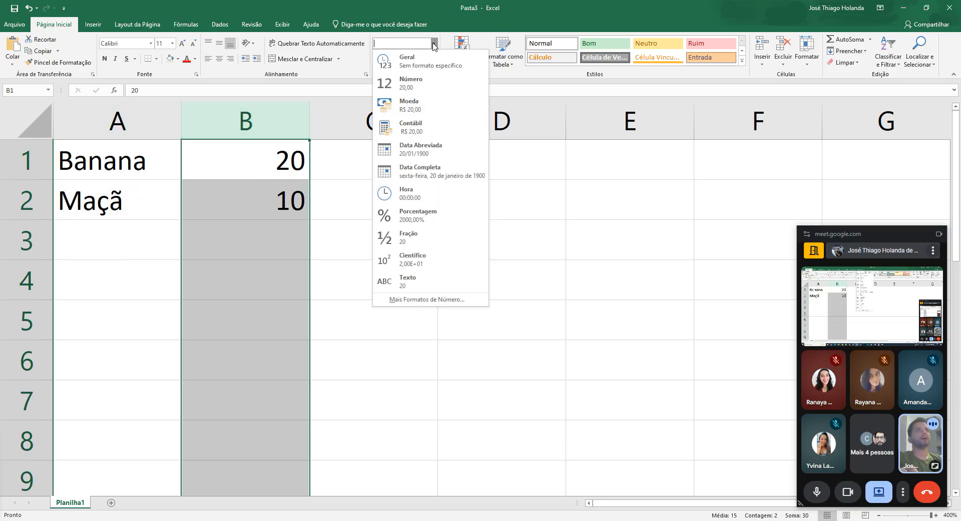
pyautogui.click(426, 106)
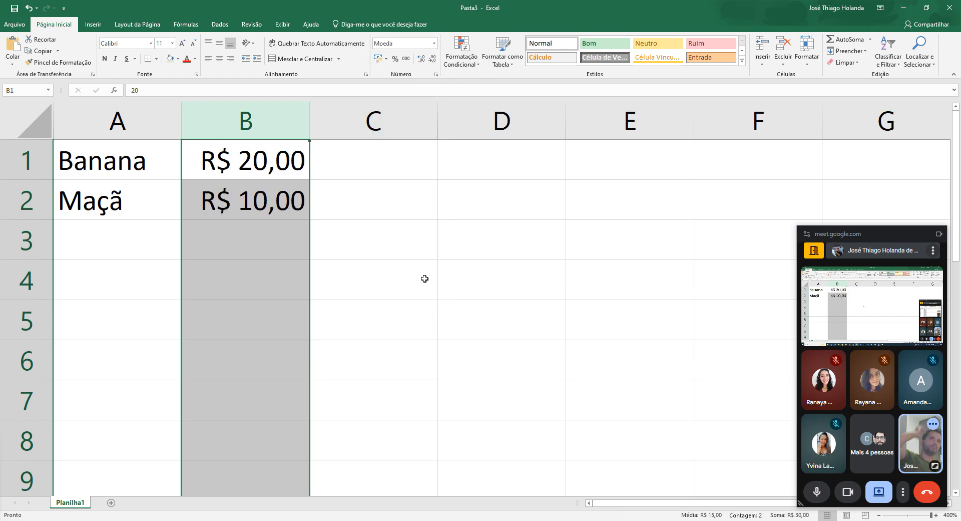
pyautogui.click(228, 166)
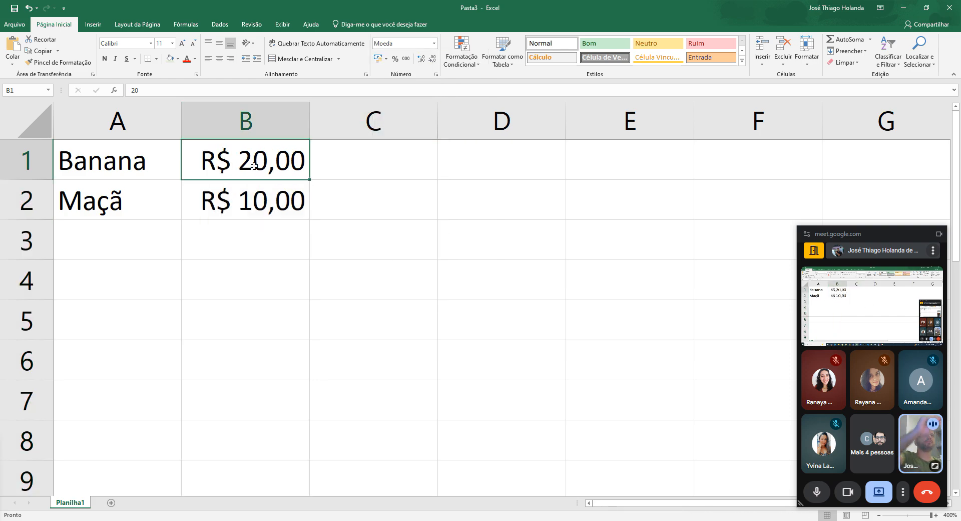
pyautogui.click(252, 120)
pyautogui.click(382, 241)
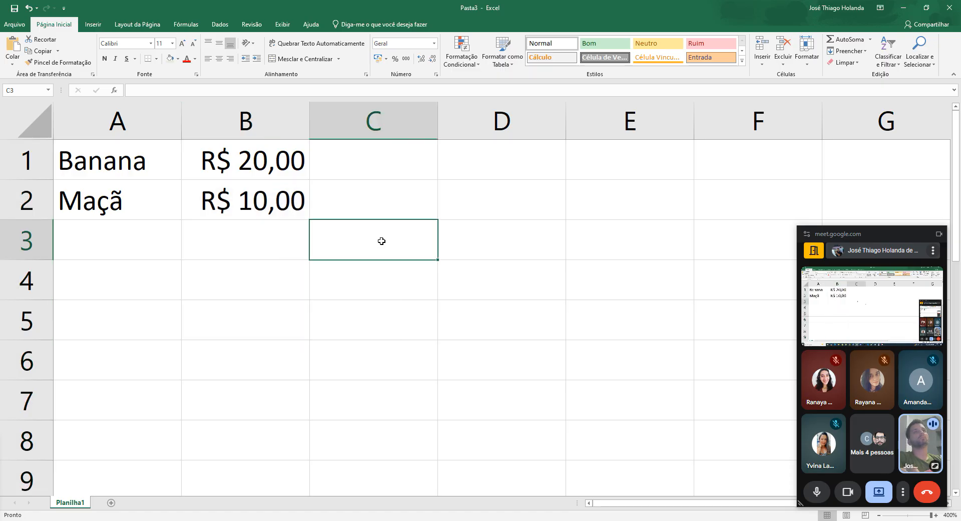
# Enter 30 in cell B3 to test the column's currency format, and clear the cell again
pyautogui.click(161, 249)
pyautogui.click(242, 247)
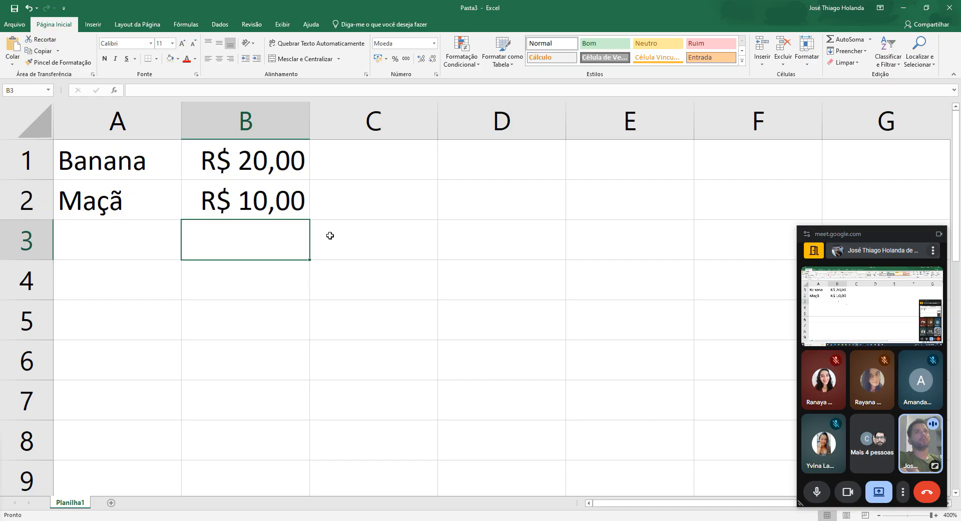
pyautogui.write('30,0')
pyautogui.press('Return')
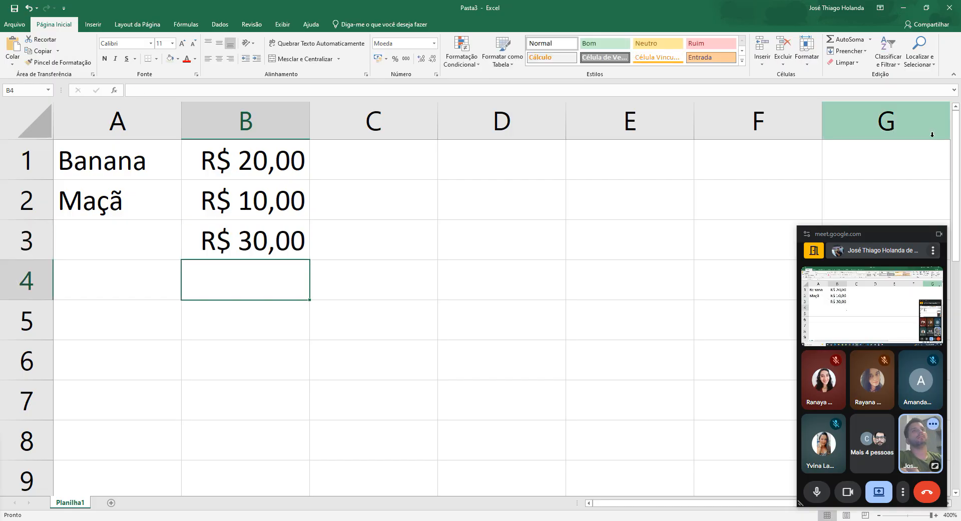
pyautogui.press('Up')
pyautogui.press('Delete')
pyautogui.press('Down')
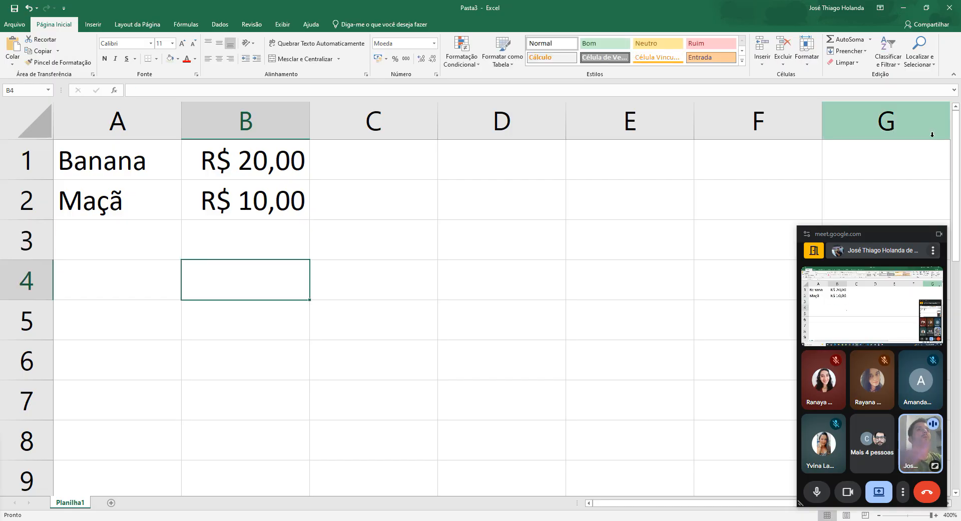
# Enter the formula =b1+b2 in cell B3 to add the two prices
pyautogui.press('Up')
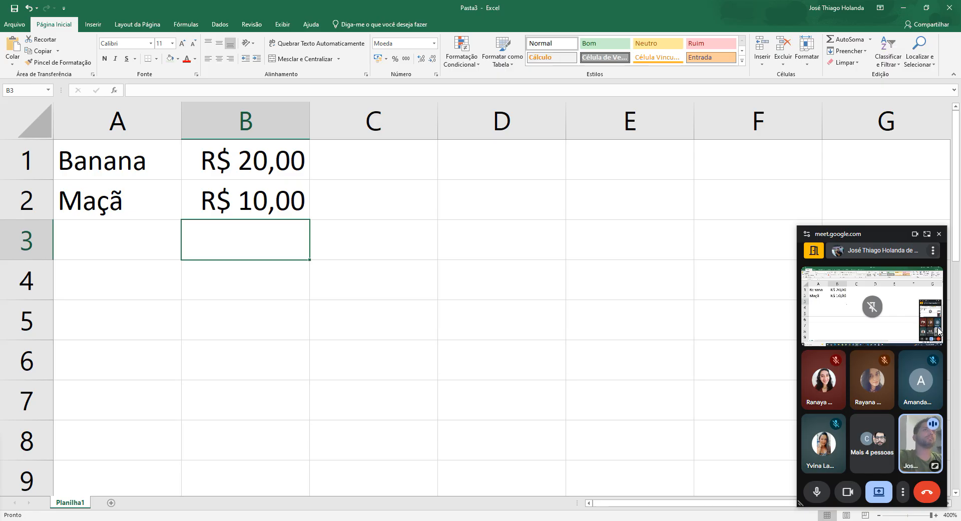
pyautogui.write('=')
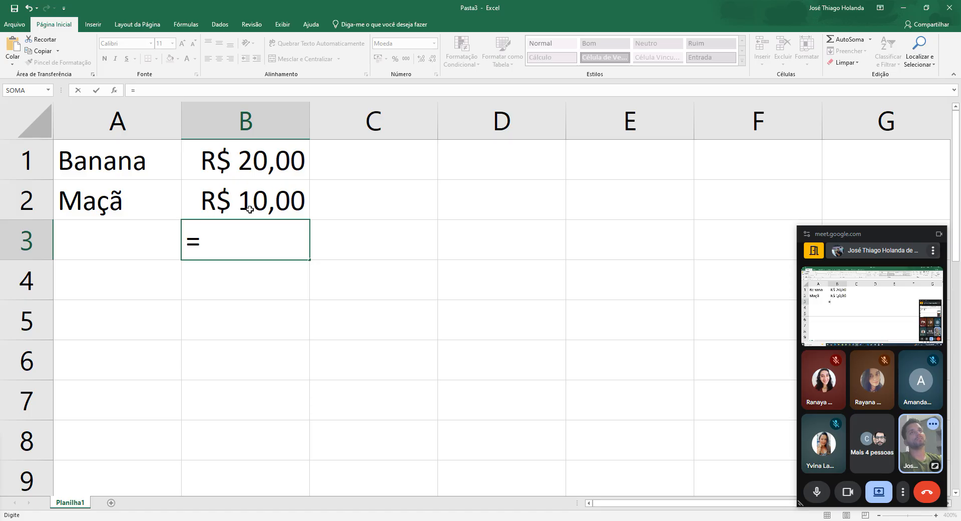
pyautogui.write('b1')
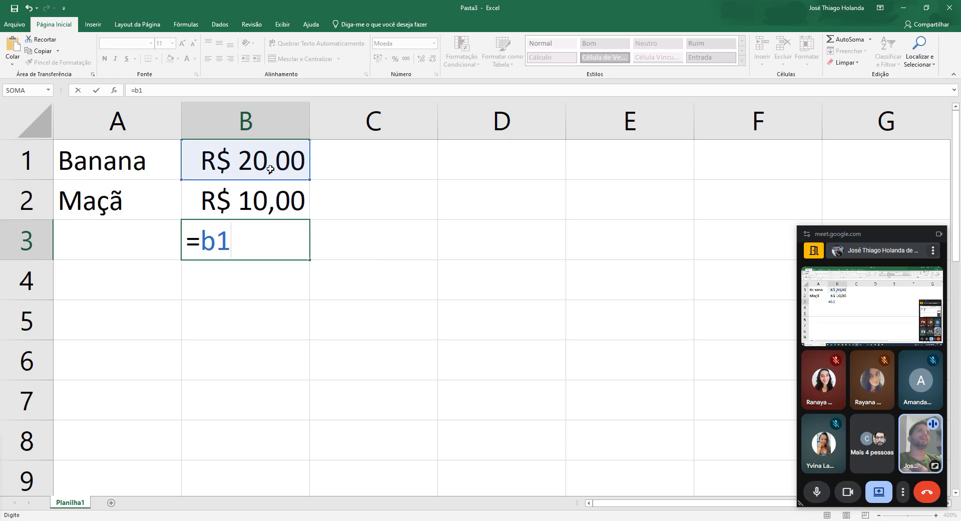
pyautogui.write('+b2')
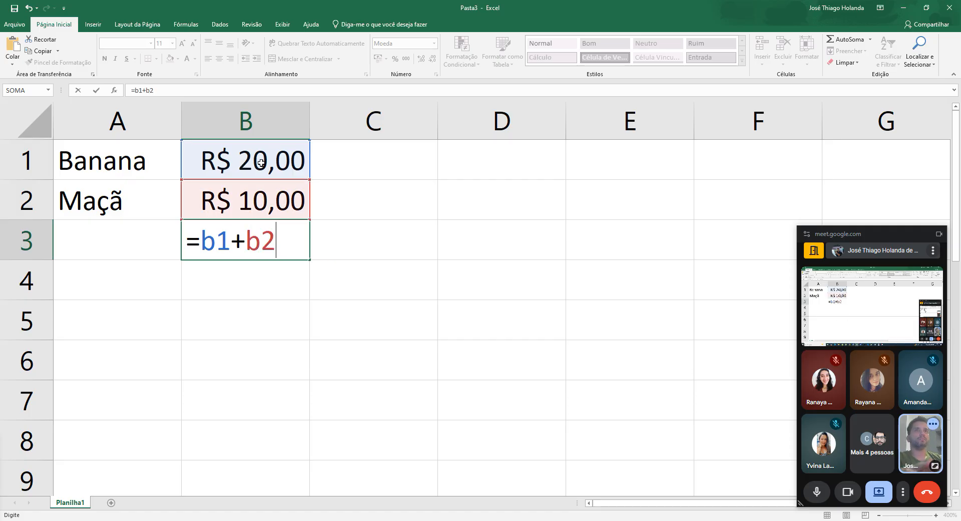
pyautogui.press('Return')
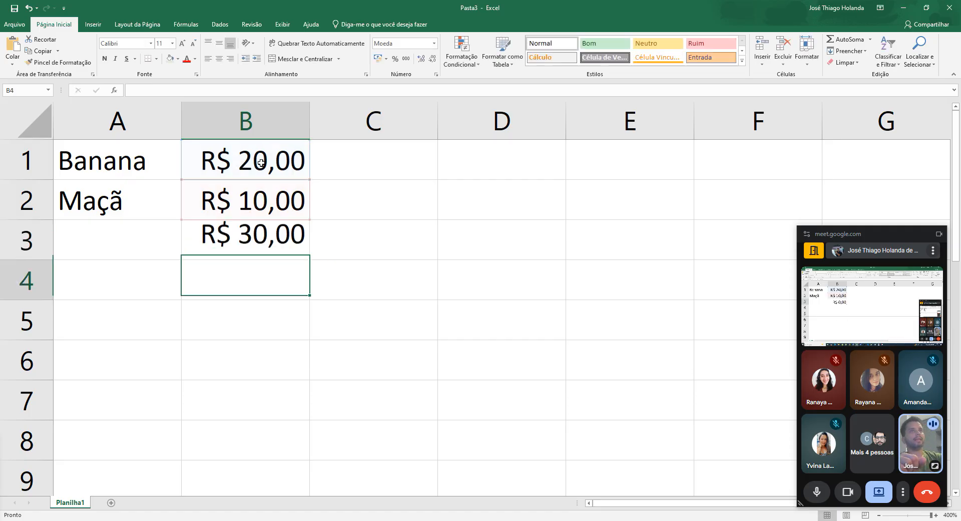
# Set the price of Maçã in cell B2 to 30 to test how the sum formula reacts
pyautogui.press('Up')
pyautogui.press('Up')
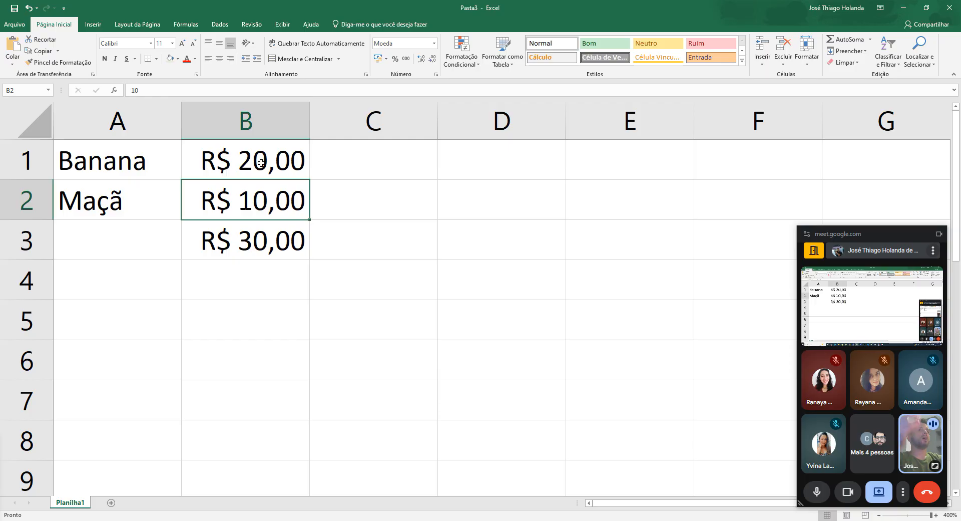
pyautogui.write('30')
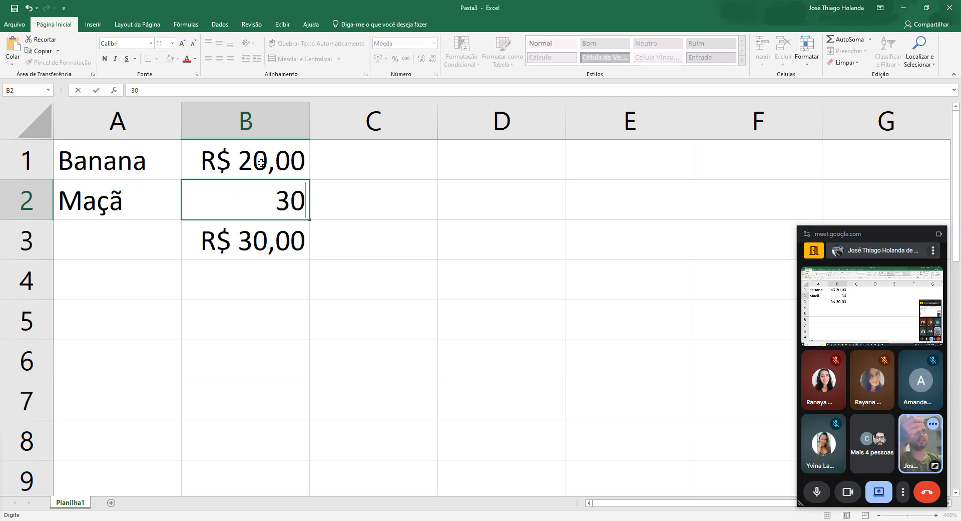
pyautogui.press('Return')
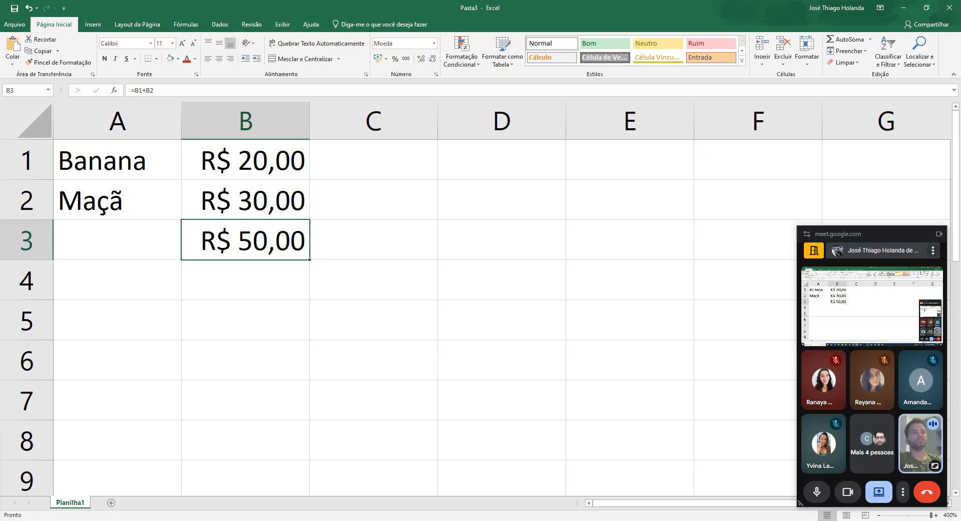
# Switch to Bloco de Notas with a blank note and enlarge its text view to 500%
pyautogui.click(90, 520)
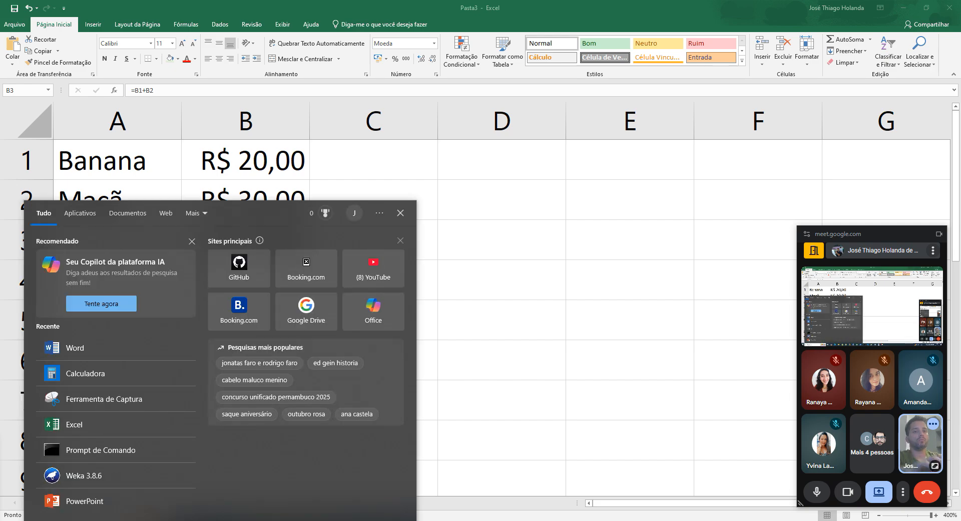
pyautogui.write('bloco')
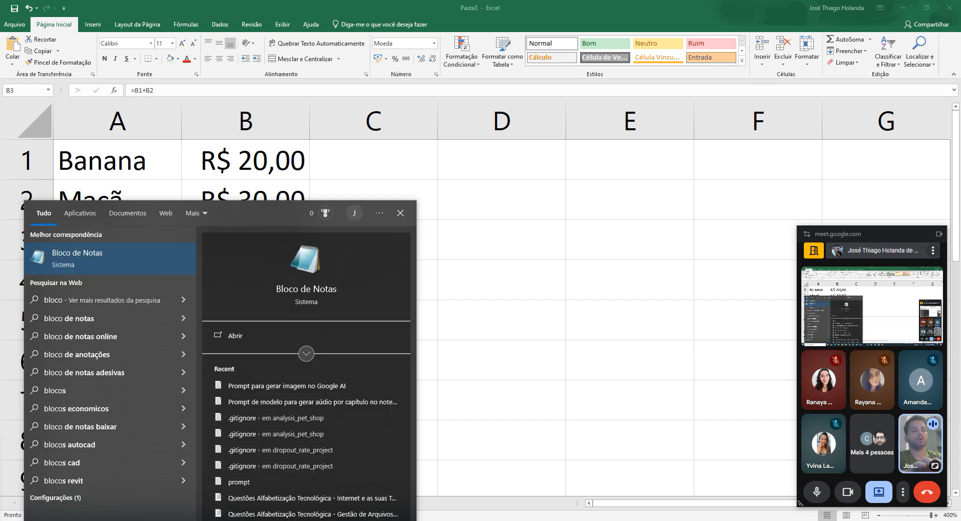
pyautogui.write(' de notas')
pyautogui.press('Return')
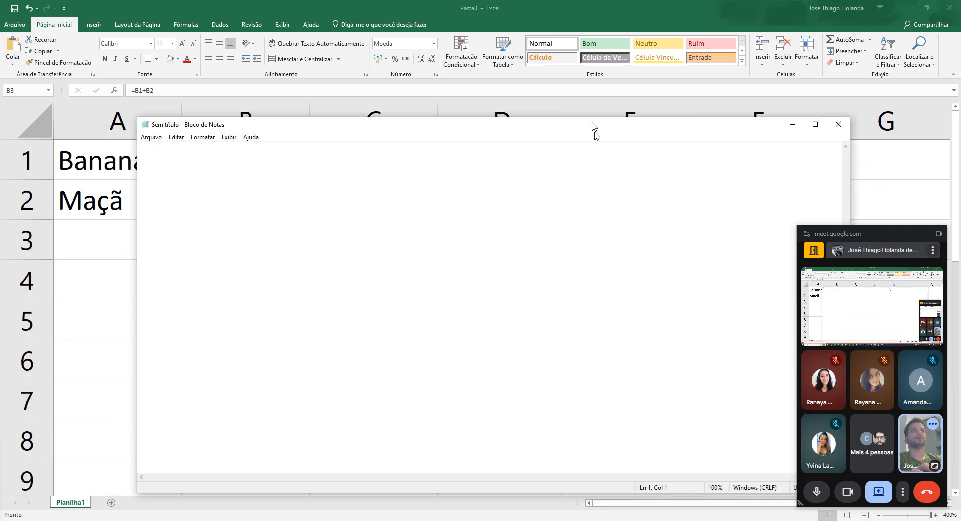
pyautogui.scroll(15, 400, 224)
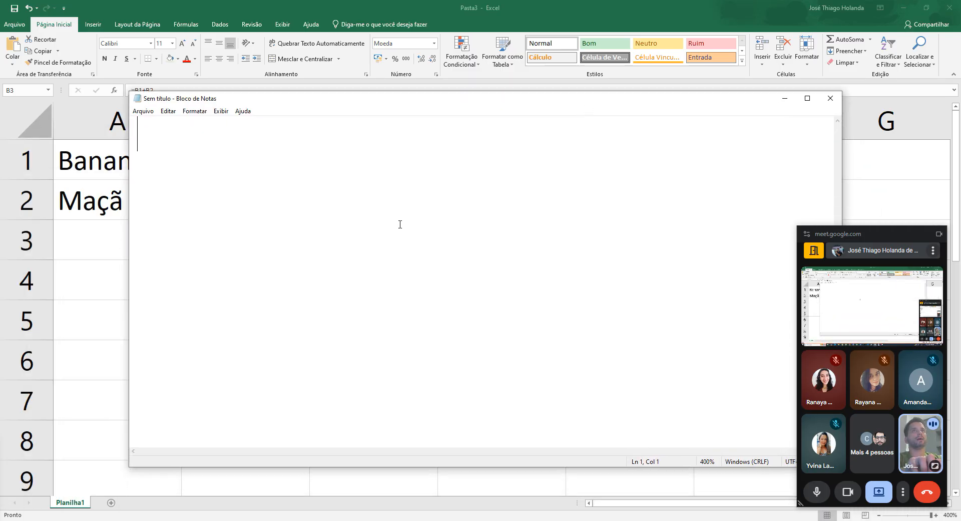
# Write the example formulas =b1+b2 and =b1*2 on separate lines of the note
pyautogui.write('=')
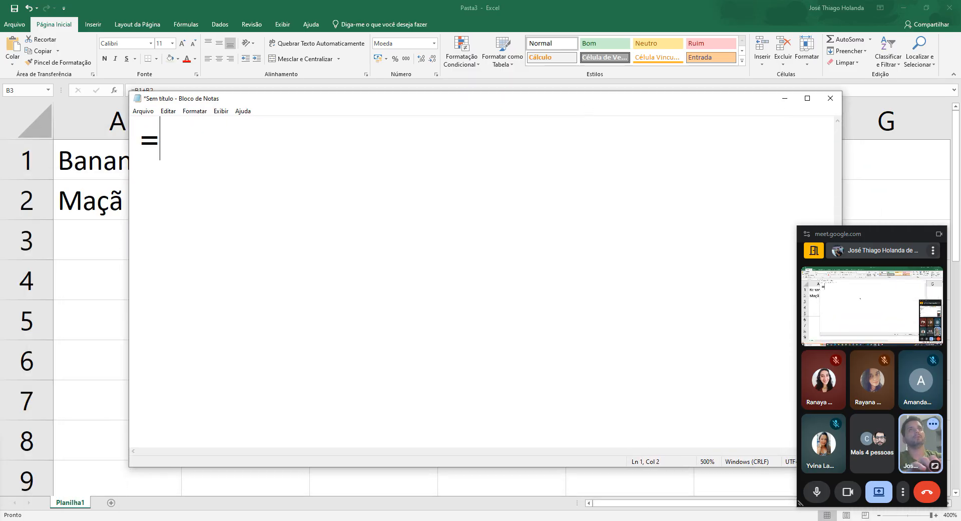
pyautogui.write('b1+')
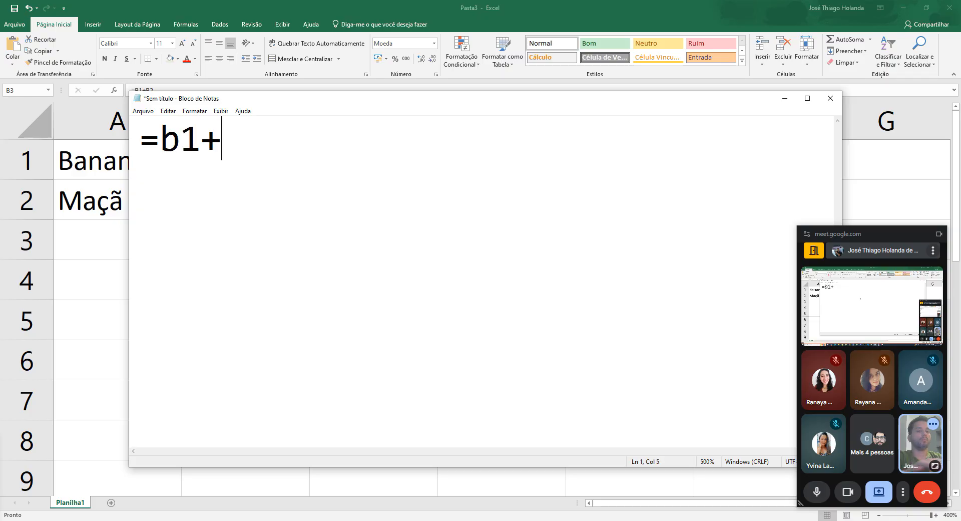
pyautogui.write('b1')
pyautogui.press('BackSpace')
pyautogui.write('2 ')
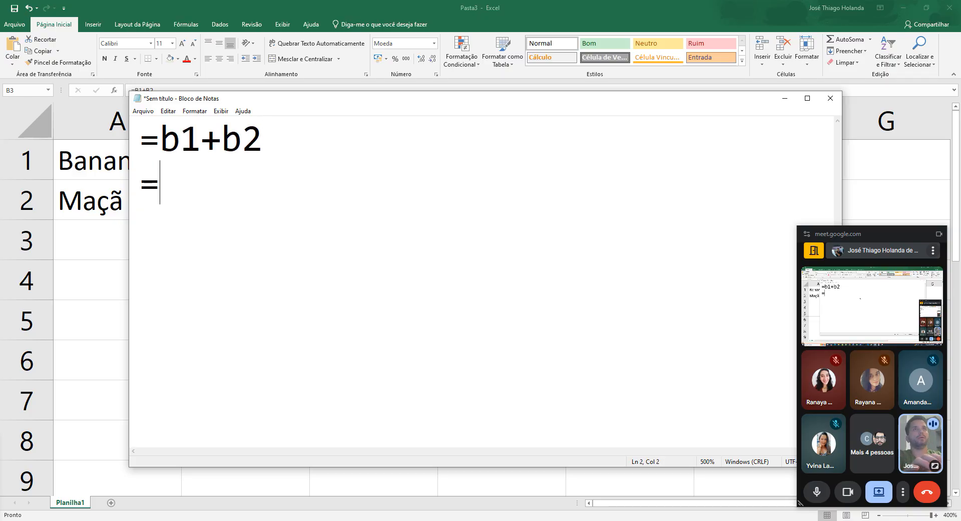
pyautogui.write('=b')
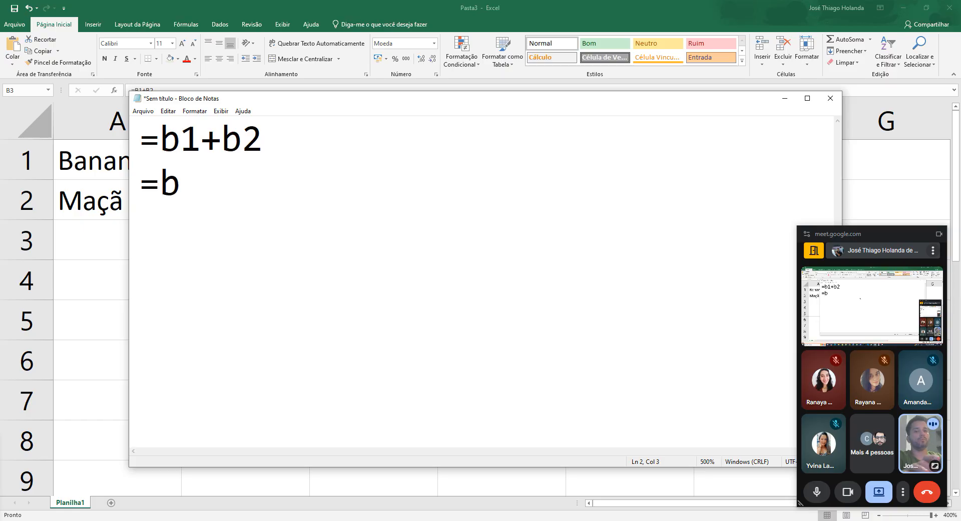
pyautogui.write('1*2')
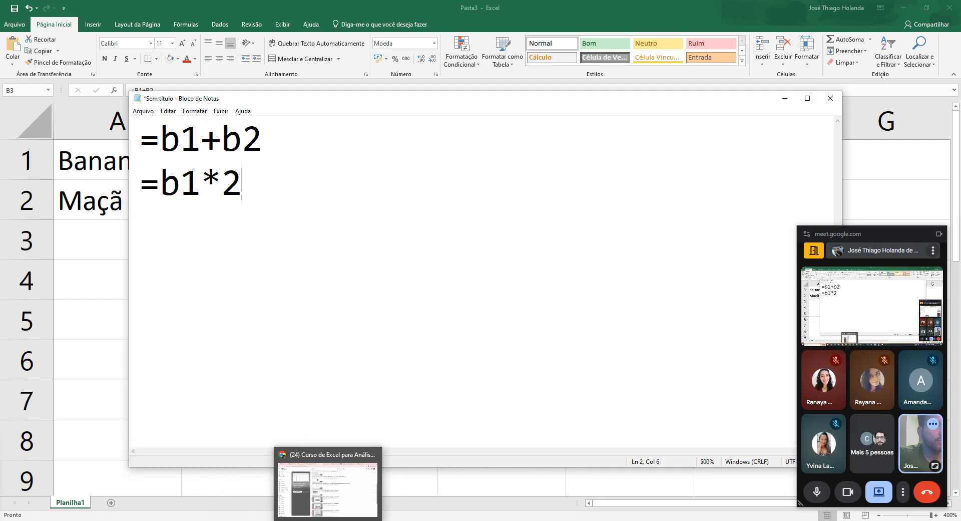
# Switch to the YouTube course playlist and play the Excel Básico 01 video in full screen, skipping ahead to about 5:12
pyautogui.click(331, 484)
pyautogui.scroll(7, 461, 195)
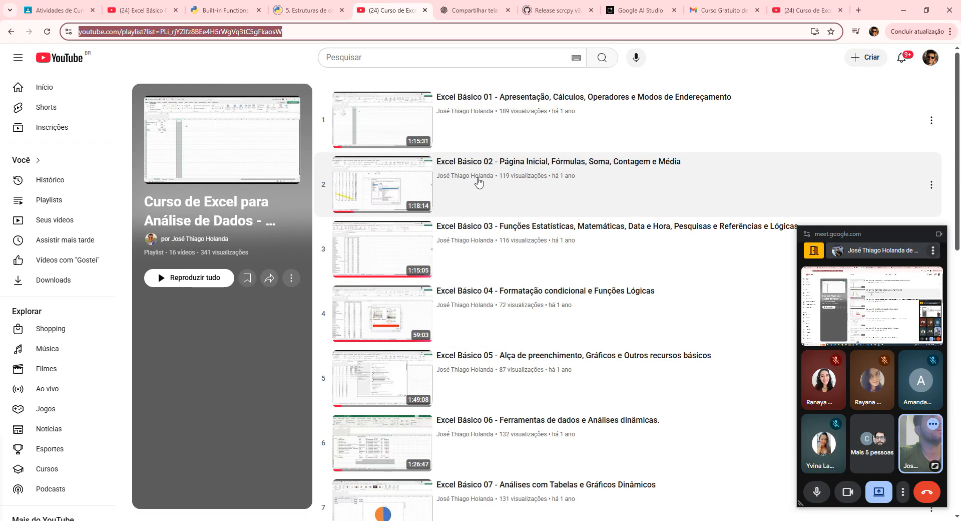
pyautogui.click(443, 102)
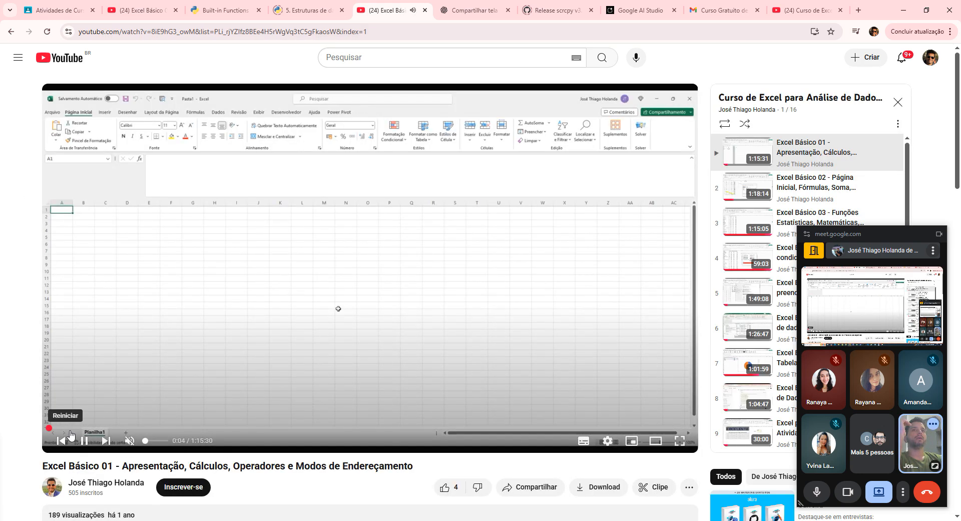
pyautogui.click(70, 428)
pyautogui.click(93, 429)
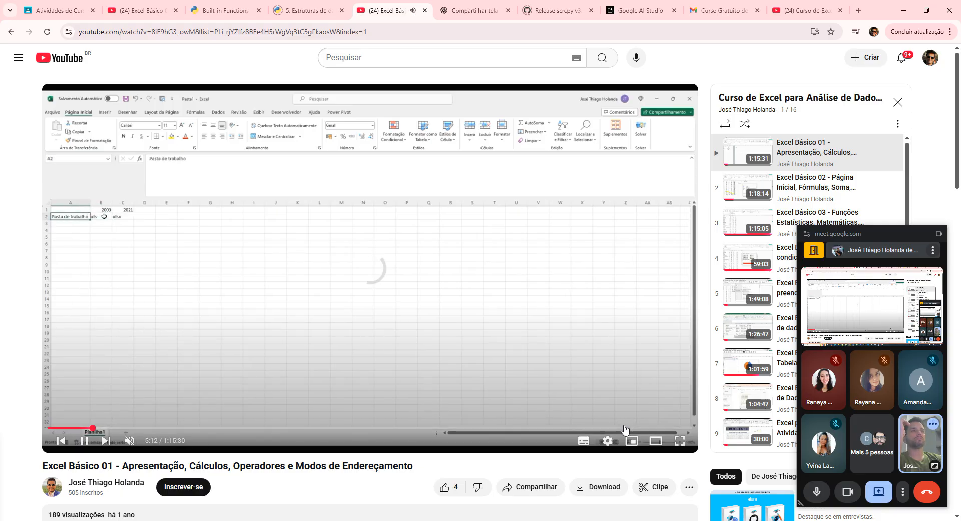
pyautogui.click(679, 441)
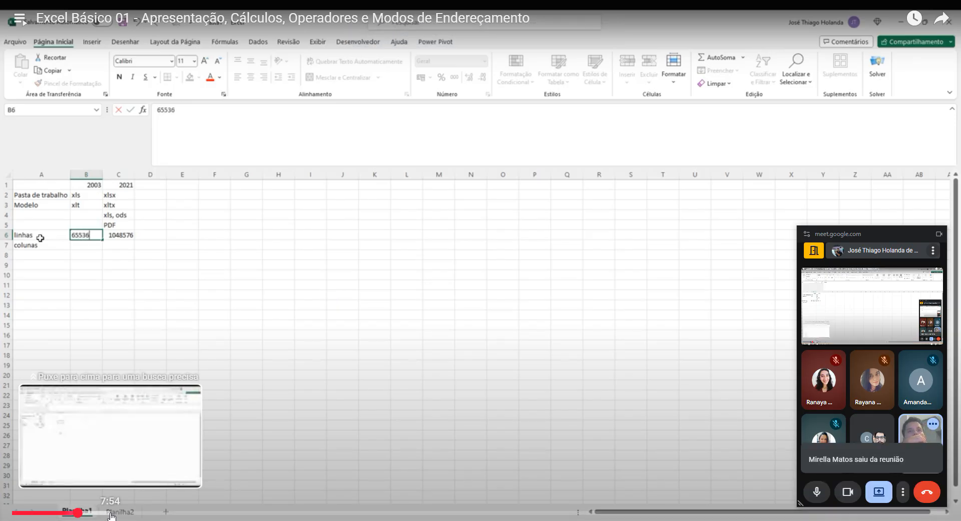
# Skim through the Excel Básico 01 video to examine its sections on arithmetic operators, precedence and text operators
pyautogui.click(110, 514)
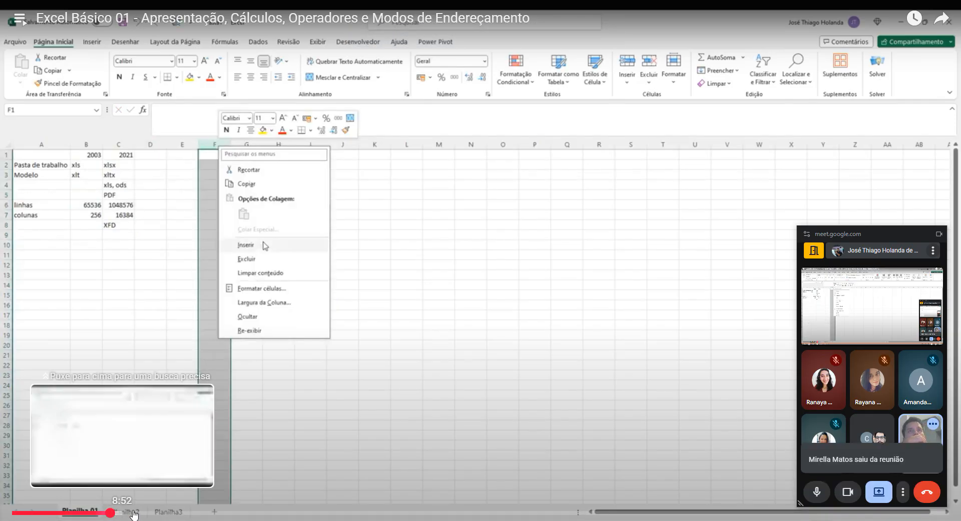
pyautogui.click(152, 513)
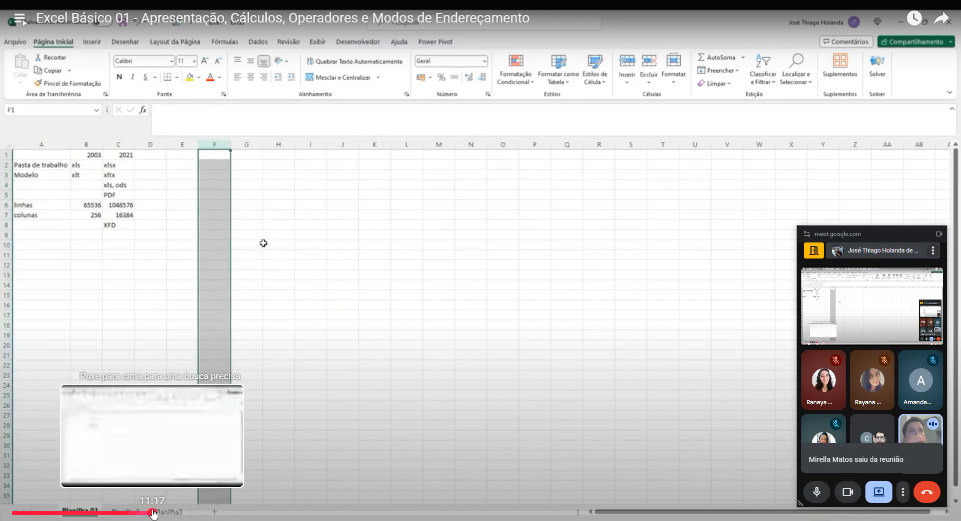
pyautogui.click(225, 513)
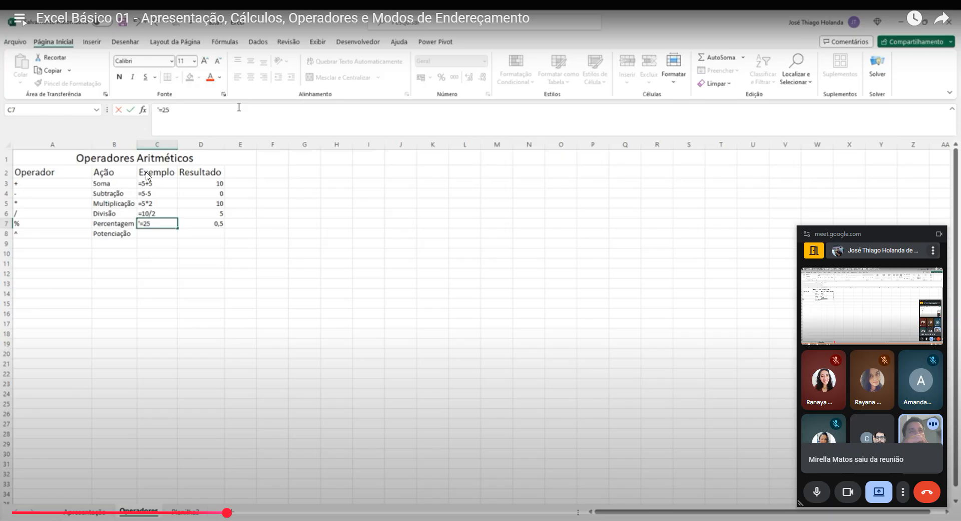
pyautogui.click(181, 512)
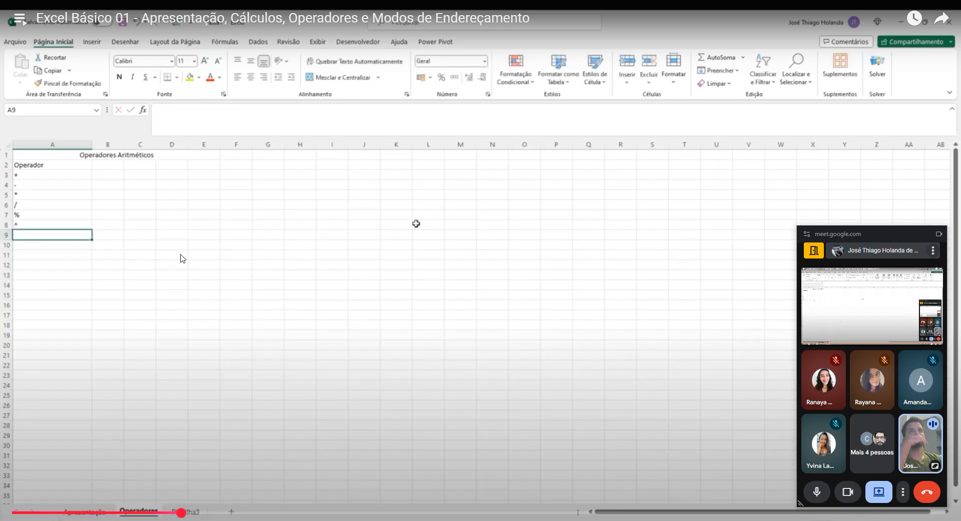
pyautogui.click(253, 513)
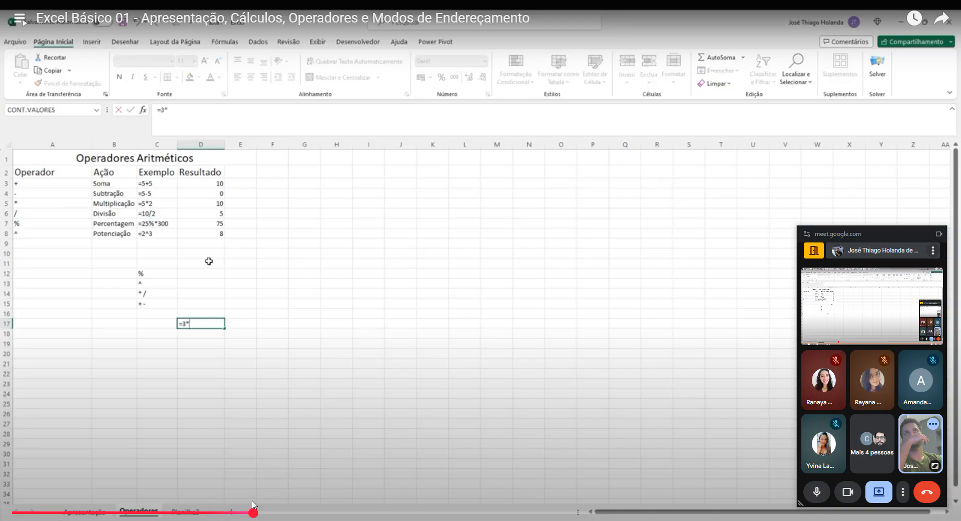
pyautogui.click(310, 514)
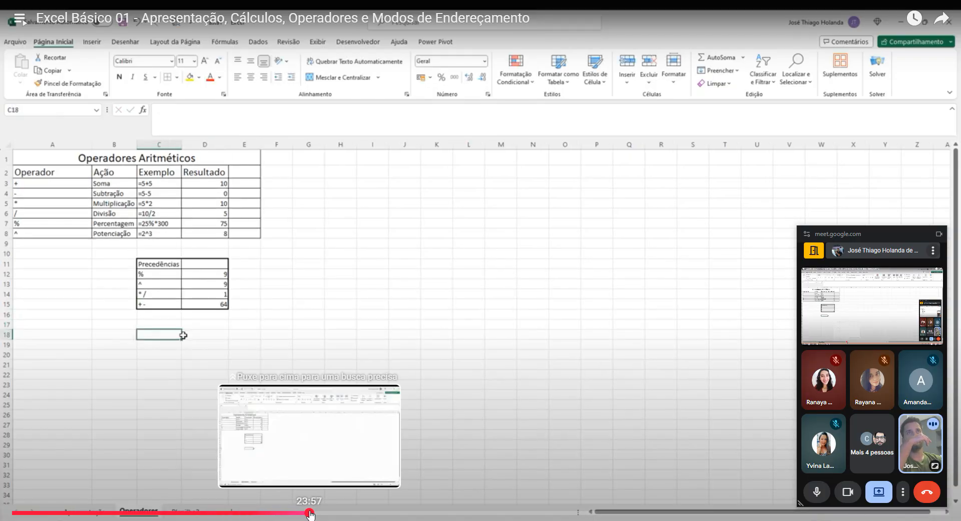
pyautogui.moveTo(310, 513); pyautogui.dragTo(357, 513)
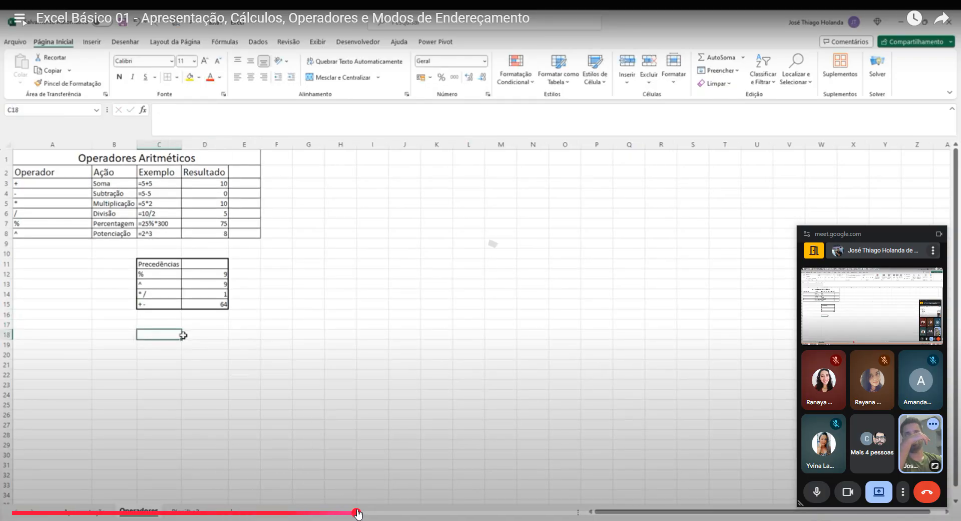
pyautogui.click(404, 513)
pyautogui.click(435, 513)
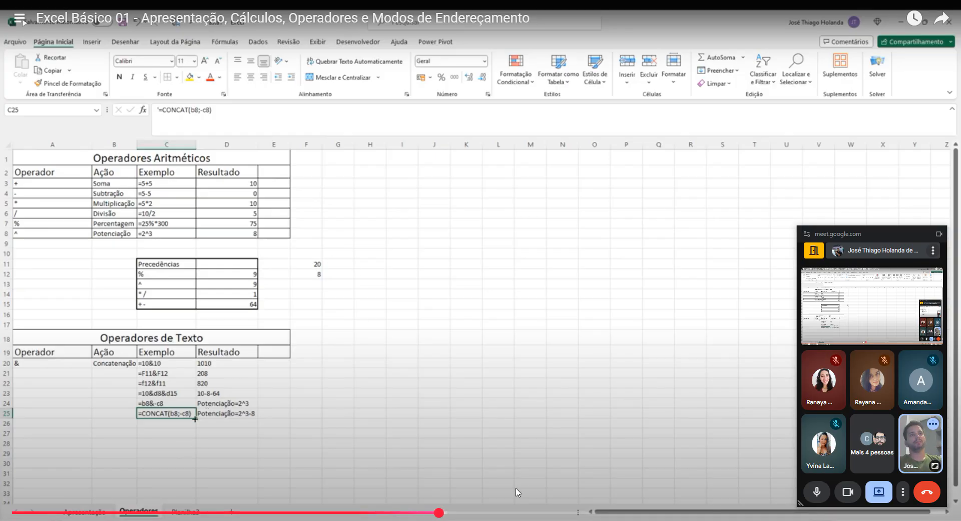
pyautogui.click(476, 510)
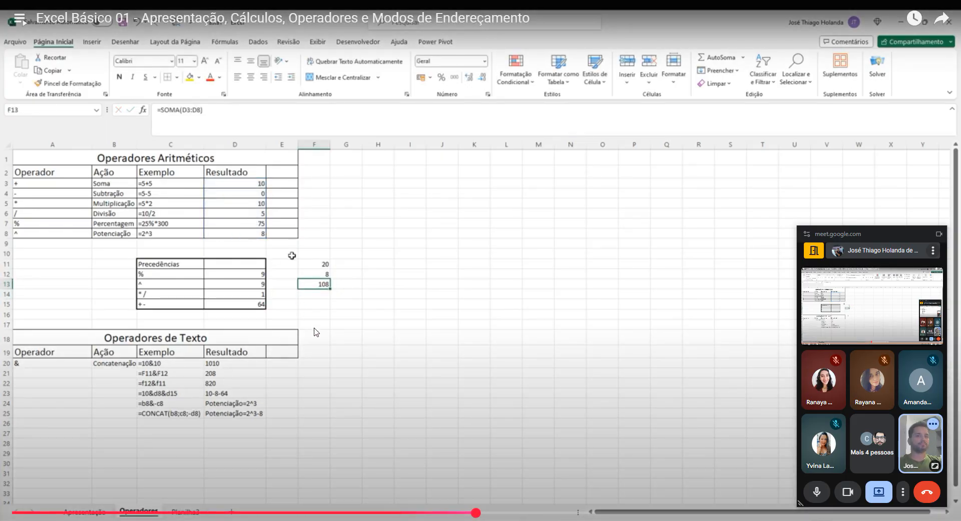
# Leave full screen, pause the video, and look through the list of lessons and activities in the playlist
pyautogui.press('Escape')
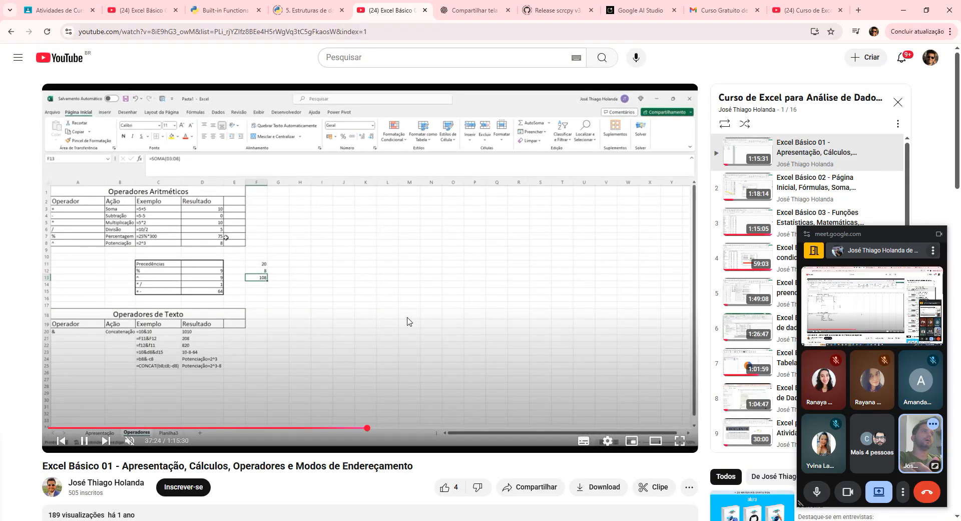
pyautogui.click(365, 292)
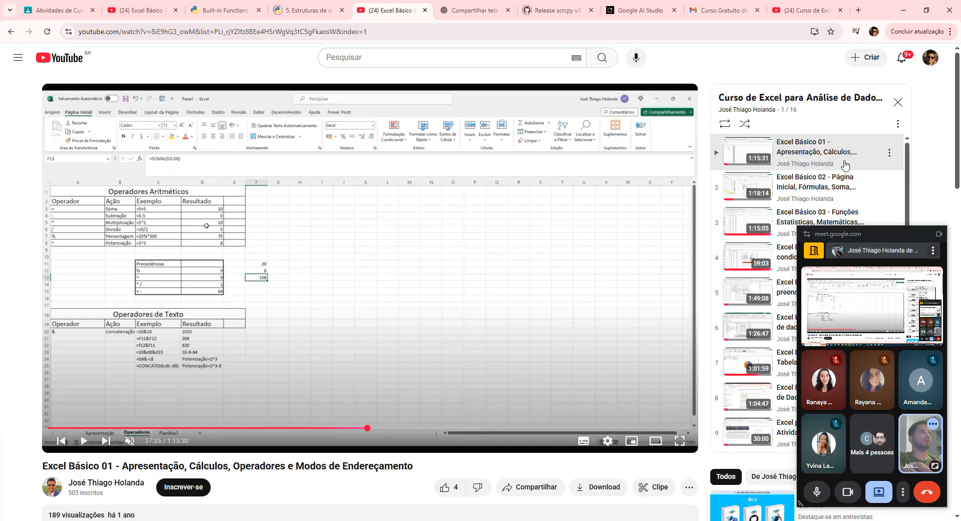
pyautogui.scroll(-2, 846, 168)
pyautogui.scroll(2, 853, 184)
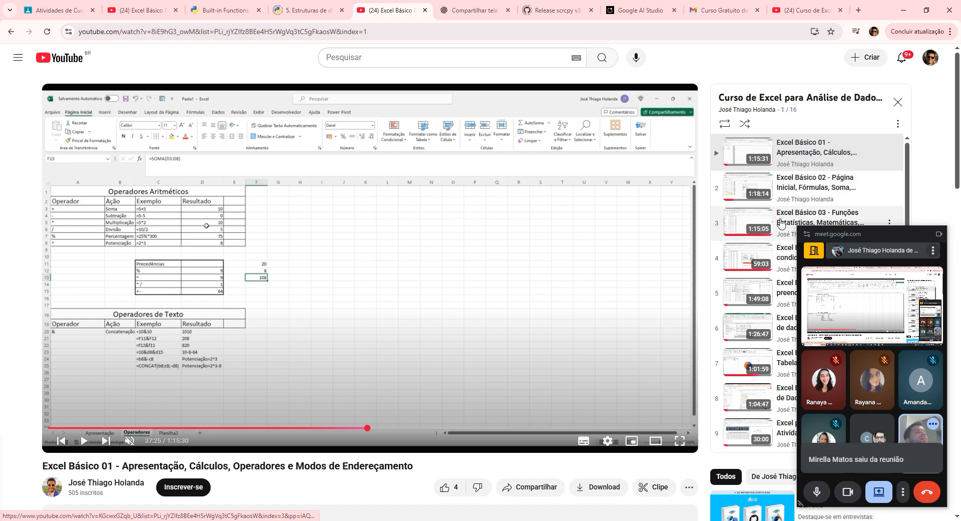
pyautogui.scroll(-5, 787, 192)
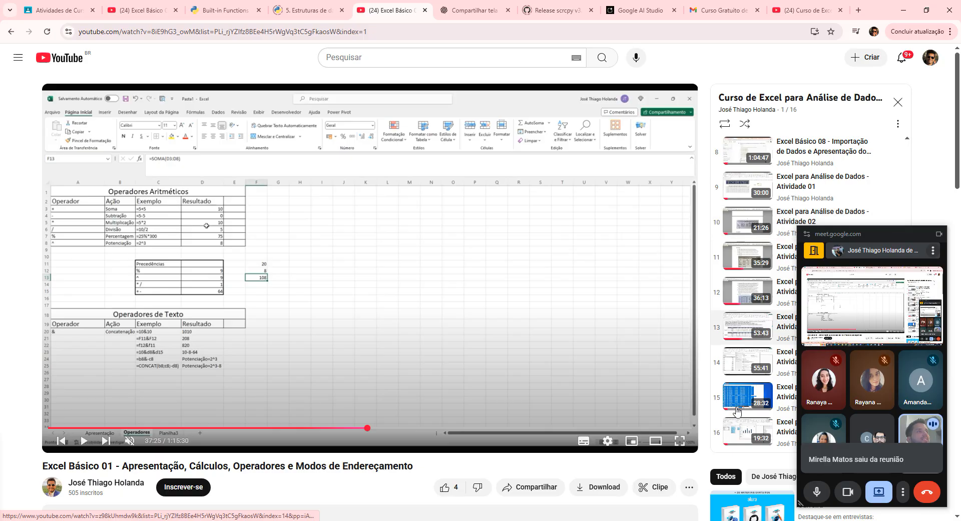
pyautogui.scroll(5, 759, 340)
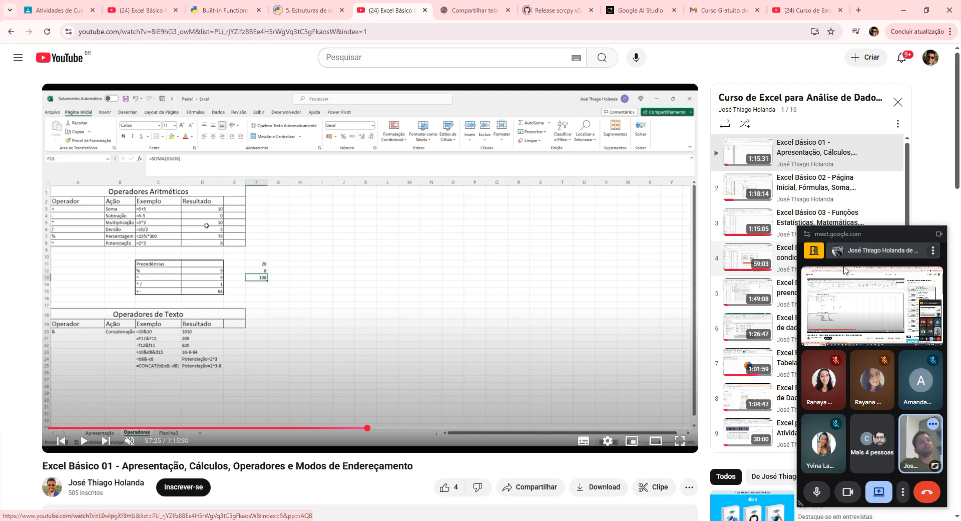
# Move the floating meeting window off the playlist and look through its Excel lessons and activities
pyautogui.moveTo(867, 233); pyautogui.dragTo(480, 133)
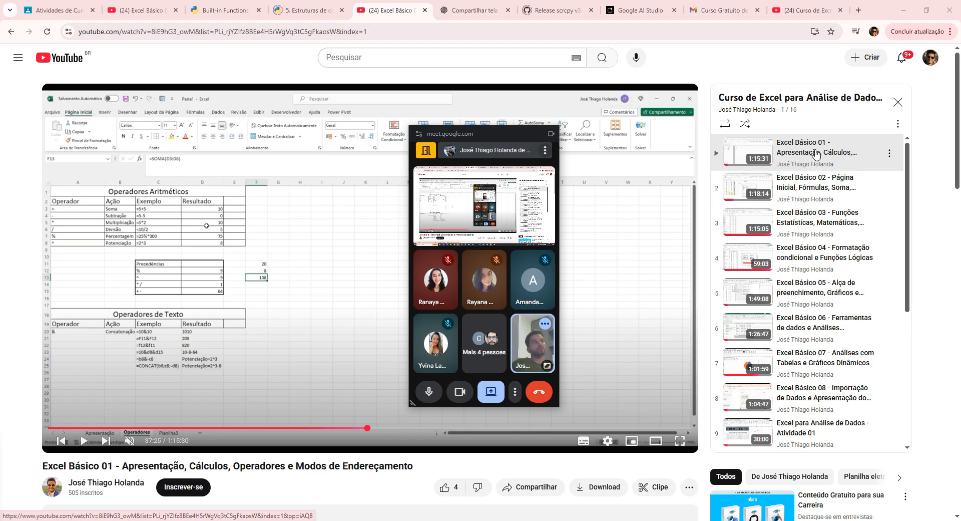
pyautogui.scroll(-2, 821, 273)
pyautogui.scroll(-1, 820, 273)
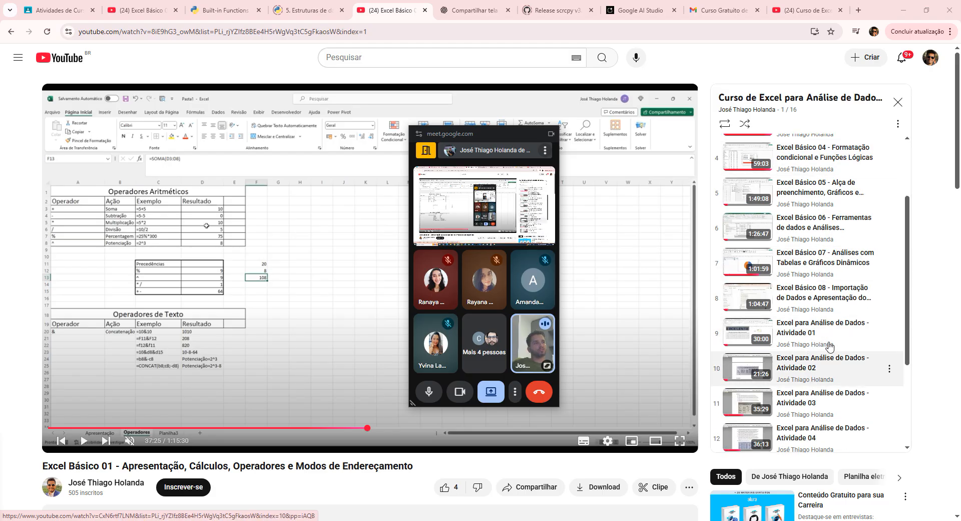
pyautogui.scroll(-2, 810, 368)
pyautogui.scroll(5, 821, 301)
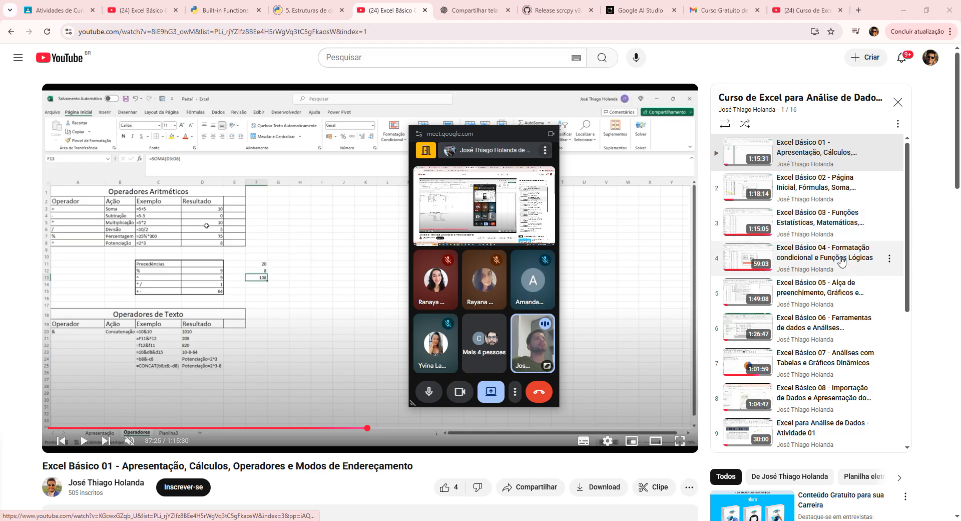
pyautogui.scroll(-1, 842, 264)
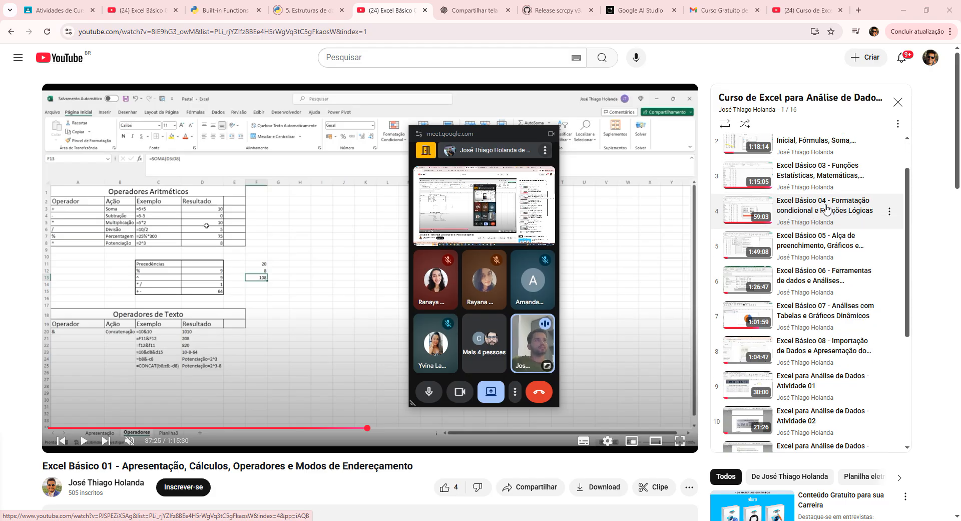
pyautogui.scroll(1, 827, 209)
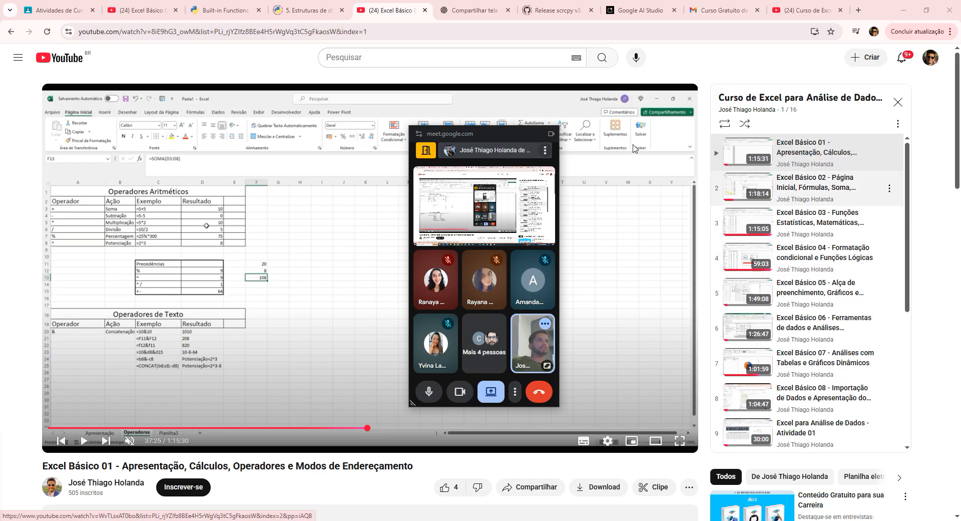
# Skim the Excel Básico 01 video from about 40:01 to 56:38 to examine the reference and comparison operators, turning on captions
pyautogui.moveTo(485, 132); pyautogui.dragTo(883, 217)
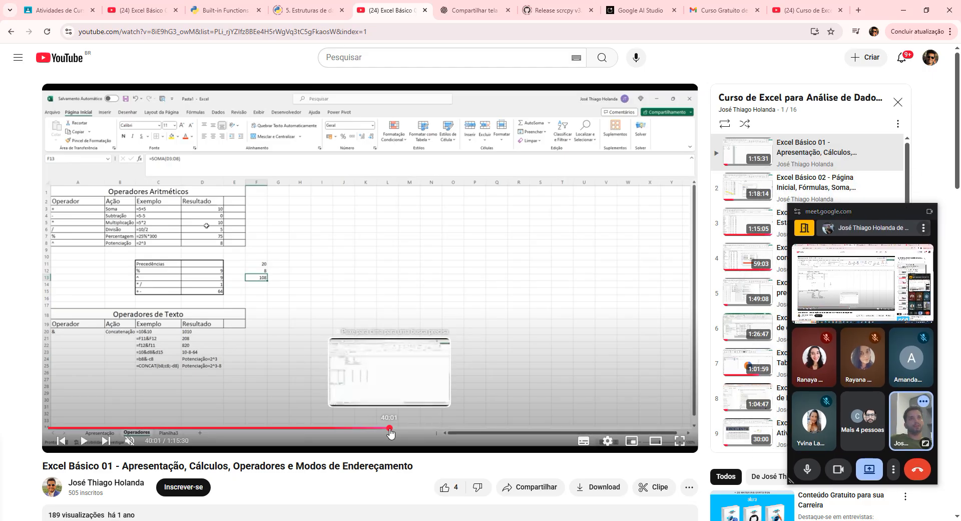
pyautogui.click(390, 427)
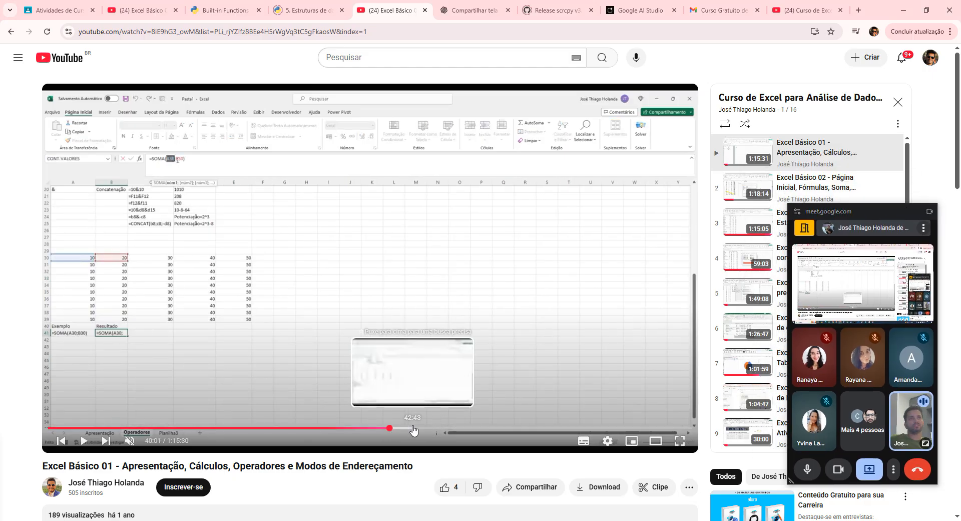
pyautogui.click(459, 429)
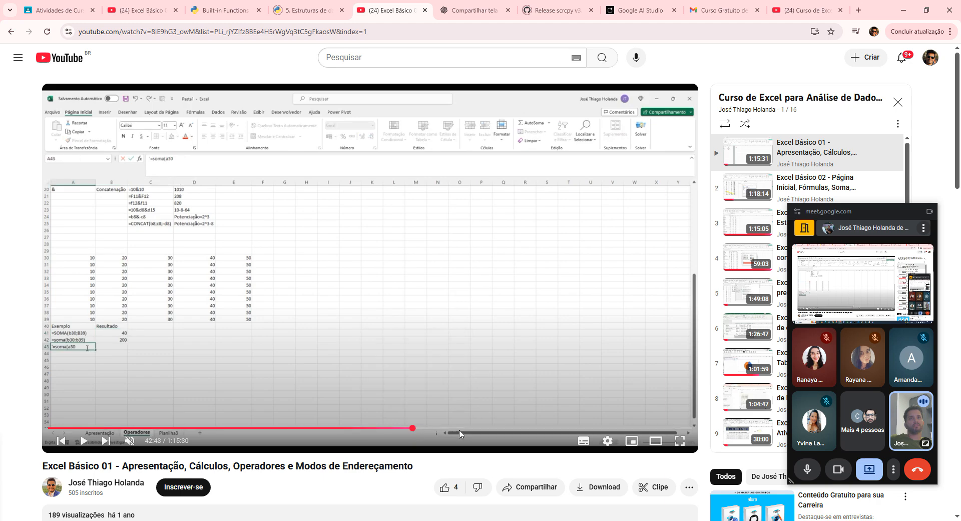
pyautogui.click(483, 429)
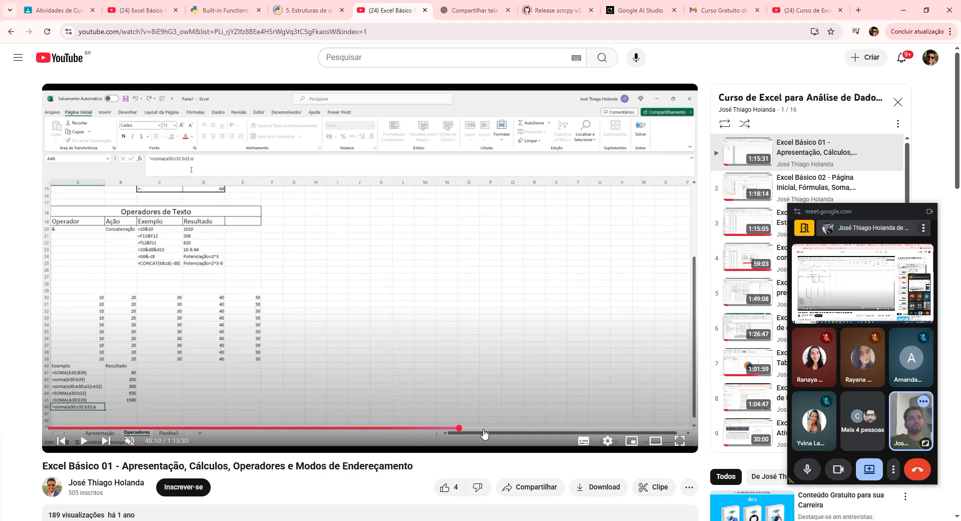
pyautogui.click(532, 429)
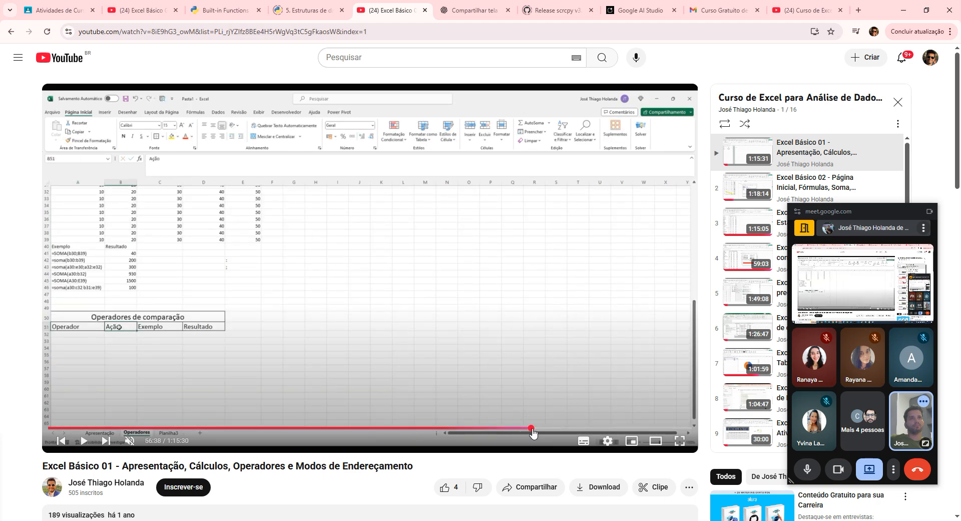
pyautogui.click(581, 437)
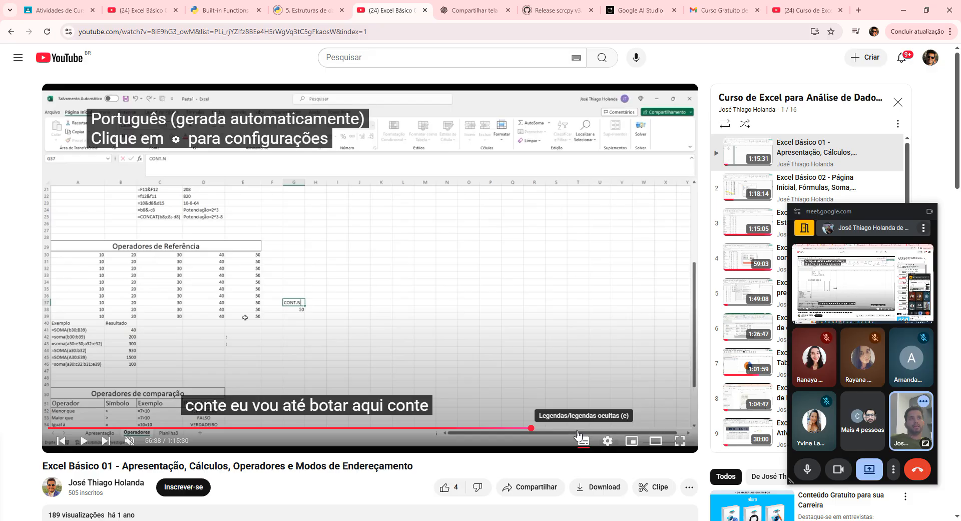
# Skim the video's addressing-modes section up to about 1:12:32, and return to about 28:55 and pause playback
pyautogui.click(628, 429)
pyautogui.click(641, 429)
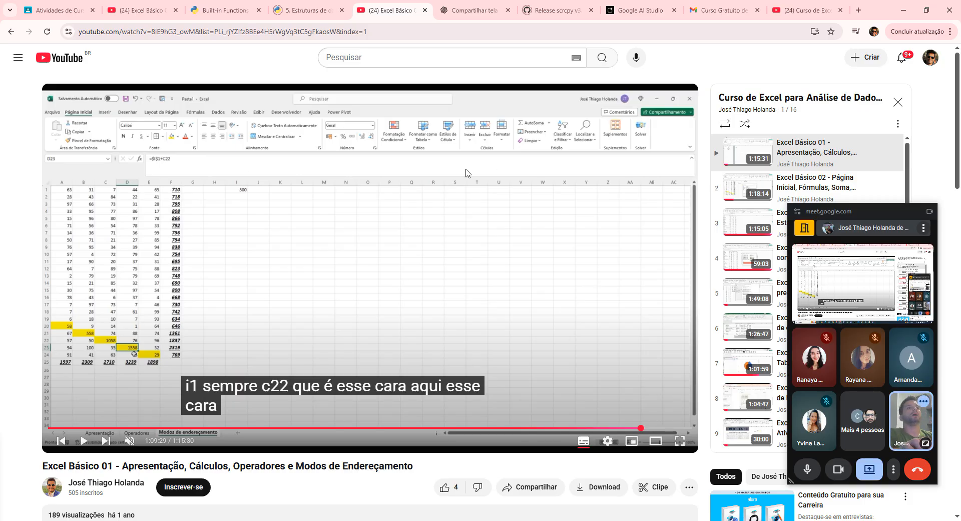
pyautogui.click(655, 428)
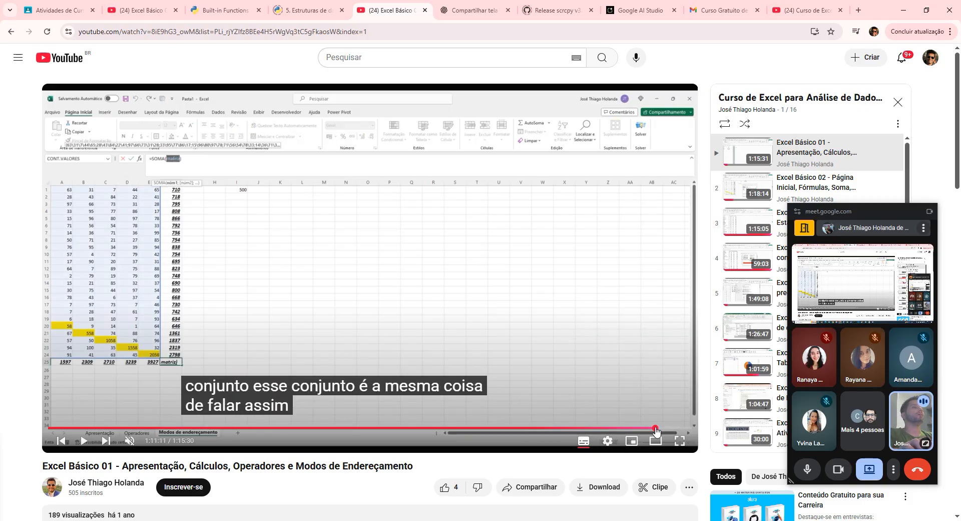
pyautogui.click(668, 428)
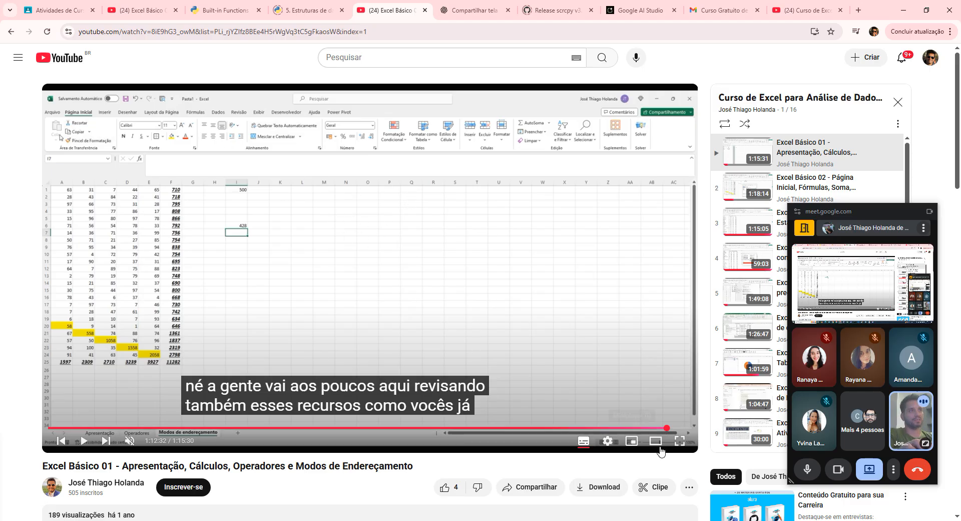
pyautogui.moveTo(690, 429); pyautogui.dragTo(296, 412)
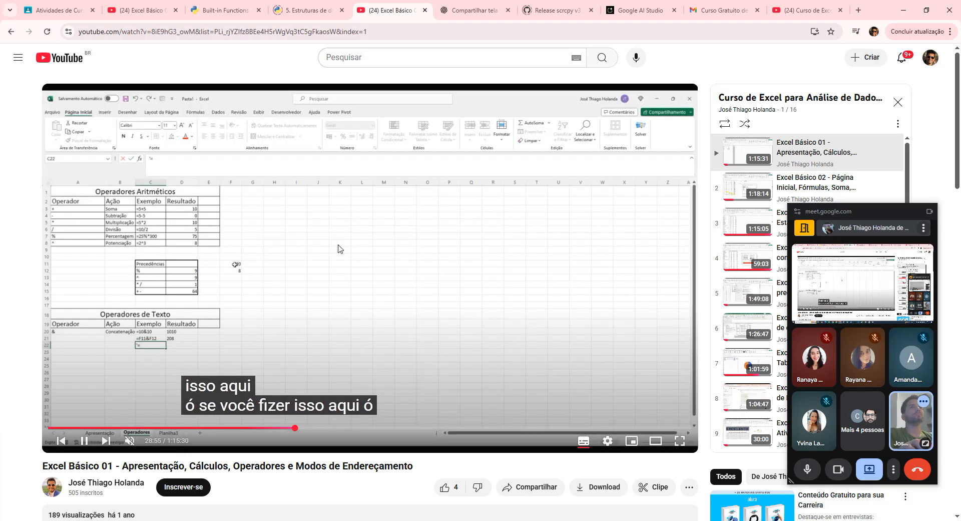
pyautogui.click(338, 248)
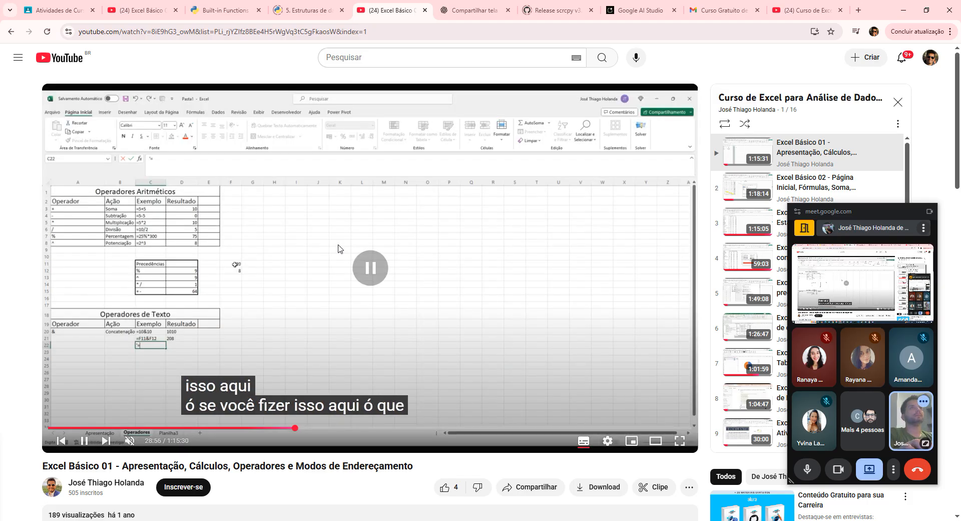
pyautogui.click(456, 5)
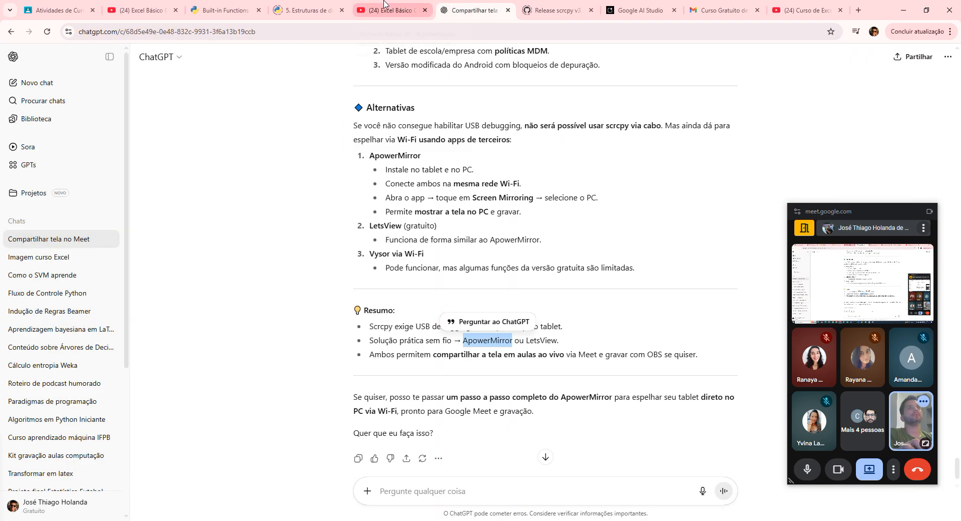
pyautogui.click(384, 4)
pyautogui.click(451, 7)
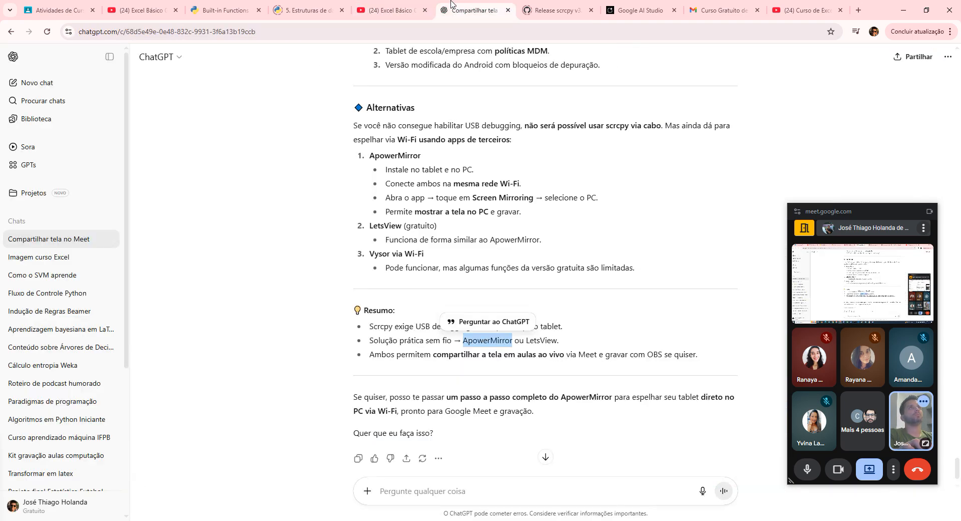
pyautogui.click(419, 4)
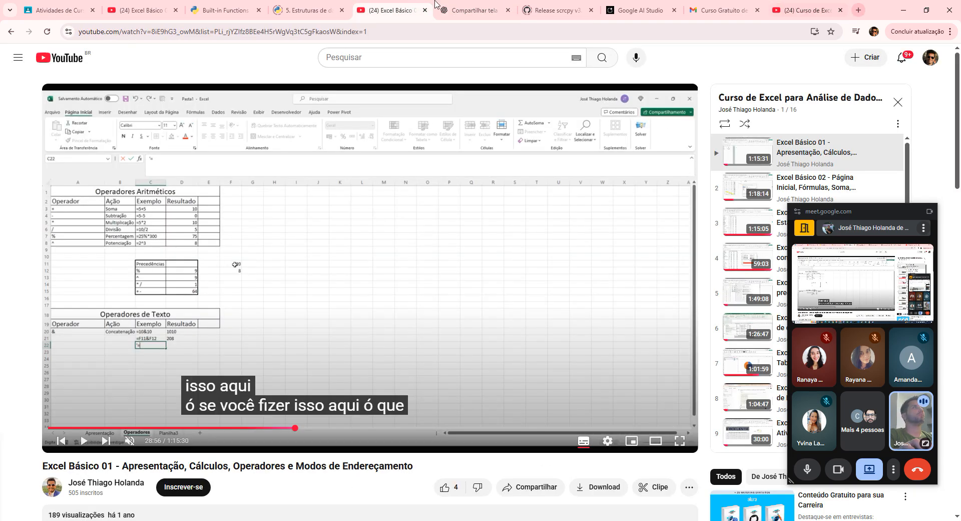
# Switch to Google AI Studio and start a new chat in place of the open rule-induction conversation
pyautogui.click(640, 7)
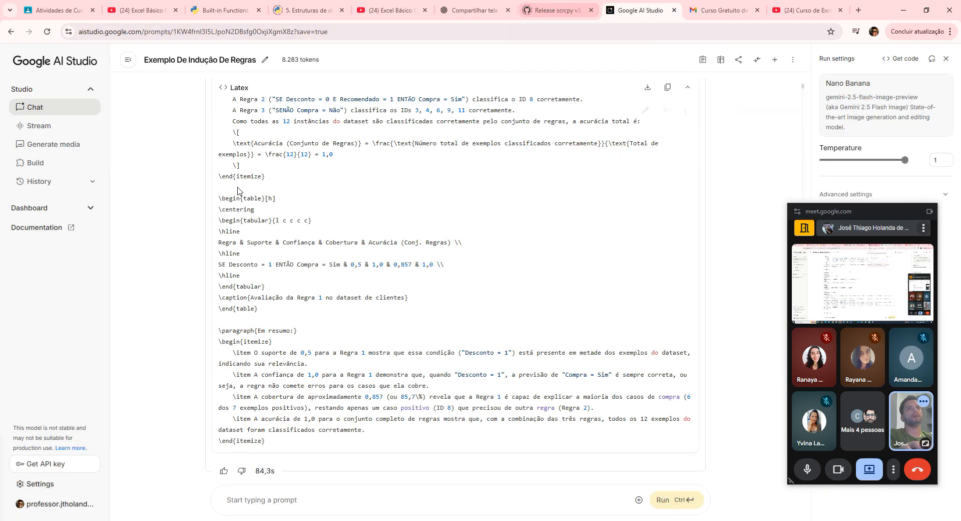
pyautogui.scroll(5, 334, 192)
pyautogui.scroll(-5, 335, 193)
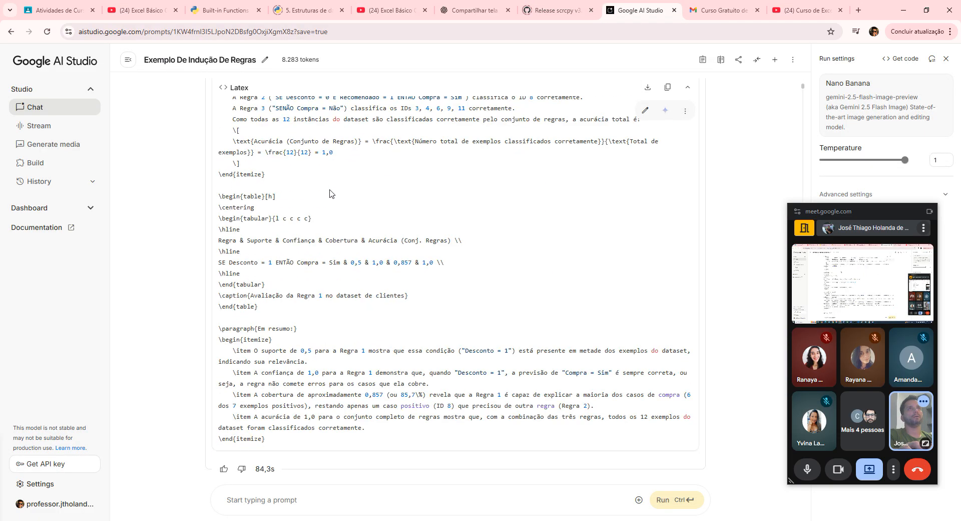
pyautogui.click(49, 108)
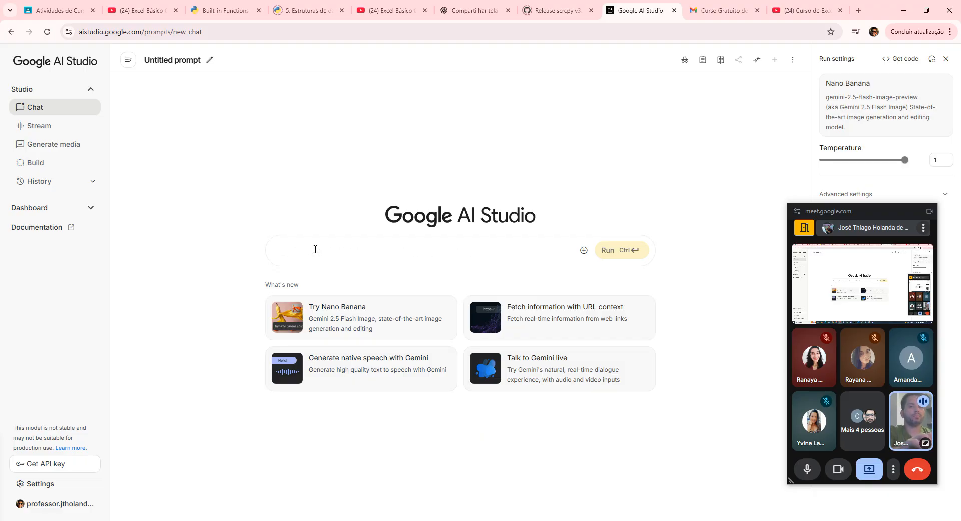
# Try to submit the prompt "como realizar soma no excel ?" in the new chat
pyautogui.write('como rea')
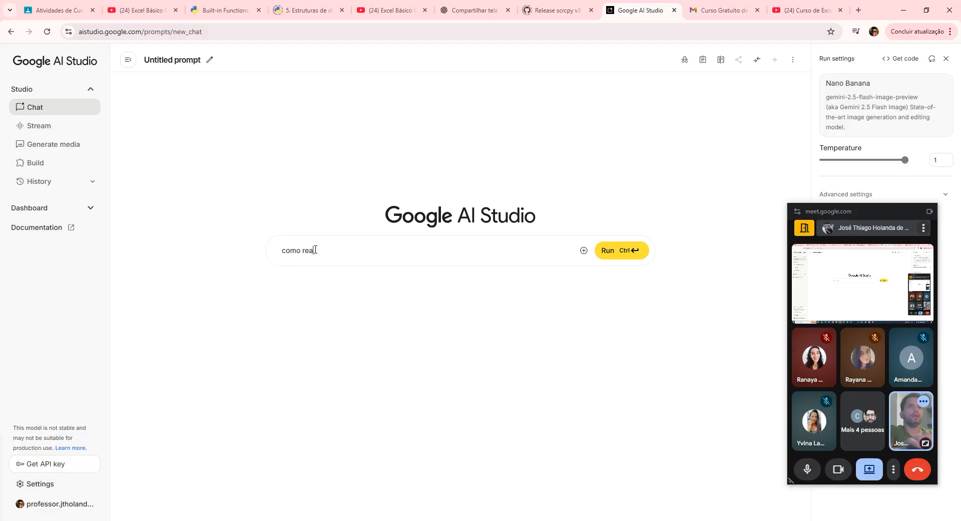
pyautogui.write('lizar soma no excel ?')
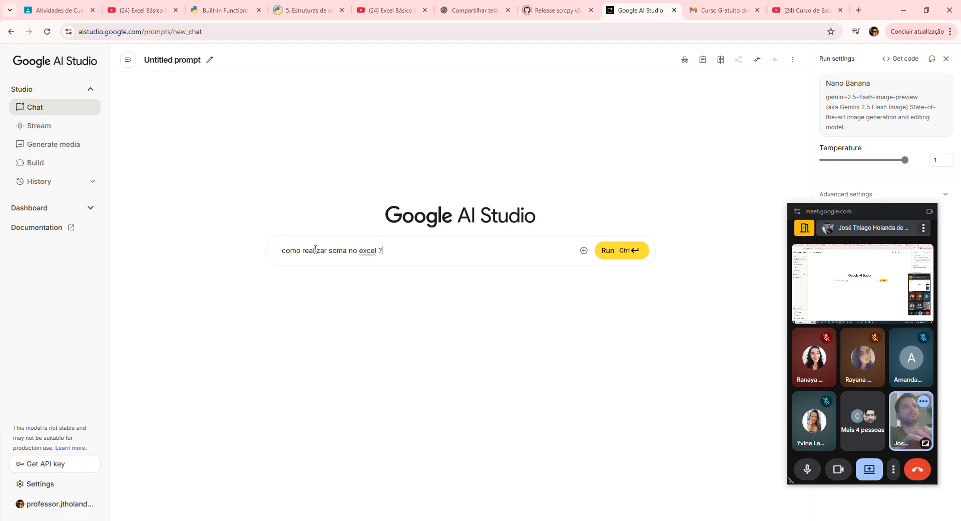
pyautogui.click(627, 253)
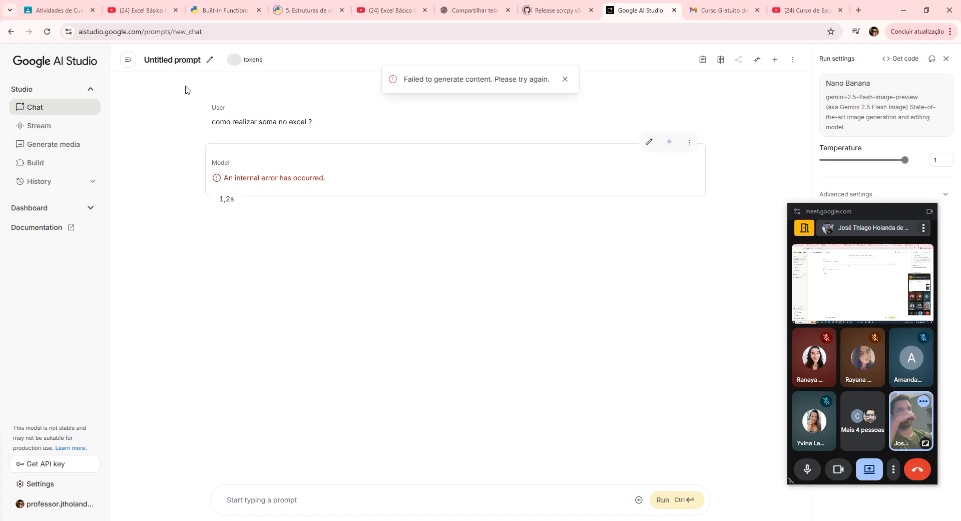
# Reload Google AI Studio, submit "como realizar soma no excel ?" in a fresh chat, and look over the generated explanation
pyautogui.click(46, 32)
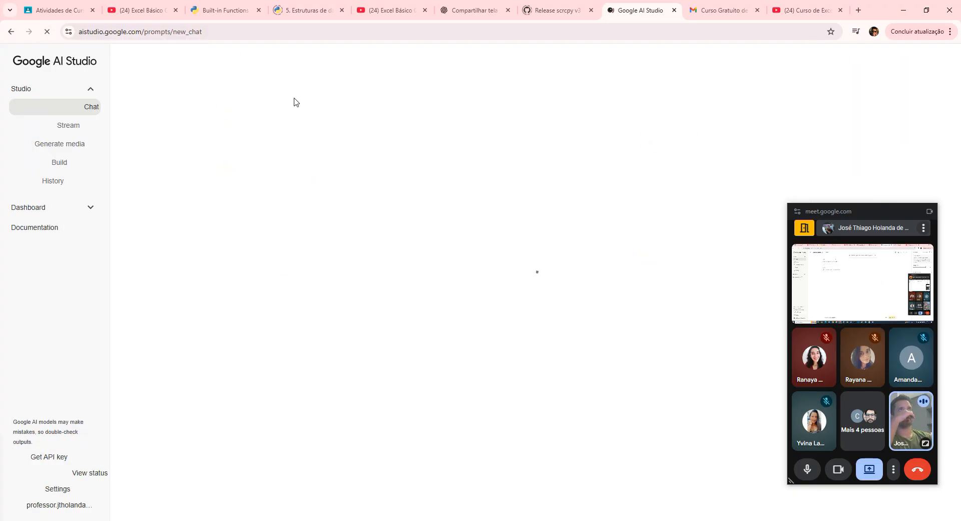
pyautogui.click(55, 107)
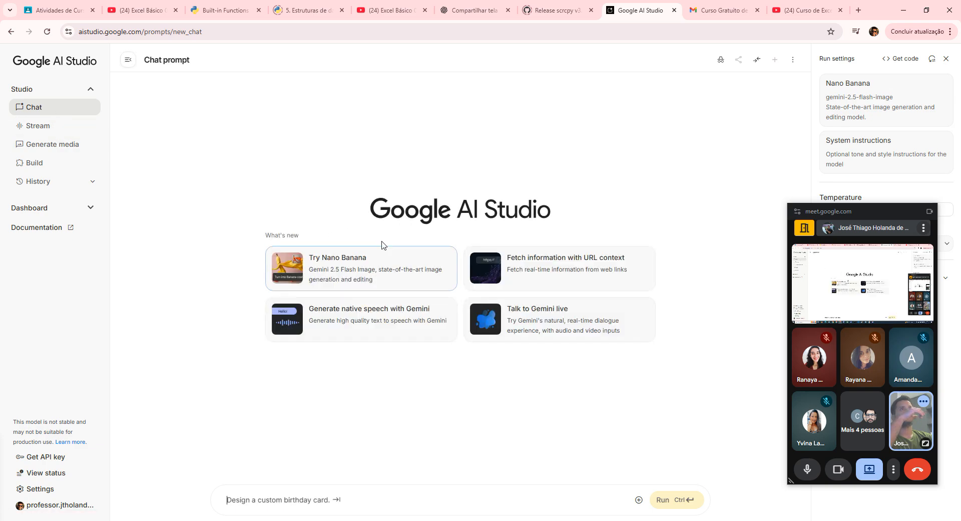
pyautogui.click(57, 116)
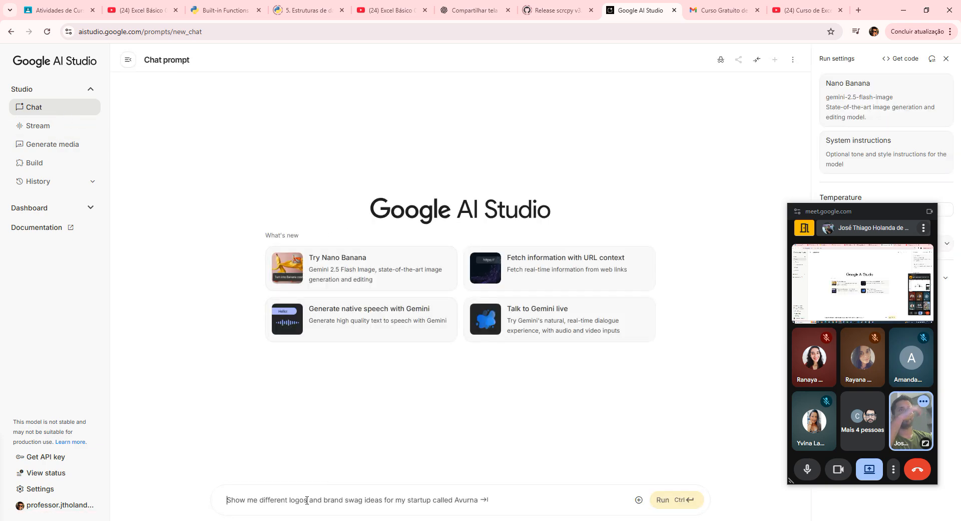
pyautogui.write('como rea')
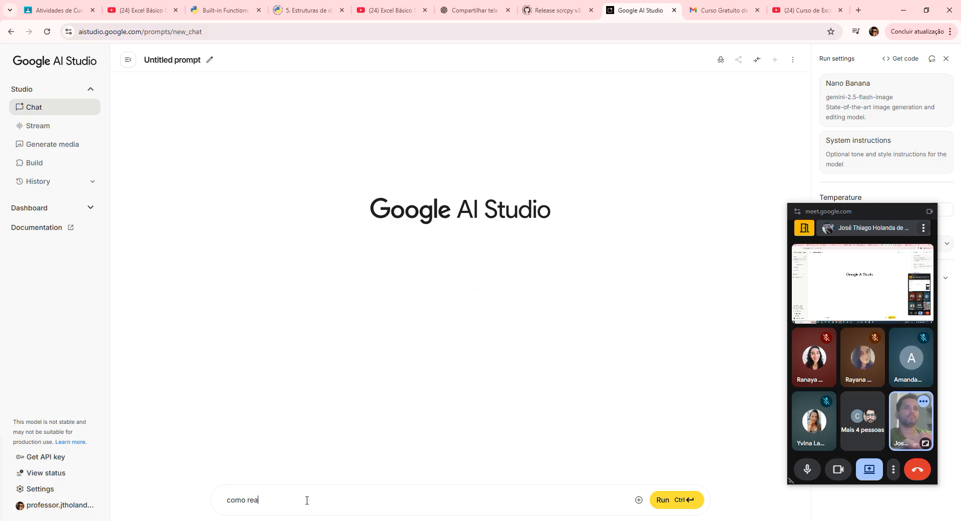
pyautogui.write('lizar soma no ')
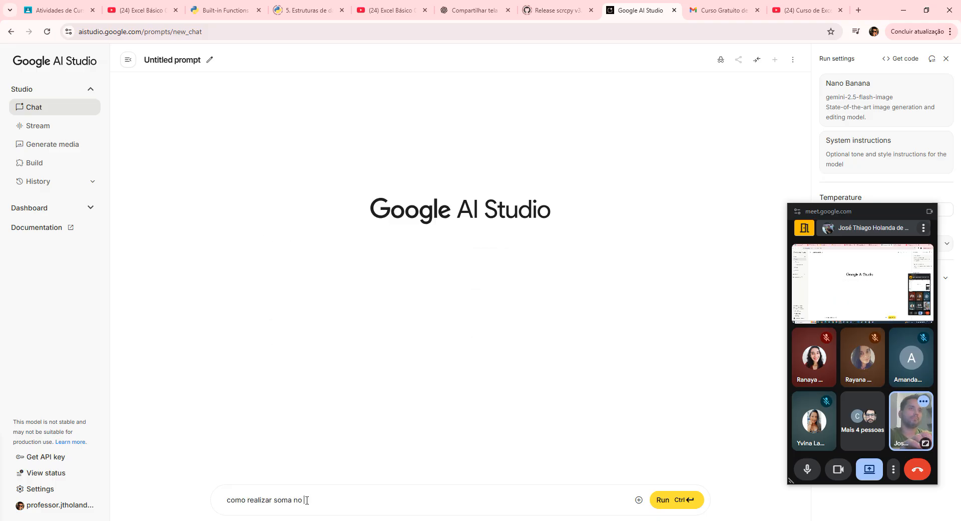
pyautogui.write('excel ?')
pyautogui.press('Return')
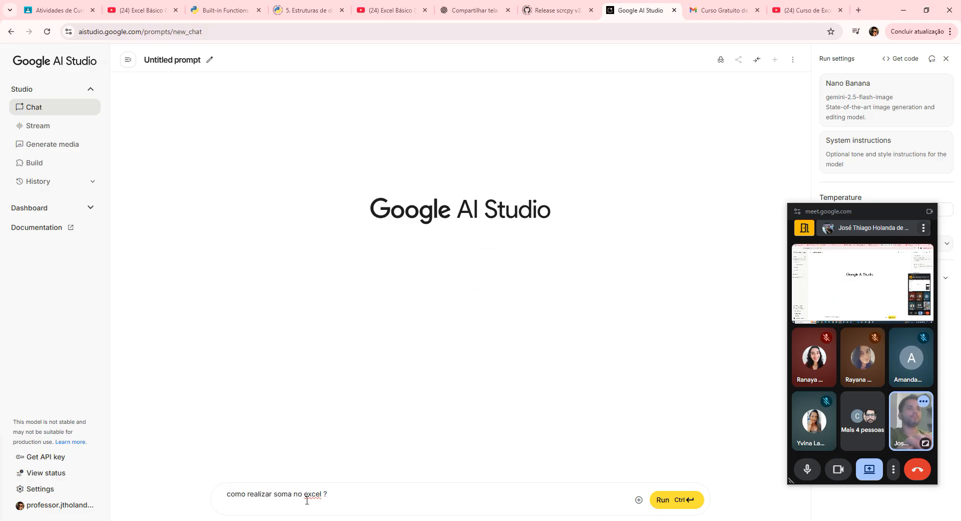
pyautogui.click(679, 507)
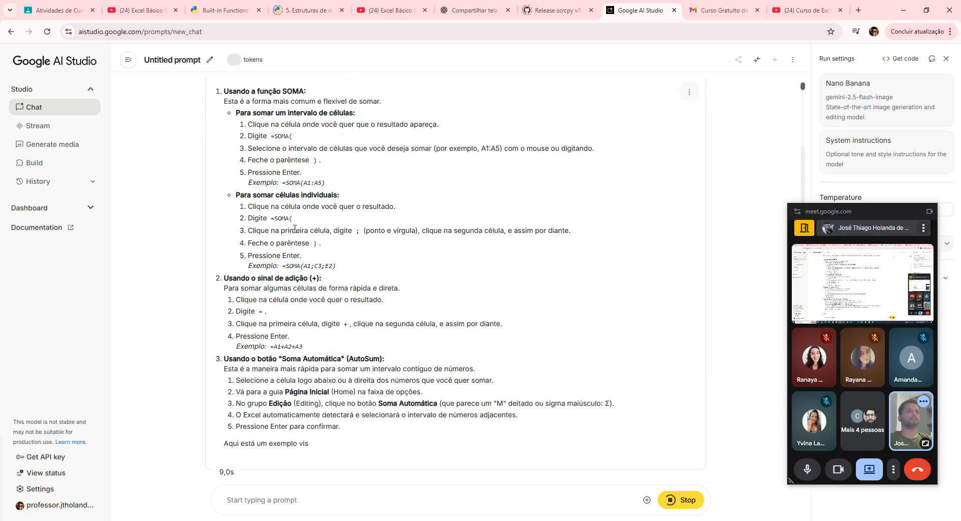
pyautogui.scroll(1, 425, 252)
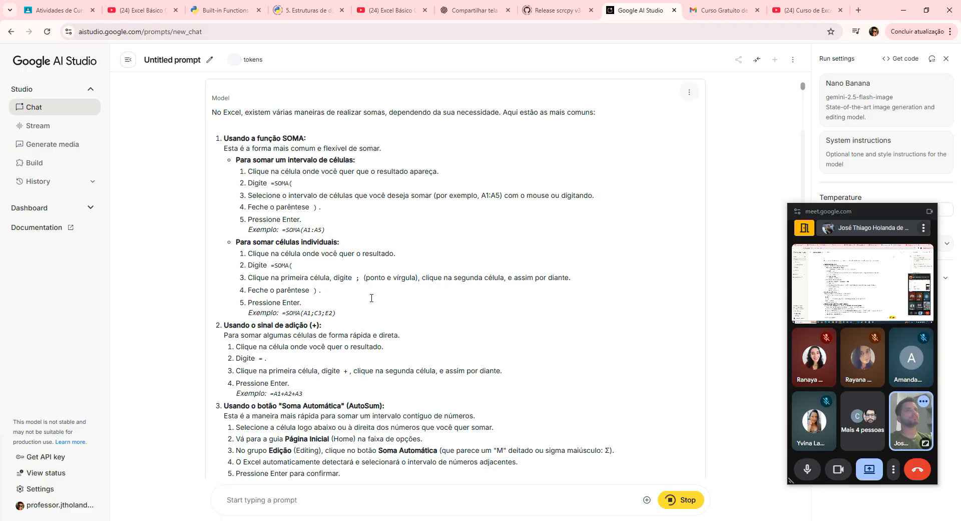
pyautogui.scroll(-1, 371, 297)
pyautogui.scroll(1, 372, 298)
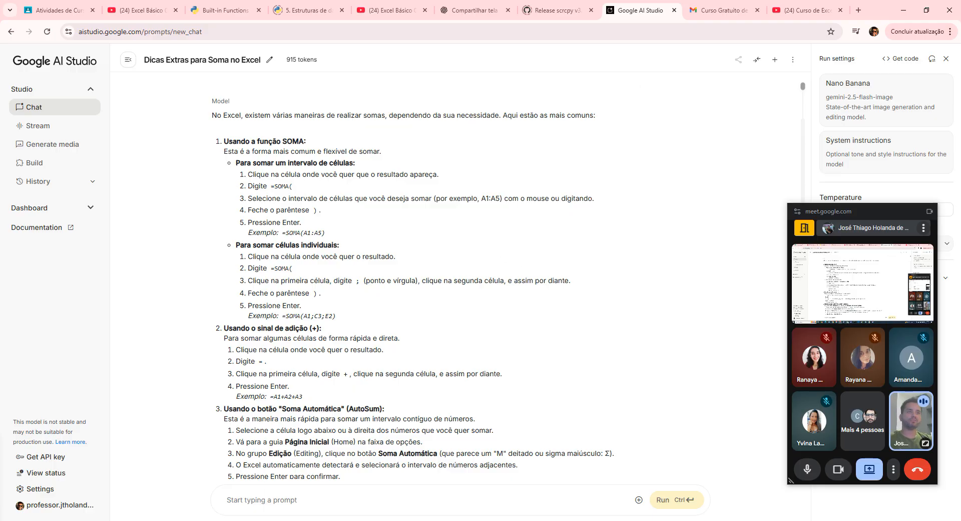
# Switch to the Pasta3 workbook in Excel and clear the total in cell B3
pyautogui.moveTo(377, 520)
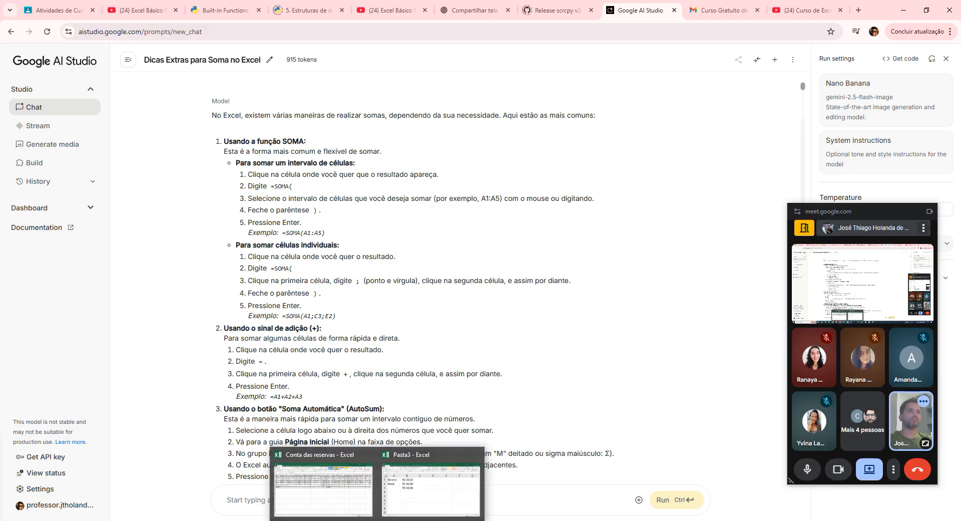
pyautogui.click(453, 491)
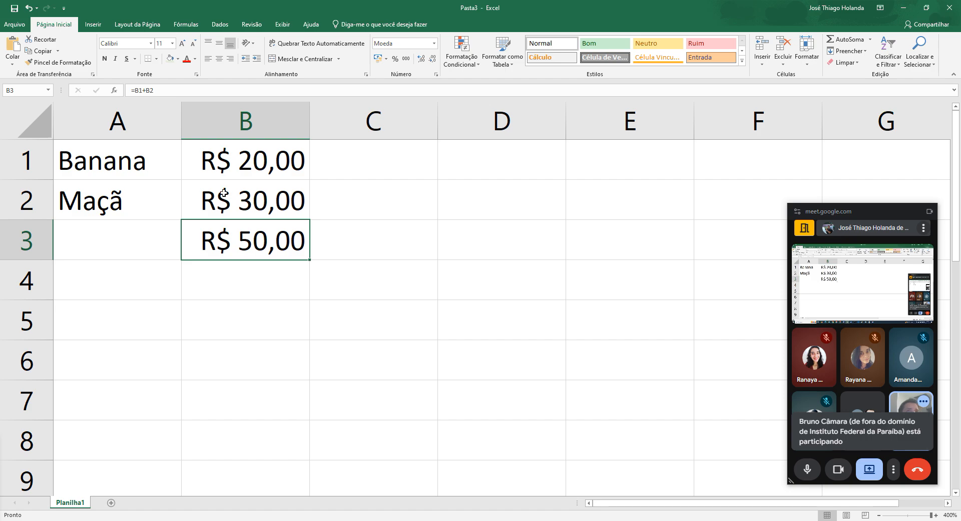
pyautogui.click(132, 241)
pyautogui.click(269, 248)
pyautogui.click(160, 249)
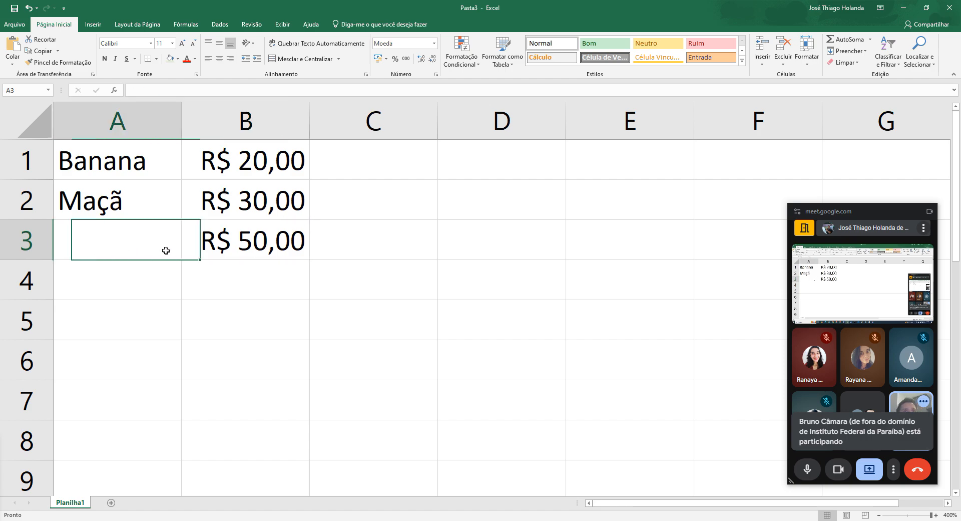
pyautogui.click(235, 250)
pyautogui.click(258, 265)
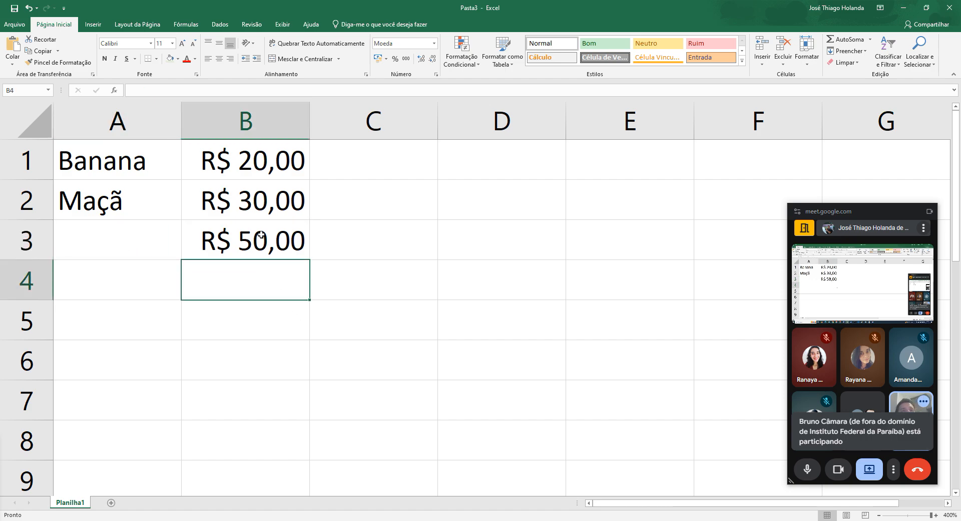
pyautogui.click(297, 251)
pyautogui.press('Delete')
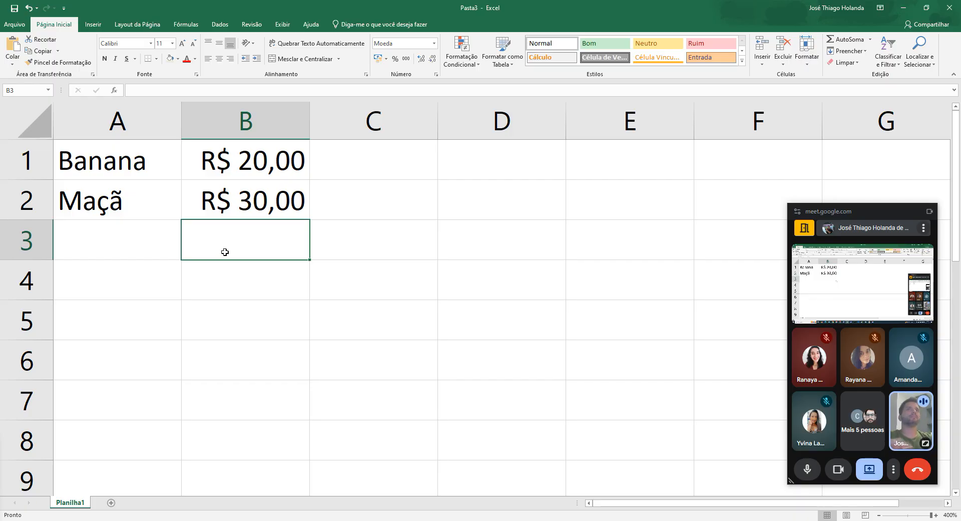
# Add Manga in A3 with a price of 15 in B3
pyautogui.click(107, 236)
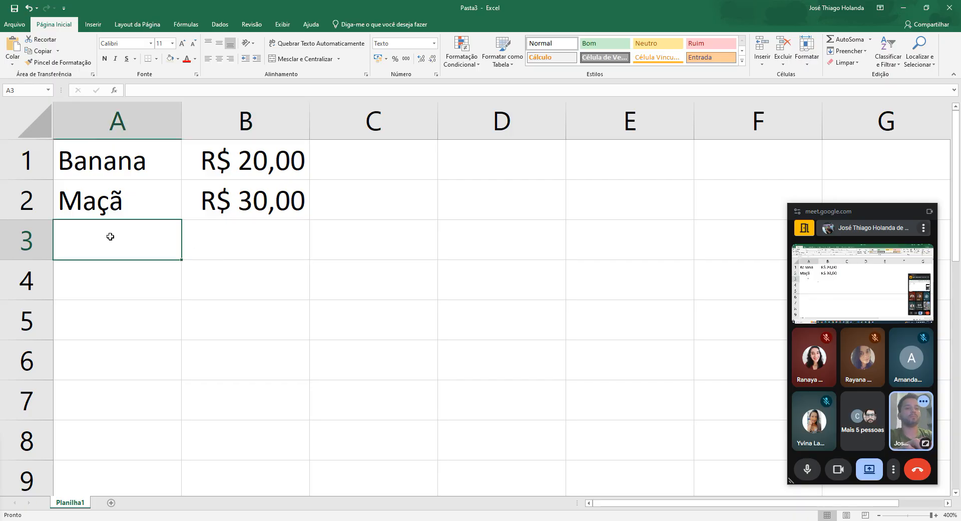
pyautogui.write('Manb')
pyautogui.press('BackSpace')
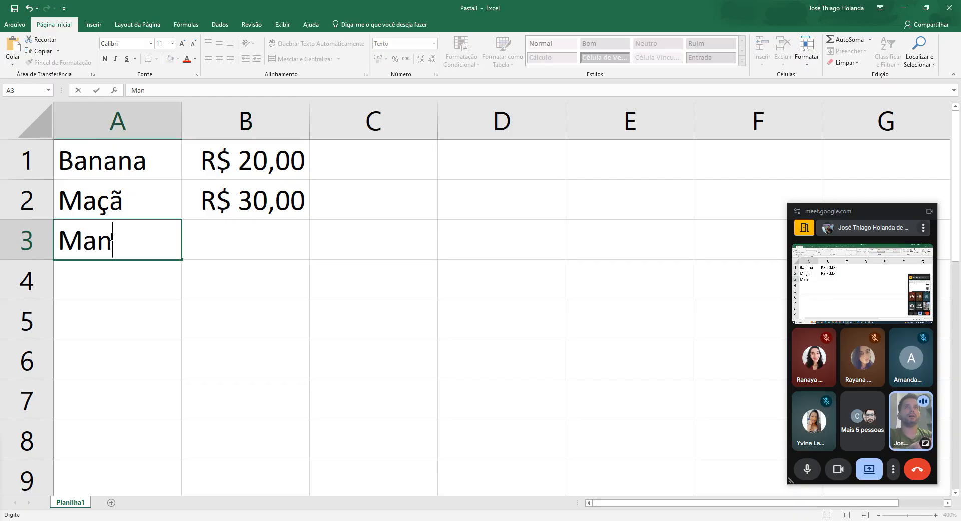
pyautogui.write('ga')
pyautogui.press('Tab')
pyautogui.write('15')
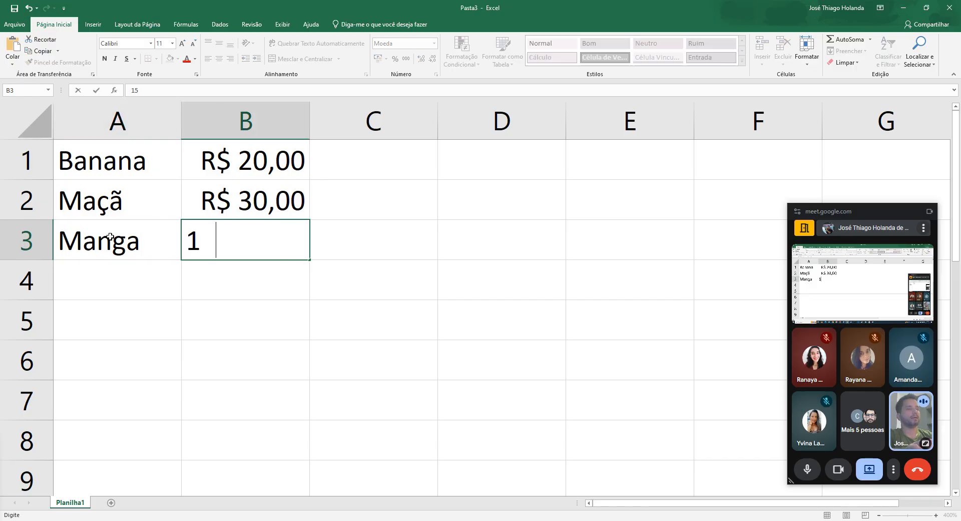
pyautogui.press('Return')
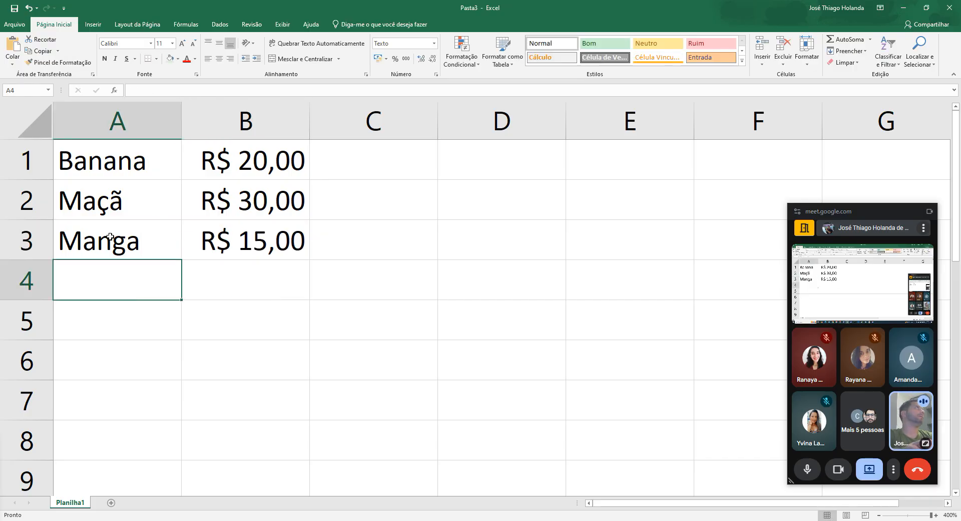
# Add Laranja in A4 with a price of 30 in B4
pyautogui.write('Laranja')
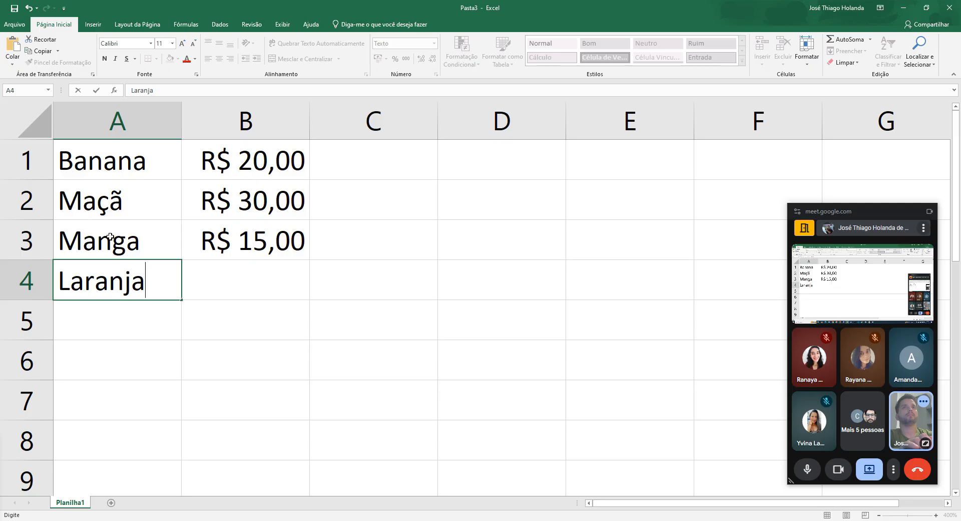
pyautogui.press('Tab')
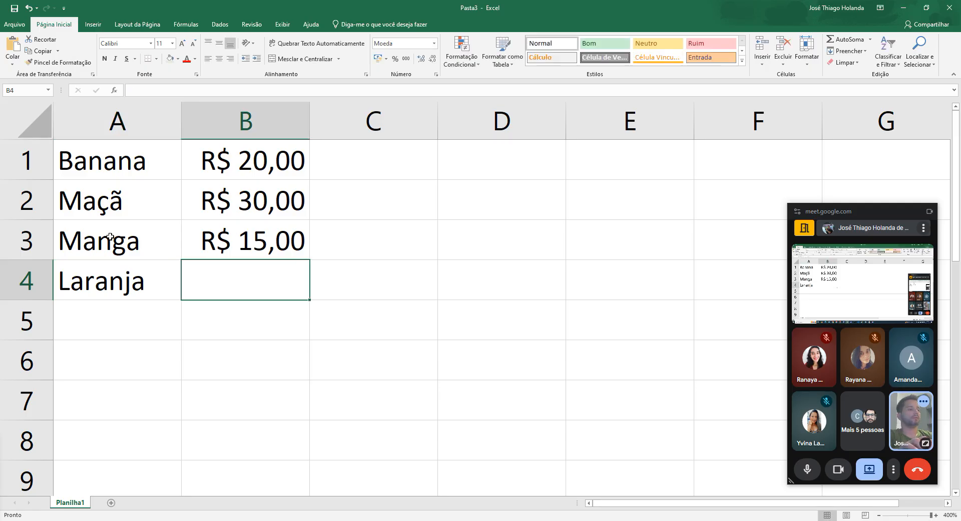
pyautogui.write('30')
pyautogui.press('Return')
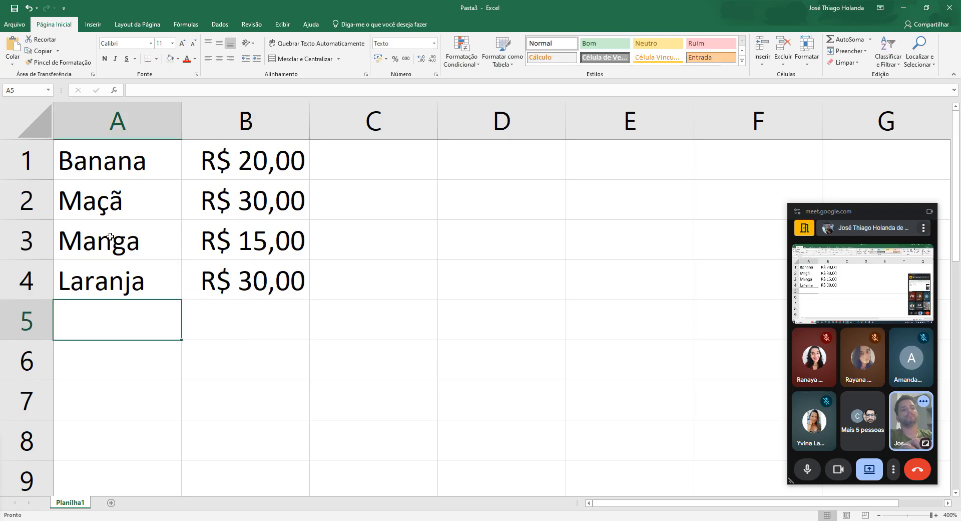
# Add Abacaxi in A5 with a price of 10 in B5
pyautogui.write('Abacaxi')
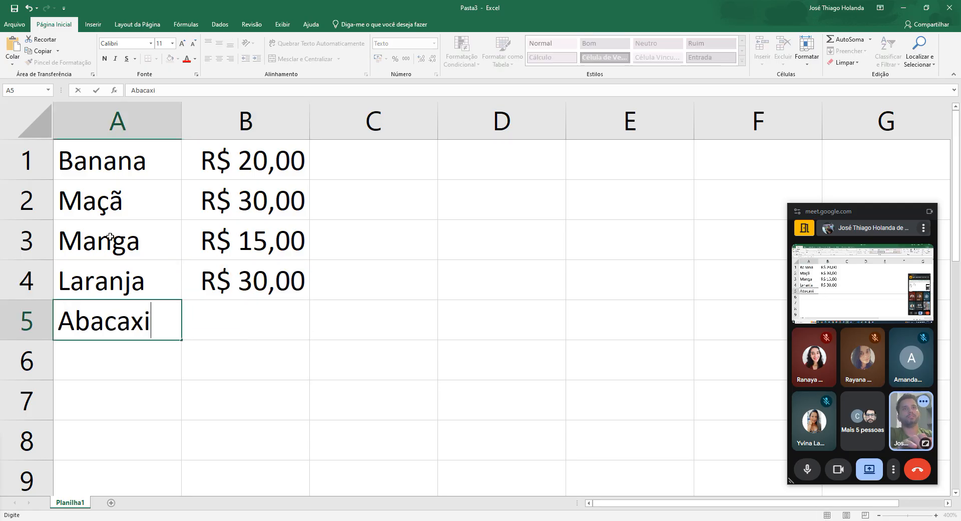
pyautogui.press('Return')
pyautogui.press('Up')
pyautogui.press('Right')
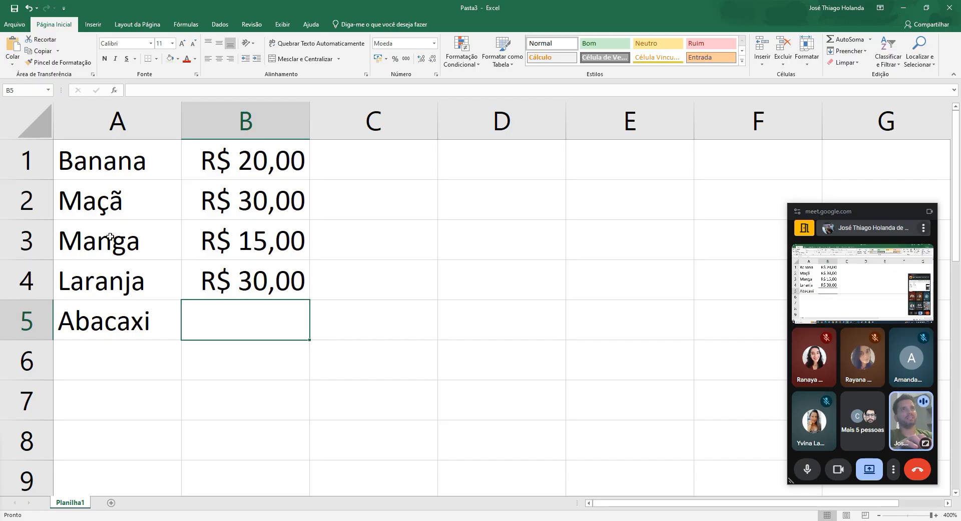
pyautogui.write('10')
pyautogui.press('Return')
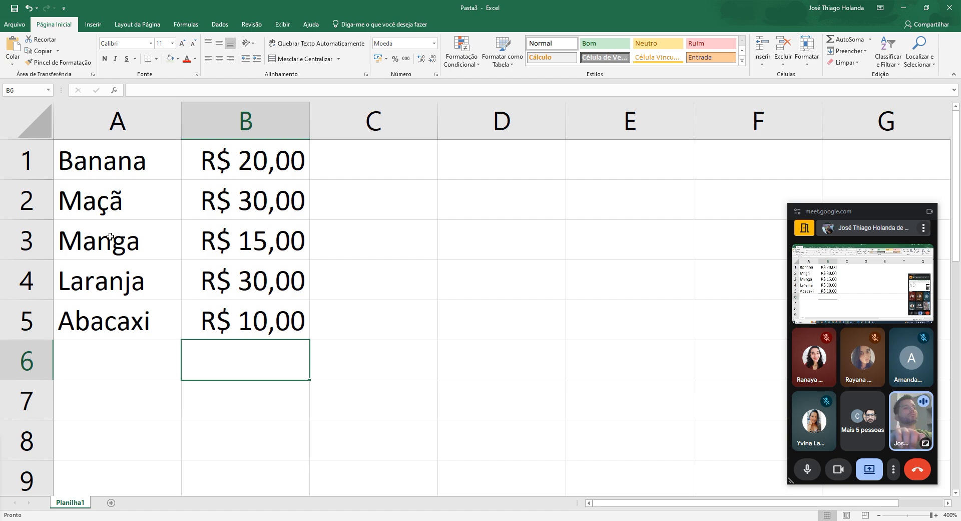
# Add up the five prices in B6 with the formula =B1+B2+B3+B4+B5
pyautogui.write('=')
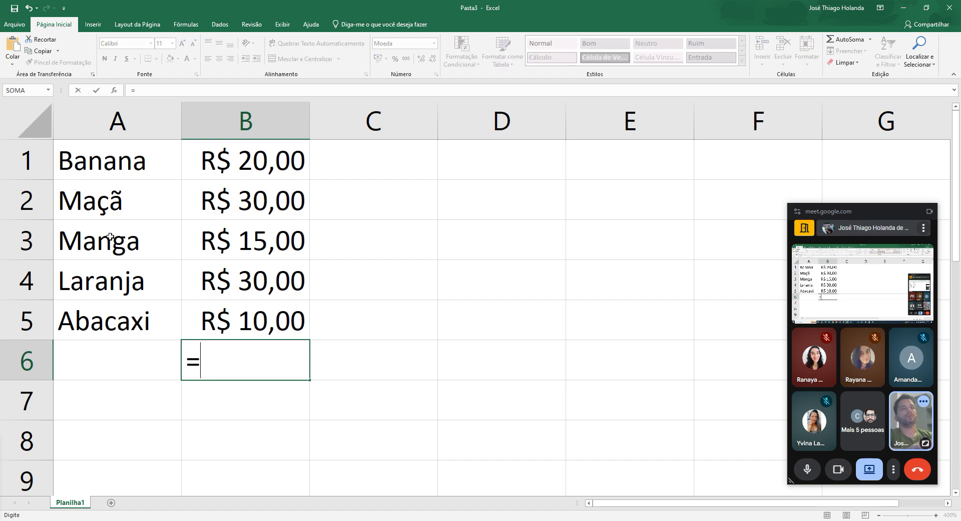
pyautogui.click(249, 160)
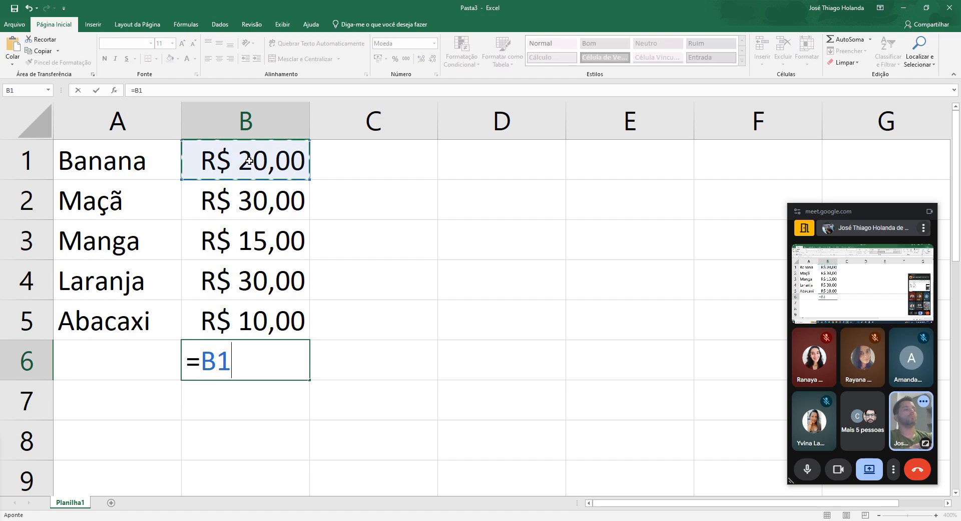
pyautogui.write('+')
pyautogui.click(283, 198)
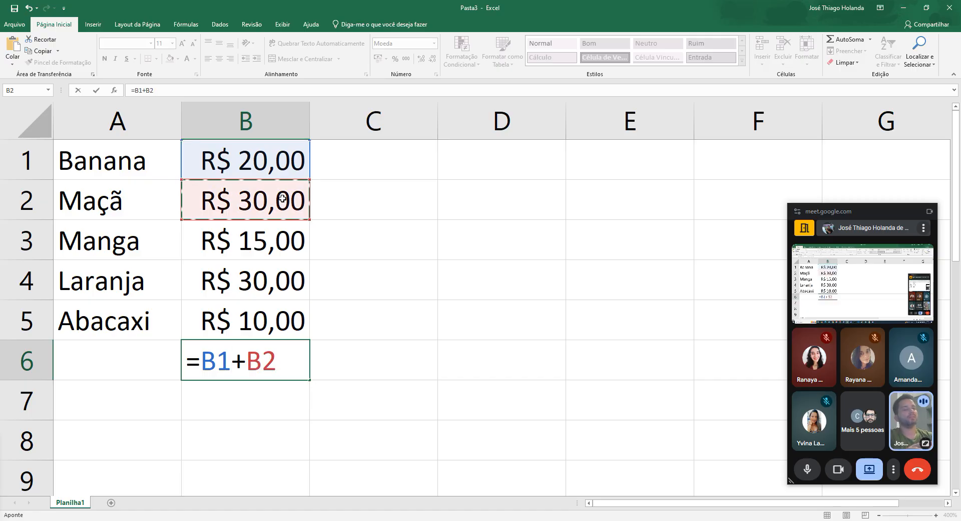
pyautogui.write('+')
pyautogui.click(275, 228)
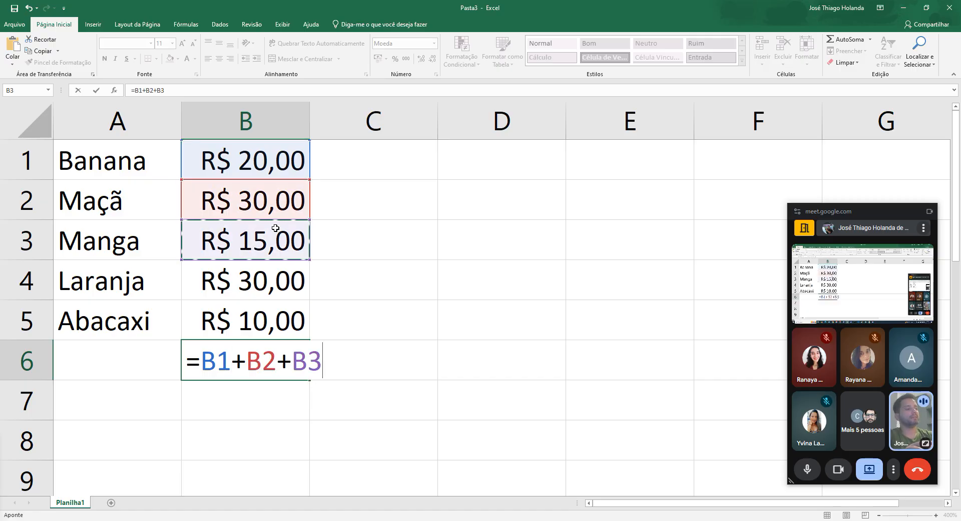
pyautogui.write('+')
pyautogui.click(251, 296)
pyautogui.write('+')
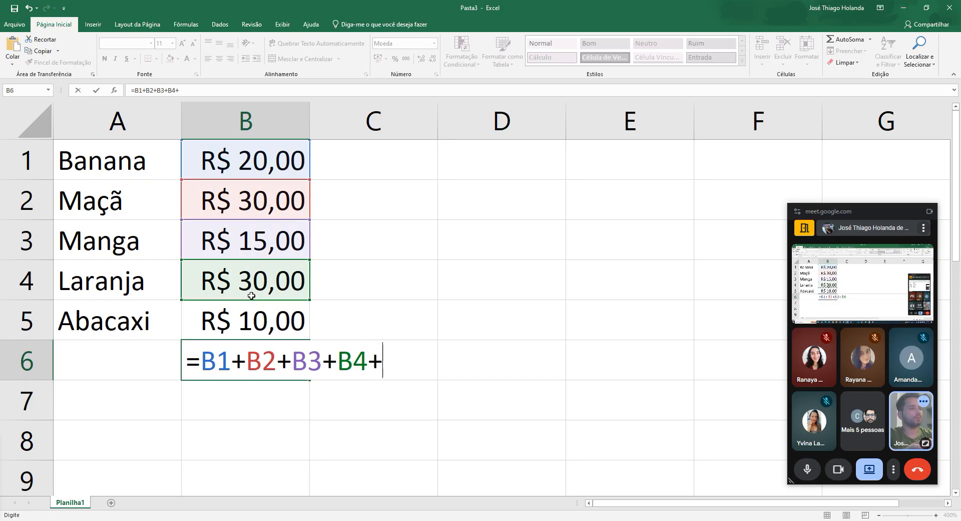
pyautogui.click(250, 324)
pyautogui.press('Return')
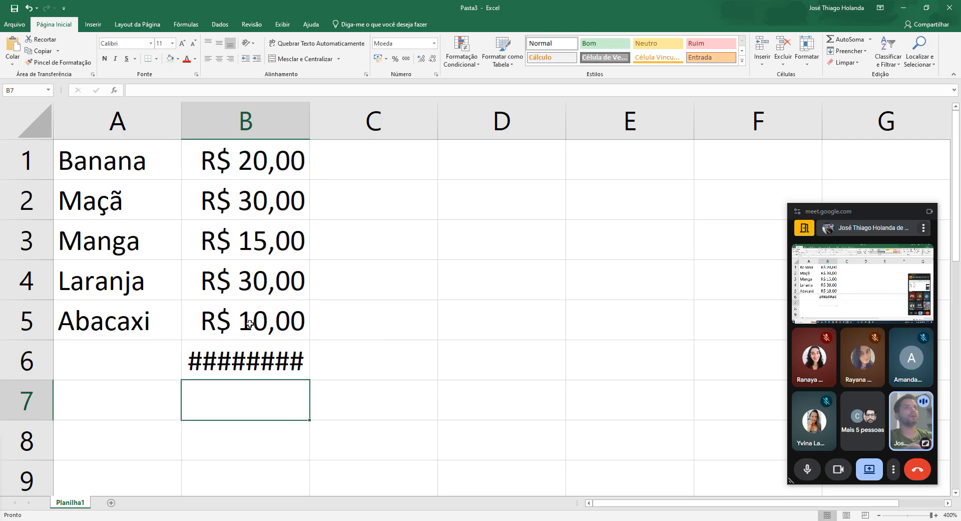
# Widen column B enough to show the whole total, and delete the addition formula from B6
pyautogui.press('Up')
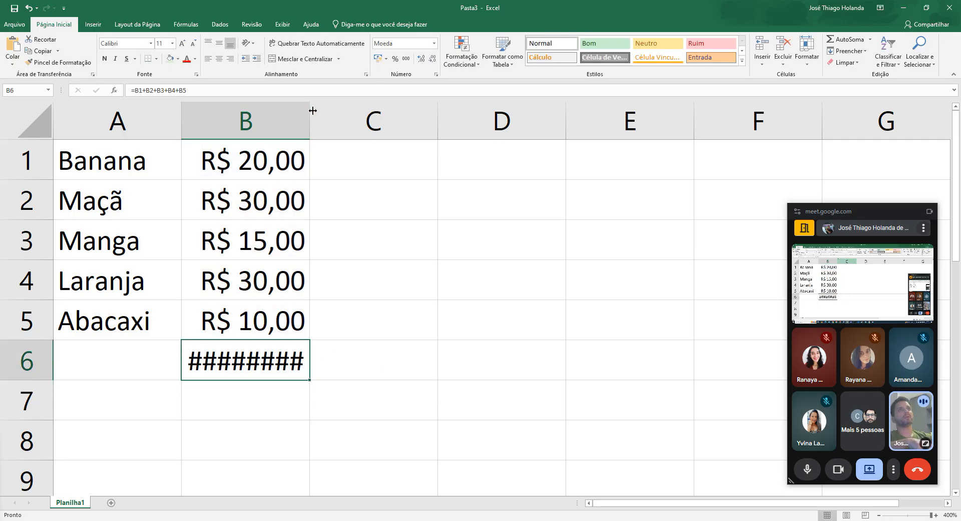
pyautogui.moveTo(311, 111); pyautogui.dragTo(367, 111)
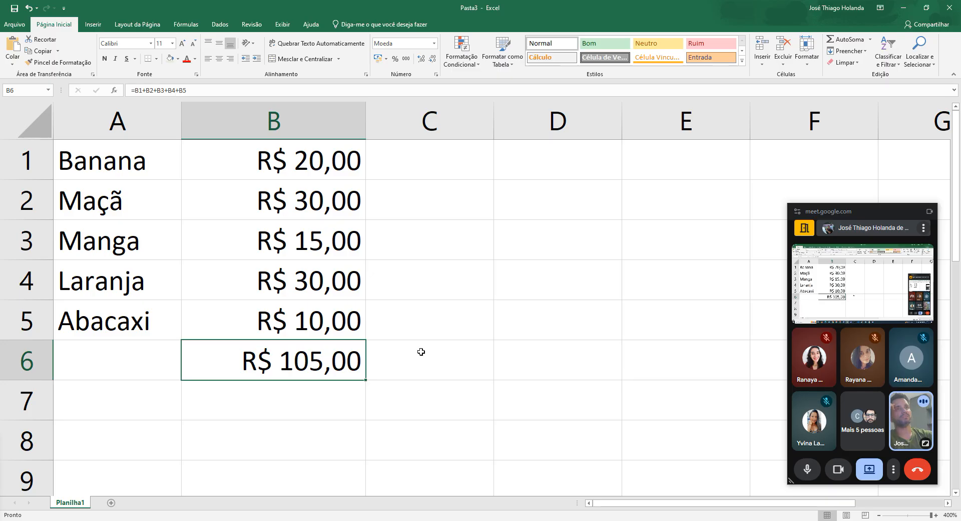
pyautogui.press('Delete')
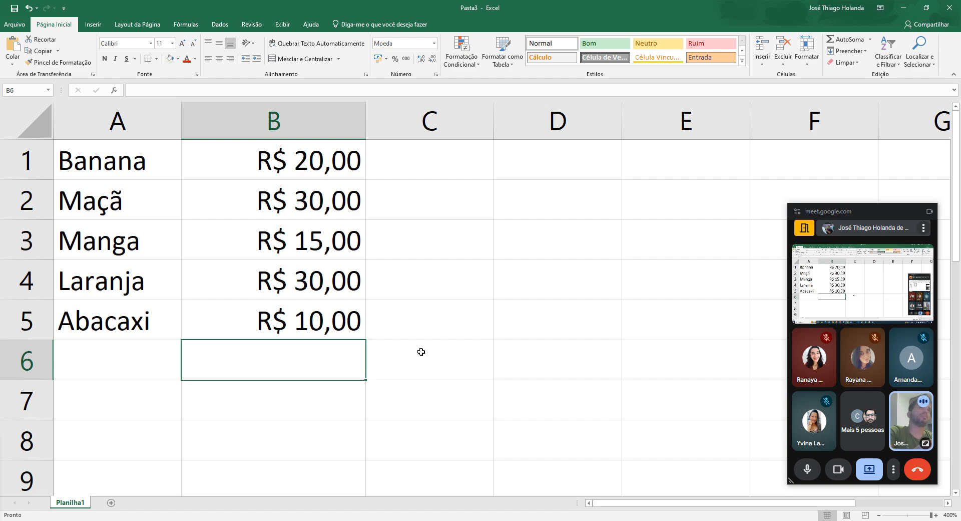
# Enter the formula =soma(b1;b2;b3;b4;b5) in B6 to total the individual price cells
pyautogui.write('=')
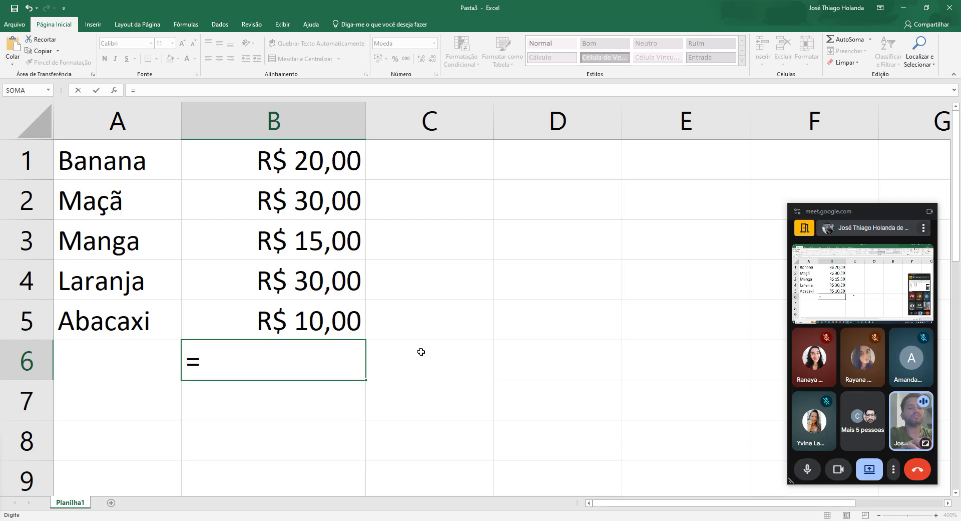
pyautogui.write('soma')
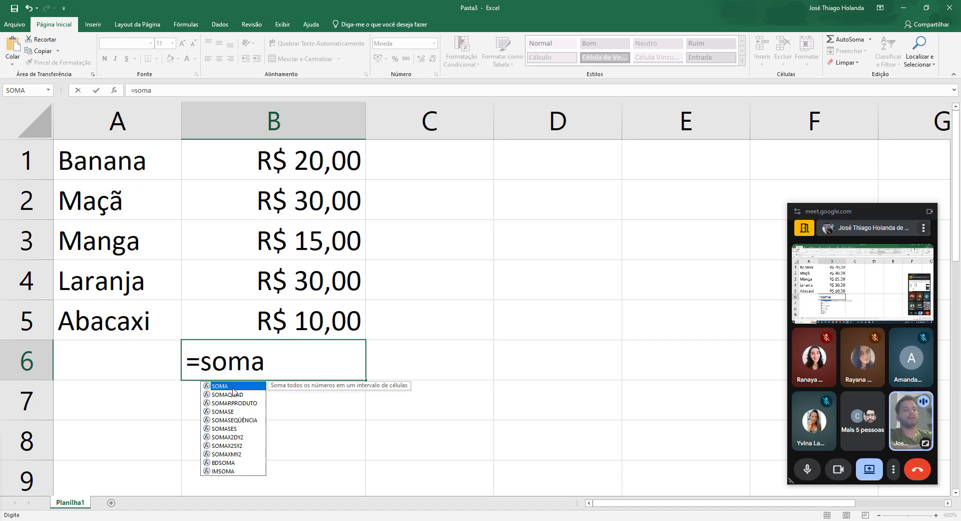
pyautogui.write('(')
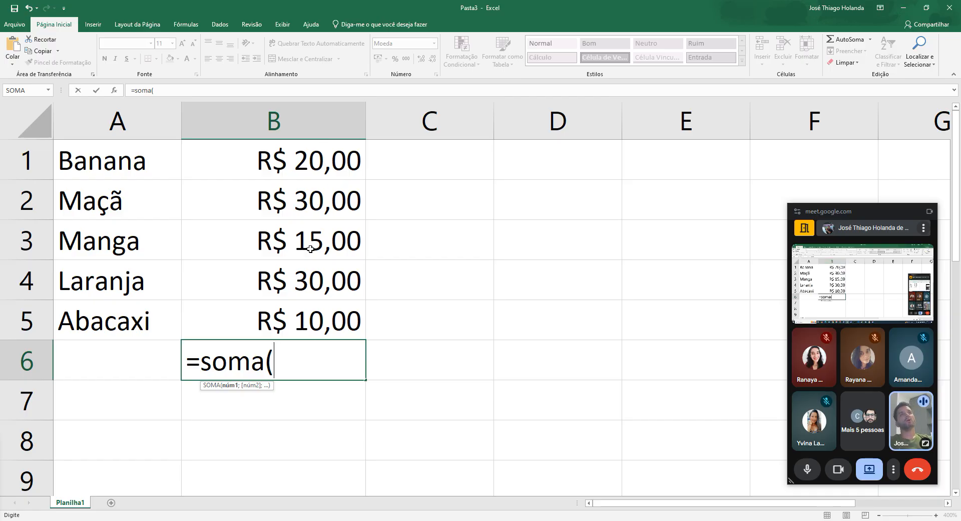
pyautogui.write('b1')
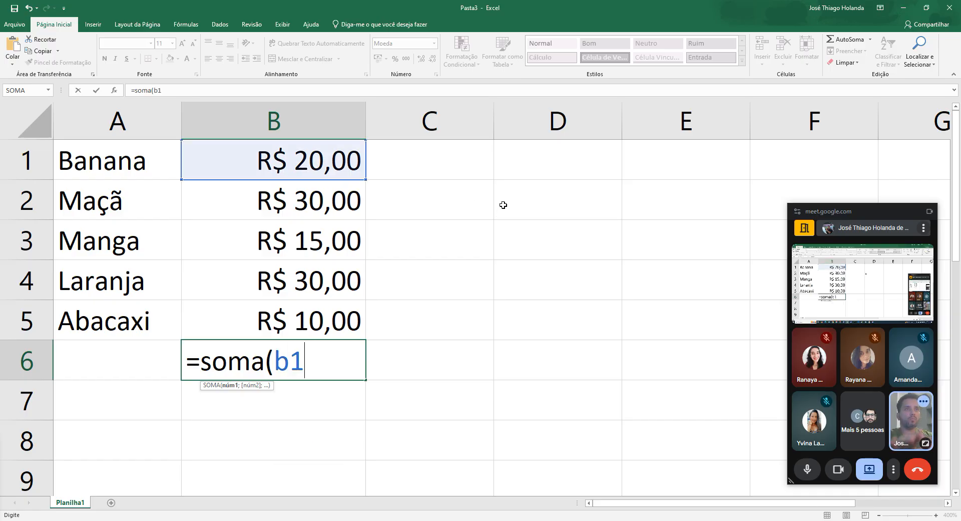
pyautogui.write(';')
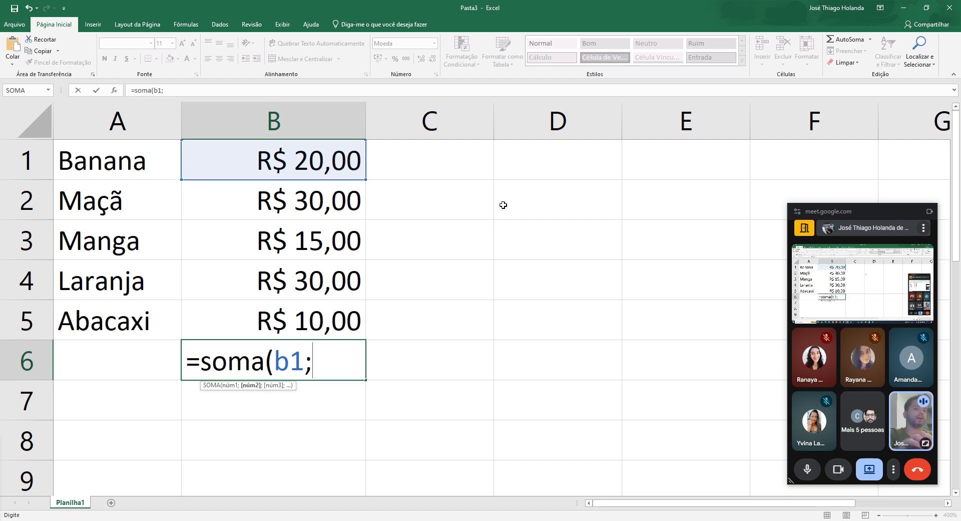
pyautogui.write('b2;b')
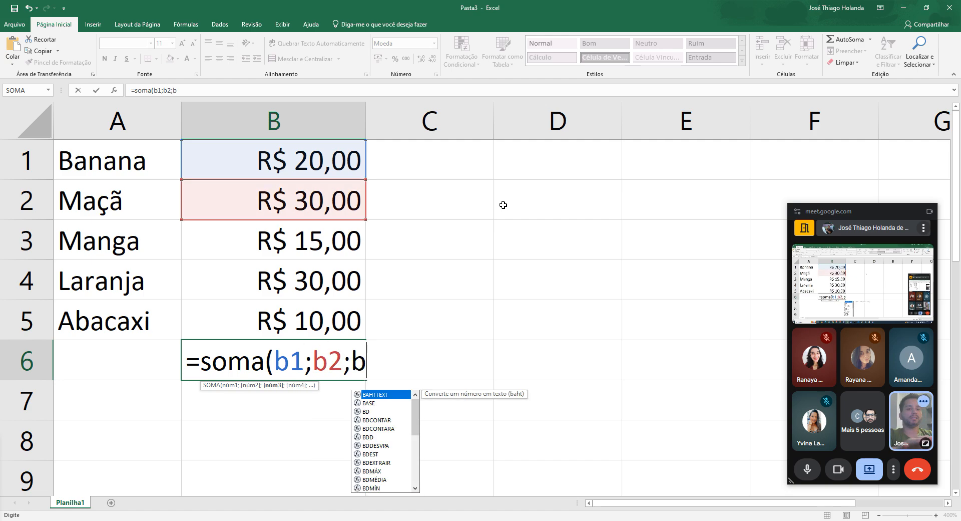
pyautogui.write('3;b4;b5')
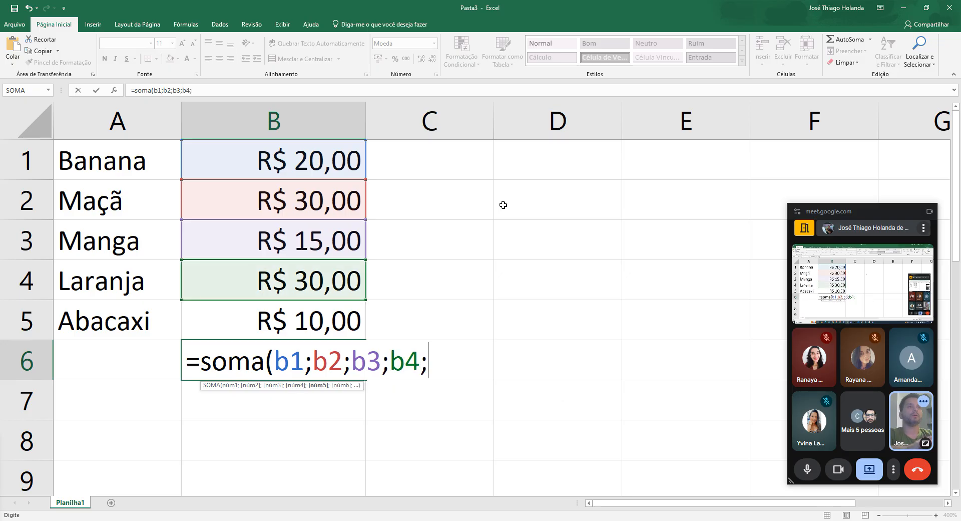
pyautogui.write(')')
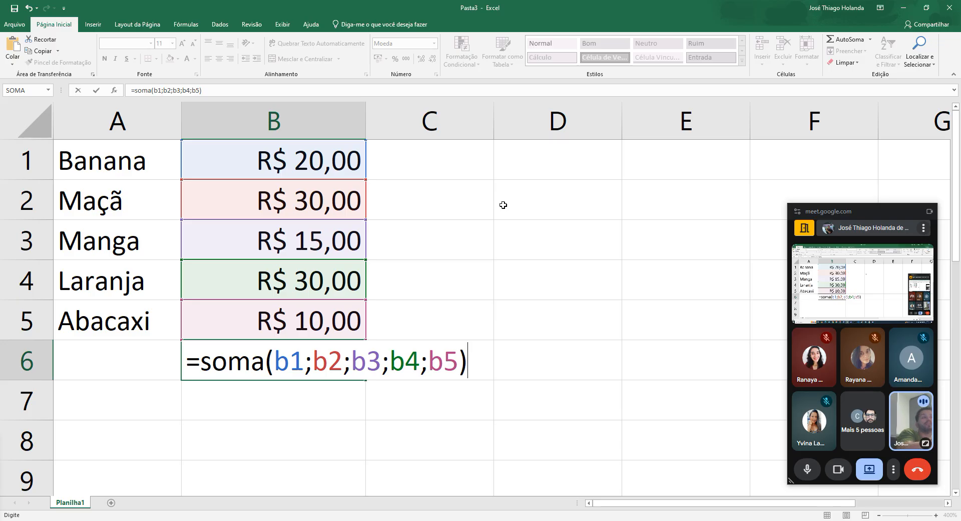
pyautogui.press('Return')
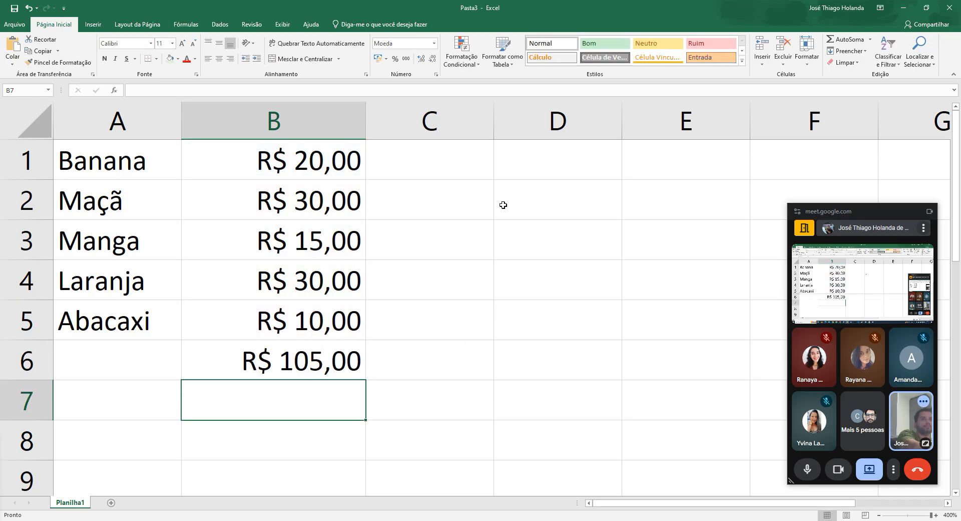
# Replace the individual cell references in B6's SOMA formula with the range b1:b5
pyautogui.press('Up')
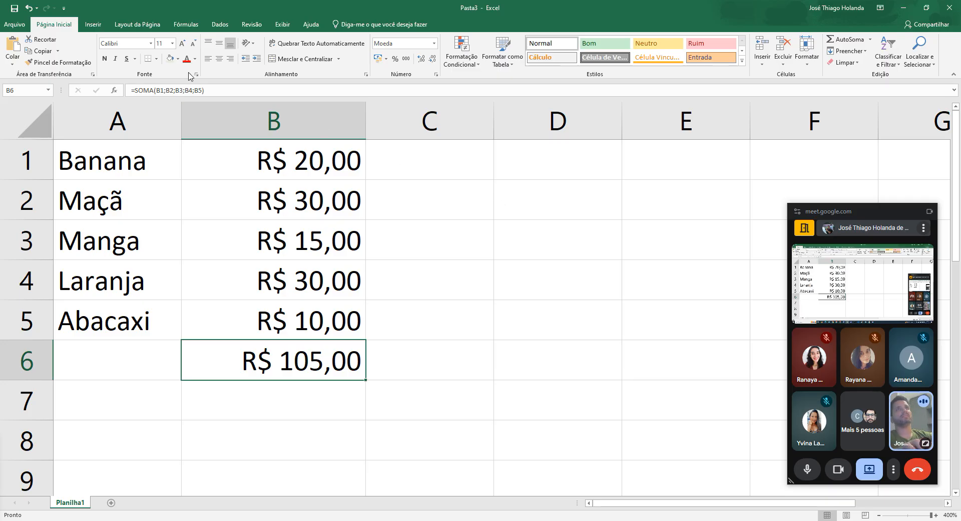
pyautogui.press('F2')
pyautogui.press('Left')
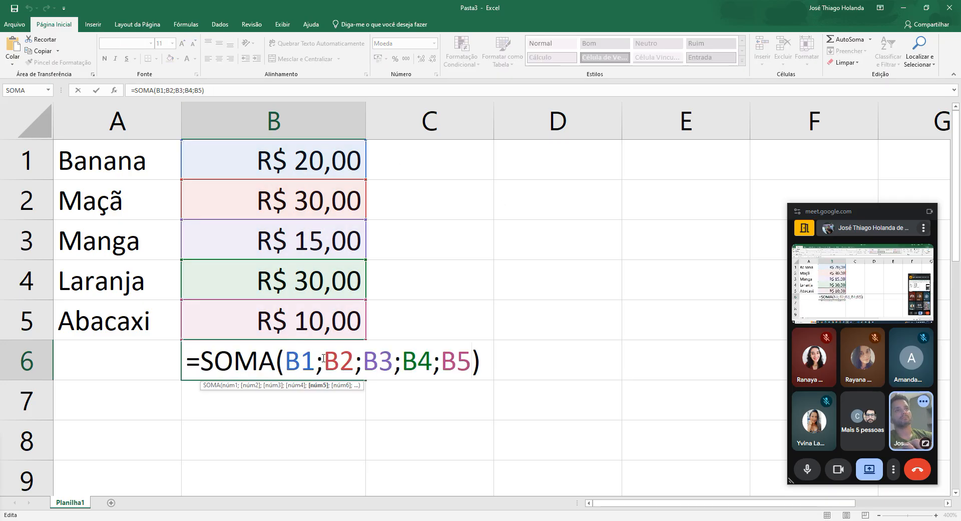
pyautogui.press('BackSpace')
pyautogui.press('BackSpace')
pyautogui.press('BackSpace')
pyautogui.press('BackSpace')
pyautogui.press('BackSpace')
pyautogui.press('BackSpace')
pyautogui.press('BackSpace')
pyautogui.press('BackSpace')
pyautogui.press('BackSpace')
pyautogui.press('BackSpace')
pyautogui.press('BackSpace')
pyautogui.press('BackSpace')
pyautogui.press('BackSpace')
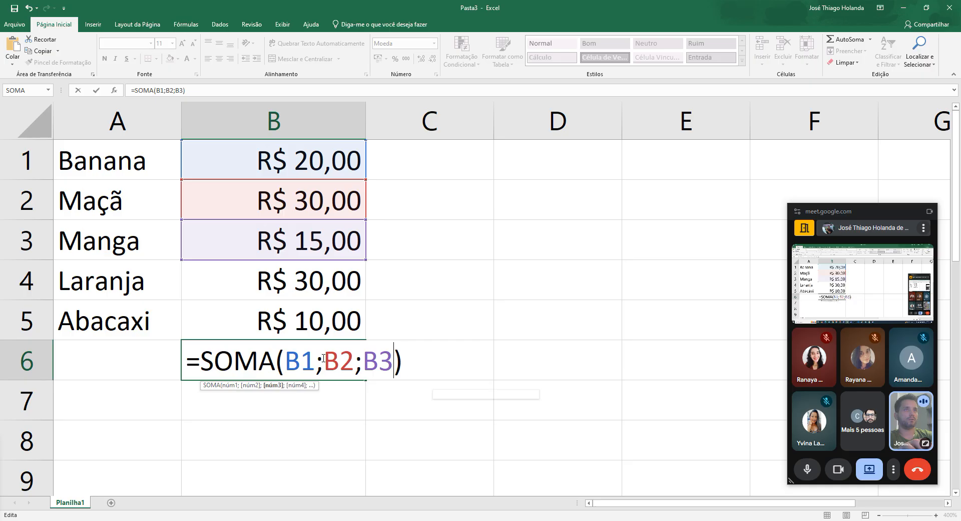
pyautogui.press('BackSpace')
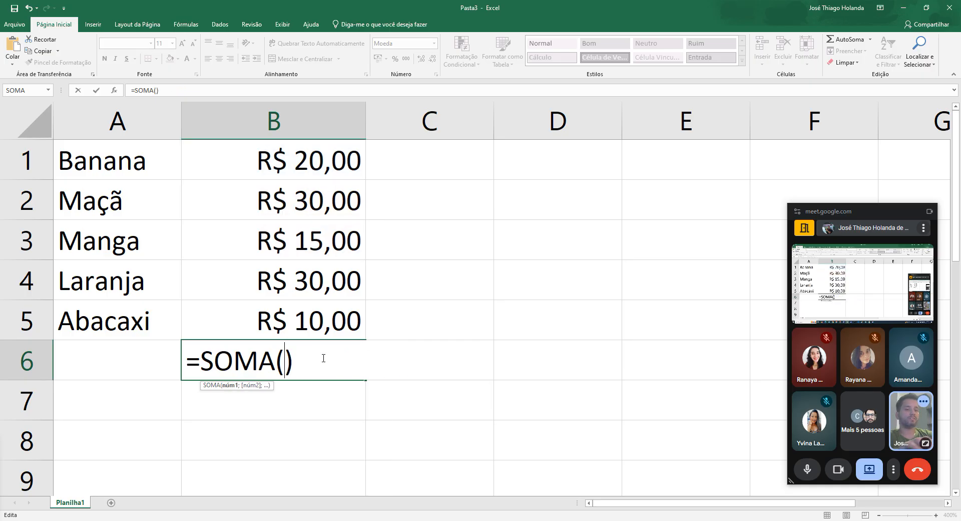
pyautogui.write('b1')
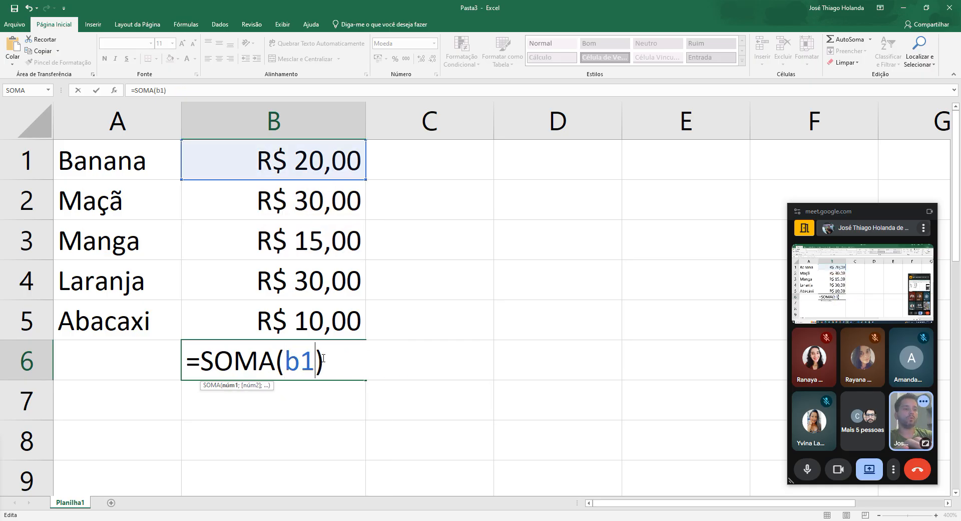
pyautogui.write(':b5')
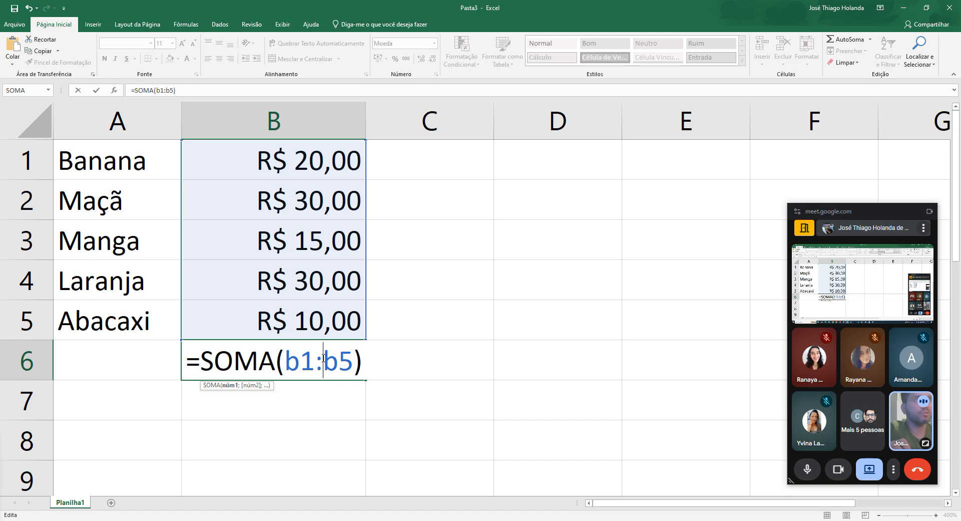
# Swap the colon in B6's formula for a semicolon, restore the colon, and enter the formula as =SOMA(b1:b5)
pyautogui.hotkey('shift', 'Left')
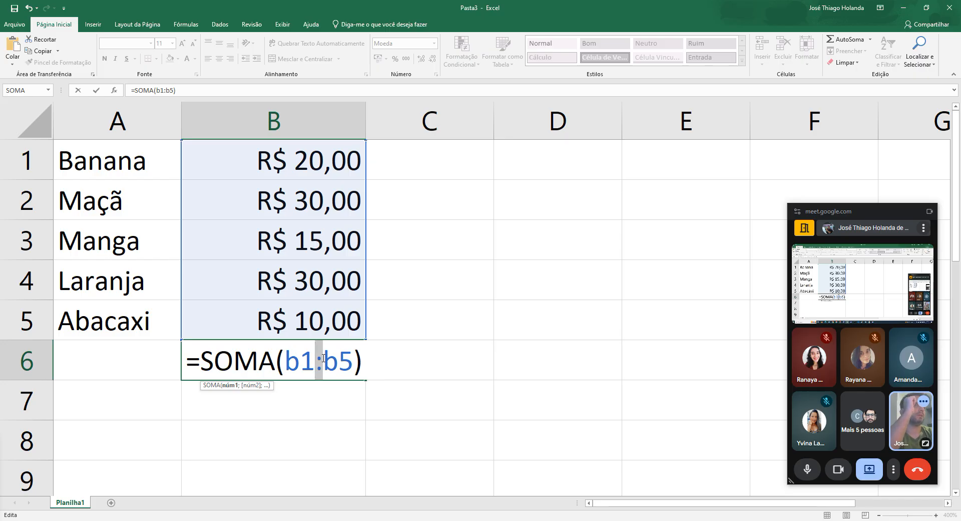
pyautogui.write(';')
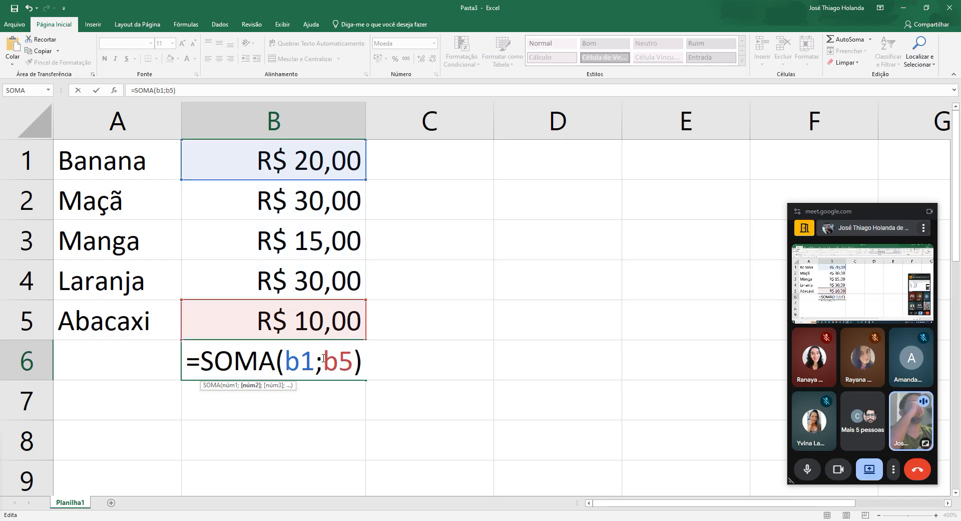
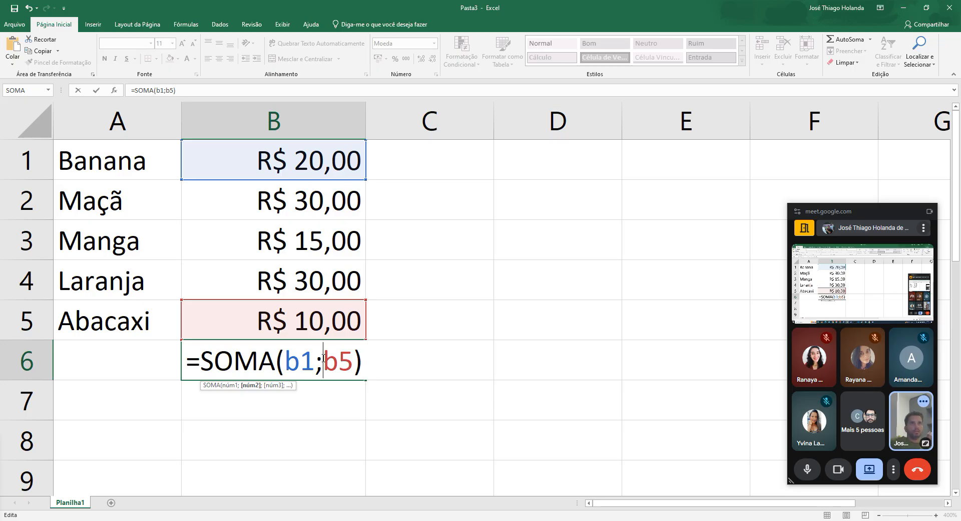
pyautogui.press('BackSpace')
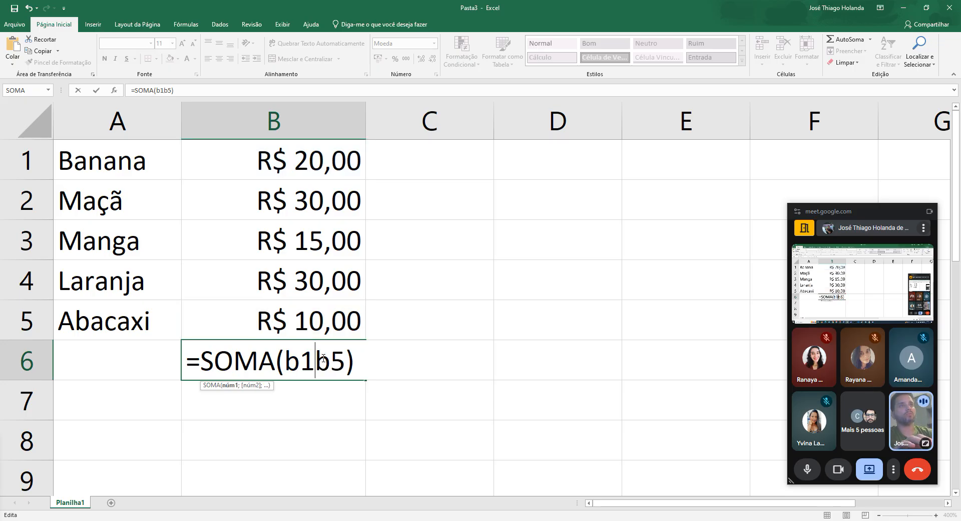
pyautogui.write(':')
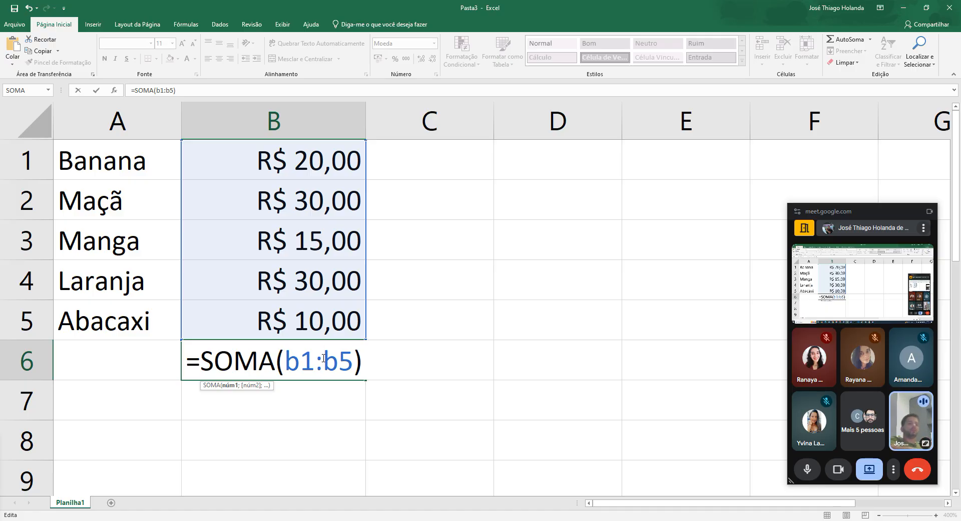
pyautogui.press('Return')
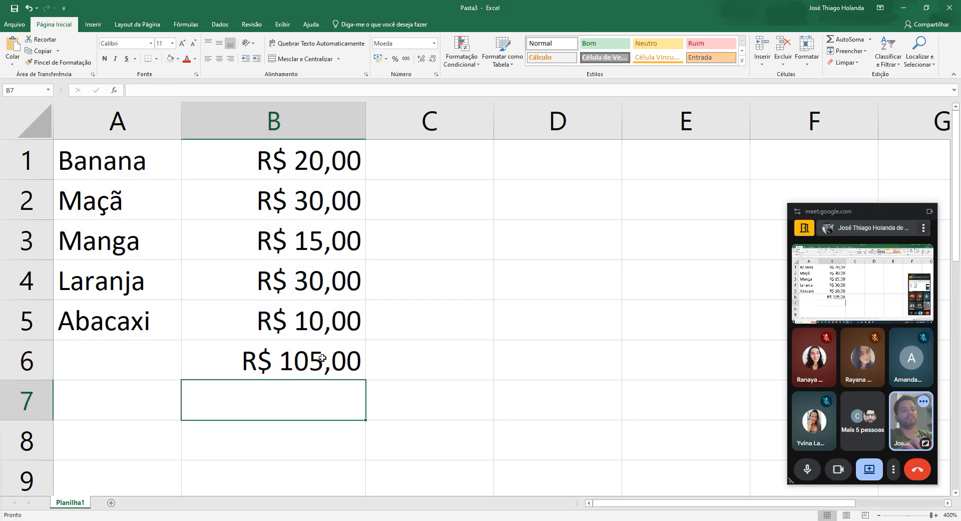
# Calculate the average of the five prices in B7 with the formula =média(b1:b5)
pyautogui.write('=médi')
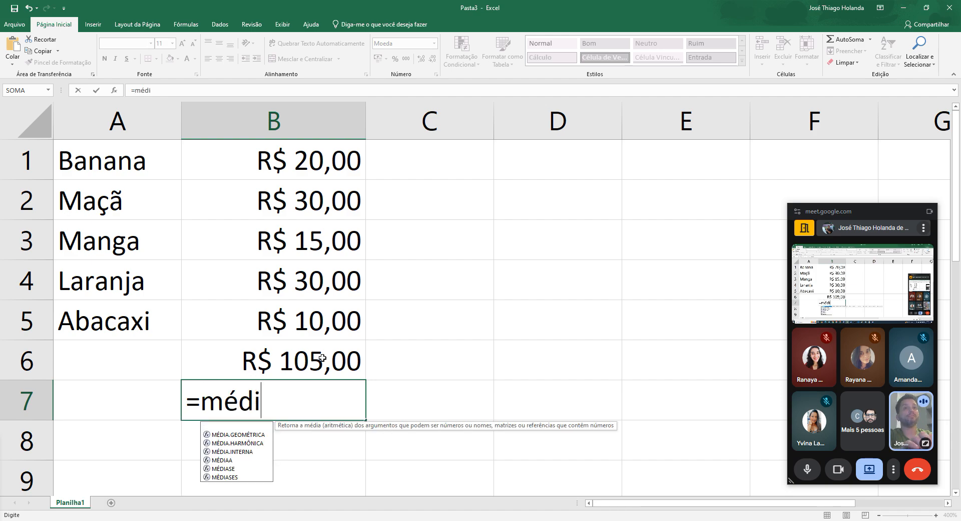
pyautogui.write('a')
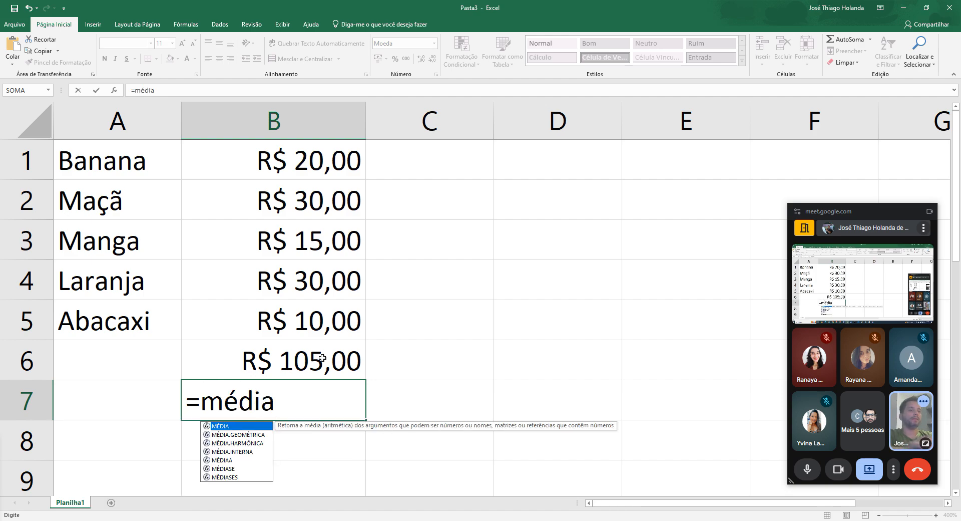
pyautogui.write('(')
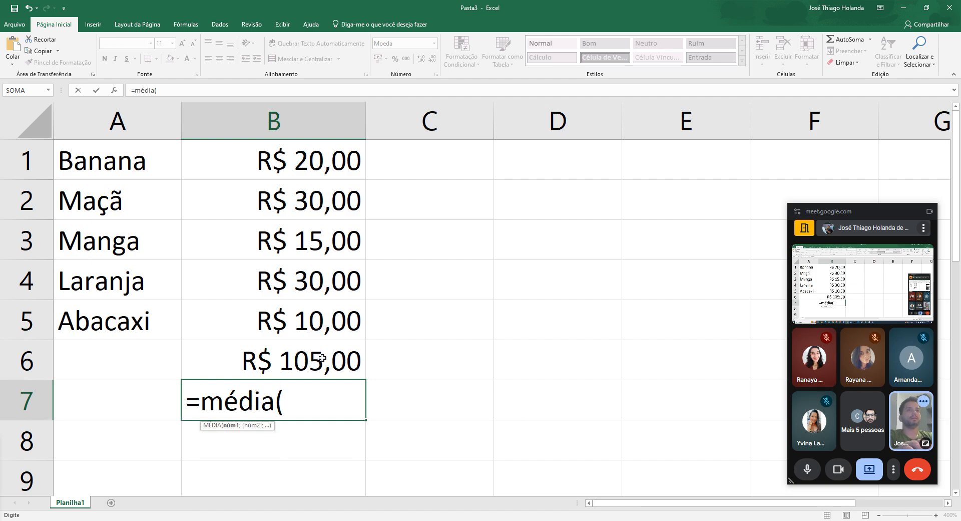
pyautogui.write('b')
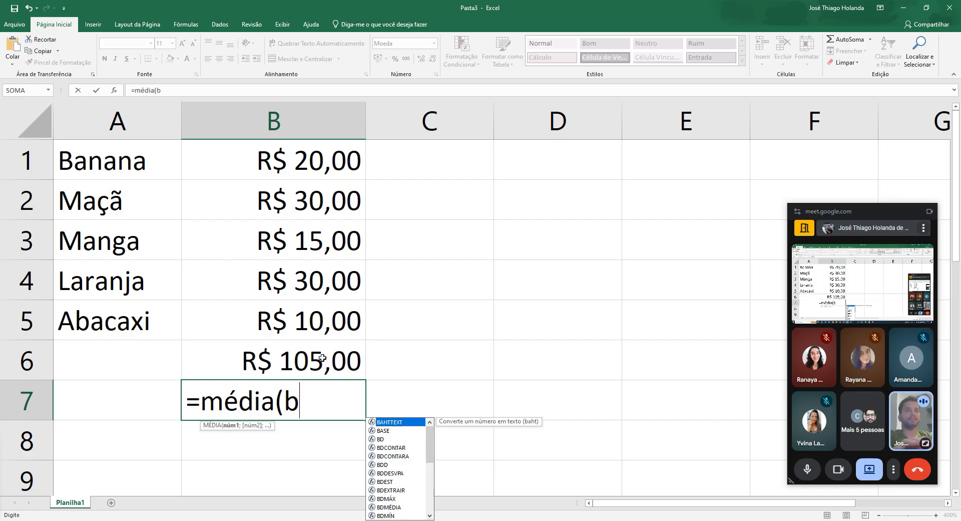
pyautogui.write('1:b')
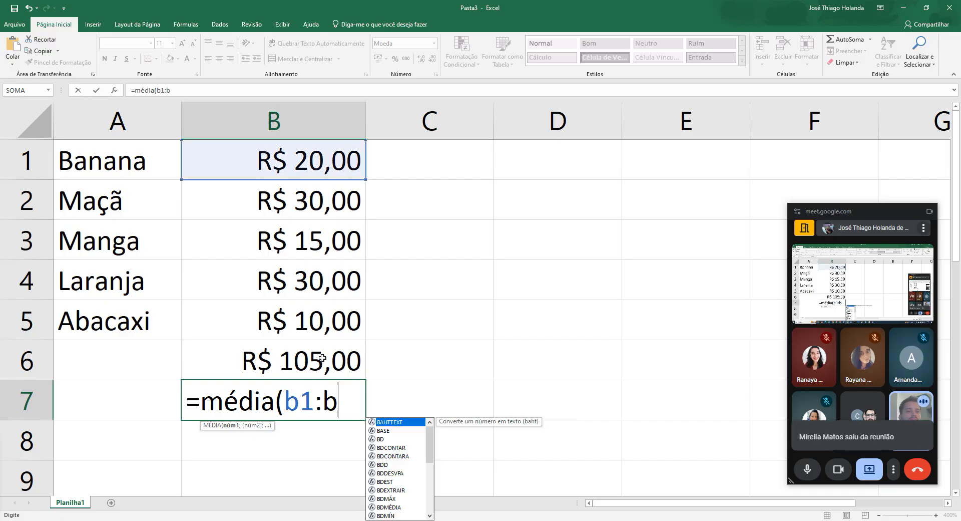
pyautogui.write('5)')
pyautogui.press('Return')
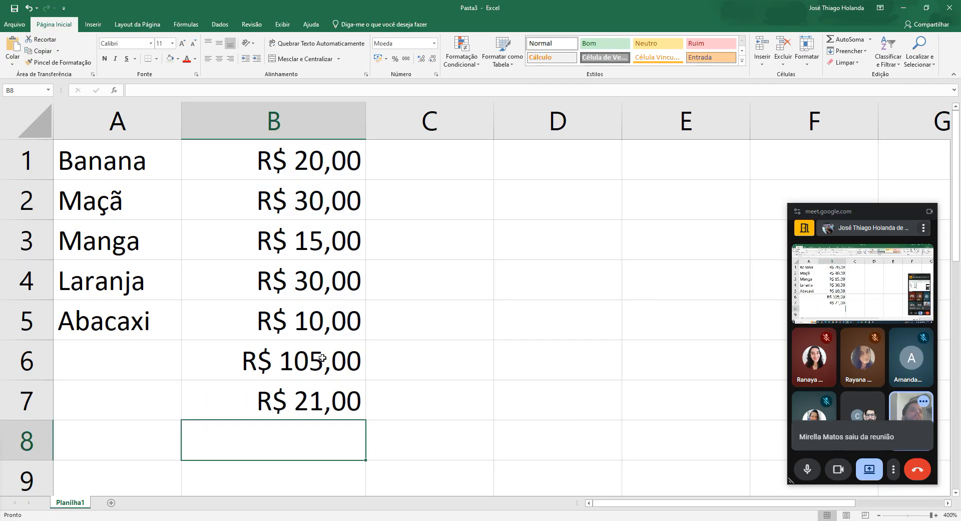
# Select the price cells above the total to review the values covered by the average, and return to B7
pyautogui.press('Up')
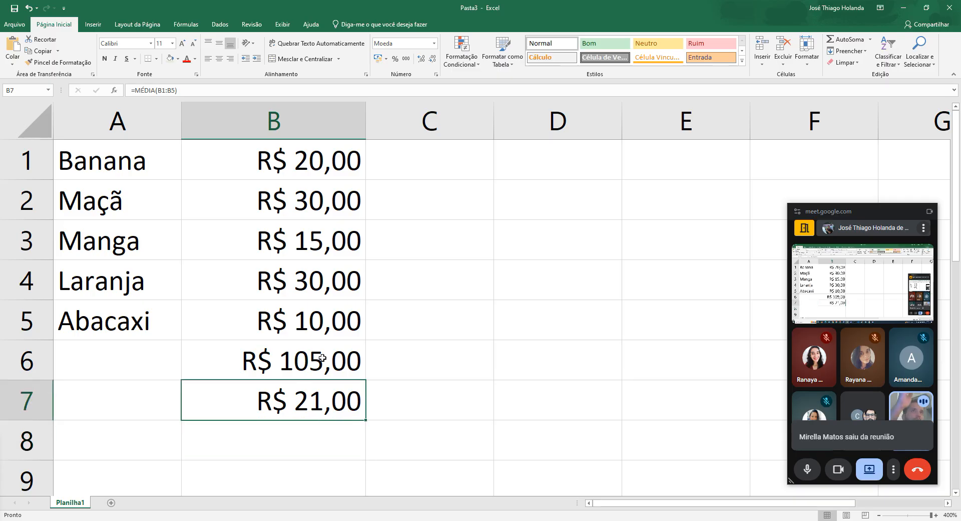
pyautogui.press('Up')
pyautogui.press('Up')
pyautogui.hotkey('shift', 'Up')
pyautogui.hotkey('shift', 'Up')
pyautogui.hotkey('shift', 'Up')
pyautogui.hotkey('shift', 'Up')
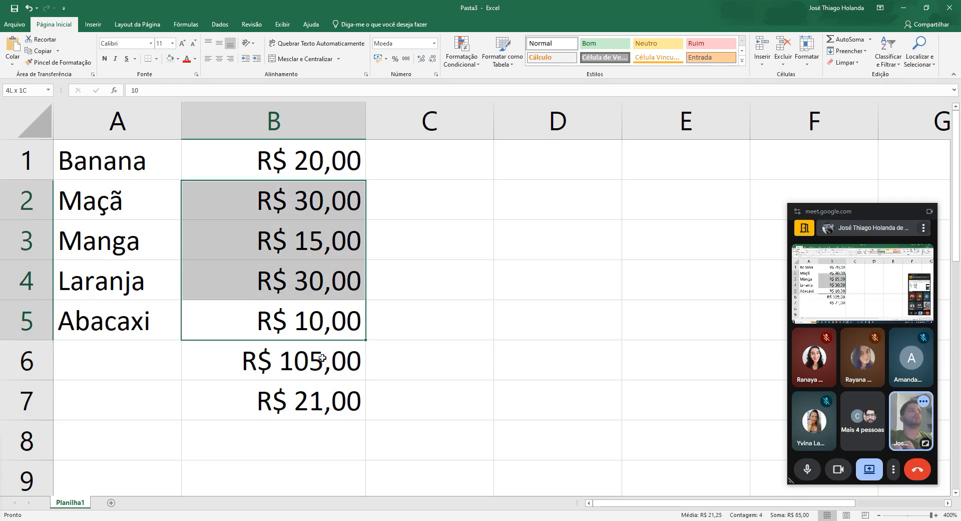
pyautogui.press('Down')
pyautogui.press('Down')
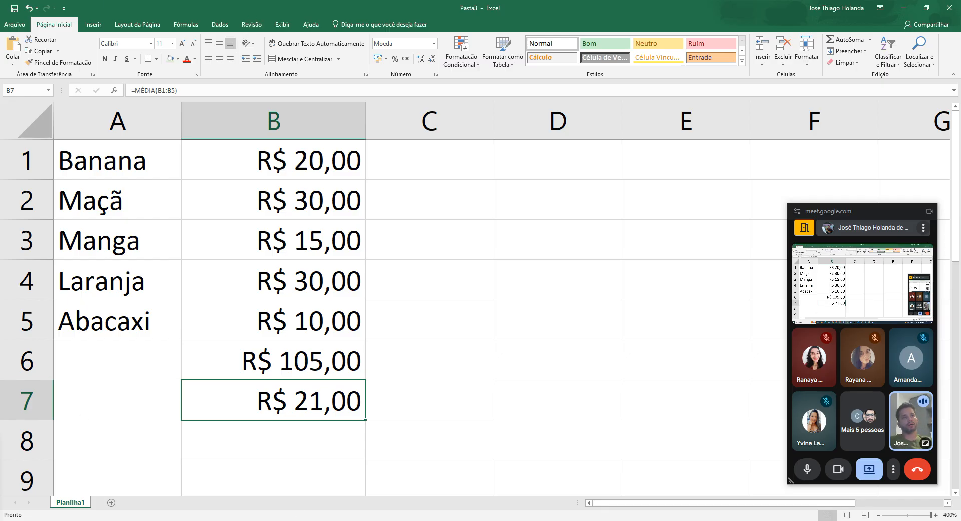
# Switch to Google Classroom in the browser and open Microsoft Office Excel.pdf from the Apostila Básica material
pyautogui.click(326, 520)
pyautogui.click(79, 6)
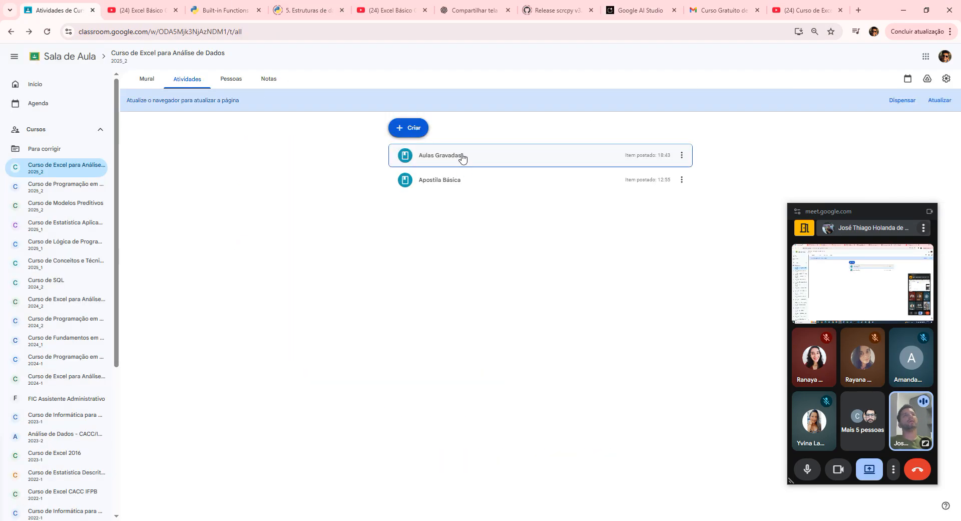
pyautogui.click(458, 181)
pyautogui.click(472, 236)
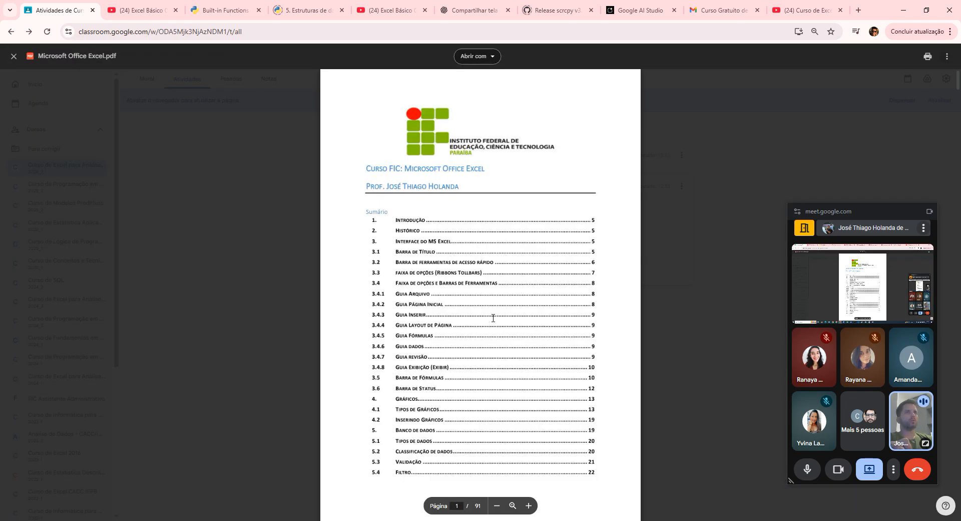
# Skim the PDF's table of contents down to the mathematical functions in section 11, and close the PDF
pyautogui.keyDown('ctrl'); pyautogui.scroll(4, 493, 318); pyautogui.keyUp('ctrl')
pyautogui.scroll(-8, 503, 301)
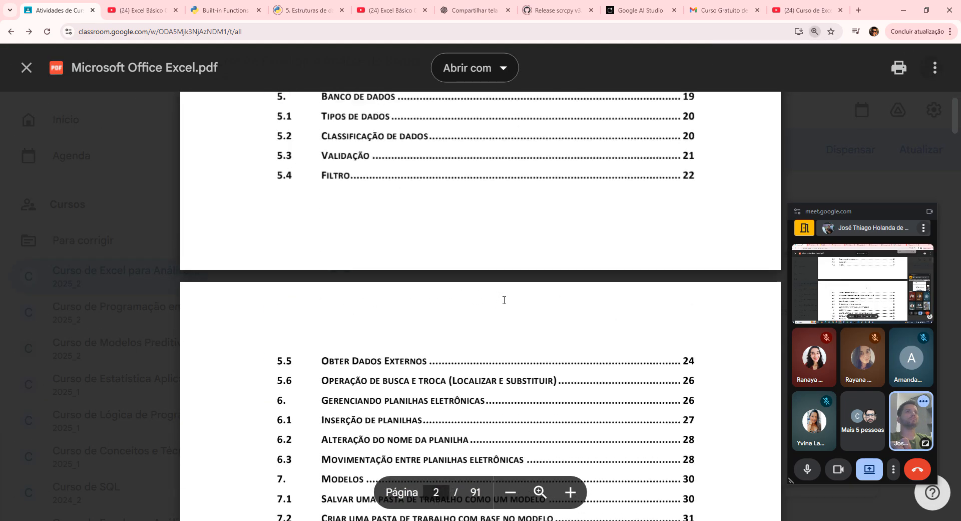
pyautogui.scroll(10, 500, 296)
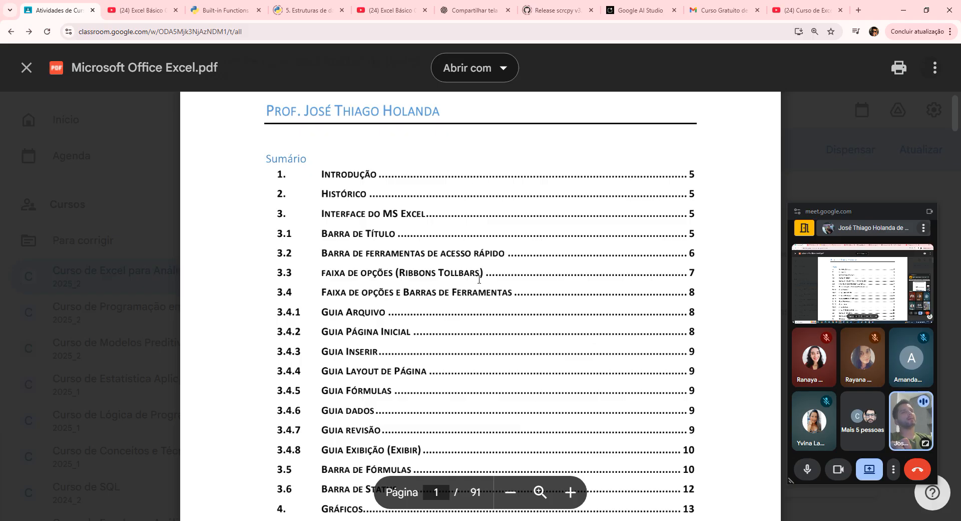
pyautogui.scroll(-12, 478, 279)
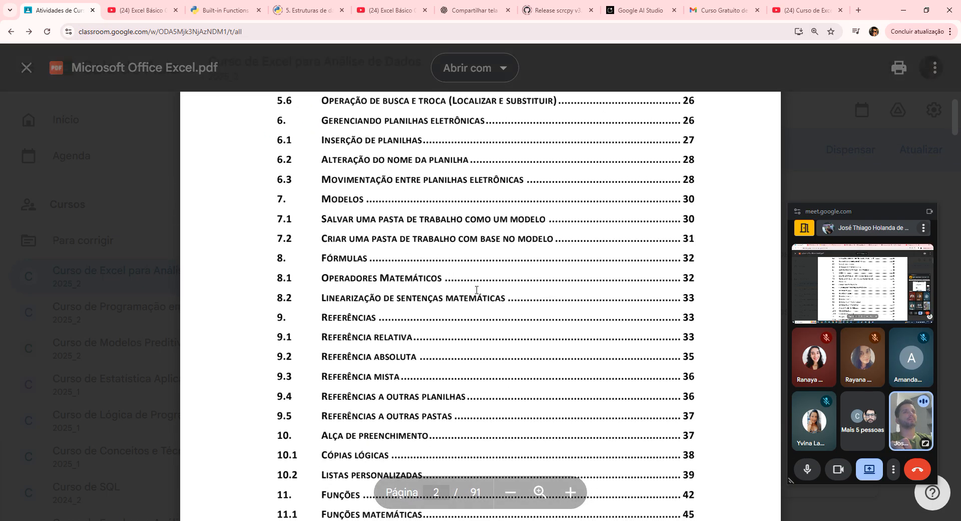
pyautogui.scroll(-3, 476, 290)
pyautogui.scroll(5, 476, 291)
pyautogui.scroll(-7, 474, 289)
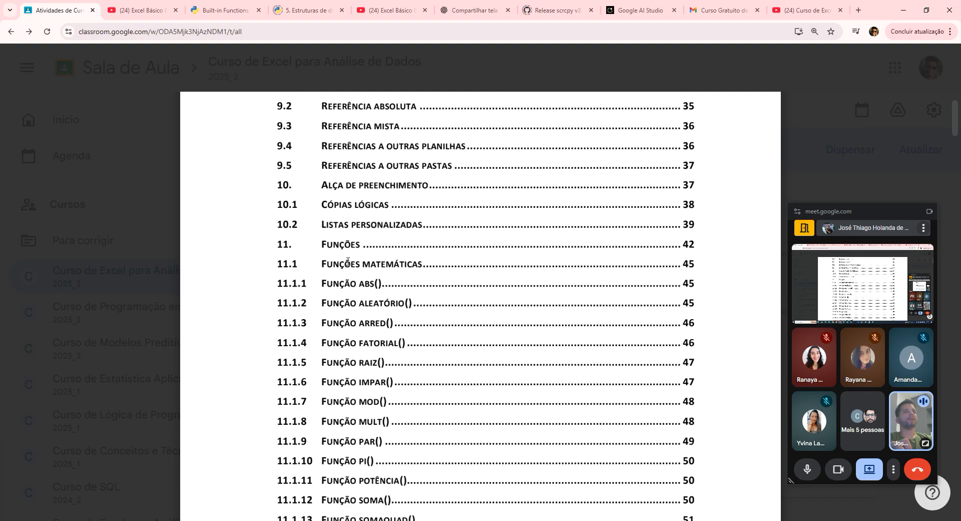
pyautogui.press('Escape')
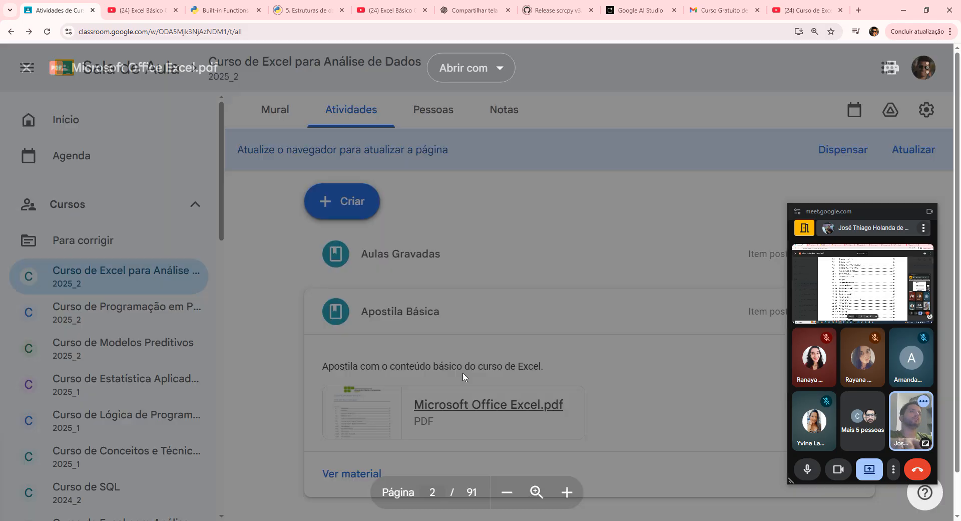
pyautogui.scroll(-3, 461, 259)
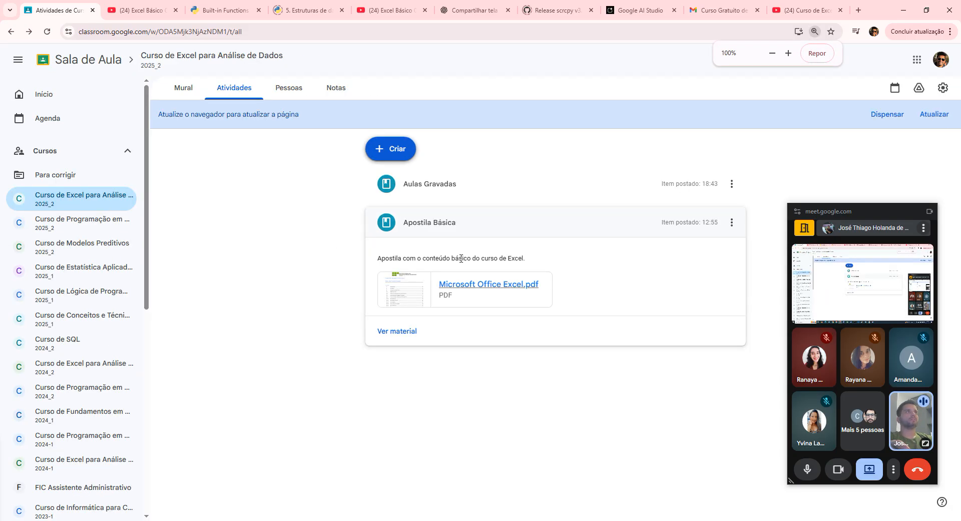
pyautogui.scroll(-2, 461, 259)
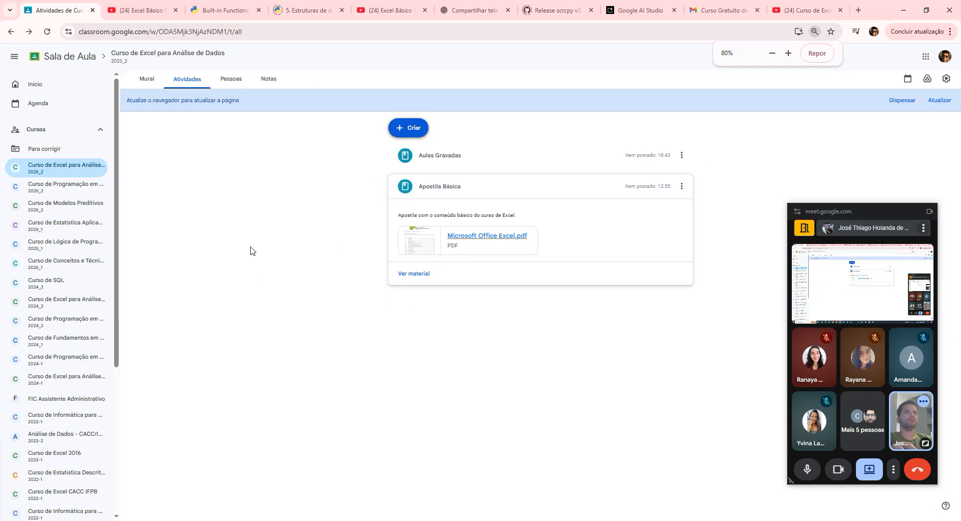
pyautogui.scroll(2, 257, 249)
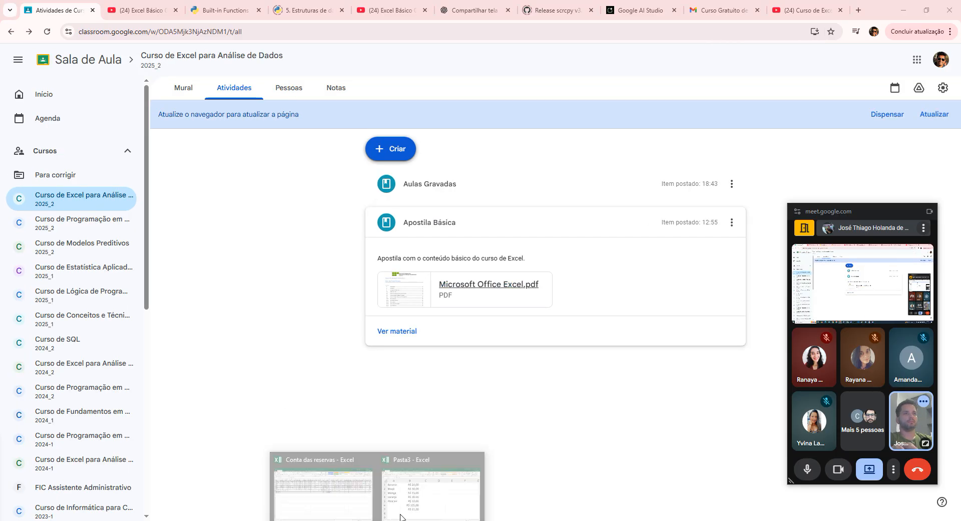
pyautogui.click(401, 517)
pyautogui.click(379, 265)
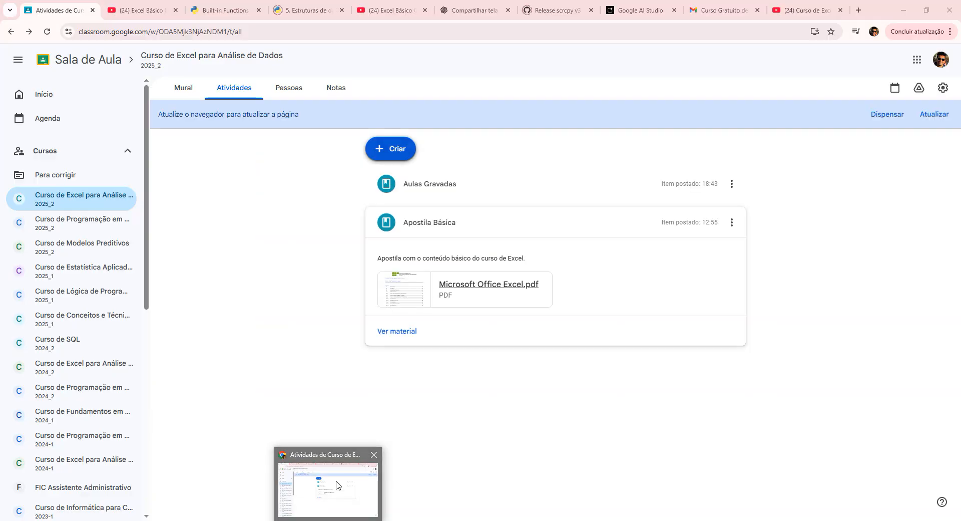
pyautogui.click(338, 503)
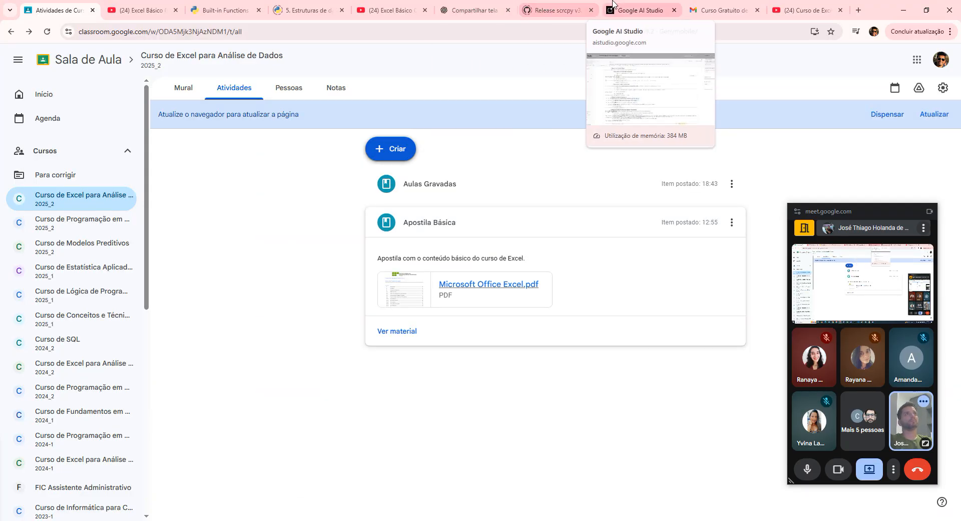
# Switch to the Google AI Studio chat Dicas Extras para Soma no Excel and read its SOMA instructions
pyautogui.click(638, 10)
pyautogui.scroll(4, 388, 209)
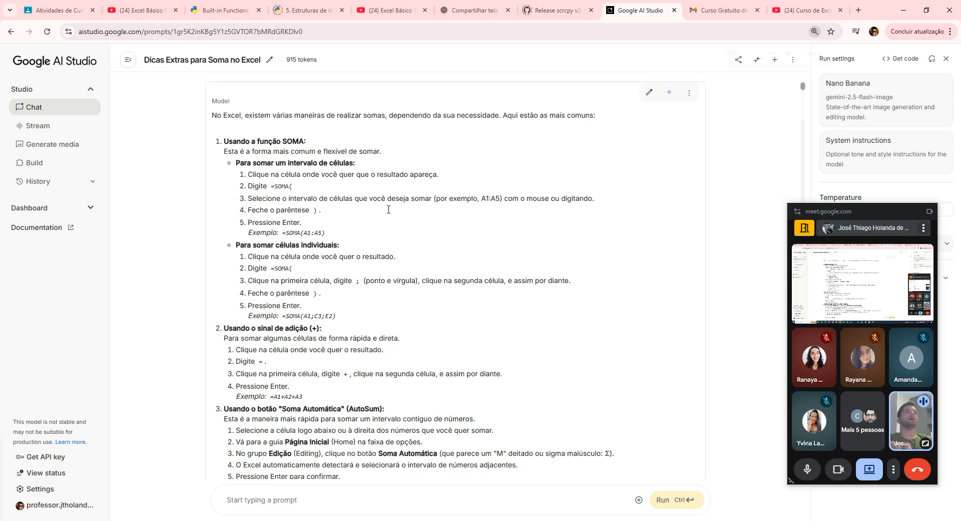
pyautogui.scroll(-2, 389, 213)
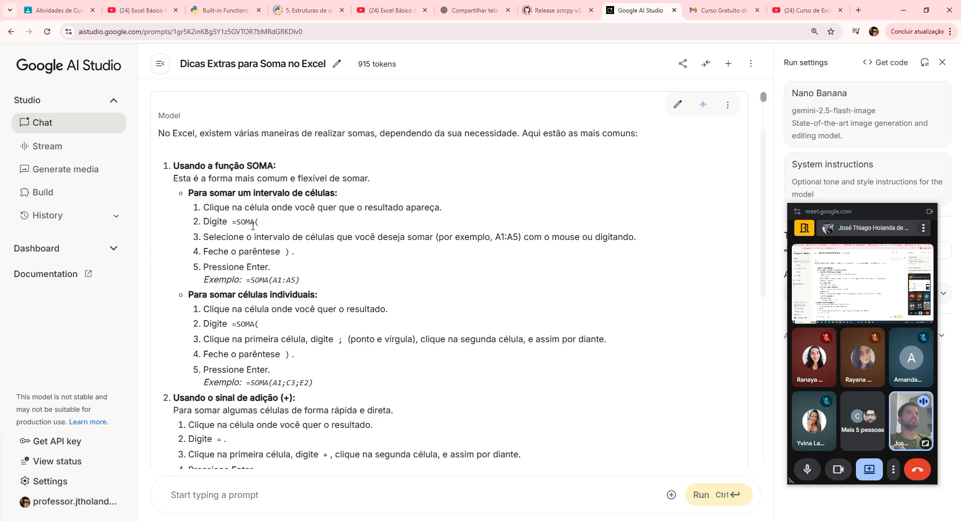
# Review the SOMA instructions for summing a cell range and the section on summing individual cells
pyautogui.moveTo(232, 223); pyautogui.dragTo(259, 224)
pyautogui.moveTo(208, 237); pyautogui.dragTo(614, 246)
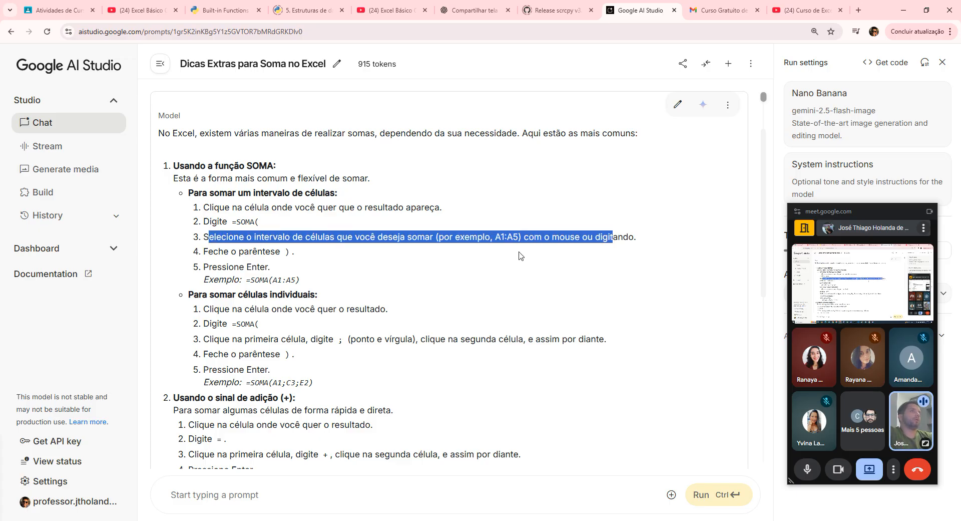
pyautogui.click(501, 239)
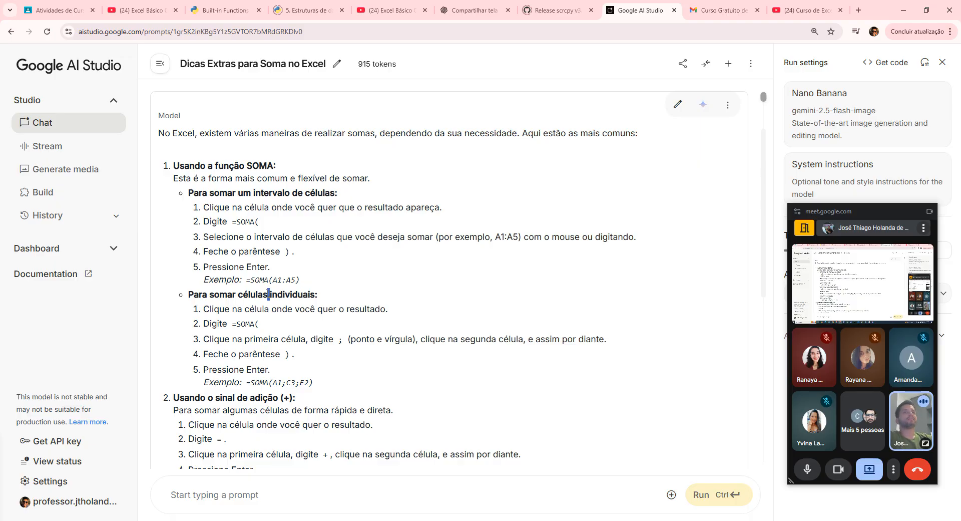
pyautogui.tripleClick(269, 294)
pyautogui.scroll(-1, 269, 294)
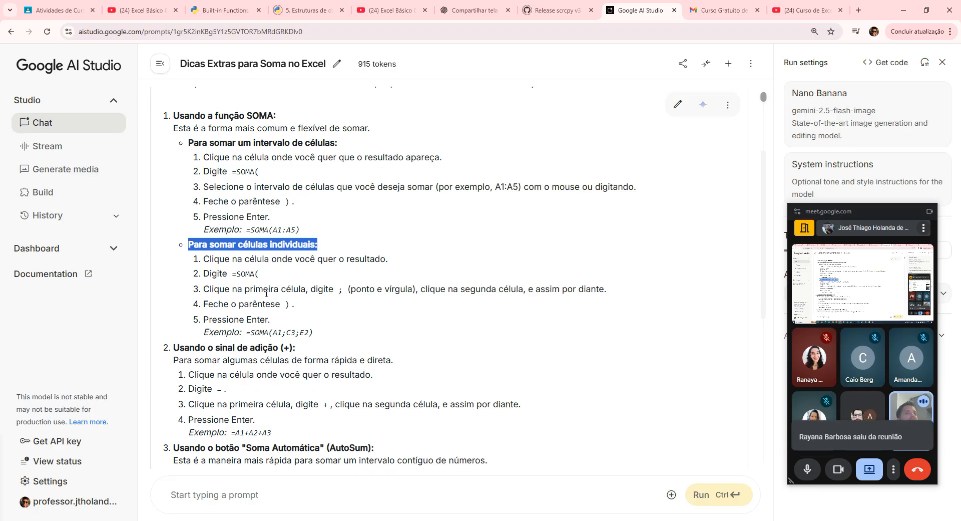
pyautogui.click(266, 293)
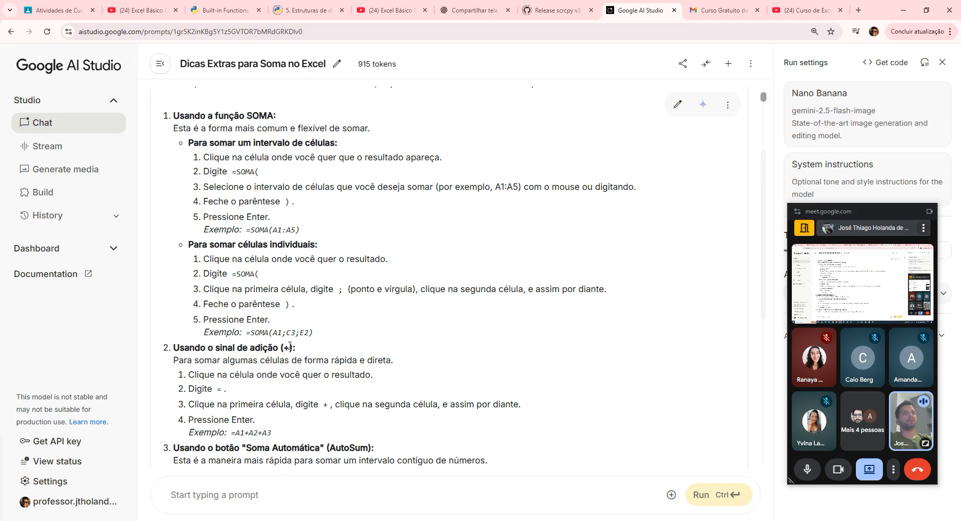
# Enlarge the page to 200%, read through the plus-sign and Soma Automática methods, and highlight the individual-cells example =SOMA(A1;C3;E2)
pyautogui.hotkey('ctrl', '+')
pyautogui.hotkey('ctrl', '+')
pyautogui.hotkey('ctrl', '+')
pyautogui.scroll(-5, 445, 330)
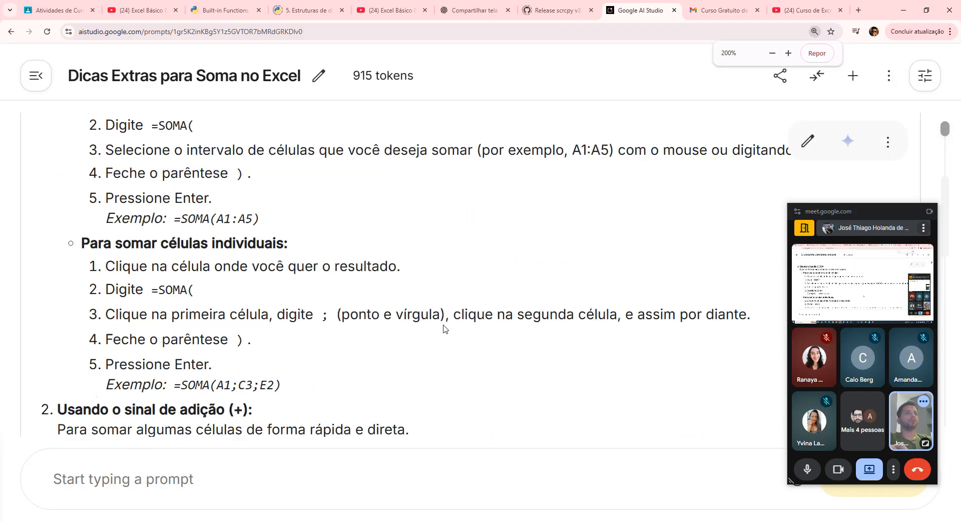
pyautogui.scroll(-5, 389, 282)
pyautogui.scroll(2, 350, 273)
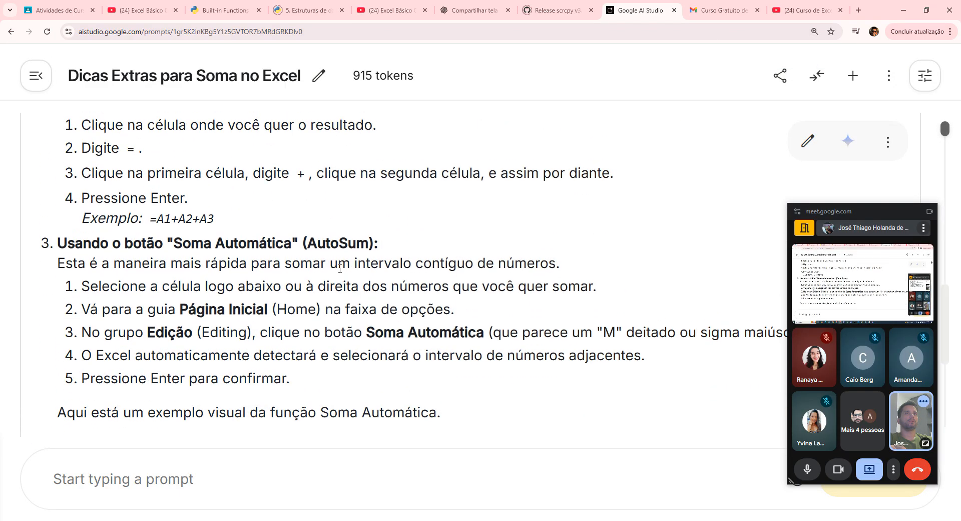
pyautogui.scroll(4, 342, 271)
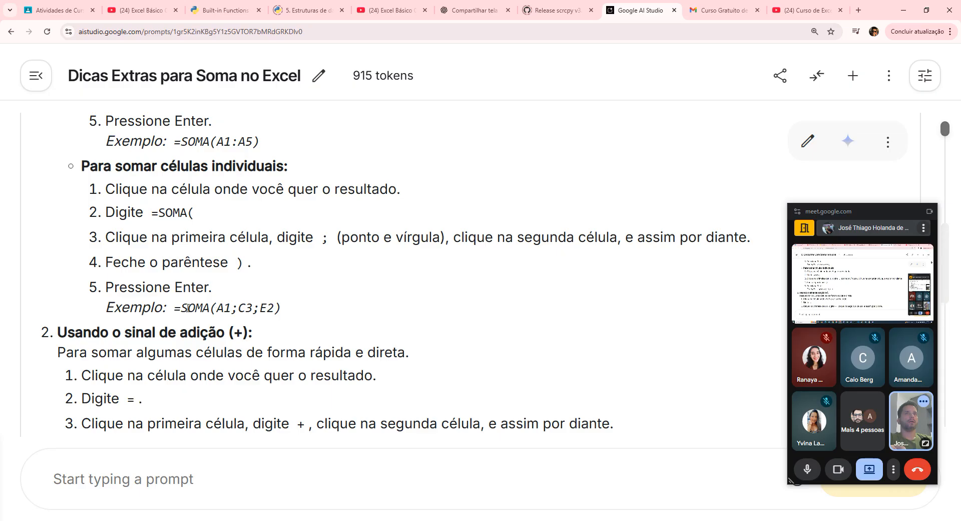
pyautogui.moveTo(175, 308); pyautogui.dragTo(287, 313)
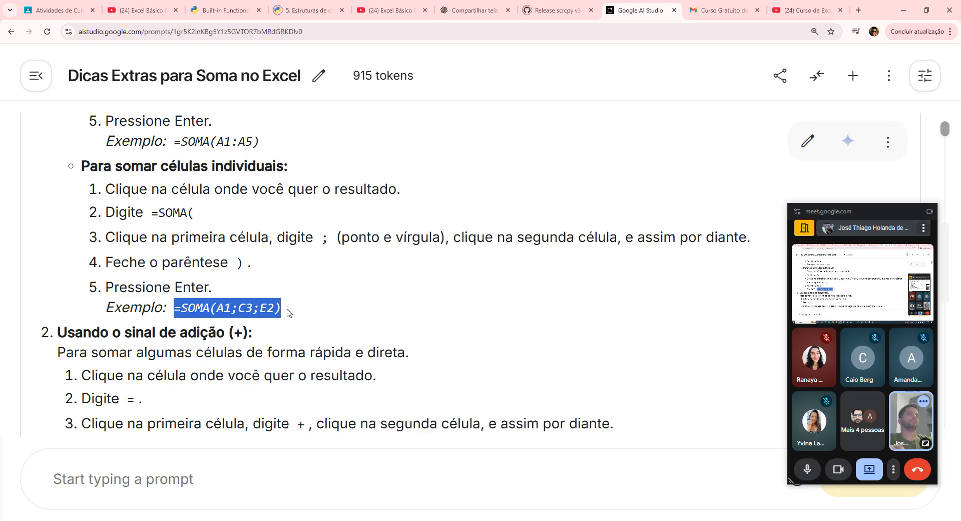
# Switch to the Excel price list and insert an empty row above Banana
pyautogui.click(427, 481)
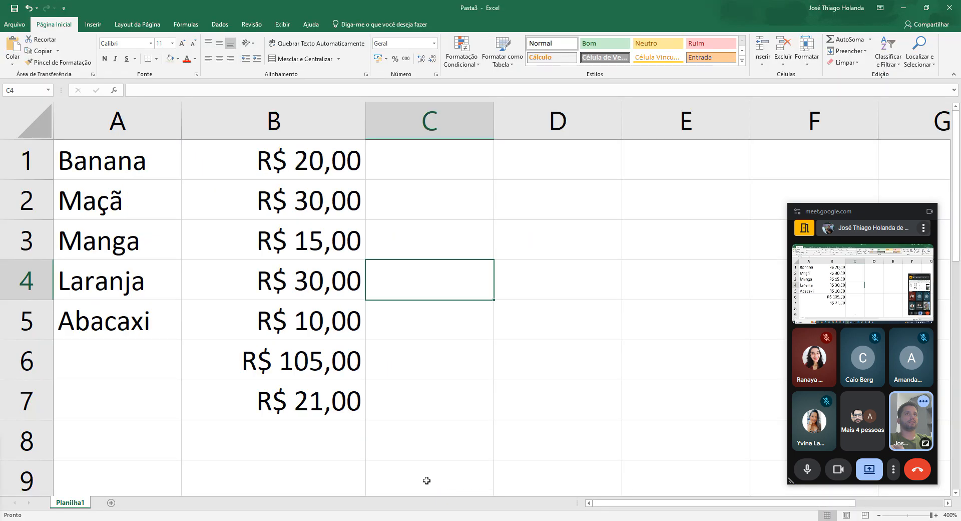
pyautogui.click(423, 157)
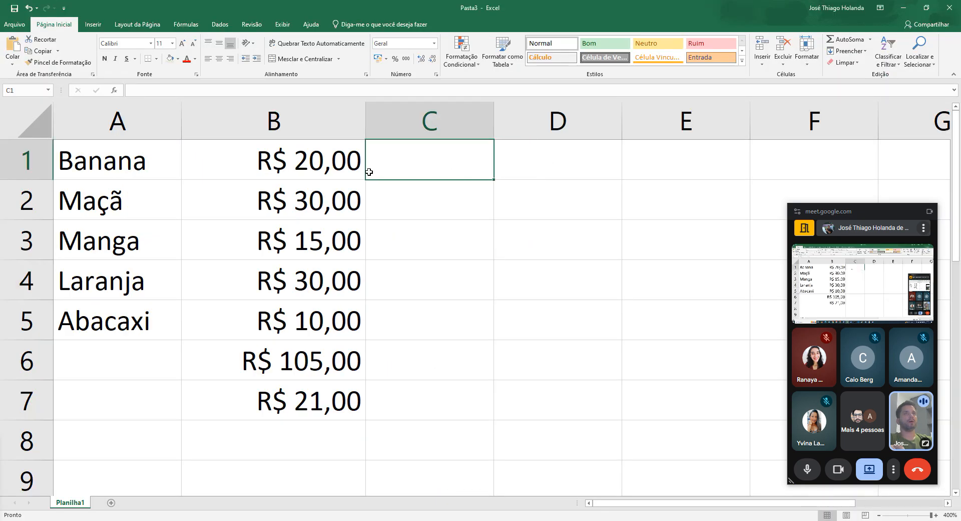
pyautogui.click(17, 154)
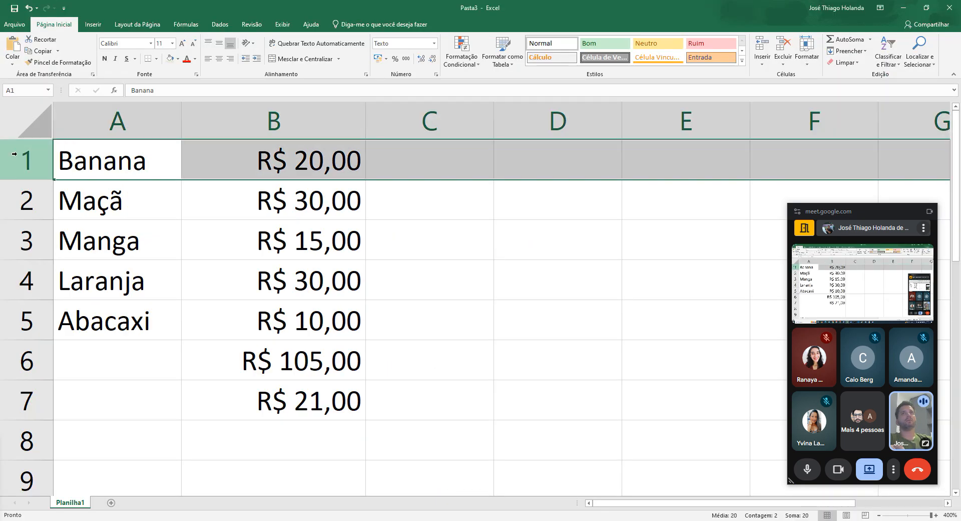
pyautogui.rightClick(17, 154)
pyautogui.click(81, 226)
# Enter the column headings Semana 01 in B1 and Semana 02 in C1
pyautogui.click(318, 160)
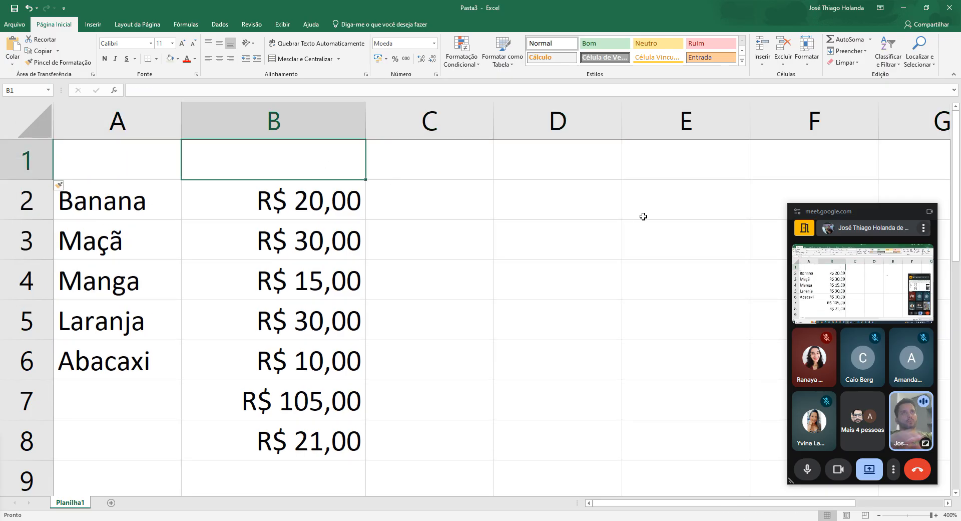
pyautogui.write('Sema')
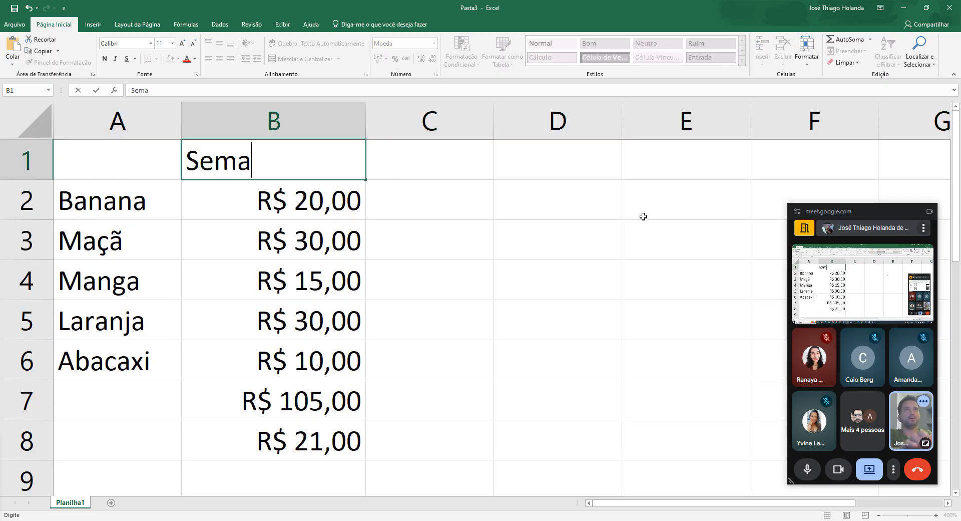
pyautogui.write('na 01')
pyautogui.press('Return')
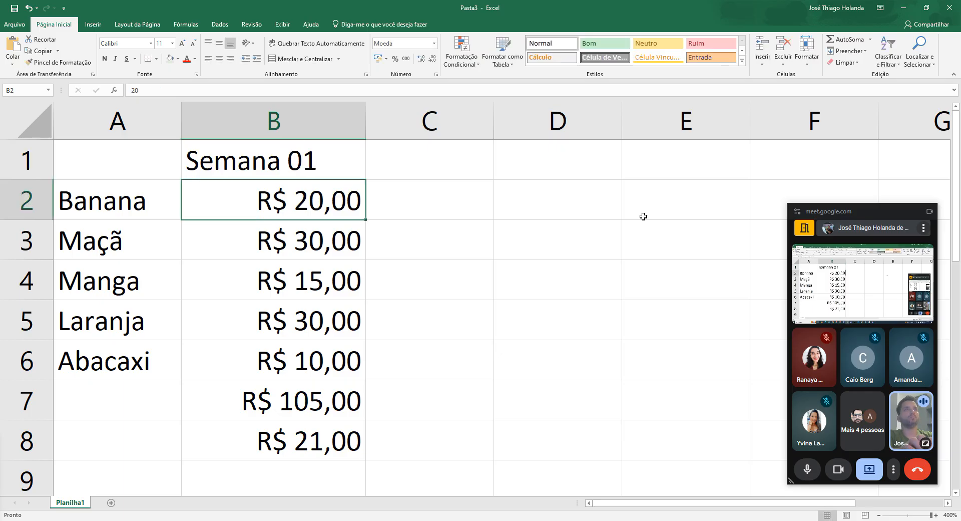
pyautogui.press('Up')
pyautogui.press('Right')
pyautogui.write('Semana ')
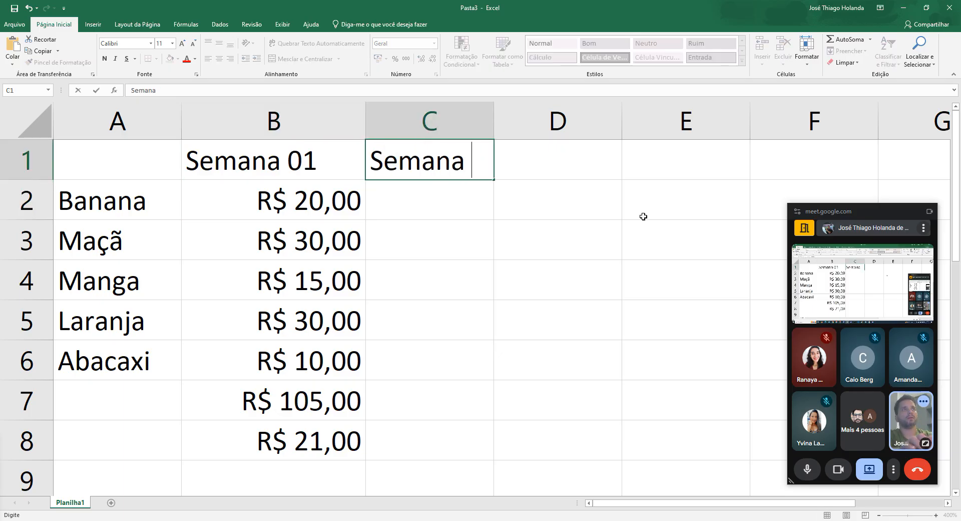
pyautogui.write('02')
pyautogui.press('Return')
# Enter 23 as Banana's Semana 02 price and fit column C's width to its contents
pyautogui.write('23')
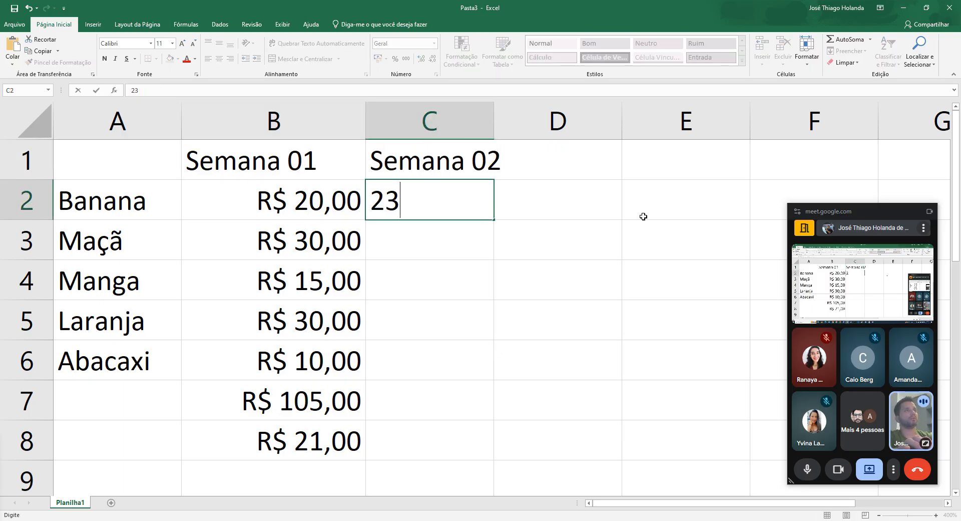
pyautogui.press('Return')
pyautogui.press('Up')
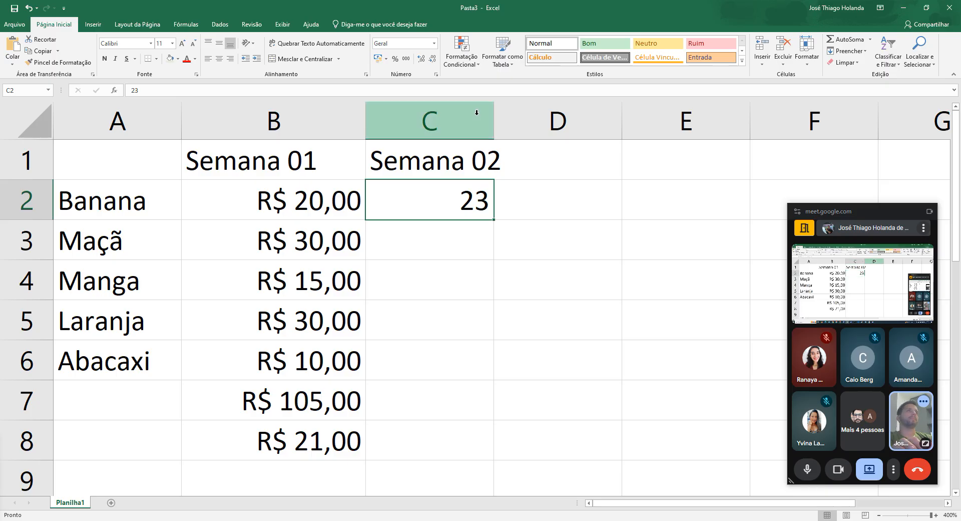
pyautogui.doubleClick(494, 108)
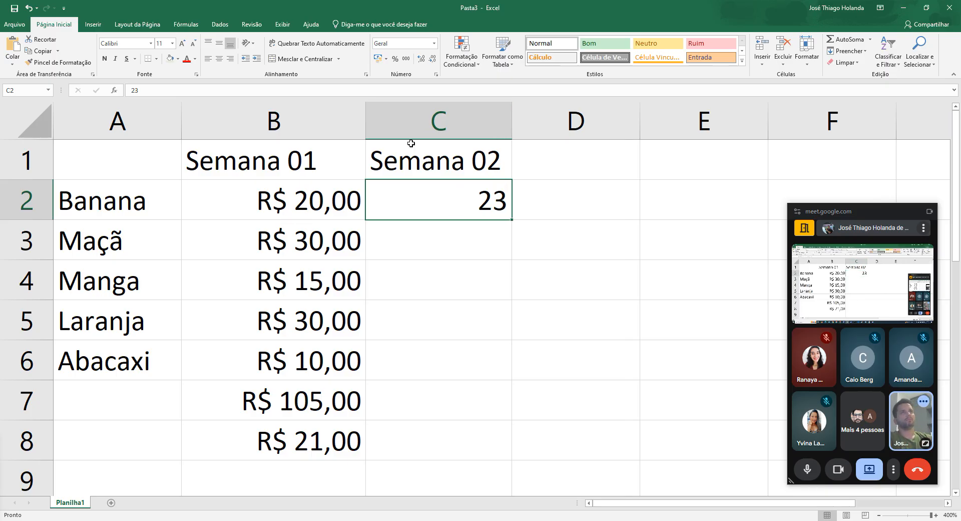
# Try applying the Moeda number format to all of column C, and undo the formatting
pyautogui.click(370, 122)
pyautogui.click(434, 43)
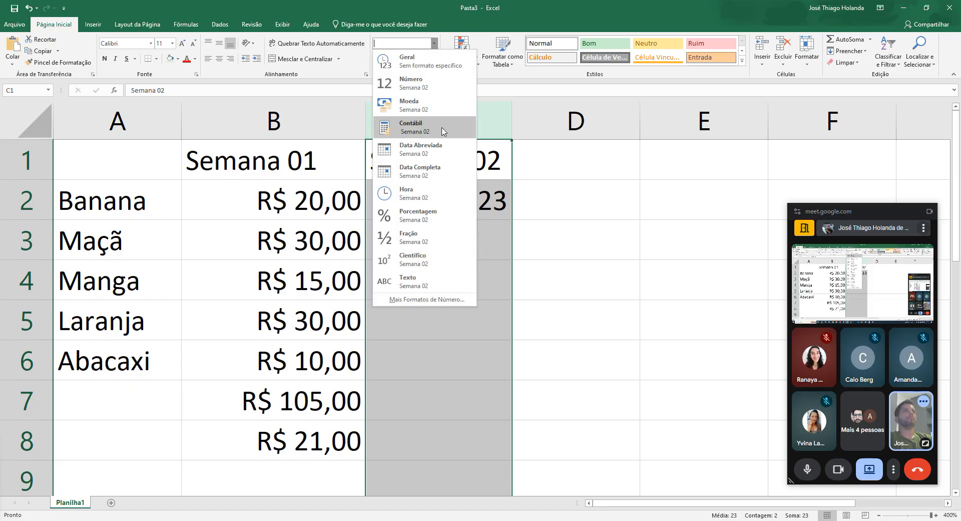
pyautogui.click(441, 105)
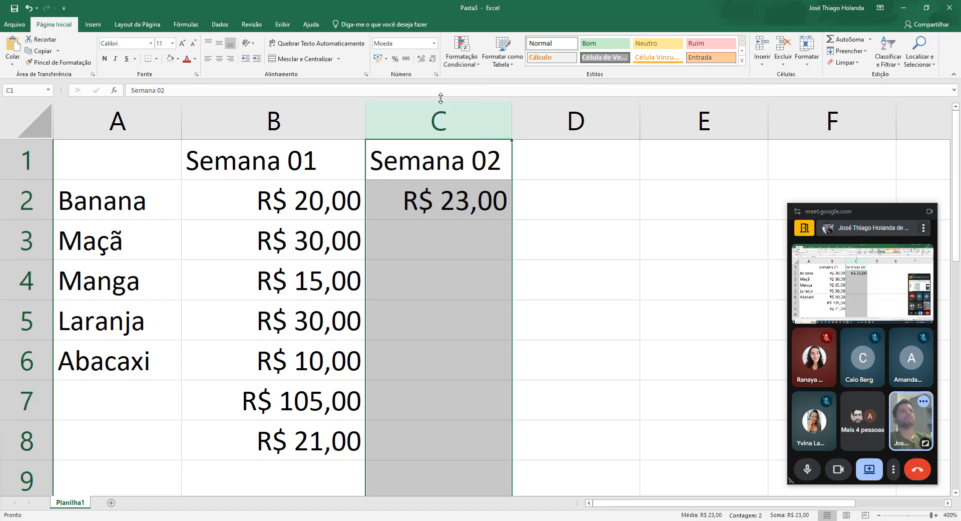
pyautogui.click(647, 264)
pyautogui.hotkey('ctrl', 'z')
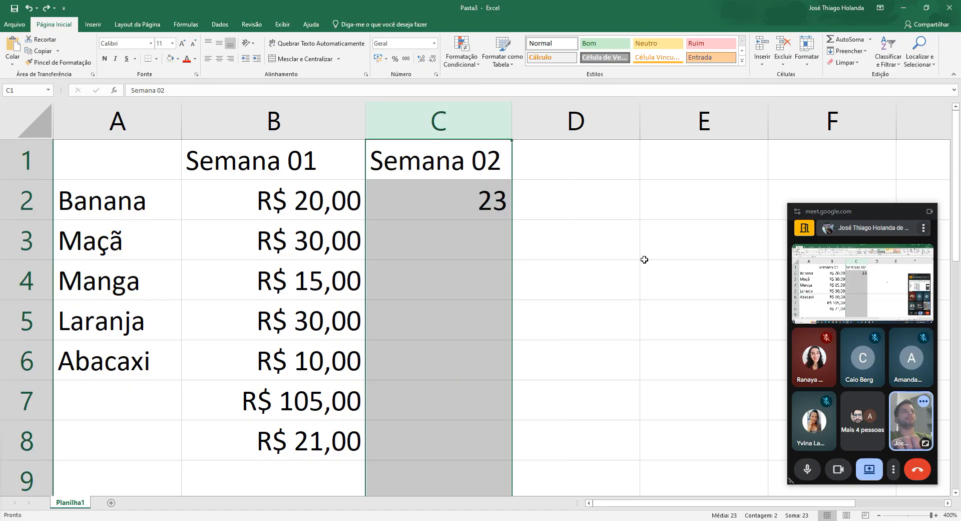
pyautogui.click(577, 253)
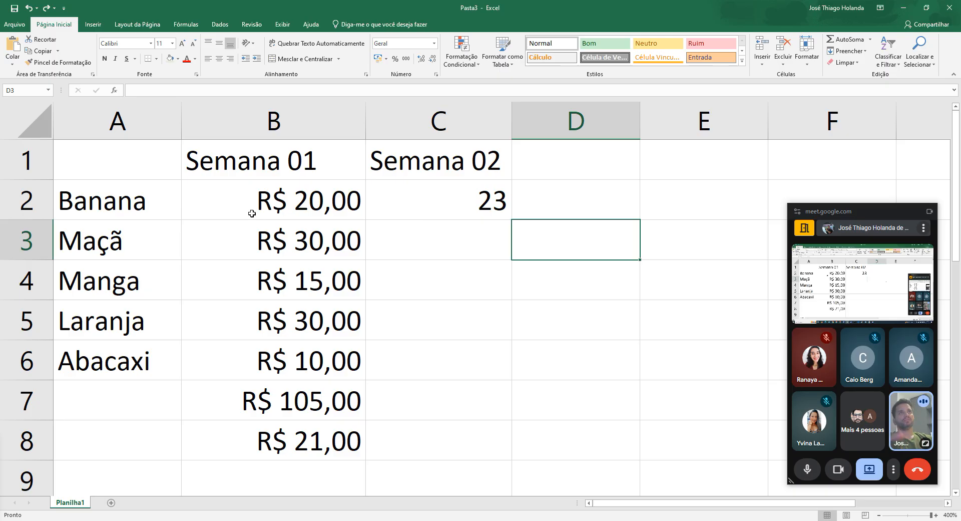
# Copy the currency format from B2 to C2 with Format Painter, and check the cells below down to C7
pyautogui.click(281, 202)
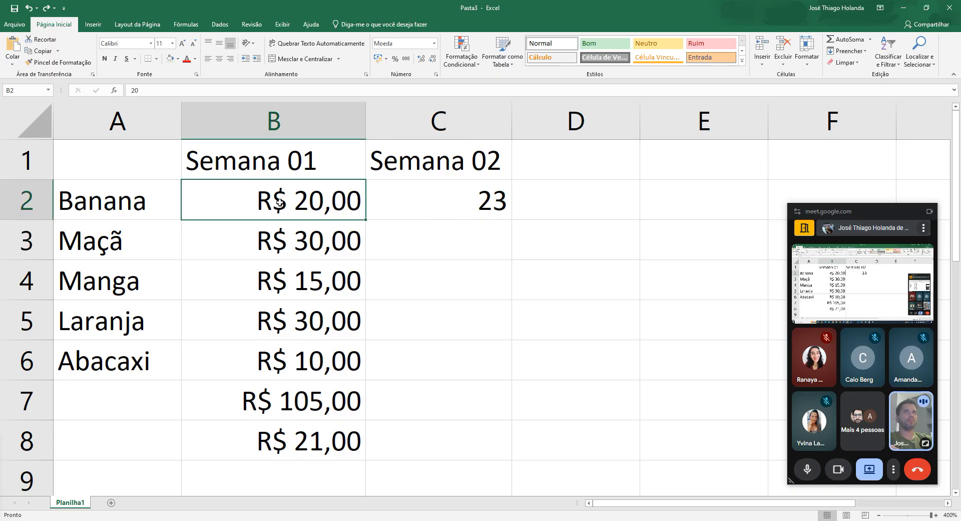
pyautogui.click(39, 63)
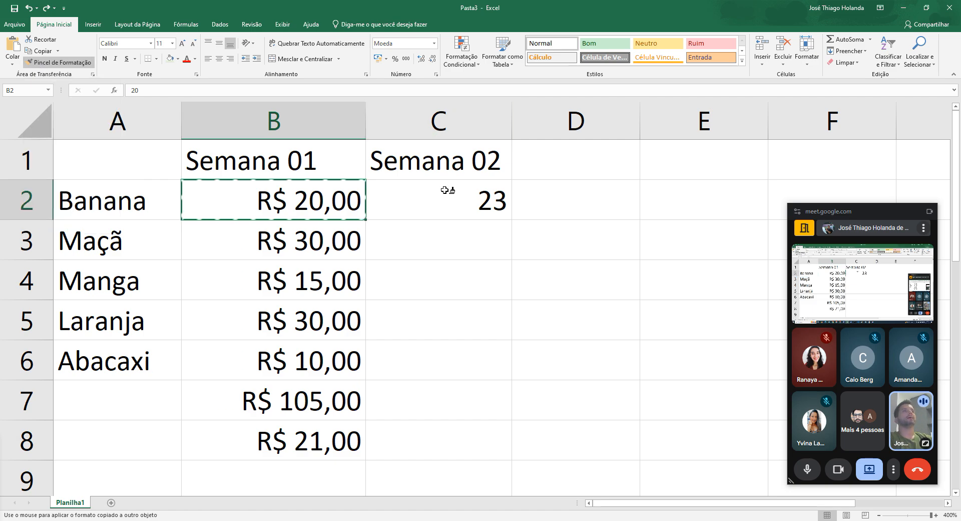
pyautogui.click(447, 219)
pyautogui.click(431, 240)
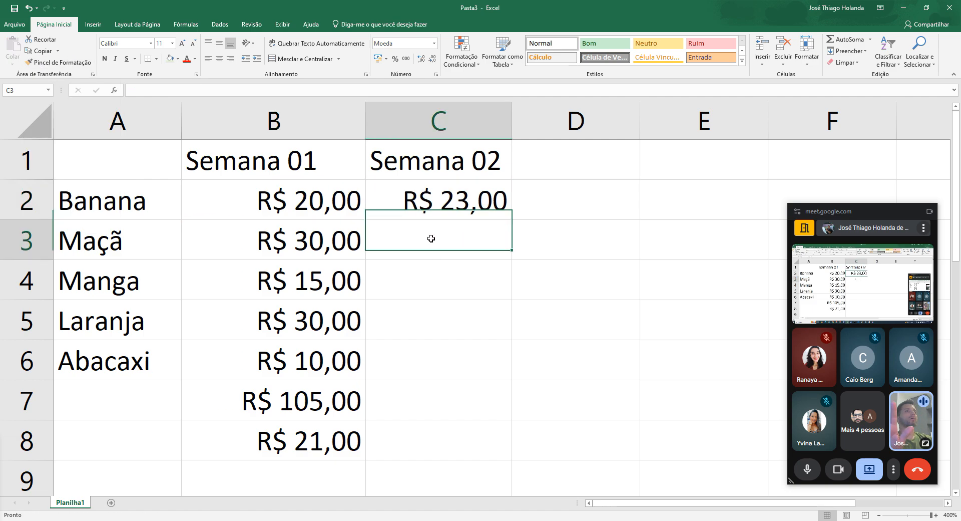
pyautogui.click(429, 281)
pyautogui.click(426, 359)
pyautogui.click(416, 395)
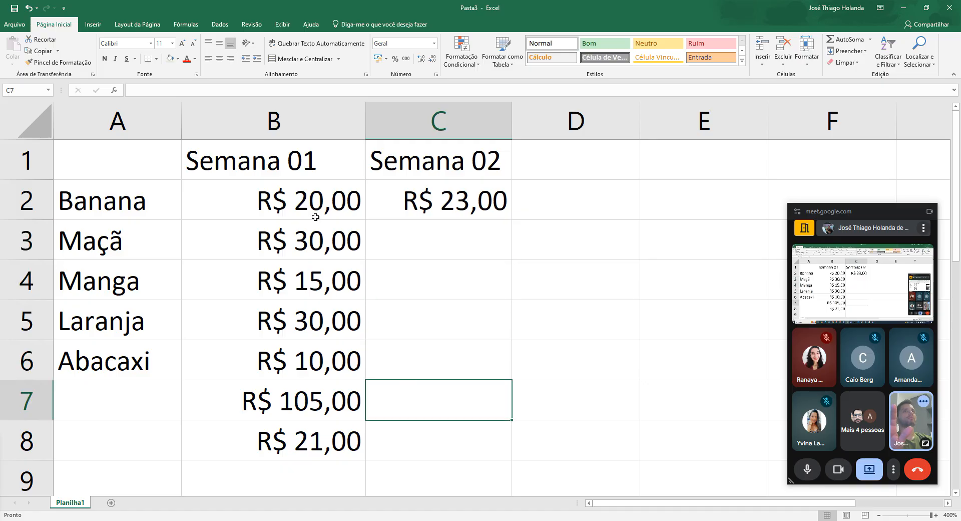
# Copy B2's currency format to cells C3 through C8 with Format Painter kept active, and leave the tool
pyautogui.click(296, 202)
pyautogui.click(44, 63)
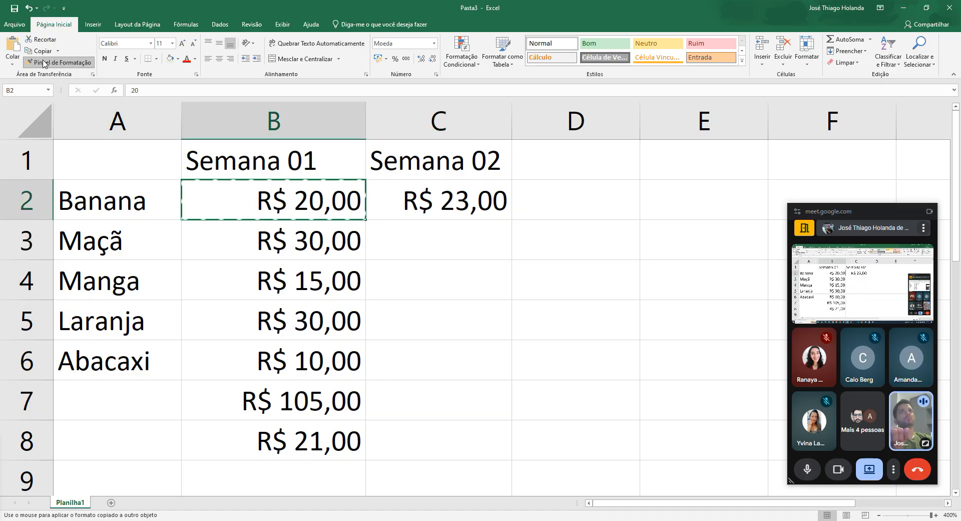
pyautogui.click(434, 237)
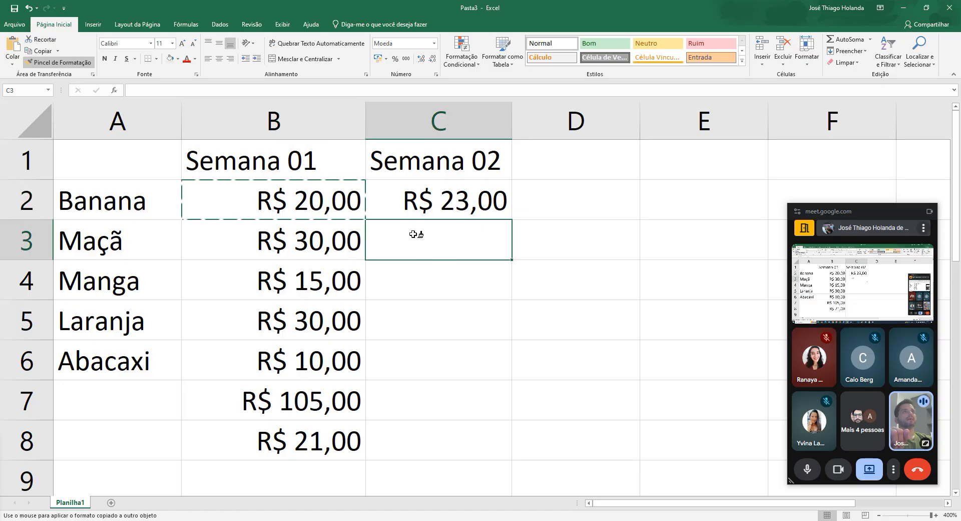
pyautogui.click(433, 284)
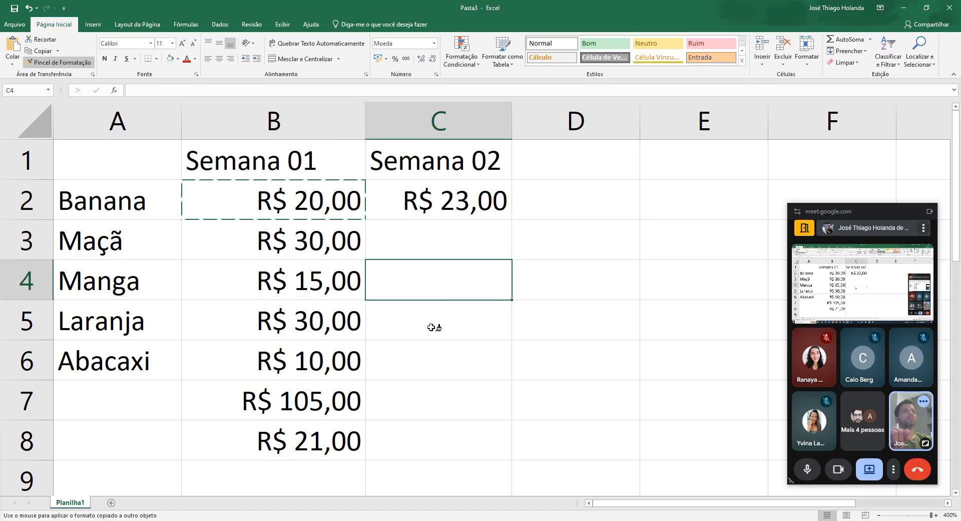
pyautogui.click(430, 329)
pyautogui.click(429, 350)
pyautogui.click(431, 400)
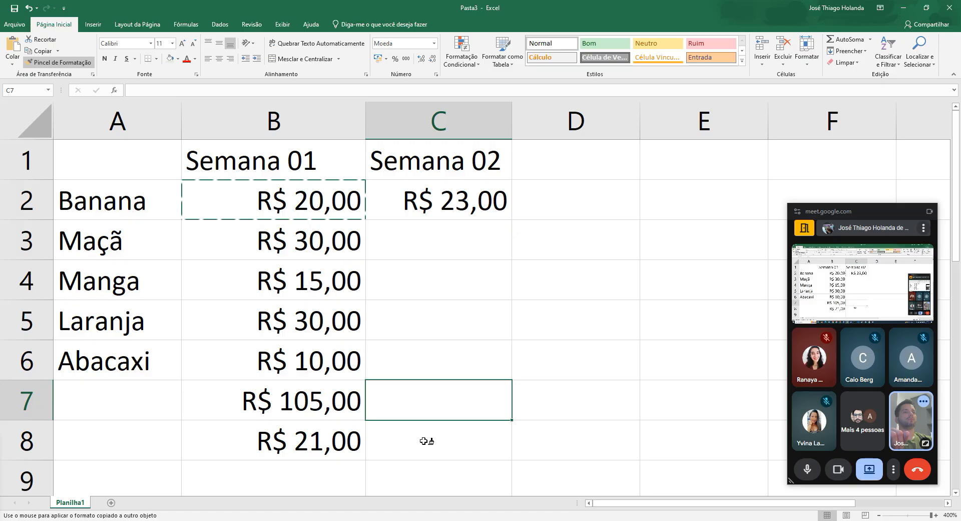
pyautogui.click(425, 441)
pyautogui.press('Escape')
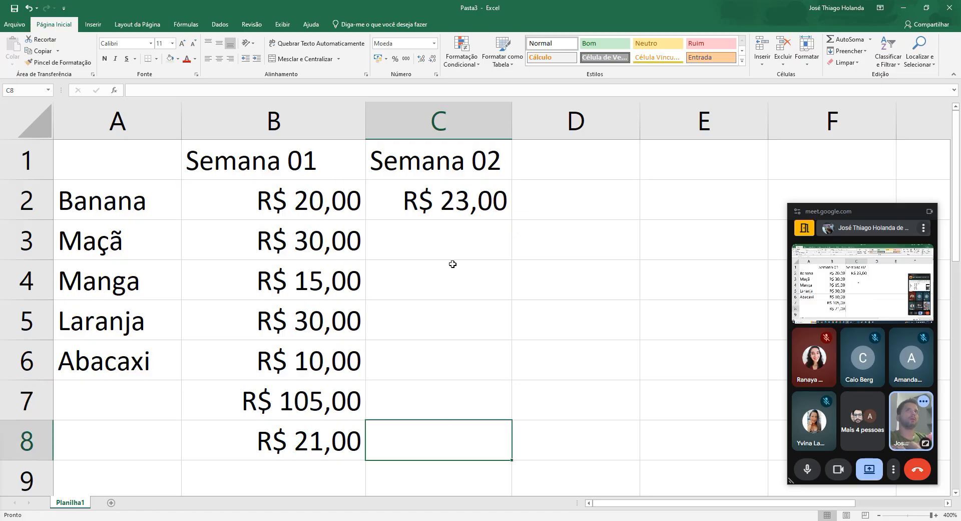
# Enter 30 as Maçã's Semana 02 price in C3
pyautogui.click(458, 235)
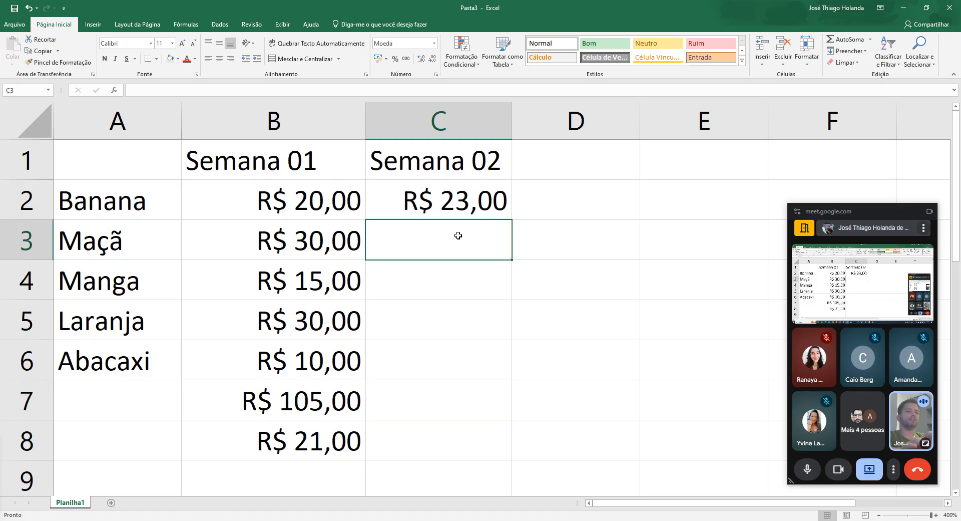
pyautogui.write('30')
pyautogui.press('Return')
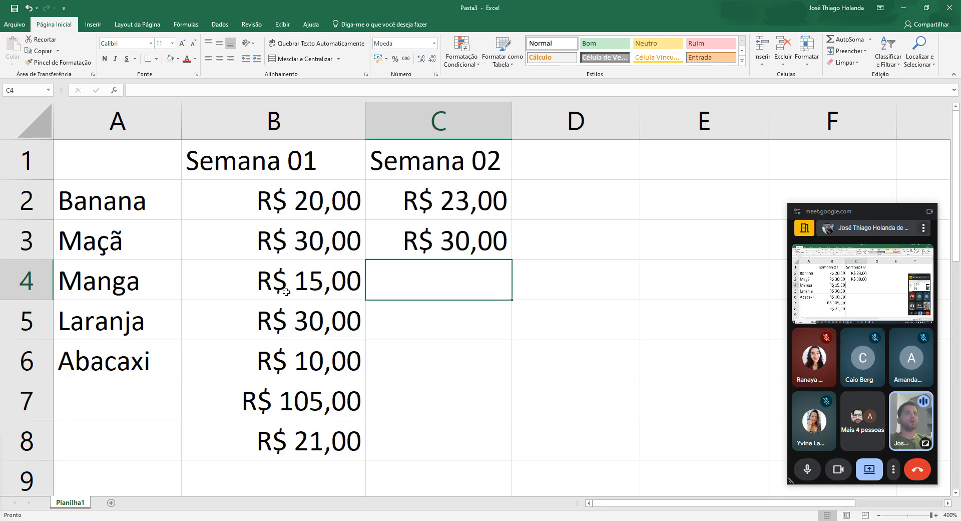
pyautogui.scroll(-1, 285, 279)
pyautogui.scroll(1, 295, 289)
pyautogui.scroll(-2, 500, 407)
pyautogui.scroll(2, 592, 394)
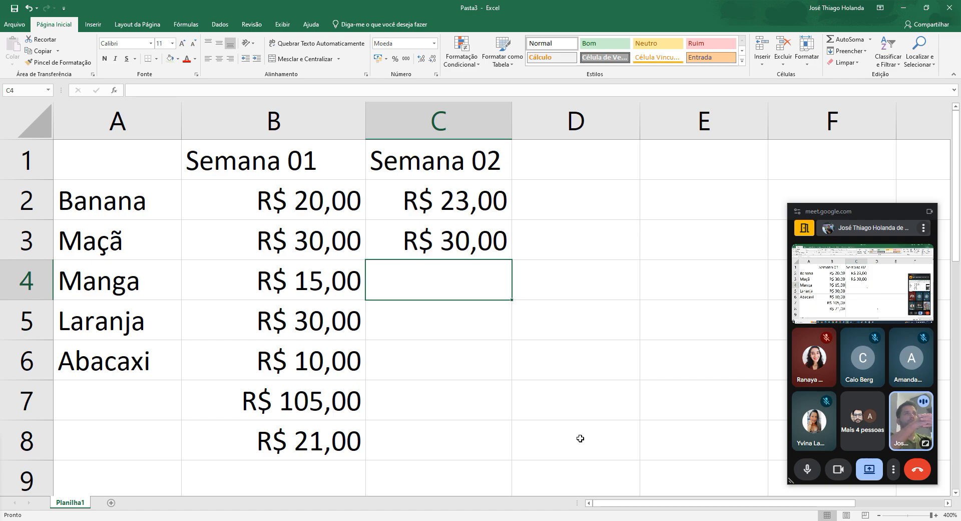
pyautogui.click(333, 209)
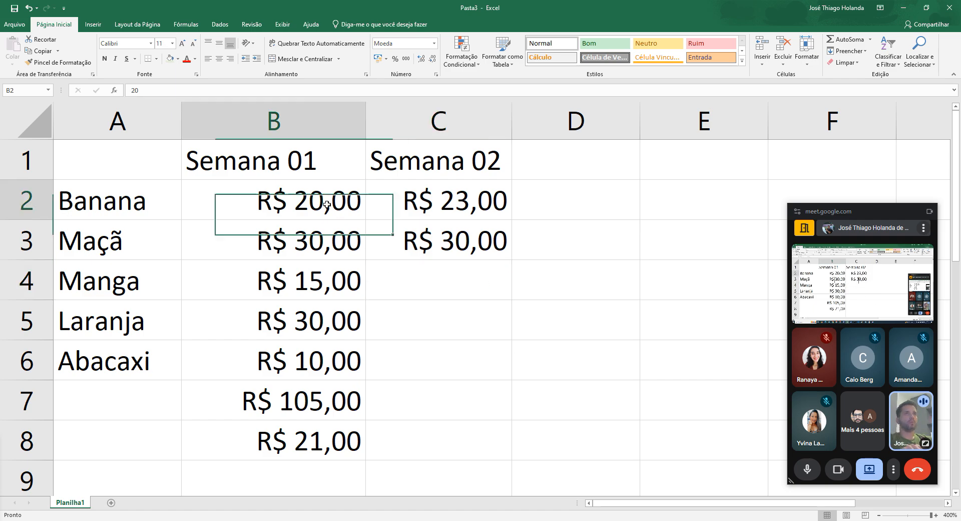
# Enter the formula =SOMA(B2;C3) in D7 to add Banana's Semana 01 price and Maçã's Semana 02 price
pyautogui.click(445, 241)
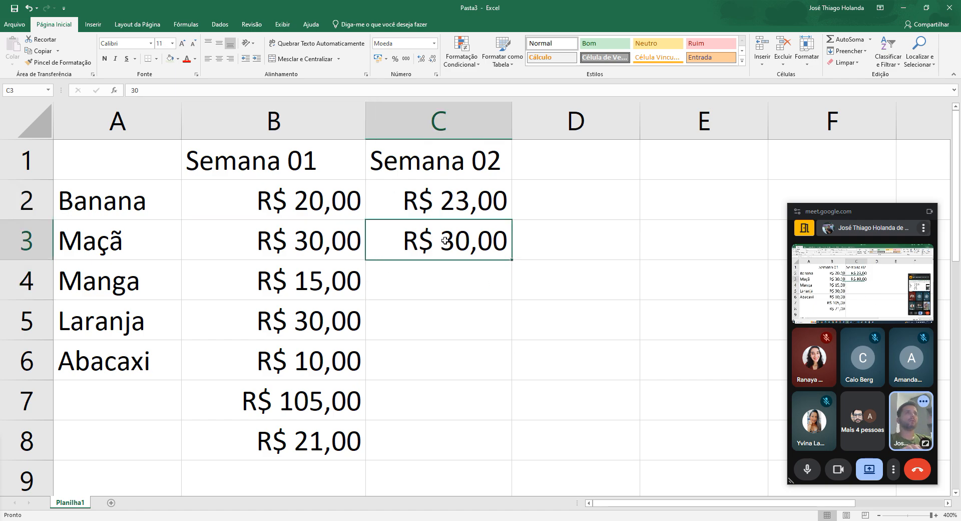
pyautogui.click(474, 479)
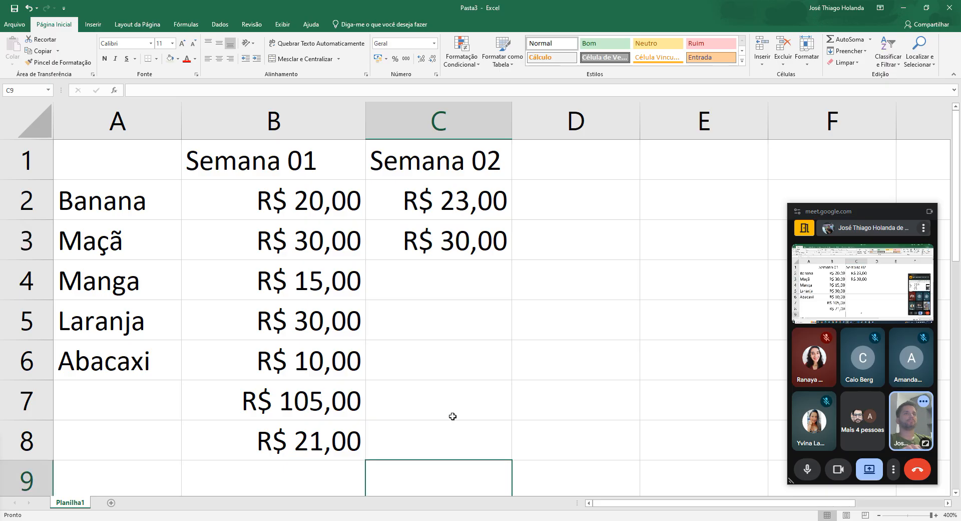
pyautogui.click(451, 414)
pyautogui.click(534, 414)
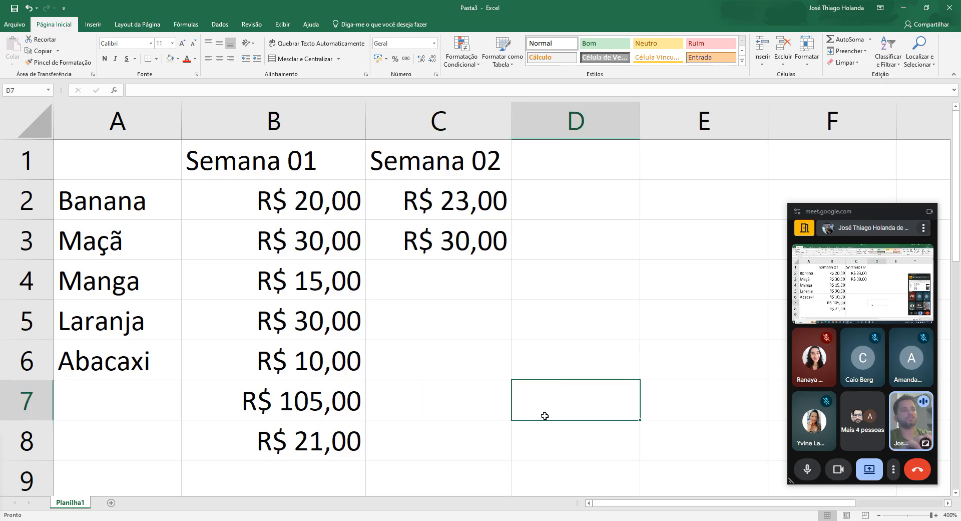
pyautogui.write('=soma(')
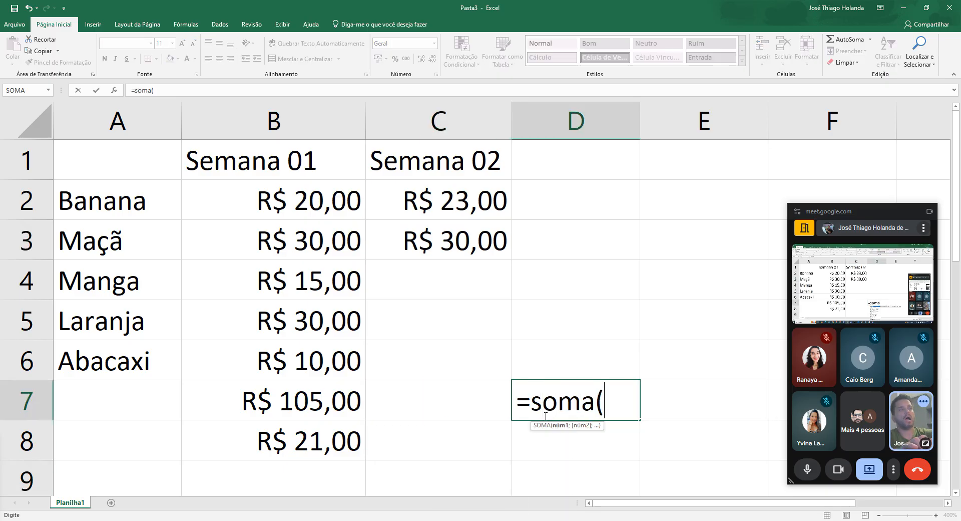
pyautogui.click(353, 213)
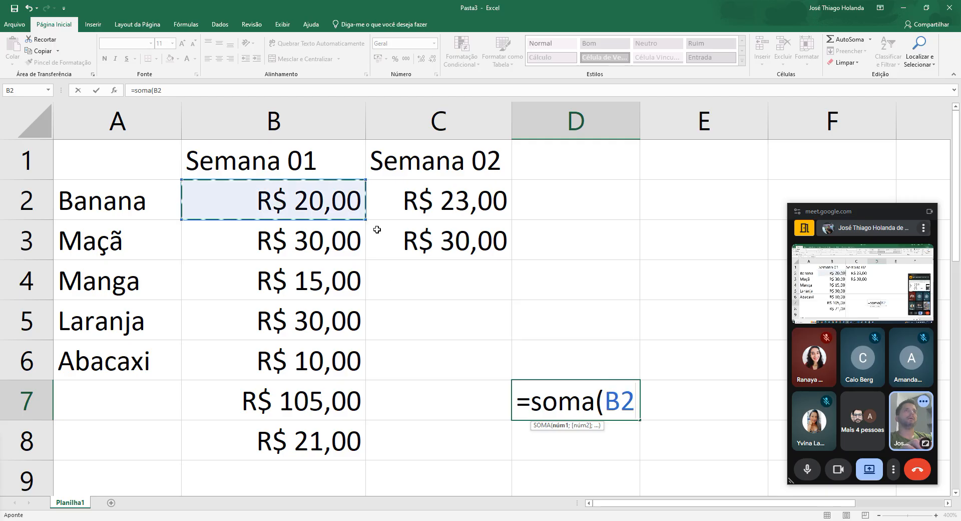
pyautogui.write(';')
pyautogui.click(480, 250)
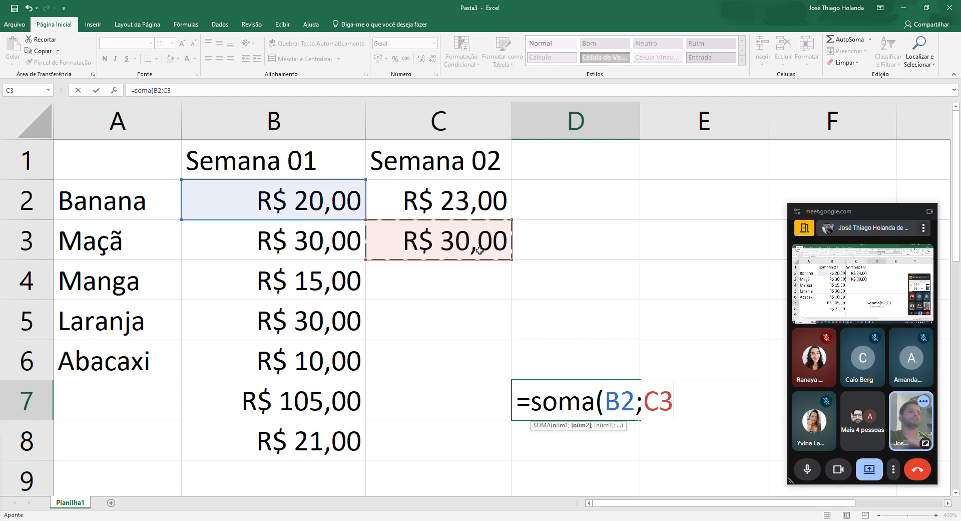
pyautogui.write(')')
pyautogui.press('Return')
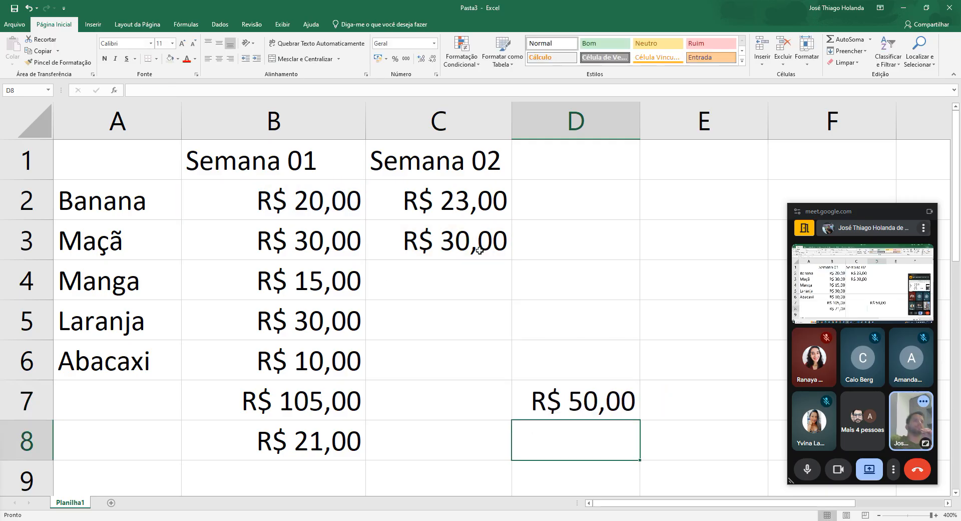
pyautogui.press('Up')
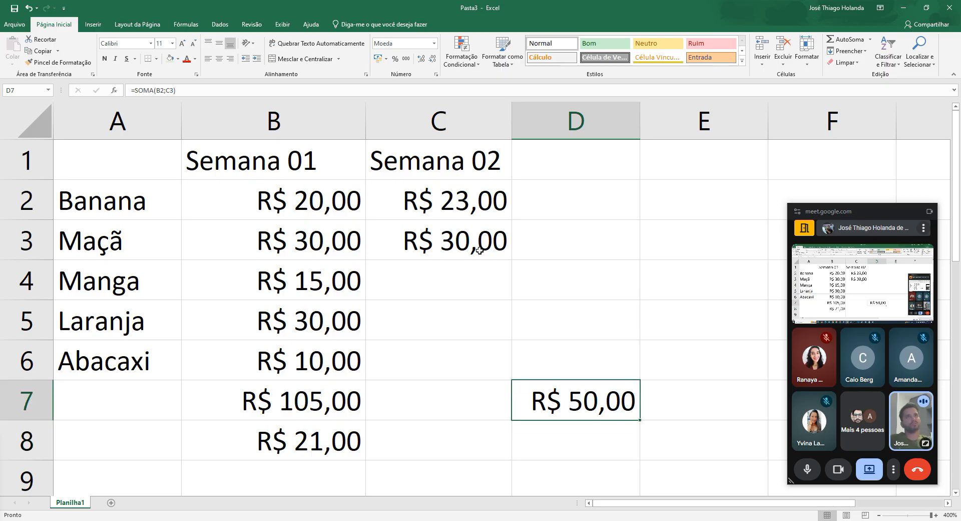
# Enter the equivalent addition formula =B2+C3 in D8, directly below the SOMA example
pyautogui.press('Down')
pyautogui.write('=')
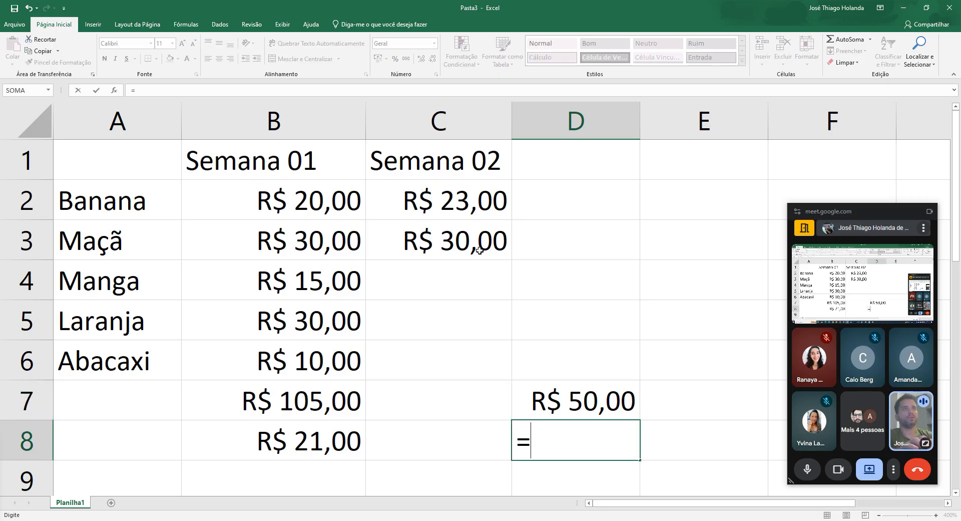
pyautogui.write('b1')
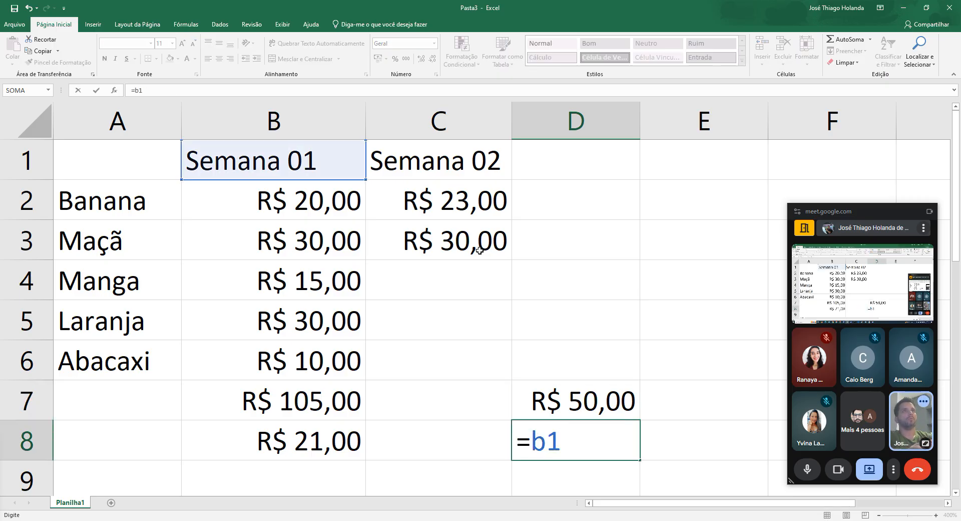
pyautogui.write('+')
pyautogui.press('BackSpace')
pyautogui.press('BackSpace')
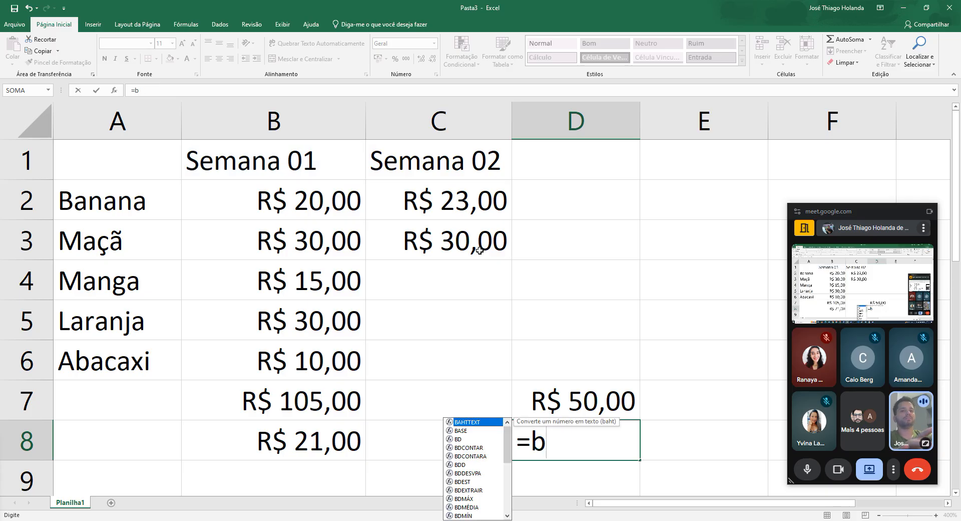
pyautogui.write('2+')
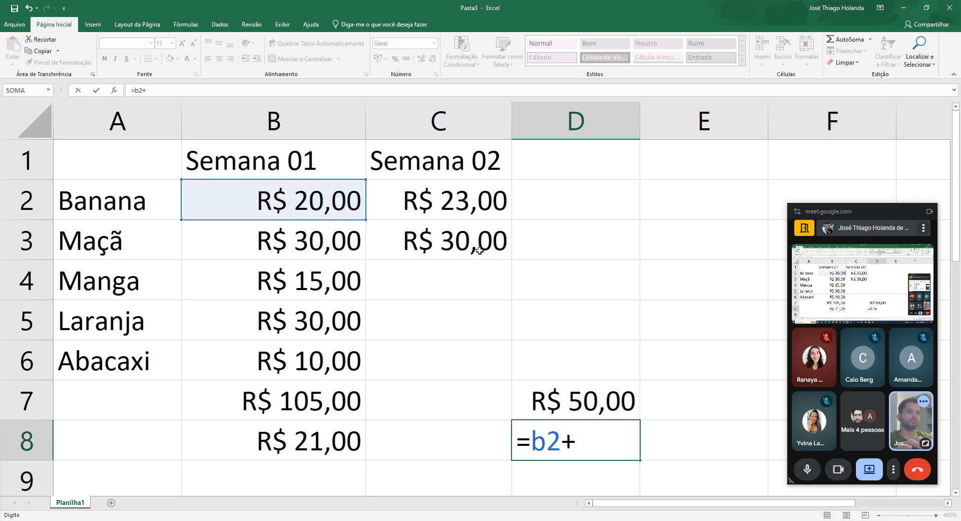
pyautogui.write('c3')
pyautogui.press('Return')
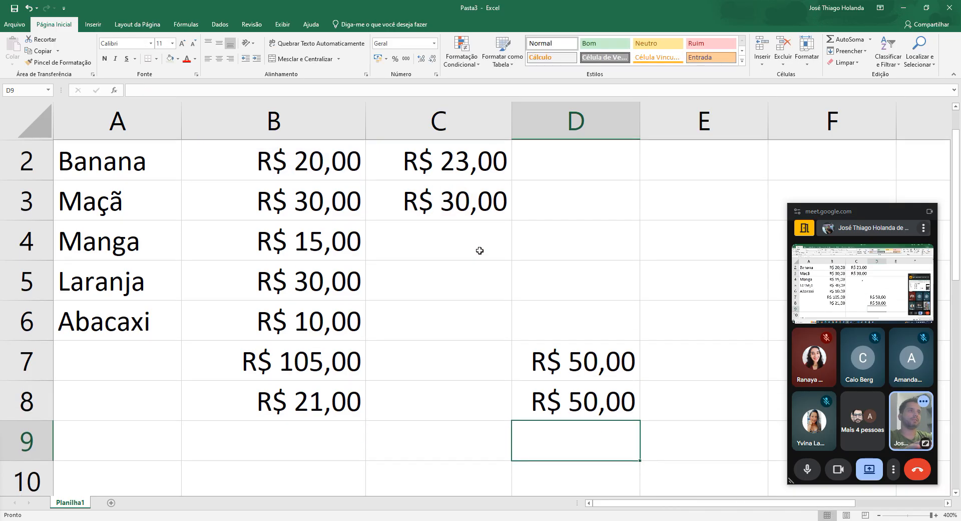
# Check the addition formula in D8, and clear both example formulas from D7:D8
pyautogui.press('Up')
pyautogui.scroll(1, 523, 290)
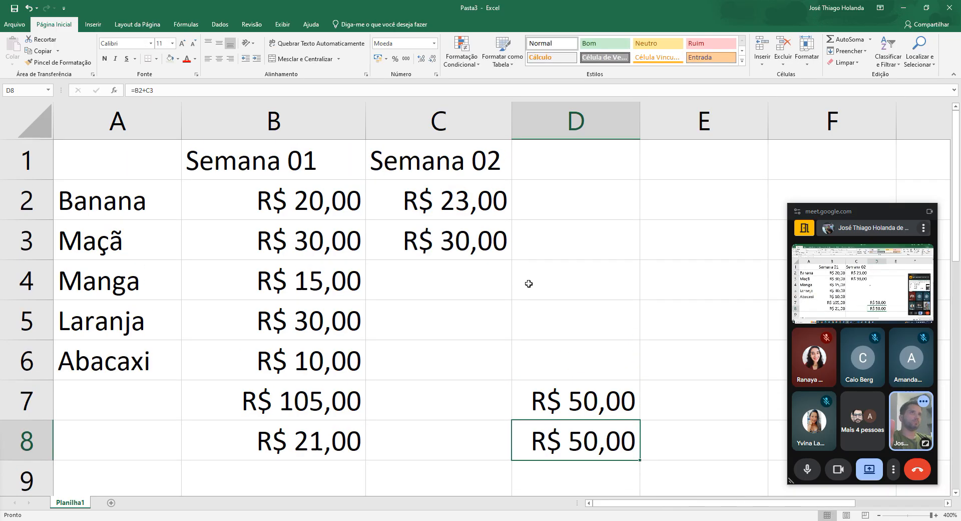
pyautogui.moveTo(580, 395); pyautogui.dragTo(597, 449)
pyautogui.press('Delete')
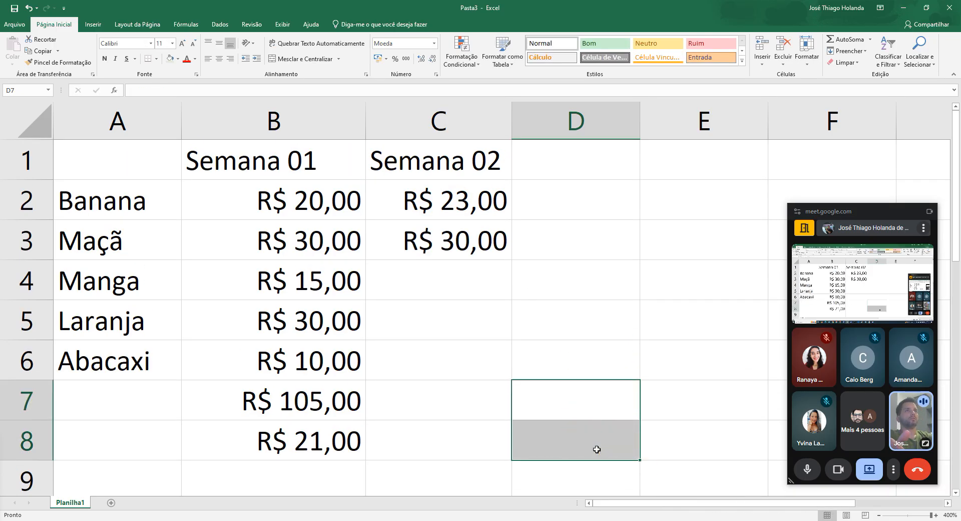
# Enter the Semana 02 prices 15 for Manga, 25 for Laranja and 12 for Abacaxi in C4:C6
pyautogui.press('Up')
pyautogui.press('Up')
pyautogui.press('Left')
pyautogui.press('Left')
pyautogui.press('Up')
pyautogui.press('Right')
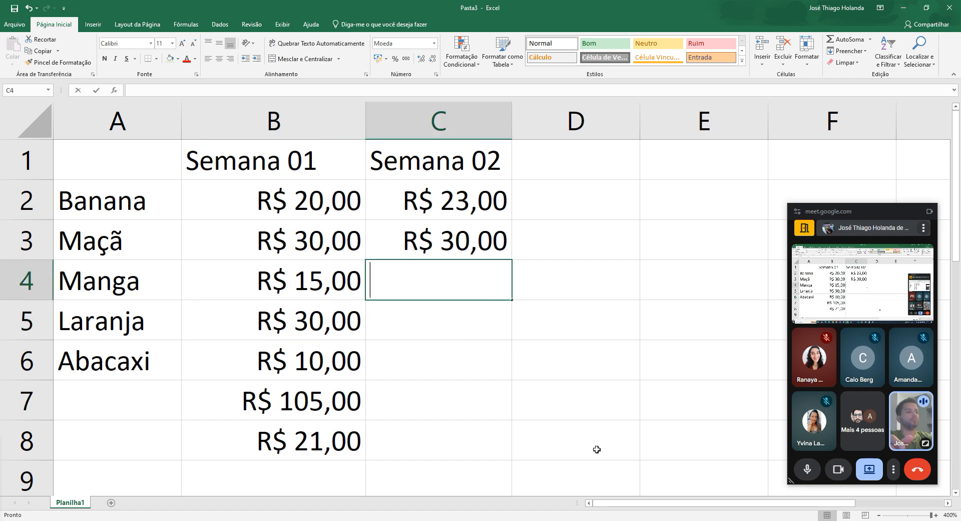
pyautogui.write('15')
pyautogui.press('Return')
pyautogui.write('25')
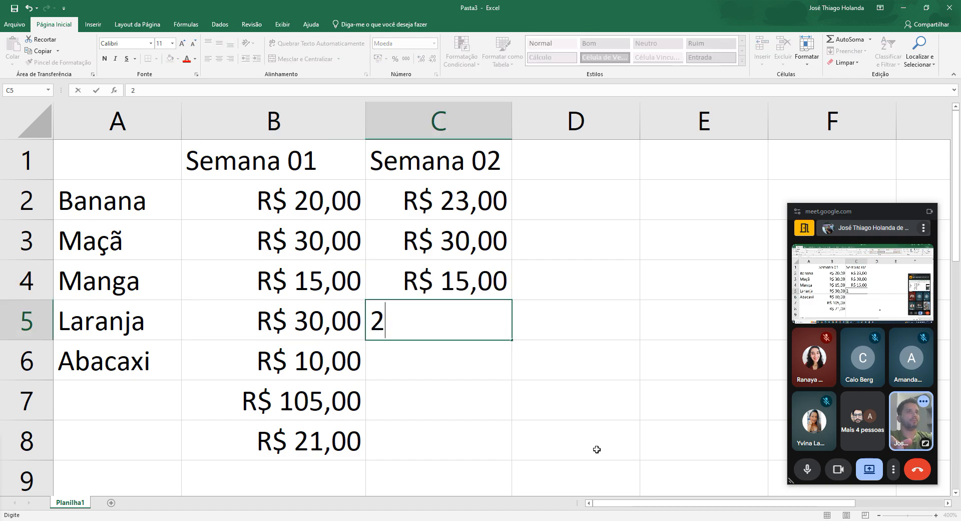
pyautogui.press('Return')
pyautogui.write('12')
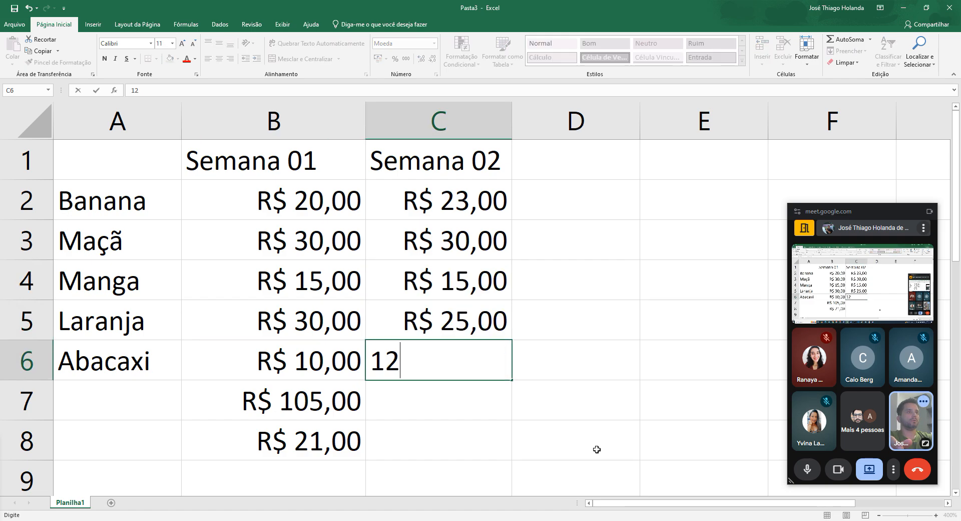
pyautogui.press('Return')
# Review the Semana 02 prices in column C, and compare the empty cell C7 with the Semana 01 total formula in B7
pyautogui.press('Up')
pyautogui.press('Up')
pyautogui.press('Up')
pyautogui.press('Up')
pyautogui.press('Up')
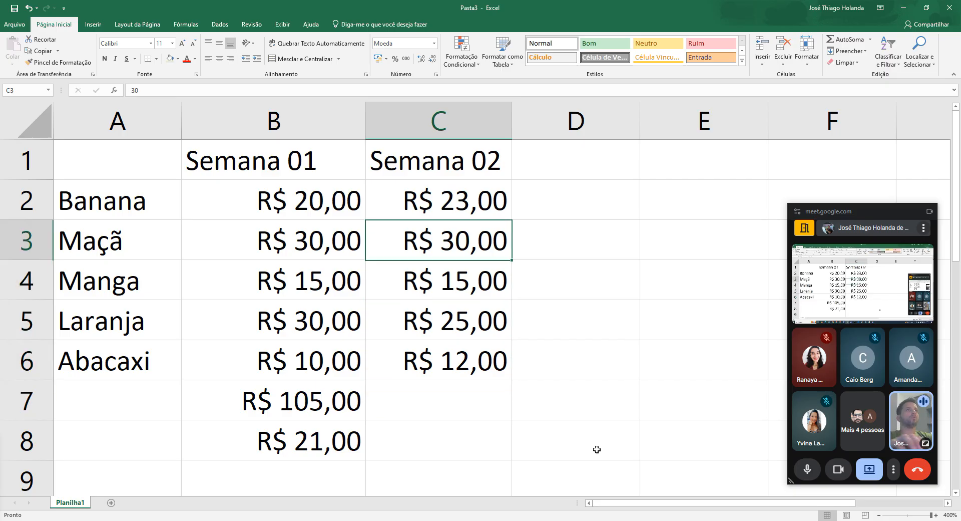
pyautogui.press('Down')
pyautogui.press('Down')
pyautogui.press('Down')
pyautogui.press('Down')
pyautogui.press('Down')
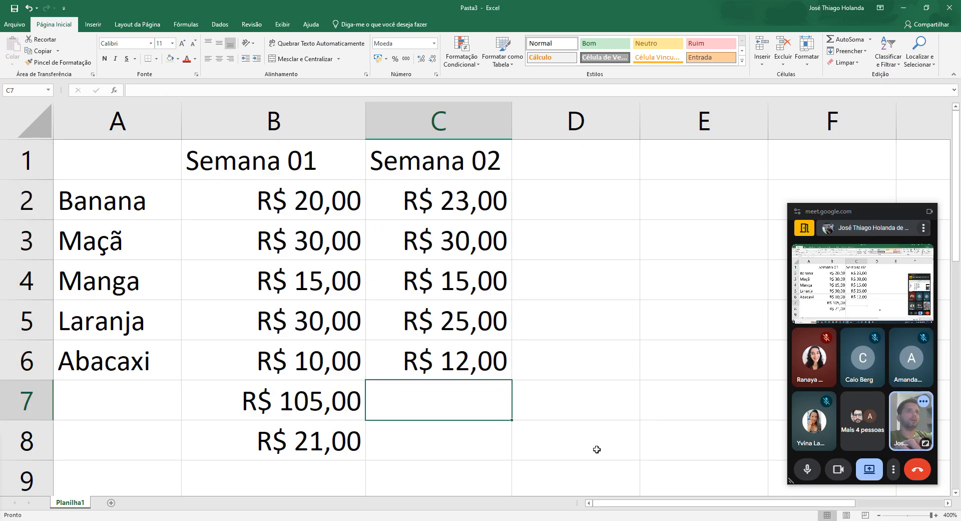
pyautogui.press('Left')
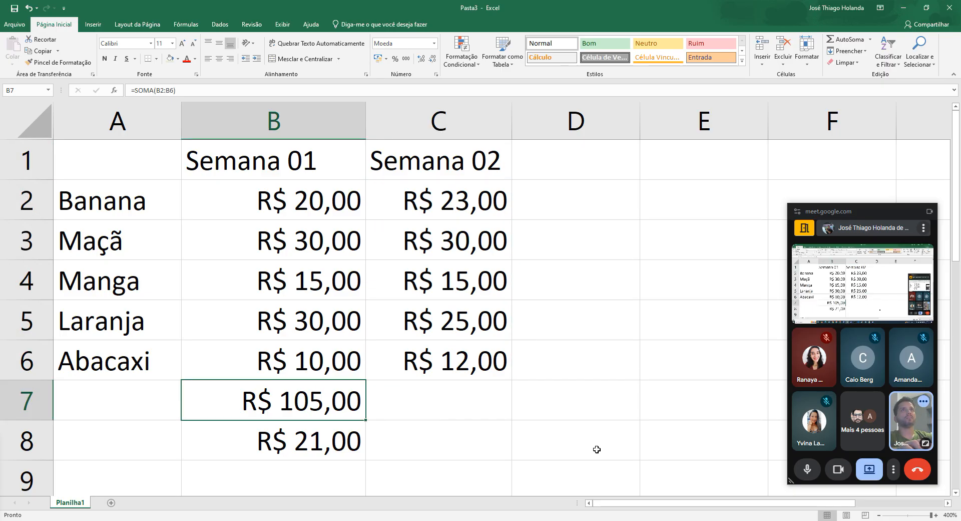
pyautogui.press('Right')
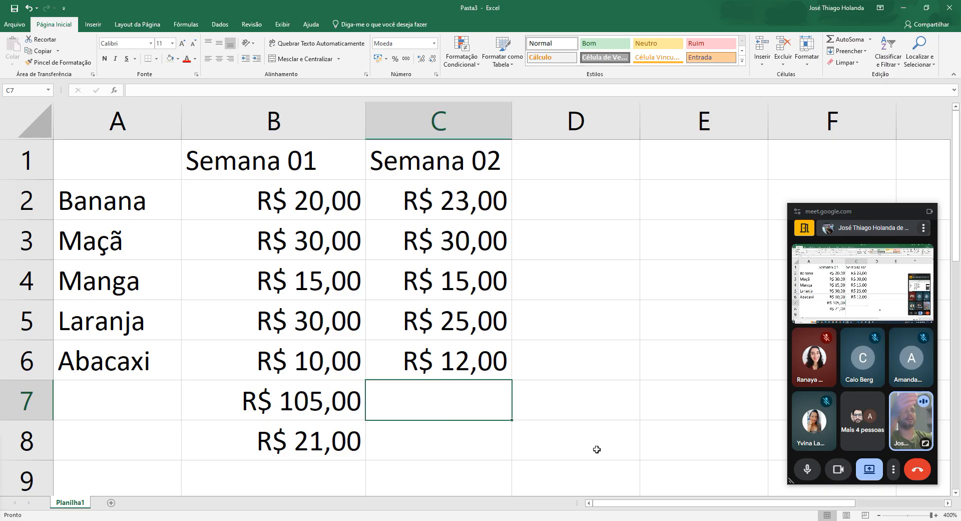
pyautogui.press('Left')
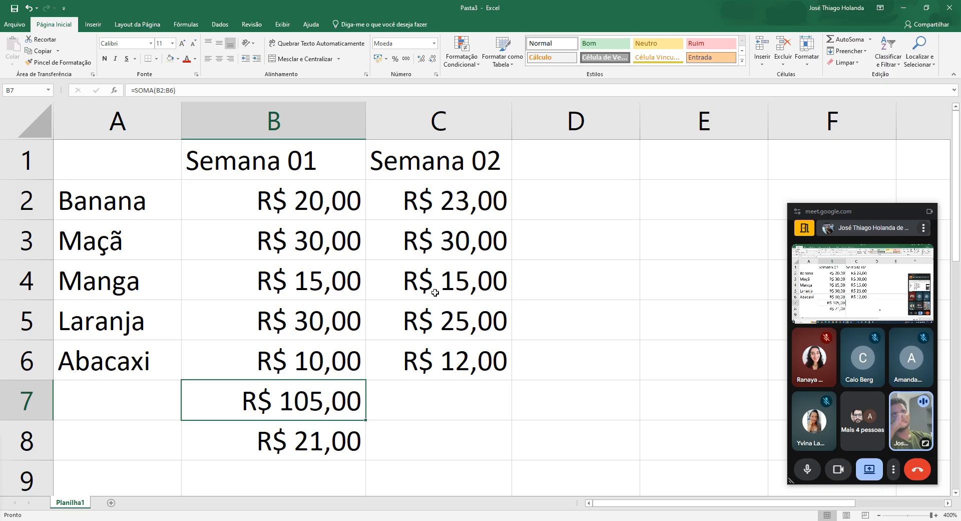
pyautogui.click(176, 90)
pyautogui.moveTo(176, 90); pyautogui.dragTo(131, 91)
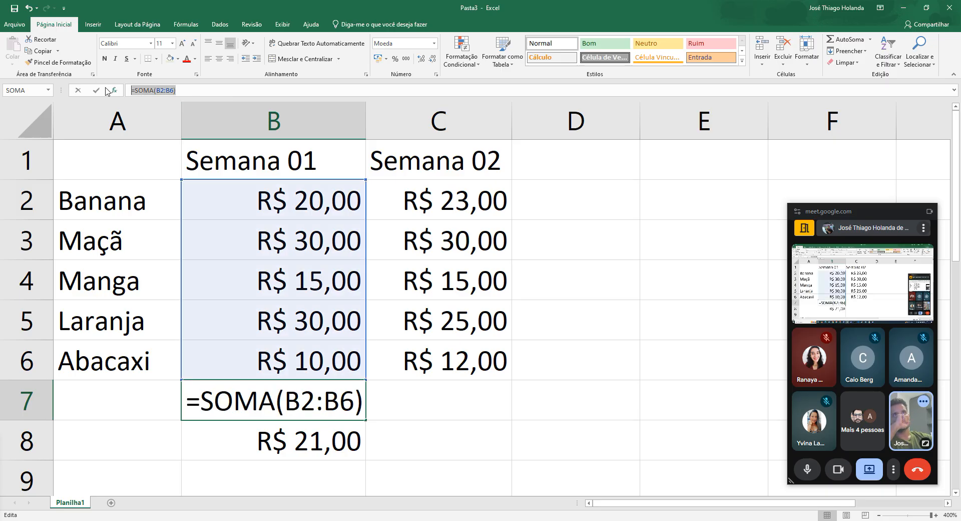
pyautogui.write('=')
pyautogui.click(444, 325)
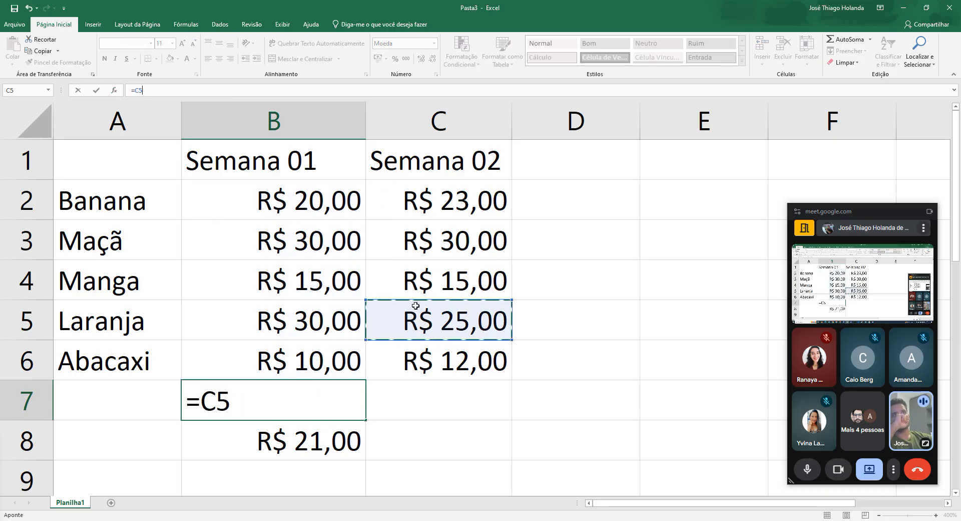
pyautogui.press('Escape')
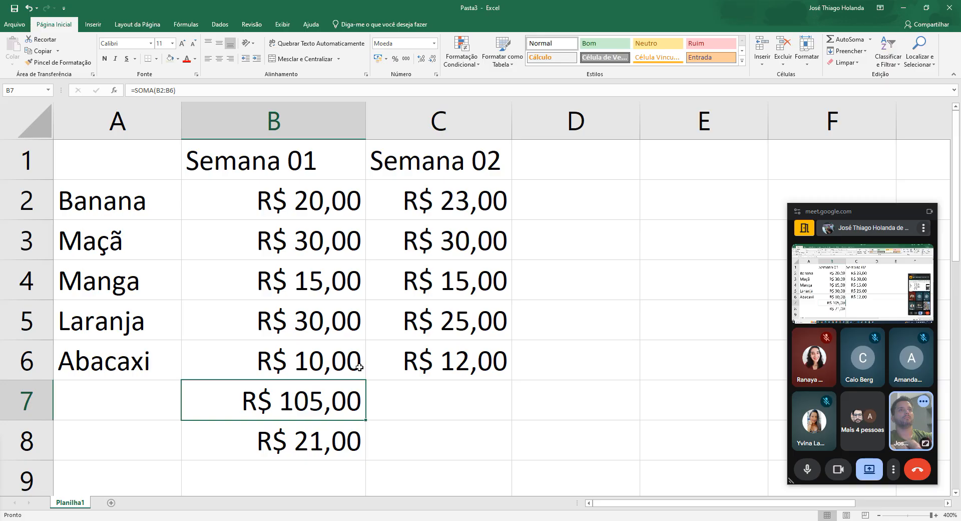
# Examine the Semana 01 price range B2:B6 and the total formula in B7 that sums it
pyautogui.press('Down')
pyautogui.press('Up')
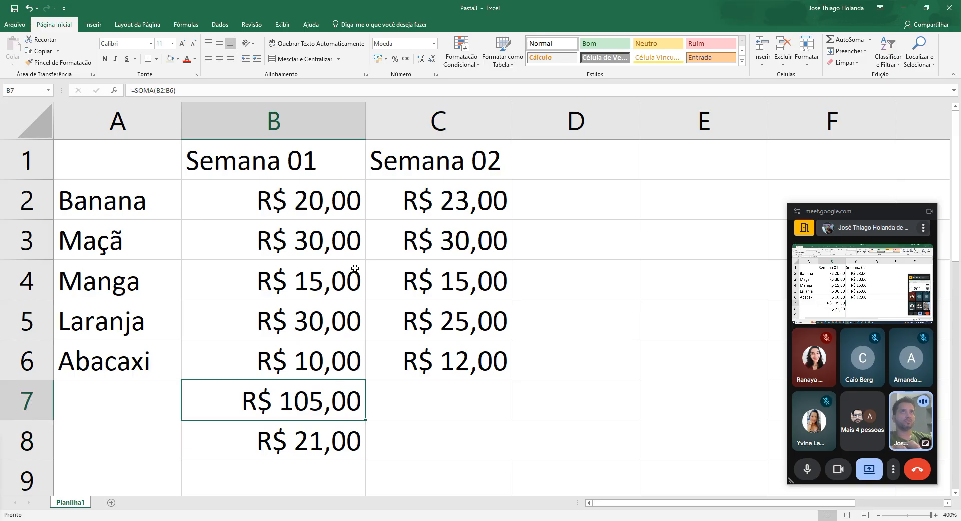
pyautogui.click(294, 214)
pyautogui.keyDown('shift'); pyautogui.click(309, 362); pyautogui.keyUp('shift')
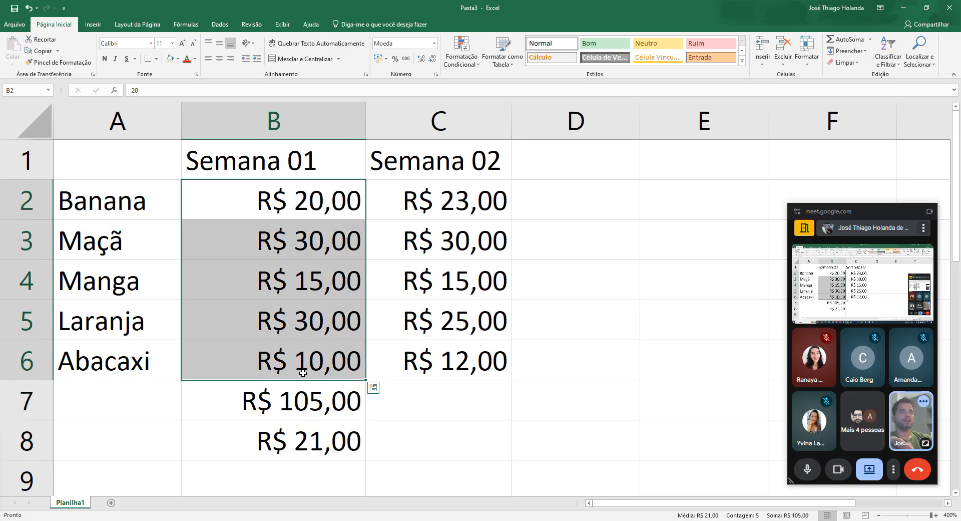
pyautogui.click(317, 157)
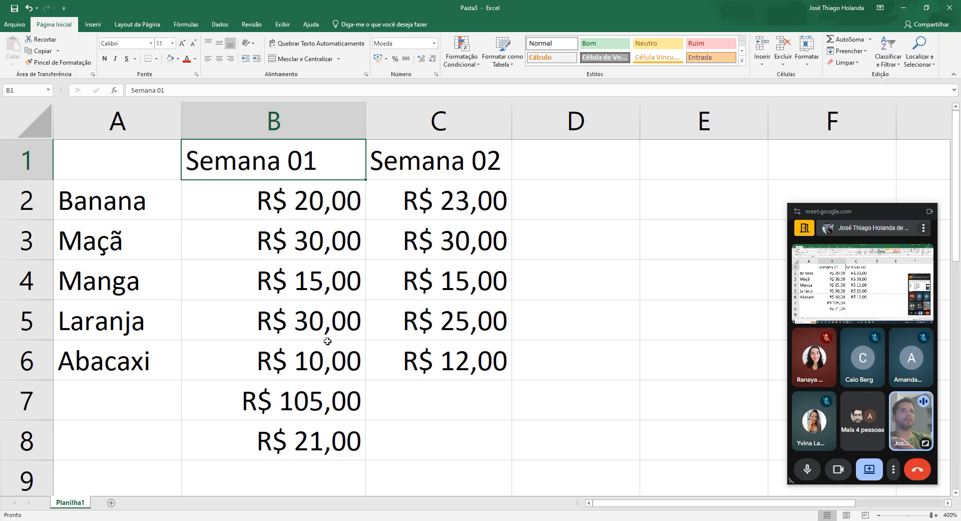
pyautogui.keyDown('shift'); pyautogui.click(326, 316); pyautogui.keyUp('shift')
pyautogui.click(288, 398)
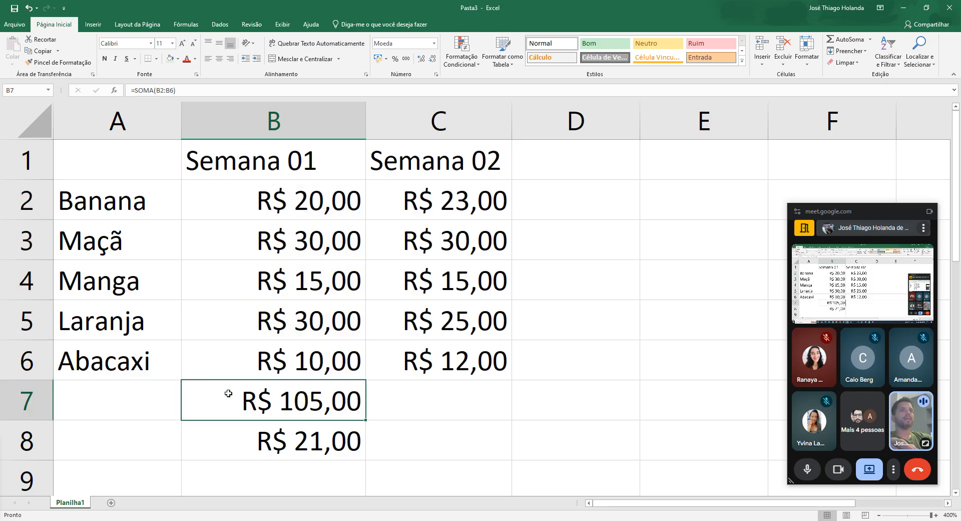
# Copy B7's formula =SOMA(B2:B6) into the Notepad window below the existing formulas, and cancel the open cell edit in Excel
pyautogui.moveTo(201, 96); pyautogui.dragTo(3, 95)
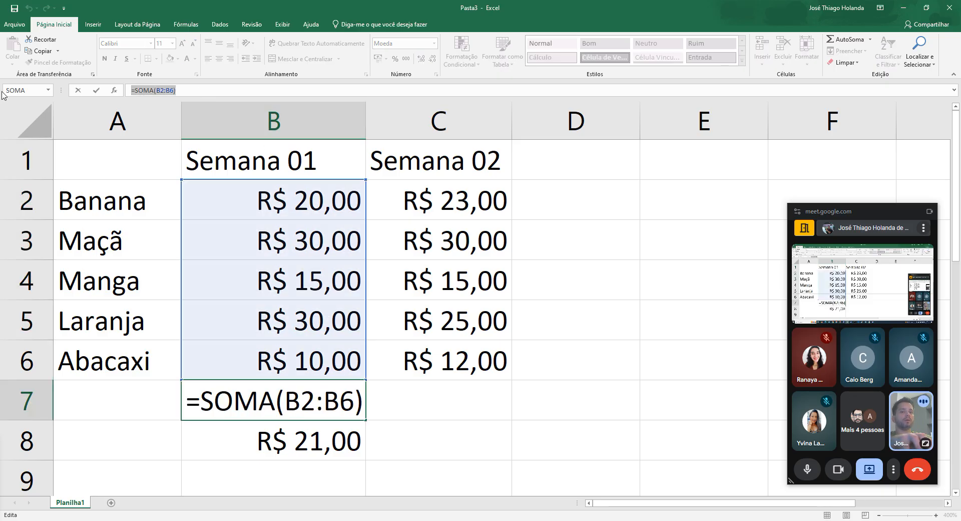
pyautogui.hotkey('ctrl', 'c')
pyautogui.click(551, 483)
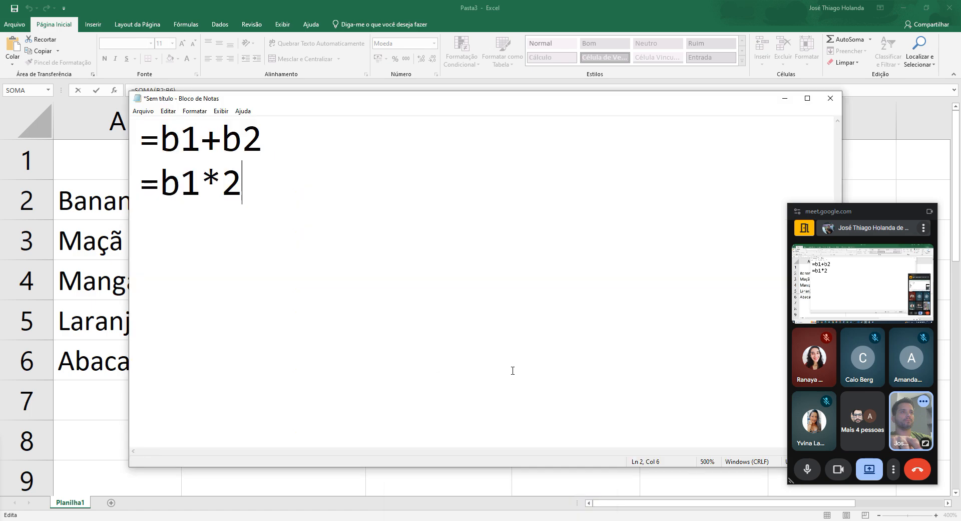
pyautogui.hotkey('ctrl', 'v')
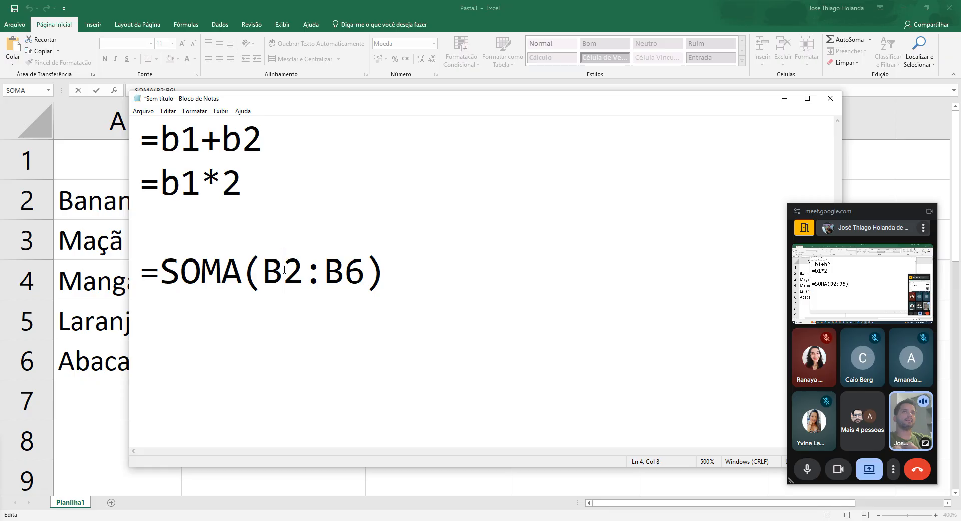
pyautogui.press('Right')
pyautogui.press('Right')
pyautogui.press('Right')
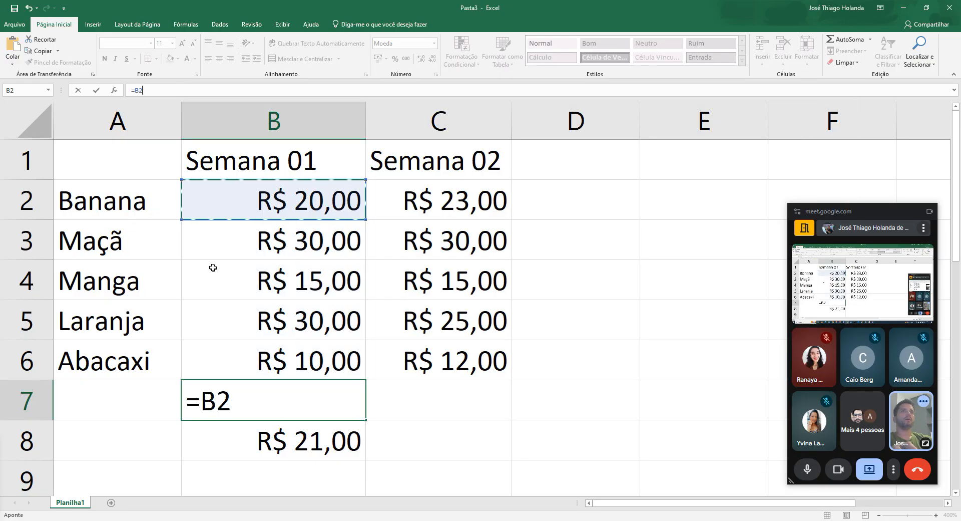
pyautogui.press('Escape')
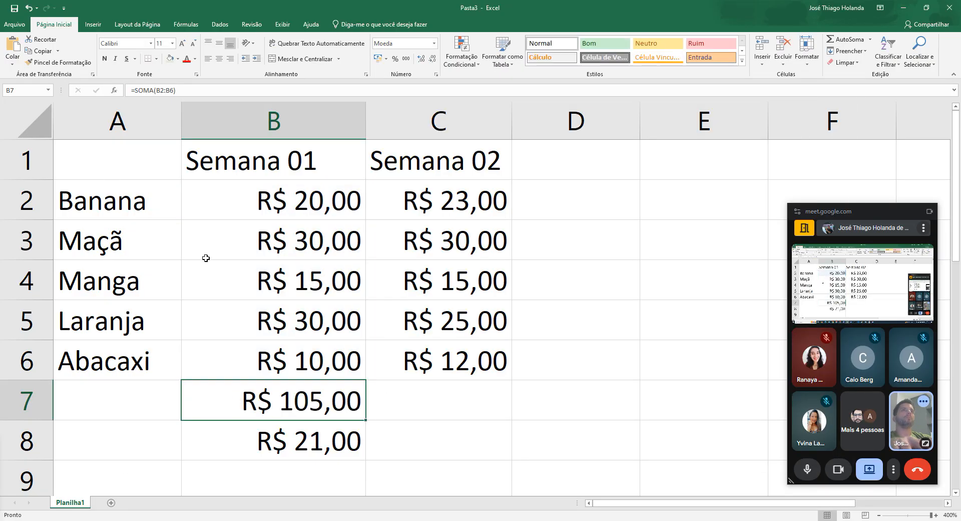
# Insert a blank row above the Banana row, directly below the week headings
pyautogui.click(109, 190)
pyautogui.click(16, 160)
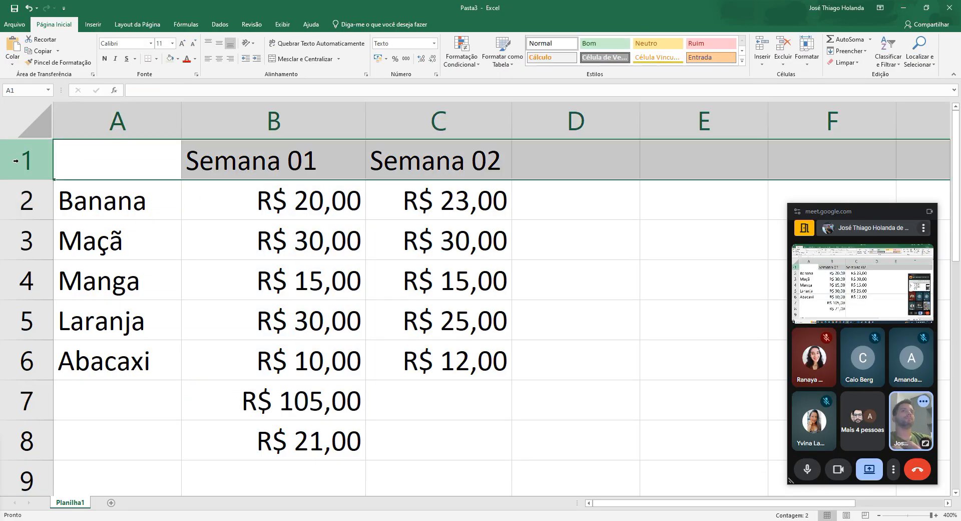
pyautogui.click(120, 205)
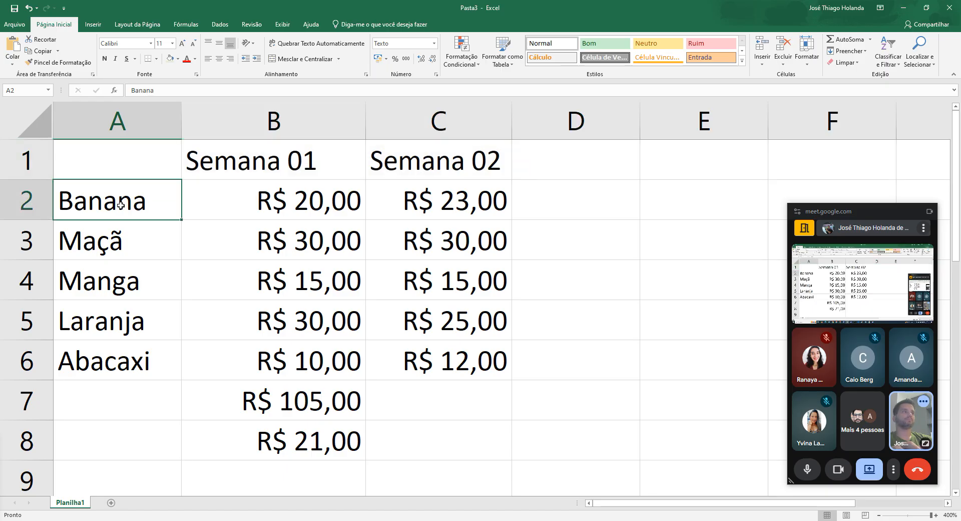
pyautogui.rightClick(29, 197)
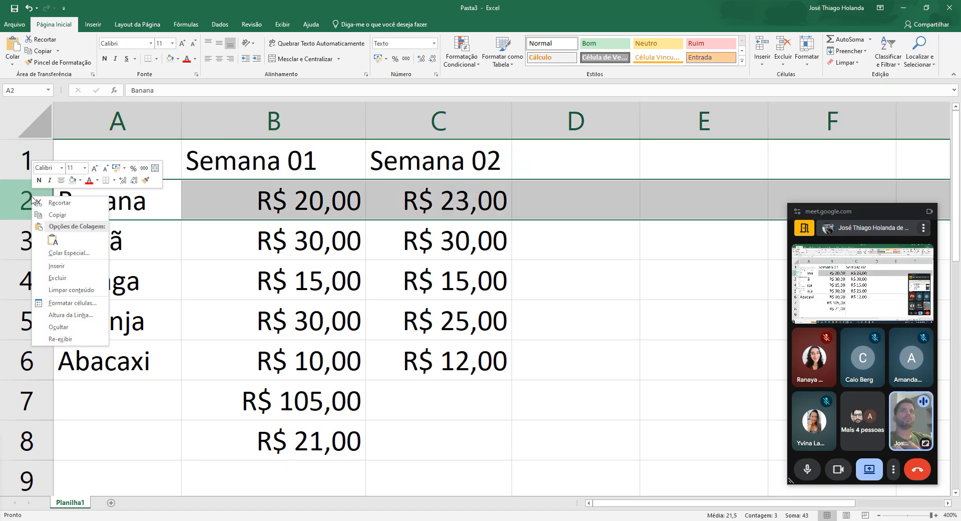
pyautogui.click(97, 270)
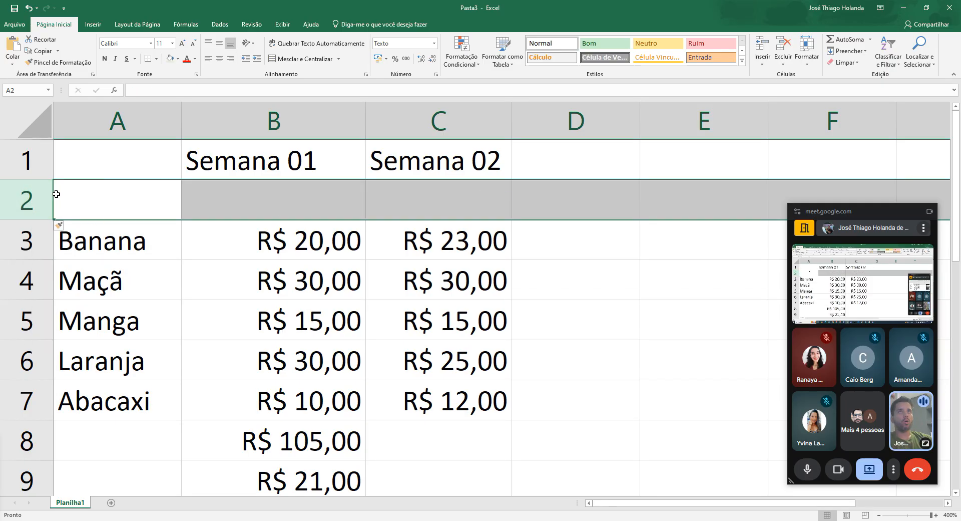
# Examine the shifted Semana 01 prices in B3:B7 and how the total formula in B8 refers to them
pyautogui.click(296, 249)
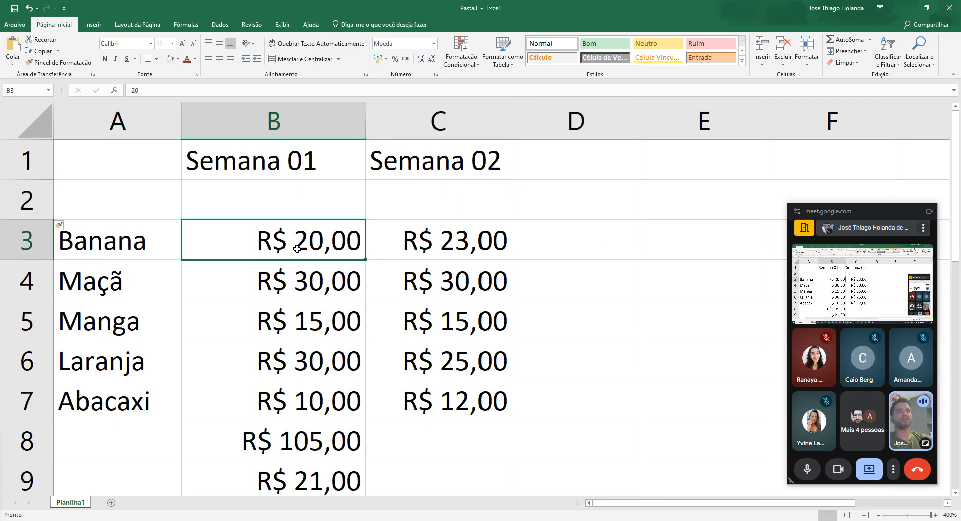
pyautogui.scroll(-1, 302, 249)
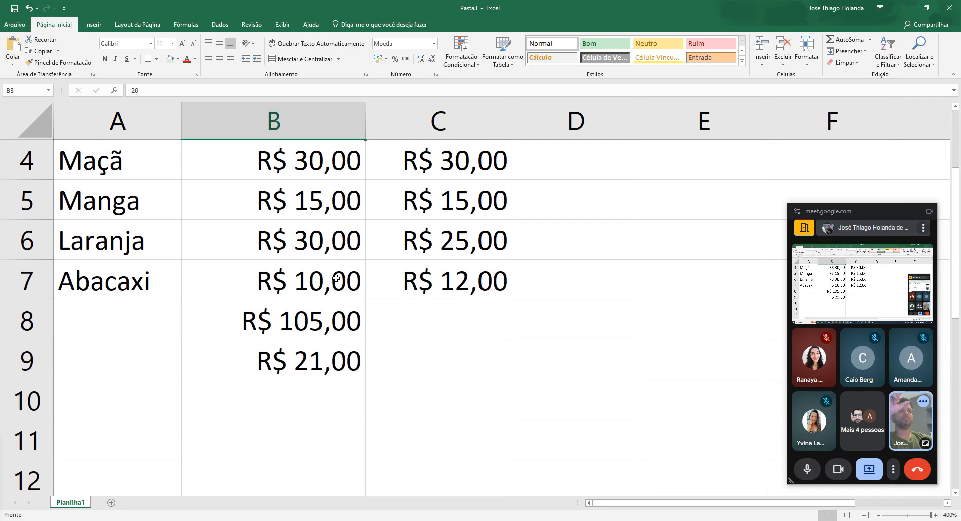
pyautogui.scroll(1, 368, 316)
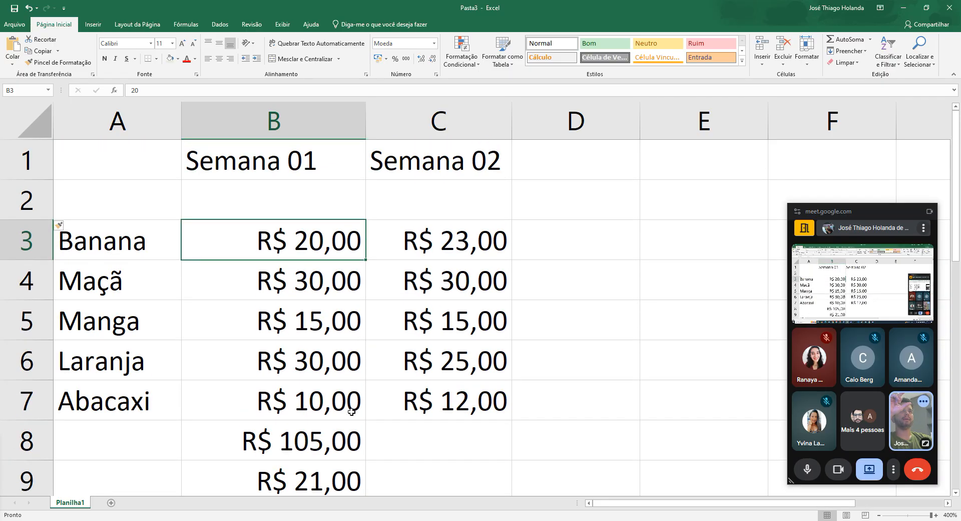
pyautogui.click(306, 446)
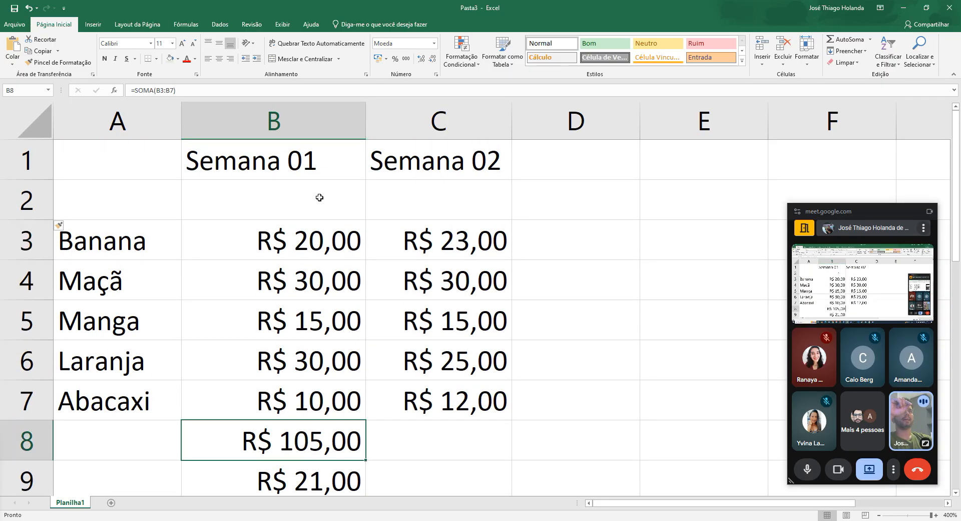
pyautogui.moveTo(317, 198); pyautogui.dragTo(348, 376)
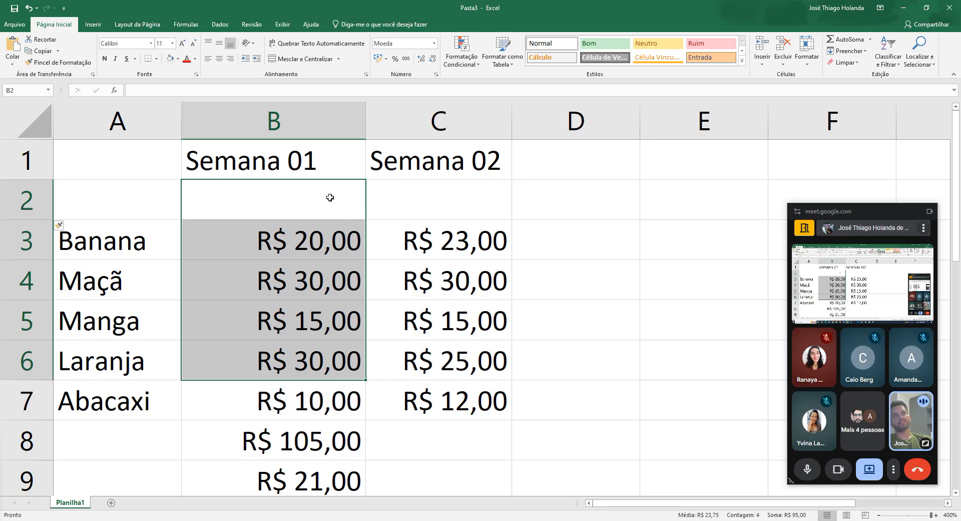
pyautogui.click(325, 398)
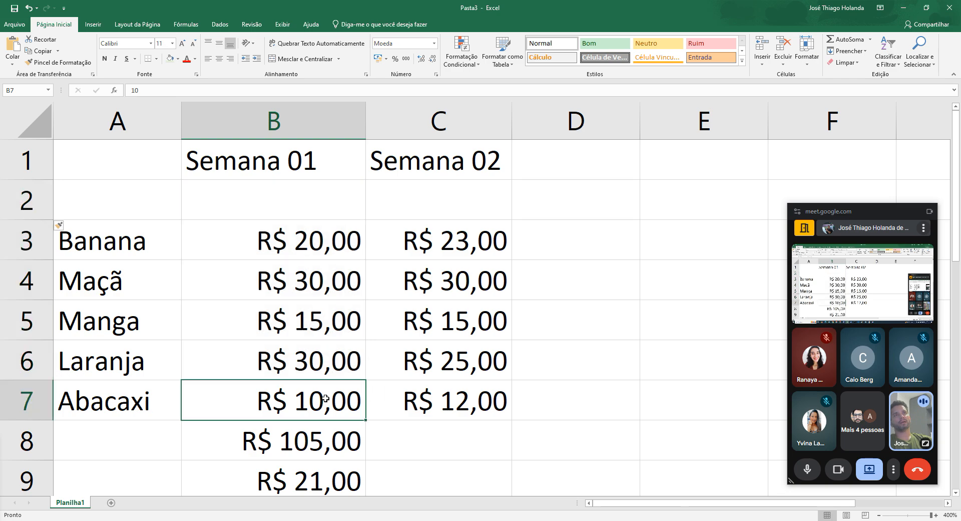
pyautogui.moveTo(308, 247); pyautogui.dragTo(320, 389)
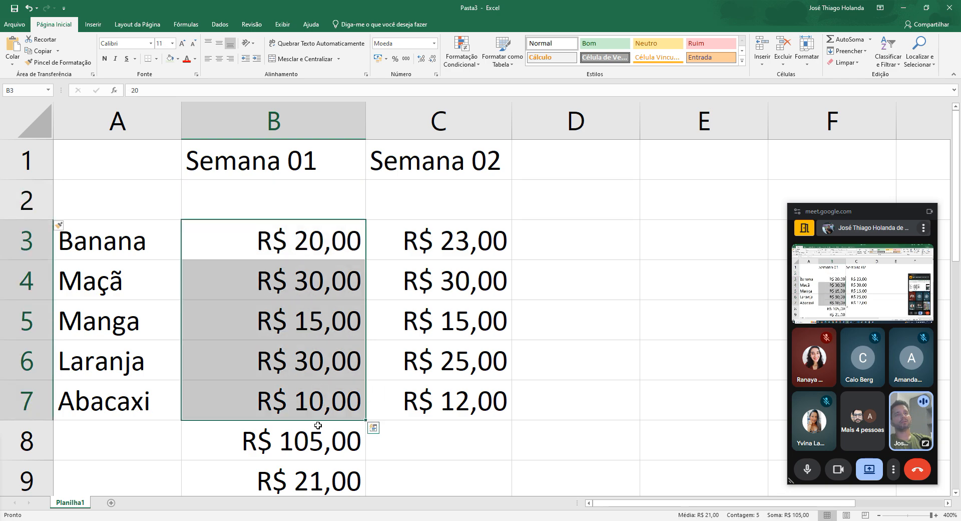
# Copy B8's formula =SOMA(B3:B7) into the Notepad window below =SOMA(B2:B6), and close the open cell edit in Excel
pyautogui.click(318, 427)
pyautogui.moveTo(163, 98); pyautogui.dragTo(39, 95)
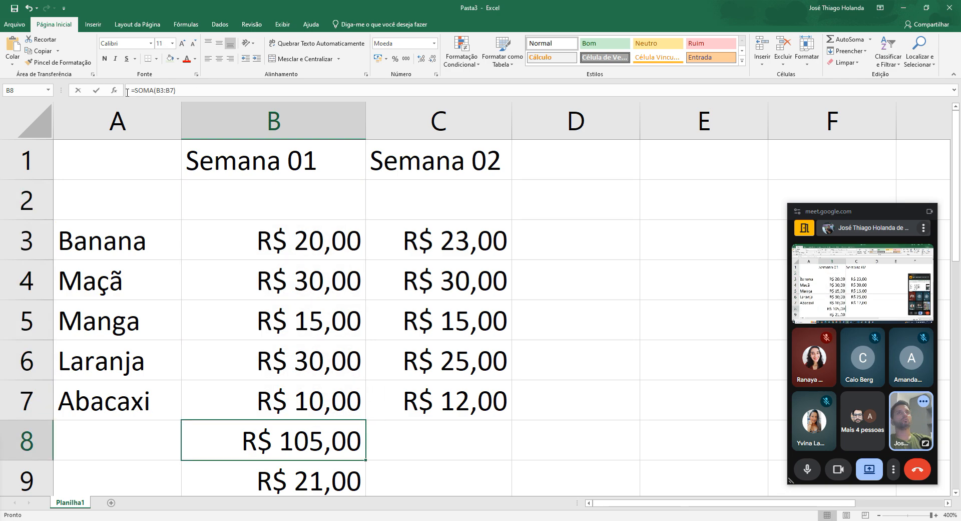
pyautogui.hotkey('alt', 'Tab')
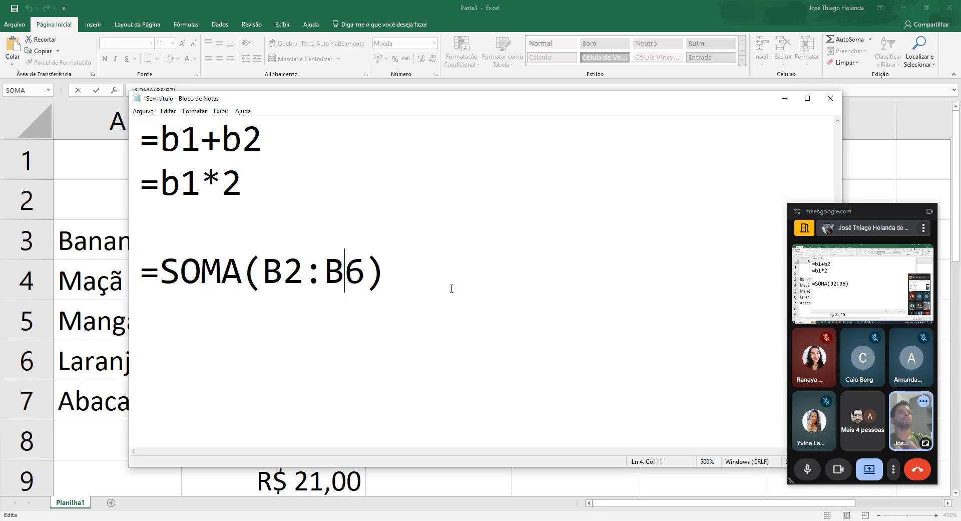
pyautogui.click(444, 278)
pyautogui.press('Return')
pyautogui.write('.')
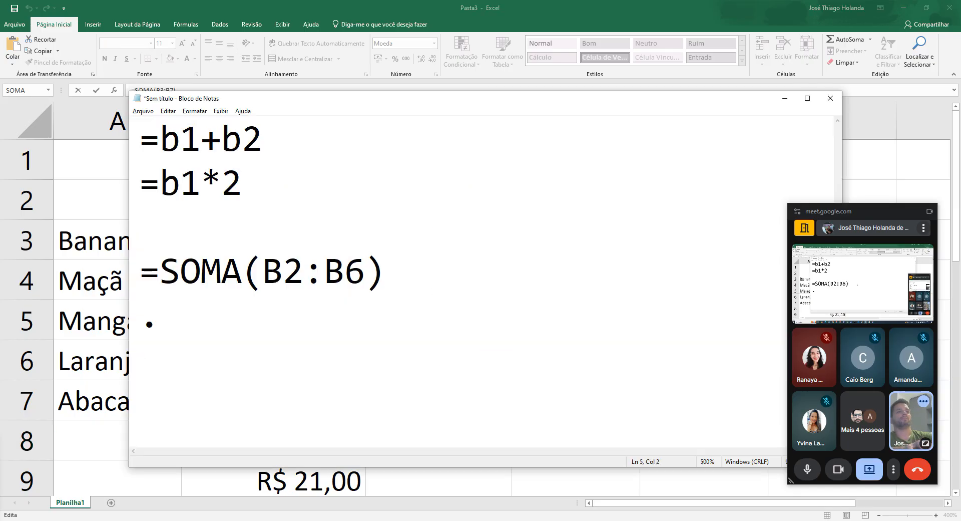
pyautogui.press('BackSpace')
pyautogui.hotkey('ctrl', 'v')
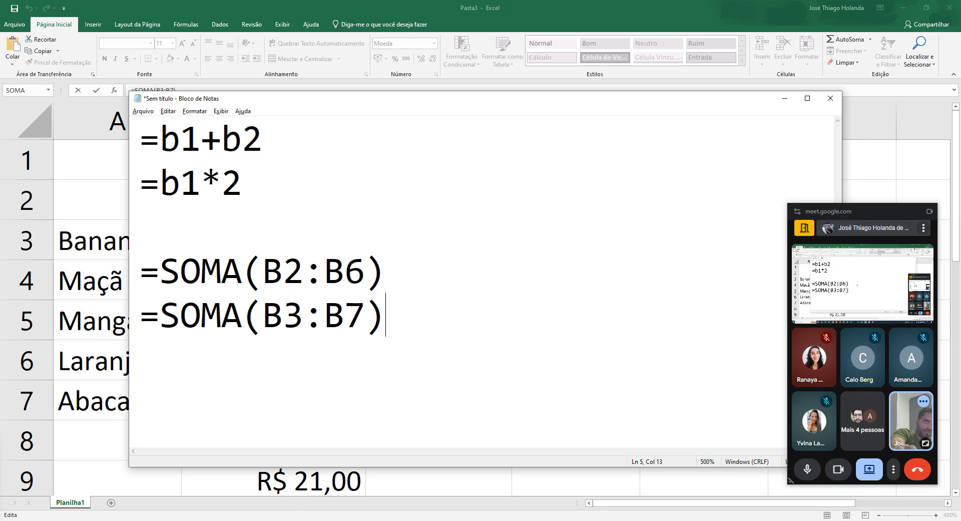
pyautogui.hotkey('alt', 'Tab')
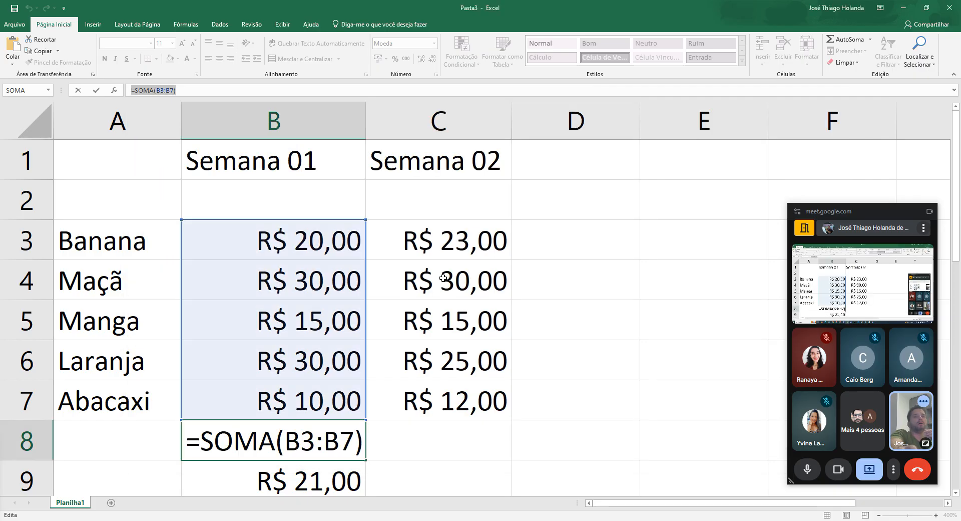
pyautogui.hotkey('ctrl', 'Return')
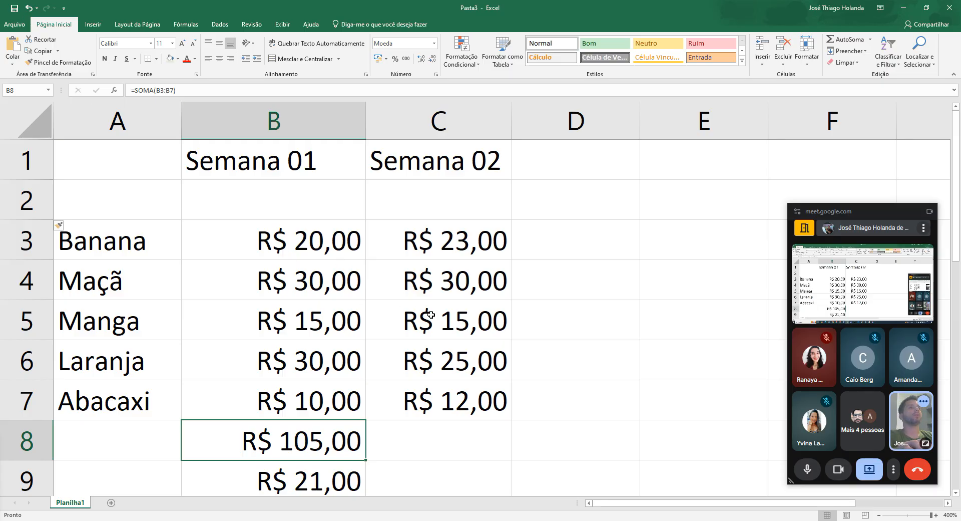
# Enter the formula =soma(c3:c7) in C8 to total the Semana 02 prices, and compare it with the total in B8
pyautogui.click(471, 385)
pyautogui.click(450, 244)
pyautogui.scroll(-2, 451, 321)
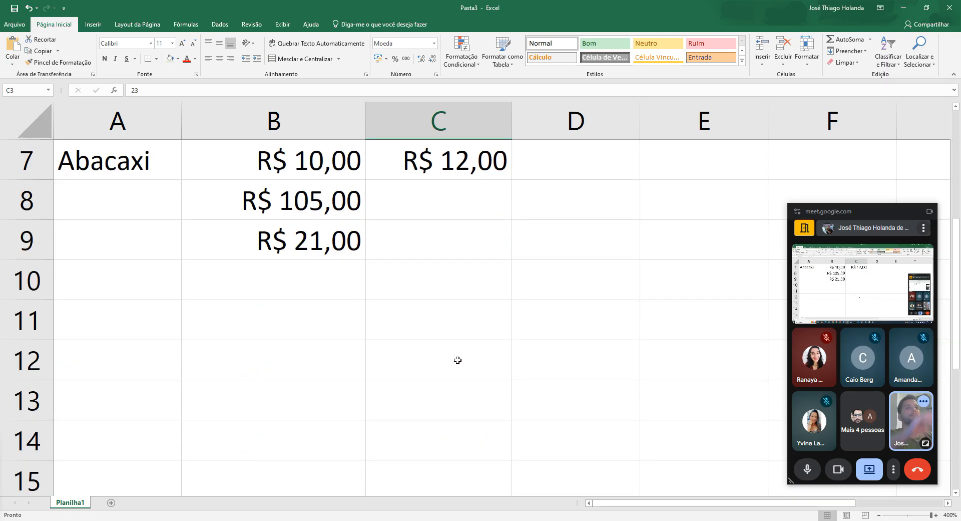
pyautogui.scroll(2, 455, 345)
pyautogui.click(406, 440)
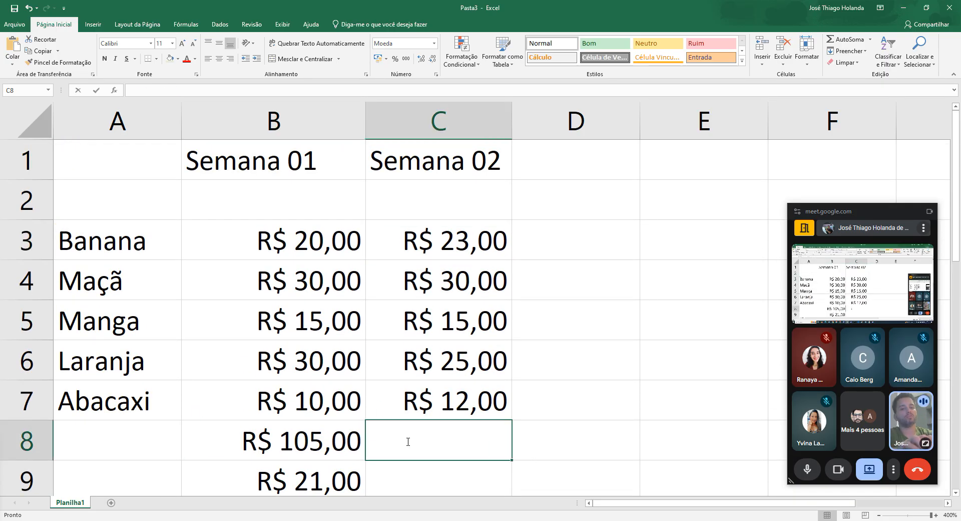
pyautogui.write('=soma(')
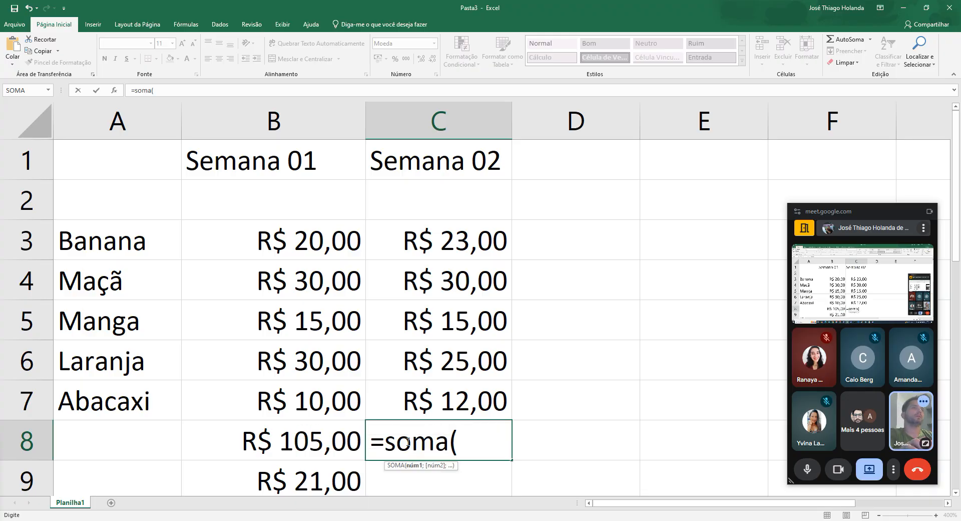
pyautogui.write('c')
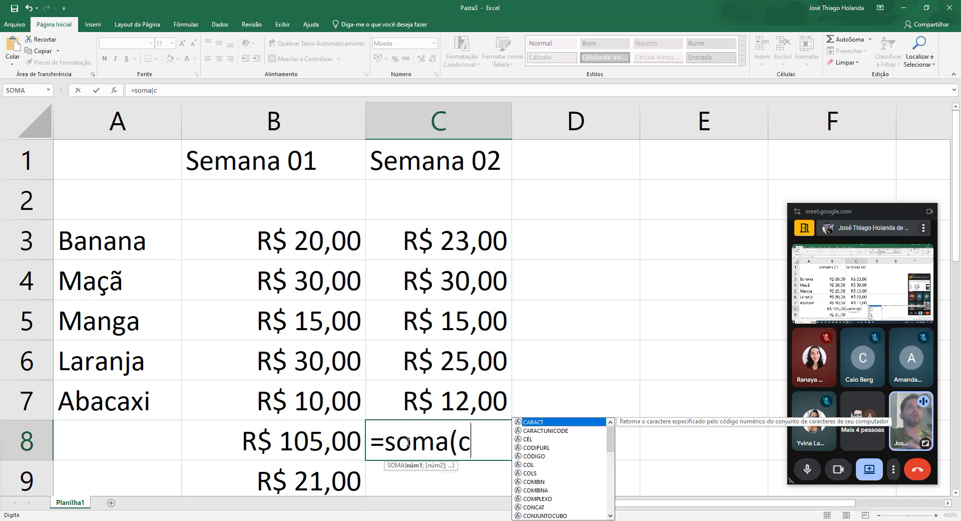
pyautogui.write('3')
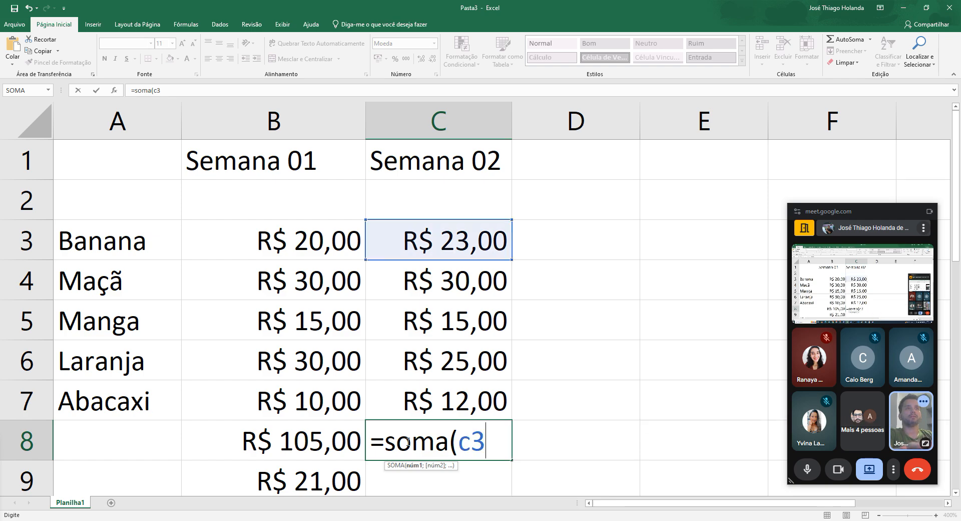
pyautogui.write(':')
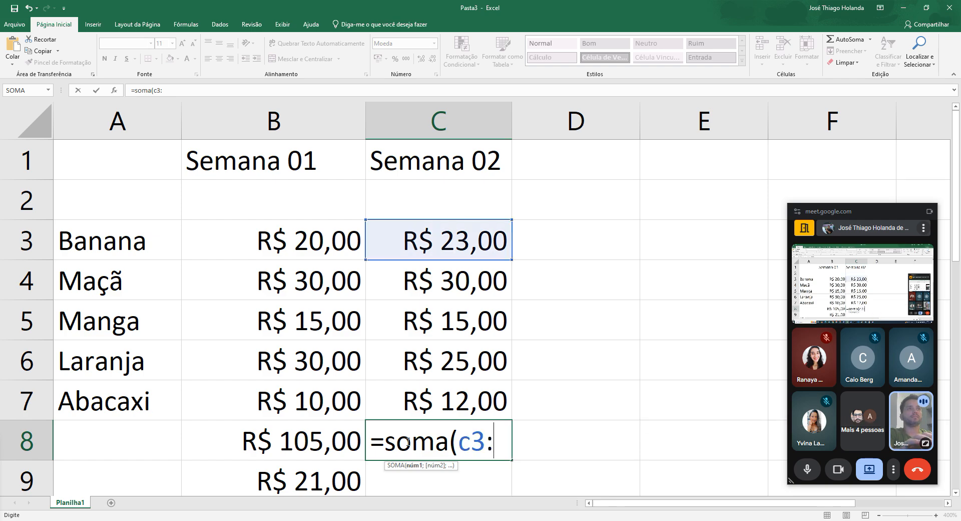
pyautogui.write('c7)')
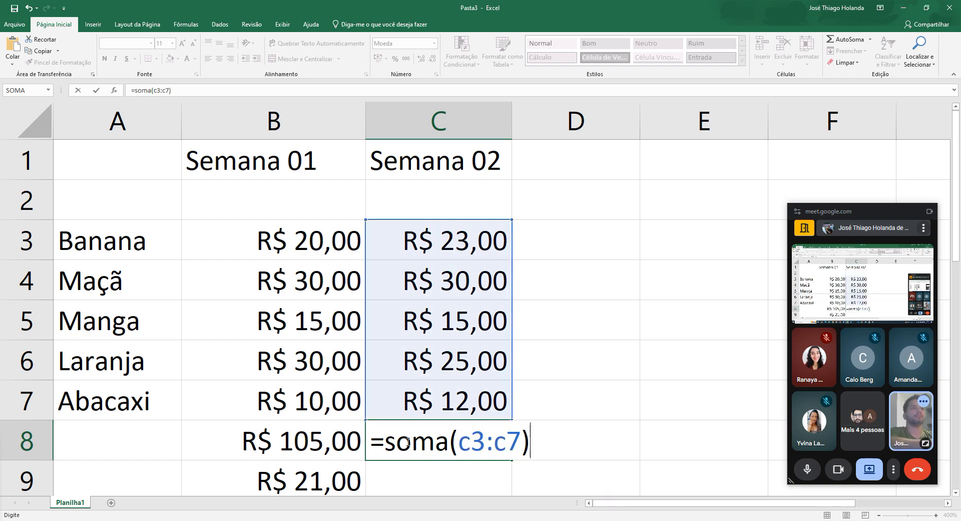
pyautogui.press('Return')
pyautogui.press('Up')
pyautogui.press('Left')
pyautogui.press('Right')
pyautogui.press('Left')
pyautogui.press('Right')
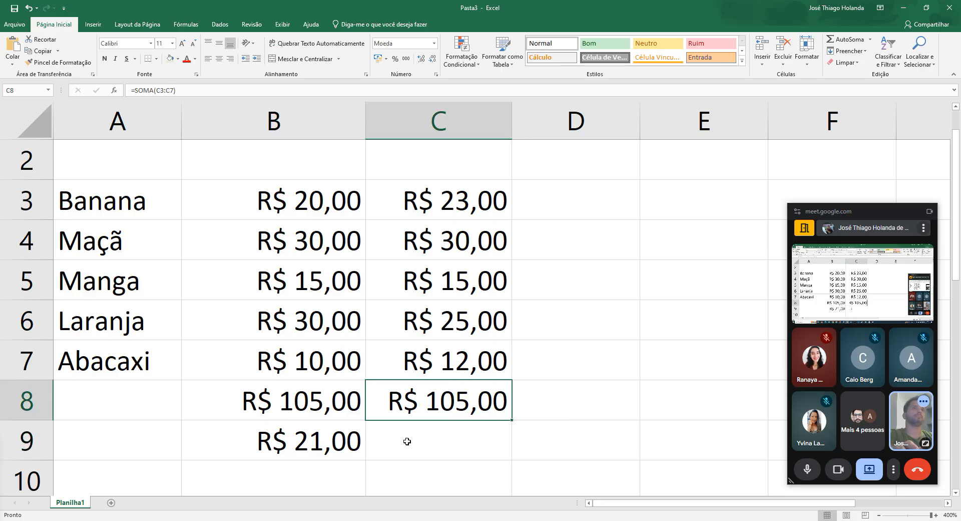
pyautogui.press('Left')
pyautogui.press('Right')
# Label the totals row Total in A8 and the averages row Média in A9
pyautogui.press('Left')
pyautogui.press('Left')
pyautogui.write('Total')
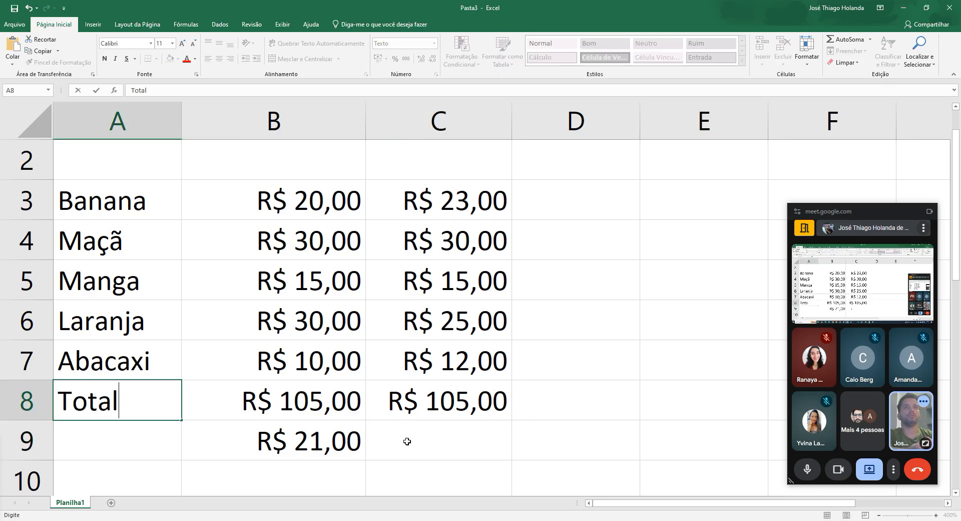
pyautogui.press('Return')
pyautogui.press('Up')
pyautogui.press('Right')
pyautogui.press('Down')
pyautogui.press('Left')
pyautogui.write('Média')
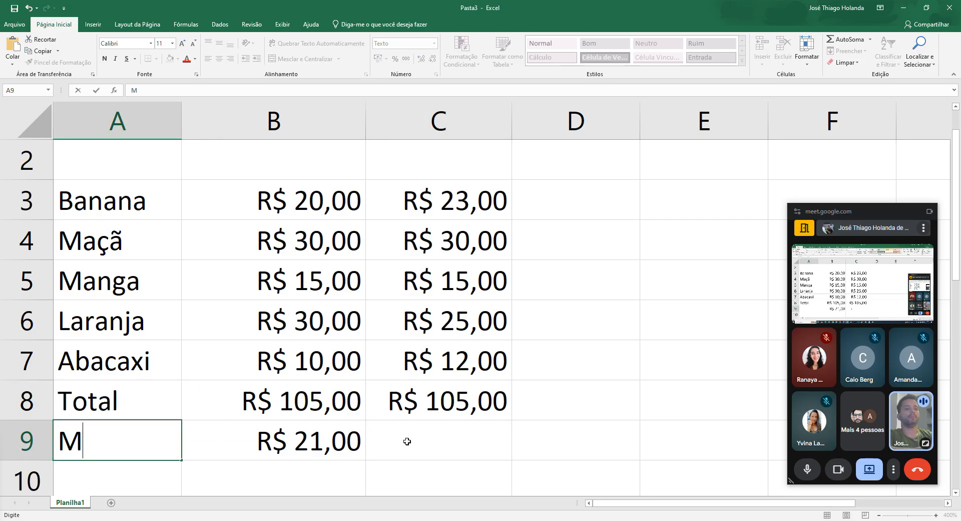
pyautogui.press('Return')
pyautogui.press('Up')
pyautogui.press('Up')
pyautogui.press('Up')
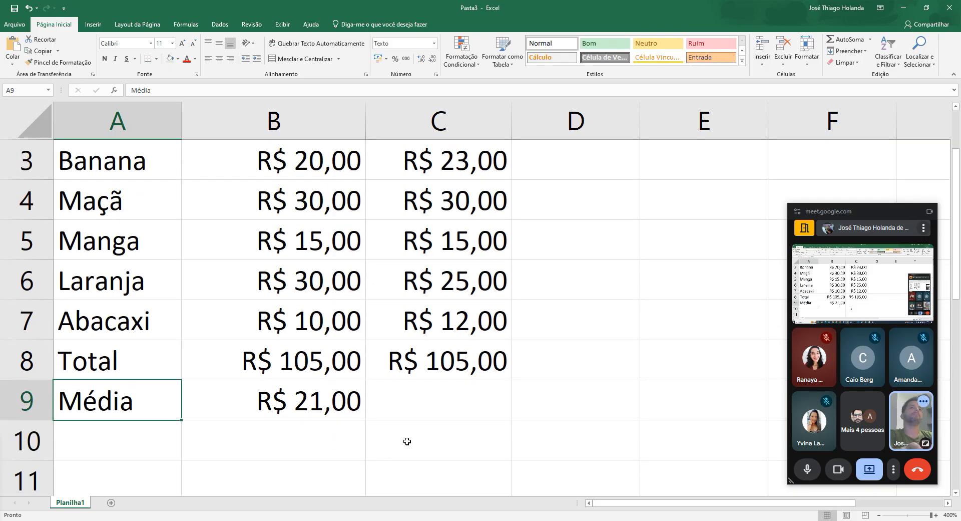
pyautogui.press('Down')
pyautogui.press('Right')
pyautogui.press('Left')
pyautogui.press('Up')
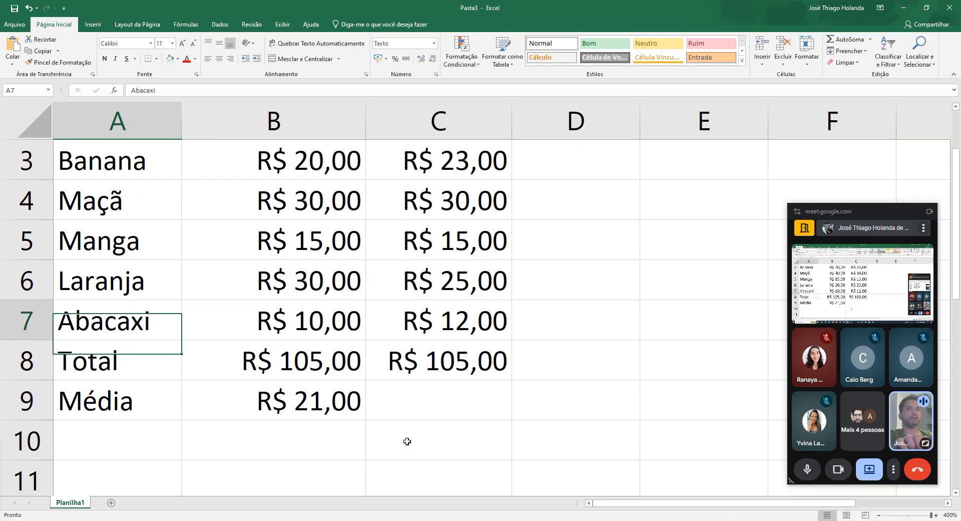
pyautogui.press('Up')
# Try the heading Frutas/ in A1 above the fruit names, and clear it again
pyautogui.scroll(1, 407, 441)
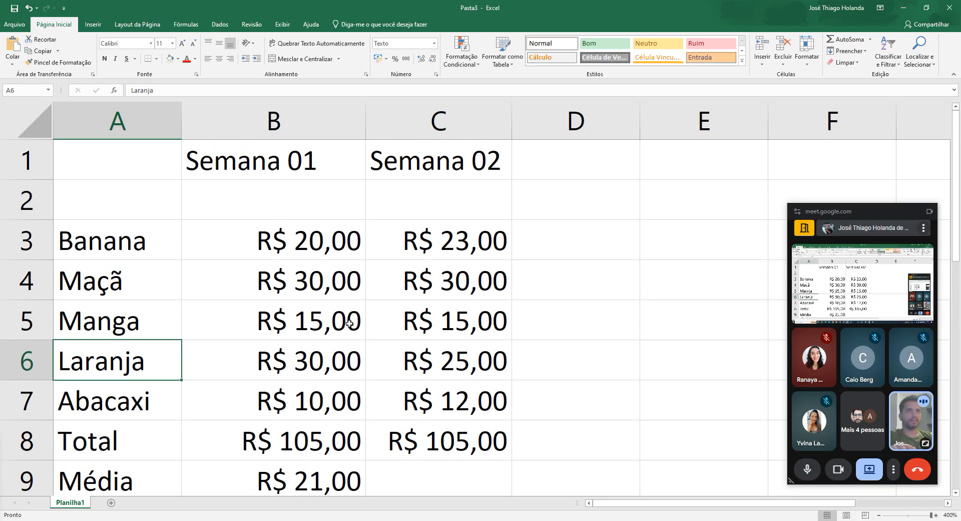
pyautogui.click(136, 152)
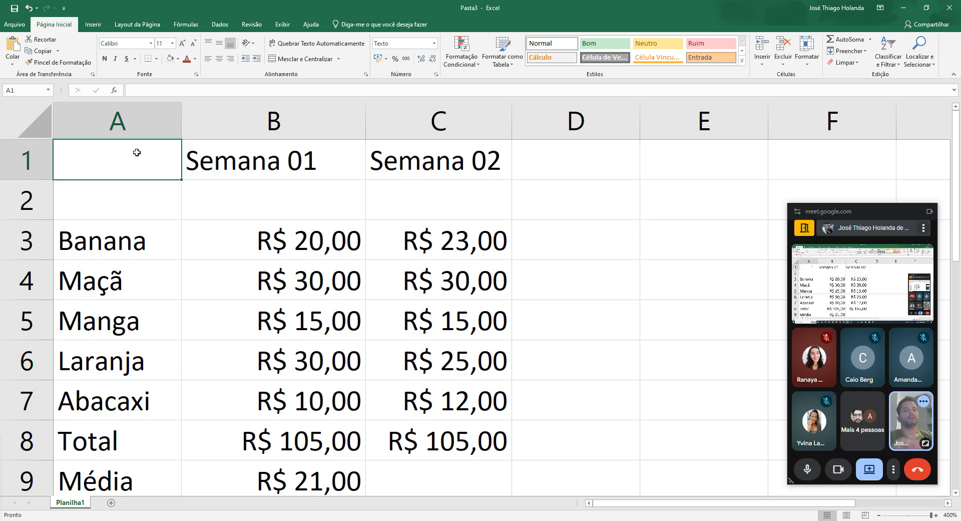
pyautogui.write('Fr')
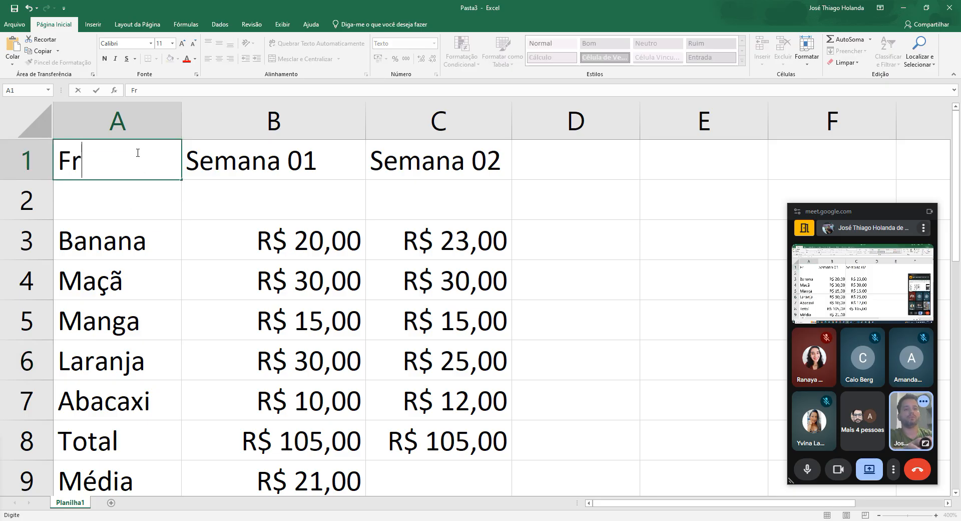
pyautogui.write('utas/')
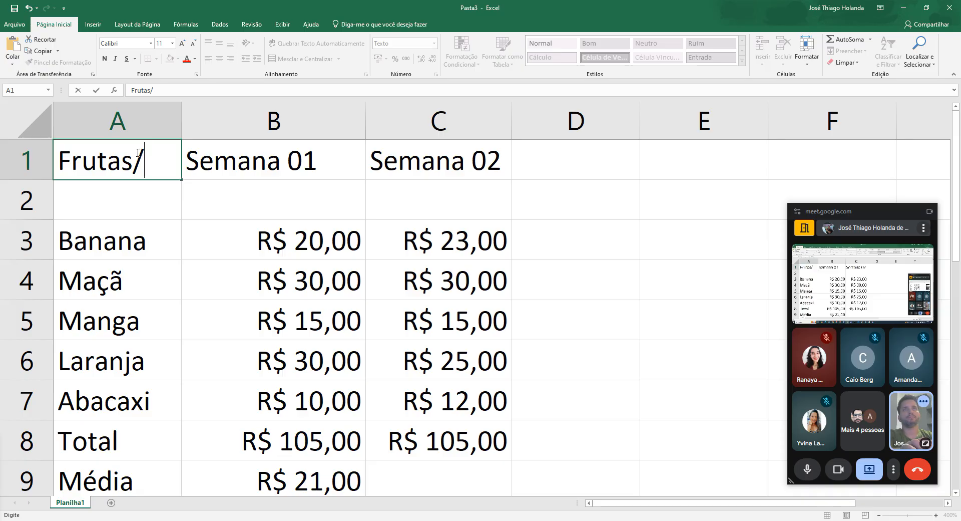
pyautogui.press('BackSpace')
pyautogui.press('BackSpace')
pyautogui.press('BackSpace')
pyautogui.press('BackSpace')
pyautogui.press('BackSpace')
pyautogui.press('BackSpace')
pyautogui.press('BackSpace')
pyautogui.press('Return')
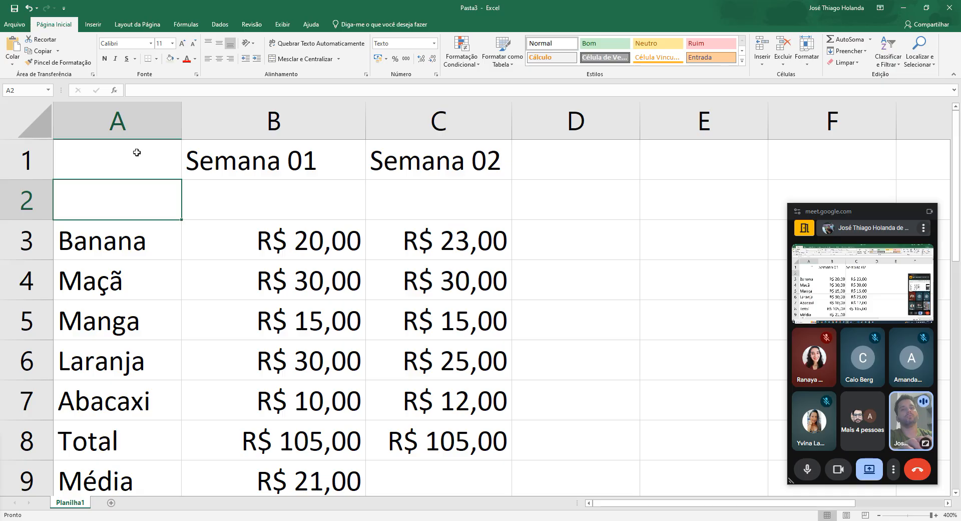
# Enter the heading Frutas in A2 and the heading Semanas in A1
pyautogui.write('Frtu')
pyautogui.press('BackSpace')
pyautogui.press('BackSpace')
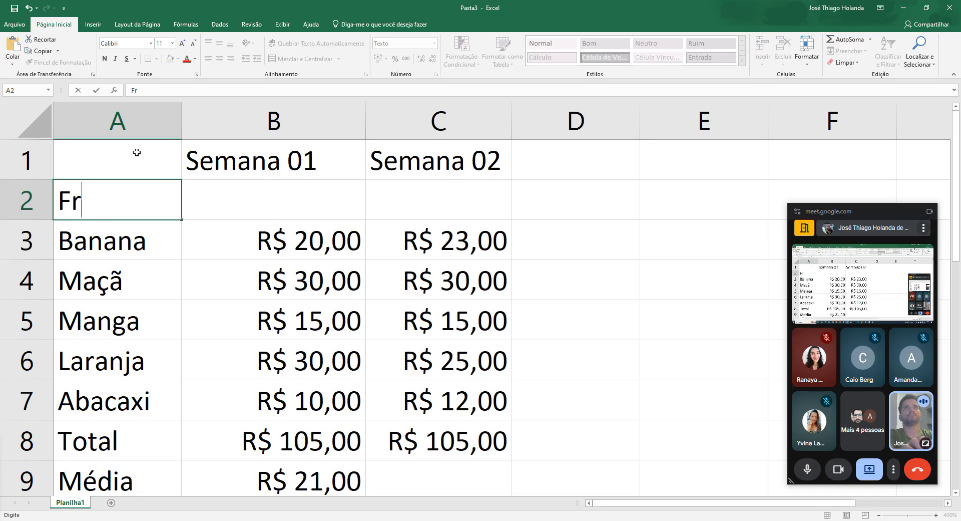
pyautogui.write('utas')
pyautogui.click(136, 152)
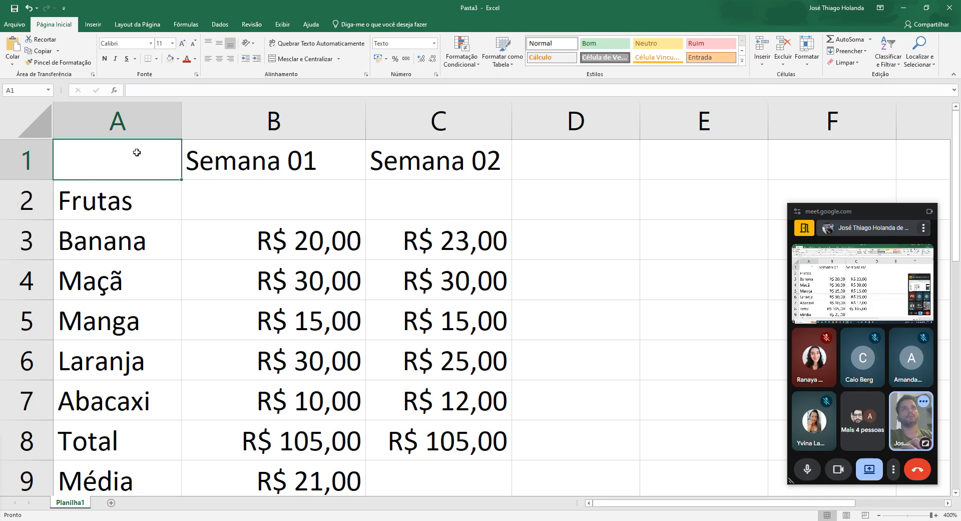
pyautogui.write('Semanas')
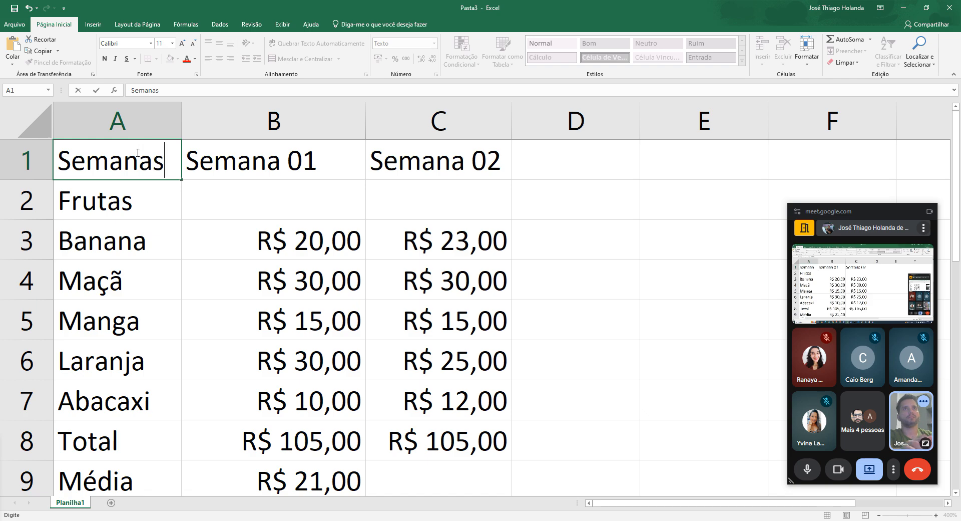
pyautogui.press('Return')
# Make the Semanas heading in A1 and the Frutas heading in A2 bold
pyautogui.click(136, 152)
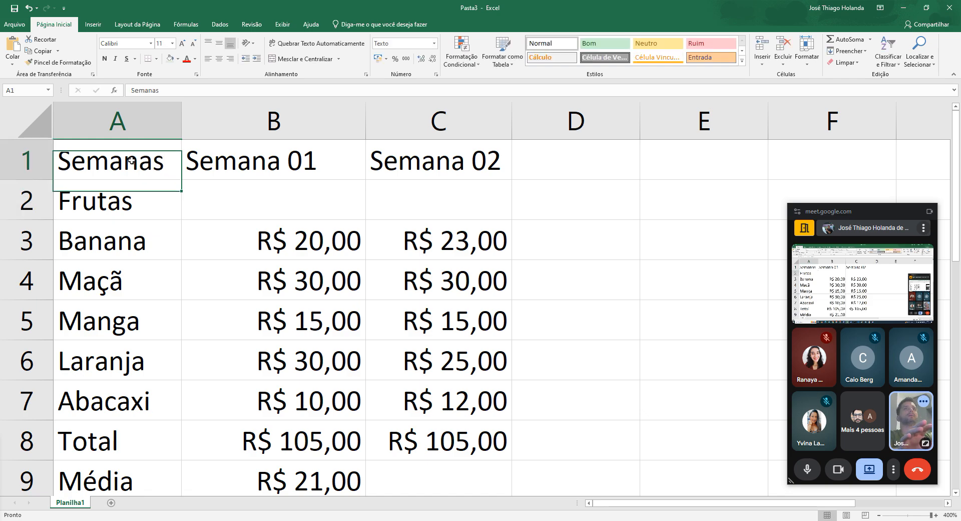
pyautogui.click(105, 59)
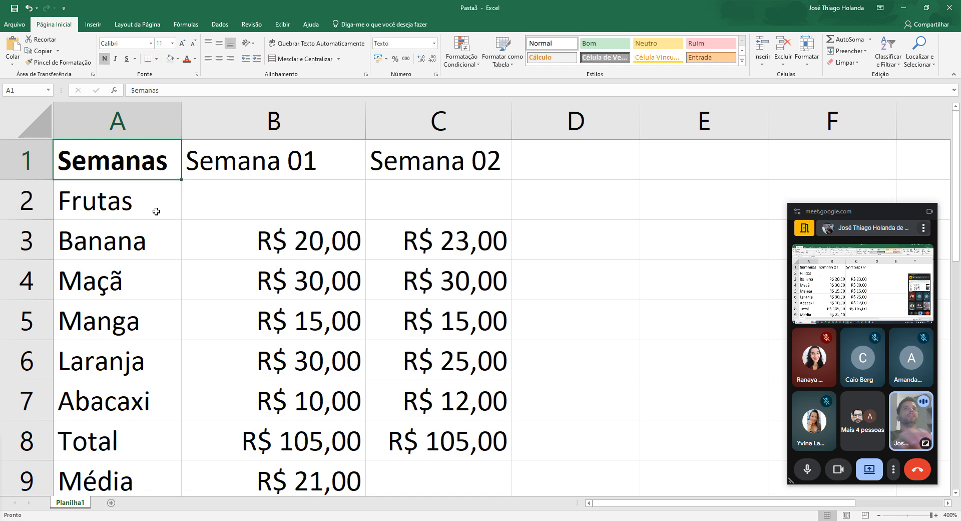
pyautogui.click(133, 202)
pyautogui.click(106, 59)
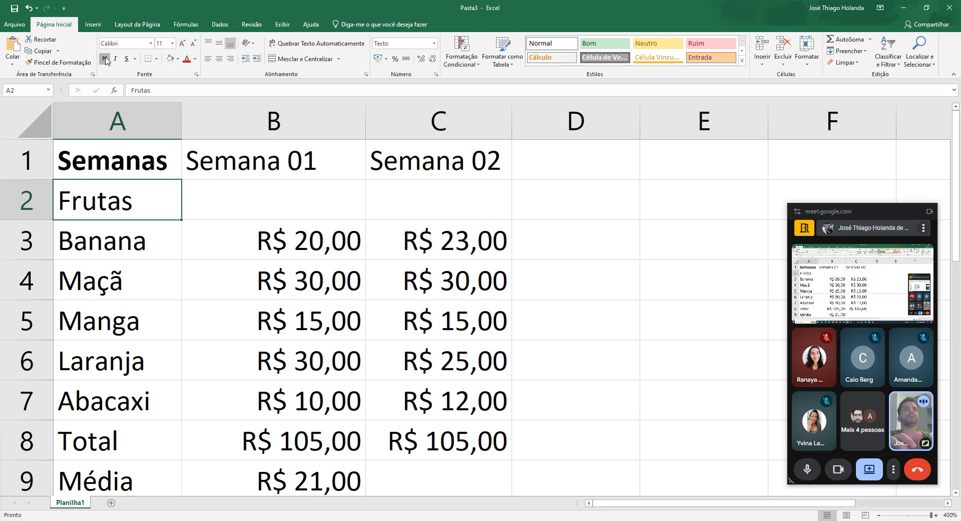
# Try inserting a blank column before the Semana 01 column and moving the Semanas heading into B1
pyautogui.click(159, 173)
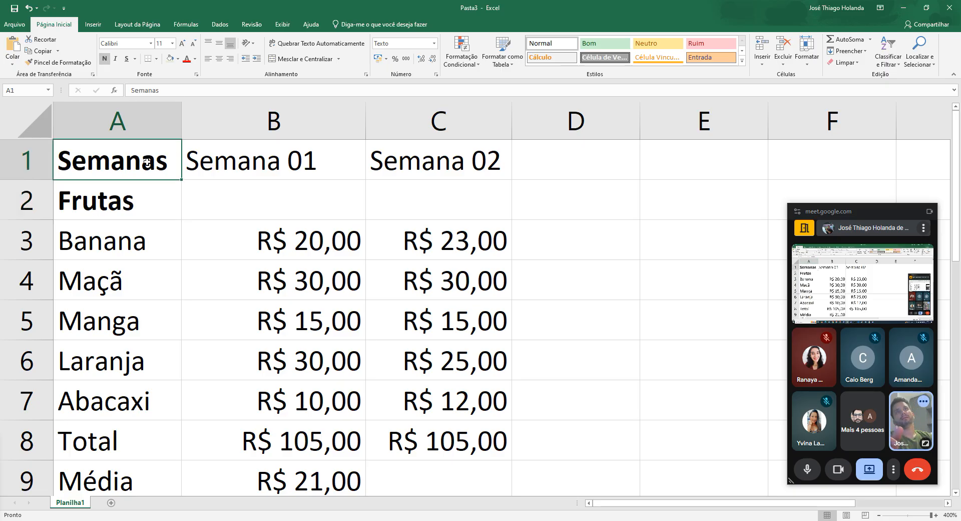
pyautogui.rightClick(227, 124)
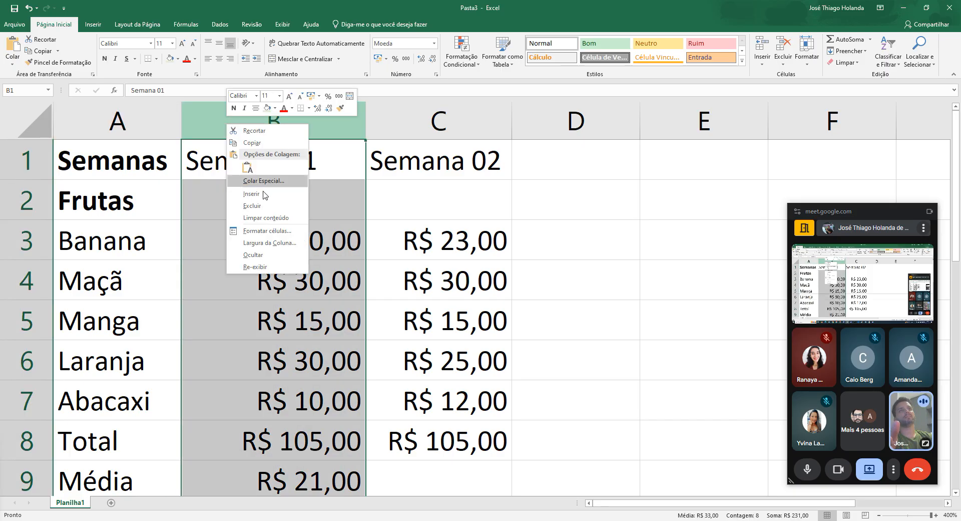
pyautogui.click(250, 195)
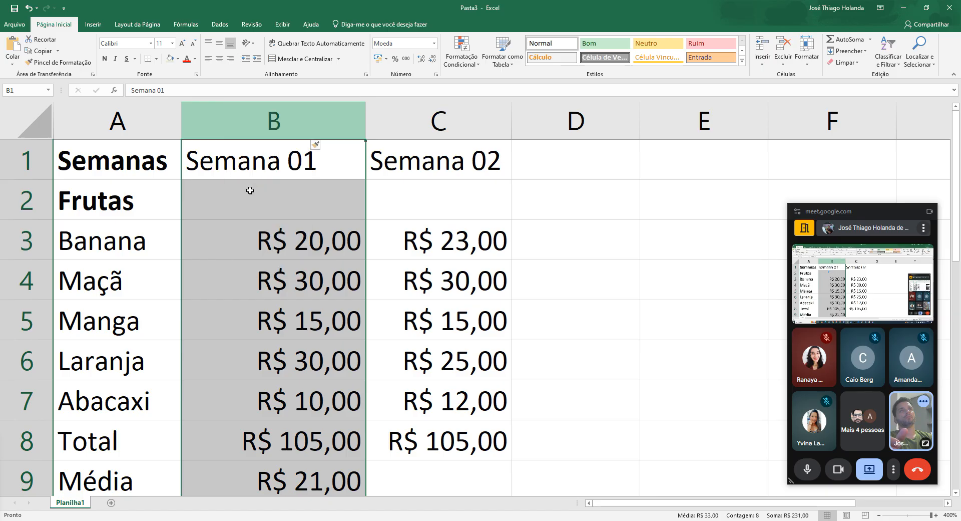
pyautogui.click(421, 224)
pyautogui.click(135, 173)
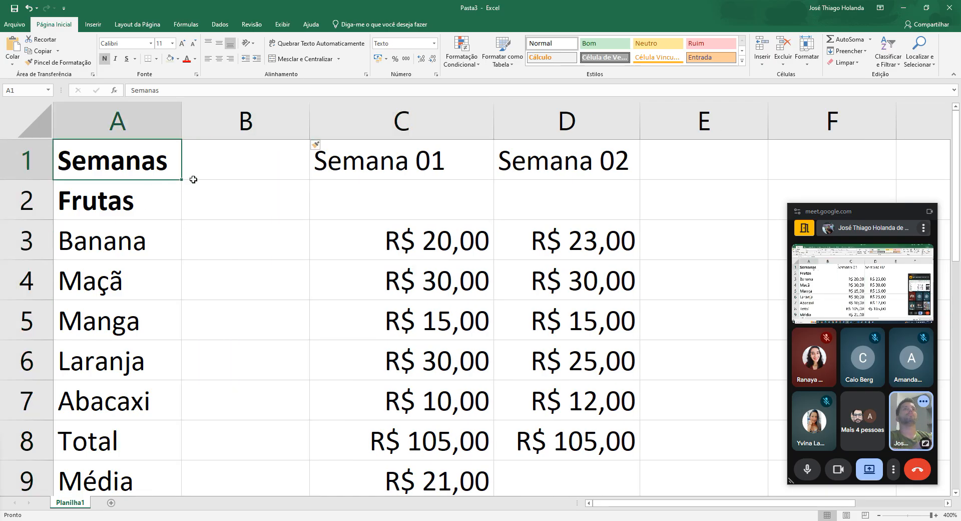
pyautogui.hotkey('ctrl', 'c')
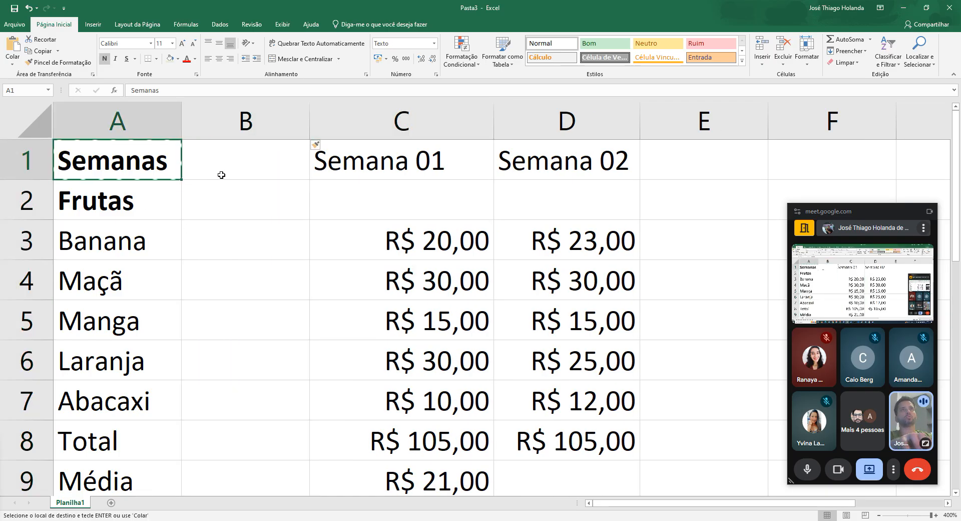
pyautogui.click(244, 163)
pyautogui.hotkey('ctrl', 'v')
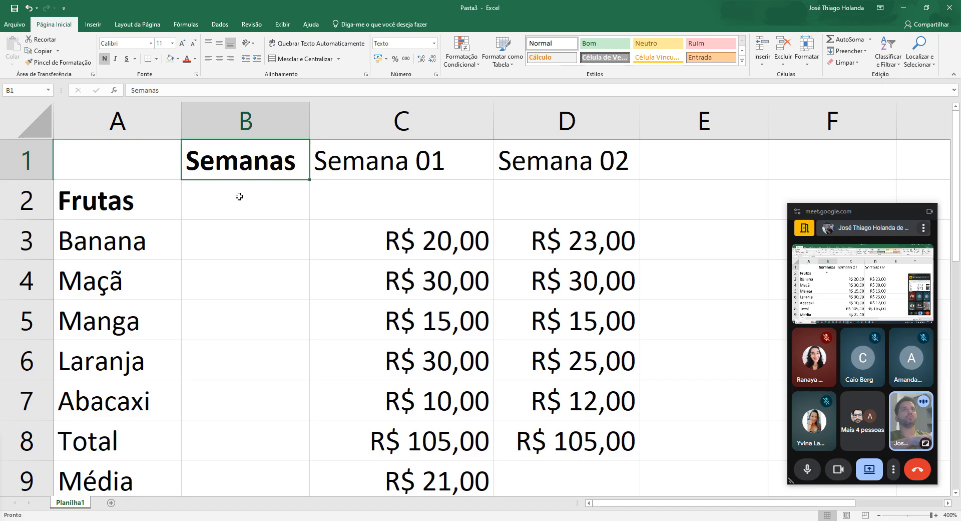
pyautogui.click(241, 196)
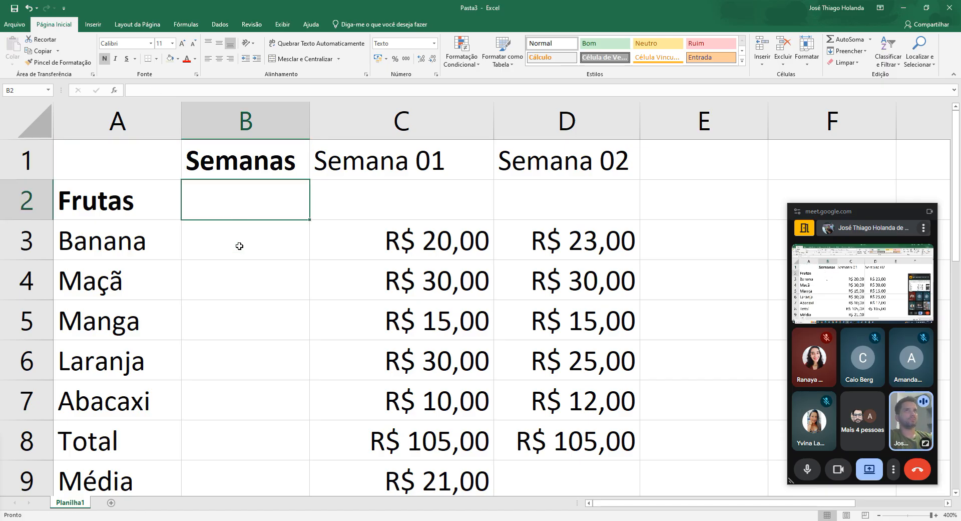
# Undo the Semanas heading move, the column insertion and the bold formatting on Frutas
pyautogui.hotkey('ctrl', 'z')
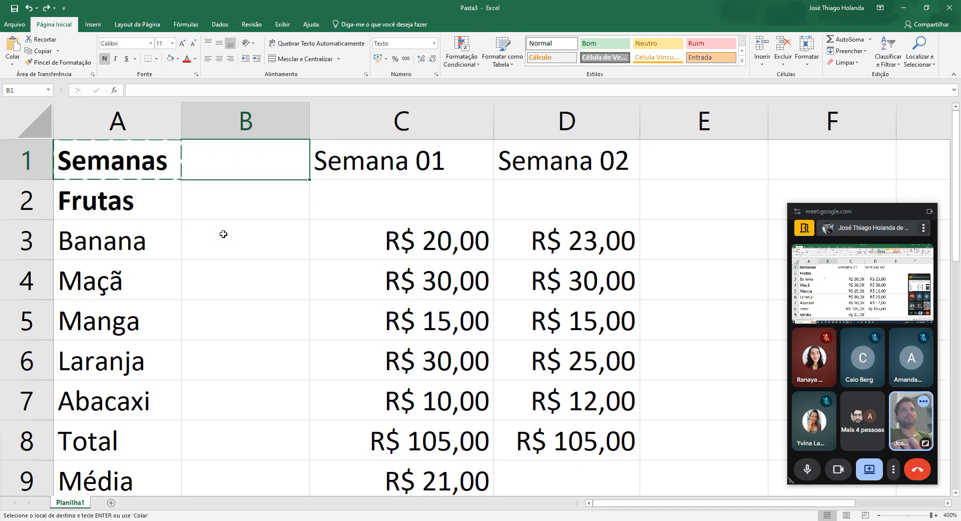
pyautogui.hotkey('ctrl', 'z')
pyautogui.hotkey('ctrl', 'z')
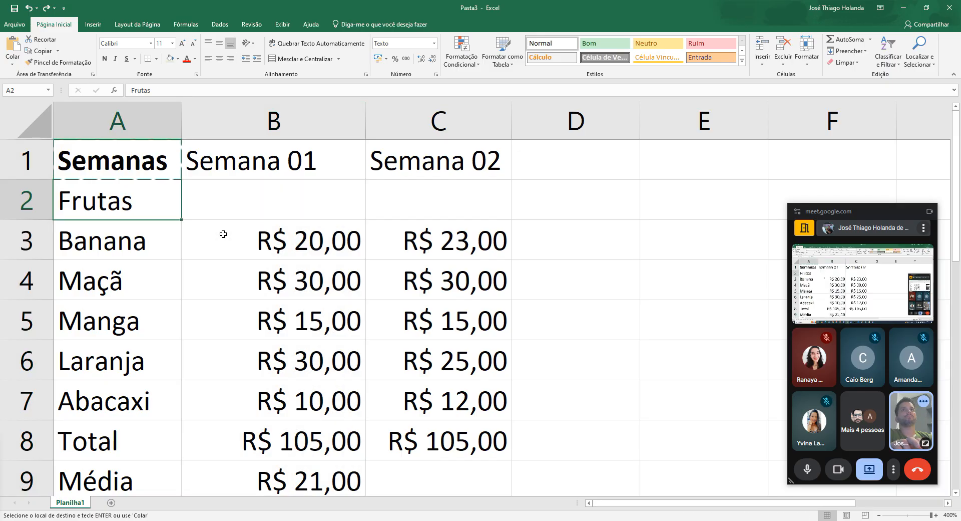
pyautogui.press('Escape')
# Move the Semana 01 and Semana 02 headings from B1:C1 down to B2:C2
pyautogui.click(230, 159)
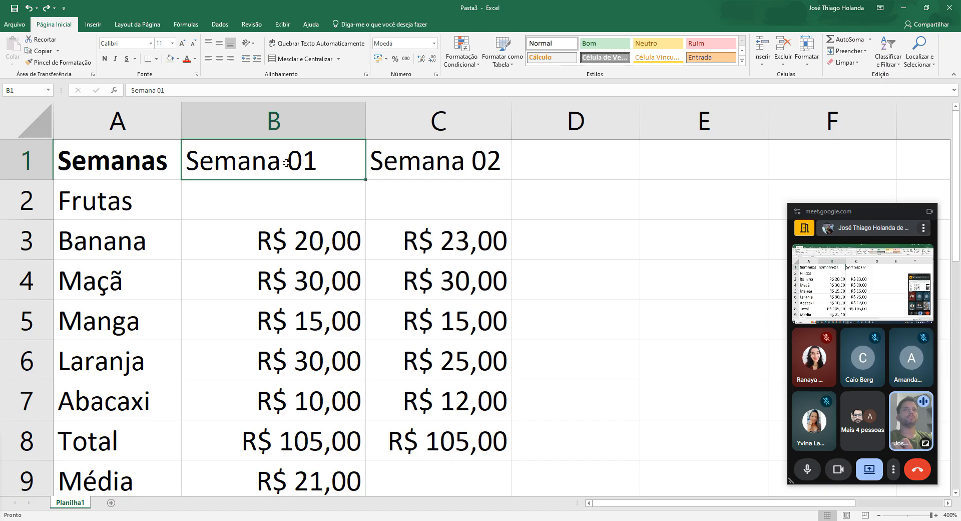
pyautogui.moveTo(332, 167); pyautogui.dragTo(427, 162)
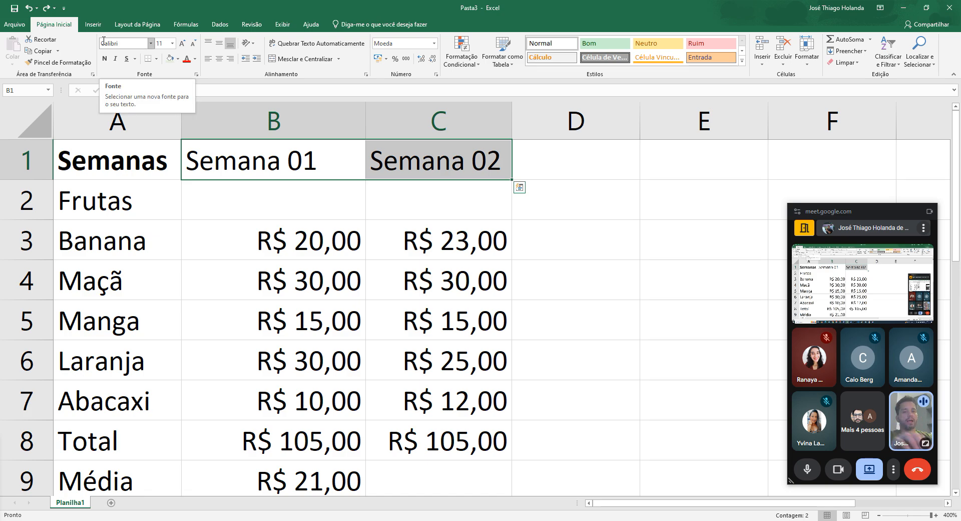
pyautogui.hotkey('ctrl', 'c')
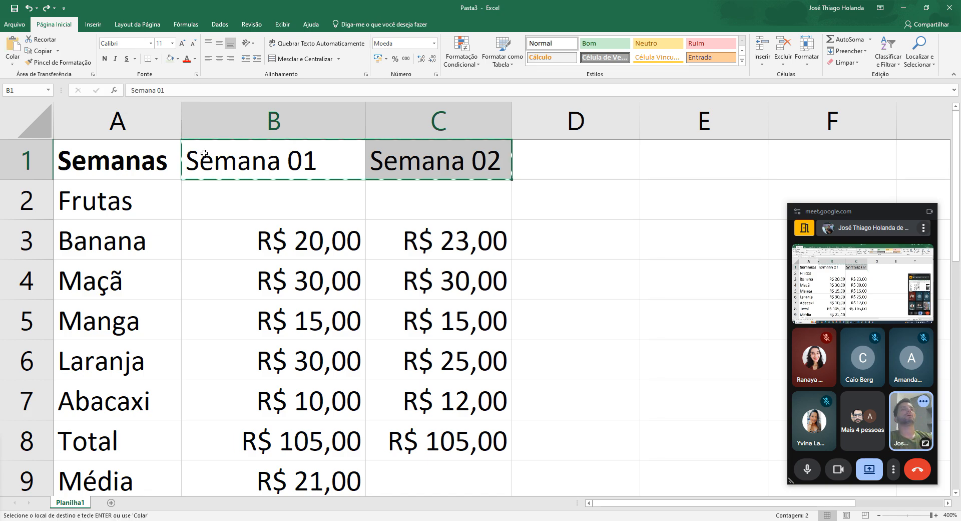
pyautogui.click(237, 201)
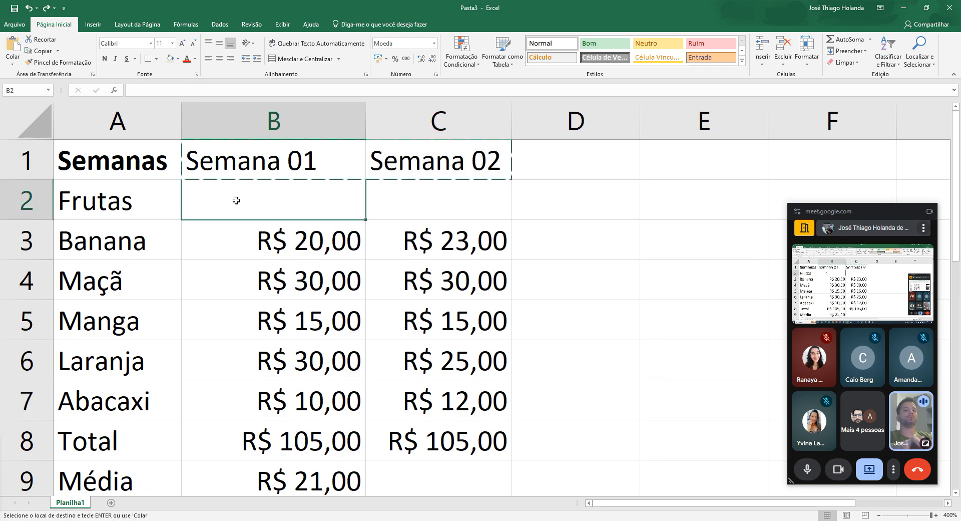
pyautogui.hotkey('ctrl', 'v')
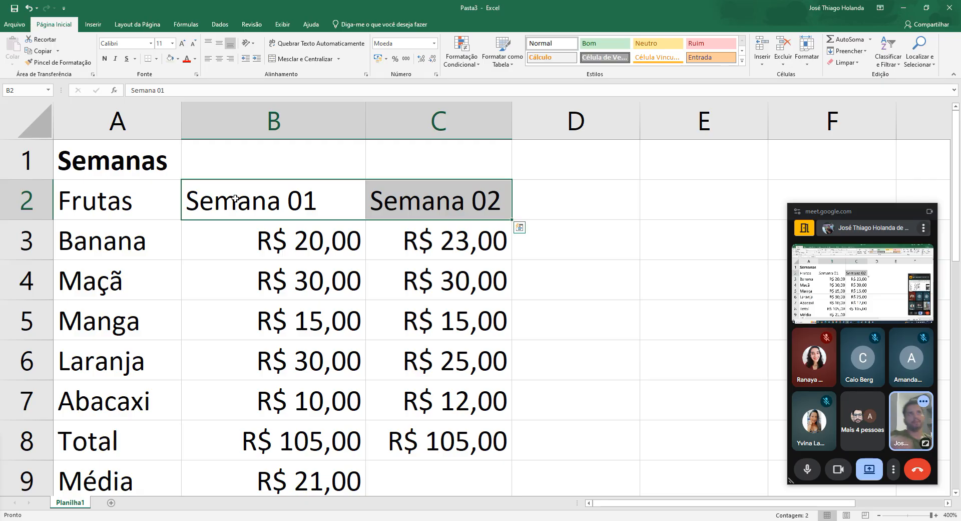
# Move the Semanas heading from A1 to B1, above Semana 01
pyautogui.click(168, 161)
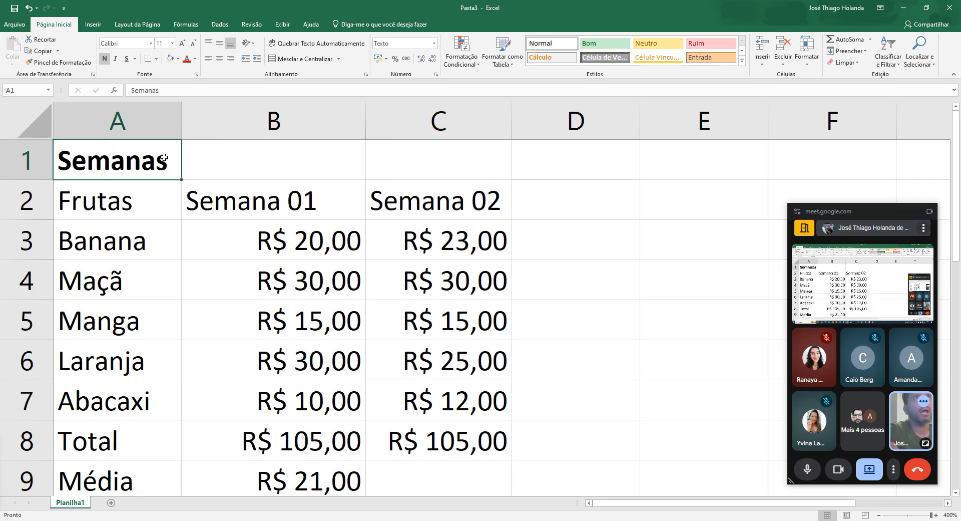
pyautogui.click(254, 163)
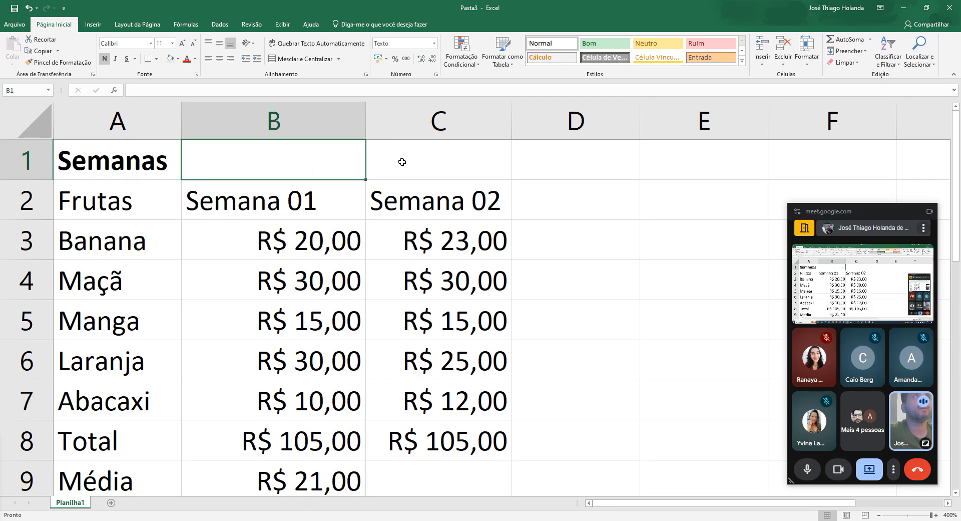
pyautogui.moveTo(398, 169); pyautogui.dragTo(440, 167)
pyautogui.click(170, 170)
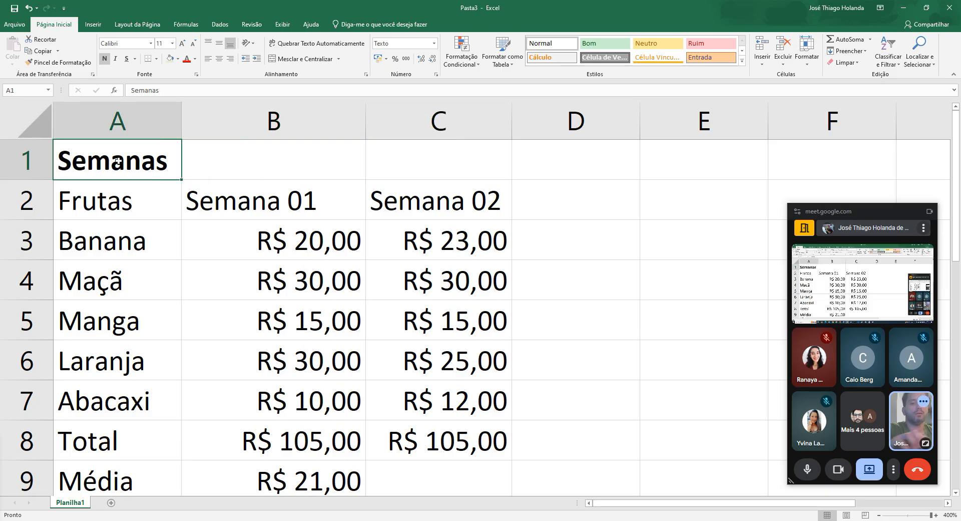
pyautogui.moveTo(116, 161); pyautogui.dragTo(276, 159)
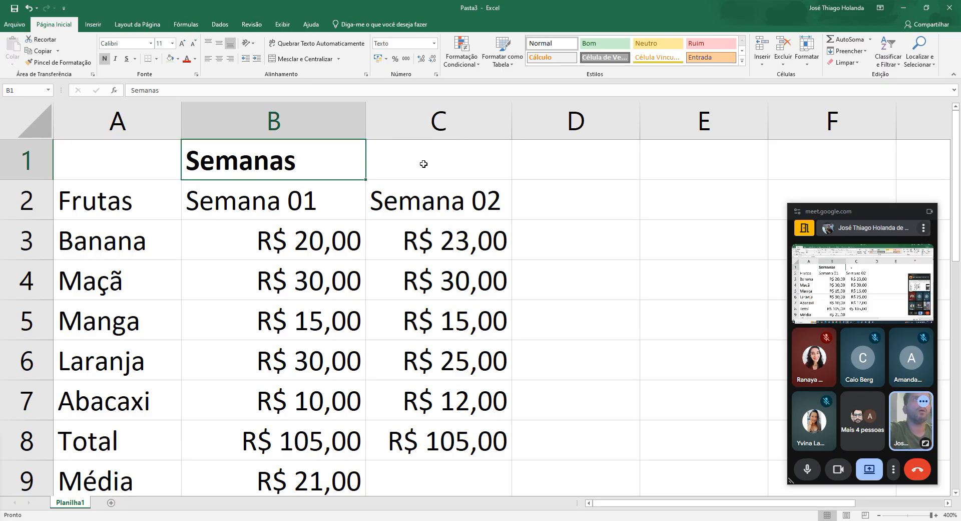
# Merge and center B1:C1 so the Semanas heading spans both week columns
pyautogui.keyDown('shift'); pyautogui.click(382, 150); pyautogui.keyUp('shift')
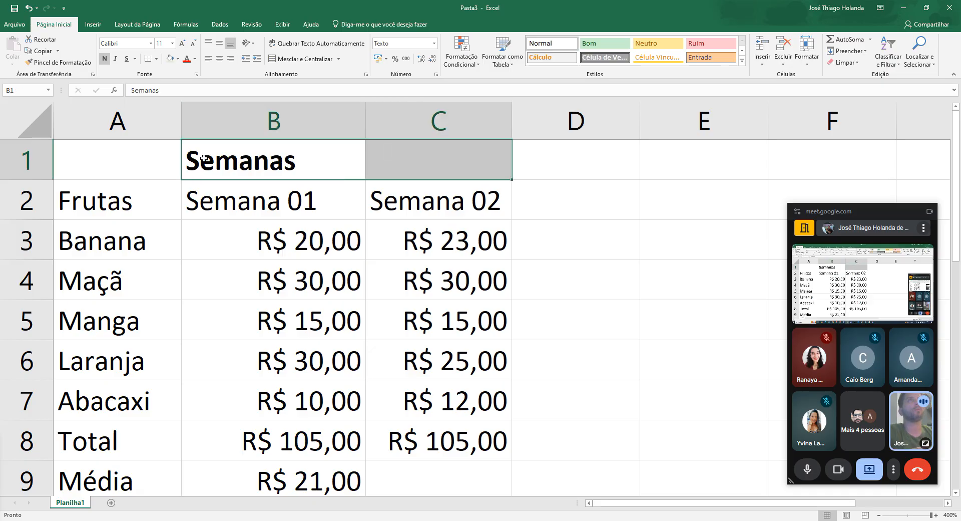
pyautogui.click(223, 160)
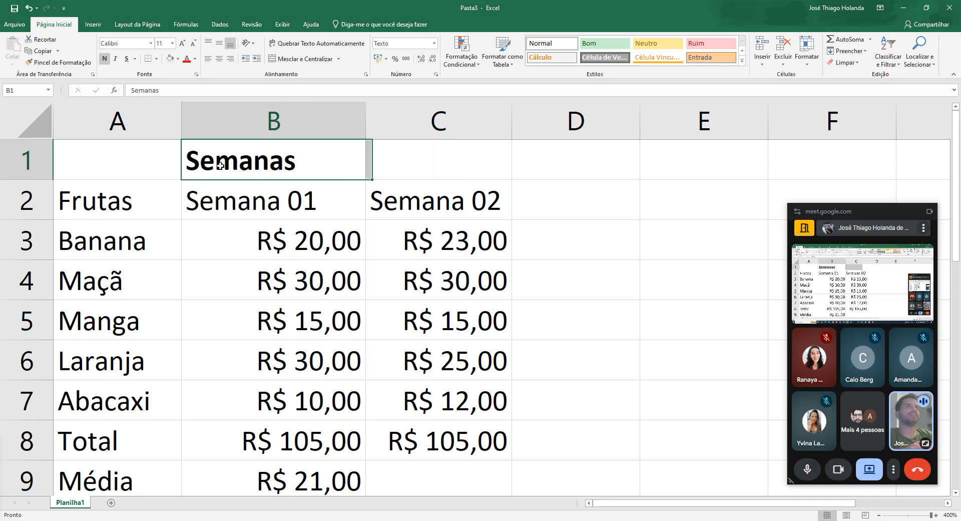
pyautogui.press('Left')
pyautogui.moveTo(263, 164); pyautogui.dragTo(453, 179)
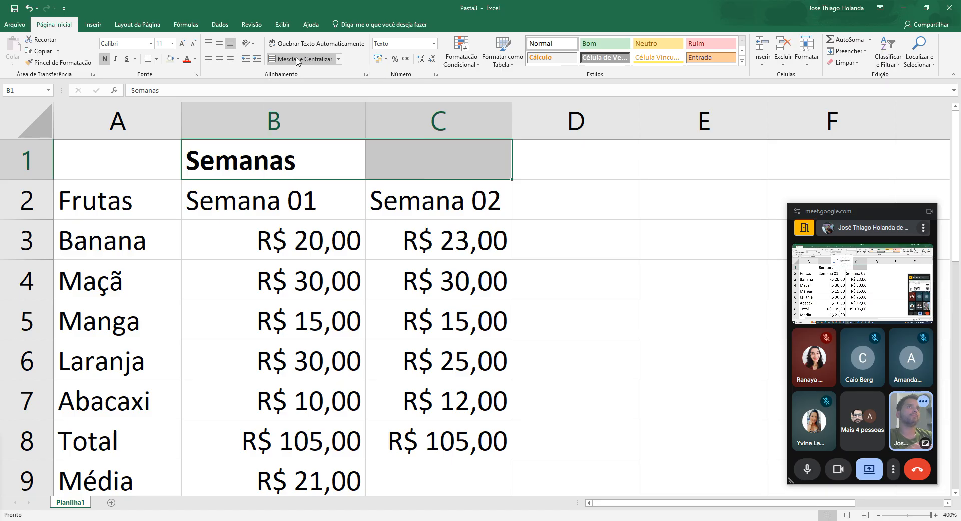
pyautogui.click(299, 61)
pyautogui.click(562, 221)
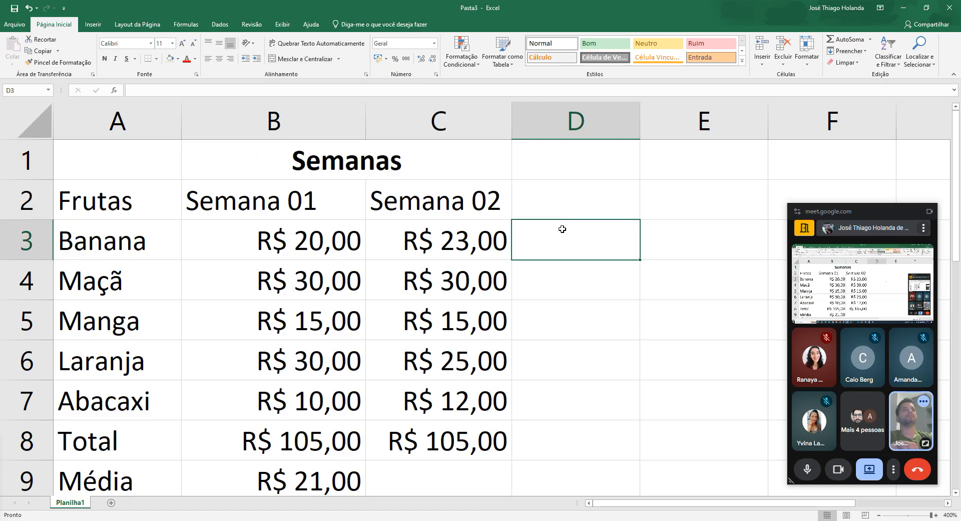
# Move the Frutas heading from A2 up to A1 and make it bold
pyautogui.click(104, 203)
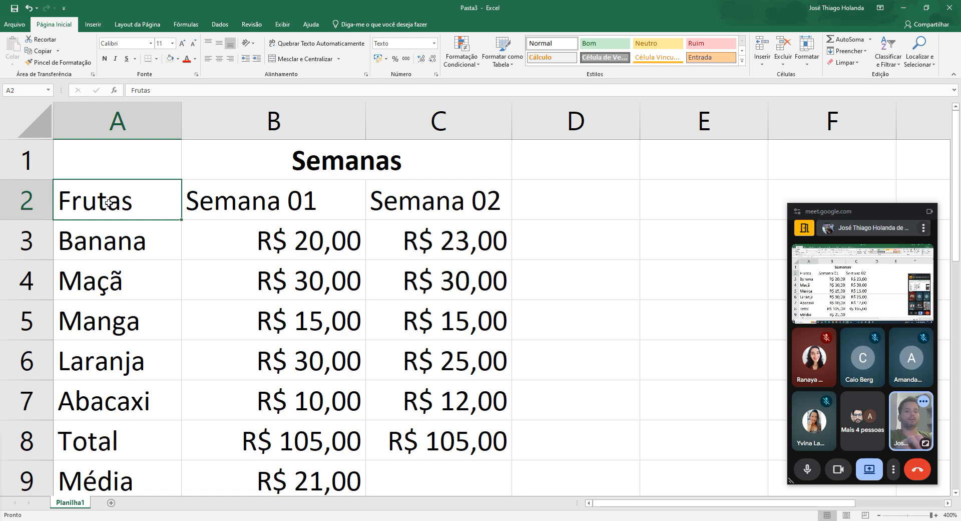
pyautogui.hotkey('ctrl', 'c')
pyautogui.click(106, 169)
pyautogui.hotkey('ctrl', 'v')
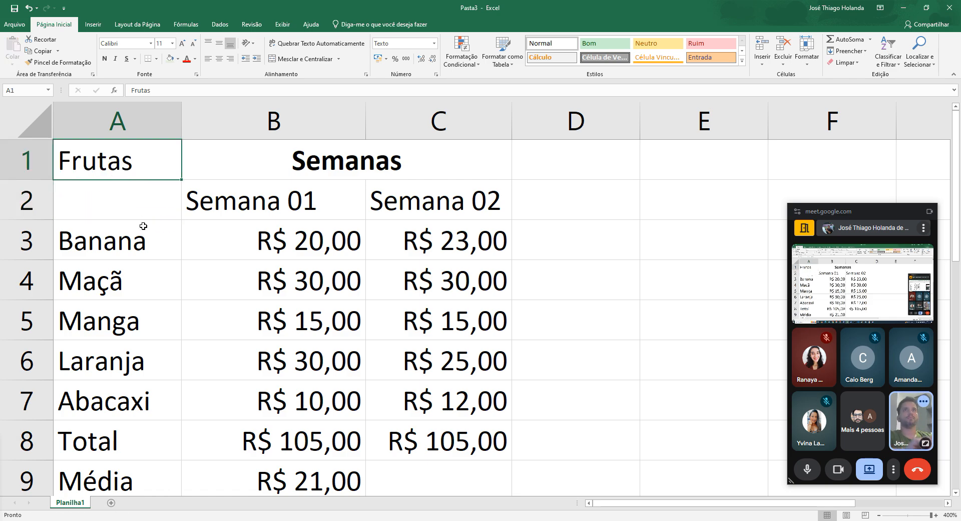
pyautogui.click(105, 59)
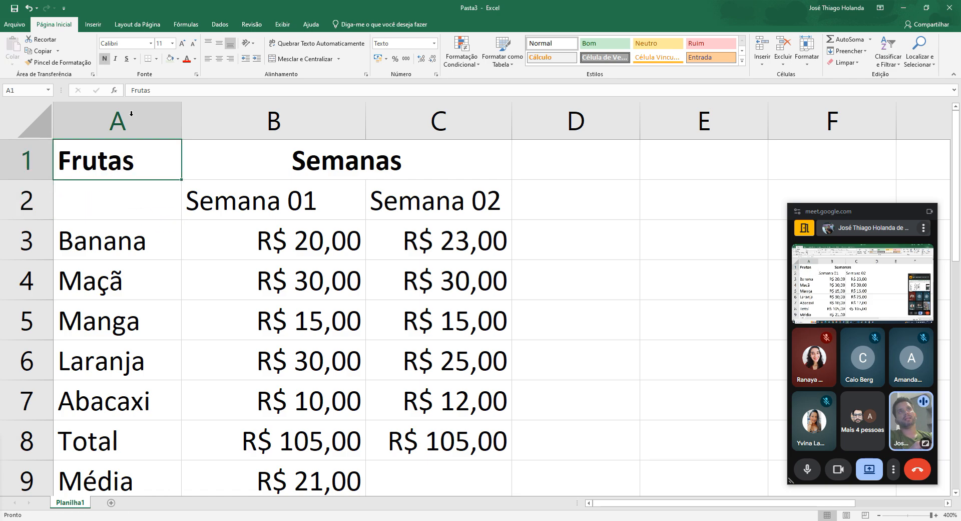
pyautogui.click(646, 242)
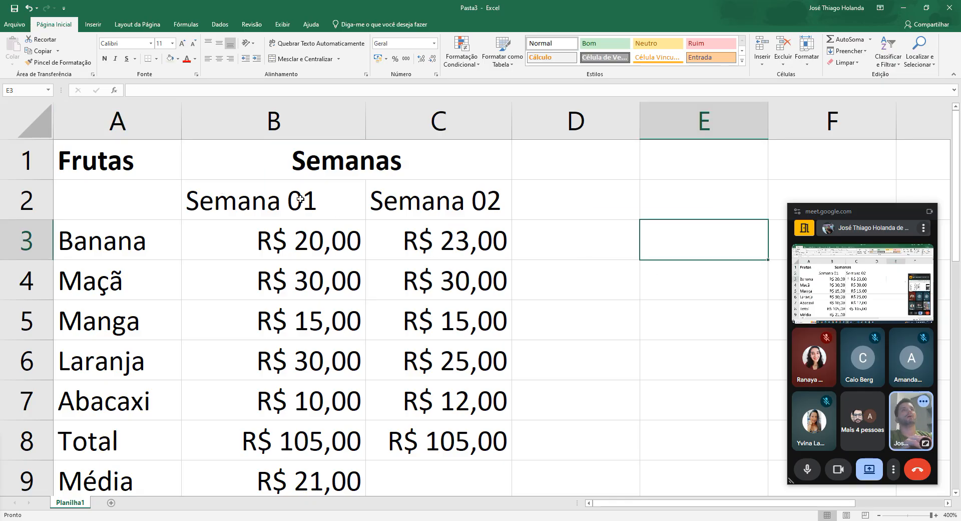
# Apply a top and thick bottom border to the Semana 01 and Semana 02 headings in B2:C2
pyautogui.moveTo(237, 205); pyautogui.dragTo(429, 207)
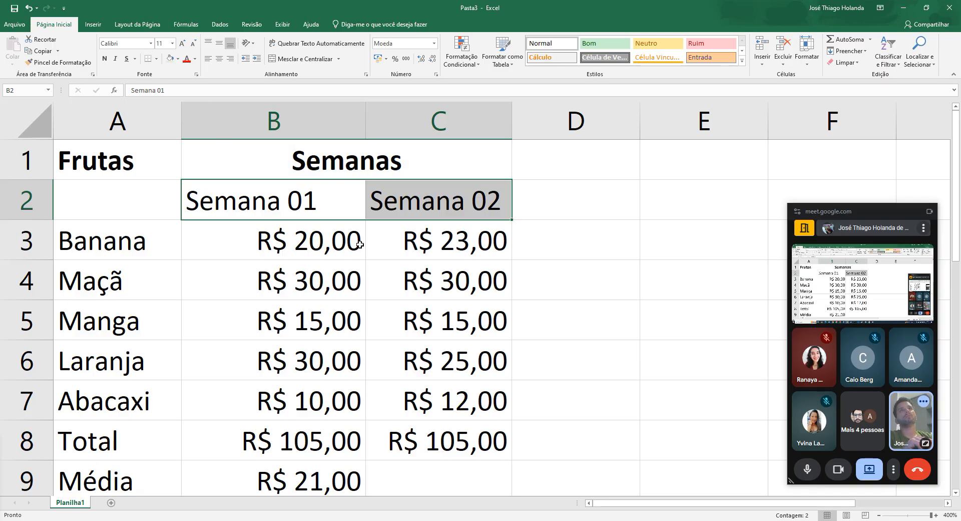
pyautogui.click(363, 197)
pyautogui.click(254, 260)
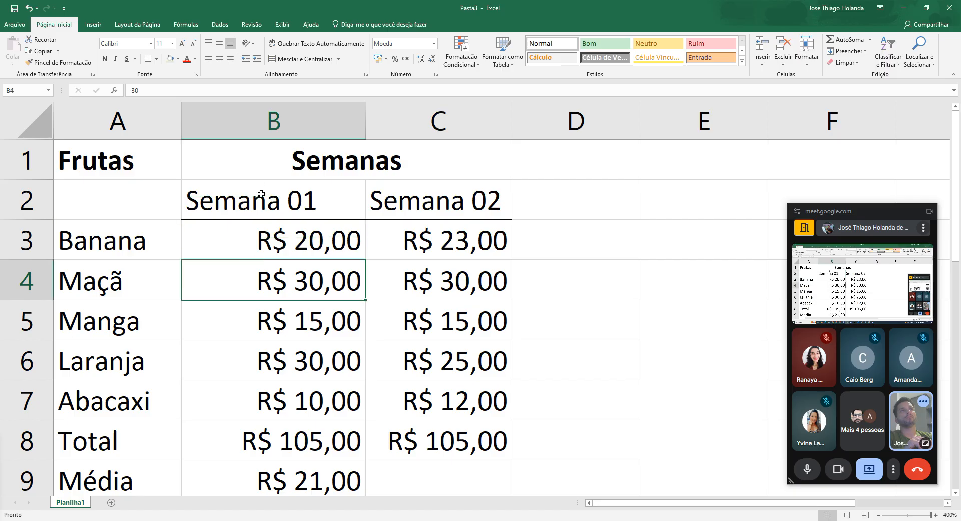
pyautogui.moveTo(262, 194); pyautogui.dragTo(415, 205)
pyautogui.click(156, 58)
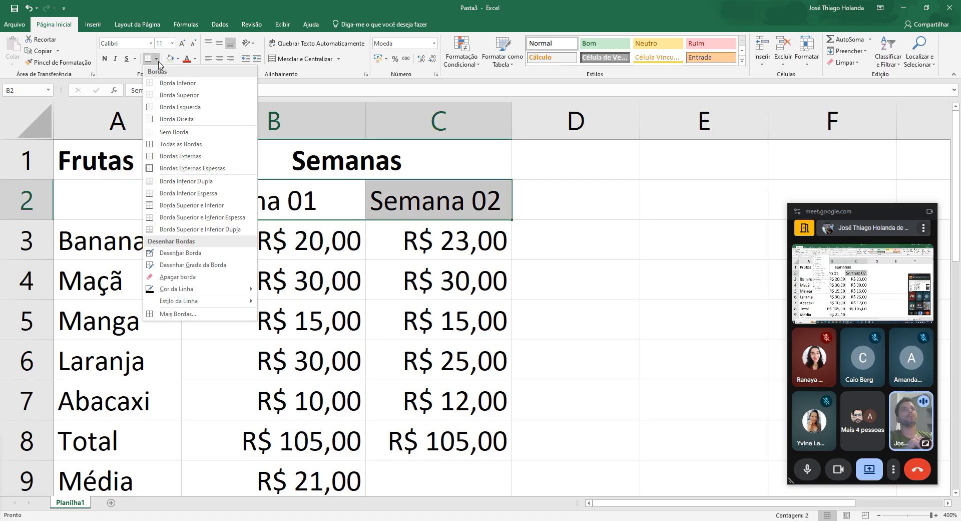
pyautogui.click(184, 217)
pyautogui.click(519, 229)
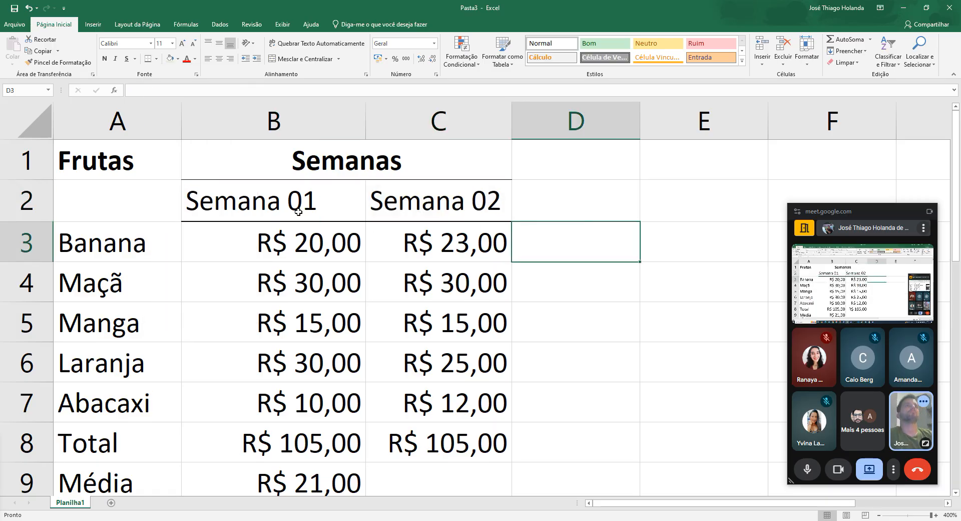
# Apply a plain bottom border to the Frutas heading cell A1
pyautogui.click(348, 320)
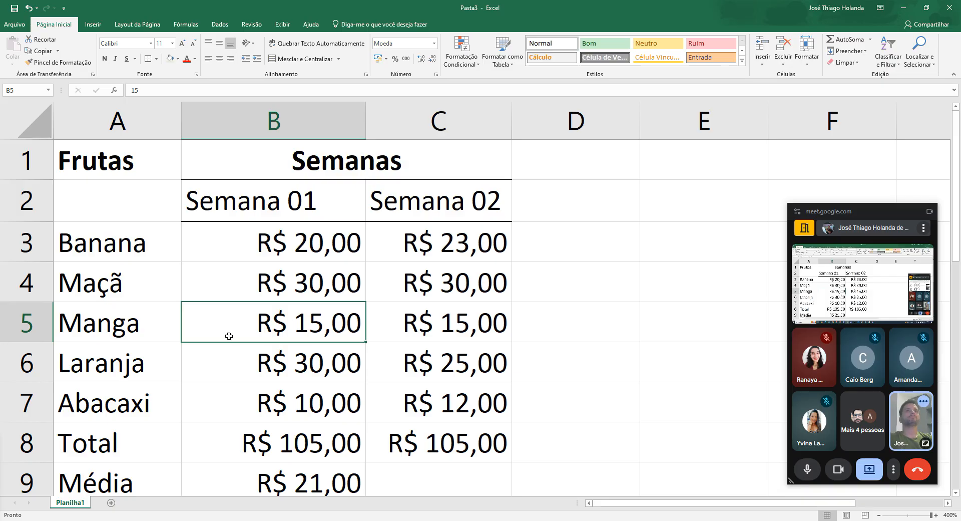
pyautogui.scroll(-1, 126, 257)
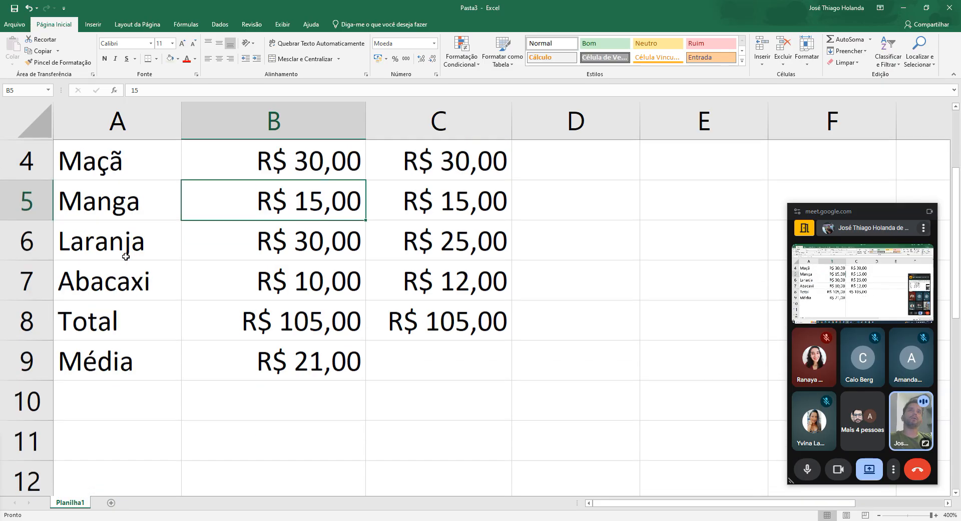
pyautogui.scroll(1, 126, 256)
pyautogui.click(117, 170)
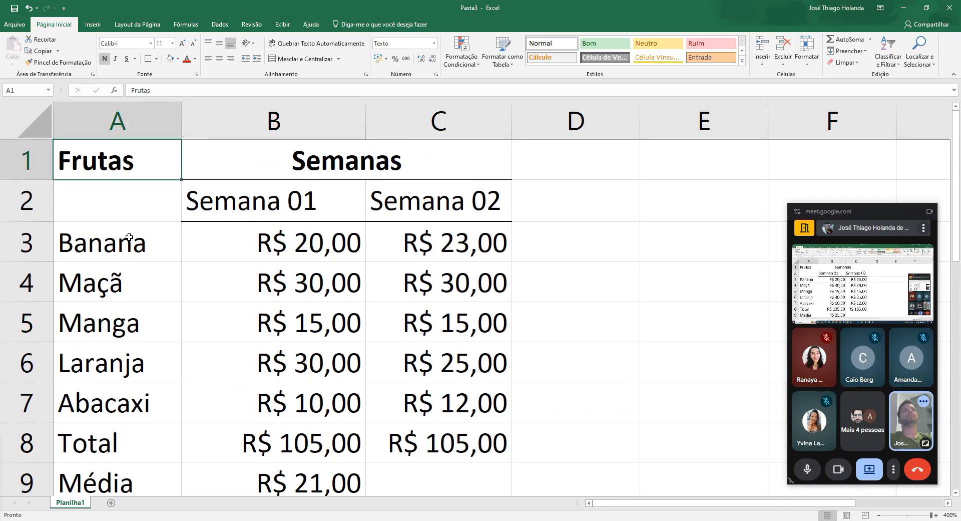
pyautogui.click(148, 59)
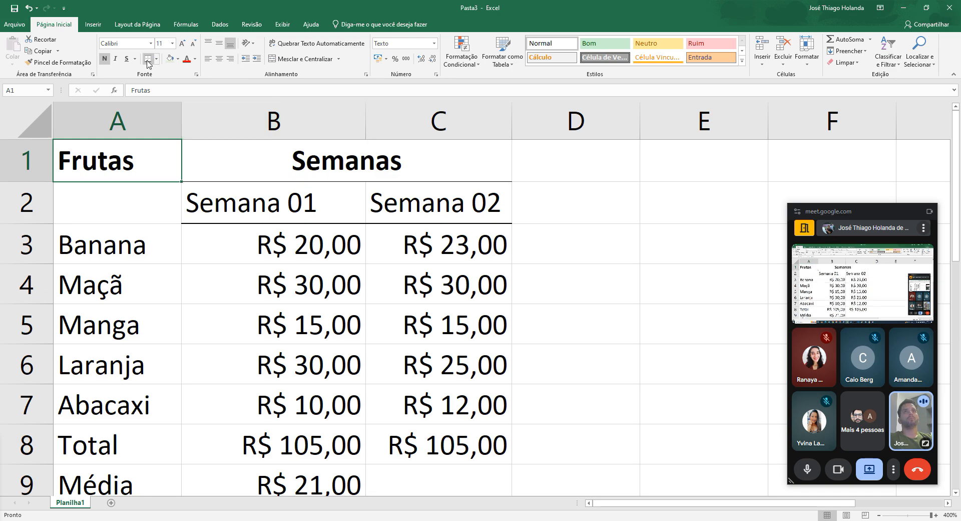
pyautogui.click(176, 246)
pyautogui.click(135, 159)
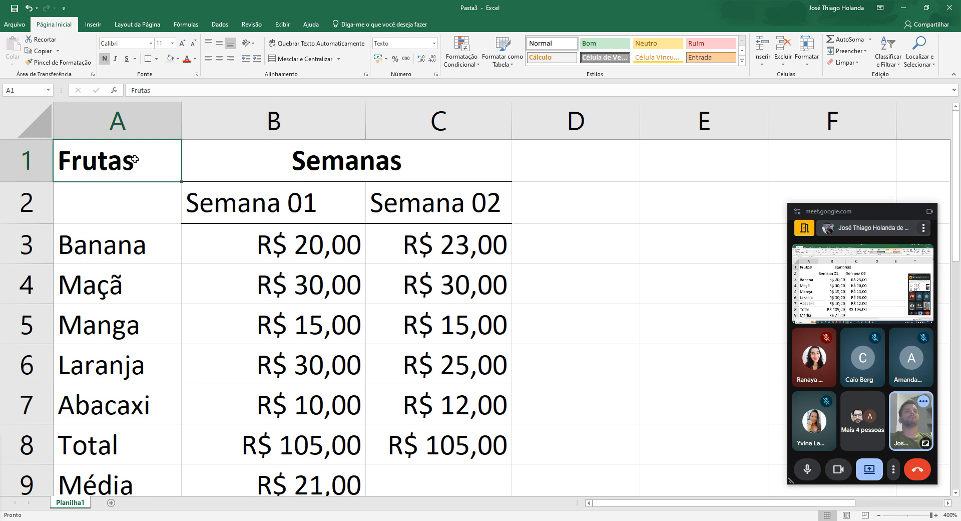
pyautogui.click(156, 59)
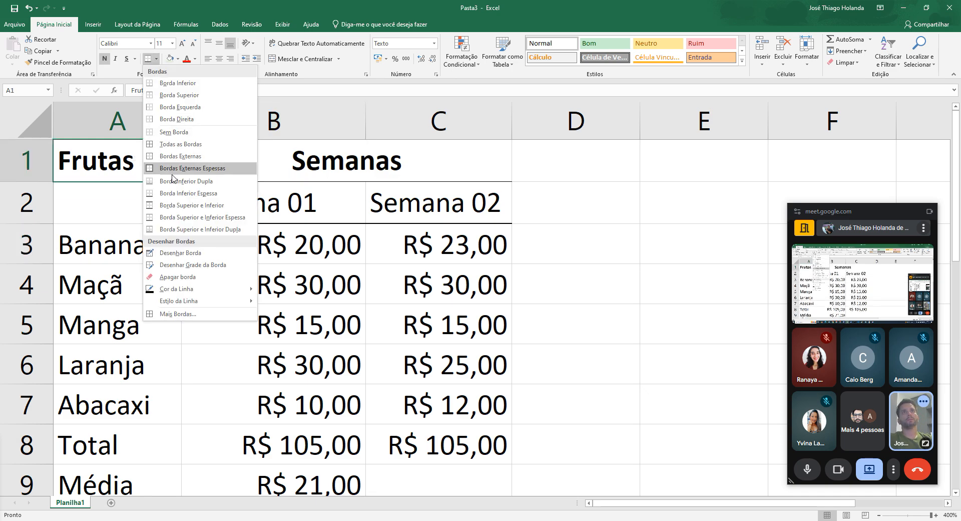
pyautogui.click(166, 83)
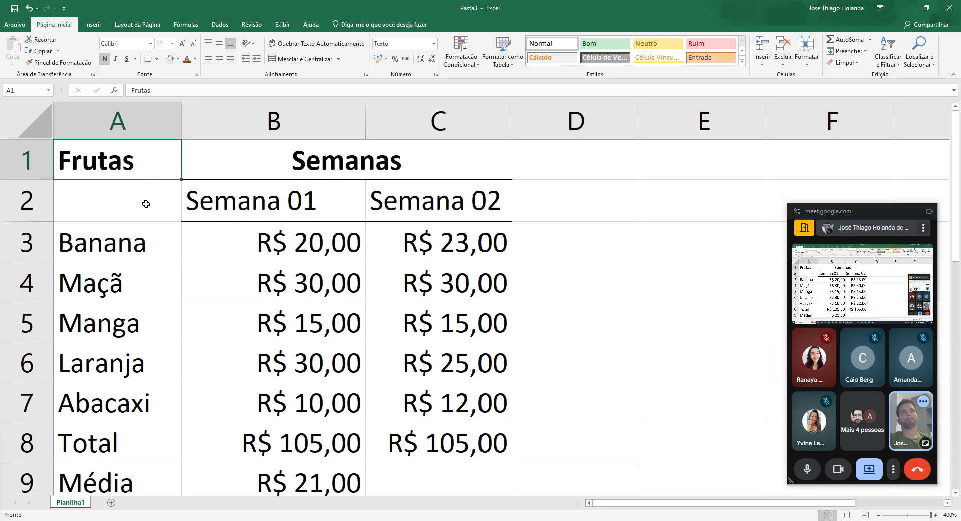
pyautogui.click(144, 204)
pyautogui.click(141, 283)
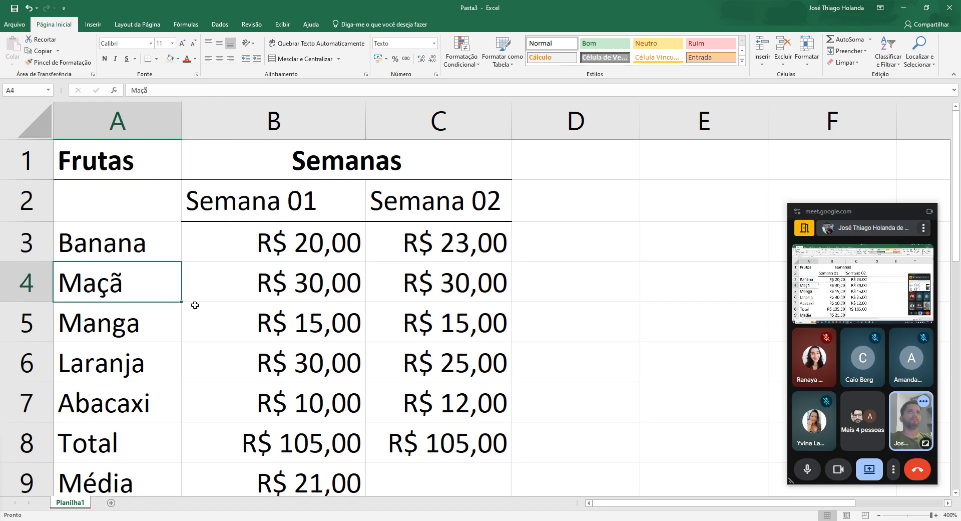
pyautogui.moveTo(156, 246); pyautogui.dragTo(407, 236)
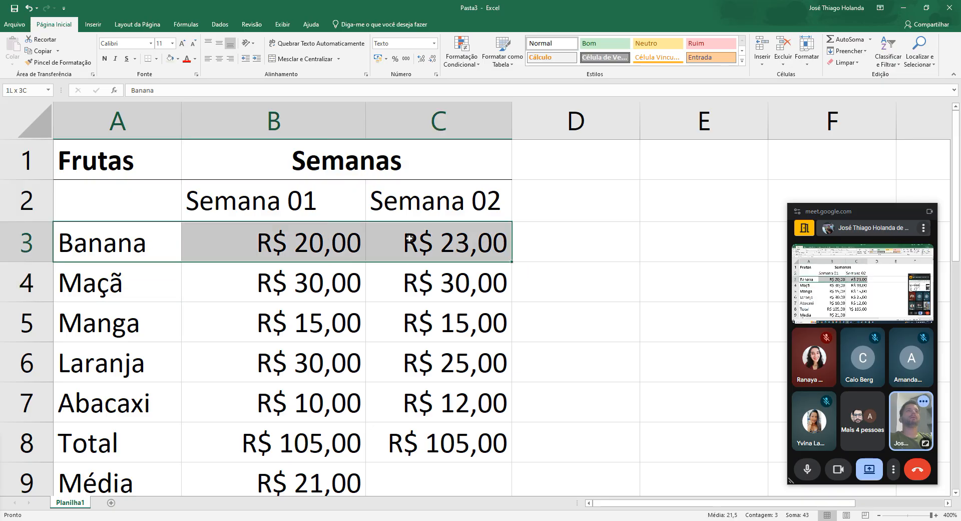
pyautogui.click(434, 325)
pyautogui.scroll(-1, 434, 326)
pyautogui.scroll(1, 350, 341)
pyautogui.scroll(-1, 233, 354)
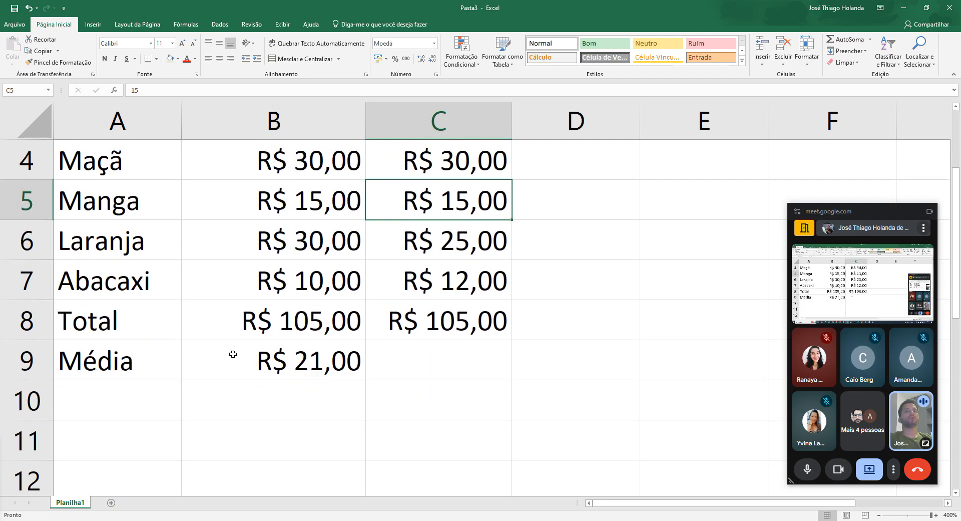
# Apply the top and bottom border preset to the Total row, A8:C8
pyautogui.moveTo(130, 322); pyautogui.dragTo(432, 325)
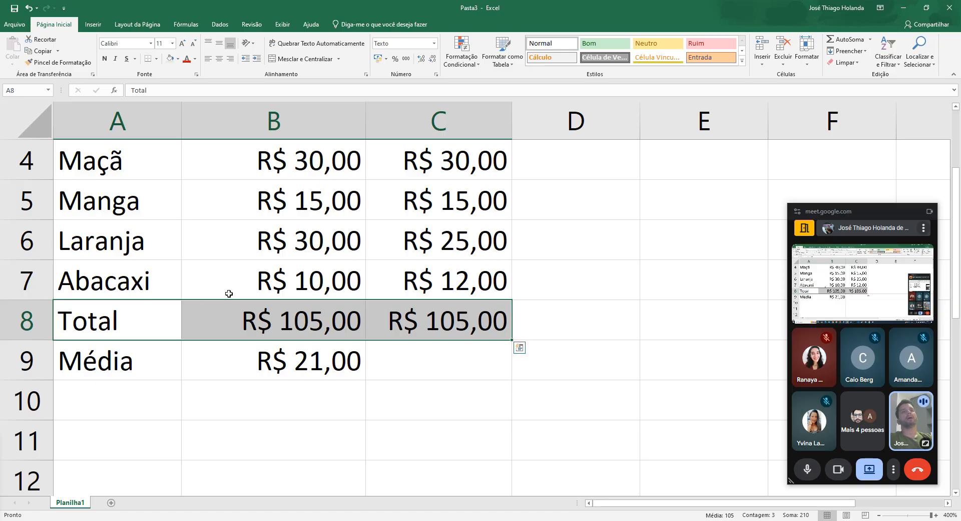
pyautogui.scroll(1, 229, 293)
pyautogui.click(157, 58)
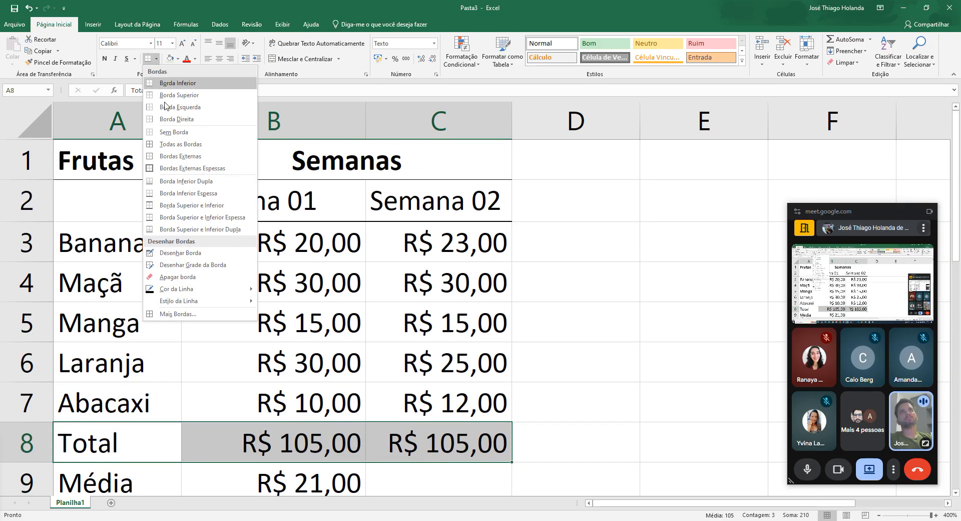
pyautogui.click(189, 205)
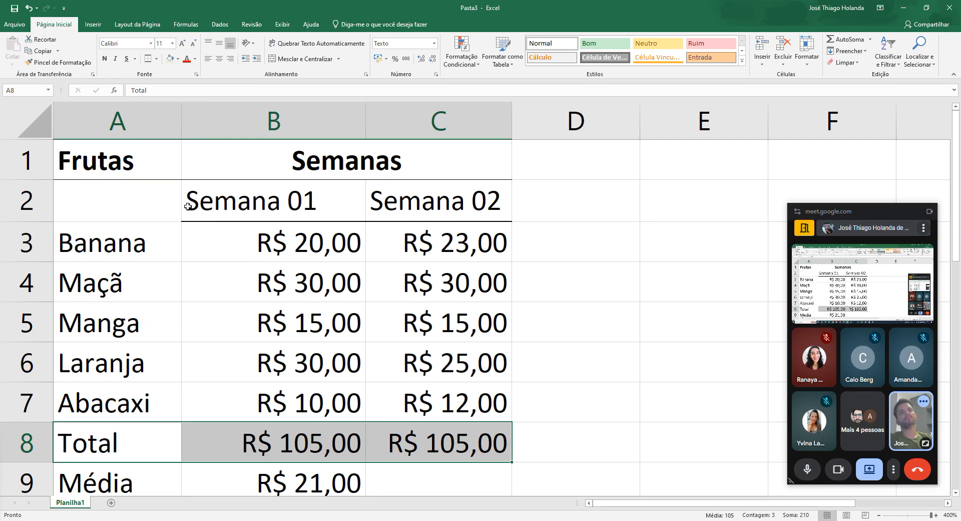
pyautogui.click(279, 399)
pyautogui.click(590, 333)
pyautogui.moveTo(175, 451); pyautogui.dragTo(440, 443)
pyautogui.click(157, 59)
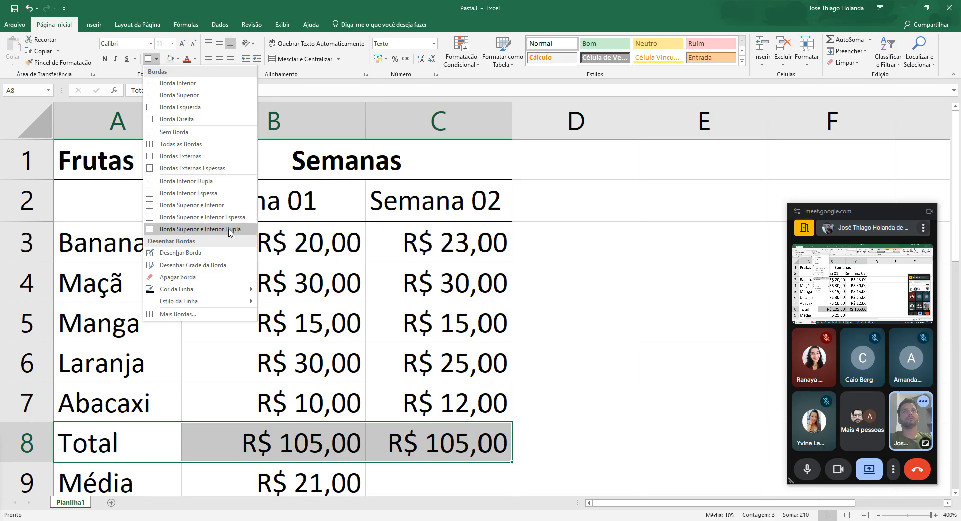
pyautogui.click(211, 206)
pyautogui.click(212, 320)
pyautogui.click(171, 283)
# Choose the thickest solid border line style and draw lines above and below the Total row across A8:C8
pyautogui.moveTo(125, 449); pyautogui.dragTo(463, 452)
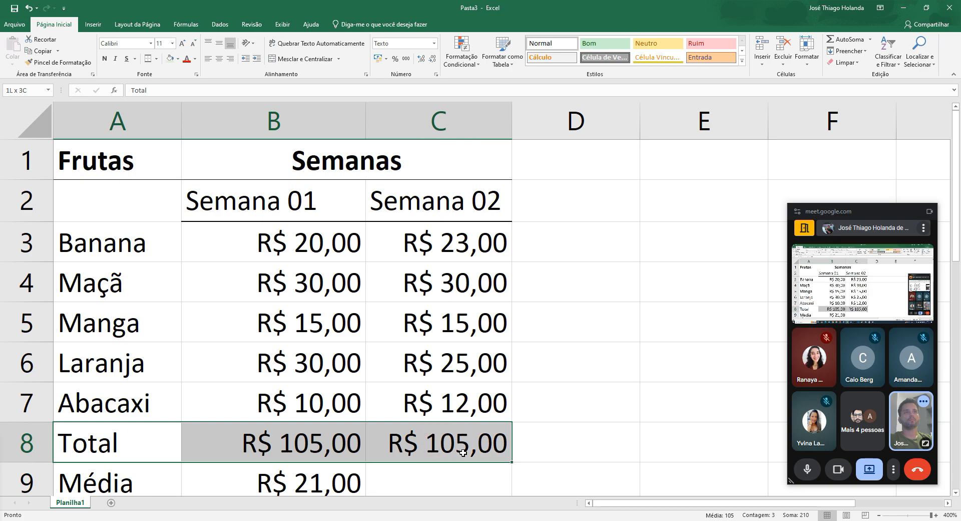
pyautogui.click(157, 59)
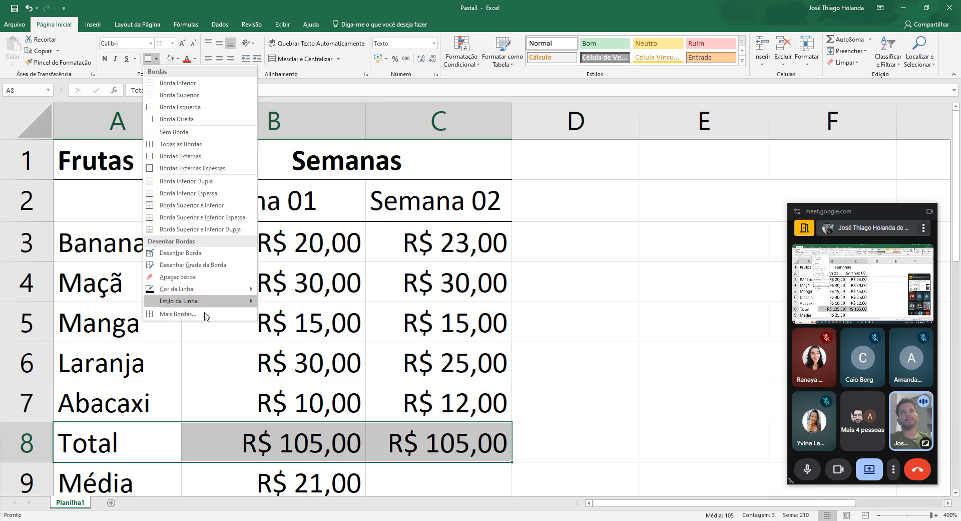
pyautogui.moveTo(208, 303)
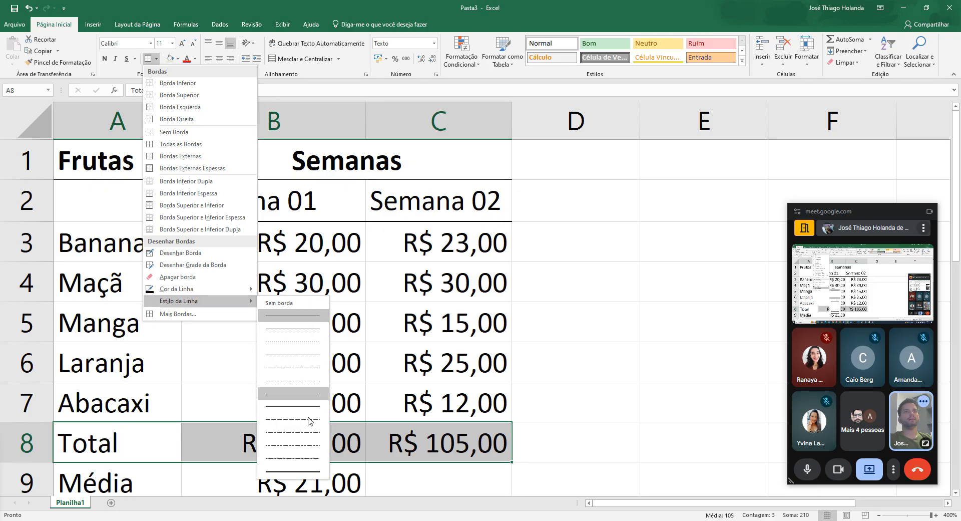
pyautogui.click(298, 472)
pyautogui.click(114, 423)
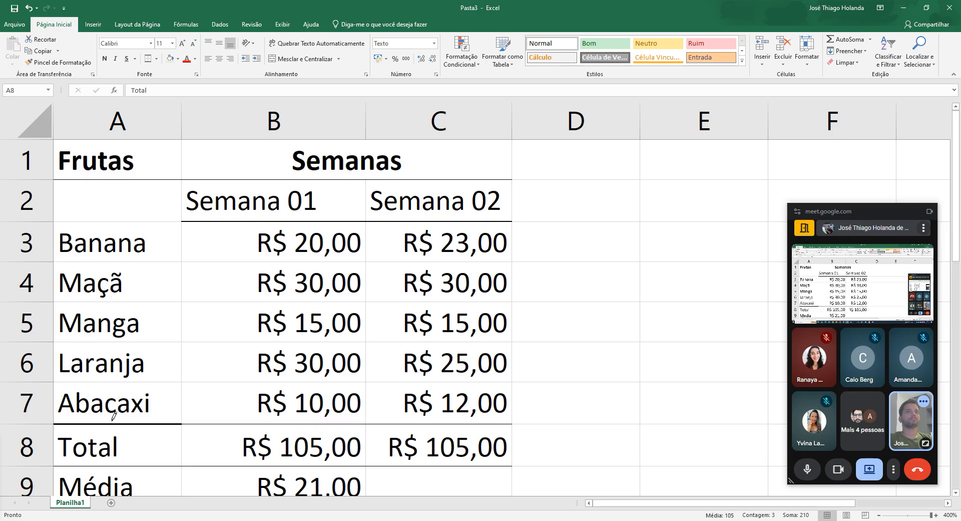
pyautogui.click(226, 423)
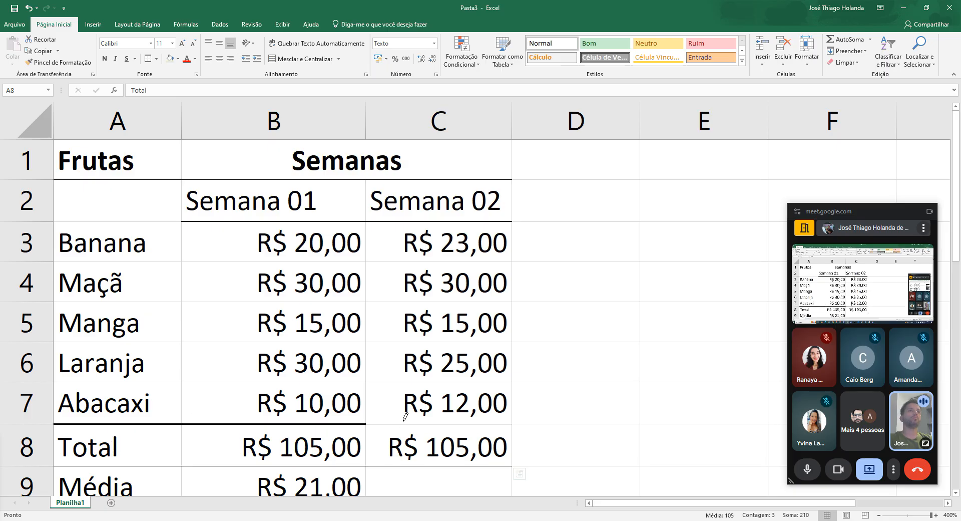
pyautogui.click(404, 423)
pyautogui.click(131, 466)
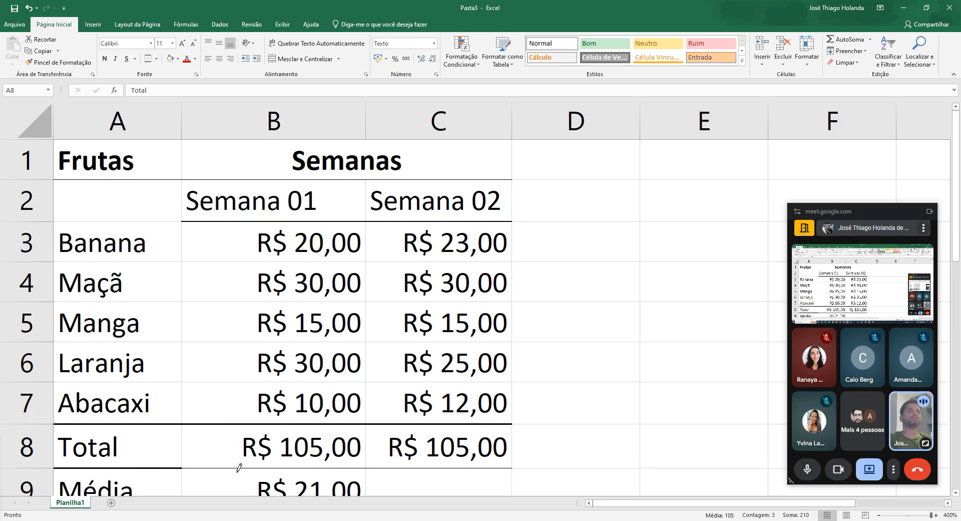
pyautogui.click(240, 467)
pyautogui.click(421, 467)
# Draw the same thick border line beneath the Média row across A9:C9
pyautogui.scroll(-3, 379, 413)
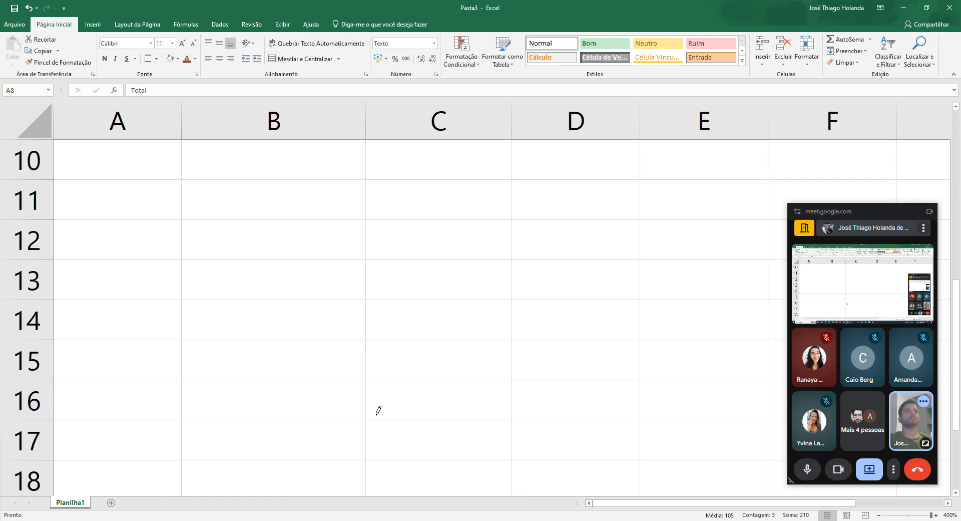
pyautogui.scroll(3, 378, 408)
pyautogui.scroll(-1, 350, 403)
pyautogui.click(238, 381)
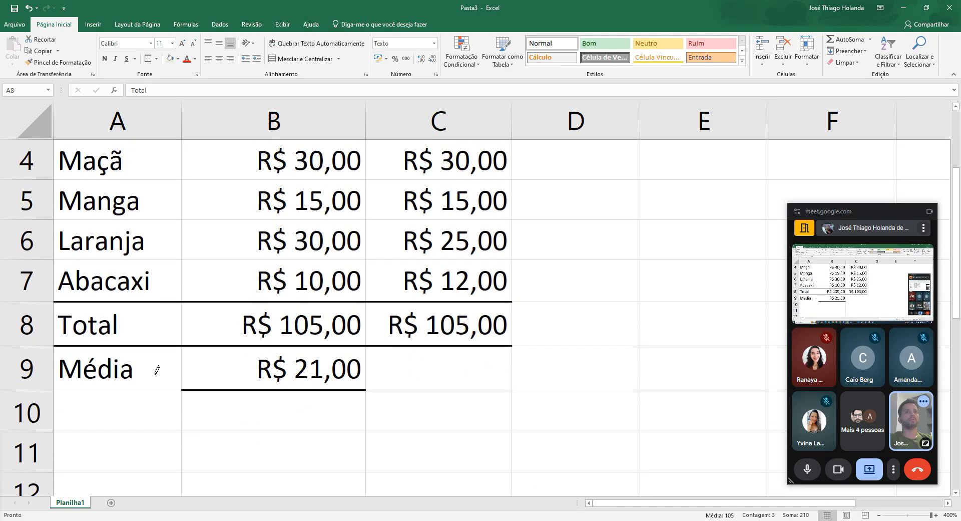
pyautogui.click(154, 378)
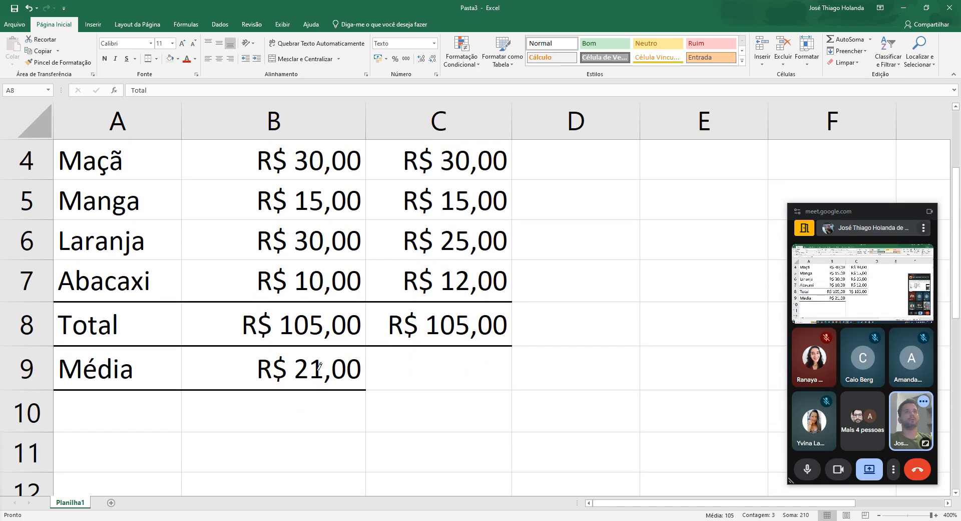
pyautogui.click(466, 376)
pyautogui.scroll(1, 380, 353)
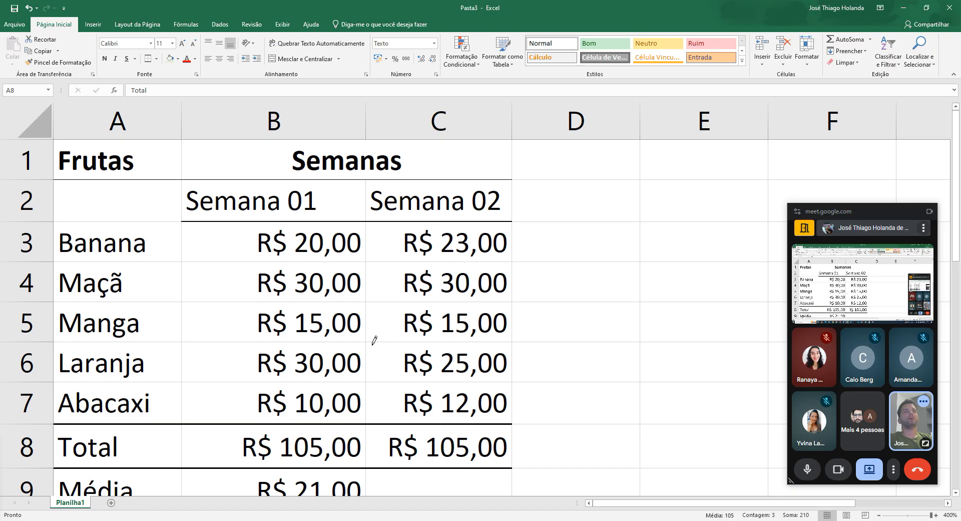
# Draw the thick border line under the Semana 01 and Semana 02 headings, then leave border drawing mode
pyautogui.click(310, 214)
pyautogui.click(409, 214)
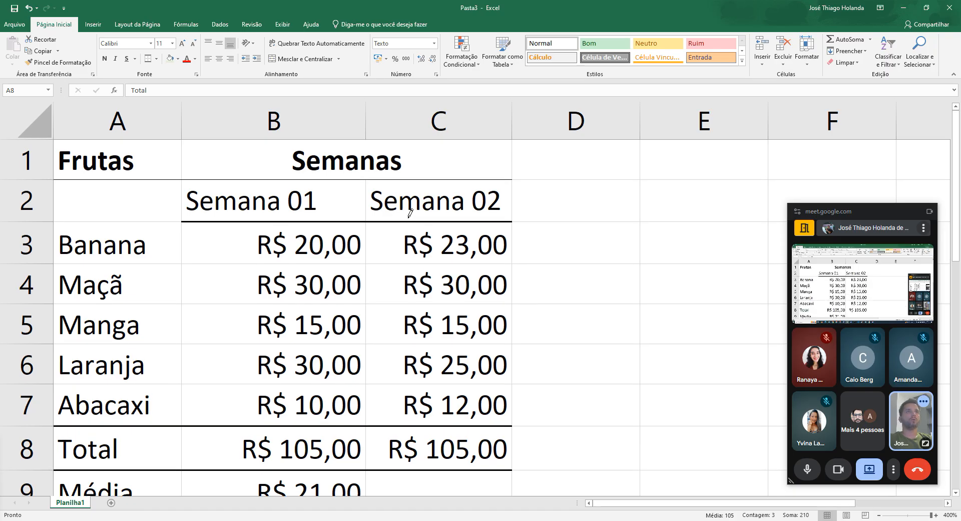
pyautogui.scroll(-1, 574, 306)
pyautogui.scroll(1, 574, 306)
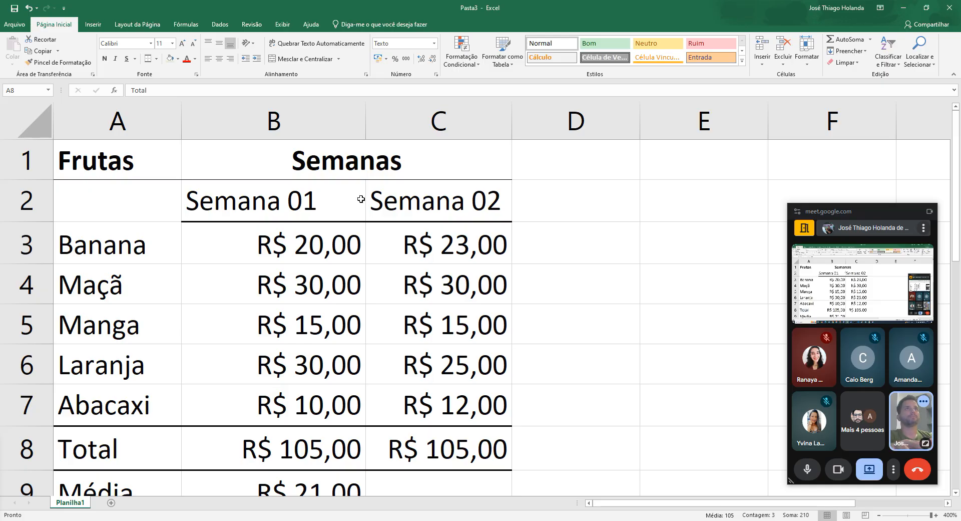
pyautogui.press('Escape')
pyautogui.click(571, 320)
pyautogui.scroll(-2, 563, 320)
pyautogui.scroll(2, 562, 320)
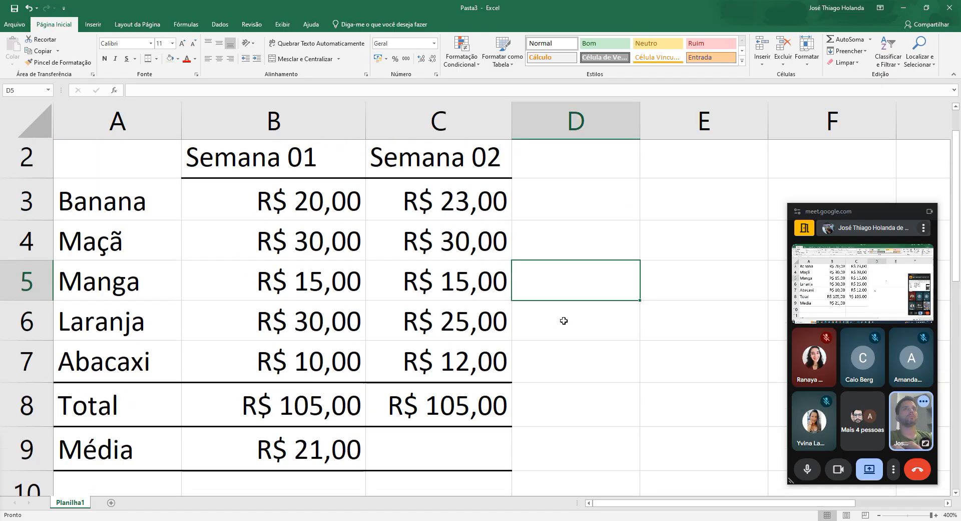
# Erase the border segment between the Abacaxi and Total cells in column A with the border eraser
pyautogui.keyDown('ctrl'); pyautogui.scroll(-1, 560, 312); pyautogui.keyUp('ctrl')
pyautogui.keyDown('ctrl'); pyautogui.scroll(-1, 560, 313); pyautogui.keyUp('ctrl')
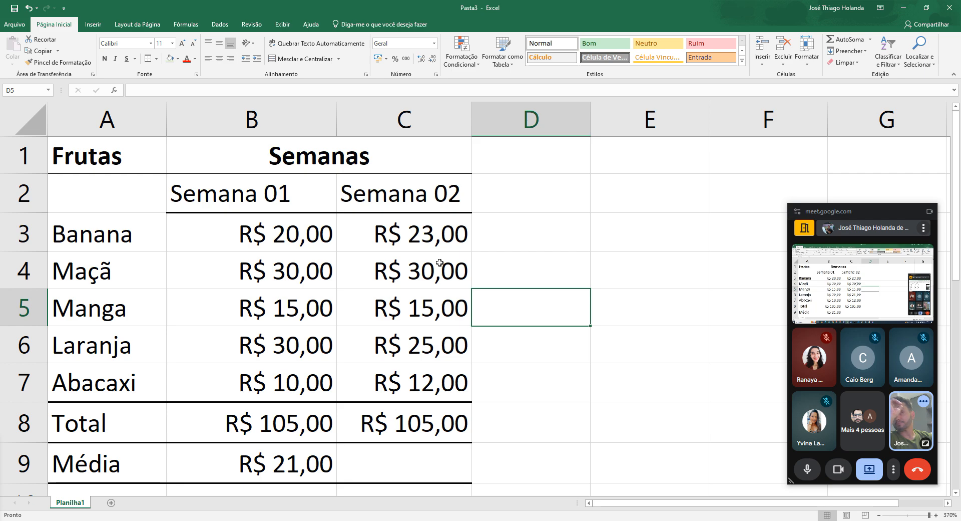
pyautogui.click(158, 60)
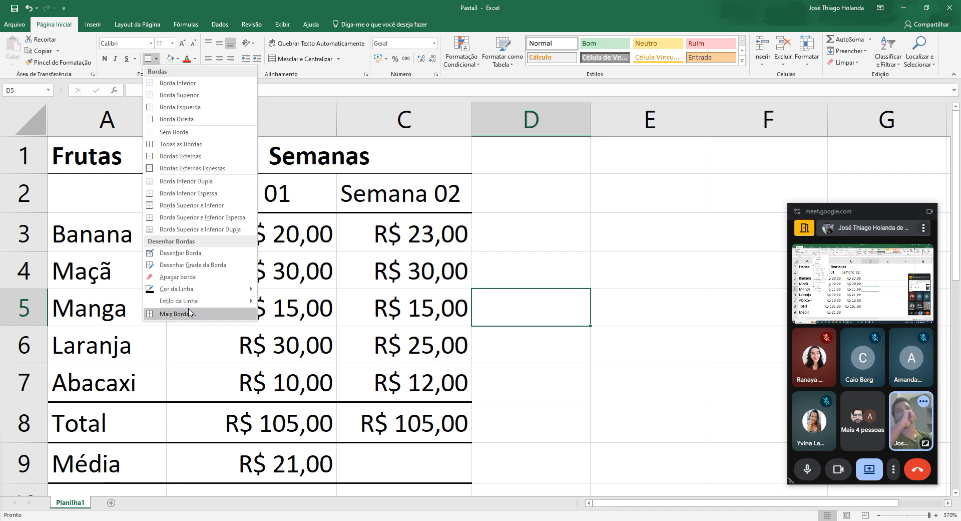
pyautogui.moveTo(176, 302)
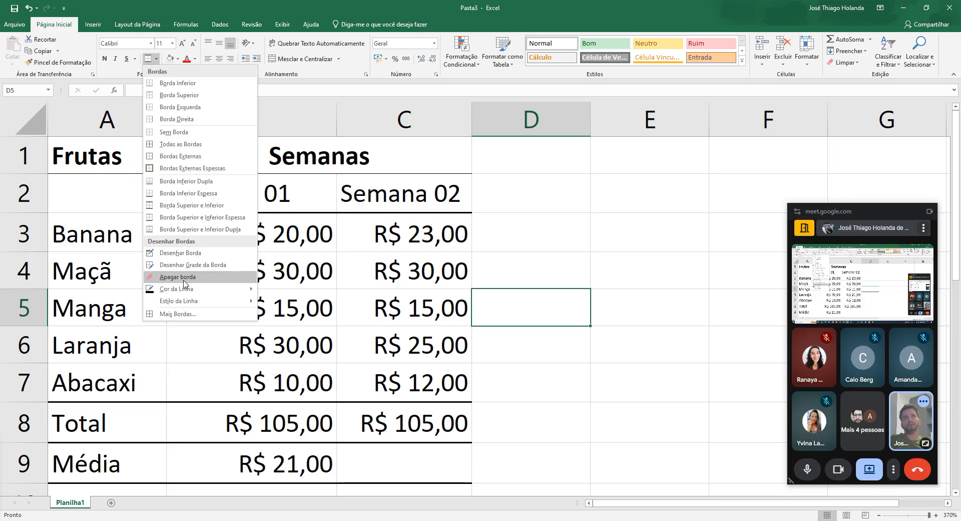
pyautogui.click(185, 279)
pyautogui.click(129, 400)
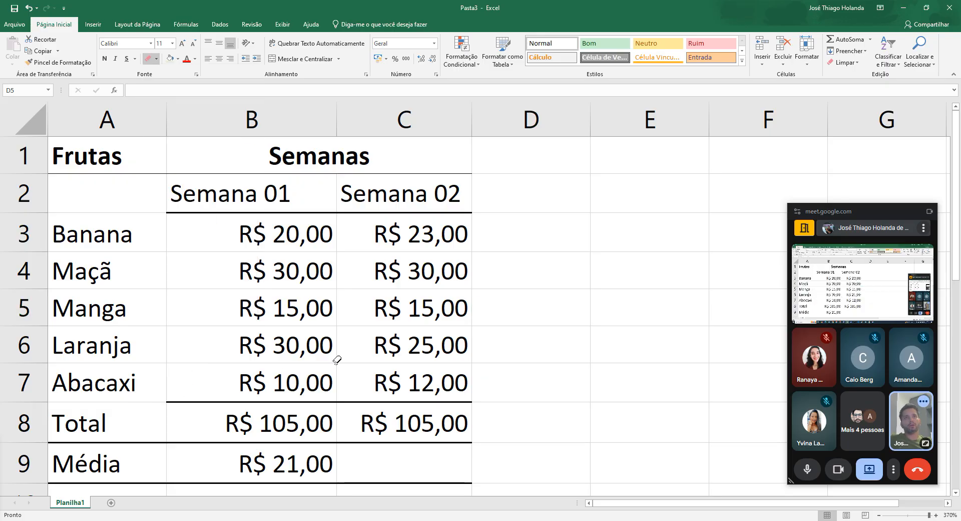
# Redraw the thickest solid border line between the Abacaxi and Total cells in column A, then leave border drawing mode
pyautogui.click(156, 59)
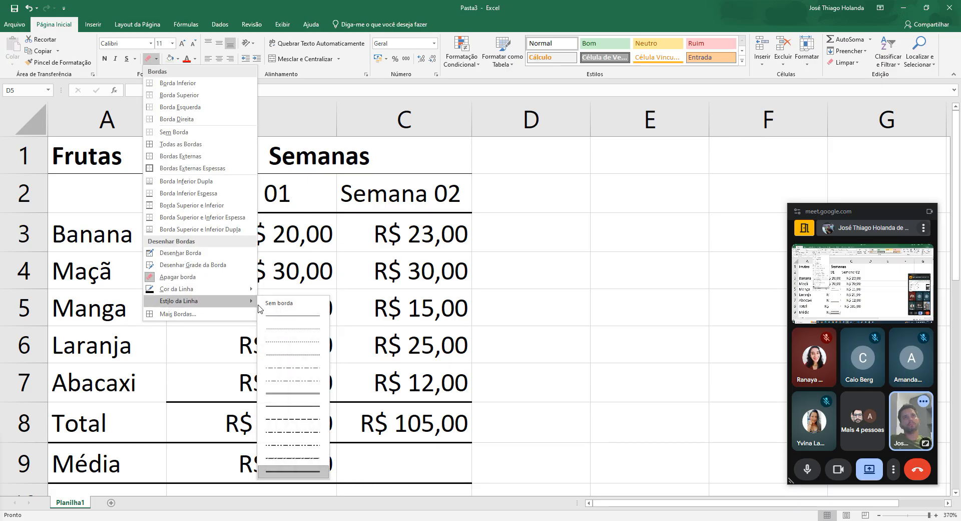
pyautogui.click(292, 473)
pyautogui.click(134, 401)
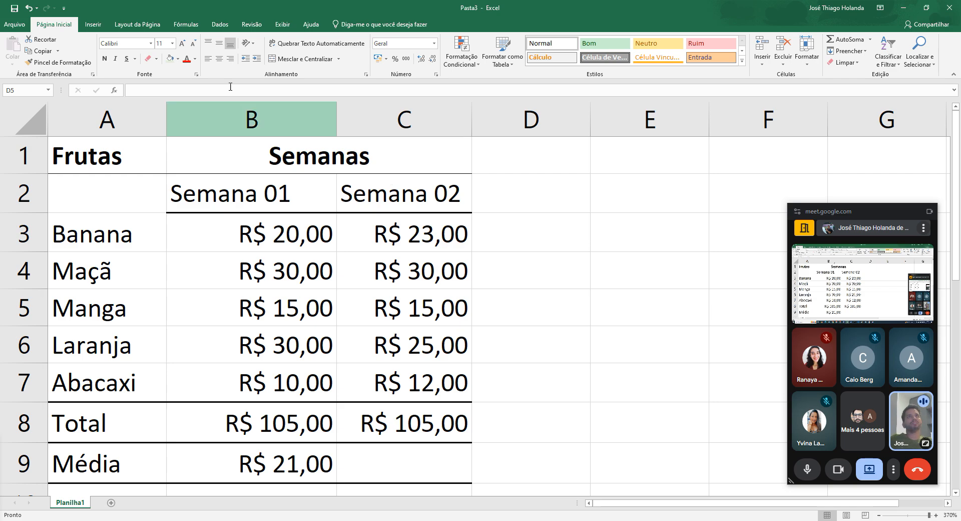
pyautogui.press('Escape')
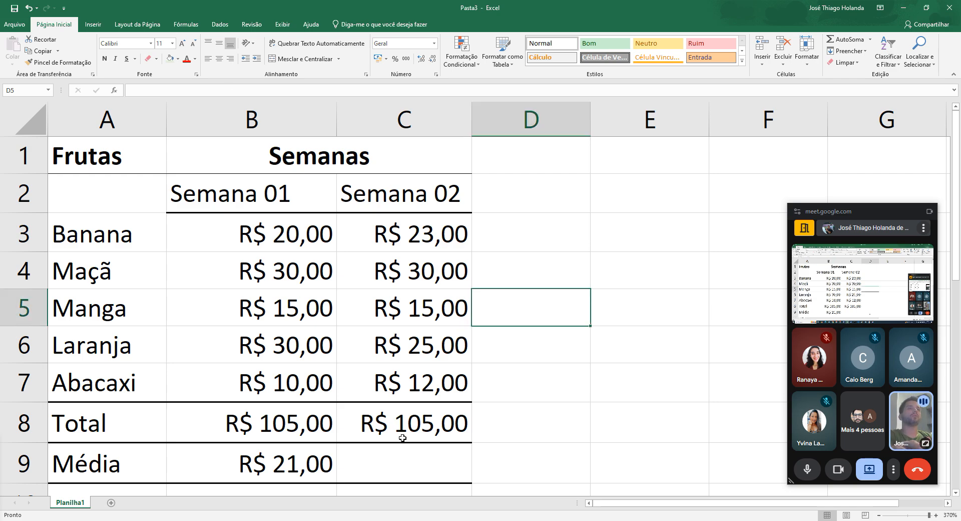
# Compare the Semana 01 and Semana 02 fruit prices and the formulas in the two Total cells
pyautogui.click(241, 417)
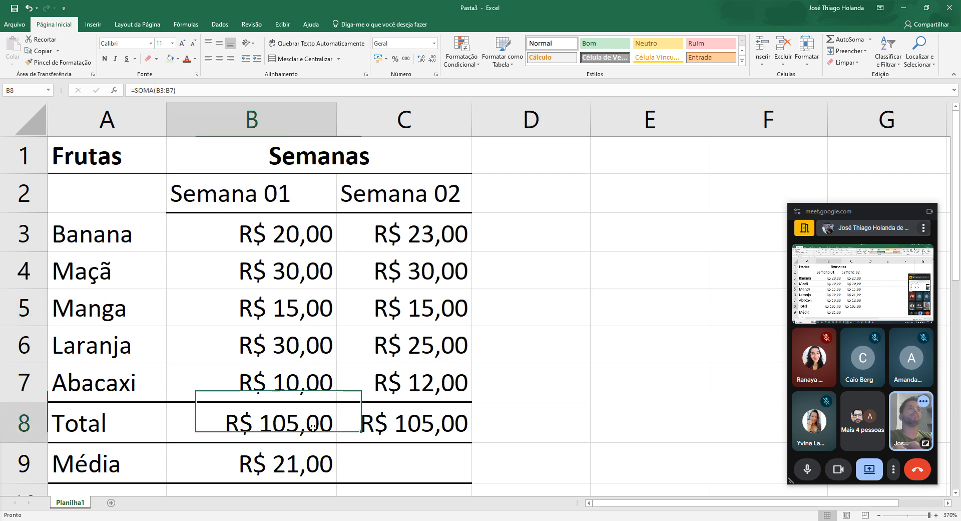
pyautogui.click(403, 243)
pyautogui.click(434, 345)
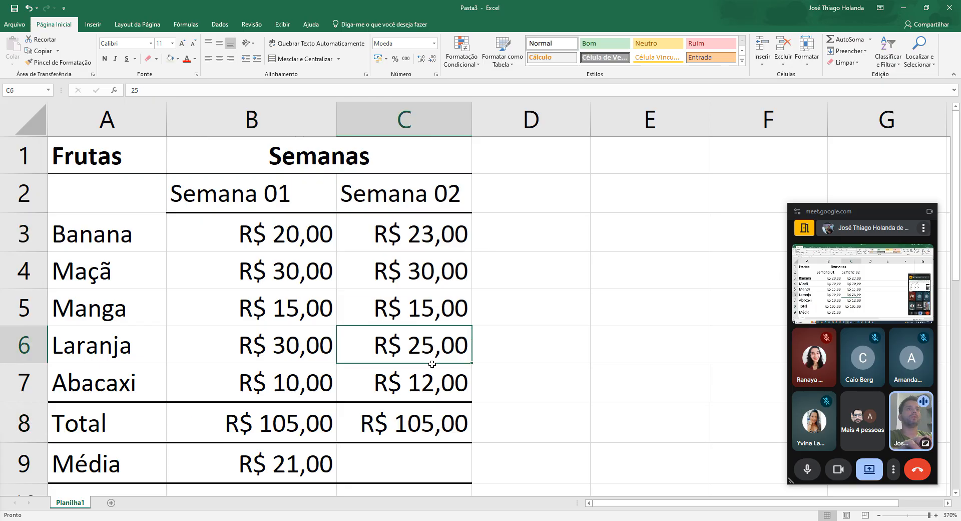
pyautogui.click(431, 386)
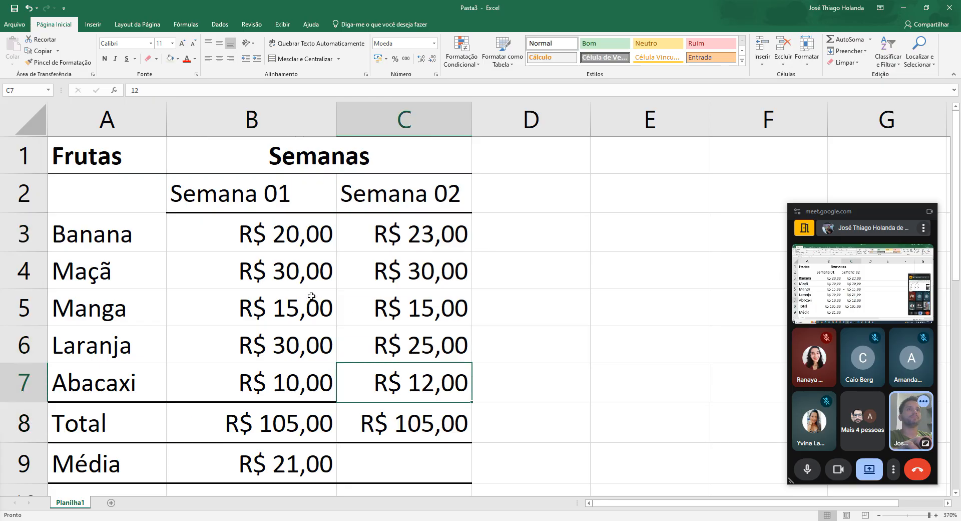
pyautogui.click(307, 274)
pyautogui.click(395, 307)
pyautogui.click(328, 236)
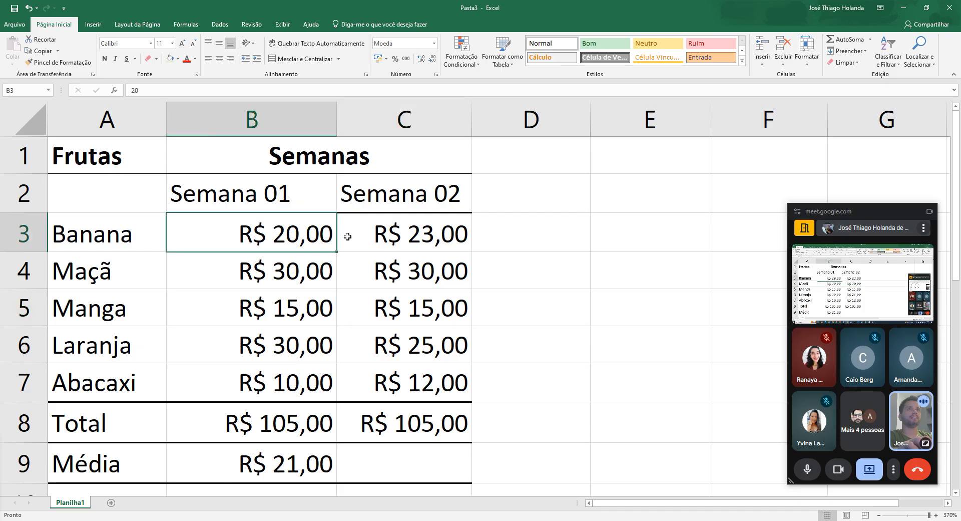
pyautogui.click(348, 236)
pyautogui.click(319, 241)
pyautogui.click(300, 392)
pyautogui.click(411, 383)
pyautogui.click(416, 418)
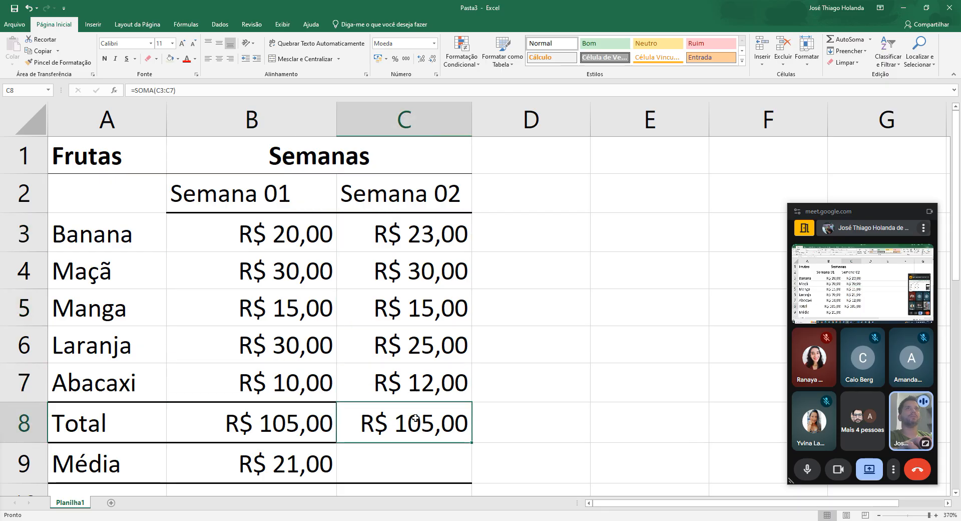
pyautogui.click(281, 421)
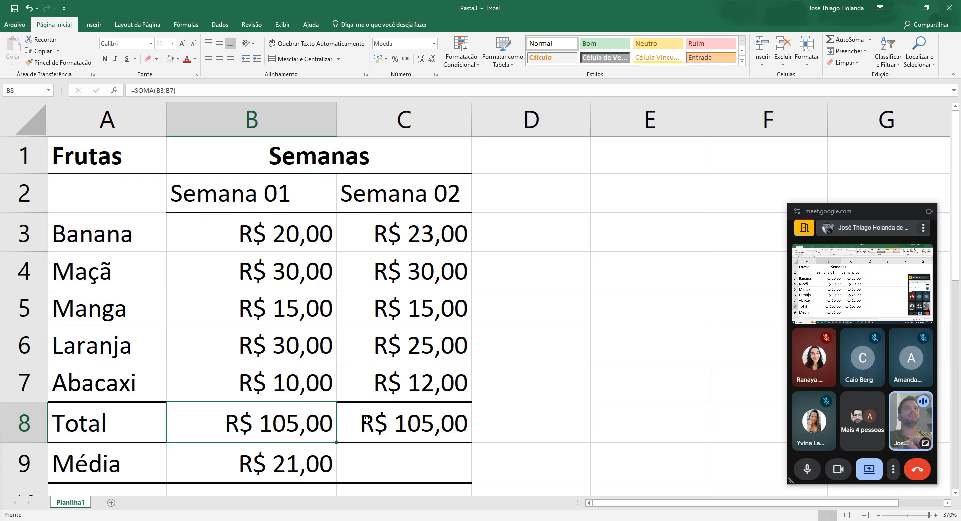
pyautogui.click(390, 421)
pyautogui.click(275, 415)
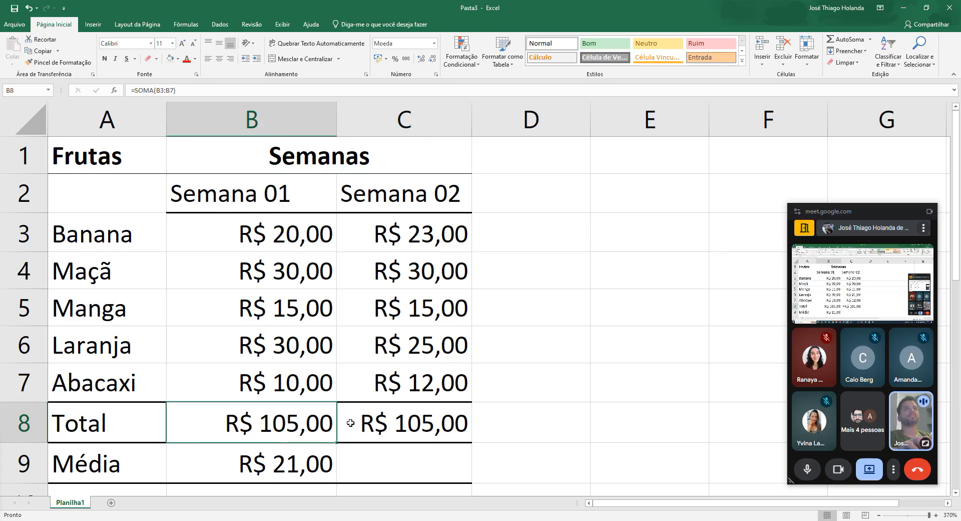
pyautogui.click(386, 425)
pyautogui.click(603, 386)
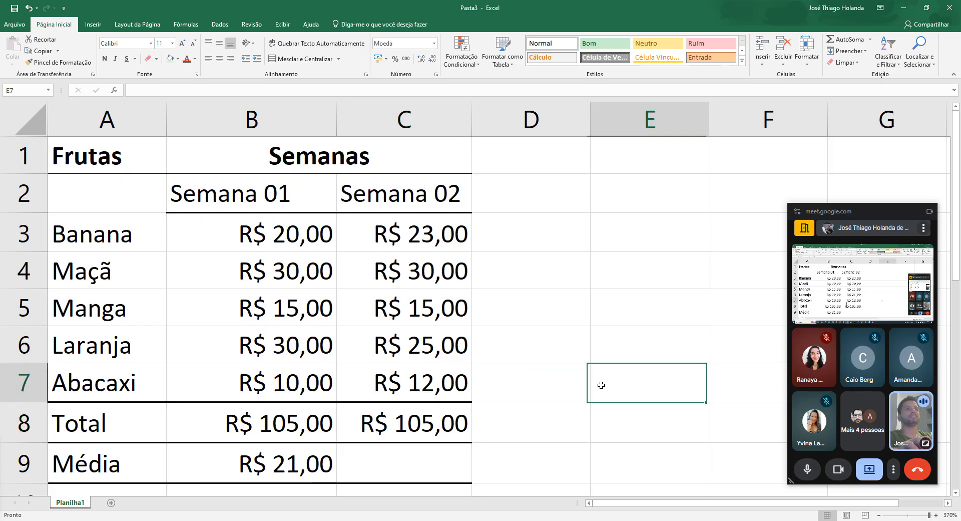
pyautogui.click(540, 314)
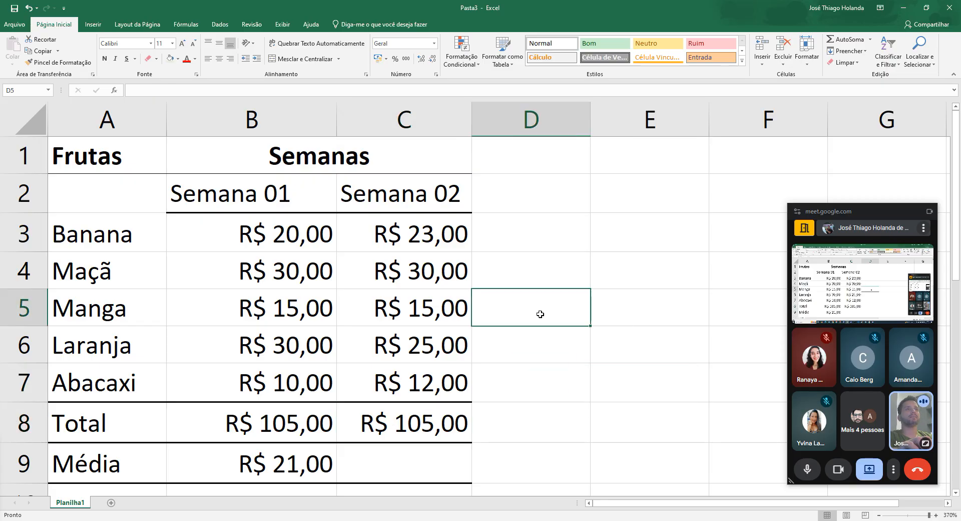
pyautogui.click(426, 385)
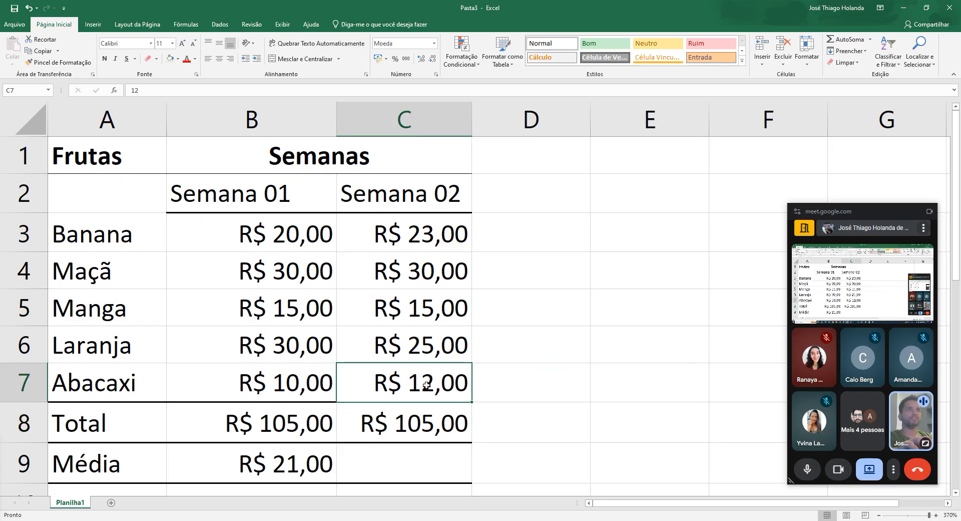
pyautogui.click(442, 231)
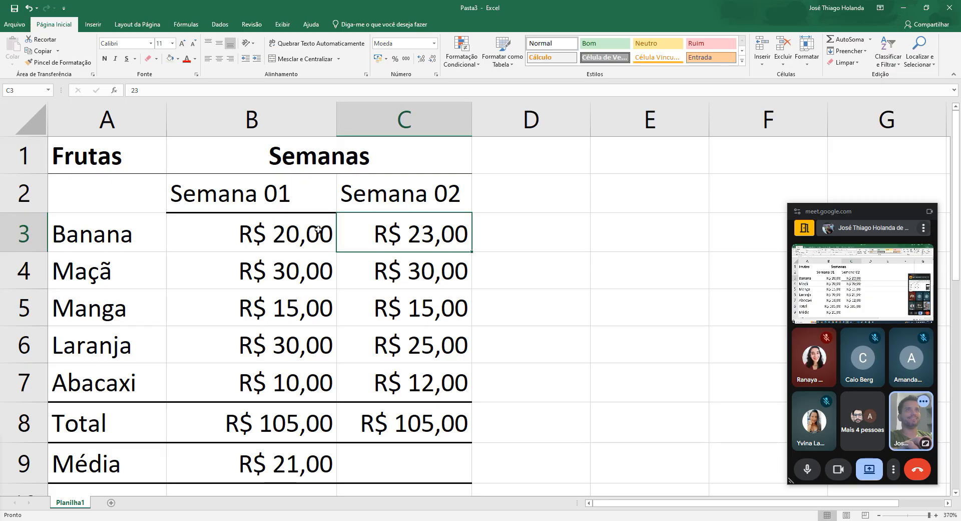
pyautogui.click(309, 270)
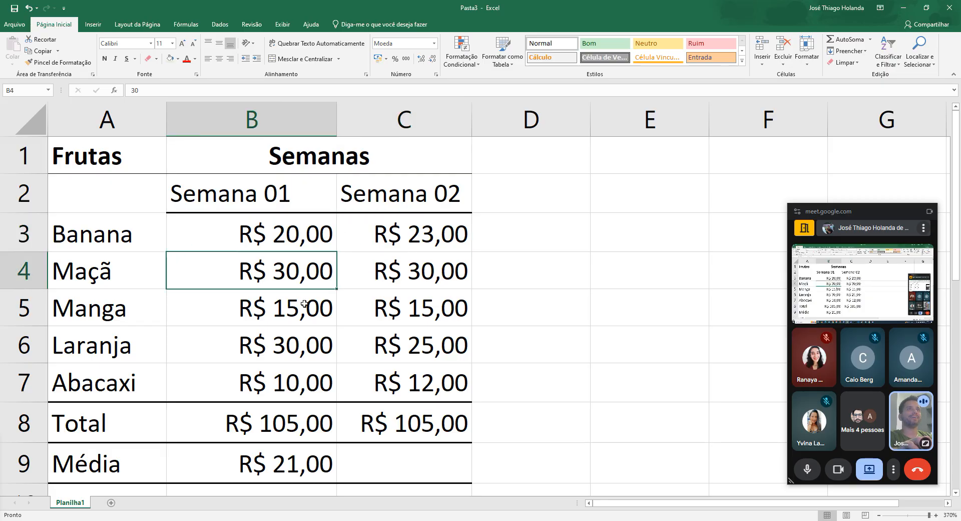
pyautogui.click(304, 308)
pyautogui.click(301, 345)
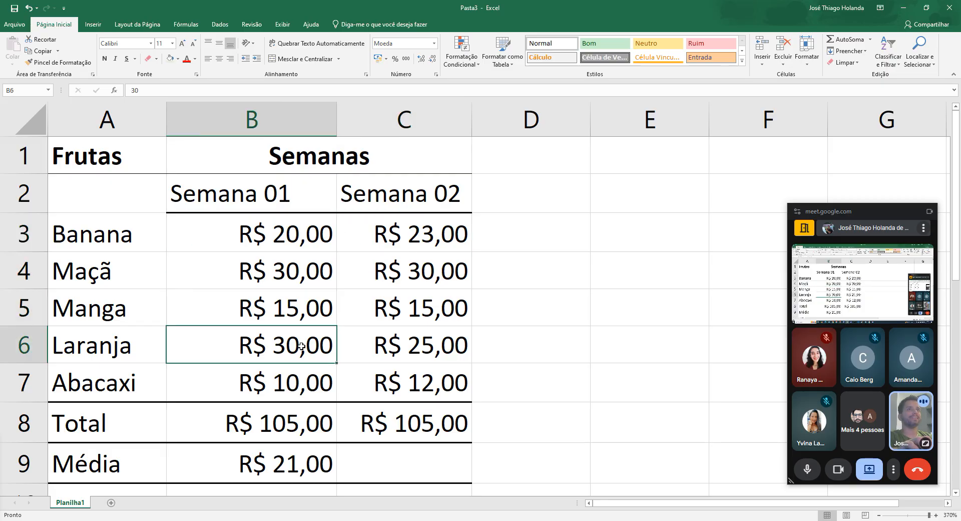
# Set the Semana 02 price of Abacaxi in C7 to 15
pyautogui.click(455, 360)
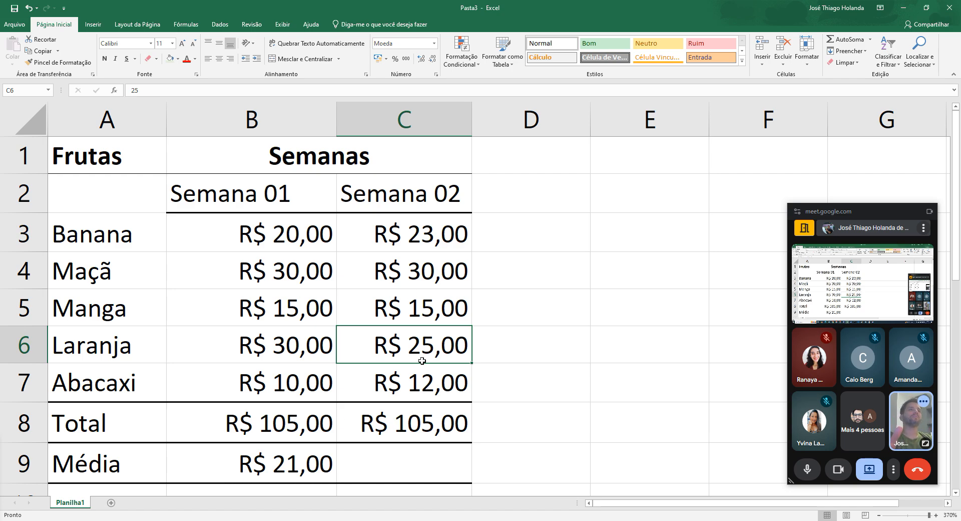
pyautogui.click(406, 371)
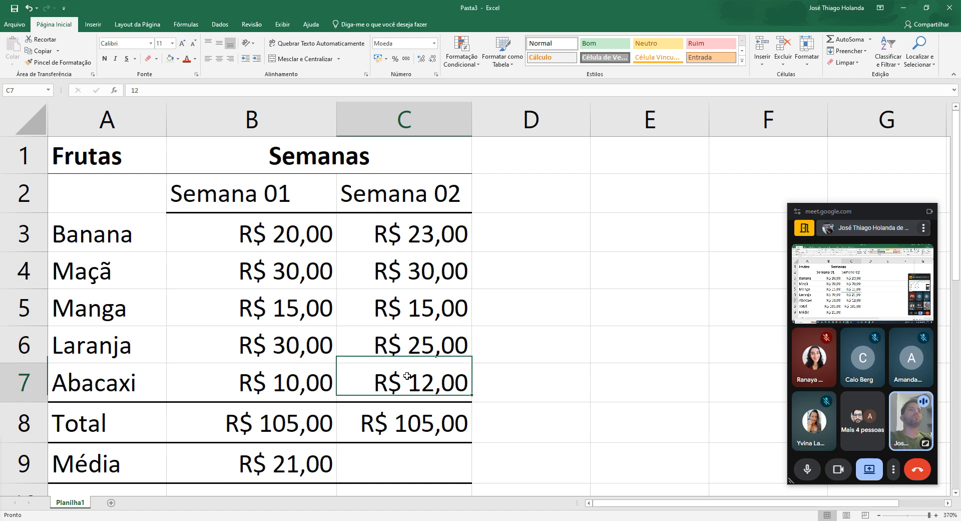
pyautogui.write('15')
pyautogui.press('Return')
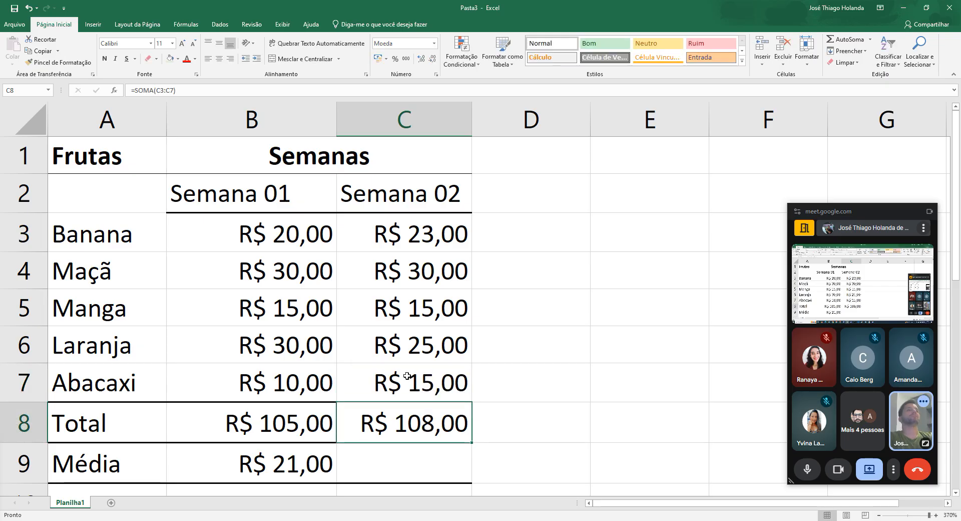
# Enter the formula =MÉDIA(C3:C7) in C9 to average the Semana 02 prices
pyautogui.press('Down')
pyautogui.press('Right')
pyautogui.press('Left')
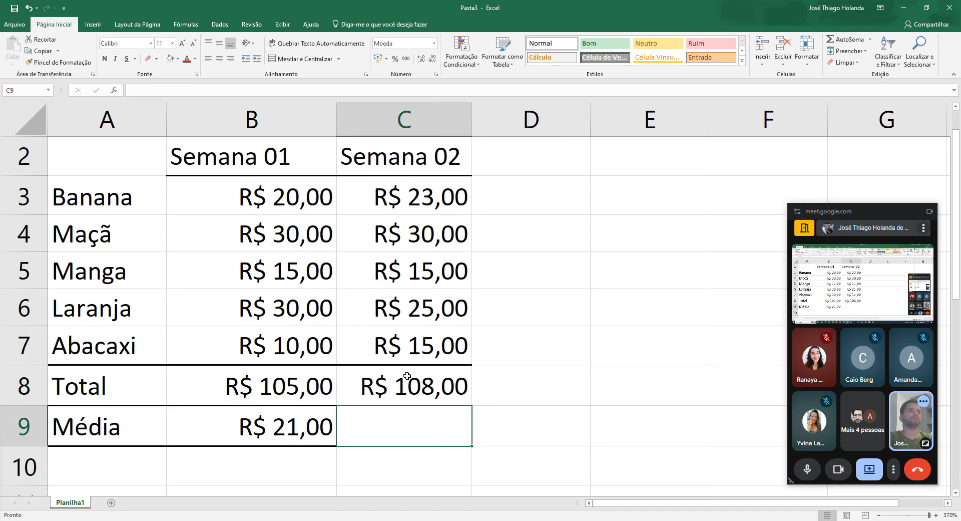
pyautogui.press('Down')
pyautogui.press('Up')
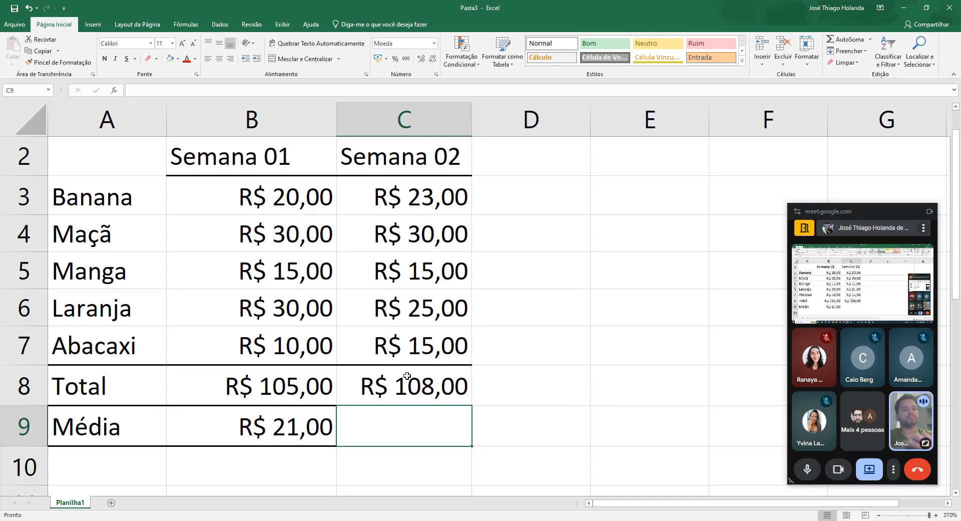
pyautogui.write('=média')
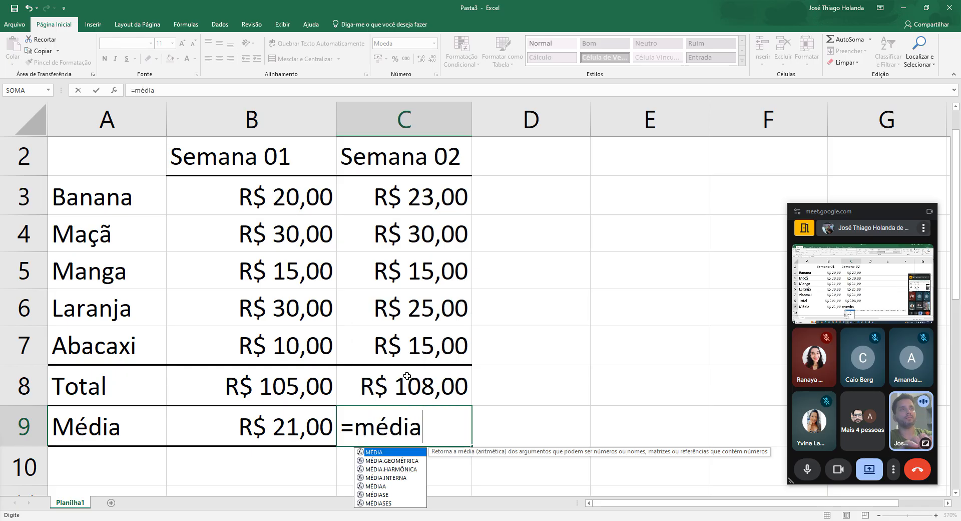
pyautogui.write('(')
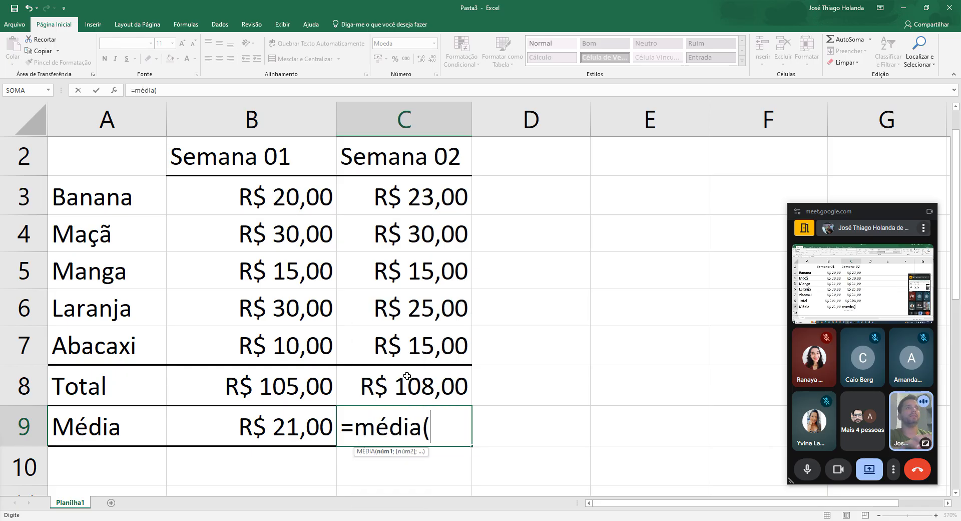
pyautogui.click(403, 193)
pyautogui.moveTo(408, 225); pyautogui.dragTo(411, 339)
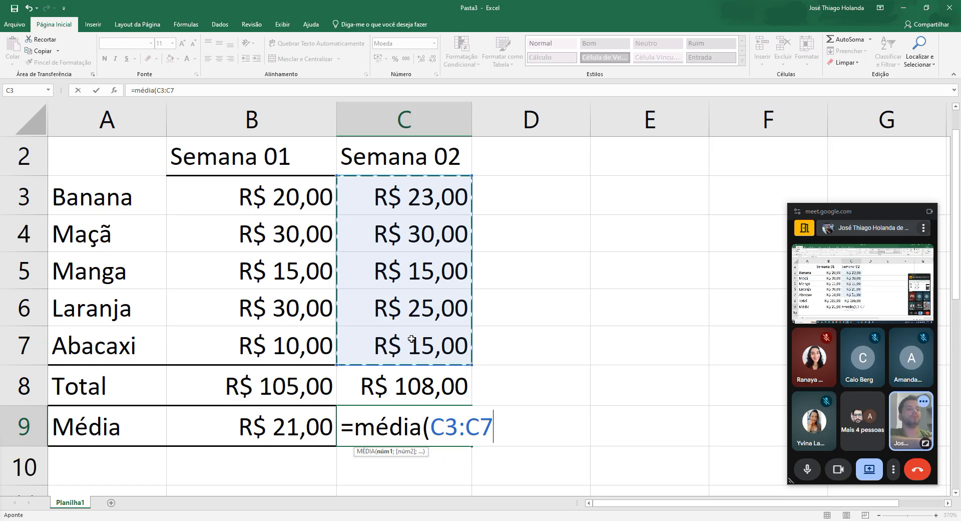
pyautogui.write(')')
pyautogui.press('Return')
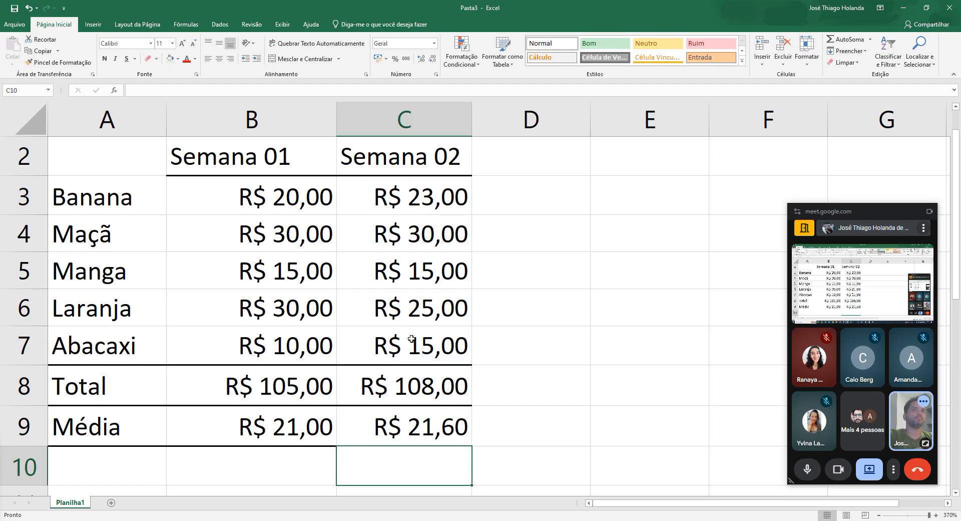
# Examine the Total and Média formulas of both weeks against the price ranges B3:B7 and C3:C7 they use
pyautogui.click(562, 282)
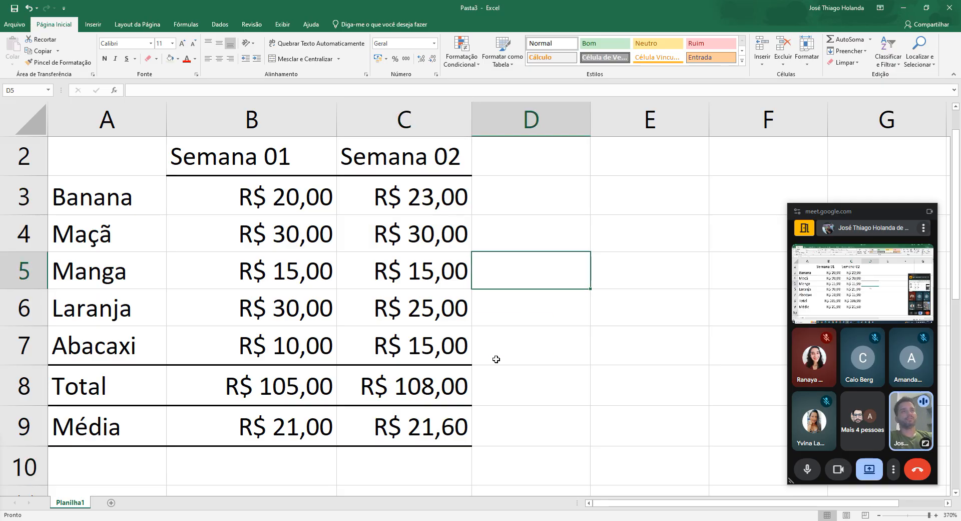
pyautogui.click(404, 388)
pyautogui.click(252, 389)
pyautogui.click(377, 381)
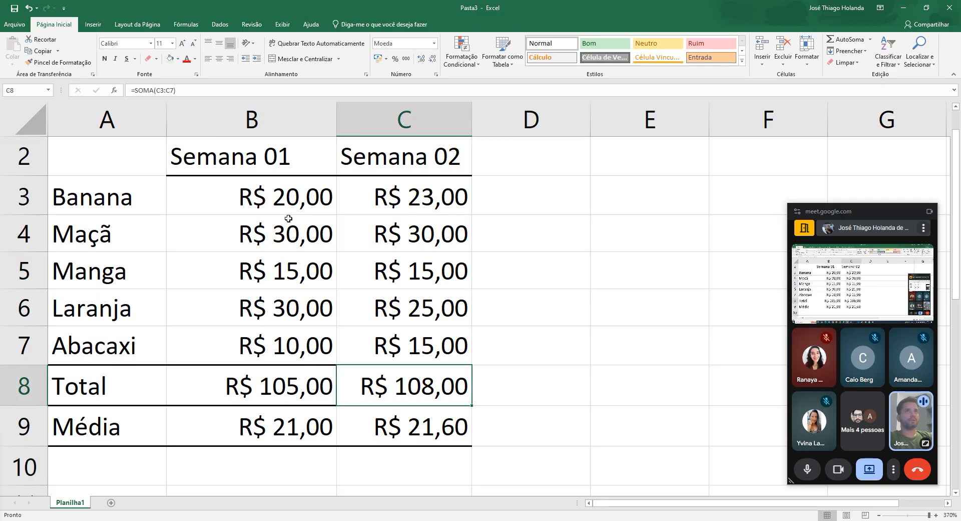
pyautogui.click(289, 201)
pyautogui.moveTo(288, 205); pyautogui.dragTo(285, 345)
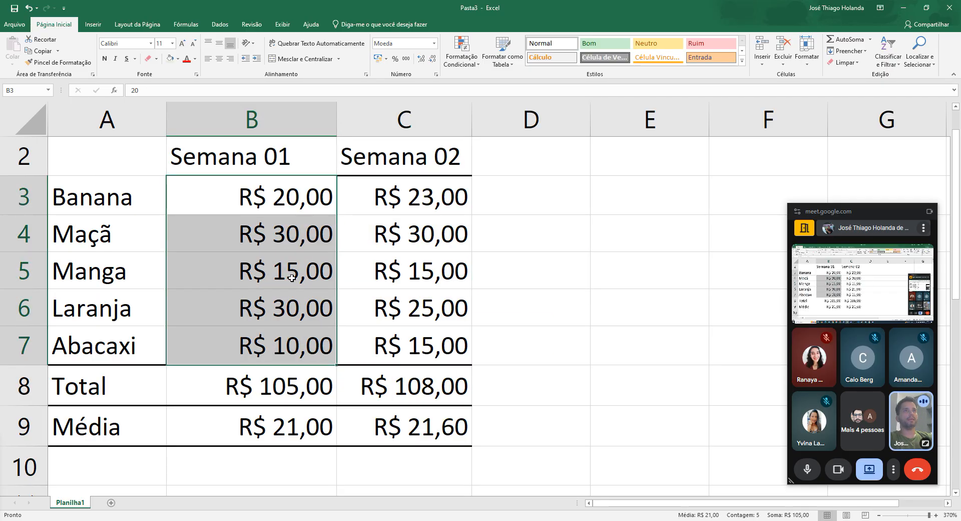
pyautogui.click(273, 385)
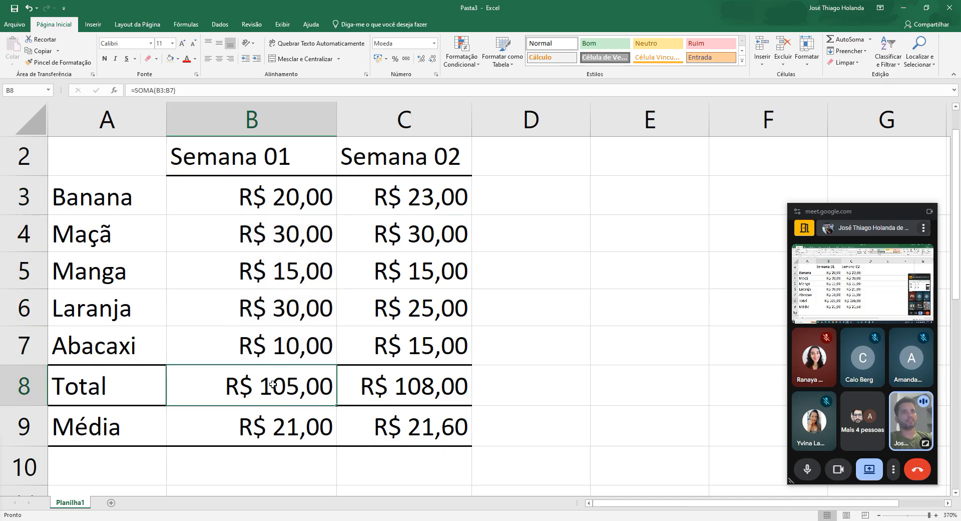
pyautogui.moveTo(384, 189); pyautogui.dragTo(391, 333)
pyautogui.click(394, 378)
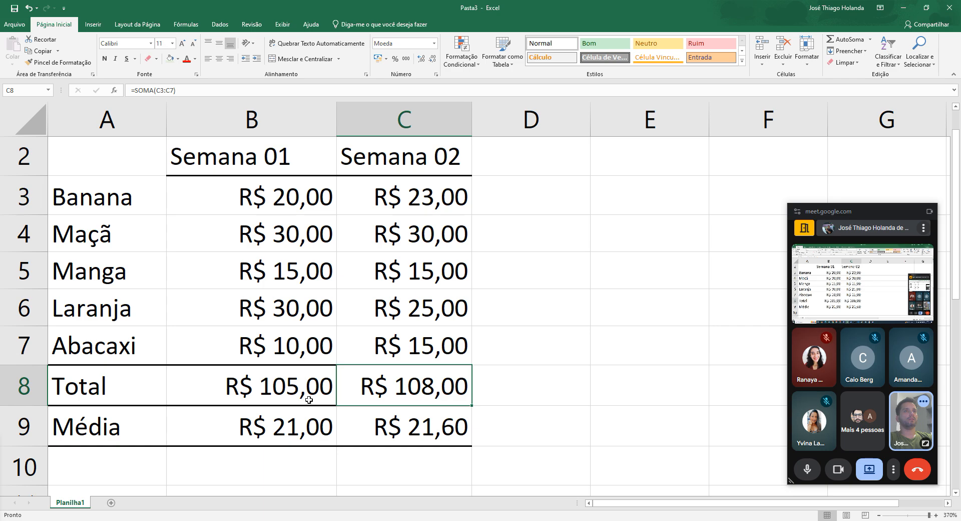
pyautogui.click(299, 428)
pyautogui.moveTo(299, 200); pyautogui.dragTo(293, 350)
pyautogui.click(399, 415)
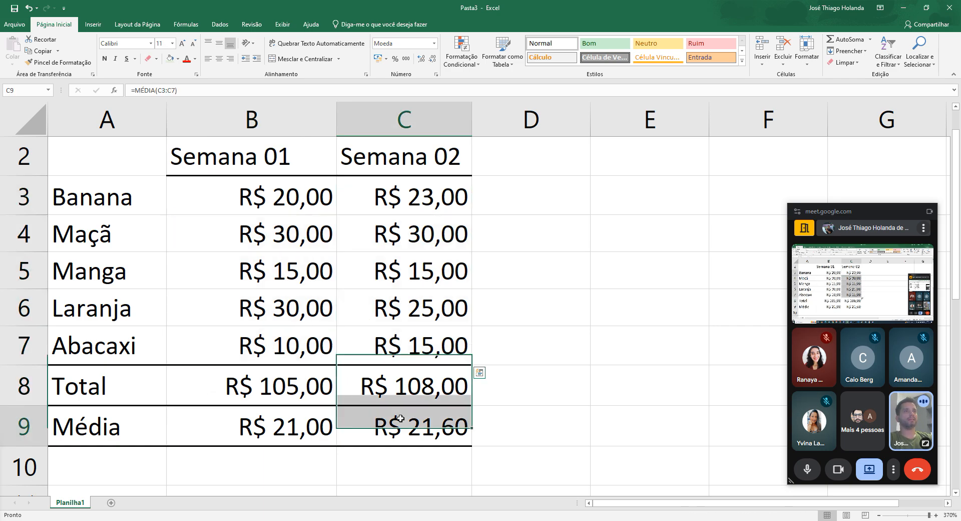
# Delete the Semana 02 Total and Média formulas from C8 and C9
pyautogui.click(407, 387)
pyautogui.press('Delete')
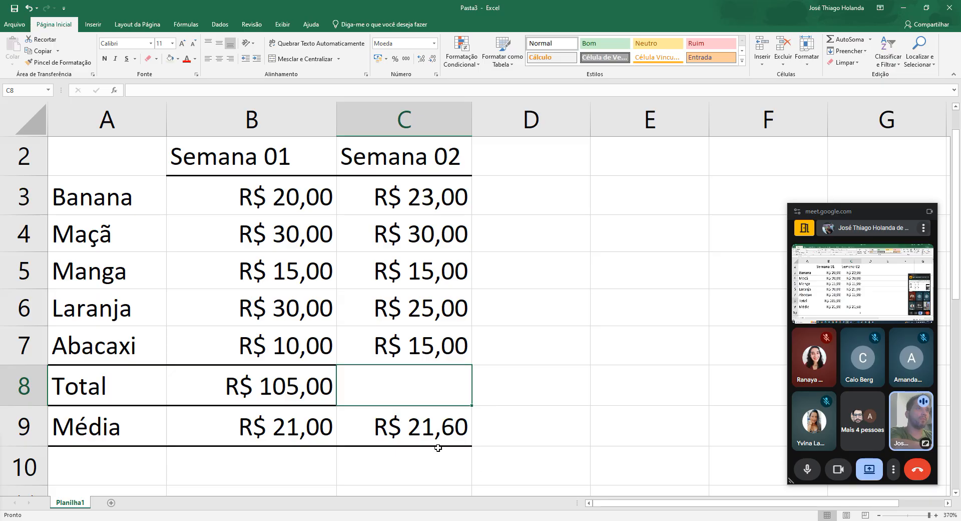
pyautogui.click(430, 429)
pyautogui.press('Delete')
pyautogui.click(541, 396)
pyautogui.click(584, 428)
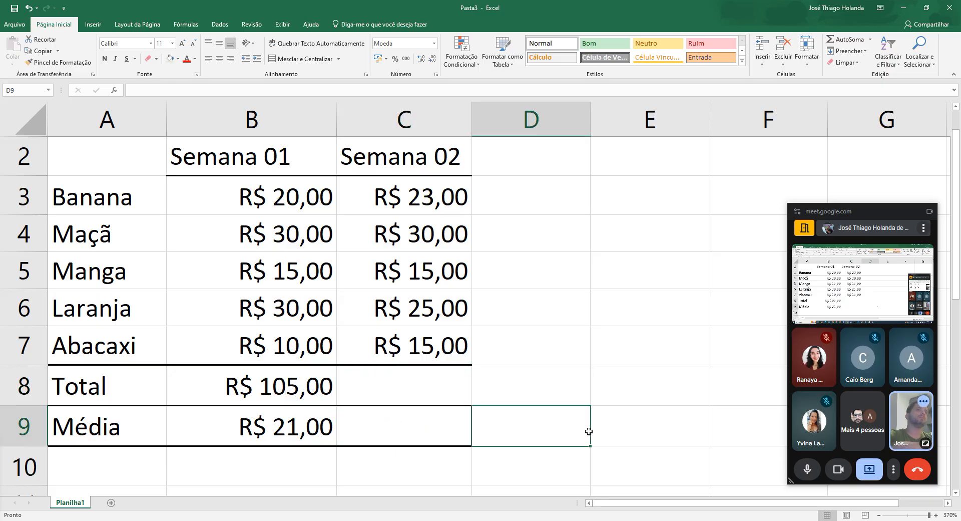
# Compare the Semana 01 prices in B3:B7 and their Total in B8 with the Semana 02 prices in C3:C7 and C8
pyautogui.click(289, 387)
pyautogui.moveTo(279, 202); pyautogui.dragTo(273, 340)
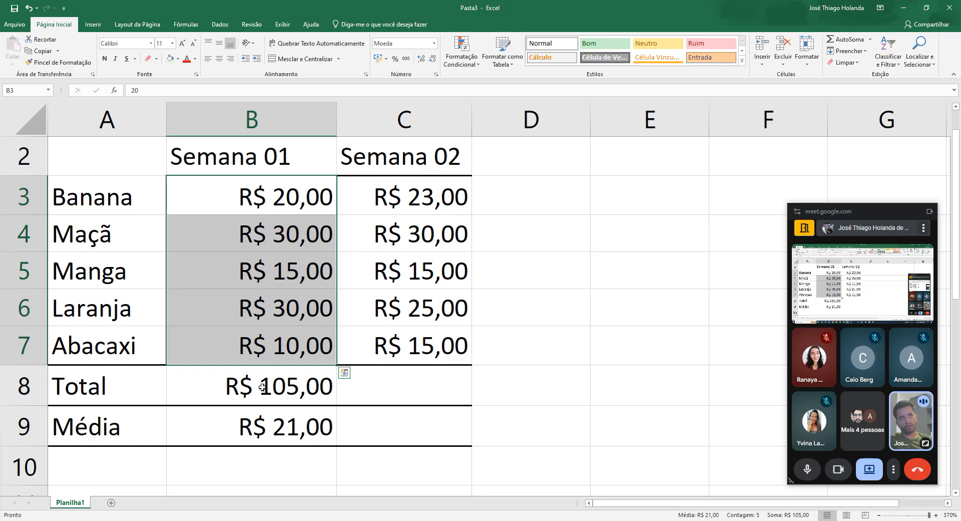
pyautogui.click(262, 387)
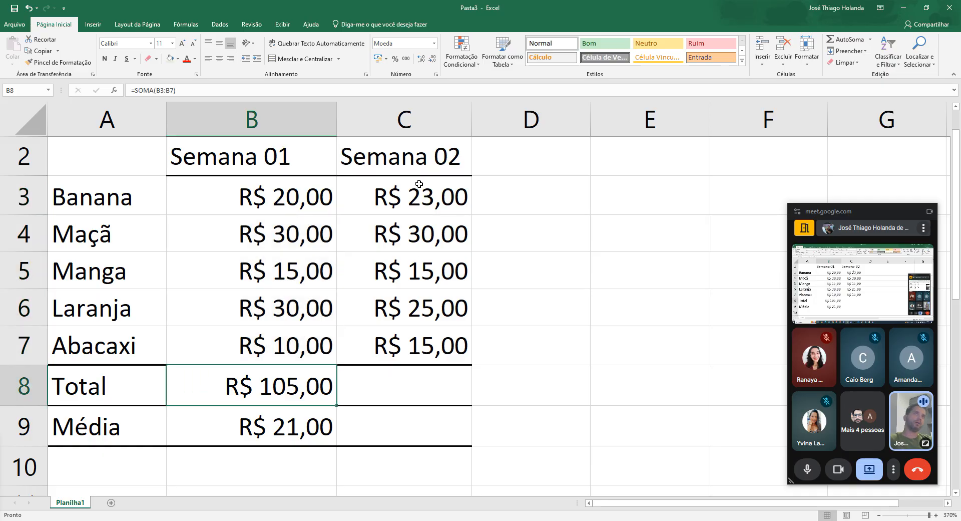
pyautogui.moveTo(421, 196); pyautogui.dragTo(441, 341)
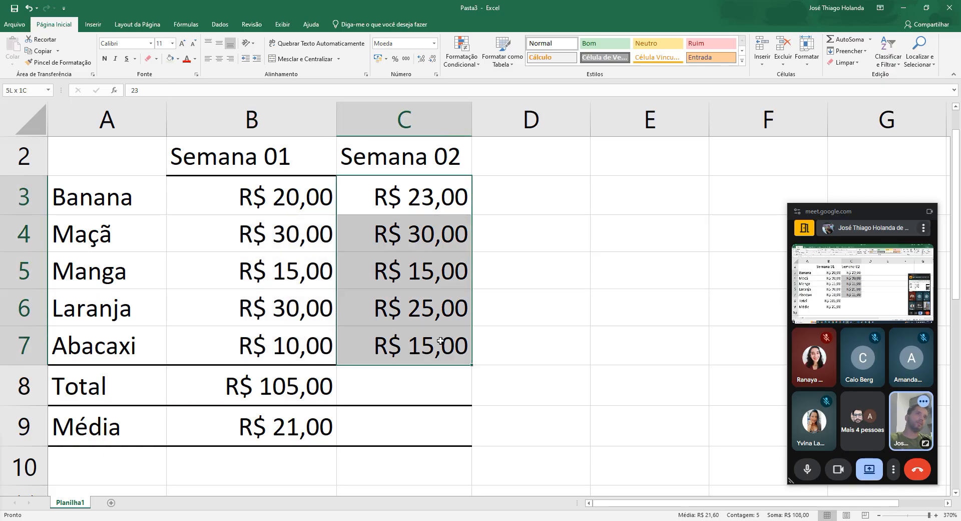
pyautogui.click(349, 384)
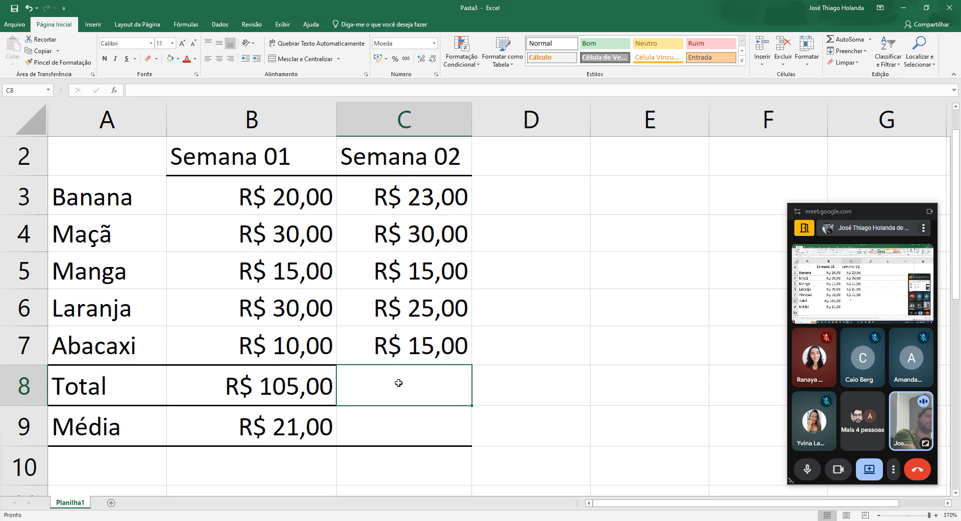
# Fill the Total formula from B8 across to C8 to sum the Semana 02 prices
pyautogui.click(230, 384)
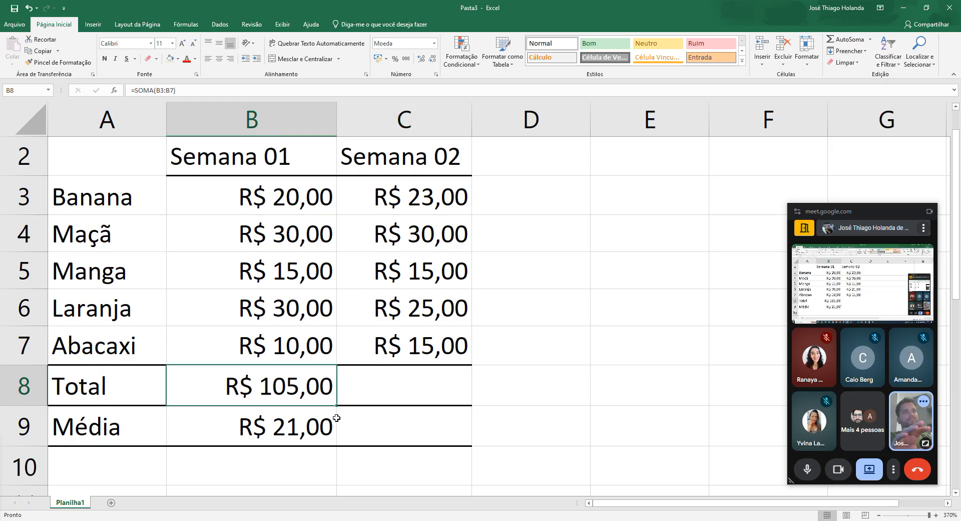
pyautogui.moveTo(339, 406); pyautogui.dragTo(472, 403)
pyautogui.click(513, 372)
pyautogui.click(292, 389)
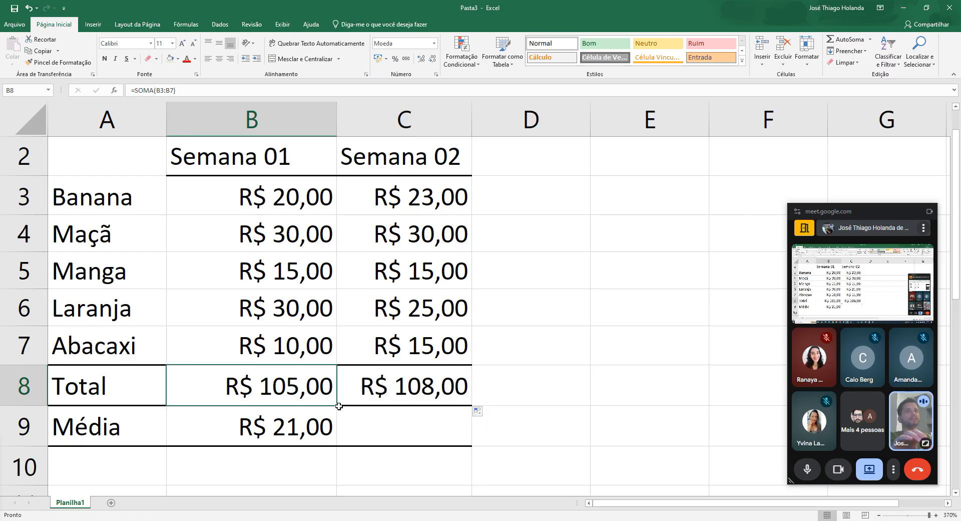
pyautogui.moveTo(332, 403); pyautogui.dragTo(434, 404)
pyautogui.click(506, 381)
pyautogui.click(568, 292)
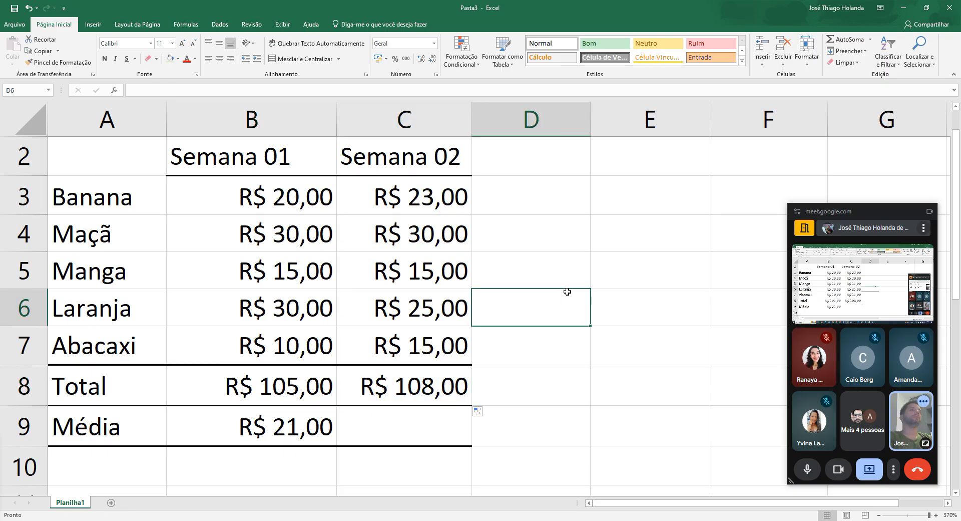
# Copy the formula =SOMA(B3:B7) from B8 and paste it into the open Notepad file, below blank lines after the existing formulas
pyautogui.click(250, 392)
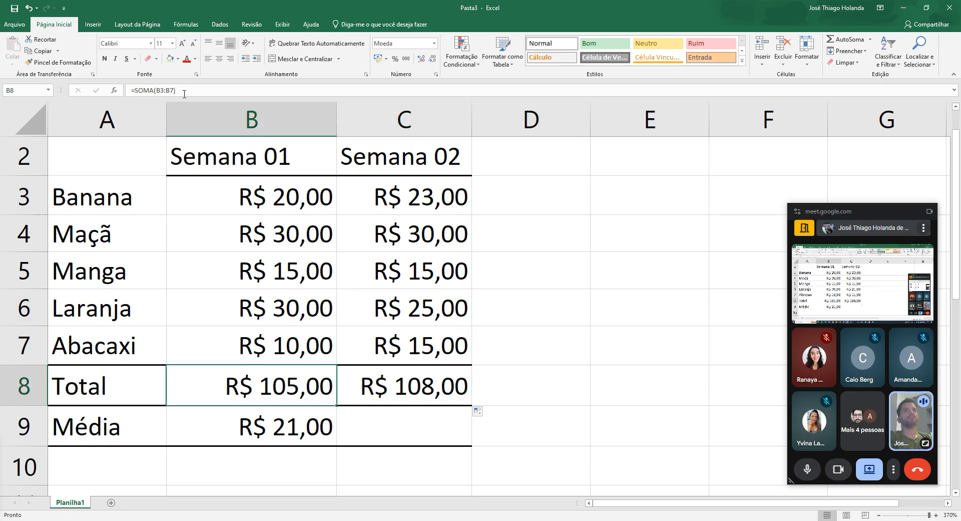
pyautogui.moveTo(184, 93); pyautogui.dragTo(3, 93)
pyautogui.hotkey('ctrl', 'c')
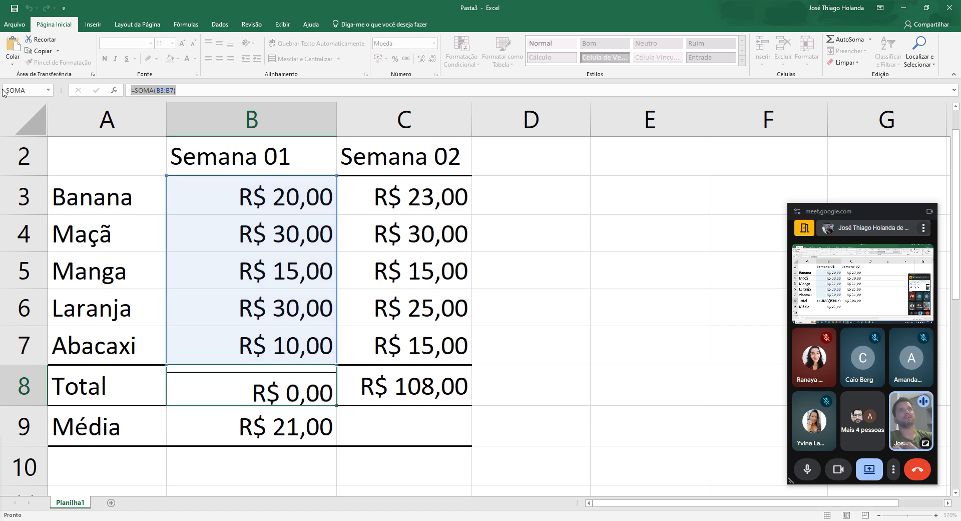
pyautogui.press('Return')
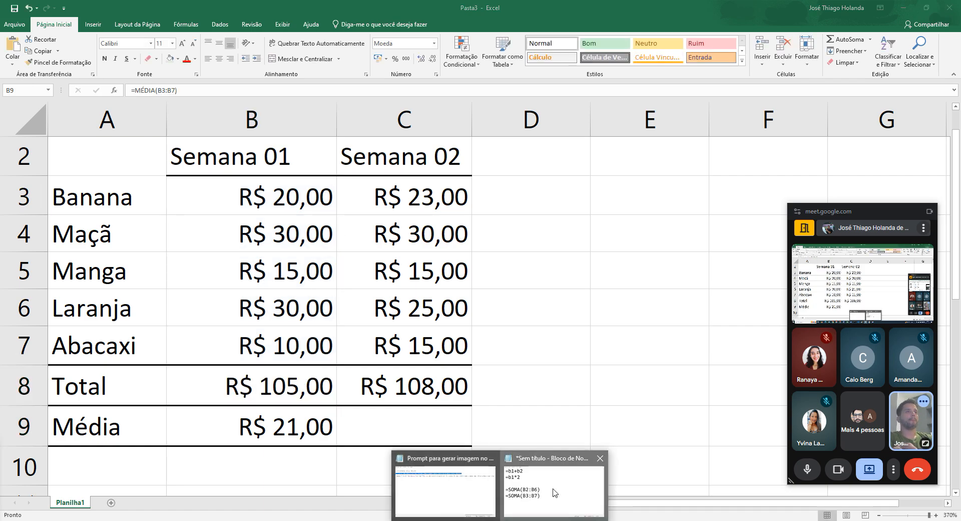
pyautogui.click(555, 492)
pyautogui.press('Return')
pyautogui.press('Return')
pyautogui.press('Return')
pyautogui.hotkey('ctrl', 'v')
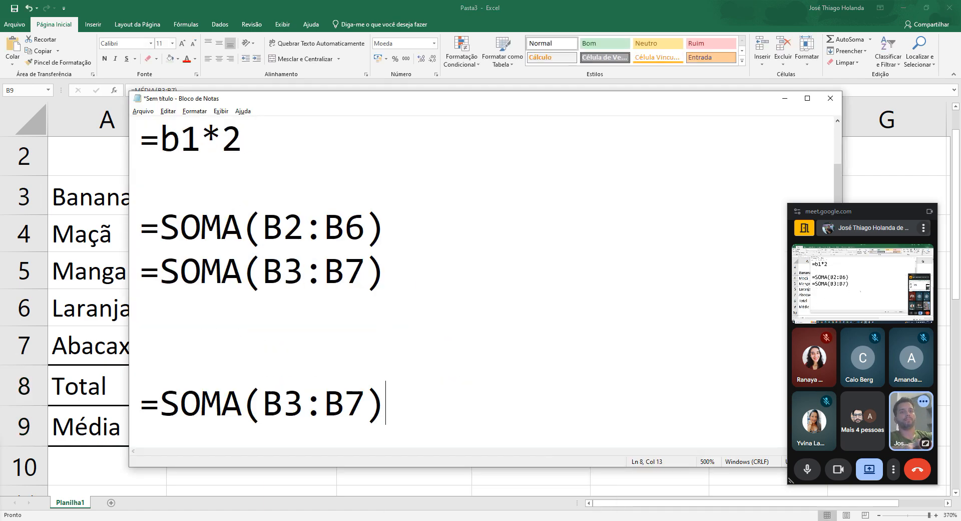
# Copy the formula =SOMA(C3:C7) from C8 in Excel and paste it on a new line below =SOMA(B3:B7) in Notepad
pyautogui.hotkey('alt', 'Tab')
pyautogui.click(308, 391)
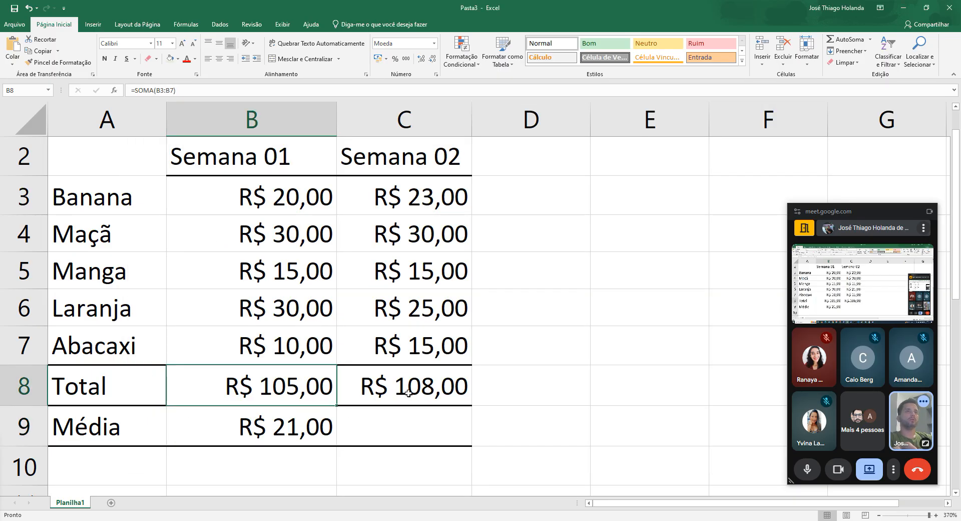
pyautogui.click(437, 384)
pyautogui.moveTo(184, 91); pyautogui.dragTo(2, 80)
pyautogui.hotkey('ctrl', 'c')
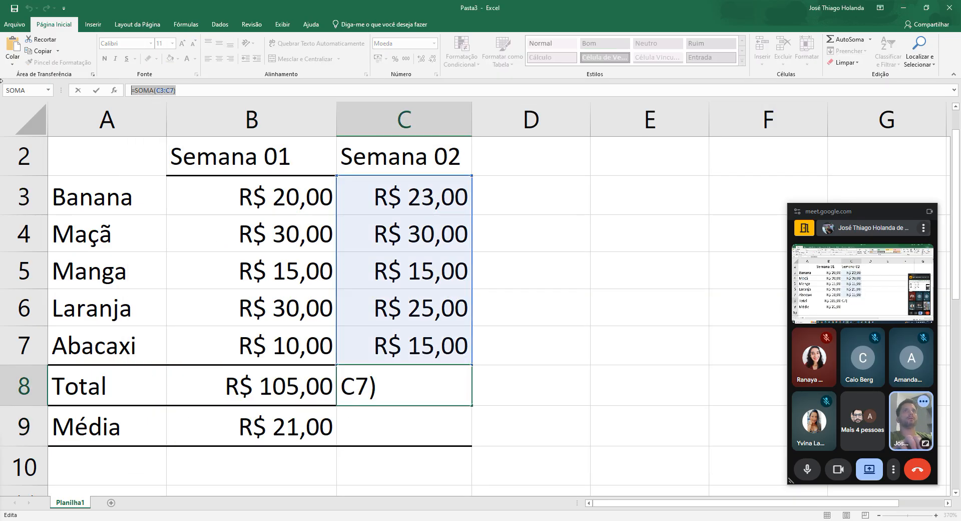
pyautogui.press('Return')
pyautogui.hotkey('alt', 'Tab')
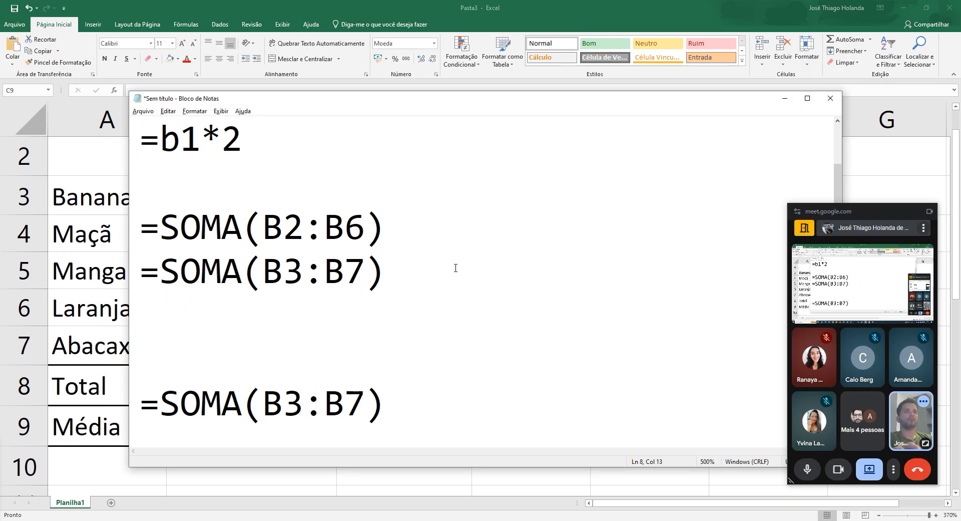
pyautogui.press('Return')
pyautogui.hotkey('ctrl', 'v')
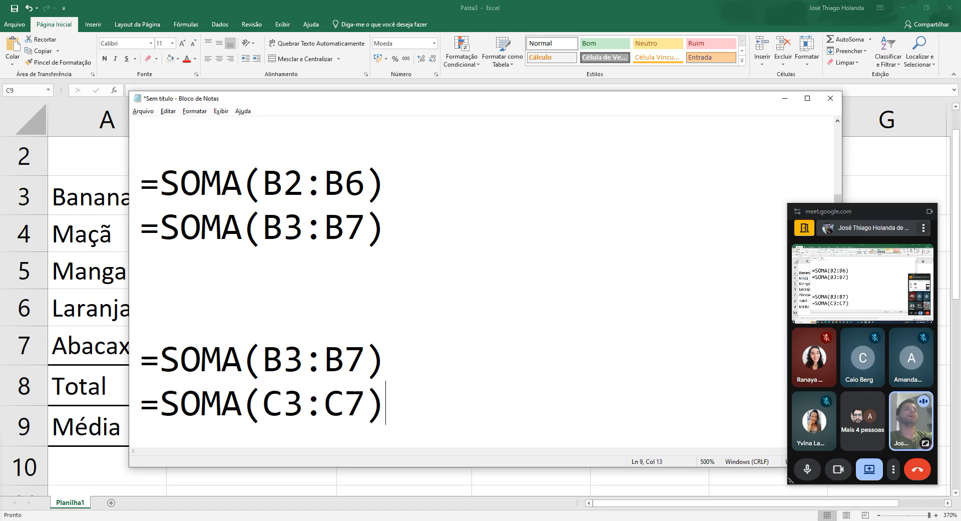
# Compare the pasted formulas =SOMA(B3:B7) and =SOMA(C3:C7) from their start up to the opening parenthesis
pyautogui.press('Home')
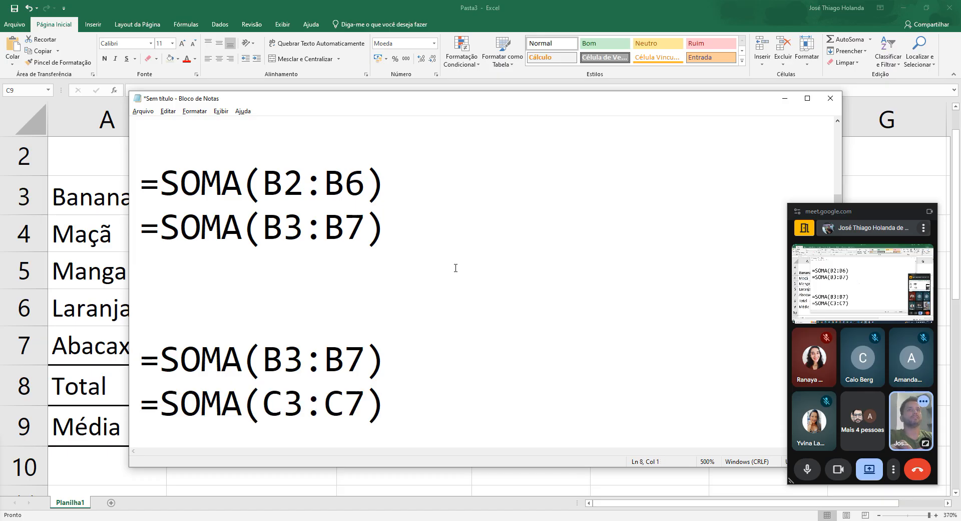
pyautogui.hotkey('shift', 'Down')
pyautogui.press('Left')
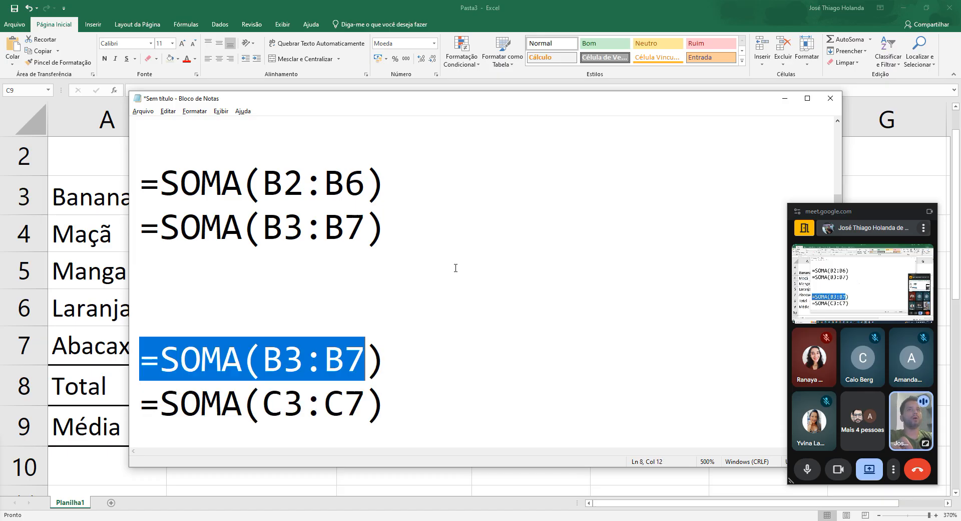
pyautogui.press('Right')
pyautogui.press('Down')
pyautogui.press('Up')
pyautogui.press('Right')
pyautogui.press('Right')
pyautogui.press('Right')
pyautogui.press('Right')
pyautogui.press('Right')
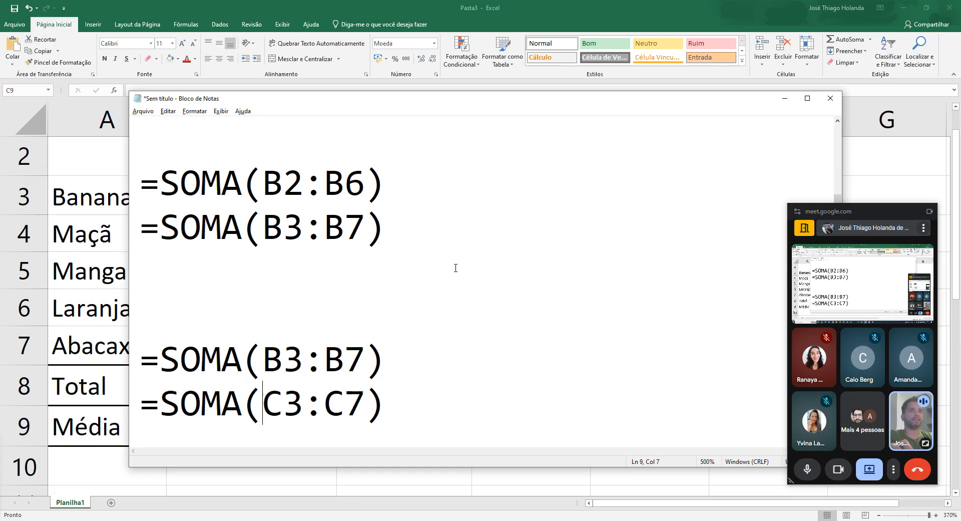
# Compare the column letter and row number of the first references, B3 and C3, in the two pasted formulas
pyautogui.hotkey('shift', 'Right')
pyautogui.press('Left')
pyautogui.press('Down')
pyautogui.hotkey('shift', 'Right')
pyautogui.press('Up')
pyautogui.press('Right')
pyautogui.press('Left')
pyautogui.hotkey('shift', 'Right')
pyautogui.press('Down')
pyautogui.press('Left')
pyautogui.hotkey('shift', 'Right')
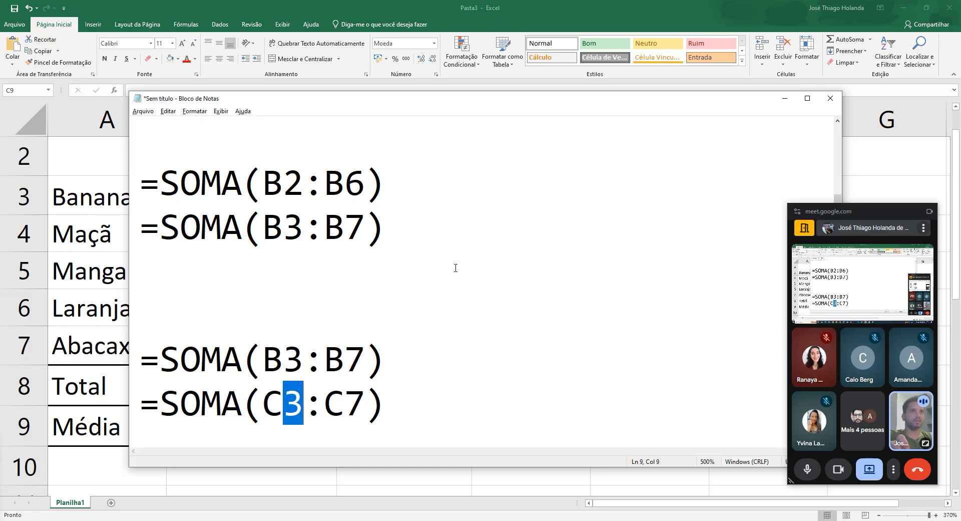
# Compare the colons and the last references, B7 and C7, character by character in the two pasted formulas
pyautogui.press('Up')
pyautogui.press('Right')
pyautogui.hotkey('shift', 'Left')
pyautogui.press('Down')
pyautogui.hotkey('shift', 'Right')
pyautogui.press('Up')
pyautogui.press('Right')
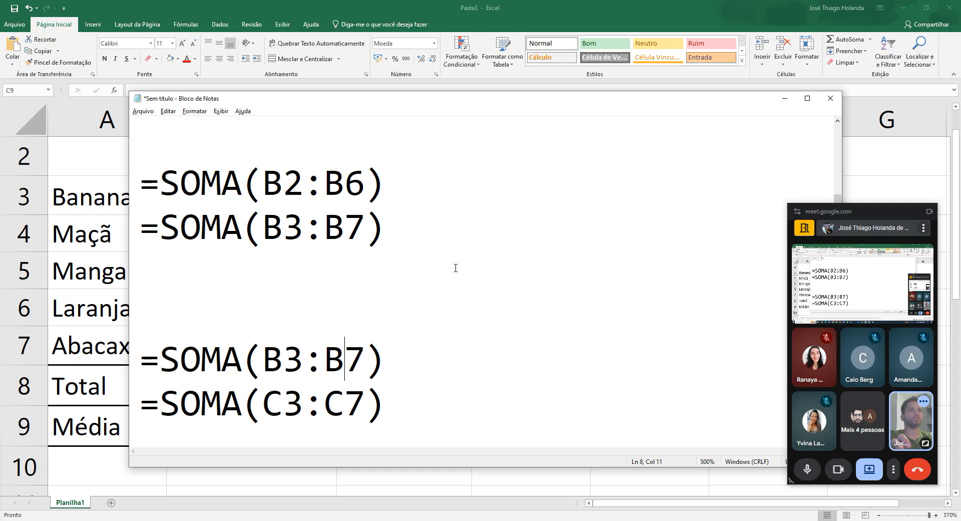
pyautogui.press('Left')
pyautogui.hotkey('shift', 'Right')
pyautogui.press('Down')
pyautogui.hotkey('shift', 'Left')
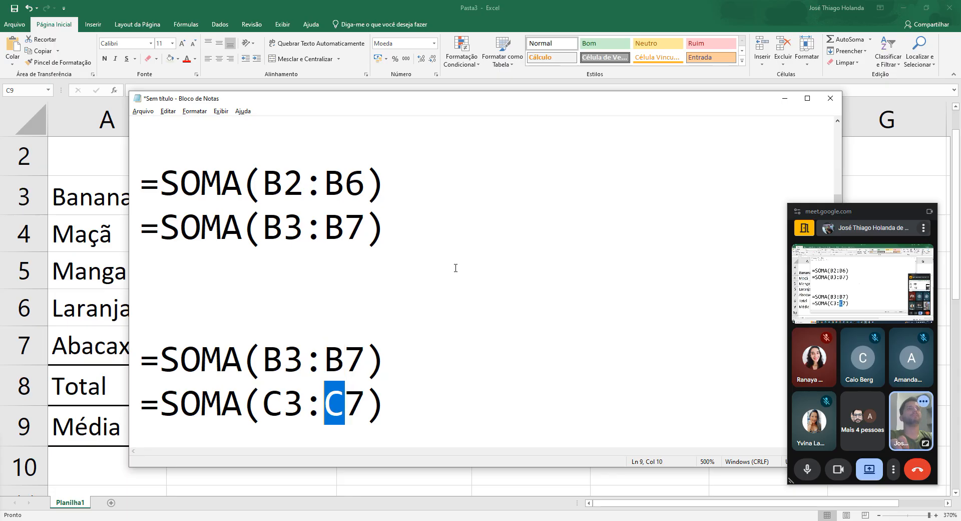
pyautogui.press('Right')
pyautogui.press('Up')
pyautogui.hotkey('shift', 'Right')
pyautogui.press('Down')
pyautogui.hotkey('shift', 'Left')
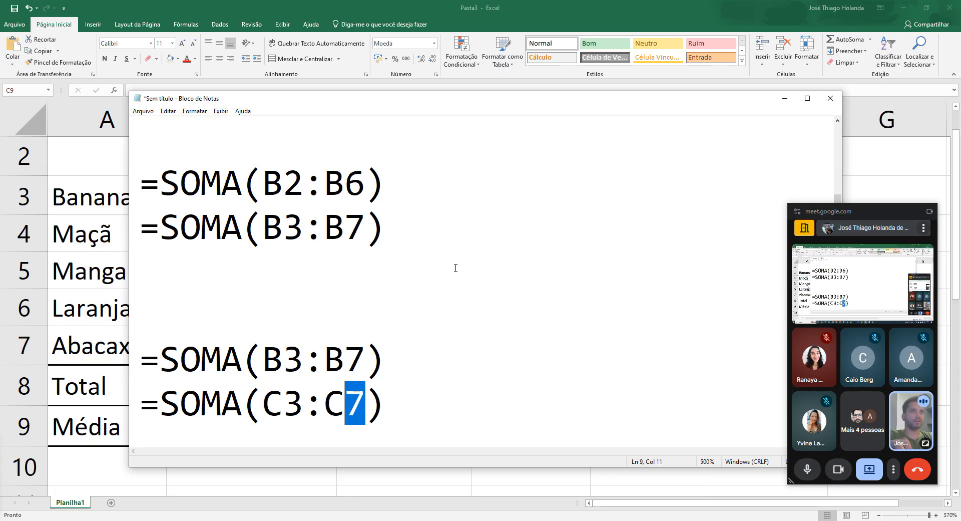
pyautogui.press('Right')
pyautogui.press('Right')
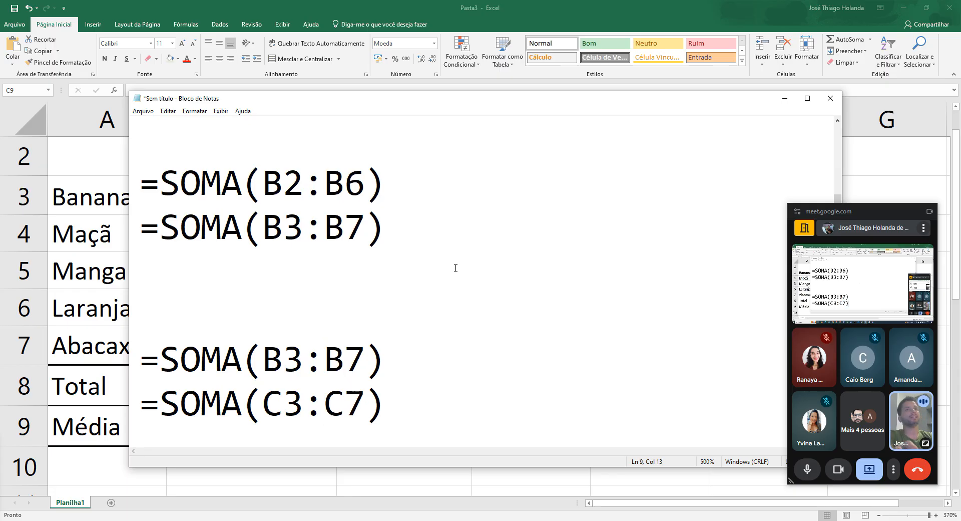
# Switch back to Excel and compare the Total formulas in B8 and C8
pyautogui.hotkey('alt', 'Tab')
pyautogui.click(320, 389)
pyautogui.click(365, 388)
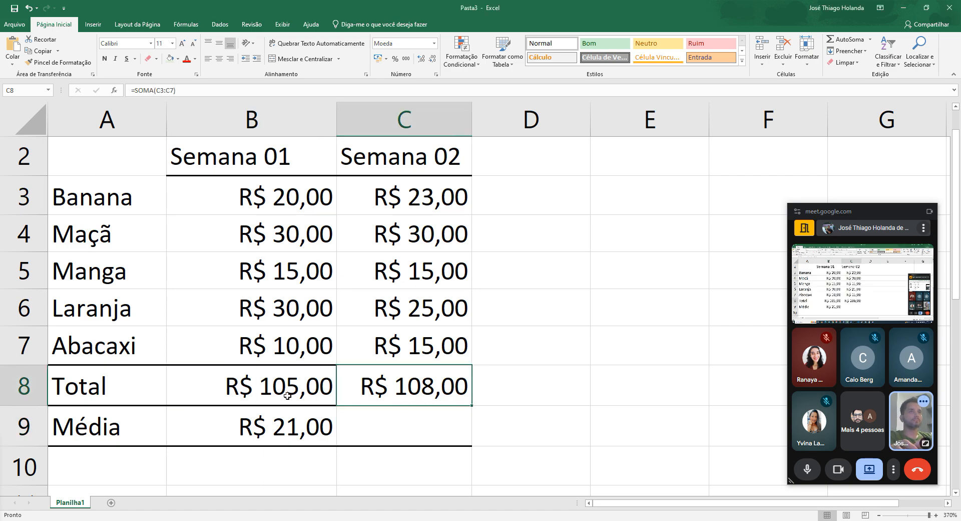
pyautogui.click(285, 396)
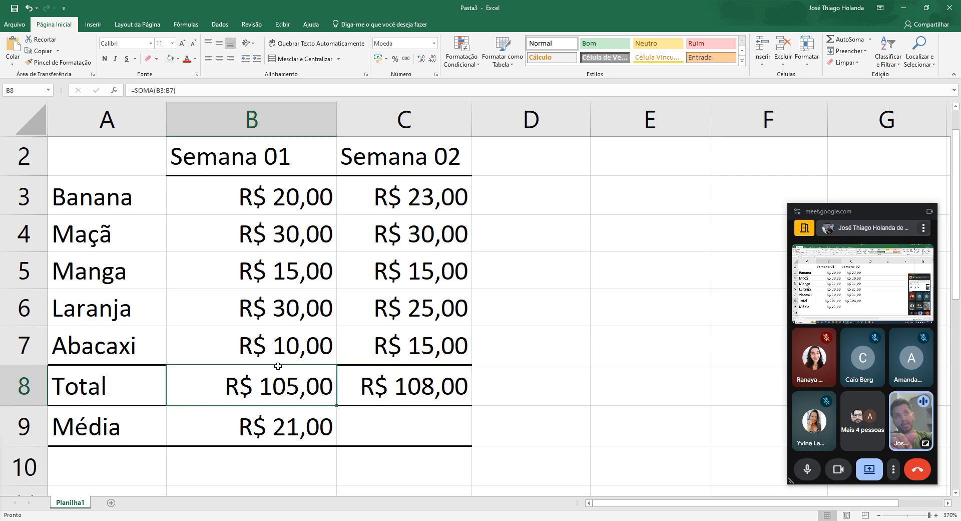
pyautogui.click(426, 380)
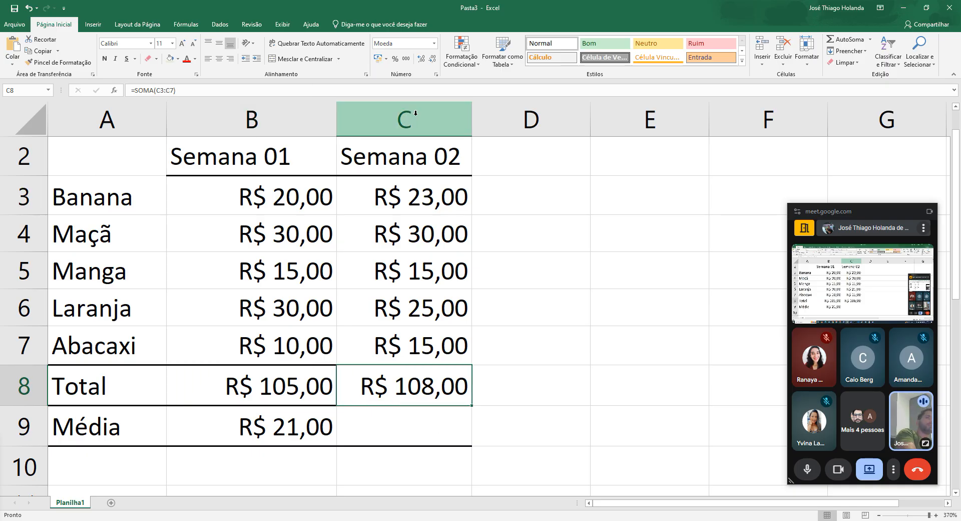
pyautogui.click(298, 383)
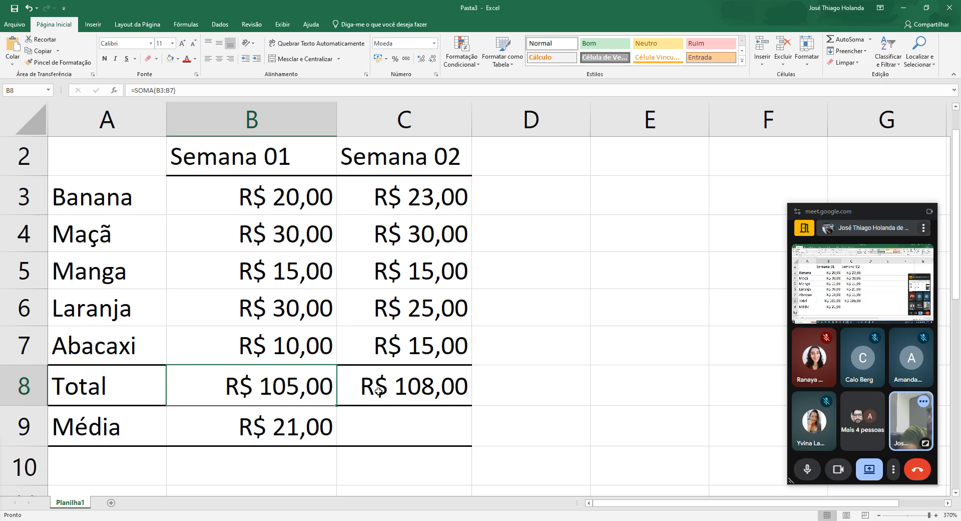
# Switch to Notepad and compare the column letters B and C in the last two SOMA formulas
pyautogui.hotkey('alt', 'Tab')
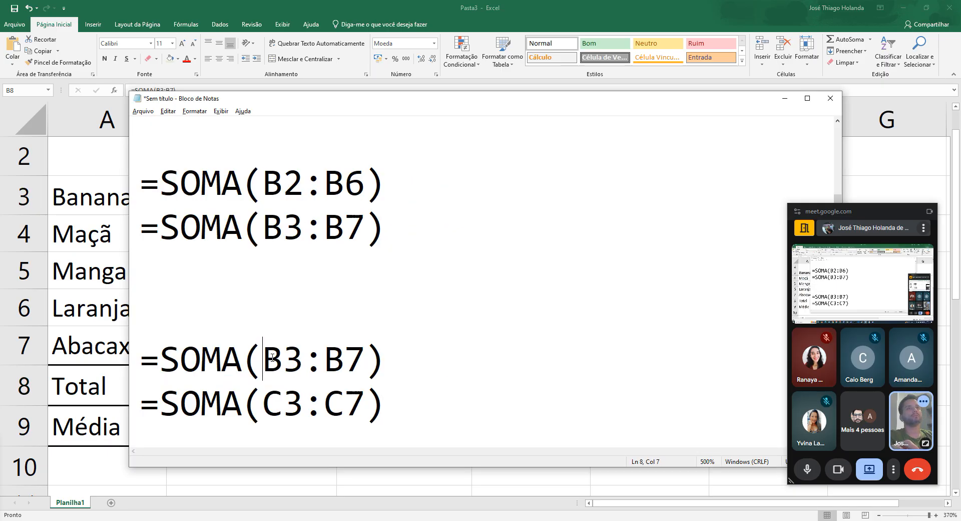
pyautogui.moveTo(272, 357); pyautogui.dragTo(278, 357)
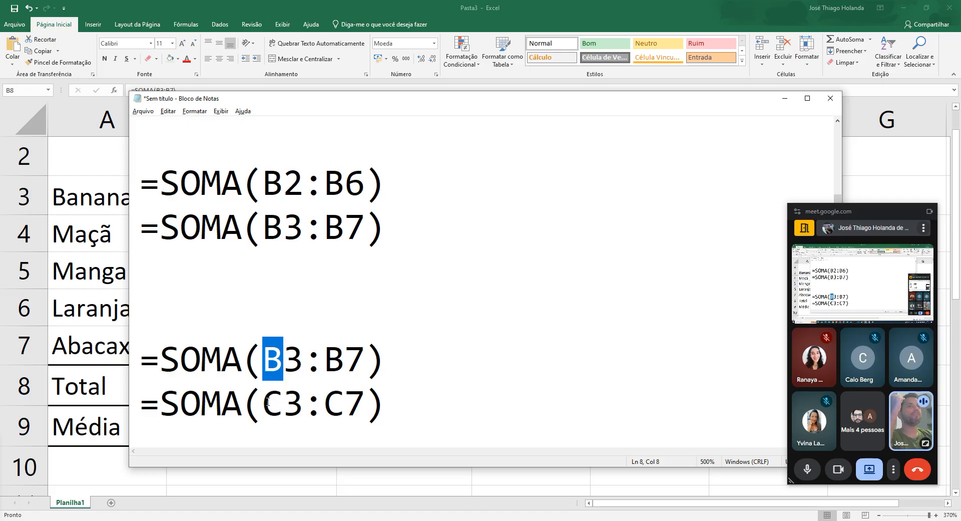
pyautogui.moveTo(264, 402); pyautogui.dragTo(276, 402)
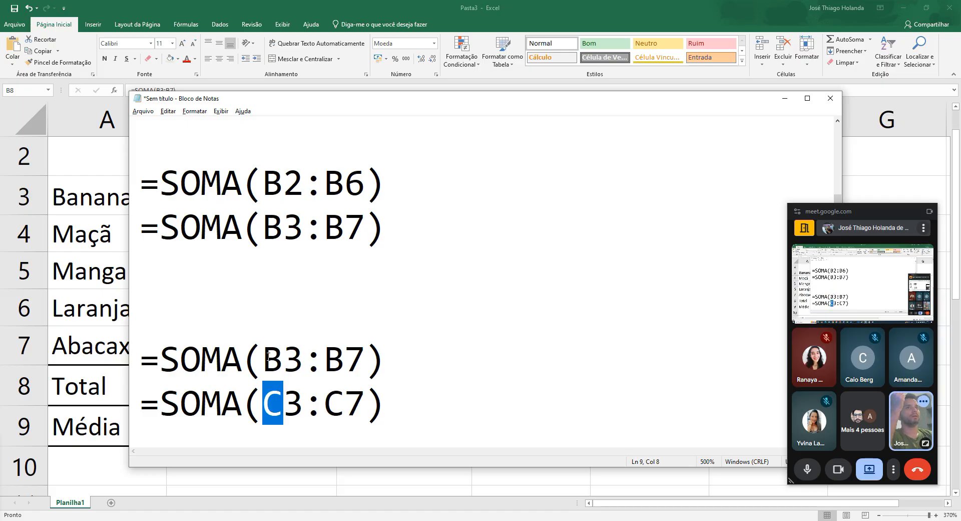
pyautogui.moveTo(263, 358); pyautogui.dragTo(275, 354)
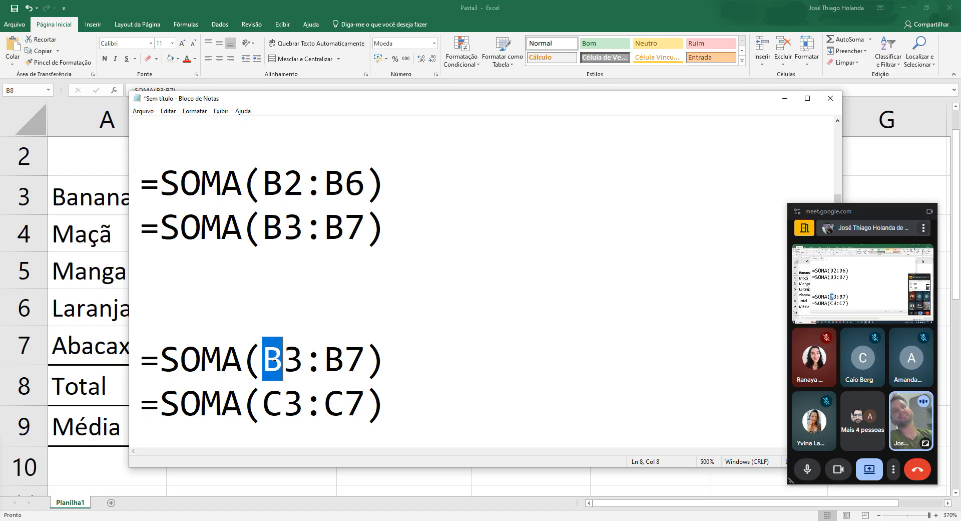
pyautogui.moveTo(267, 408); pyautogui.dragTo(276, 406)
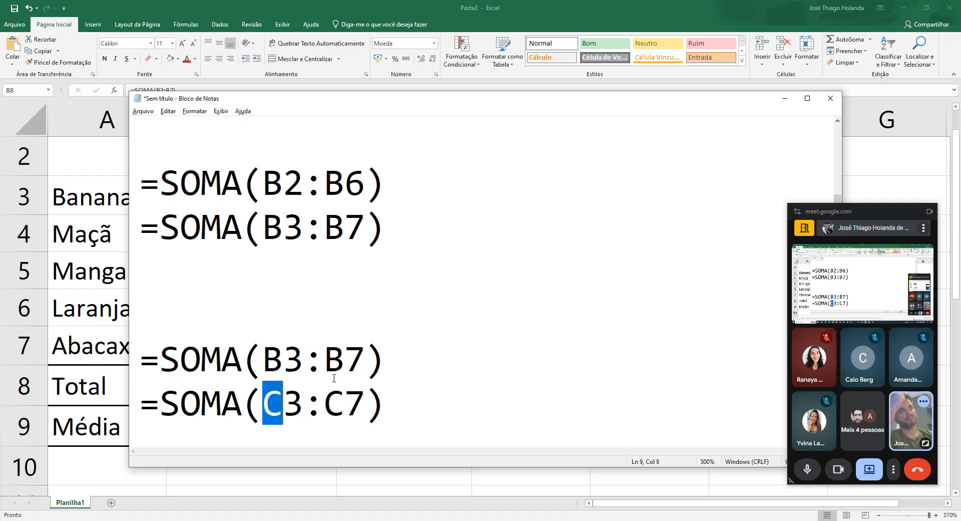
pyautogui.moveTo(324, 360); pyautogui.dragTo(340, 360)
pyautogui.moveTo(328, 403); pyautogui.dragTo(340, 402)
# Return to Excel and examine the C3:C7 prices and the whole columns B and C used by the Total formulas
pyautogui.hotkey('alt', 'Tab')
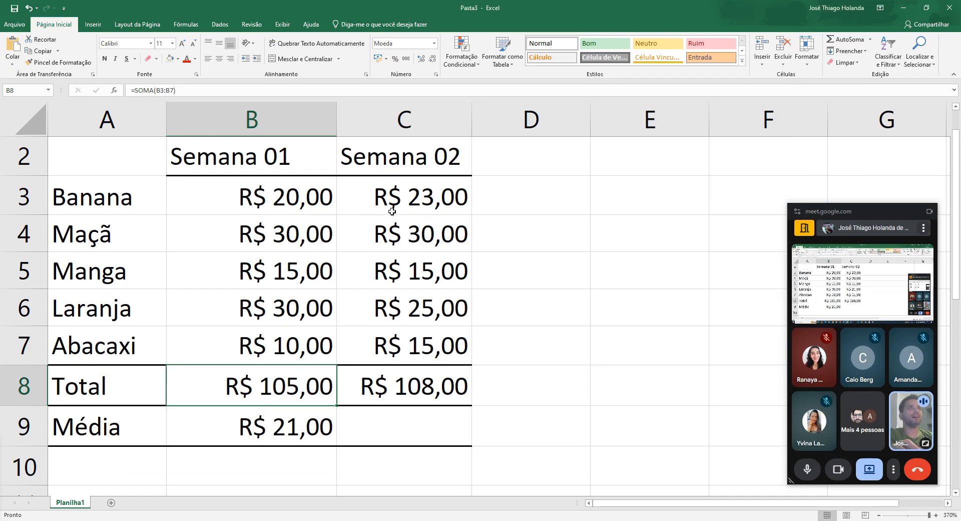
pyautogui.moveTo(392, 212); pyautogui.dragTo(403, 335)
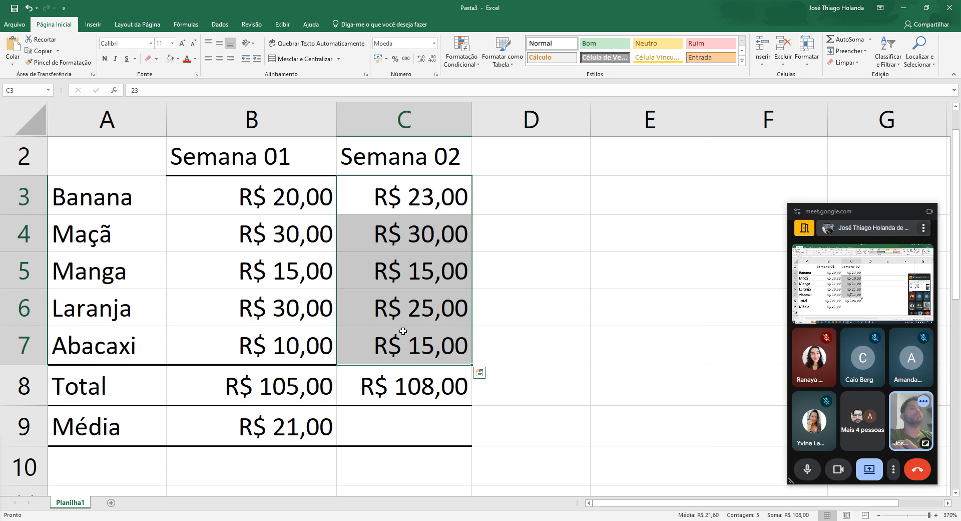
pyautogui.click(268, 118)
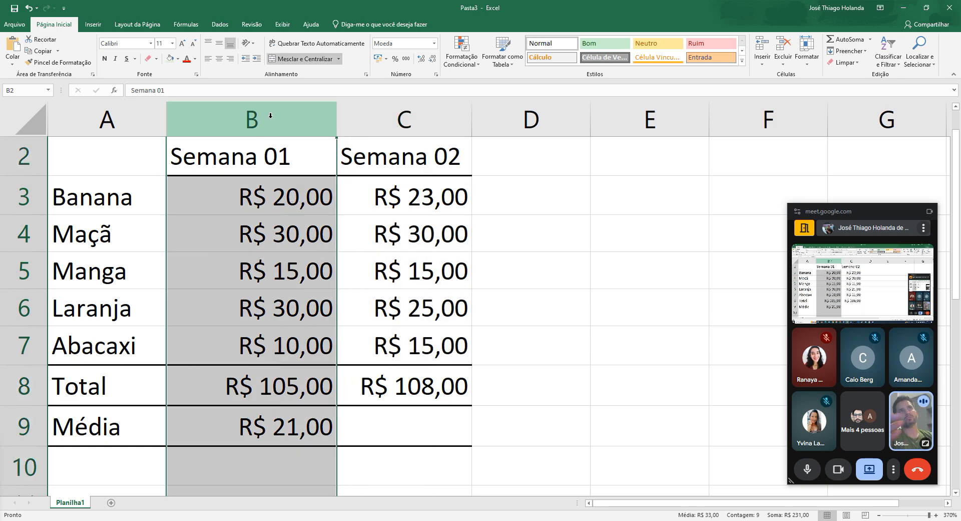
pyautogui.click(421, 115)
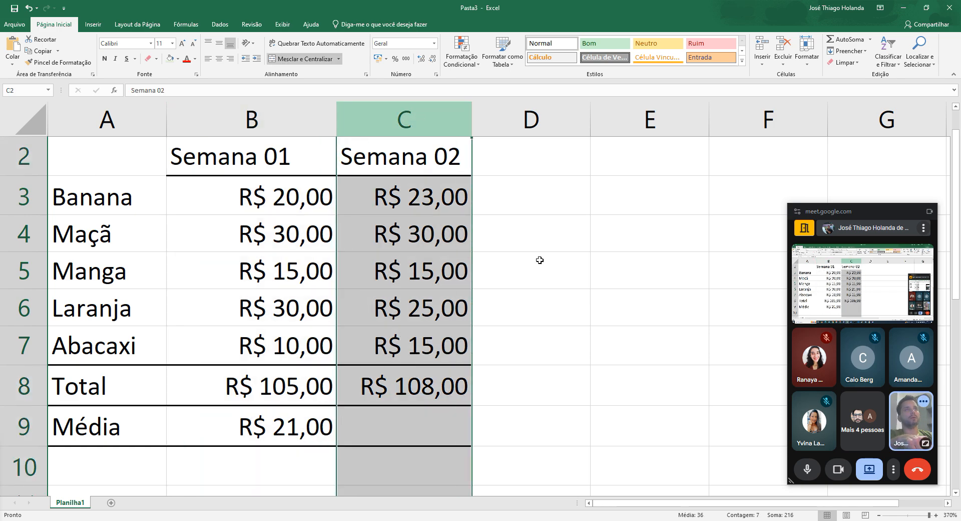
pyautogui.click(556, 264)
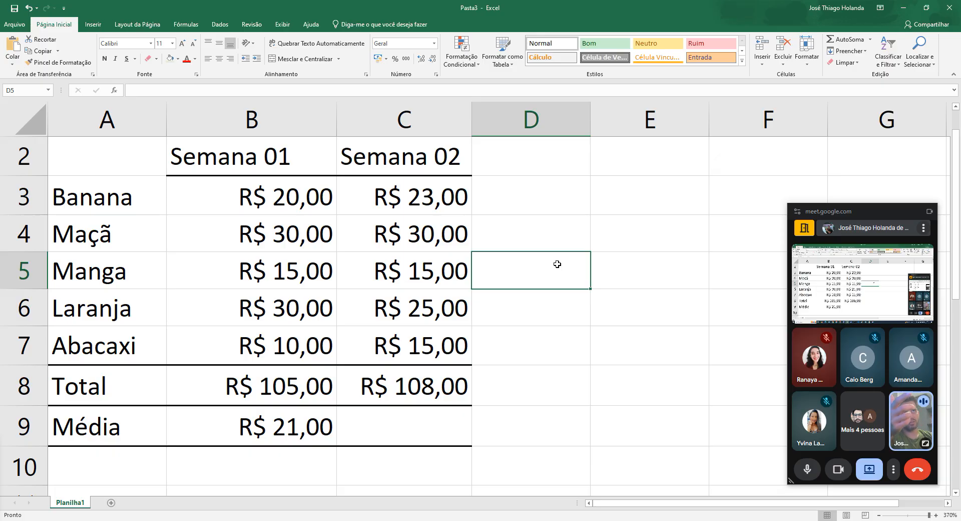
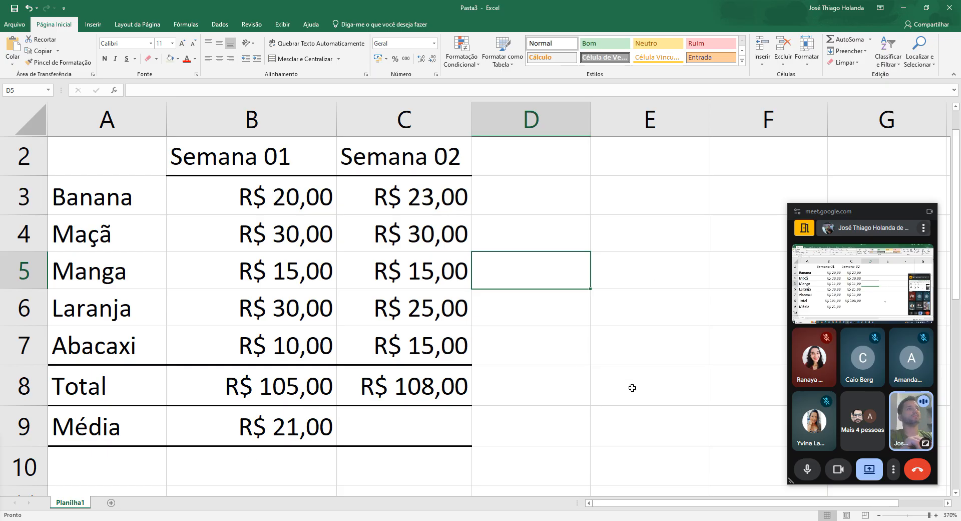
pyautogui.scroll(-2, 605, 406)
pyautogui.scroll(3, 609, 399)
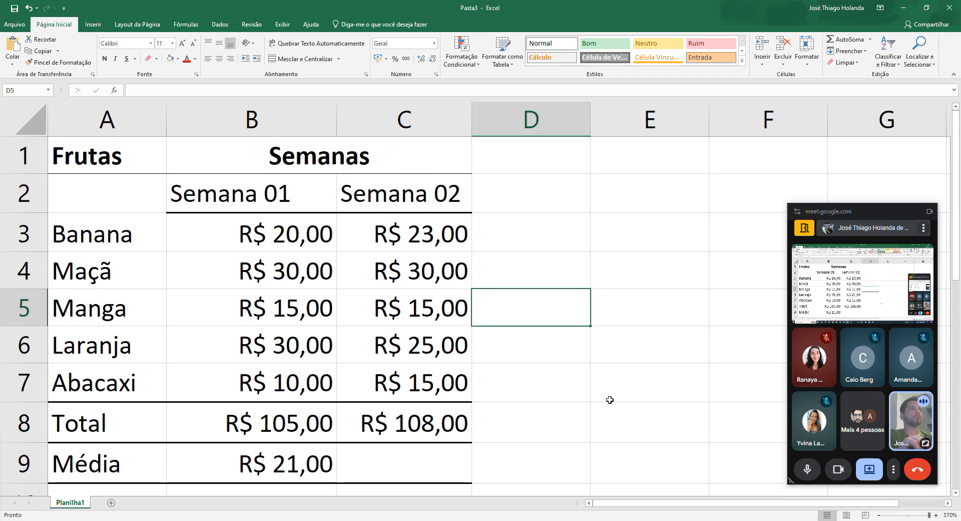
# Enter the label Total in cell D1, with a capital T
pyautogui.click(554, 158)
pyautogui.write('tot')
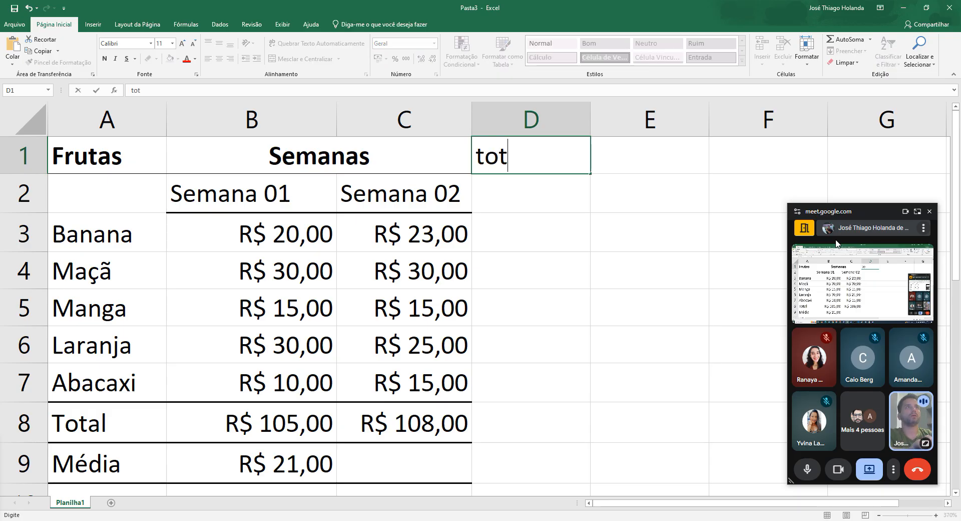
pyautogui.press('BackSpace')
pyautogui.press('BackSpace')
pyautogui.press('BackSpace')
pyautogui.write('T')
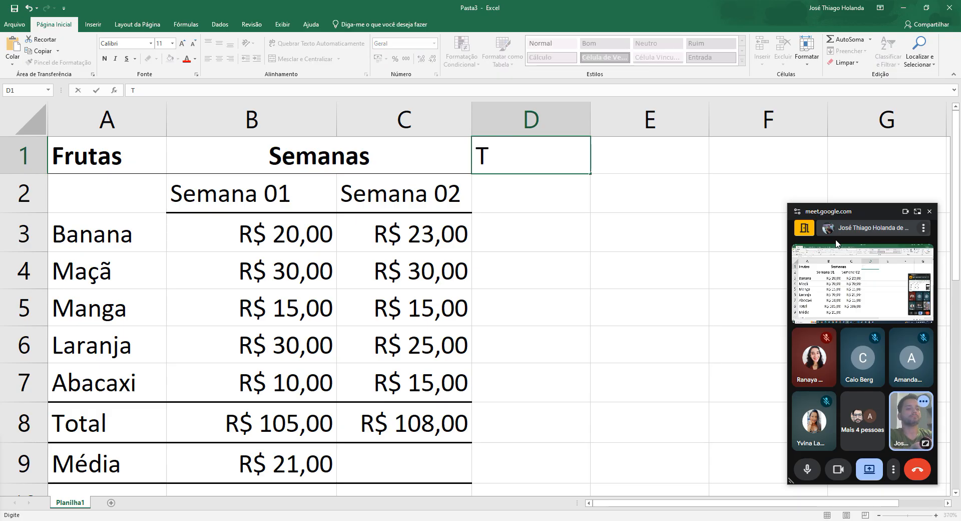
pyautogui.write('otal')
pyautogui.press('Return')
pyautogui.write('[')
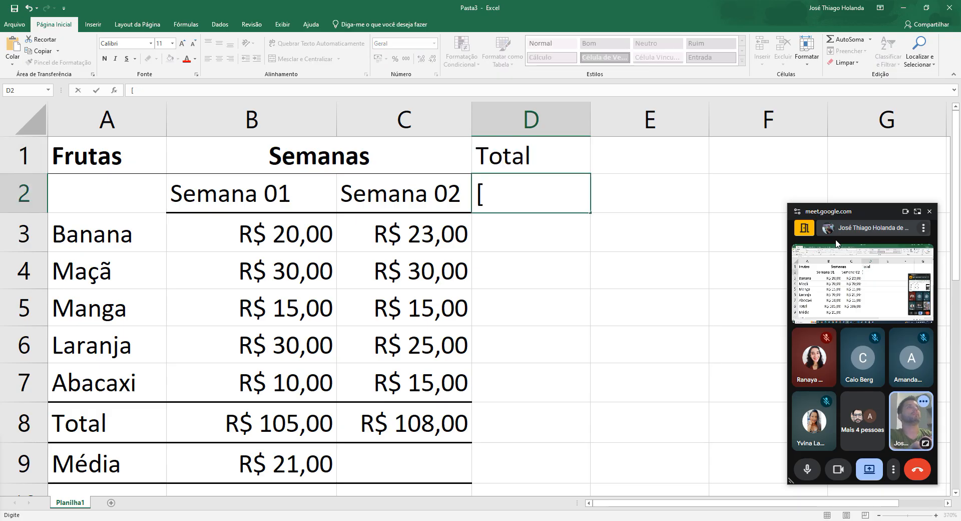
pyautogui.press('BackSpace')
# Enter the label Semana 01 in cell E1 and widen column E to fit the text
pyautogui.press('Right')
pyautogui.press('Up')
pyautogui.write('Se')
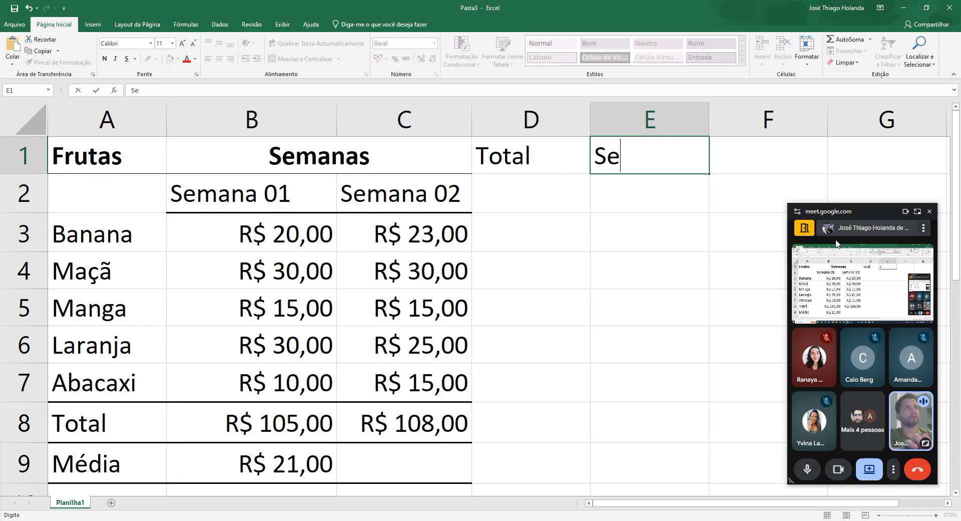
pyautogui.write('manai')
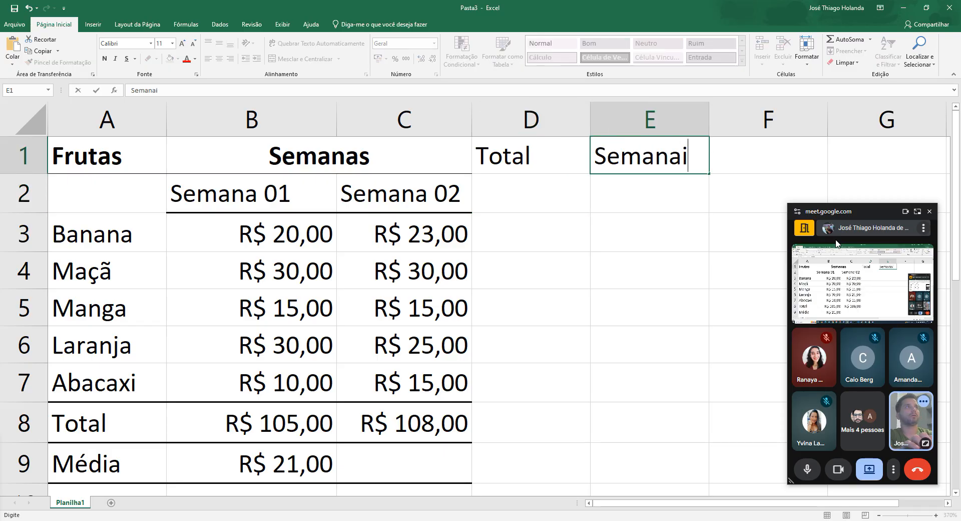
pyautogui.write(' 01')
pyautogui.press('Return')
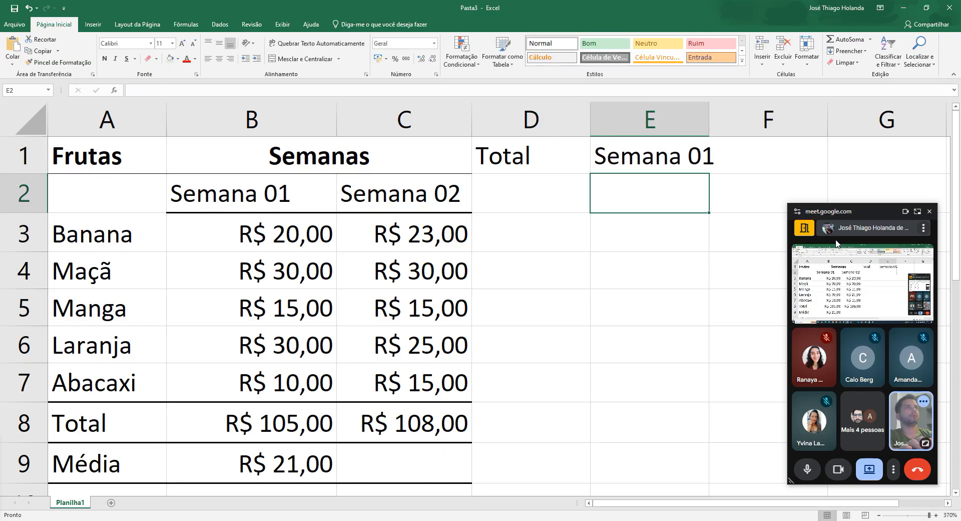
pyautogui.press('Right')
pyautogui.press('Up')
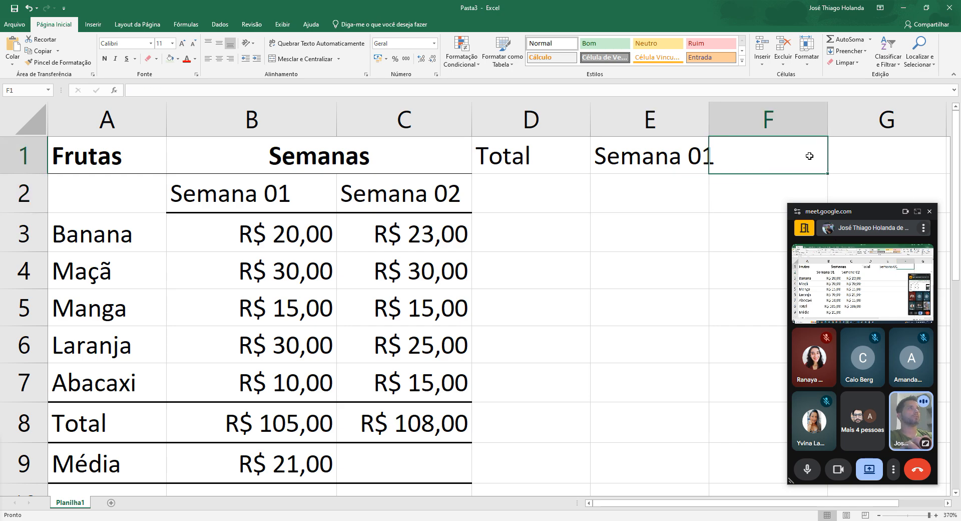
pyautogui.moveTo(712, 118); pyautogui.dragTo(729, 117)
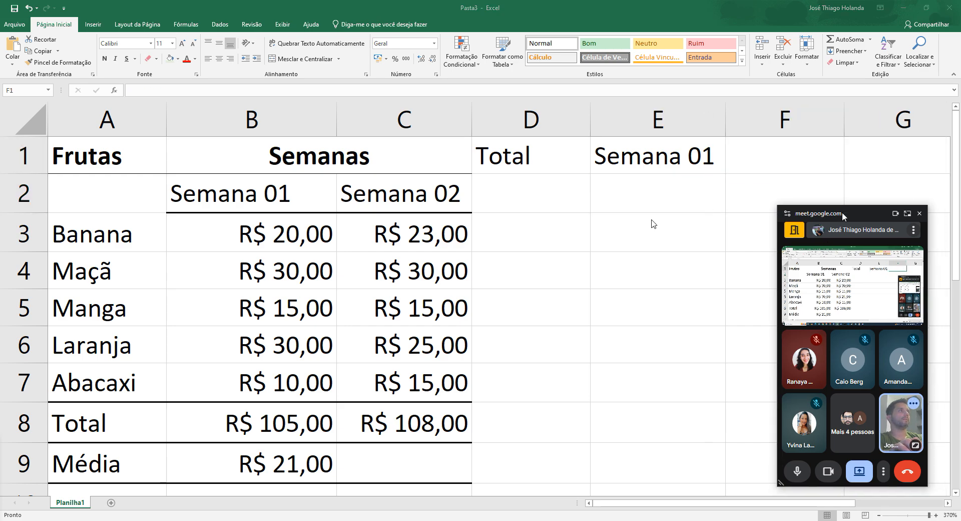
# Move the meeting window off the label cells, and enter Total in D2 and Semana 02 in E2
pyautogui.moveTo(852, 210); pyautogui.dragTo(255, 167)
pyautogui.click(491, 171)
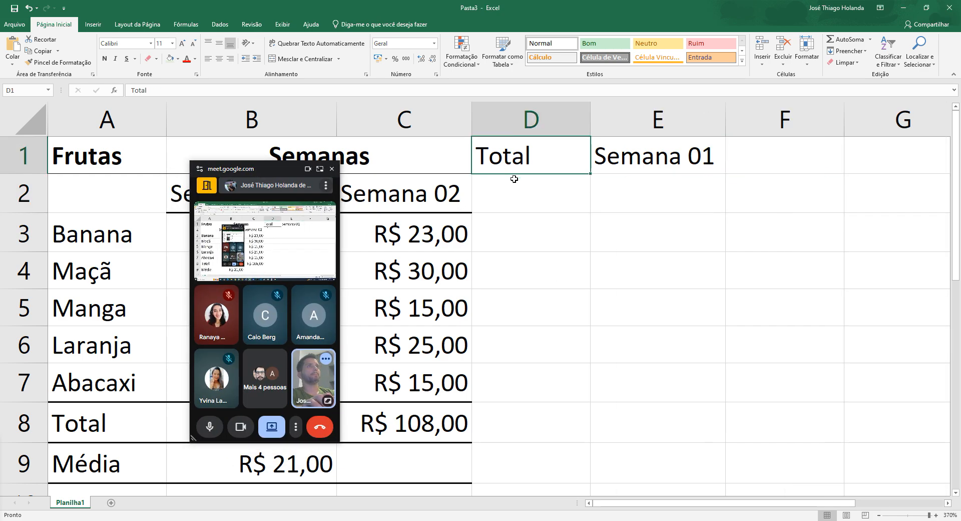
pyautogui.click(506, 188)
pyautogui.write('Total')
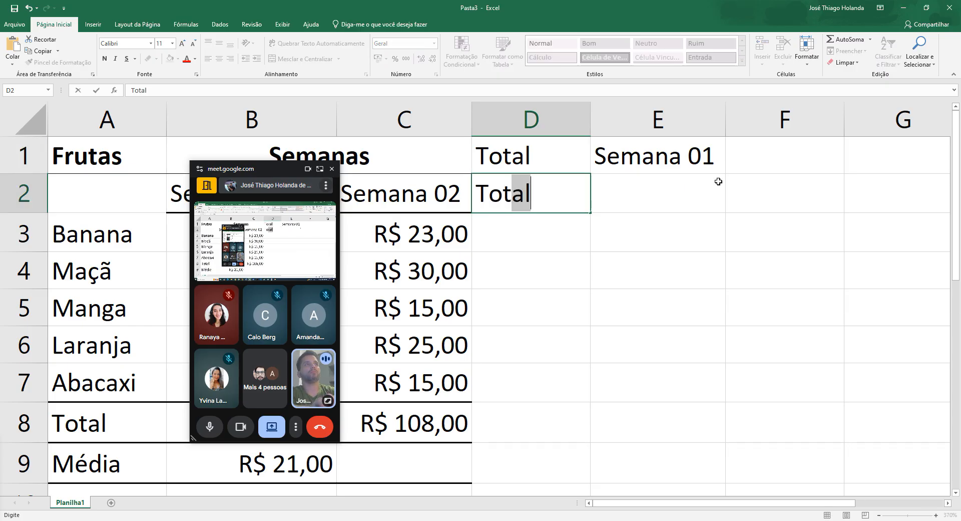
pyautogui.click(719, 181)
pyautogui.write('Sema')
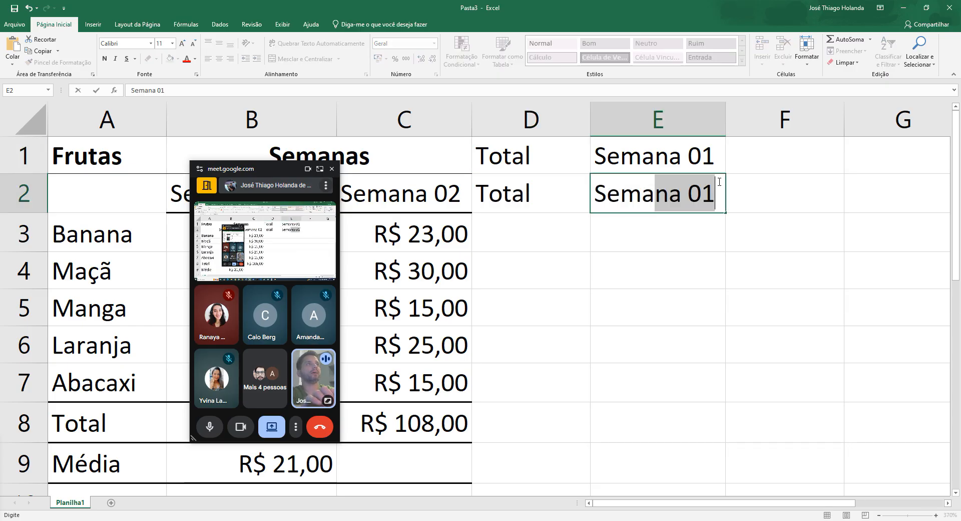
pyautogui.write('na 02')
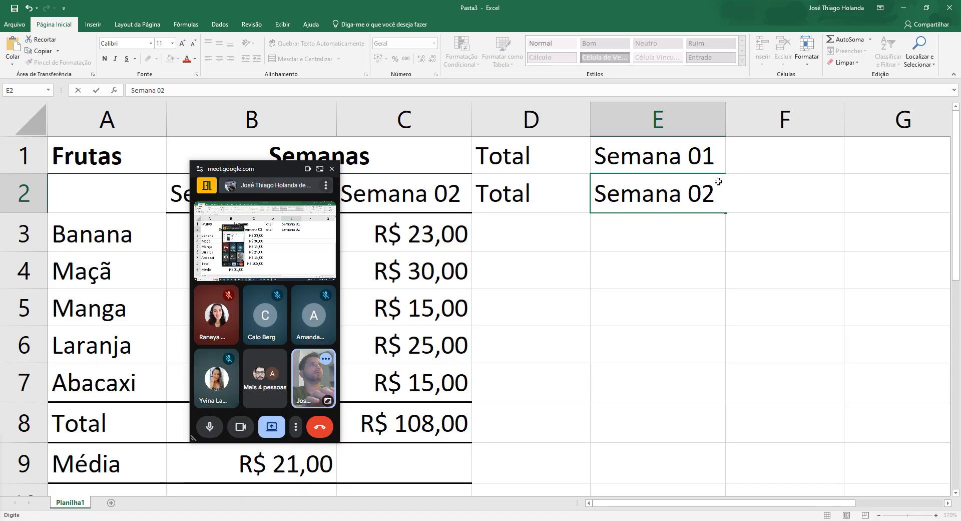
pyautogui.press('Tab')
# Total the Semana 01 values in cell F1 with the formula =SOMA(B3:B7)
pyautogui.press('Up')
pyautogui.write('=')
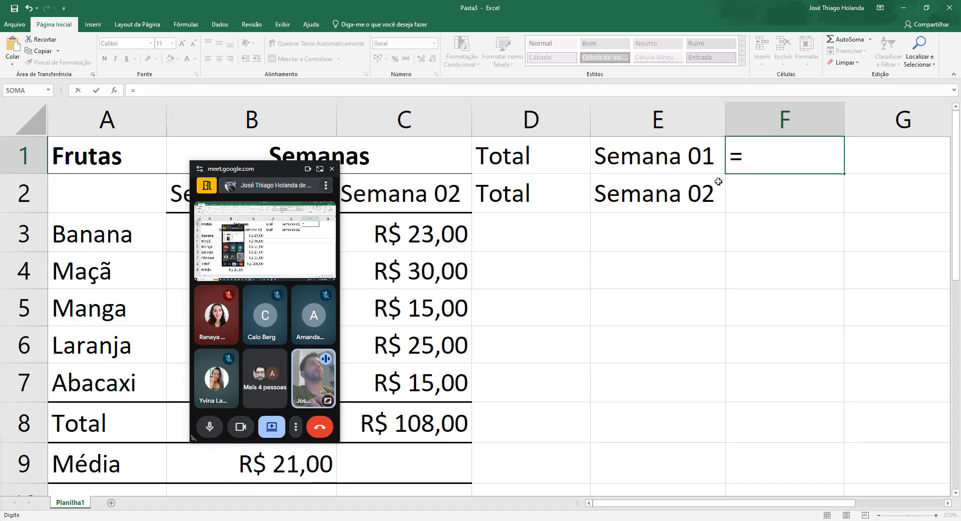
pyautogui.moveTo(275, 167); pyautogui.dragTo(685, 246)
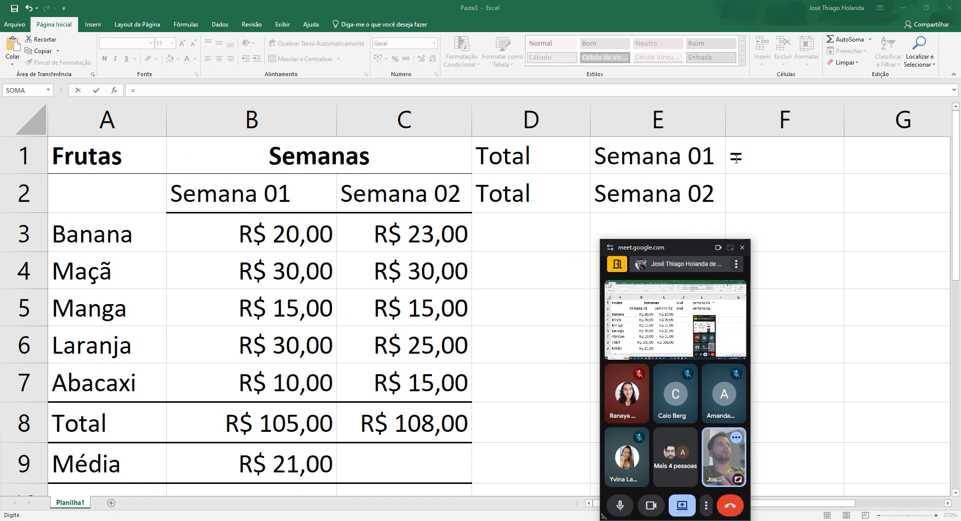
pyautogui.write('soma(')
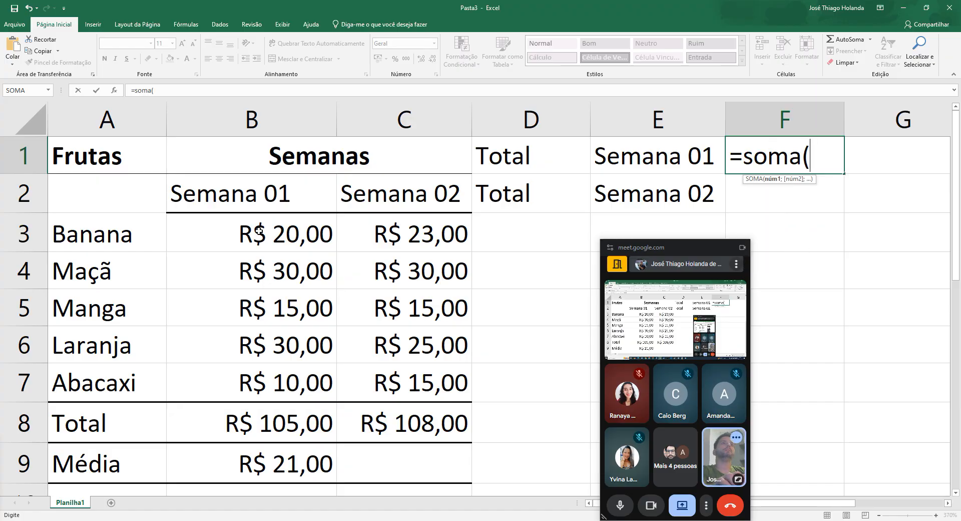
pyautogui.moveTo(298, 239); pyautogui.dragTo(264, 372)
pyautogui.write(')')
pyautogui.press('Return')
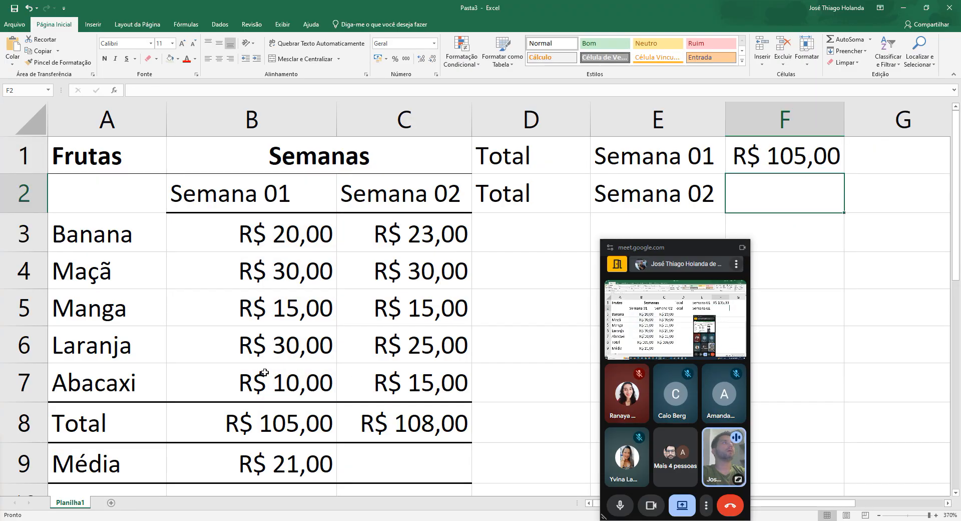
# Fill the SOMA formula from F1 down into F2
pyautogui.press('Up')
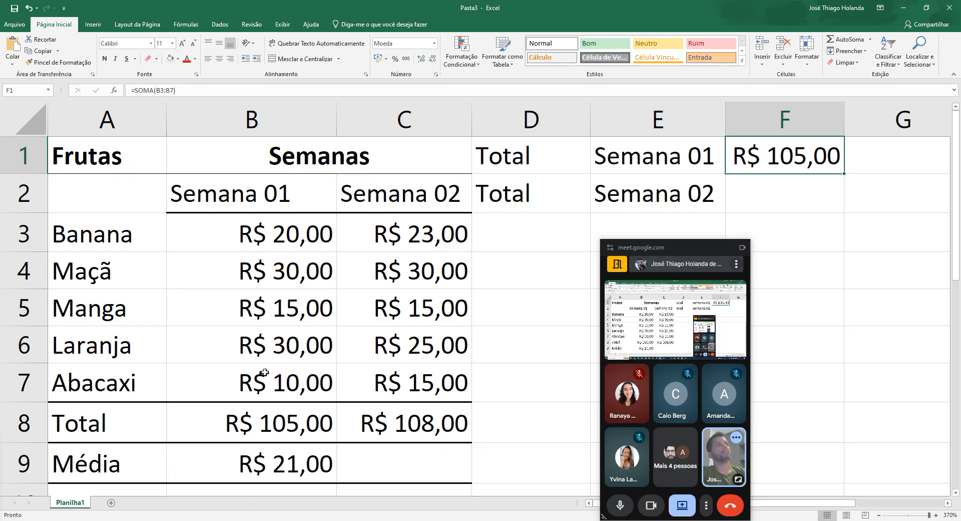
pyautogui.click(685, 157)
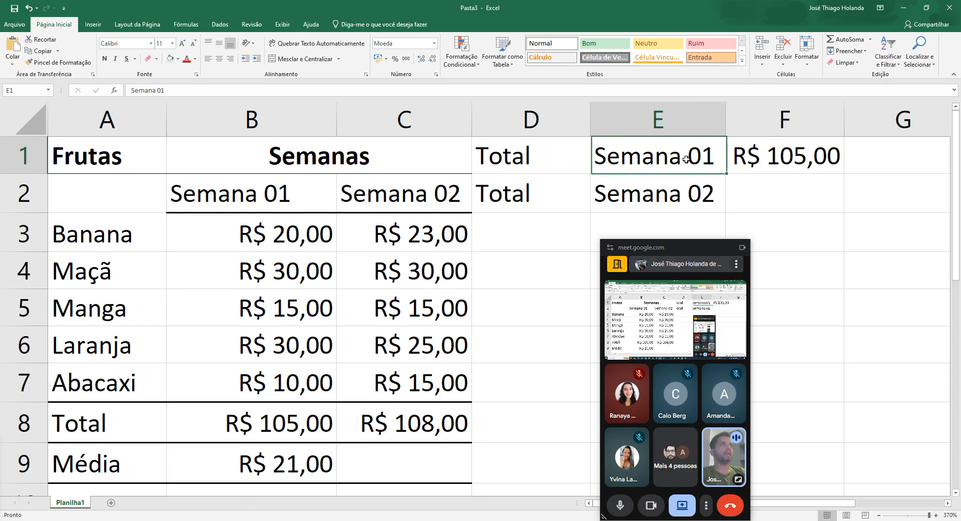
pyautogui.click(788, 156)
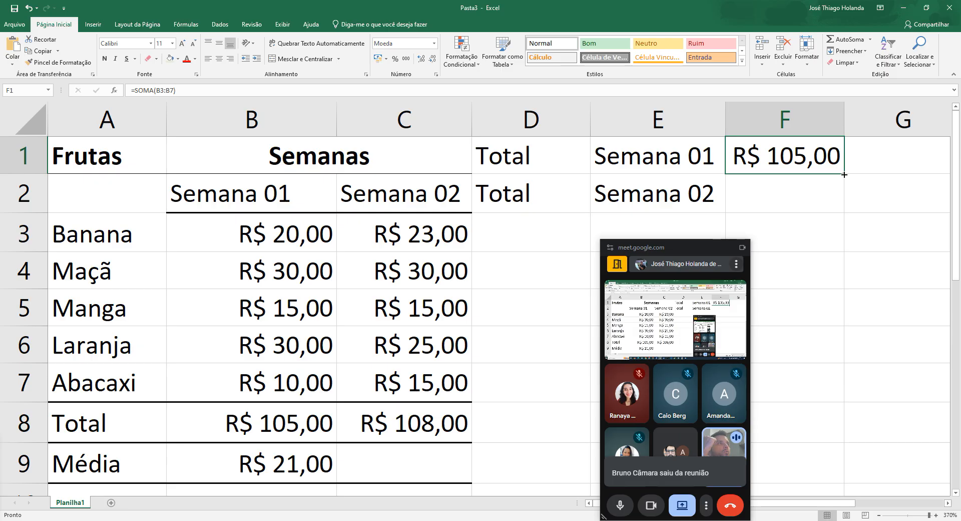
pyautogui.moveTo(844, 174); pyautogui.dragTo(843, 196)
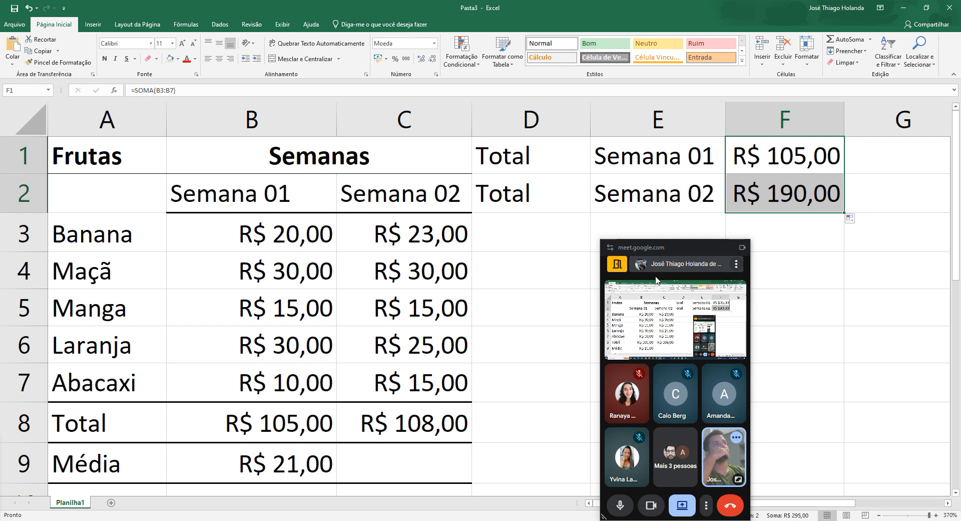
# Compare the formulas in F1 and F2 and check which table cells each one sums
pyautogui.click(739, 193)
pyautogui.click(784, 152)
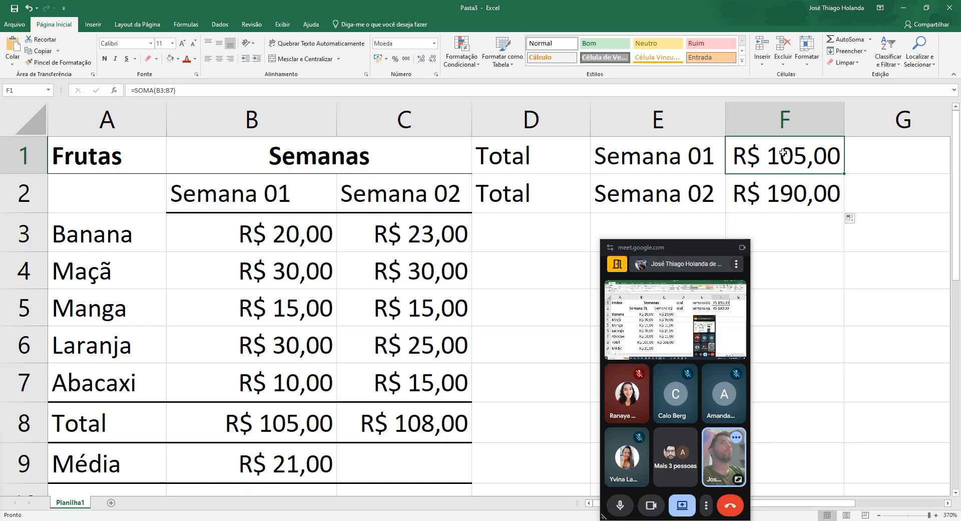
pyautogui.moveTo(176, 90); pyautogui.dragTo(70, 93)
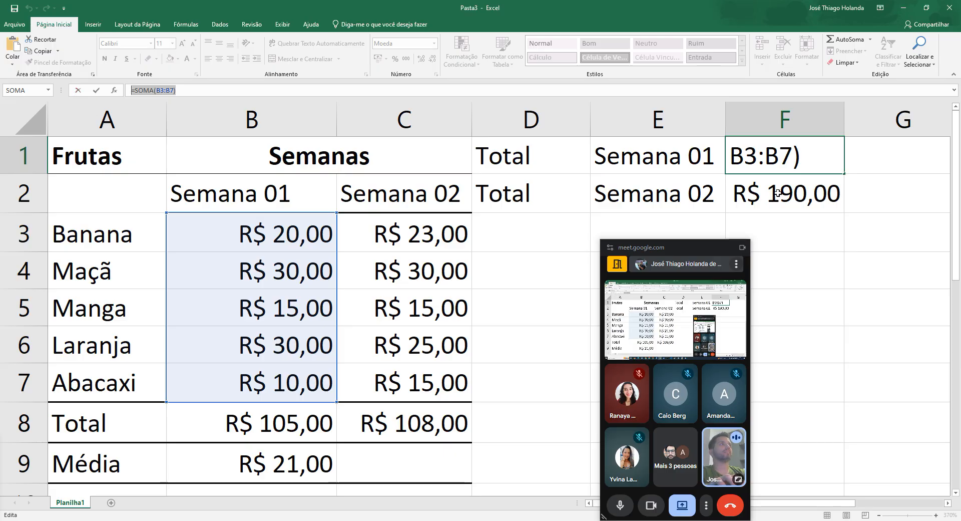
pyautogui.press('Return')
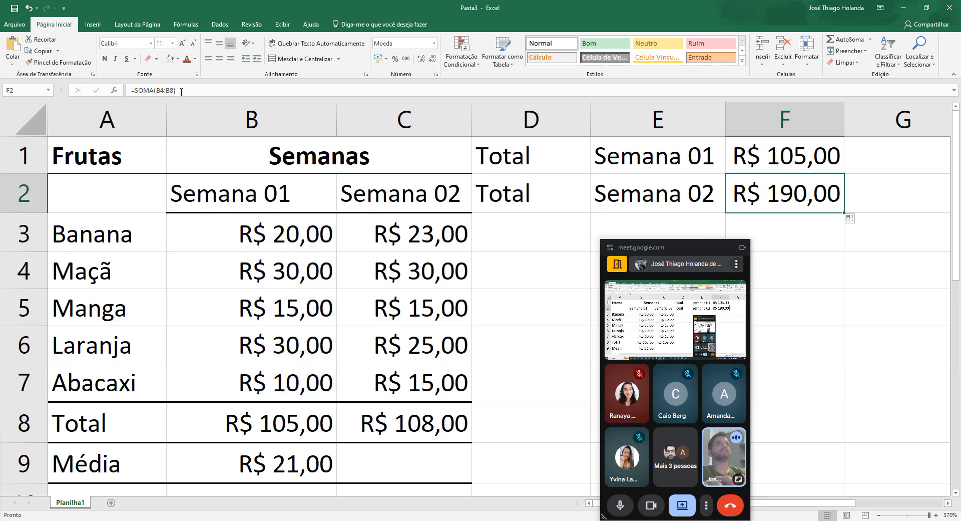
pyautogui.click(799, 151)
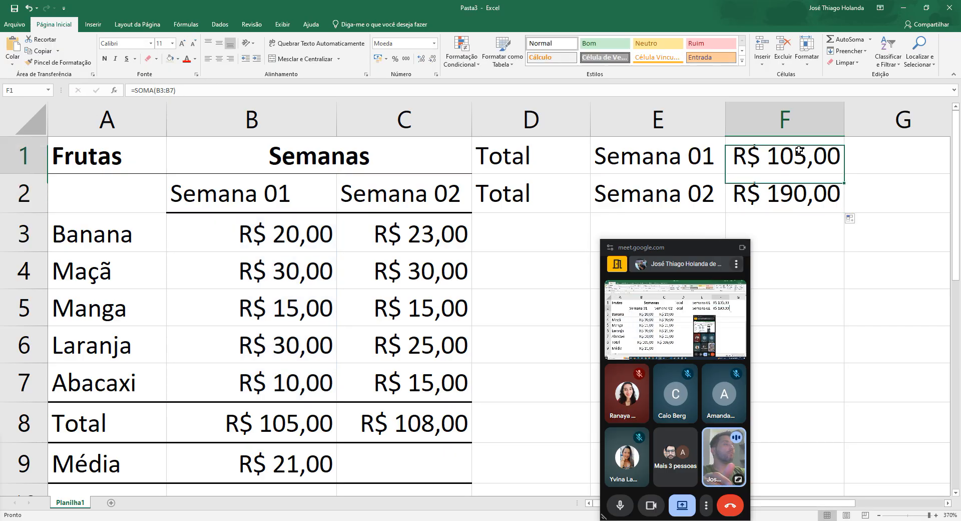
pyautogui.click(280, 348)
pyautogui.click(401, 347)
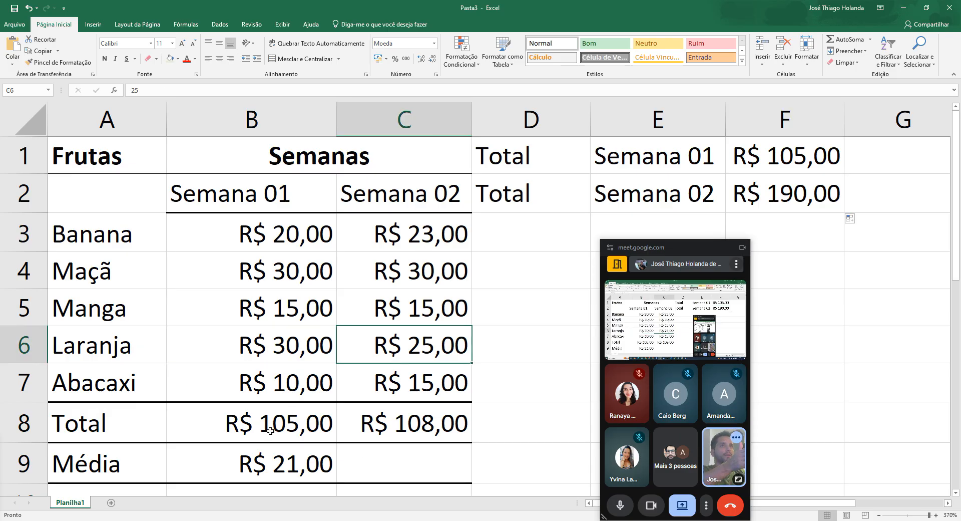
# Clear the Semana 02 row in D2:F2 and move the SOMA formula from F1 to E2
pyautogui.moveTo(551, 193); pyautogui.dragTo(768, 197)
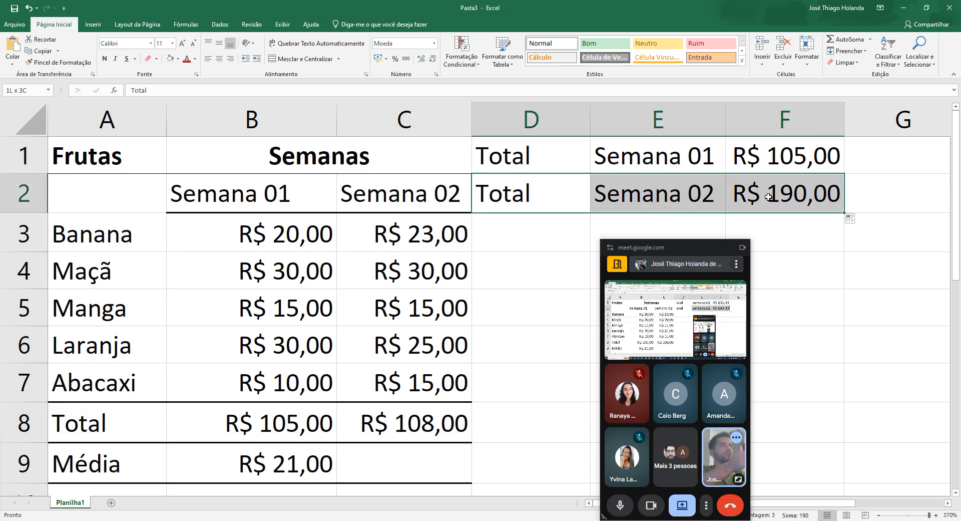
pyautogui.press('Delete')
pyautogui.press('Right')
pyautogui.press('Up')
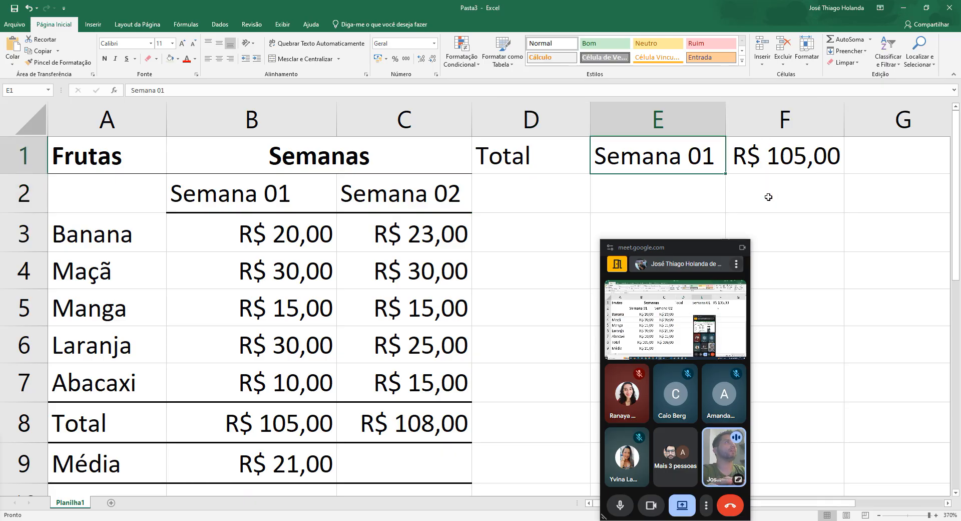
pyautogui.press('Right')
pyautogui.hotkey('ctrl', 'c')
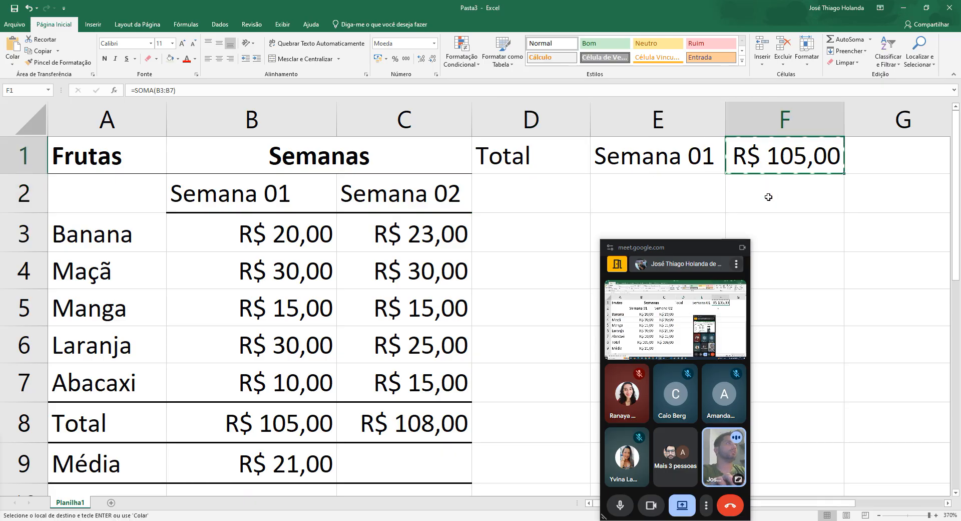
pyautogui.press('Down')
pyautogui.press('Left')
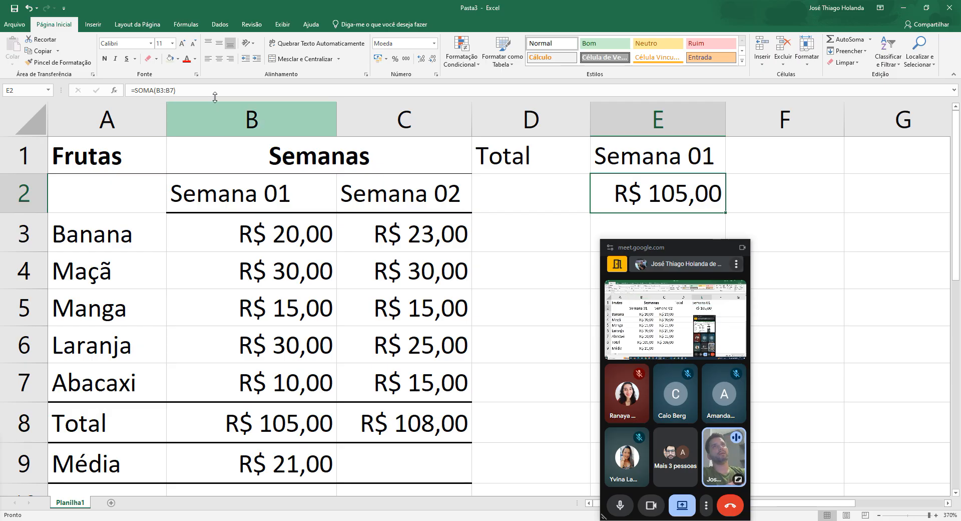
# Check the full formula in E2 and enter the label Semana 02 in cell F1
pyautogui.moveTo(214, 95); pyautogui.dragTo(67, 84)
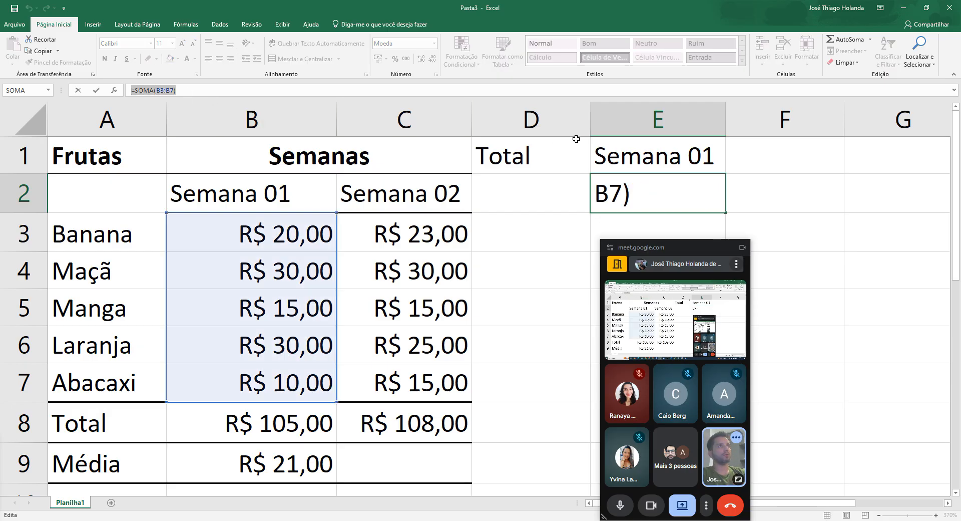
pyautogui.press('Escape')
pyautogui.click(747, 163)
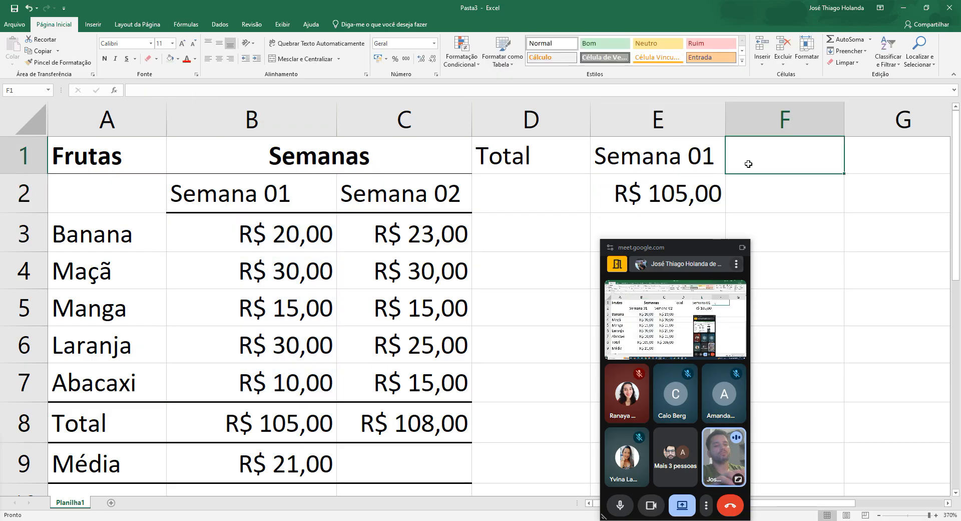
pyautogui.write('Semana 02')
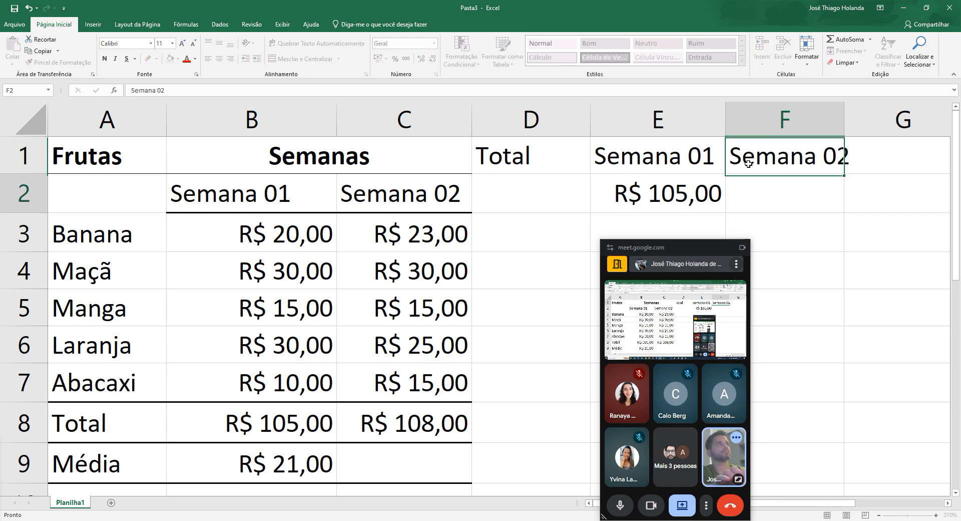
pyautogui.press('Return')
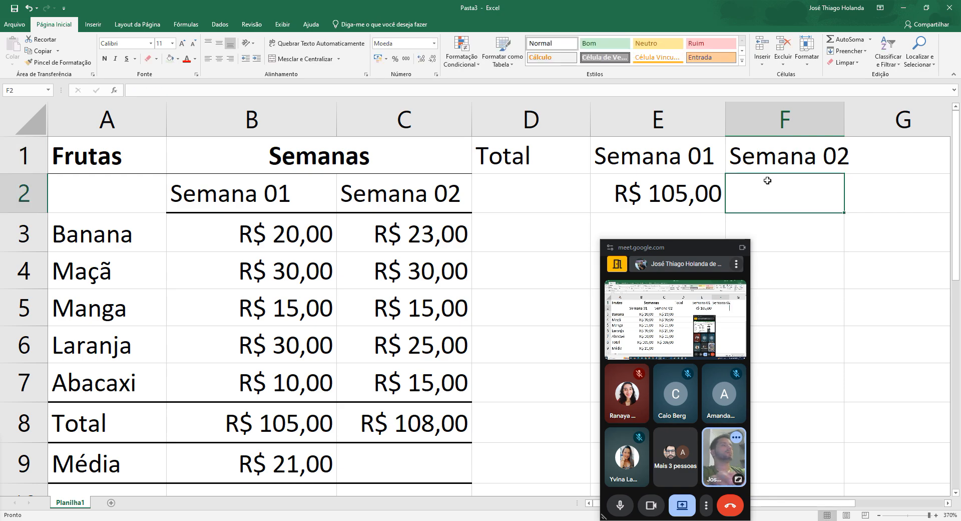
# Copy the formula =SOMA(B3:B7) from E2 and paste it below the earlier formulas in Notepad, separated by a blank line
pyautogui.click(658, 199)
pyautogui.moveTo(181, 91); pyautogui.dragTo(15, 76)
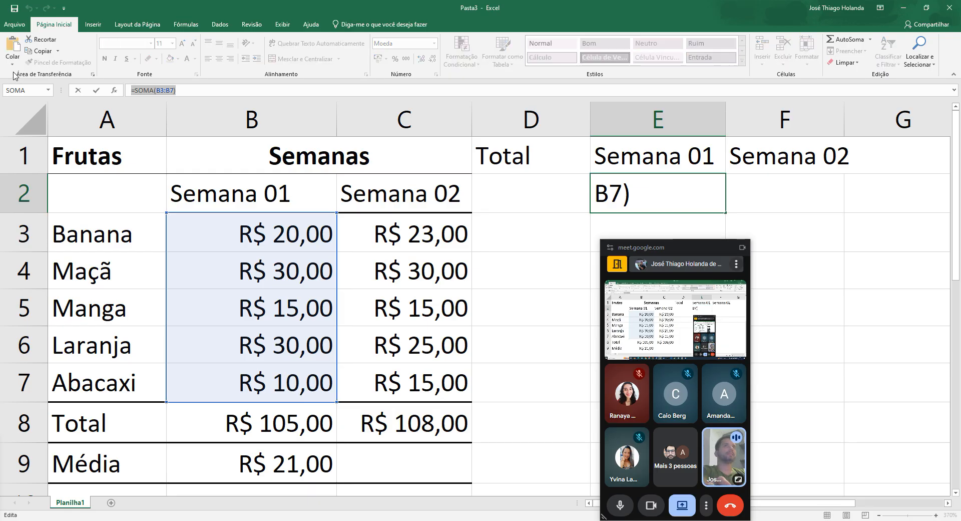
pyautogui.hotkey('alt', 'Tab')
pyautogui.hotkey('alt', 'Tab')
pyautogui.hotkey('alt', 'Tab')
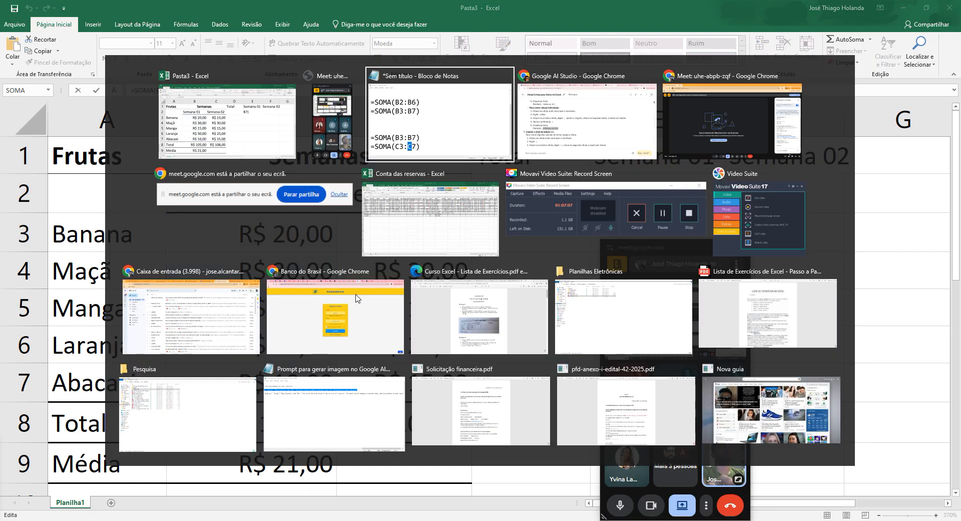
pyautogui.click(394, 413)
pyautogui.press('Return')
pyautogui.press('Return')
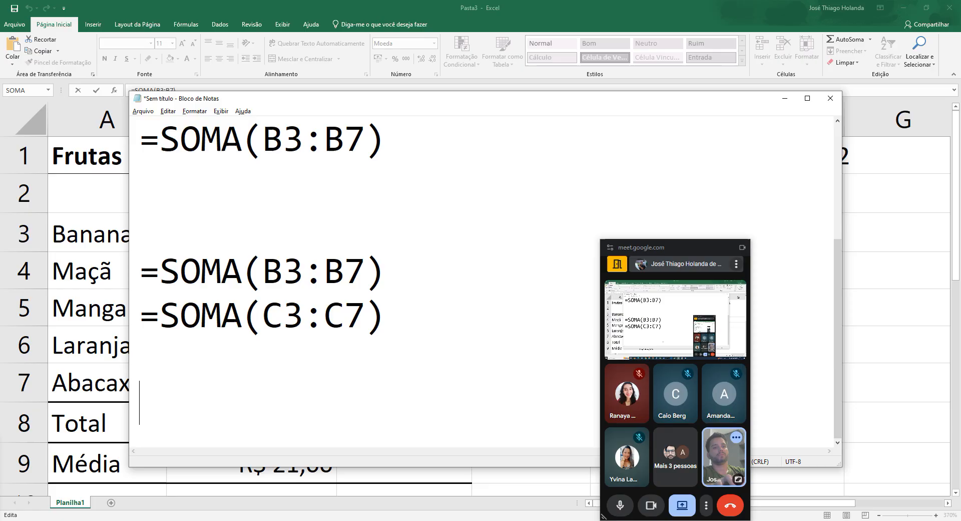
pyautogui.hotkey('ctrl', 'v')
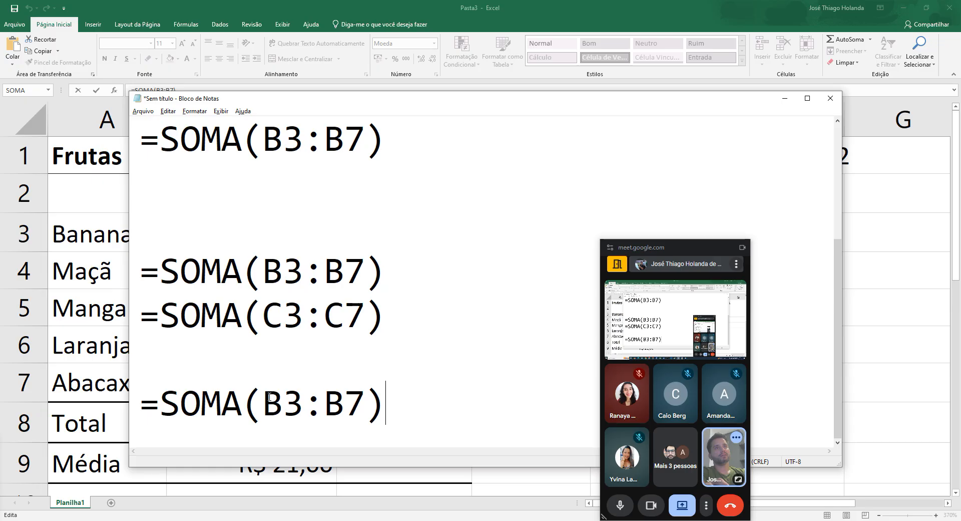
pyautogui.moveTo(262, 400); pyautogui.dragTo(347, 401)
# Back in Excel, fill the SOMA formula from E2 across into F2 and compare the formulas in both cells
pyautogui.hotkey('alt', 'Tab')
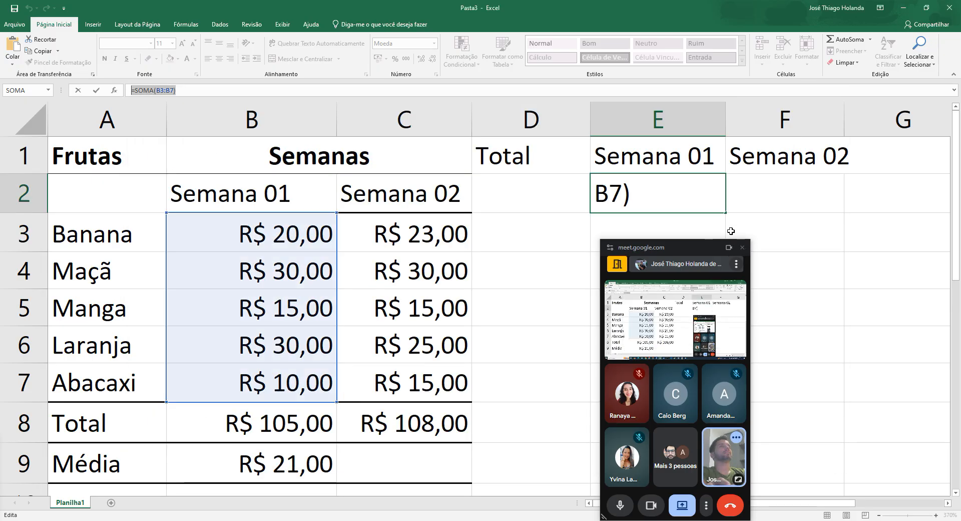
pyautogui.click(676, 180)
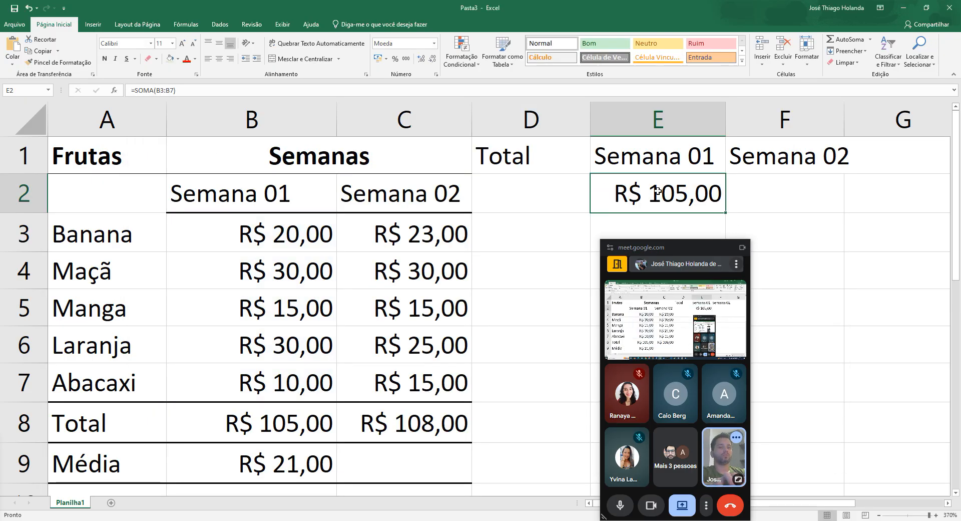
pyautogui.moveTo(726, 213); pyautogui.dragTo(811, 219)
pyautogui.click(801, 183)
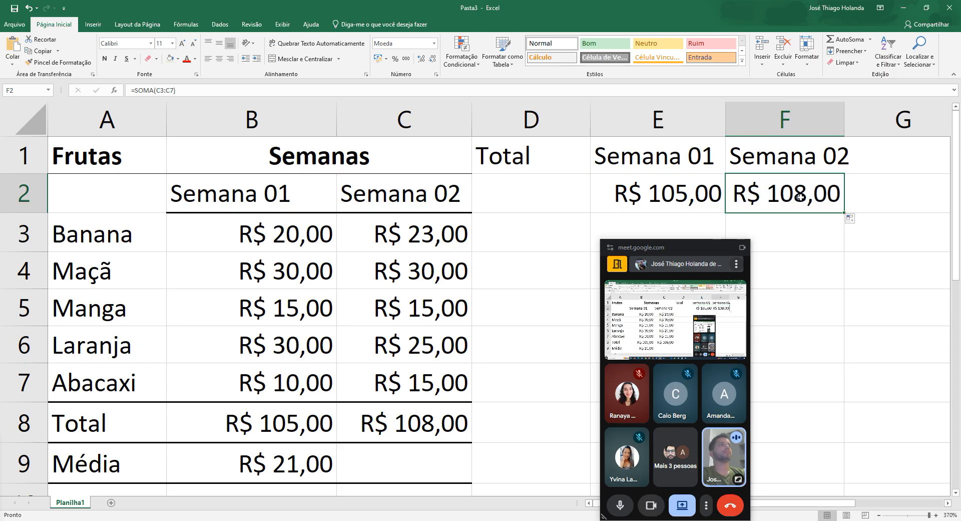
pyautogui.click(643, 194)
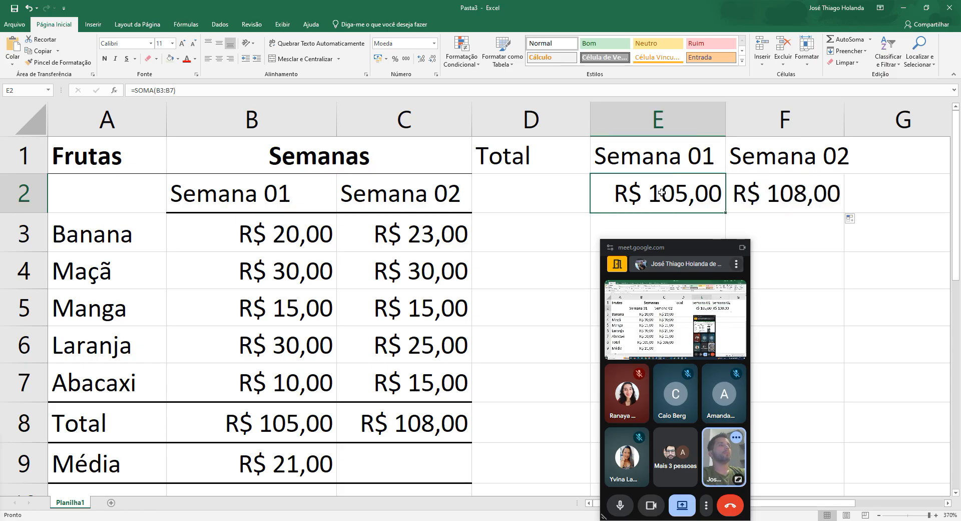
pyautogui.click(778, 201)
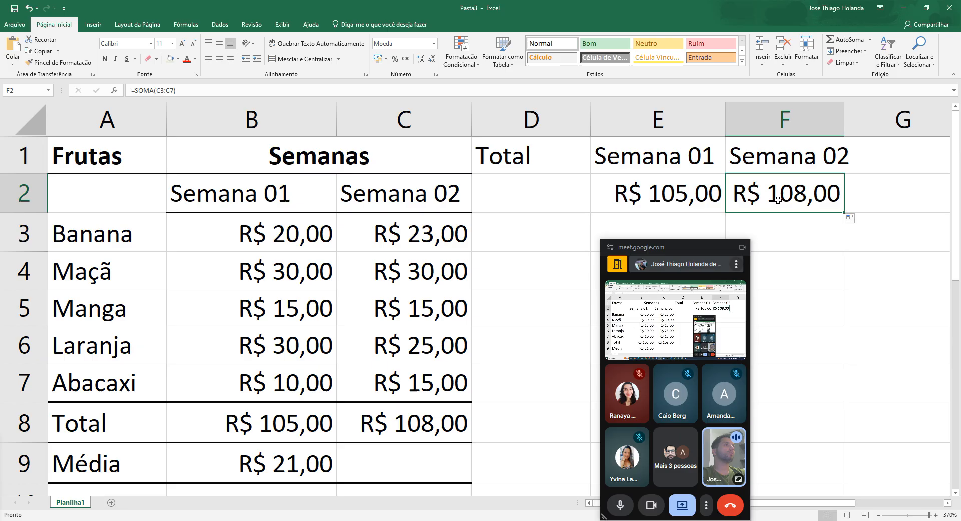
pyautogui.click(691, 194)
pyautogui.click(792, 194)
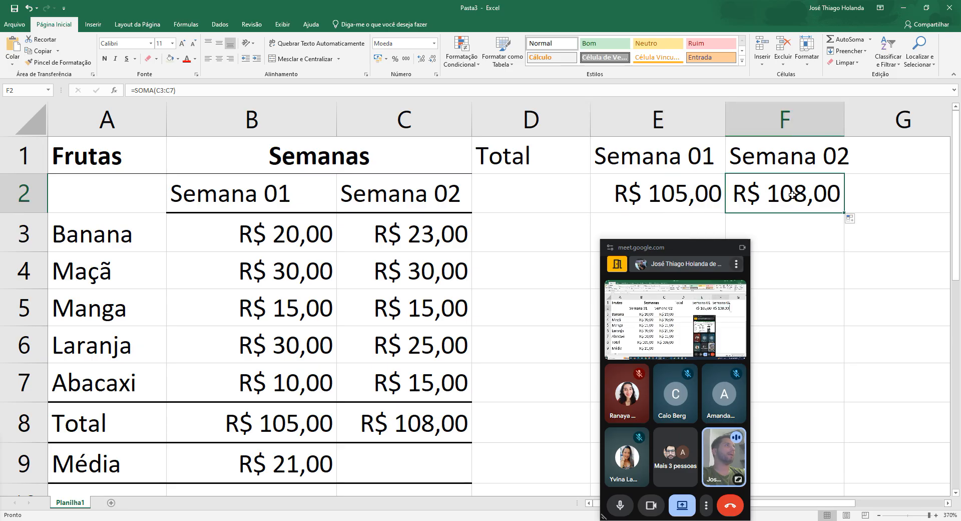
pyautogui.click(704, 190)
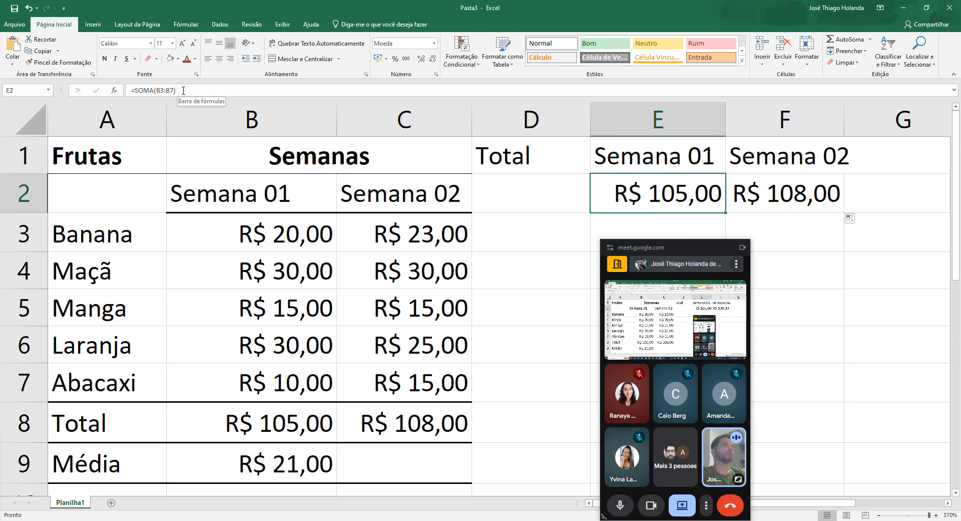
pyautogui.doubleClick(159, 88)
pyautogui.click(791, 199)
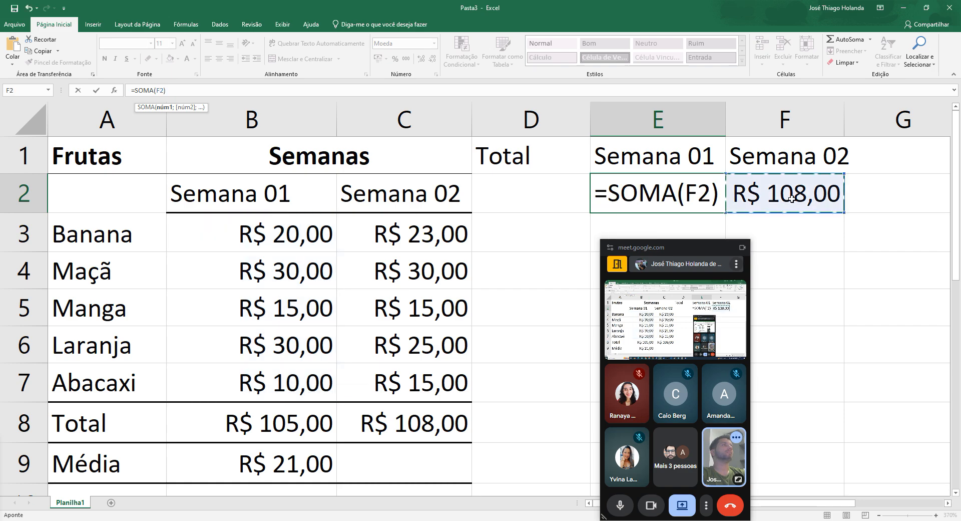
pyautogui.press('Escape')
pyautogui.press('Return')
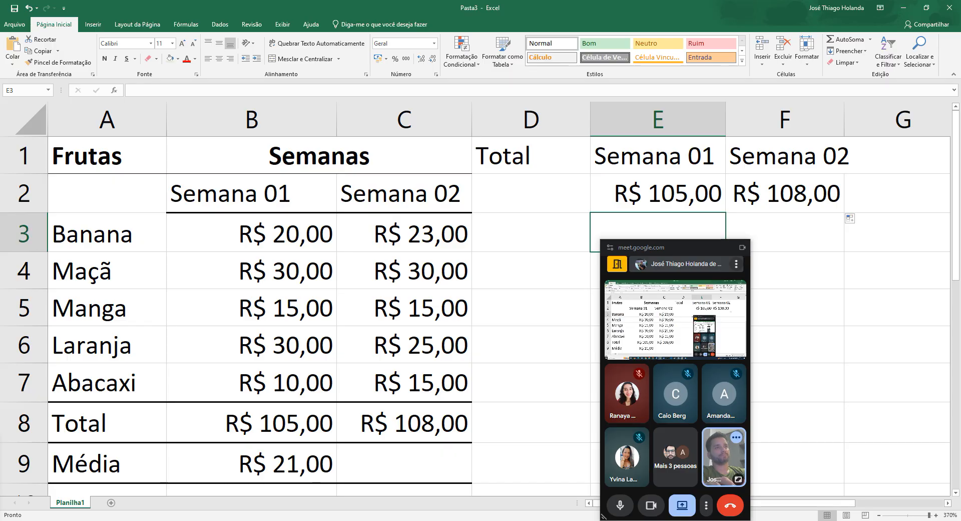
# Compare the formulas noted in Notepad with columns B and C and with the formulas in E2 and F2
pyautogui.click(566, 478)
pyautogui.click(285, 265)
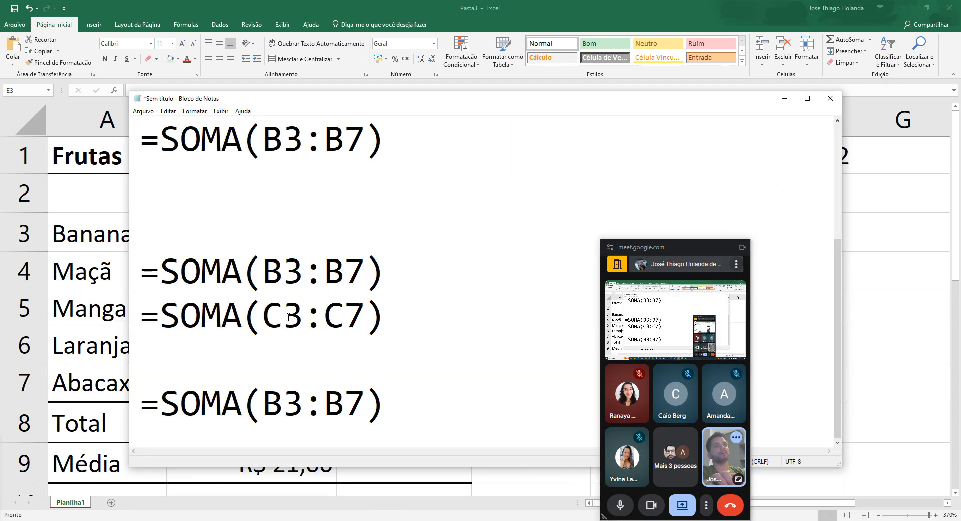
pyautogui.hotkey('alt', 'Tab')
pyautogui.click(253, 118)
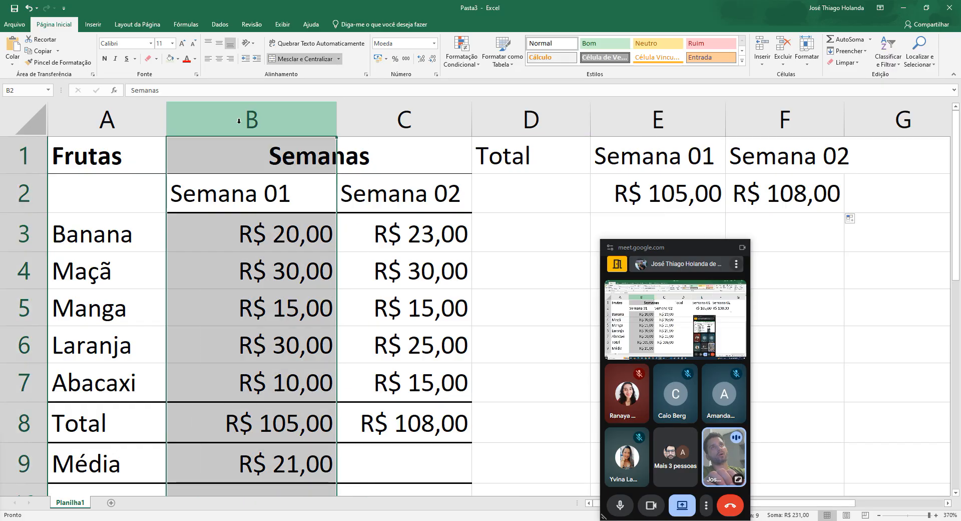
pyautogui.click(443, 118)
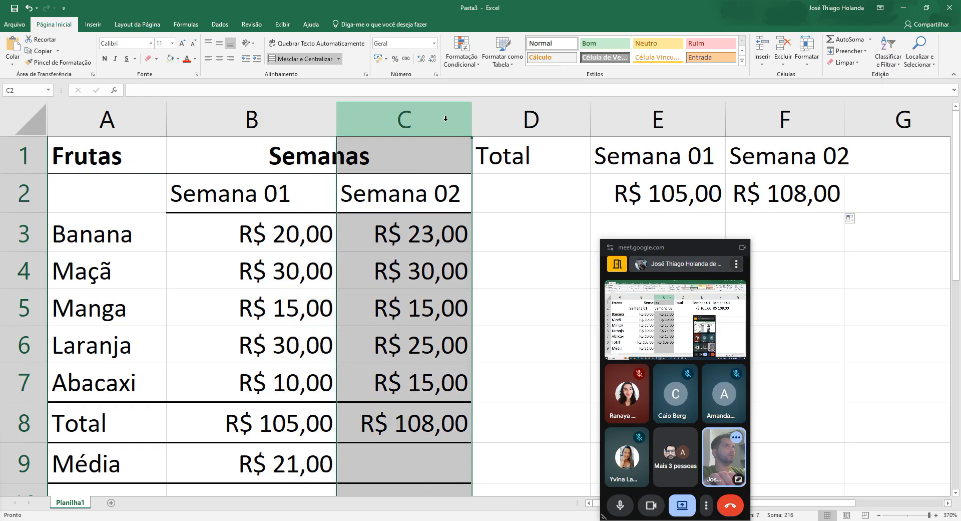
pyautogui.click(298, 116)
pyautogui.click(380, 118)
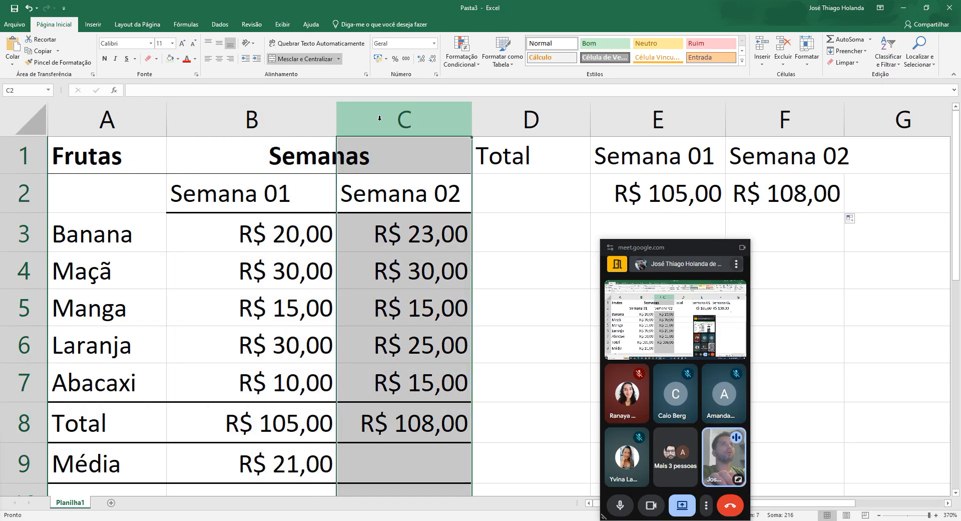
pyautogui.click(634, 193)
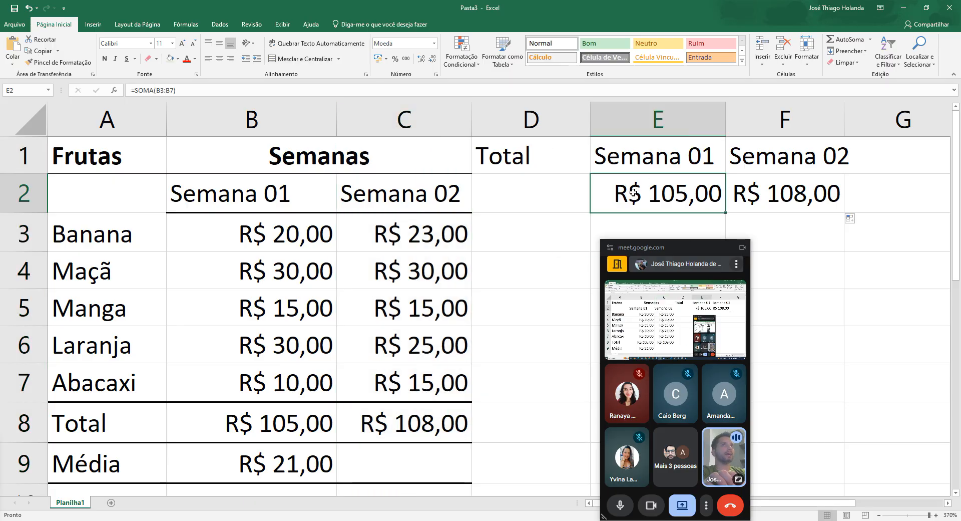
pyautogui.click(769, 212)
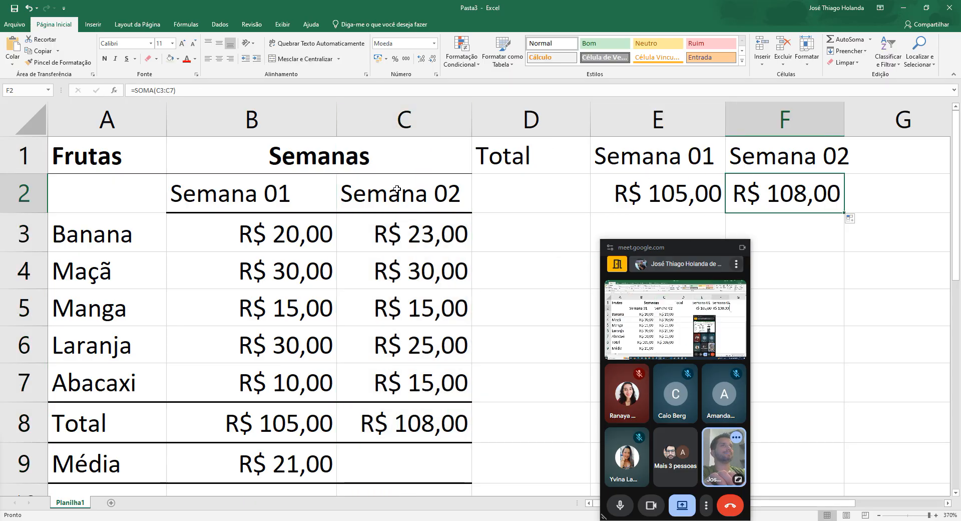
# AutoFit the width of column F to its Semana 02 label and recheck the formulas in E2 and F2
pyautogui.click(664, 118)
pyautogui.click(784, 116)
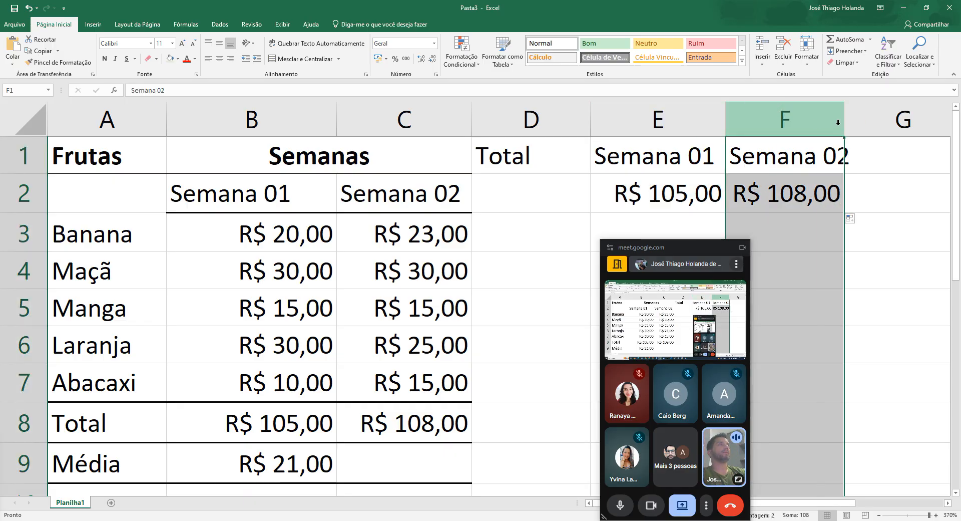
pyautogui.doubleClick(844, 107)
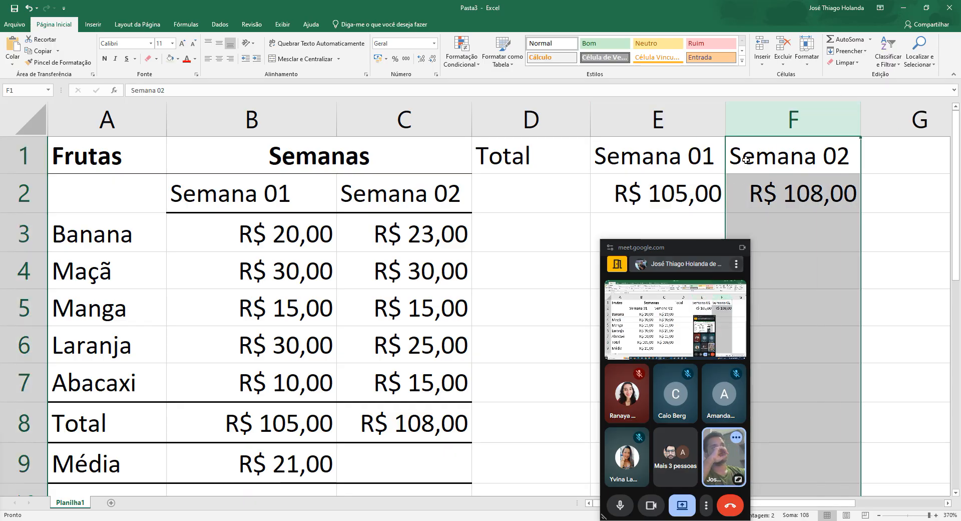
pyautogui.click(682, 186)
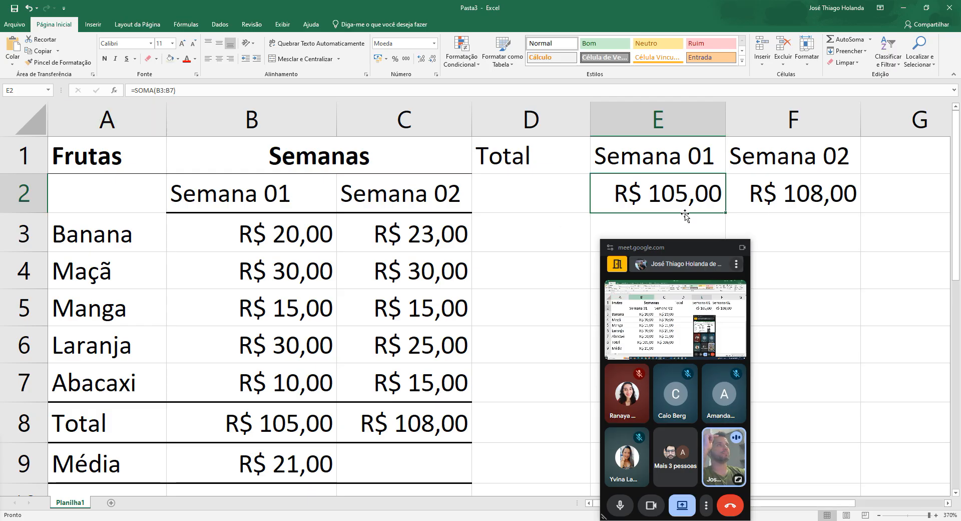
pyautogui.click(772, 196)
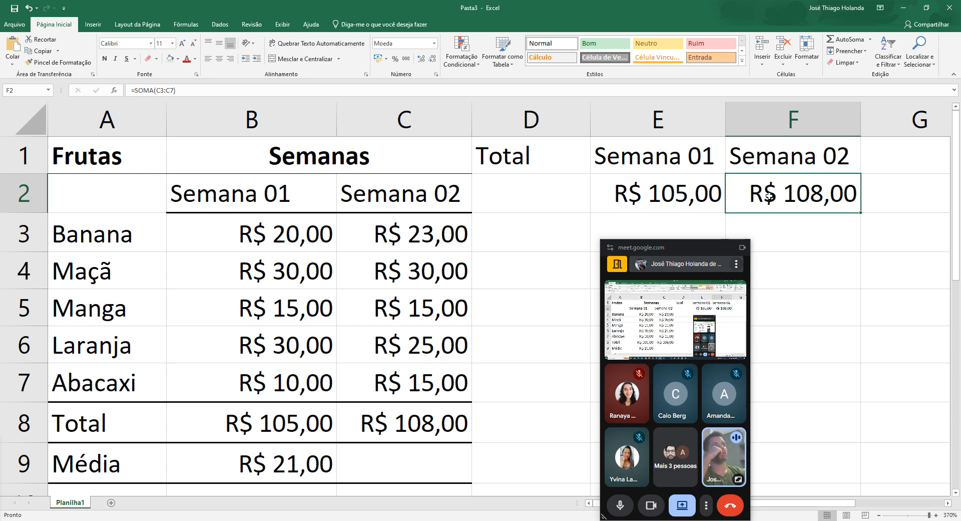
pyautogui.click(696, 202)
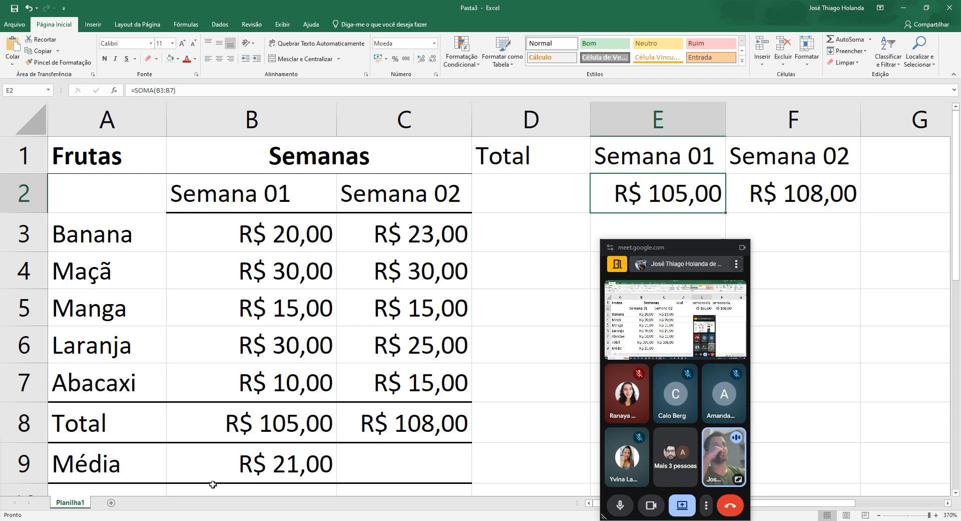
# Copy the MÉDIA formula from B9 into C9 and check the pasted formula
pyautogui.click(245, 473)
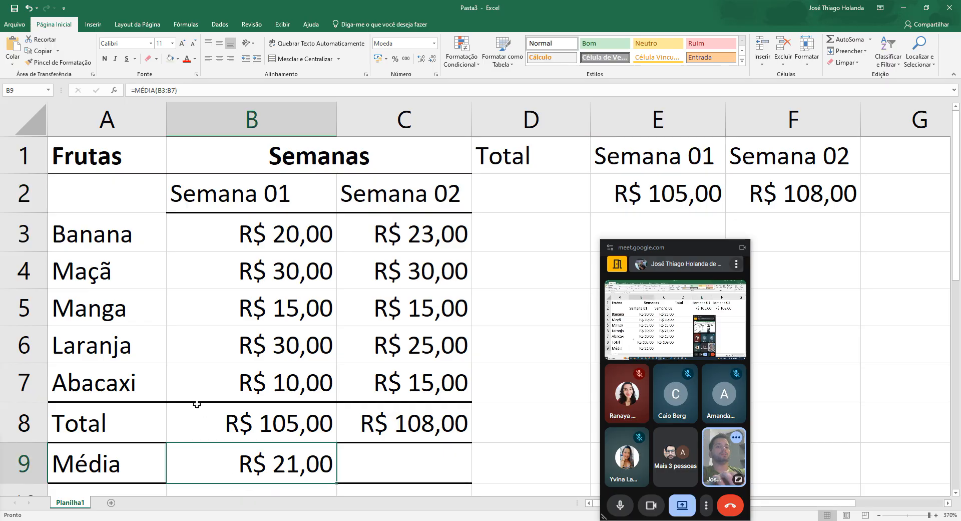
pyautogui.hotkey('ctrl', 'c')
pyautogui.click(412, 454)
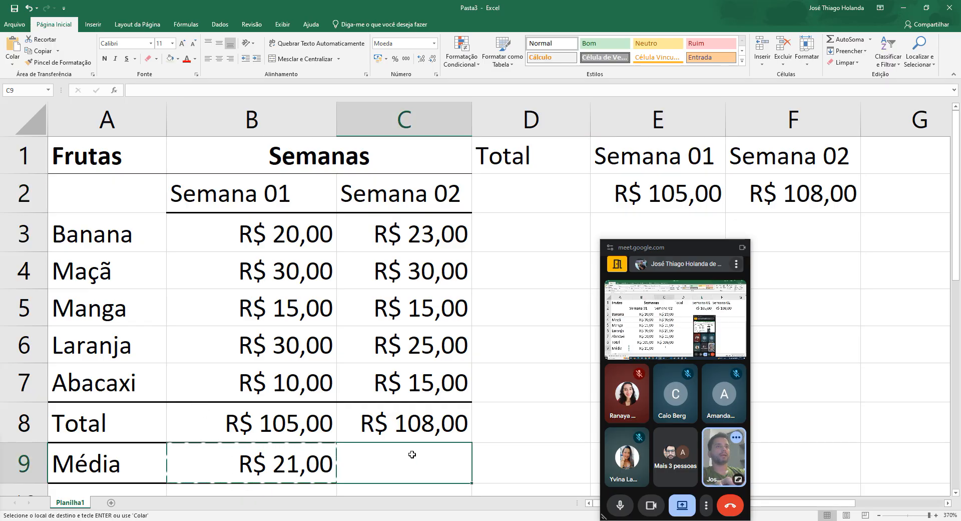
pyautogui.hotkey('ctrl', 'v')
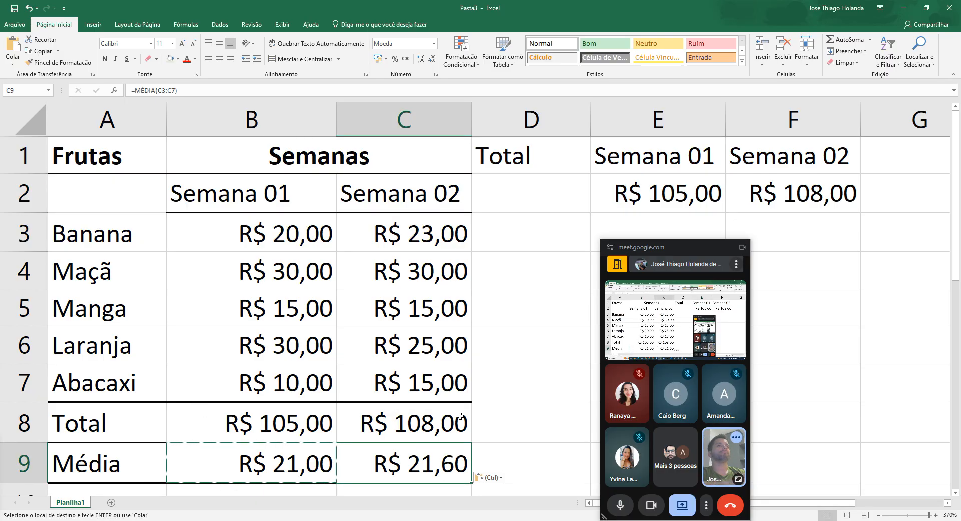
pyautogui.click(461, 409)
pyautogui.press('Escape')
pyautogui.click(428, 467)
# Copy the formula =MÉDIA(B3:B7) from B9 and paste it below the last SOMA formula in Notepad, after a blank line
pyautogui.click(299, 466)
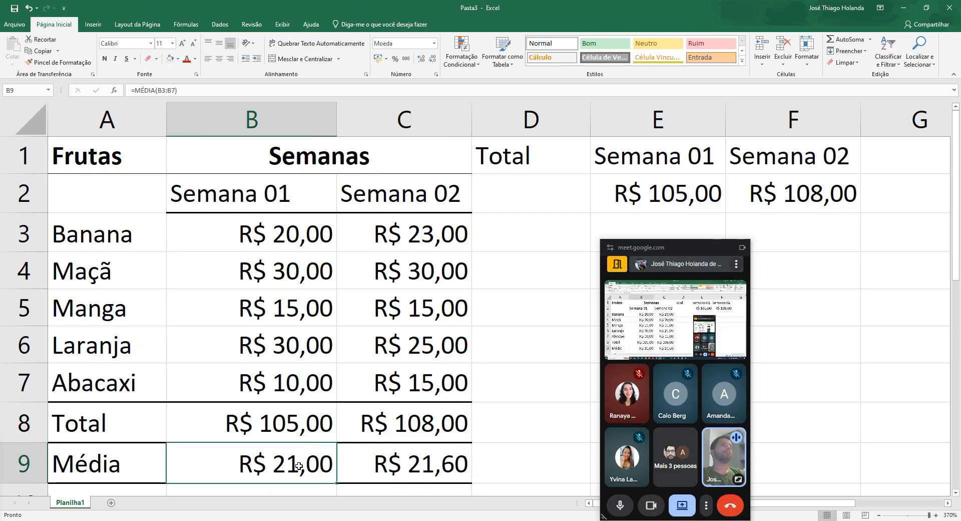
pyautogui.click(186, 92)
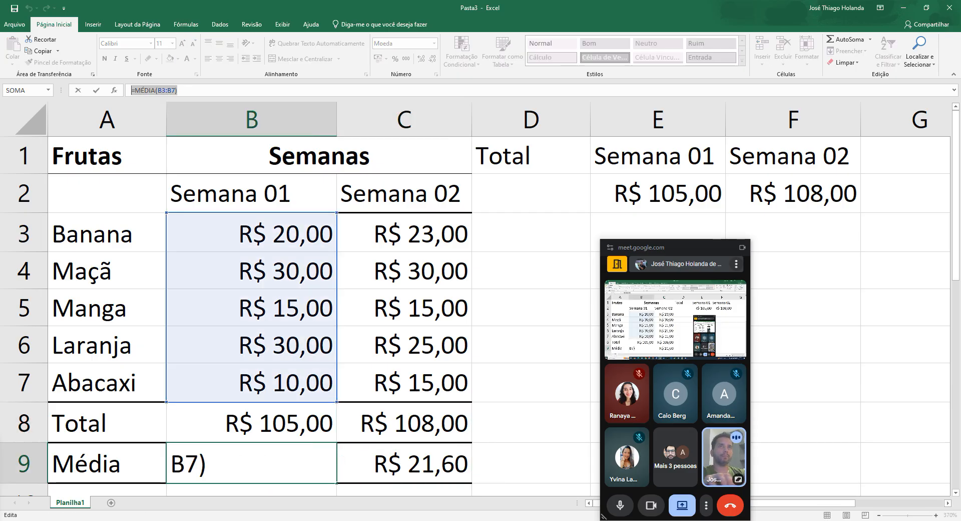
pyautogui.press('Return')
pyautogui.scroll(-3, 308, 250)
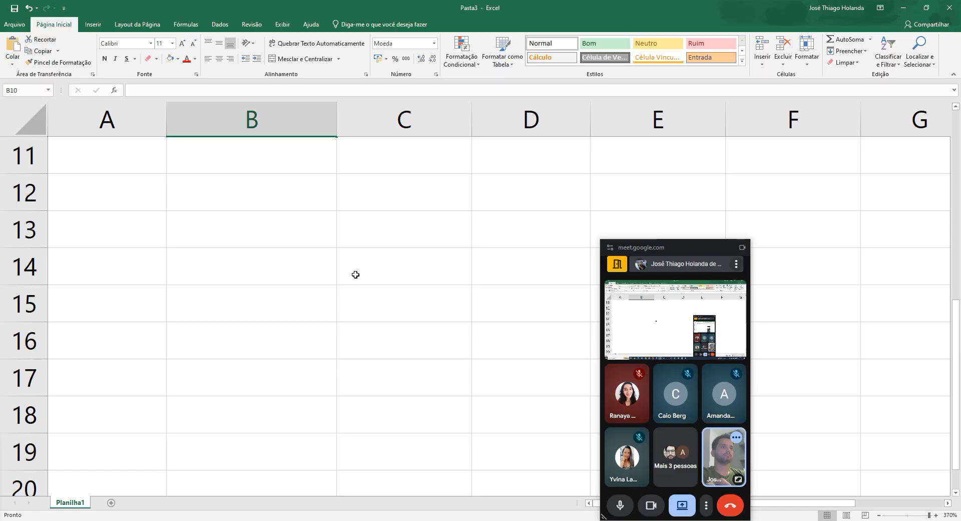
pyautogui.scroll(4, 354, 272)
pyautogui.click(541, 480)
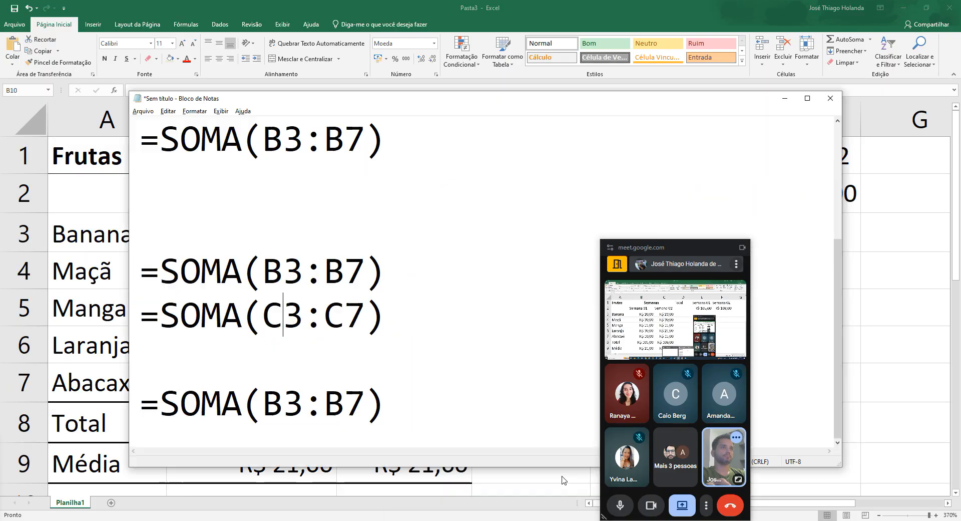
pyautogui.click(450, 374)
pyautogui.click(407, 390)
pyautogui.press('Return')
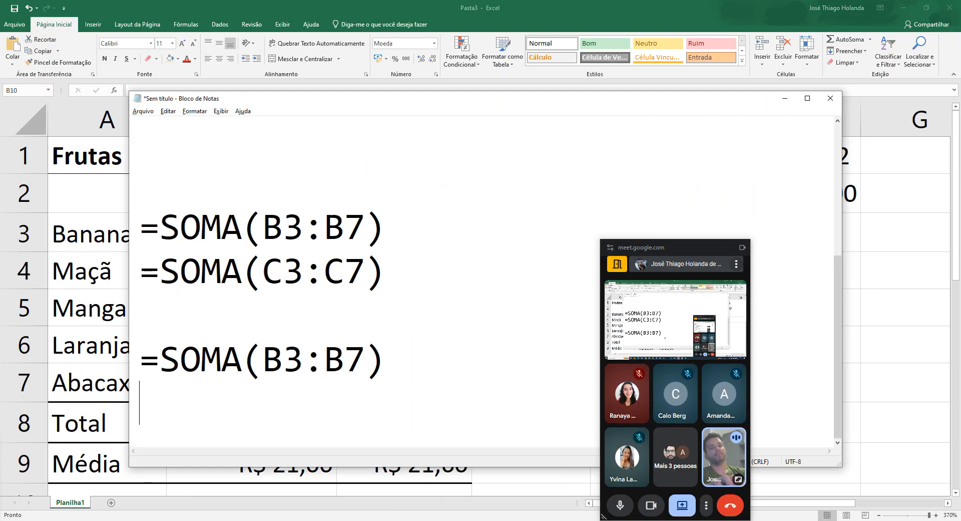
pyautogui.press('Return')
pyautogui.hotkey('ctrl', 'v')
# Copy the formula =MÉDIA(C3:C7) from C9 in Excel and paste it on a new line under the first MÉDIA formula in Notepad
pyautogui.hotkey('alt', 'Tab')
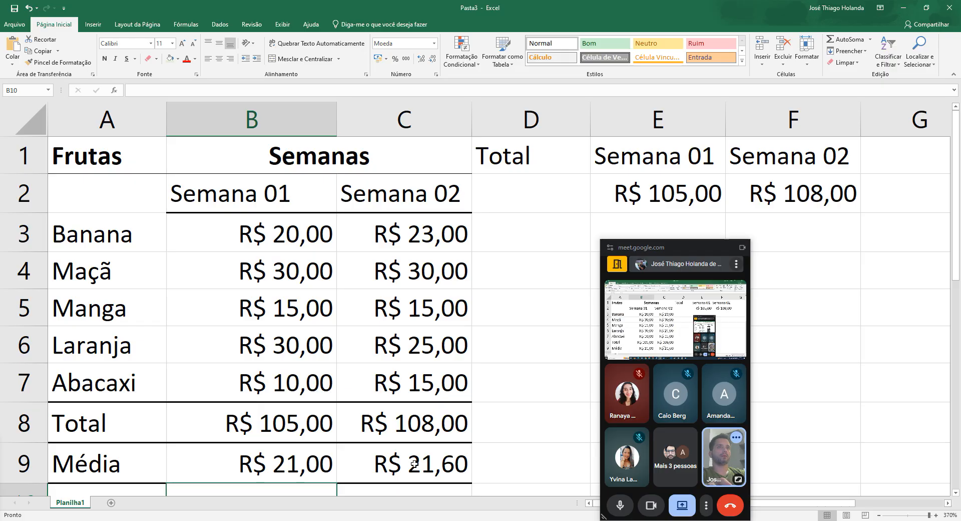
pyautogui.click(395, 462)
pyautogui.click(250, 90)
pyautogui.press('Return')
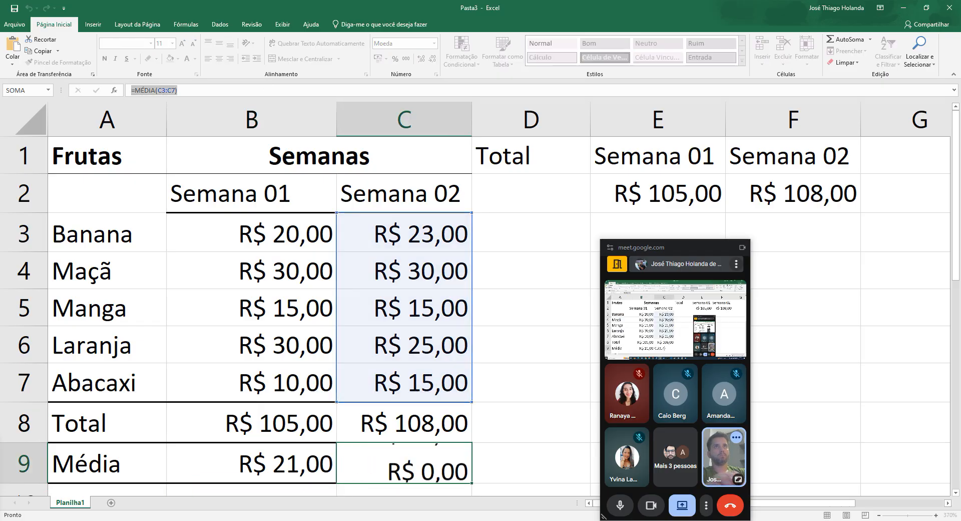
pyautogui.hotkey('alt', 'Tab')
pyautogui.press('Return')
pyautogui.hotkey('ctrl', 'v')
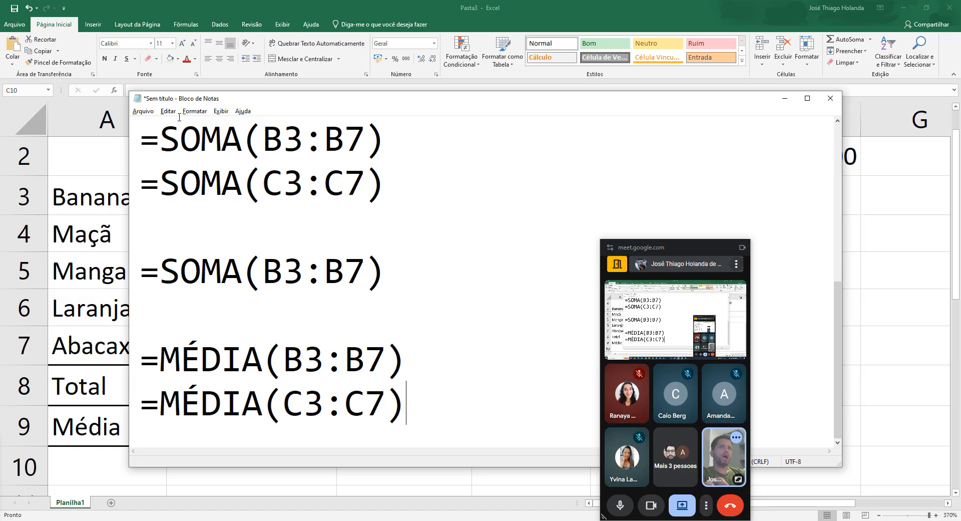
# Switch to Excel and compare the Semana 01 and Semana 02 columns, B and C
pyautogui.hotkey('alt', 'Tab')
pyautogui.click(261, 122)
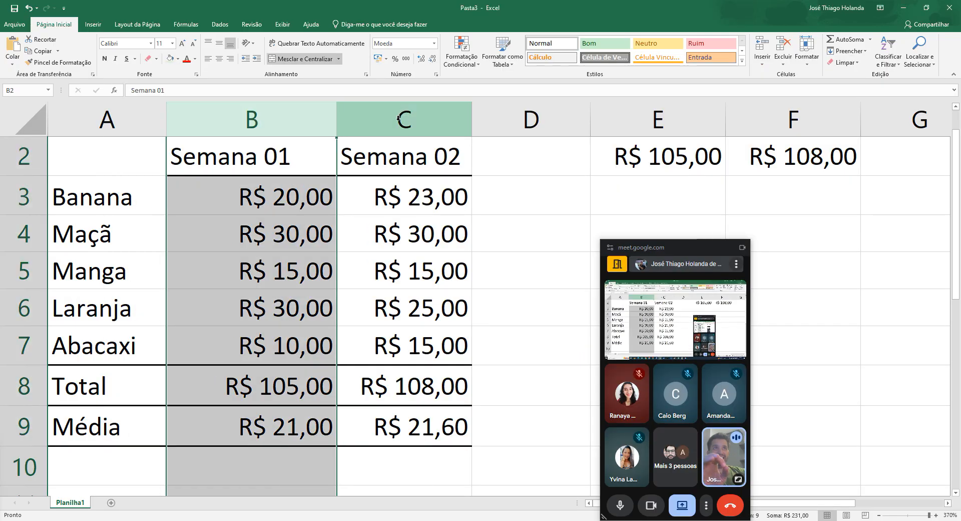
pyautogui.click(363, 121)
pyautogui.click(285, 120)
pyautogui.click(393, 118)
pyautogui.click(264, 118)
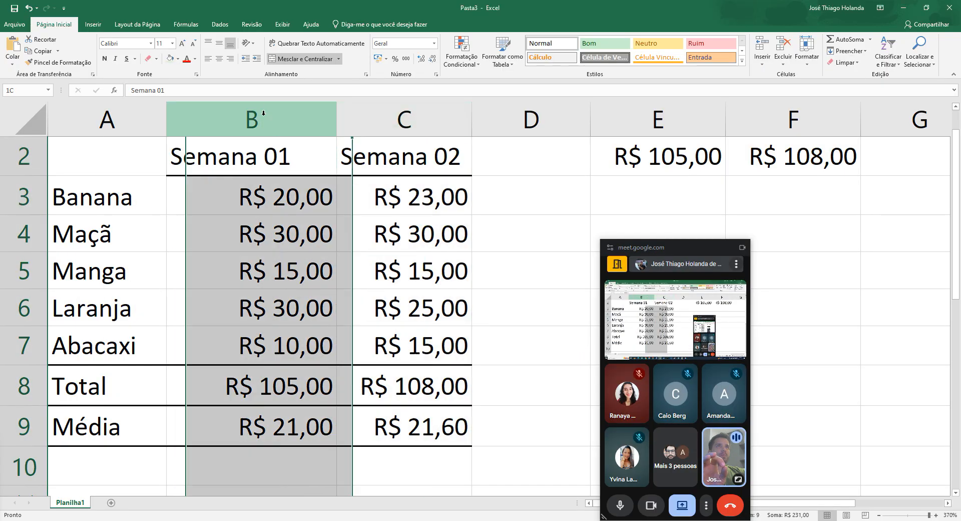
pyautogui.click(435, 113)
# Copy the formula =SOMA(C3:C7) from F2 and paste it in Notepad on a new line under the last =SOMA(B3:B7)
pyautogui.click(794, 156)
pyautogui.hotkey('alt', 'Tab')
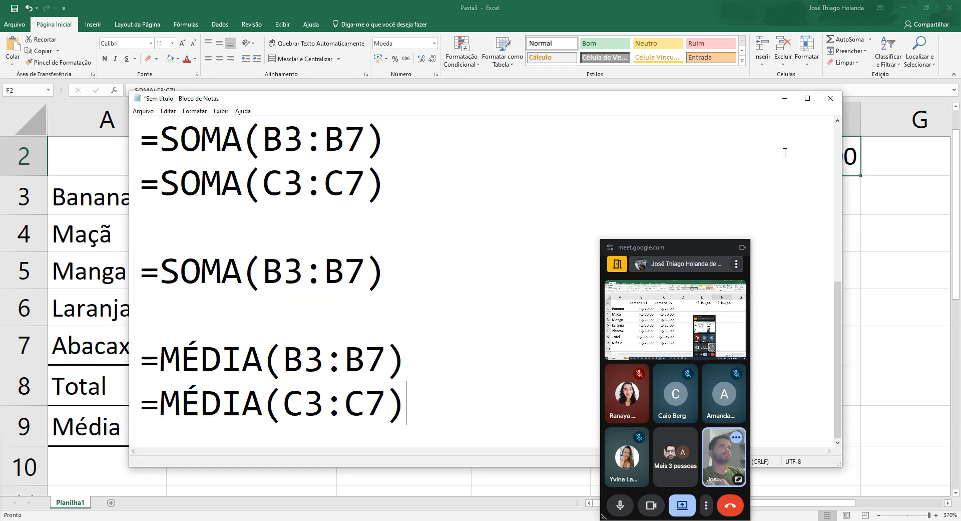
pyautogui.hotkey('alt', 'Tab')
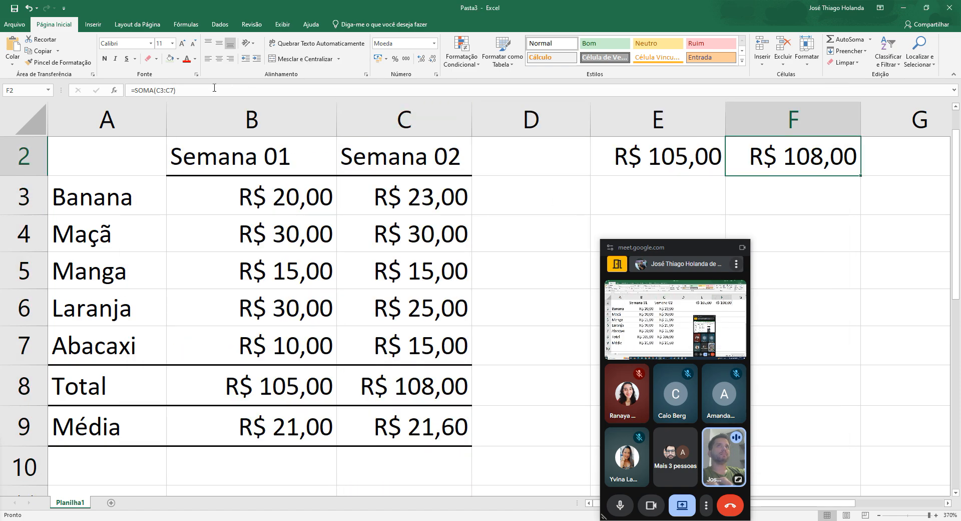
pyautogui.press('F2')
pyautogui.press('Return')
pyautogui.hotkey('alt', 'Tab')
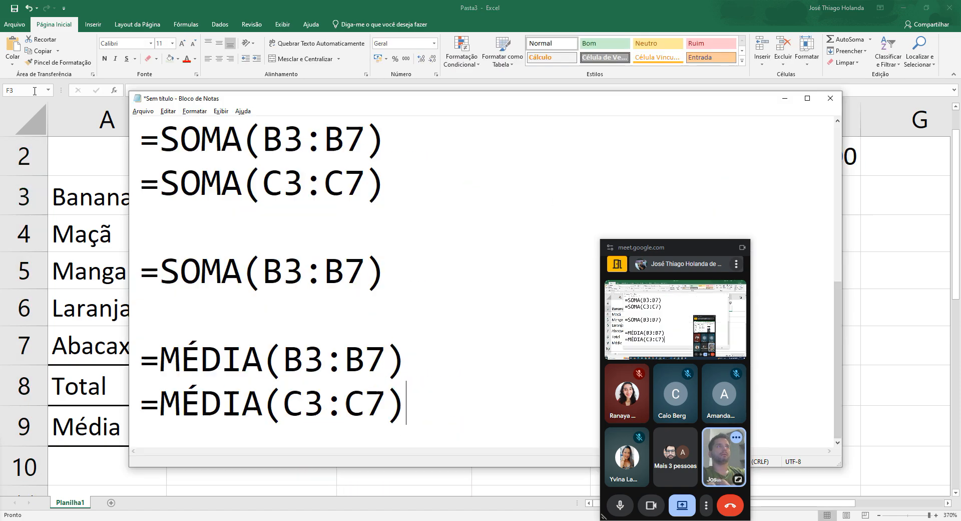
pyautogui.press('Return')
pyautogui.hotkey('ctrl', 'v')
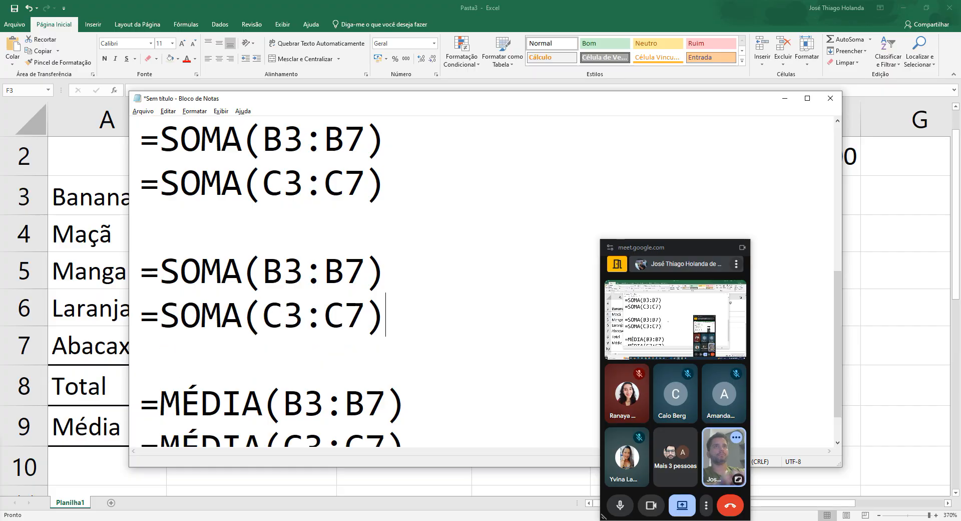
# Return to Excel, move the floating meeting window away from the table and enter Total as the header in D2
pyautogui.hotkey('alt', 'Tab')
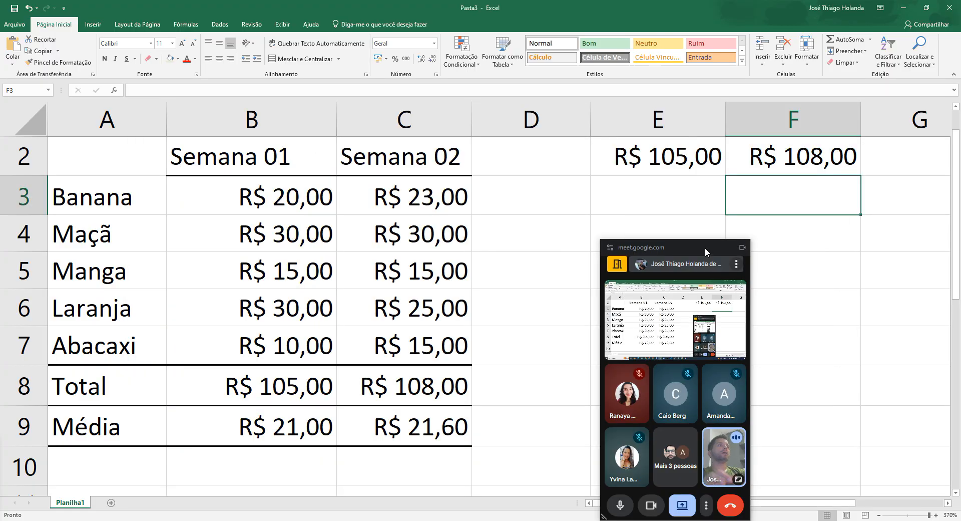
pyautogui.moveTo(702, 248); pyautogui.dragTo(890, 239)
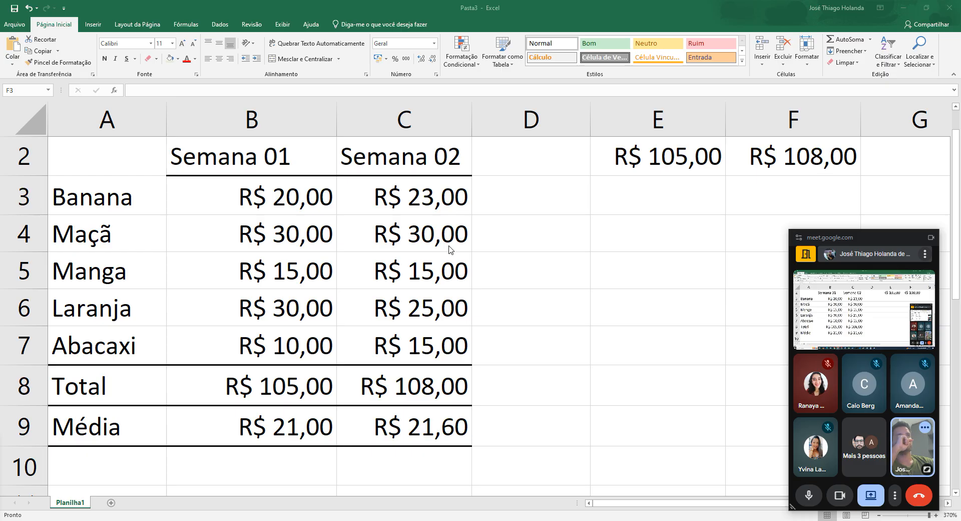
pyautogui.click(529, 156)
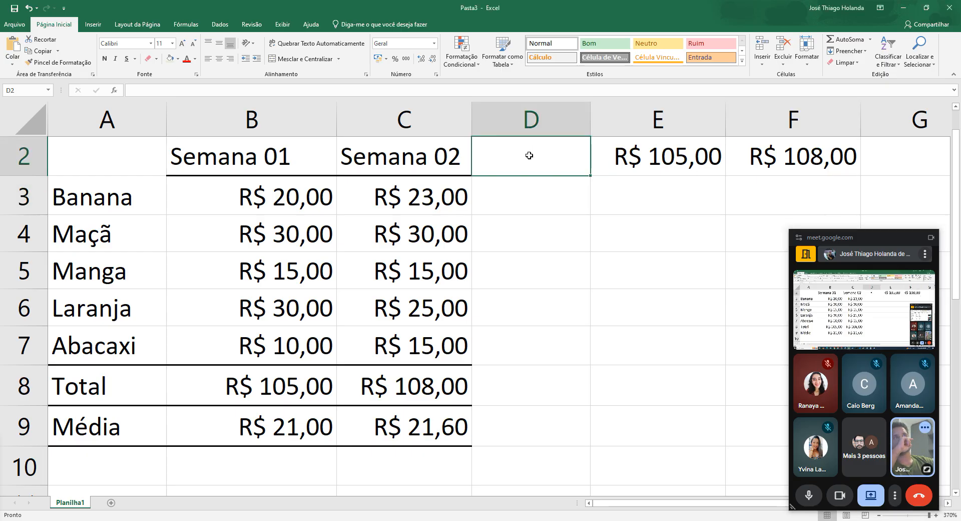
pyautogui.write('Total')
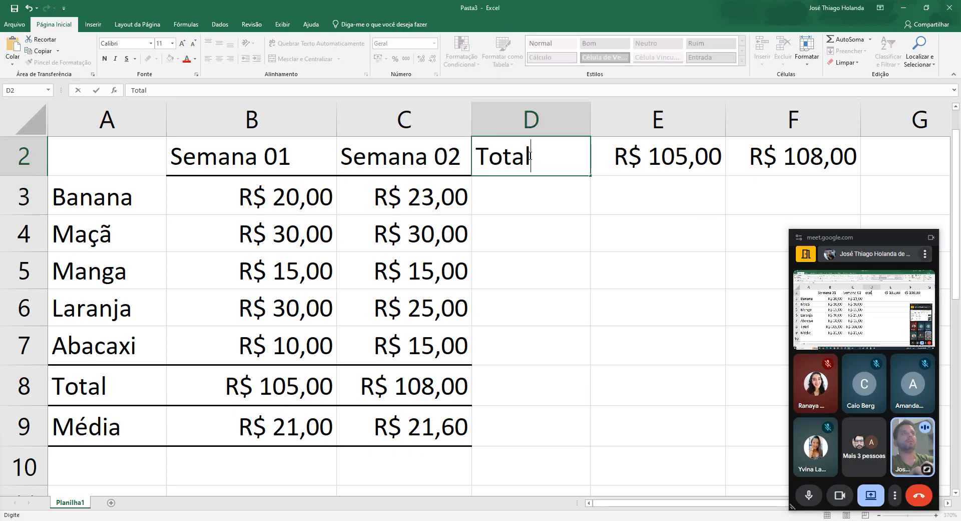
pyautogui.press('Return')
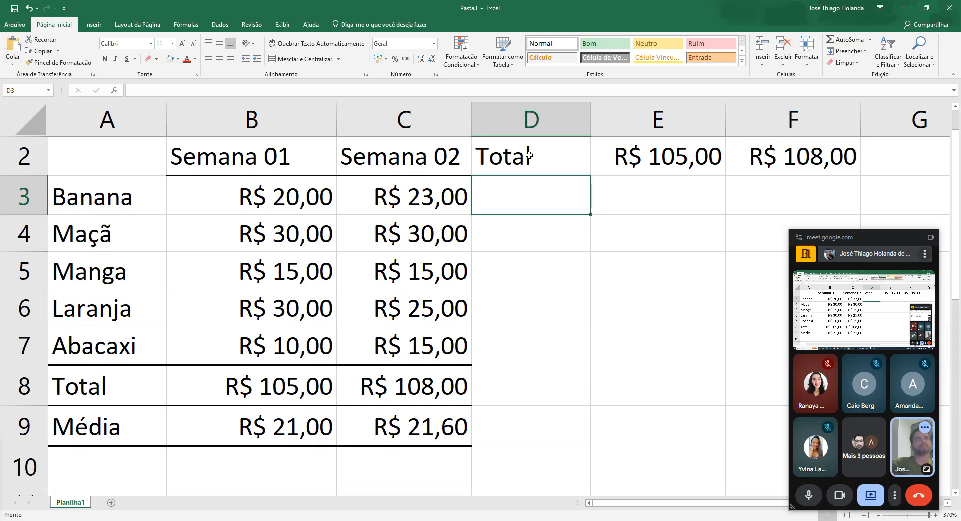
pyautogui.click(529, 155)
pyautogui.press('Right')
pyautogui.press('Left')
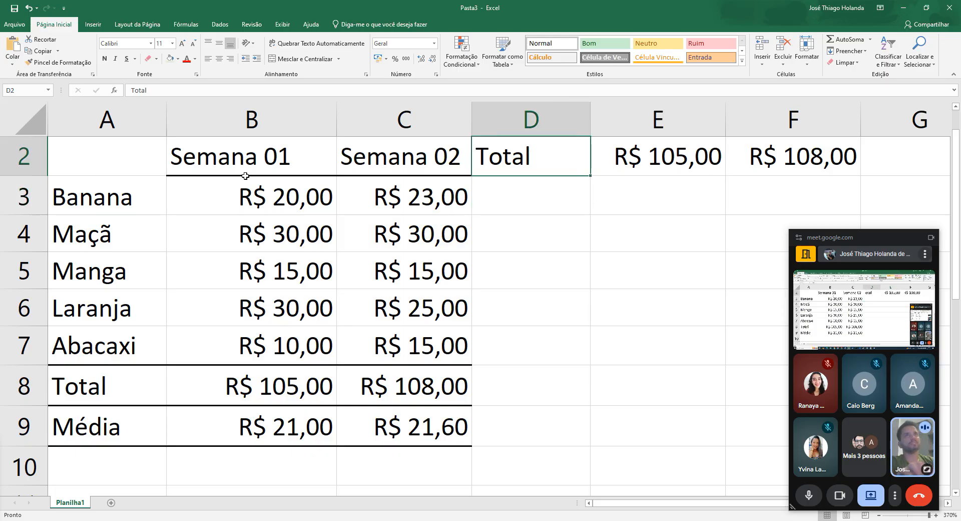
# Extend the D2 header to Total Quinzenal and AutoFit the width of column D
pyautogui.click(178, 89)
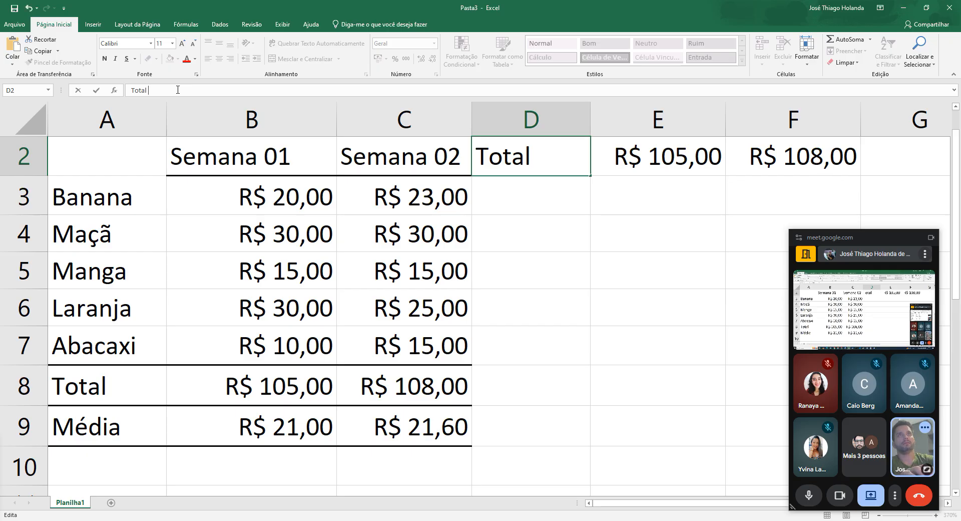
pyautogui.write('quin')
pyautogui.press('BackSpace')
pyautogui.press('BackSpace')
pyautogui.press('BackSpace')
pyautogui.press('BackSpace')
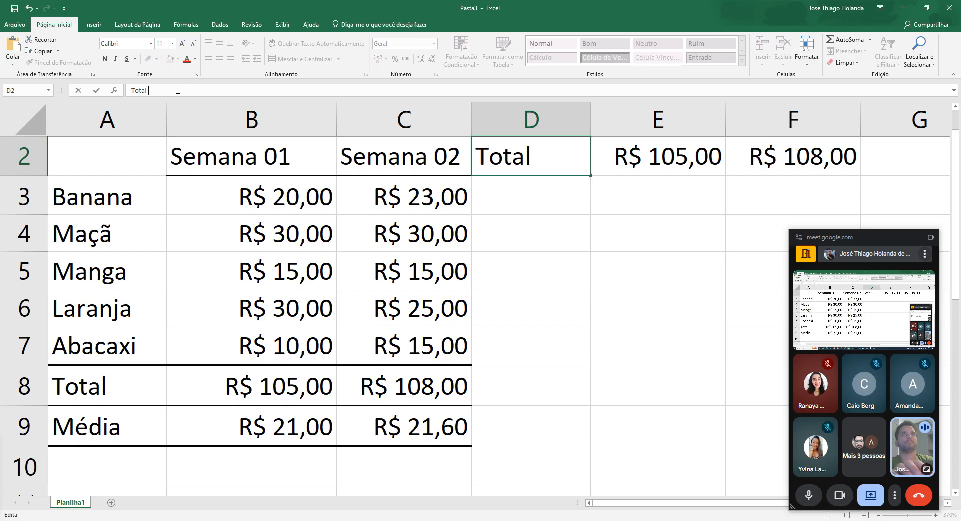
pyautogui.write('Quin')
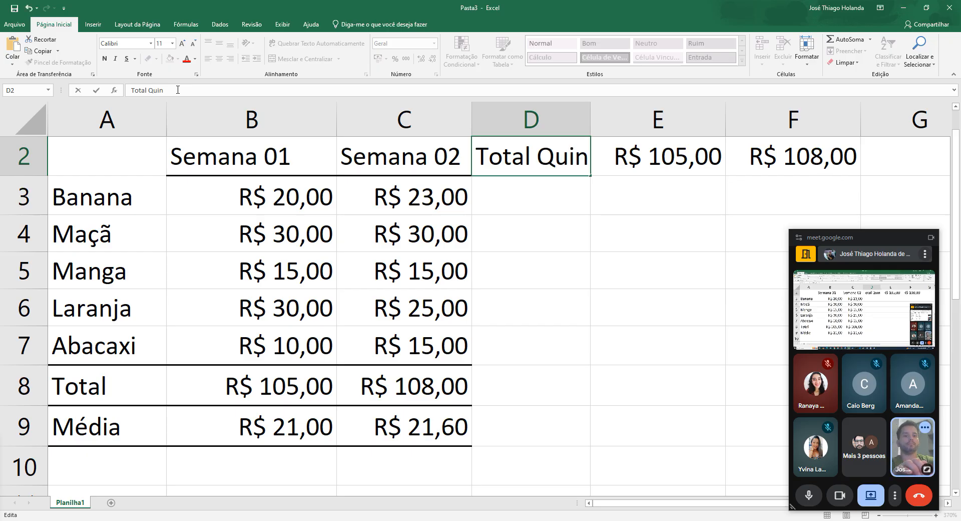
pyautogui.write('zenal')
pyautogui.press('Return')
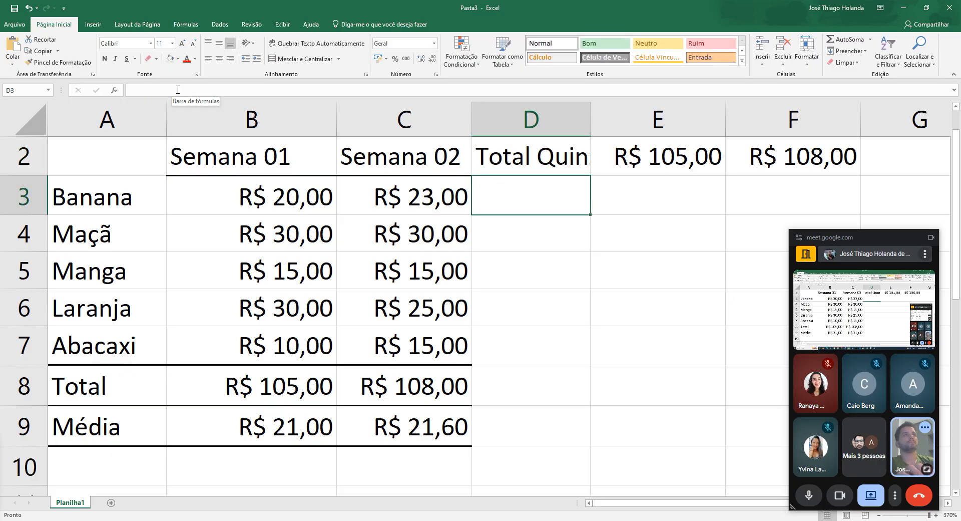
pyautogui.doubleClick(590, 115)
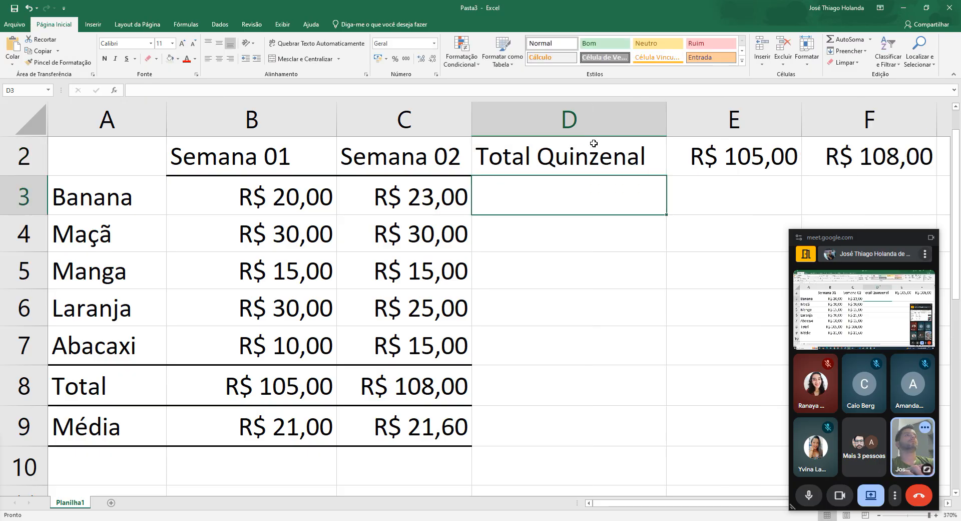
# Enter =SOMA(B3:C3) in D3 to total Banana's two weeks
pyautogui.click(508, 257)
pyautogui.click(401, 197)
pyautogui.click(511, 195)
pyautogui.click(269, 194)
pyautogui.click(443, 197)
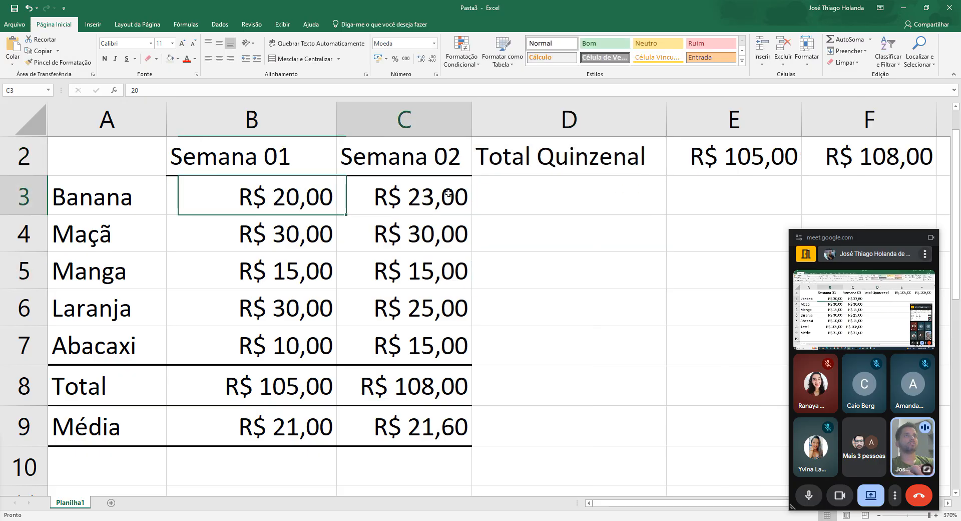
pyautogui.click(556, 193)
pyautogui.write('=s')
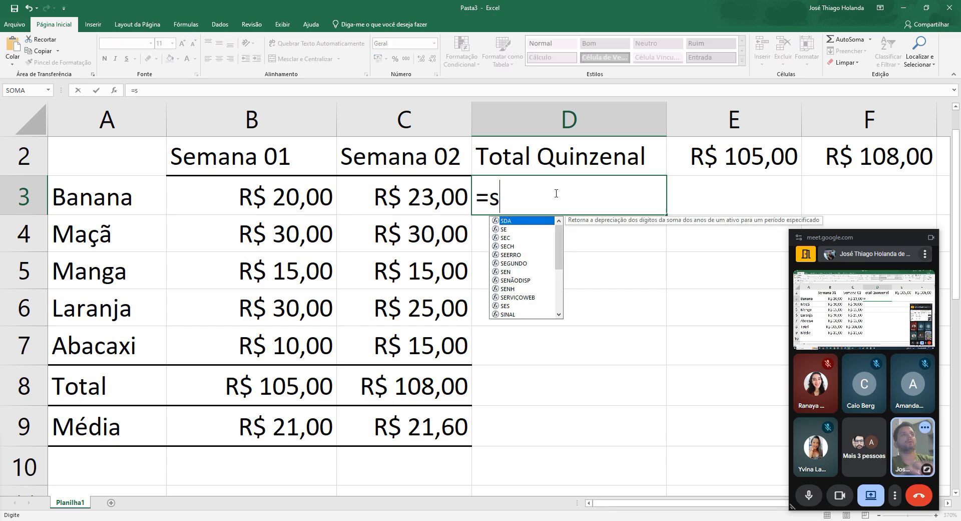
pyautogui.write('oma(')
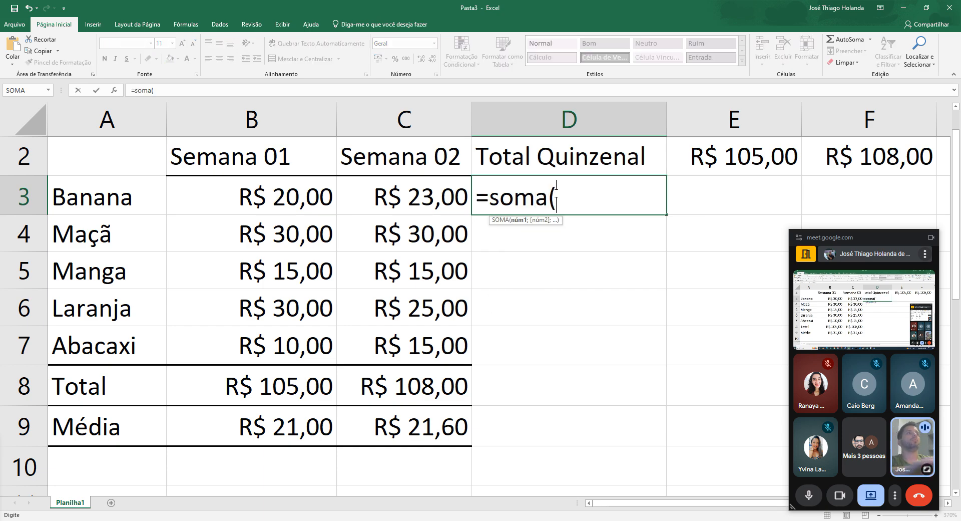
pyautogui.moveTo(278, 200); pyautogui.dragTo(406, 202)
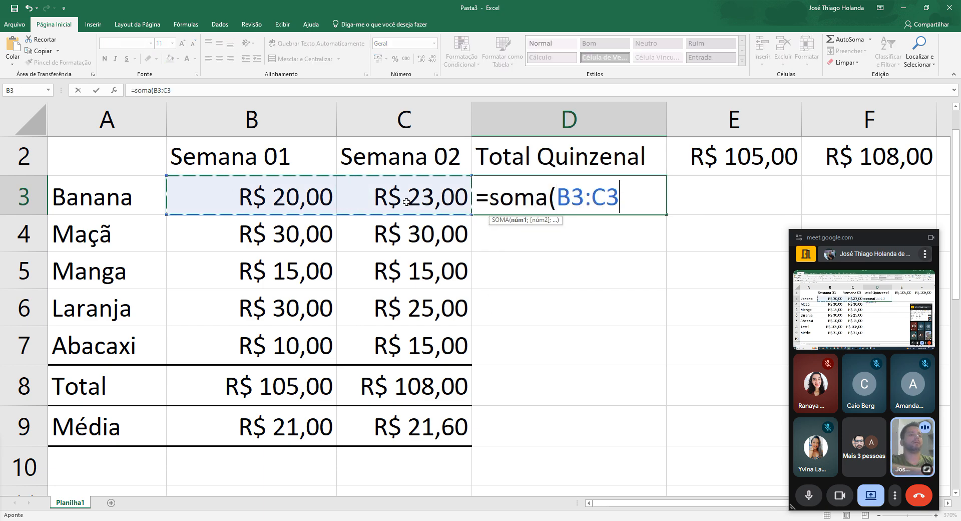
pyautogui.write(')')
pyautogui.press('Return')
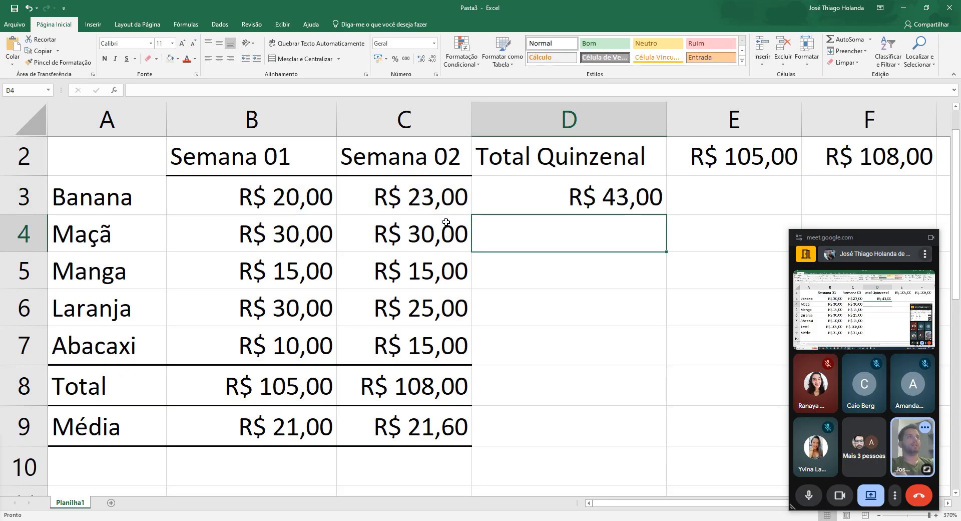
# Fill the SOMA formula from D3 down to D7 for the remaining fruits
pyautogui.click(578, 209)
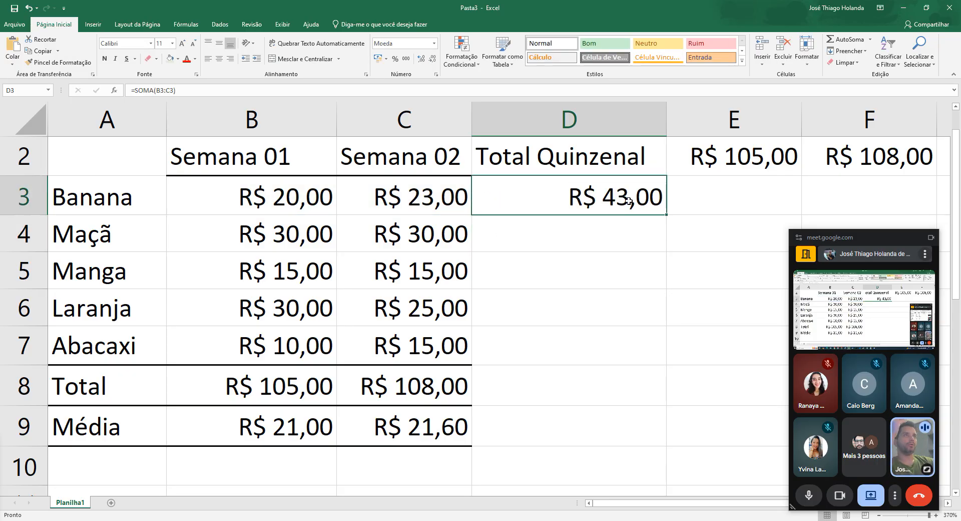
pyautogui.press('Down')
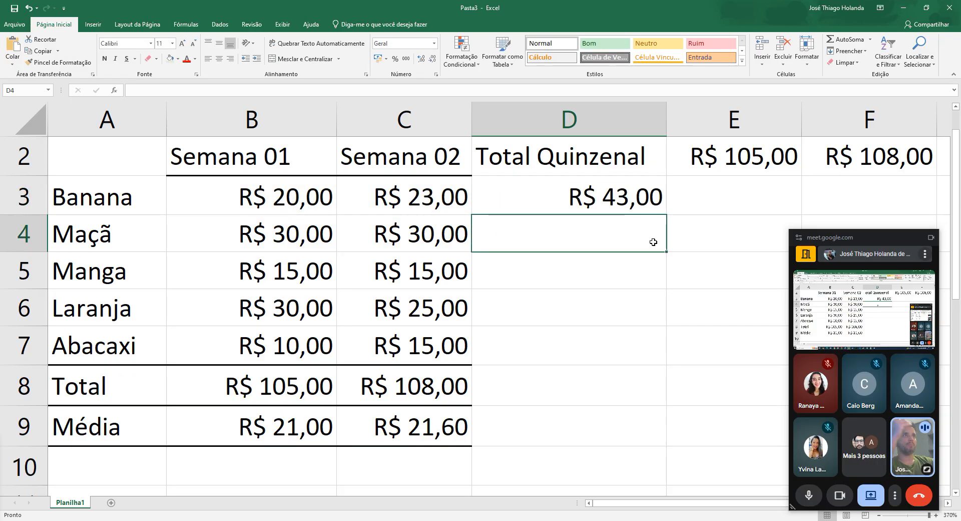
pyautogui.press('Up')
pyautogui.press('Down')
pyautogui.press('Down')
pyautogui.press('Down')
pyautogui.press('Down')
pyautogui.click(604, 198)
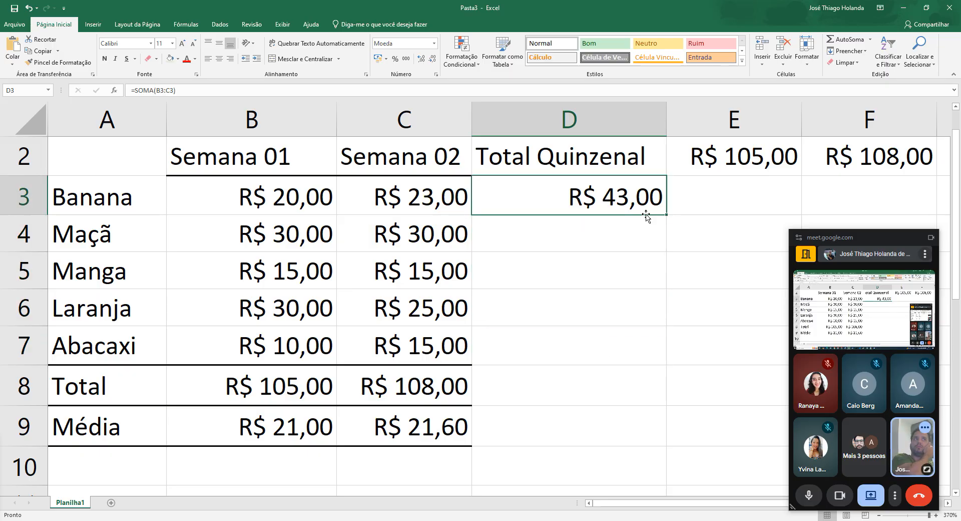
pyautogui.moveTo(666, 215); pyautogui.dragTo(663, 366)
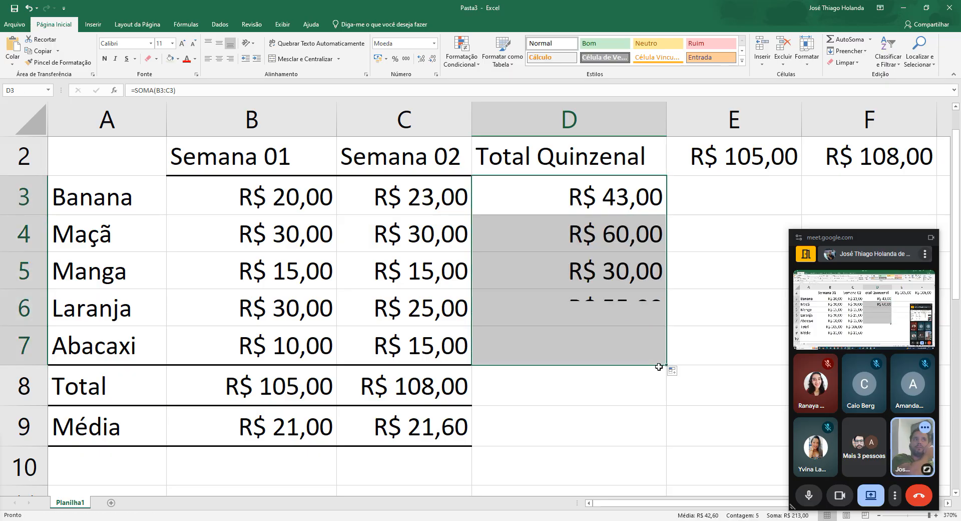
# Copy the formula =SOMA(B3:C3) from D3 and paste it in Notepad below the MÉDIA formulas, after two blank lines
pyautogui.click(573, 182)
pyautogui.press('F2')
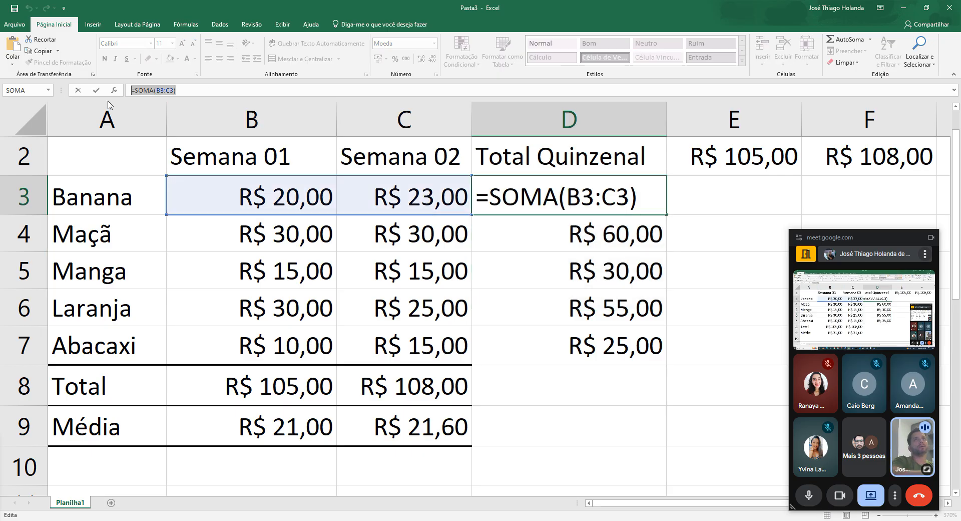
pyautogui.press('Return')
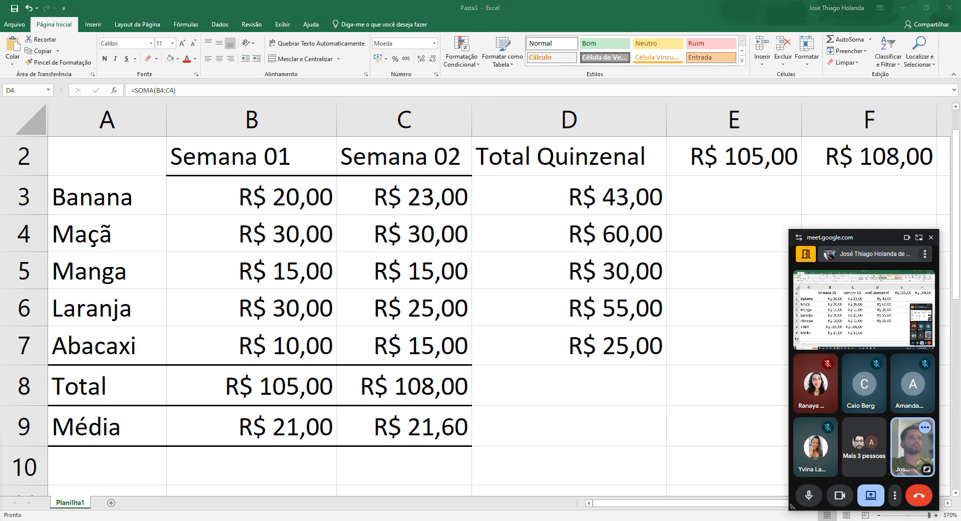
pyautogui.click(499, 519)
pyautogui.click(557, 474)
pyautogui.scroll(-1, 496, 383)
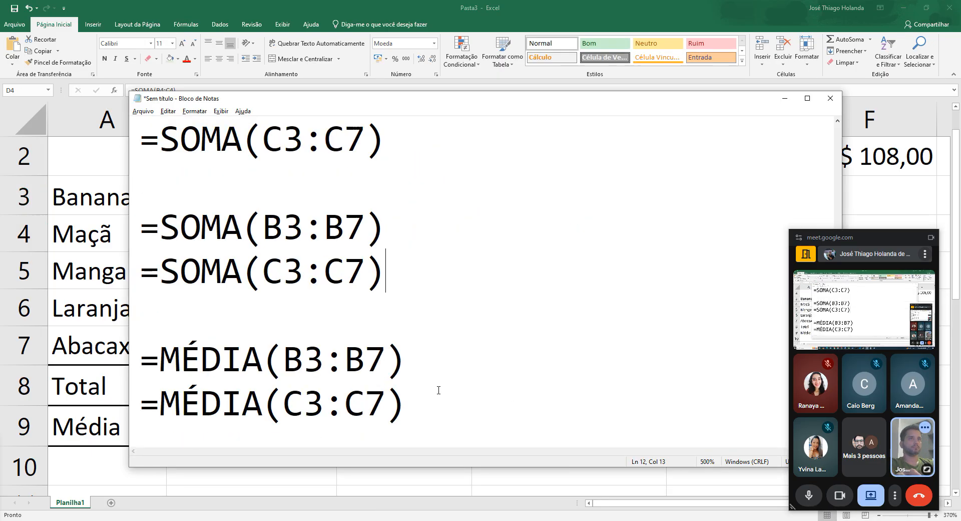
pyautogui.click(434, 400)
pyautogui.press('Return')
pyautogui.press('Return')
pyautogui.press('Return')
pyautogui.write('=SOMA(B3:C3)')
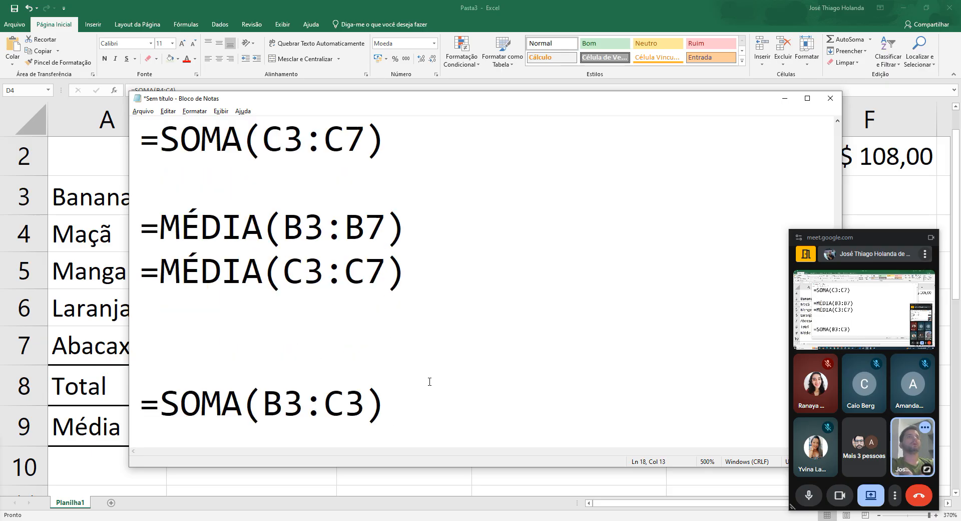
# Switch back to Excel and copy the D3 total formula into D4
pyautogui.hotkey('alt', 'Tab')
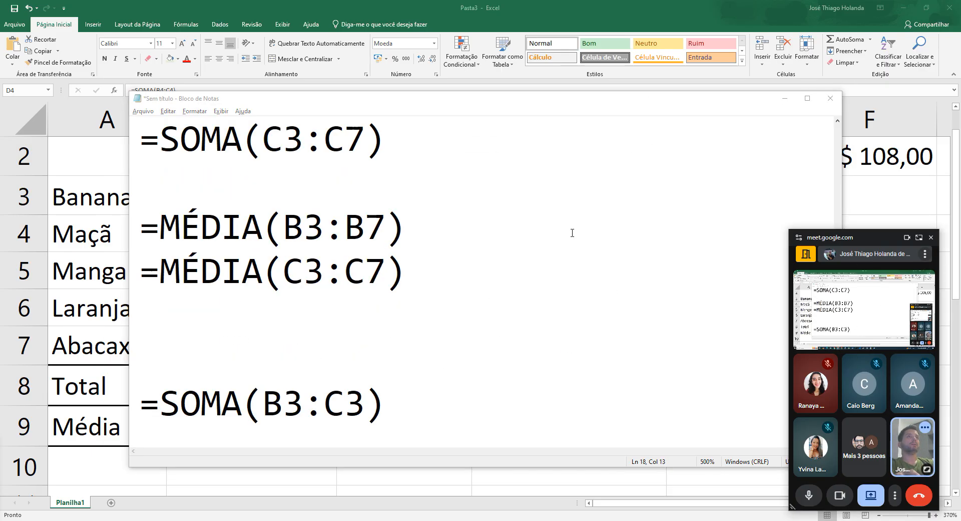
pyautogui.hotkey('alt', 'Tab')
pyautogui.click(90, 271)
pyautogui.click(634, 198)
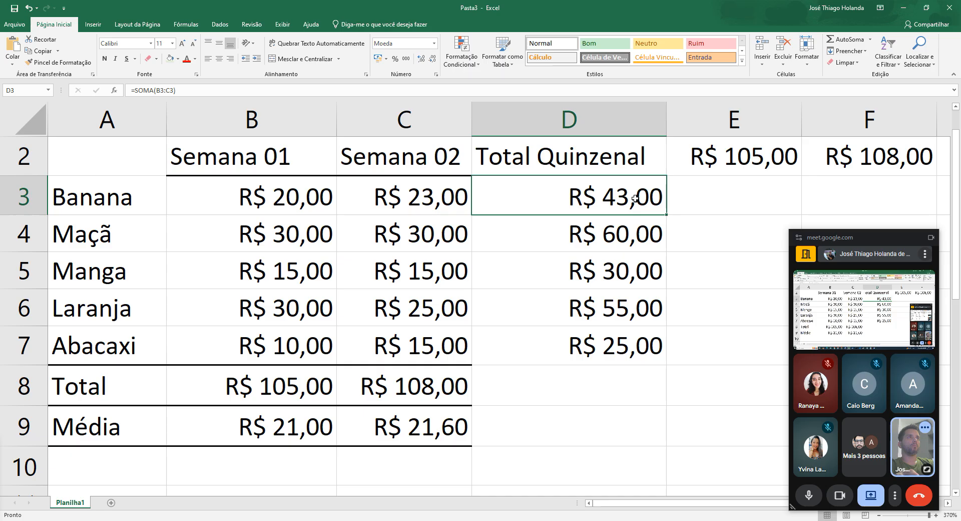
pyautogui.hotkey('ctrl', 'c')
pyautogui.click(623, 246)
pyautogui.hotkey('ctrl', 'v')
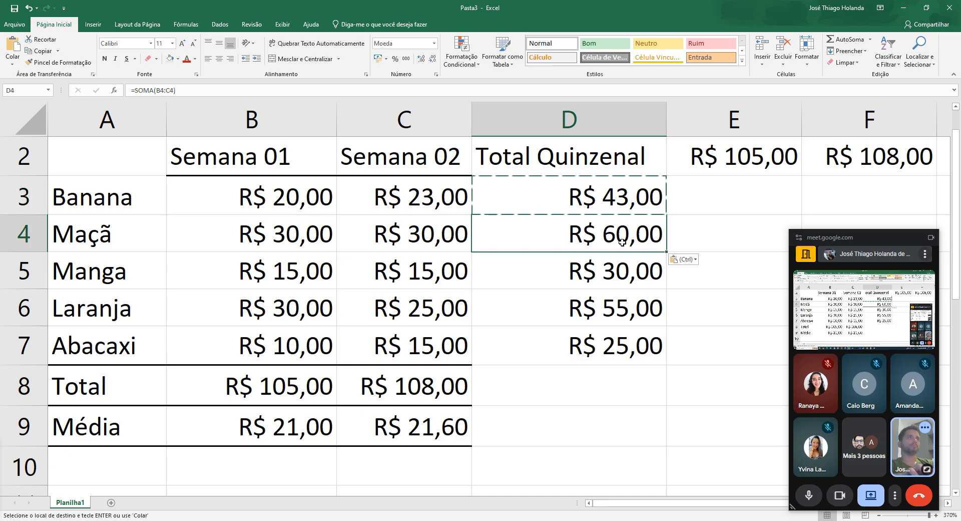
# Fill the D3 formula down one row with the fill handle and check the formula in D4
pyautogui.click(619, 204)
pyautogui.moveTo(667, 216); pyautogui.dragTo(669, 248)
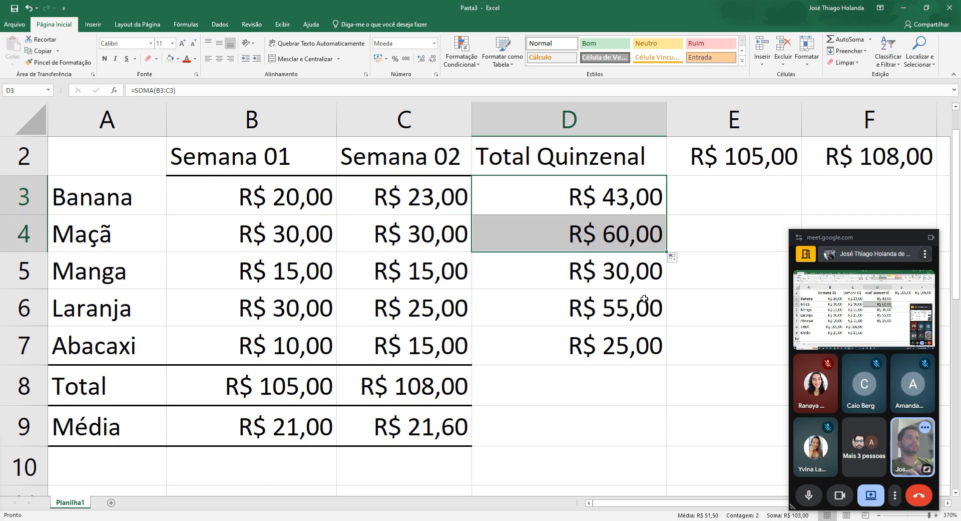
pyautogui.click(619, 230)
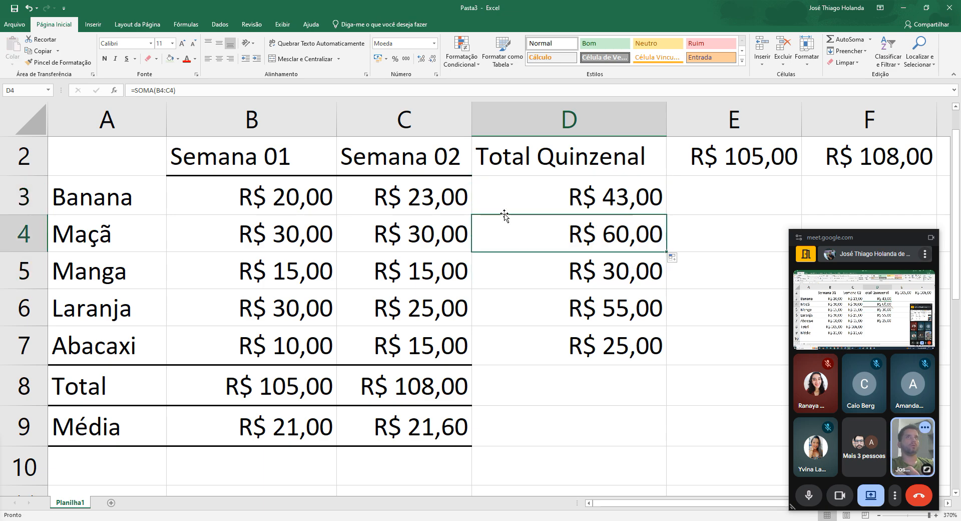
# Copy the formula =SOMA(B4:C4) from D4 and paste it in Notepad on a new line below =SOMA(B3:C3)
pyautogui.click(190, 94)
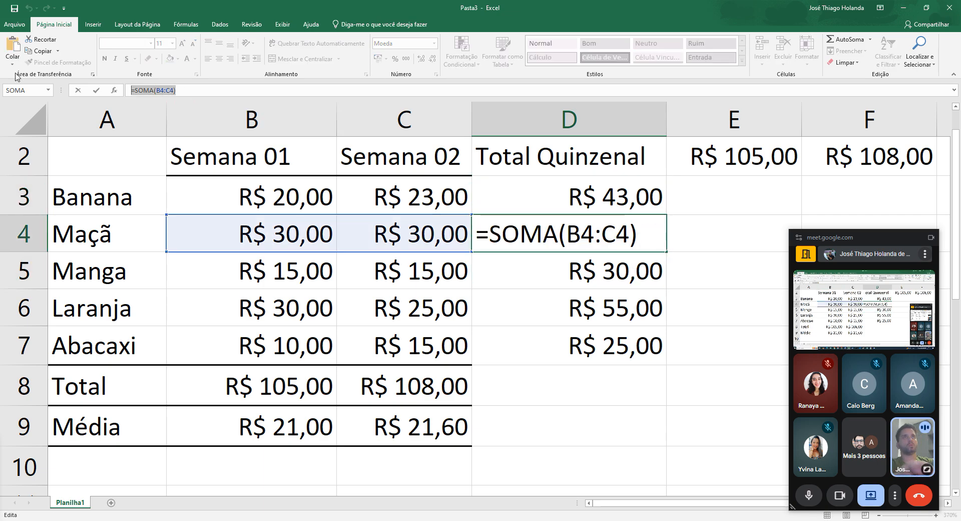
pyautogui.press('Return')
pyautogui.hotkey('alt', 'Tab')
pyautogui.press('Return')
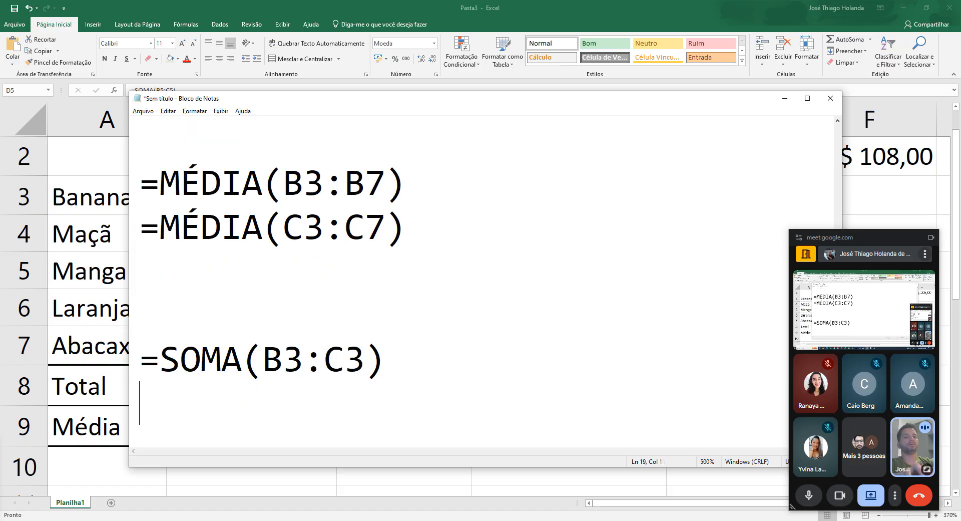
pyautogui.hotkey('ctrl', 'v')
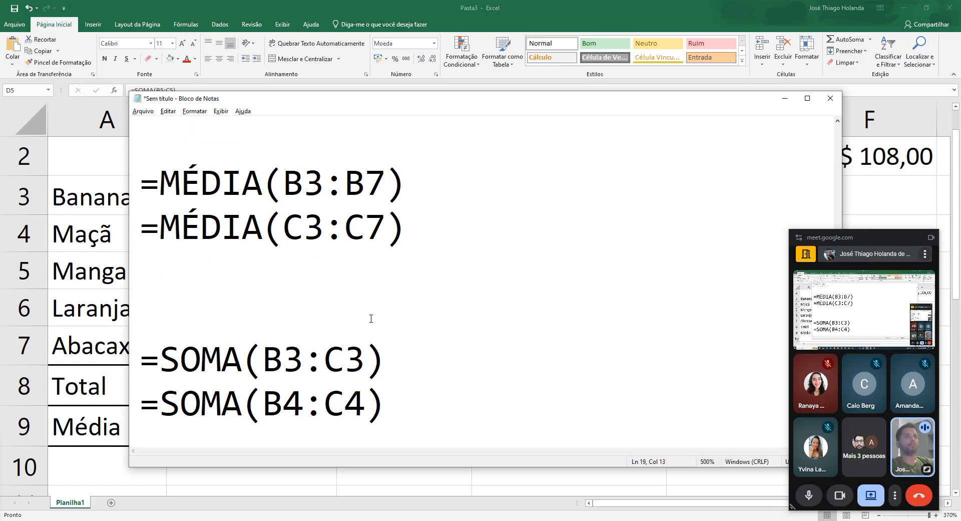
# Compare the column letters of the two SOMA formulas in Notepad, and review the fruit total formulas in column D in Excel
pyautogui.moveTo(263, 356); pyautogui.dragTo(278, 357)
pyautogui.moveTo(263, 404); pyautogui.dragTo(283, 403)
pyautogui.moveTo(324, 358); pyautogui.dragTo(345, 358)
pyautogui.moveTo(324, 402); pyautogui.dragTo(337, 399)
pyautogui.hotkey('alt', 'Tab')
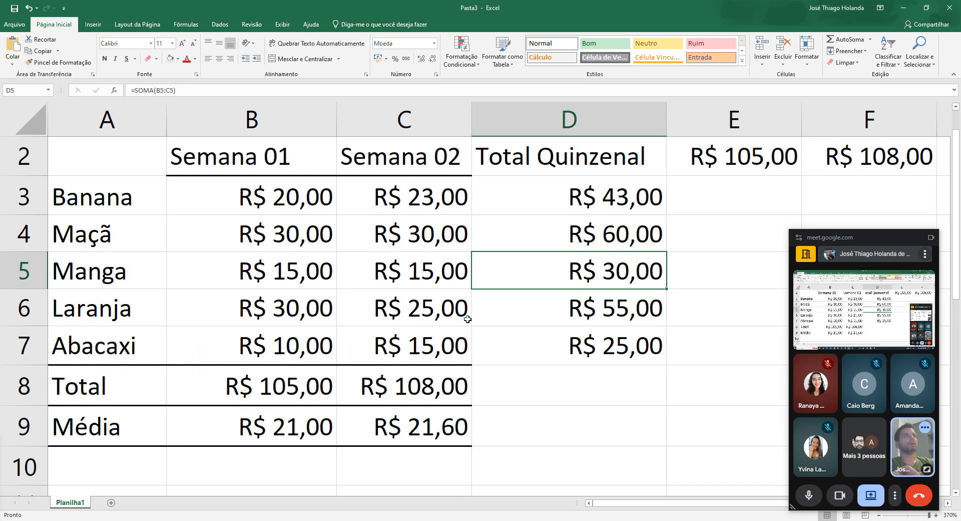
pyautogui.click(626, 199)
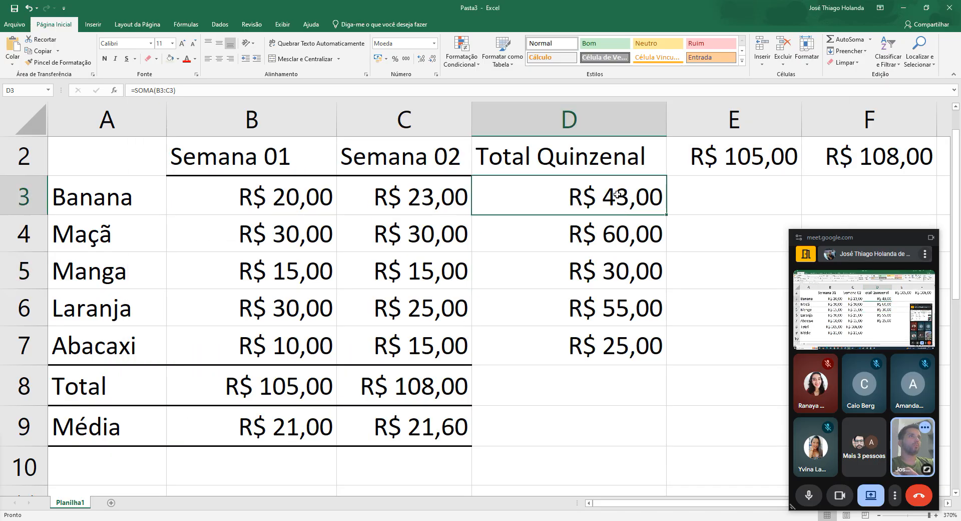
pyautogui.click(618, 231)
pyautogui.click(619, 308)
pyautogui.click(619, 336)
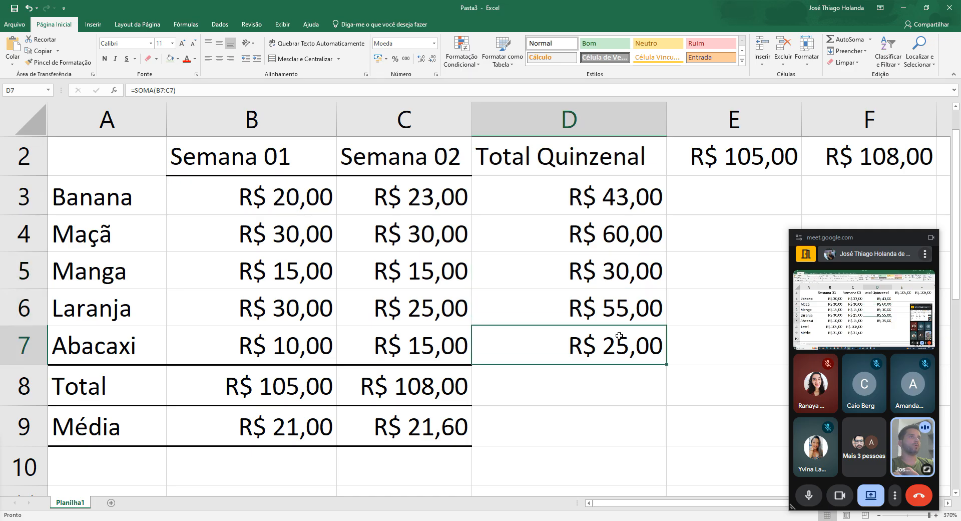
# Switch to Notepad and compare the row numbers in the references of the two SOMA formulas
pyautogui.hotkey('alt', 'Tab')
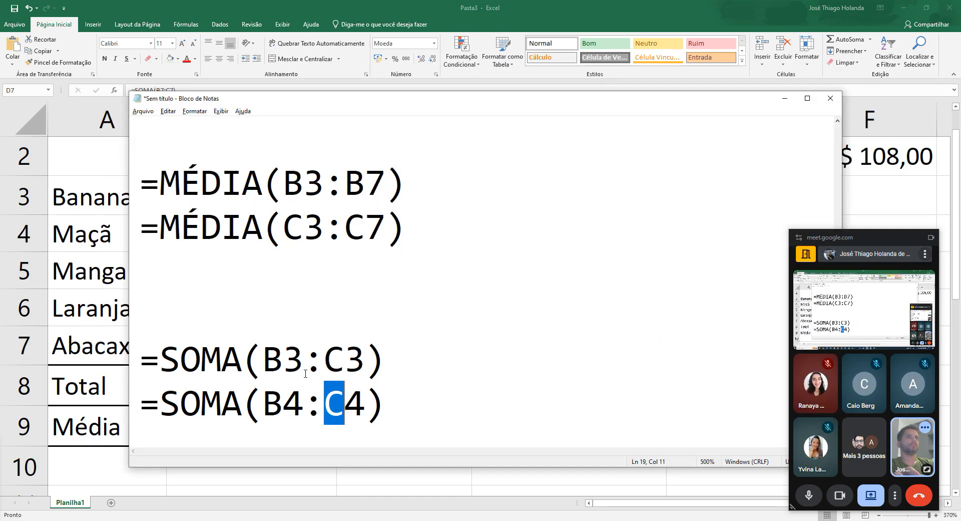
pyautogui.click(303, 362)
pyautogui.click(292, 359)
pyautogui.moveTo(299, 358); pyautogui.dragTo(363, 358)
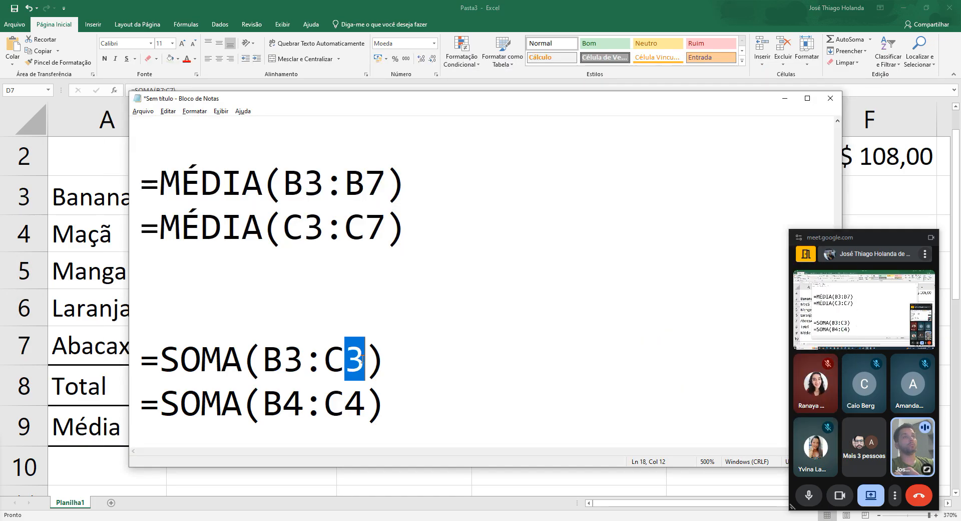
pyautogui.moveTo(284, 404); pyautogui.dragTo(365, 403)
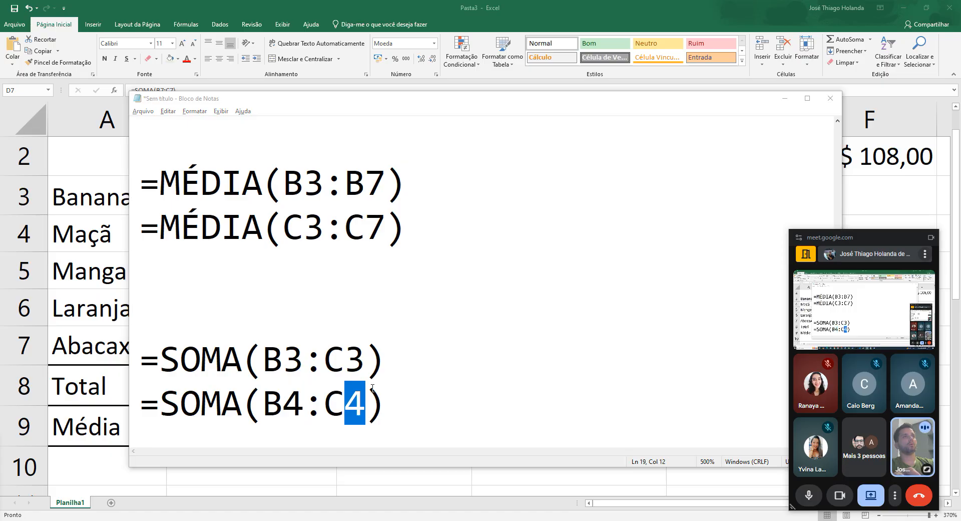
# Copy the formula =SOMA(B5:C5) from D5 in Excel and paste it in Notepad on a new line below =SOMA(B4:C4)
pyautogui.hotkey('alt', 'Tab')
pyautogui.click(616, 269)
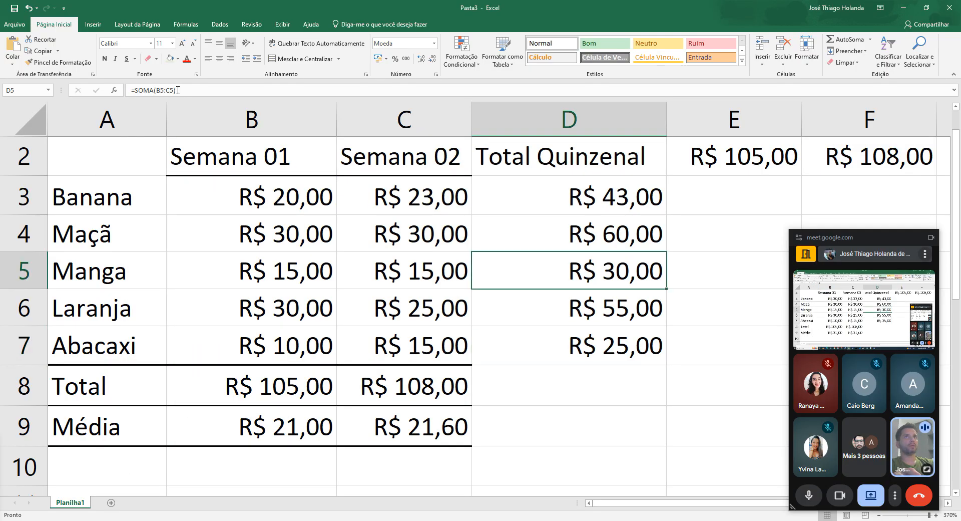
pyautogui.moveTo(176, 91); pyautogui.dragTo(21, 86)
pyautogui.press('Return')
pyautogui.hotkey('alt', 'Tab')
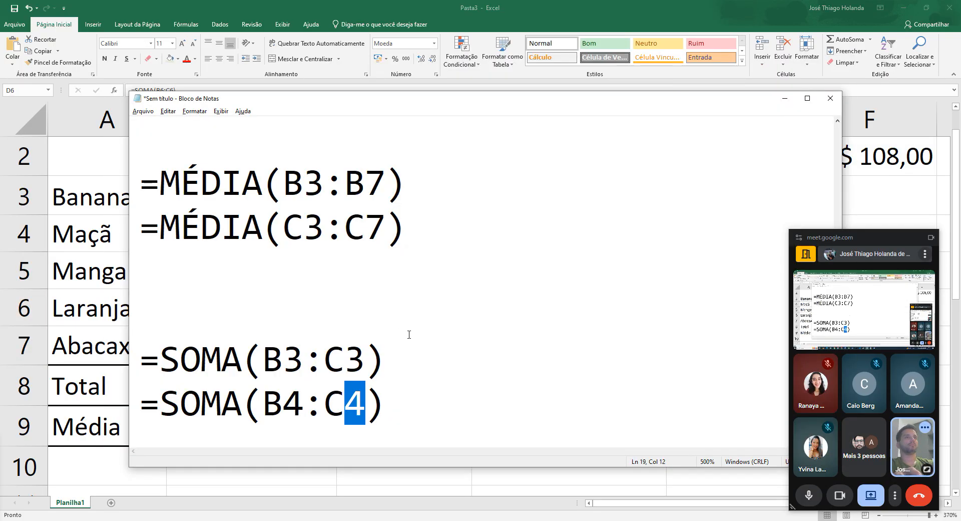
pyautogui.click(407, 396)
pyautogui.press('Return')
pyautogui.hotkey('ctrl', 'v')
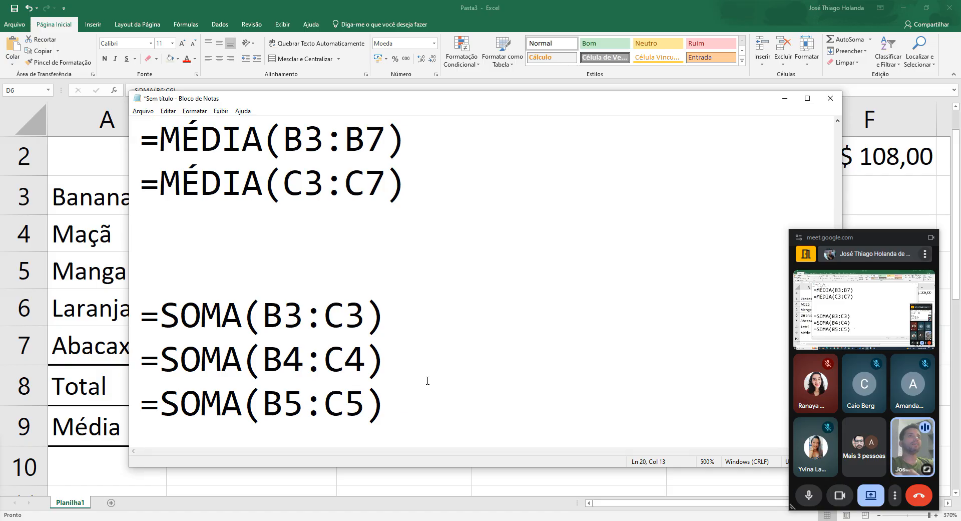
# Switch back to Excel and check the Laranja and Abacaxi total formulas against their Semana 01 and Semana 02 cells
pyautogui.hotkey('alt', 'Tab')
pyautogui.click(606, 270)
pyautogui.click(604, 300)
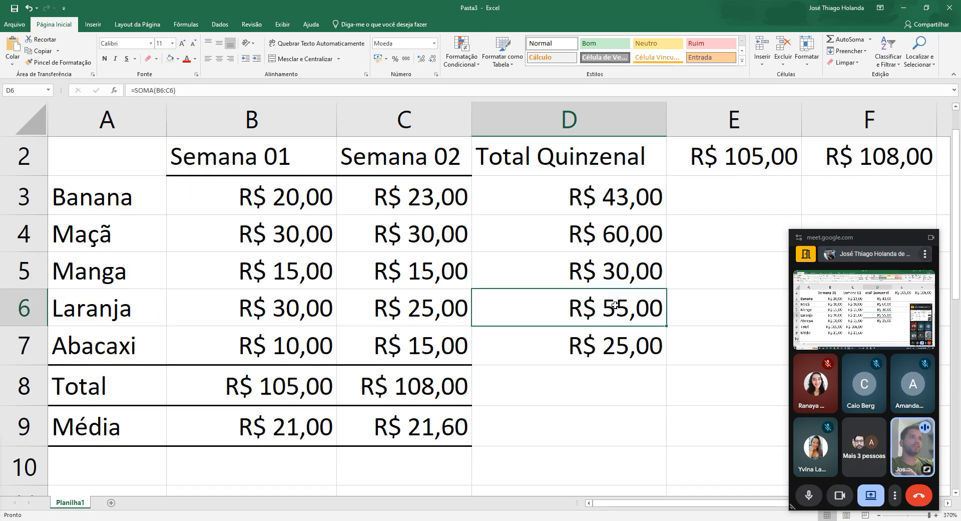
pyautogui.click(287, 311)
pyautogui.click(396, 312)
pyautogui.click(609, 354)
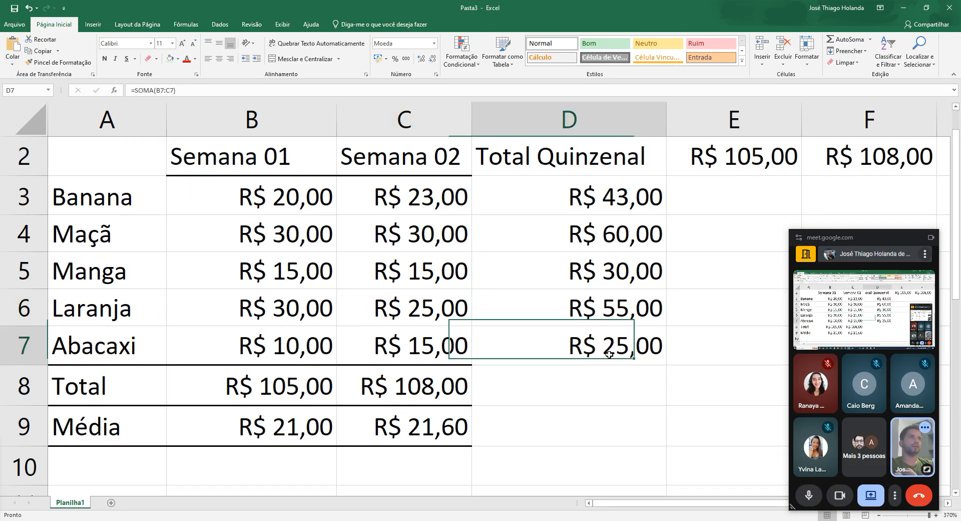
pyautogui.click(277, 345)
pyautogui.click(417, 344)
# Copy the formula =SOMA(B6:C6) from D6 and paste it in Notepad on a new line below =SOMA(B5:C5)
pyautogui.click(602, 302)
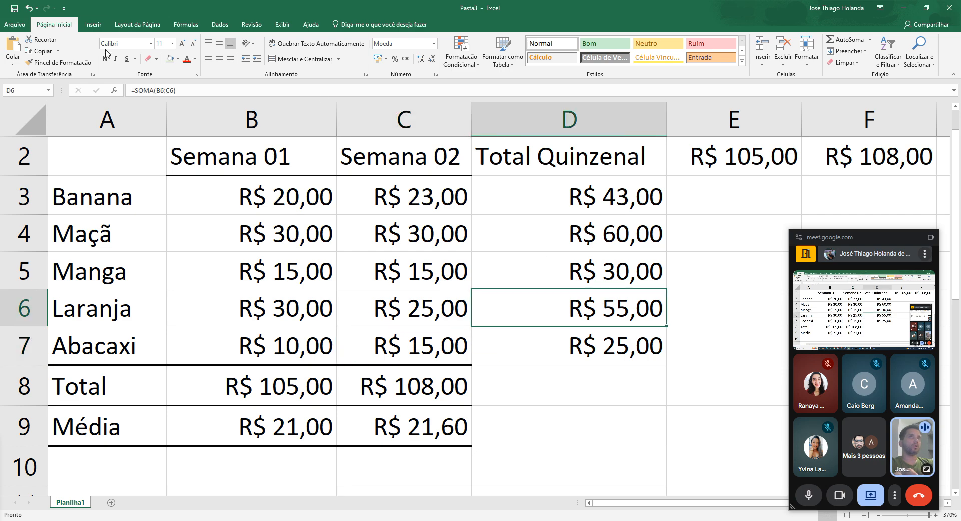
pyautogui.moveTo(186, 91); pyautogui.dragTo(131, 90)
pyautogui.hotkey('ctrl', 'c')
pyautogui.press('Return')
pyautogui.hotkey('alt', 'Tab')
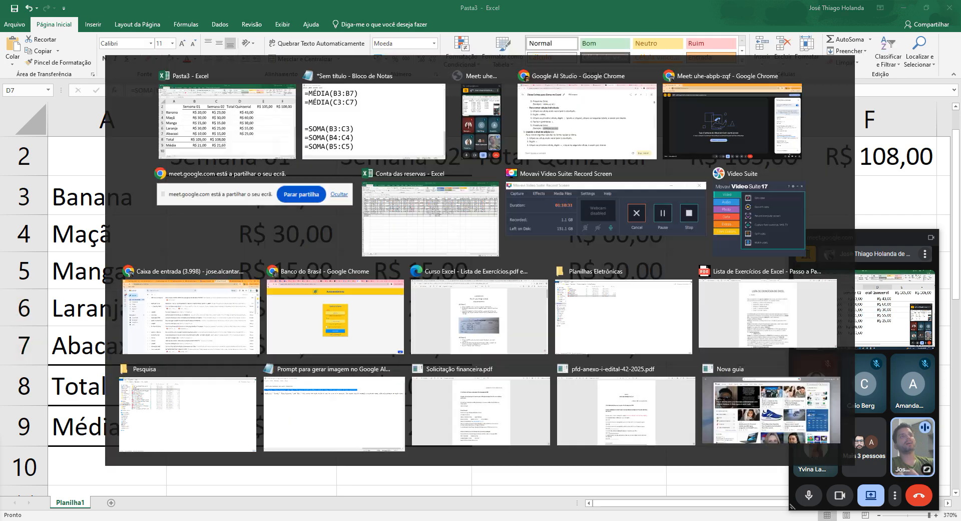
pyautogui.press('Return')
pyautogui.hotkey('ctrl', 'v')
# Copy the formula =SOMA(B7:C7) from D7 in Excel and paste it in Notepad on a new line below =SOMA(B6:C6)
pyautogui.hotkey('alt', 'Tab')
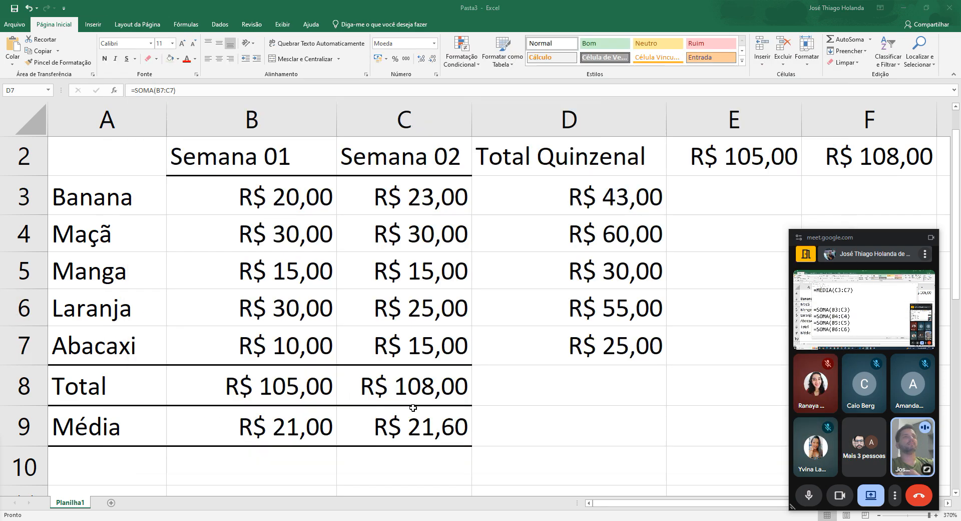
pyautogui.hotkey('alt', 'Tab')
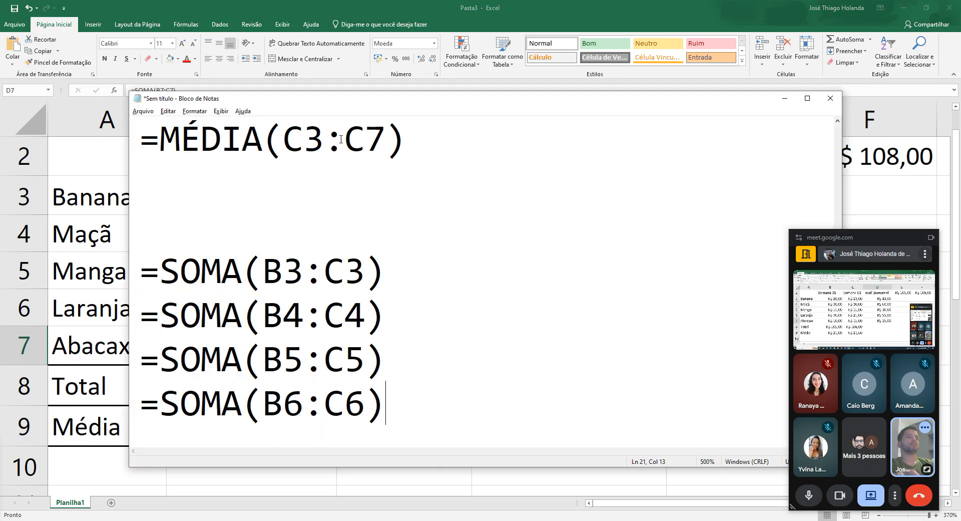
pyautogui.hotkey('alt', 'Tab')
pyautogui.moveTo(195, 93); pyautogui.dragTo(3, 86)
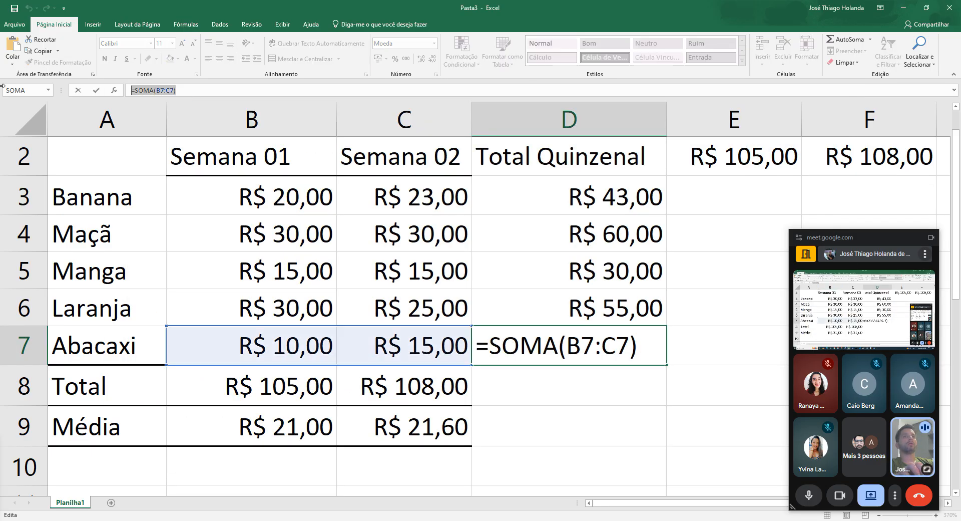
pyautogui.hotkey('ctrl', 'c')
pyautogui.press('Return')
pyautogui.hotkey('alt', 'Tab')
pyautogui.press('Return')
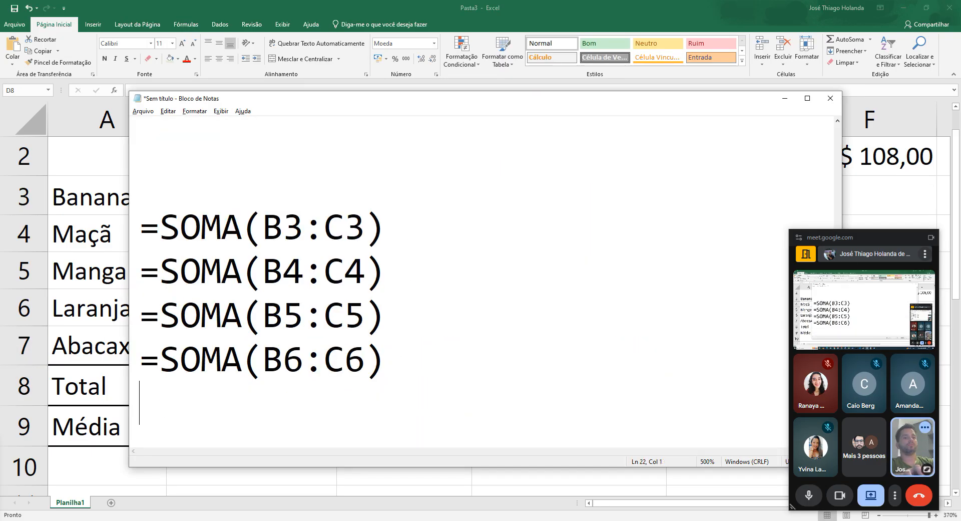
pyautogui.hotkey('ctrl', 'v')
# Switch back to Excel and copy the Semana 01 total formula from B8 into D8 under Total Quinzenal
pyautogui.hotkey('alt', 'Tab')
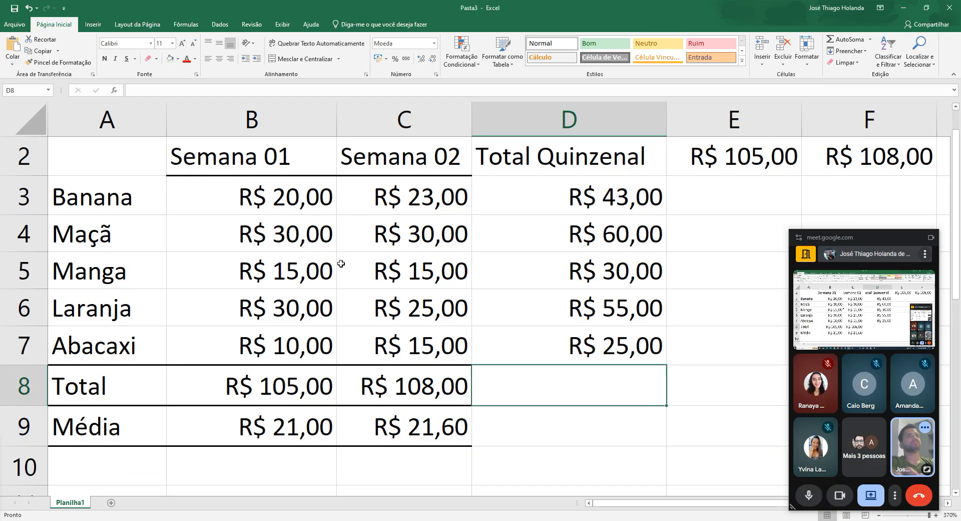
pyautogui.click(554, 438)
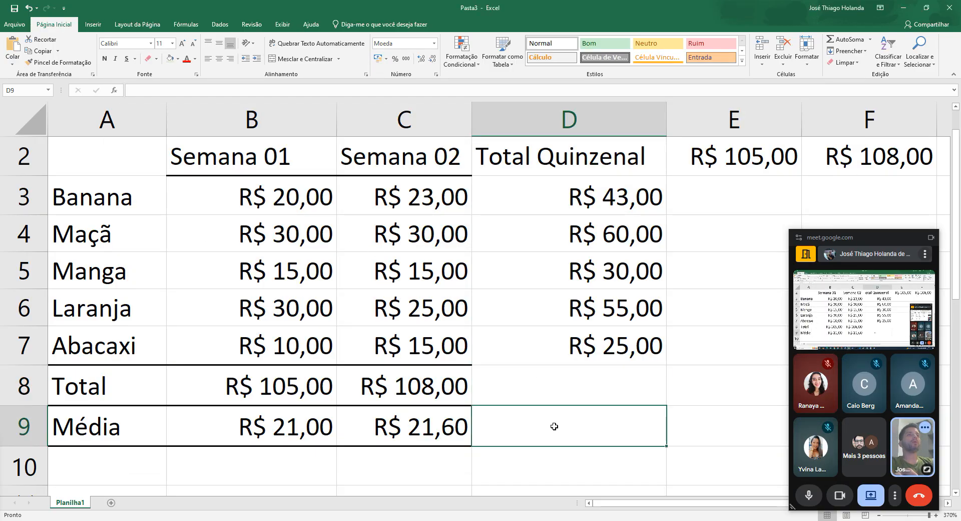
pyautogui.click(302, 397)
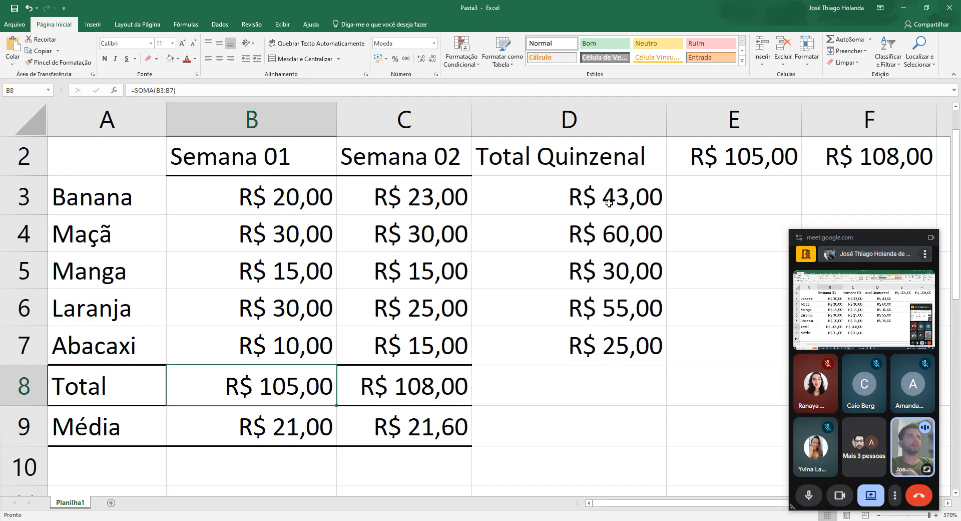
pyautogui.click(405, 383)
pyautogui.click(267, 389)
pyautogui.hotkey('ctrl', 'c')
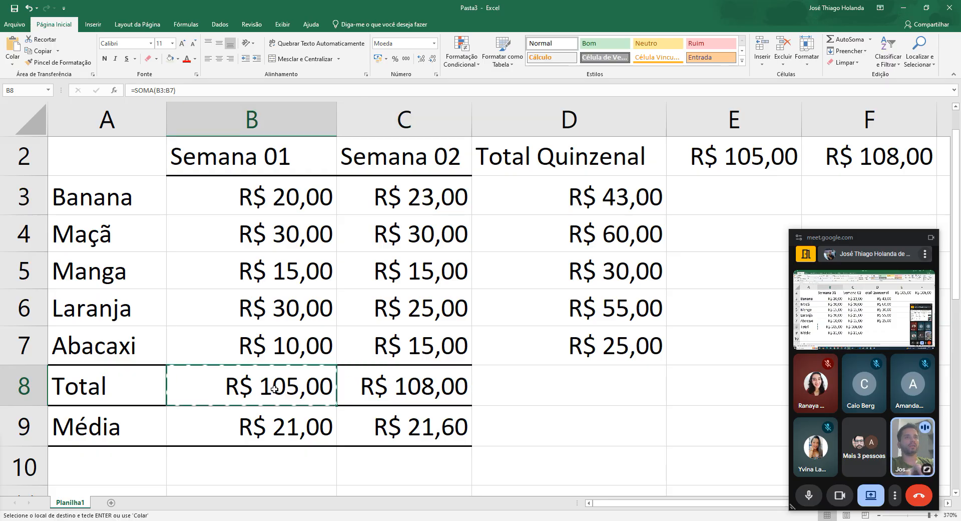
pyautogui.click(567, 393)
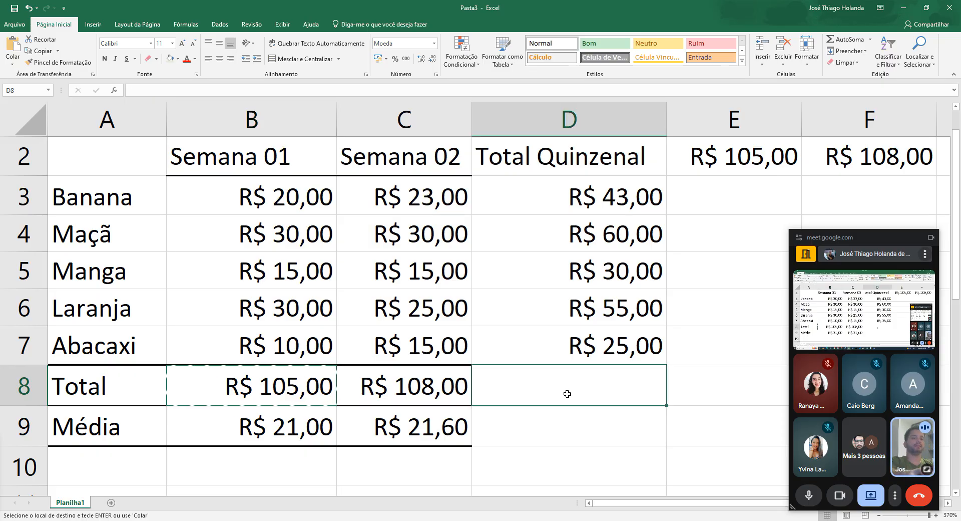
pyautogui.hotkey('ctrl', 'v')
pyautogui.press('Escape')
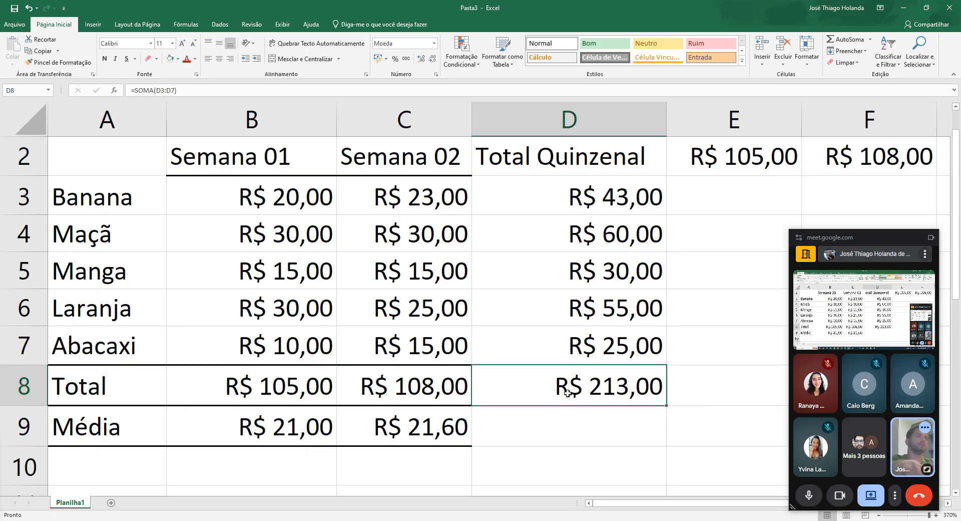
# Check the total formulas in B8, C8 and D8 against the ranges they sum, B3:B7 and D3:D7
pyautogui.click(301, 390)
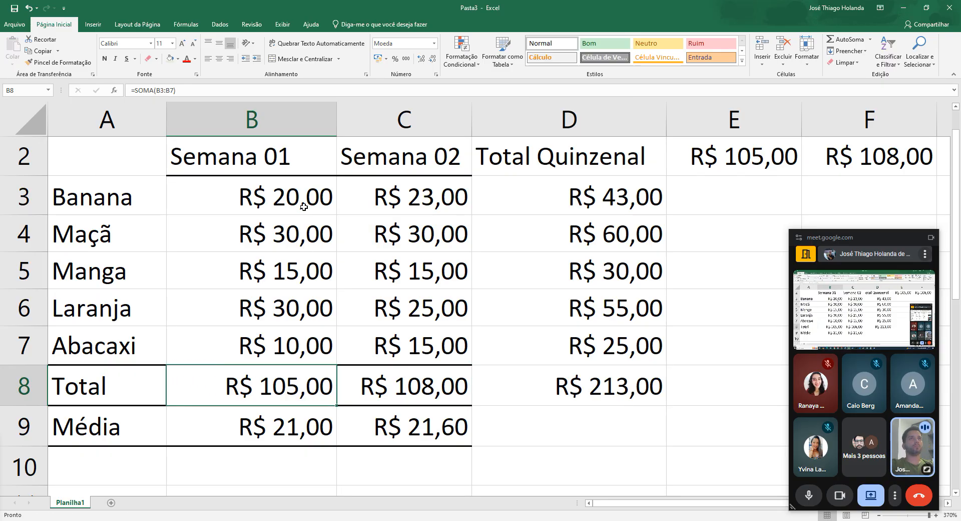
pyautogui.moveTo(304, 207); pyautogui.dragTo(303, 341)
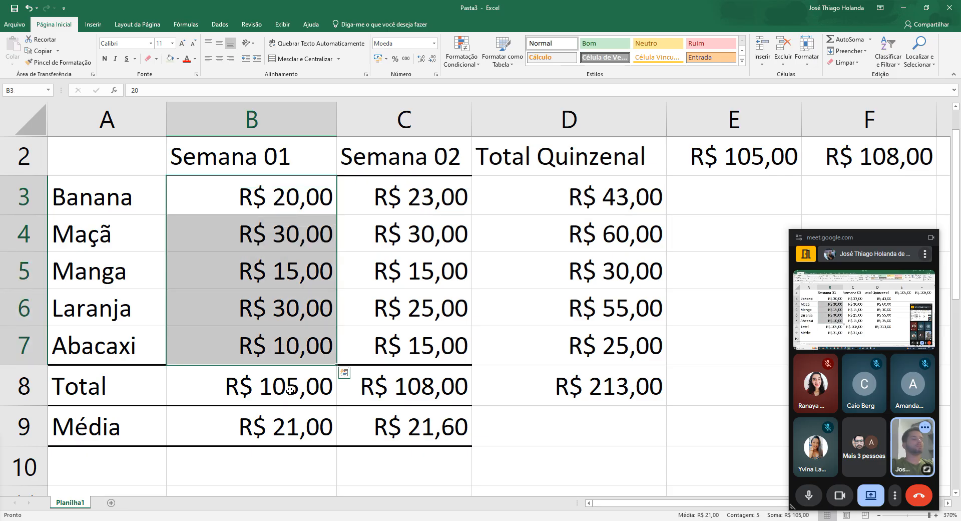
pyautogui.click(289, 391)
pyautogui.click(400, 390)
pyautogui.click(614, 390)
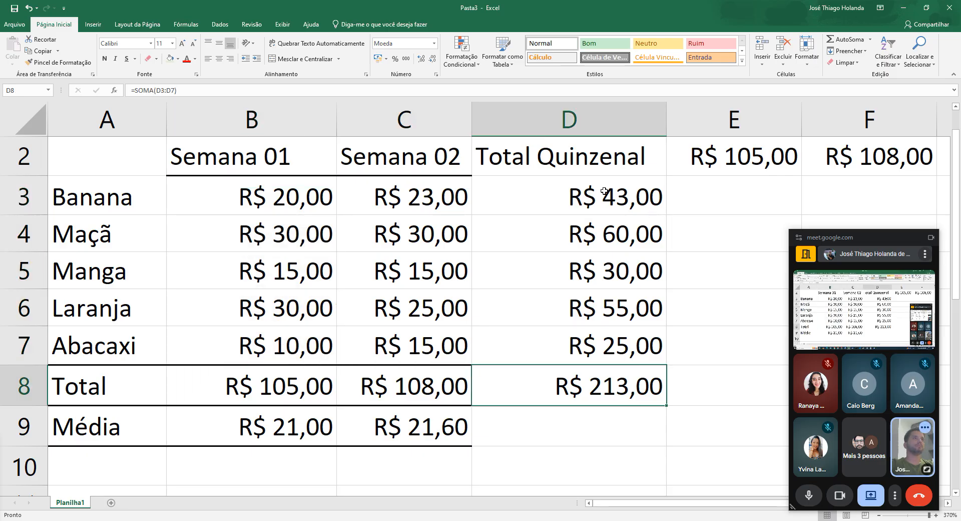
pyautogui.moveTo(604, 191); pyautogui.dragTo(616, 340)
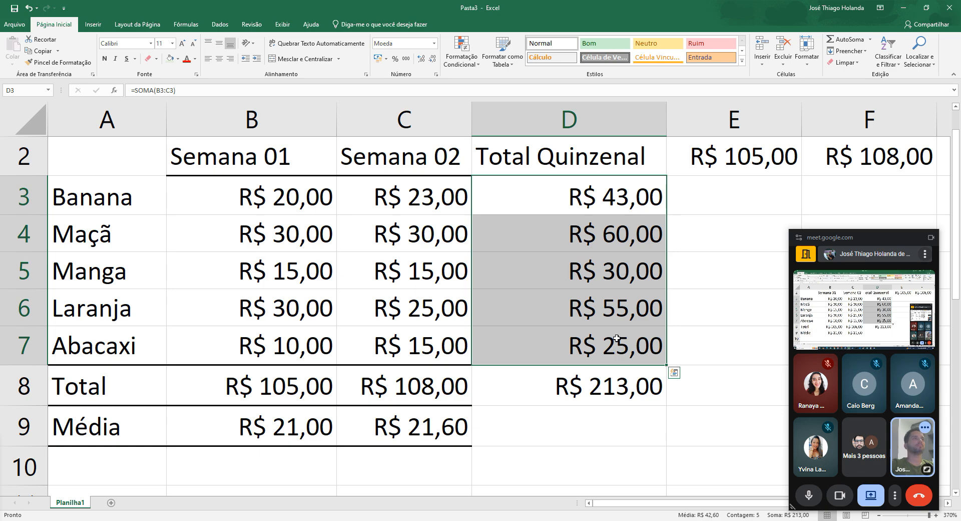
pyautogui.click(610, 398)
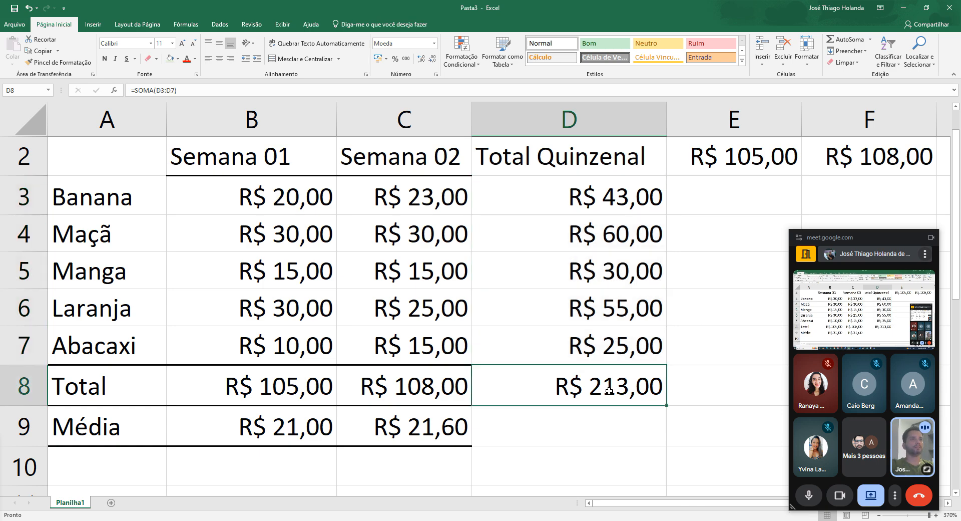
# Copy the MÉDIA formula from B9 into D9 and check the range D3:D7 that it averages
pyautogui.click(273, 426)
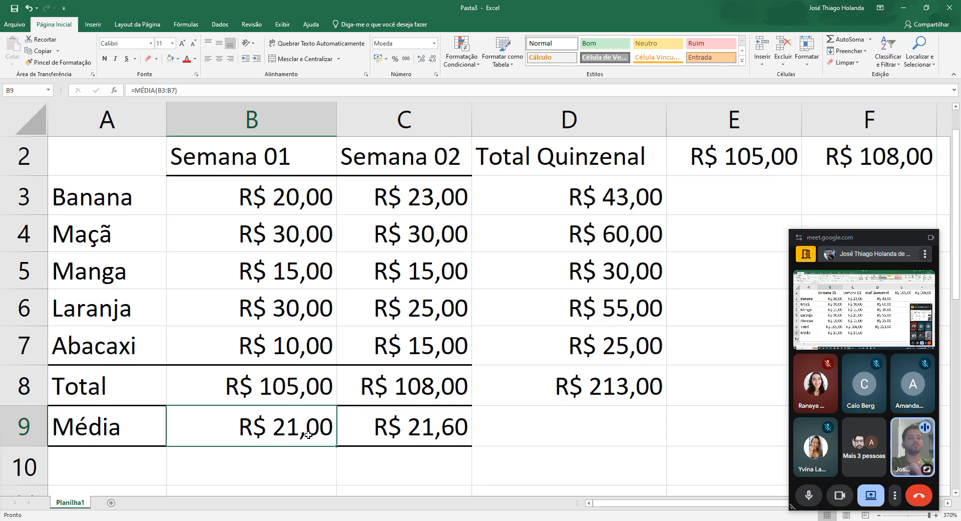
pyautogui.hotkey('ctrl', 'c')
pyautogui.click(581, 434)
pyautogui.hotkey('ctrl', 'v')
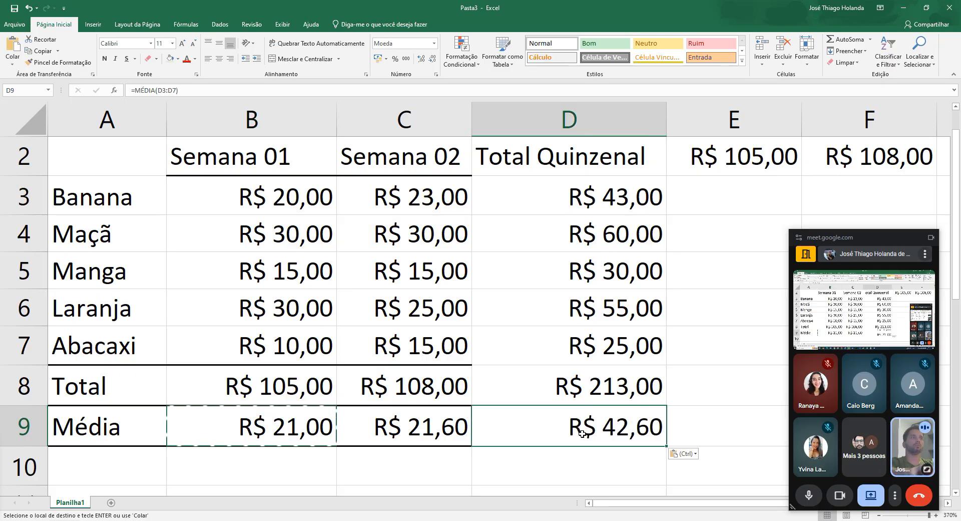
pyautogui.click(693, 407)
pyautogui.press('Escape')
pyautogui.click(608, 197)
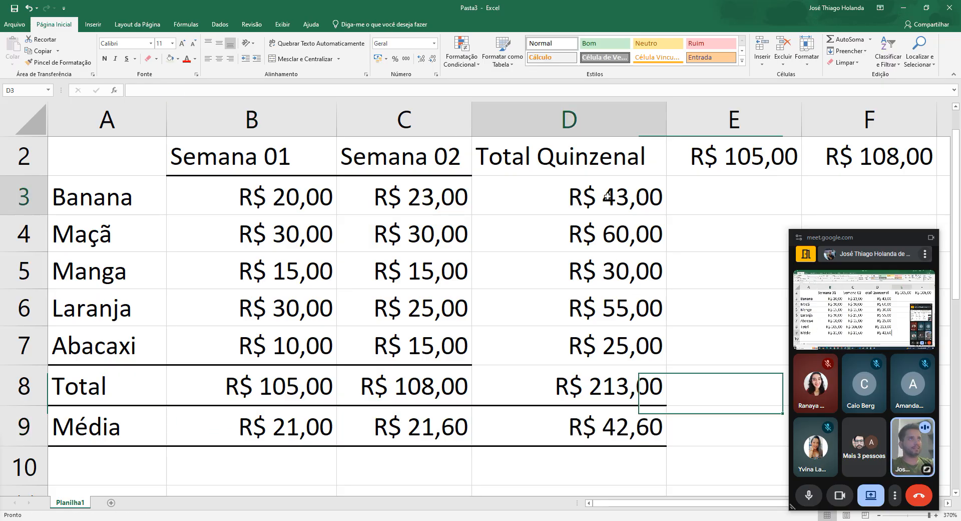
pyautogui.moveTo(608, 197); pyautogui.dragTo(610, 334)
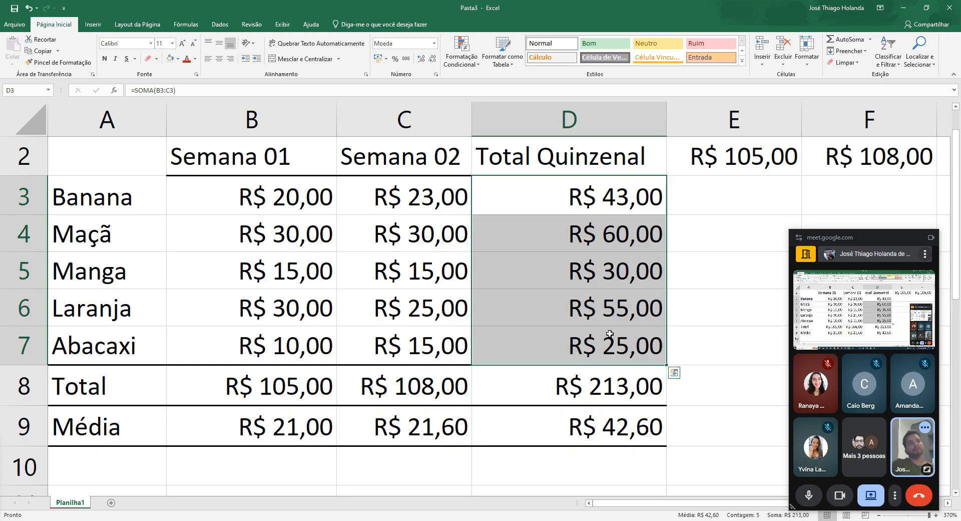
# Check the MÉDIA and SOMA formulas in the Média and Total rows across columns B, C and D
pyautogui.click(303, 436)
pyautogui.click(433, 435)
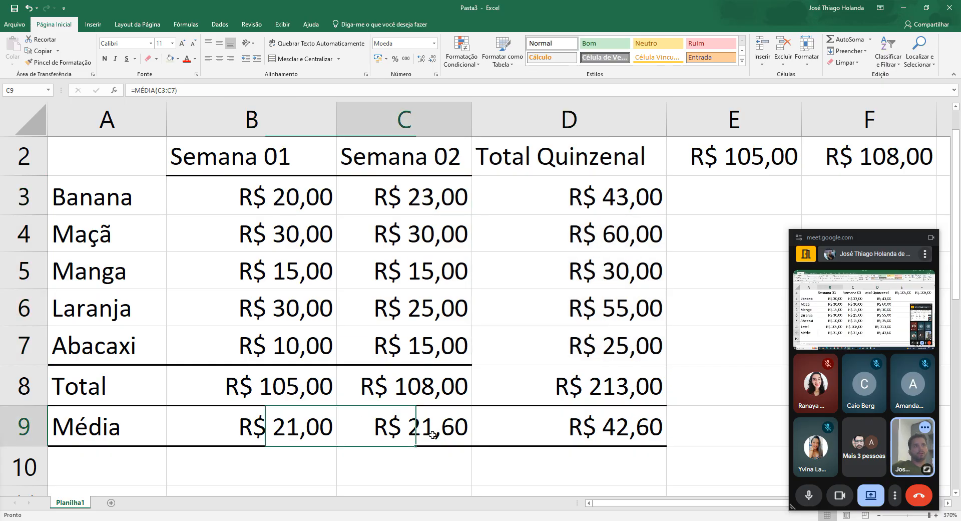
pyautogui.click(294, 393)
pyautogui.click(382, 395)
pyautogui.click(559, 381)
pyautogui.click(579, 427)
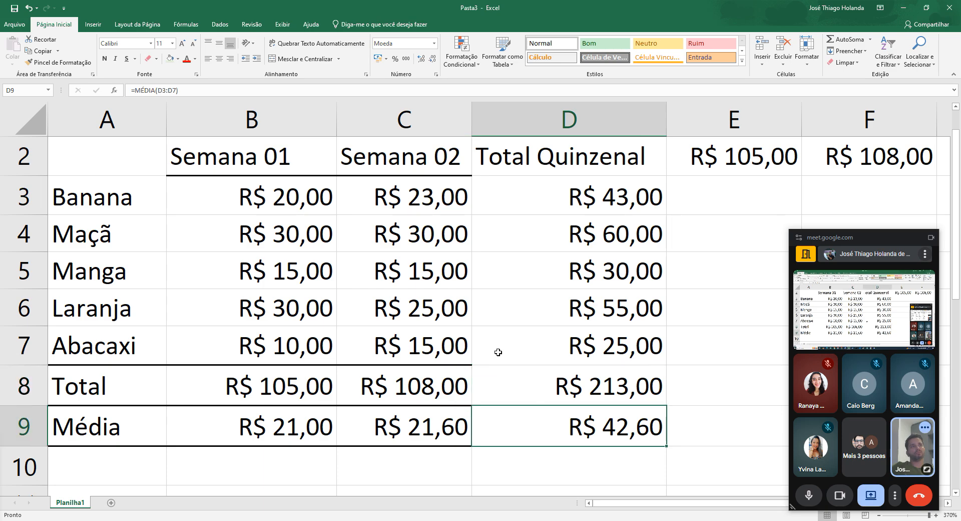
# Draw solid borders below D7 and below the Total Quinzenal header in D2 to complete the table's horizontal lines
pyautogui.click(496, 350)
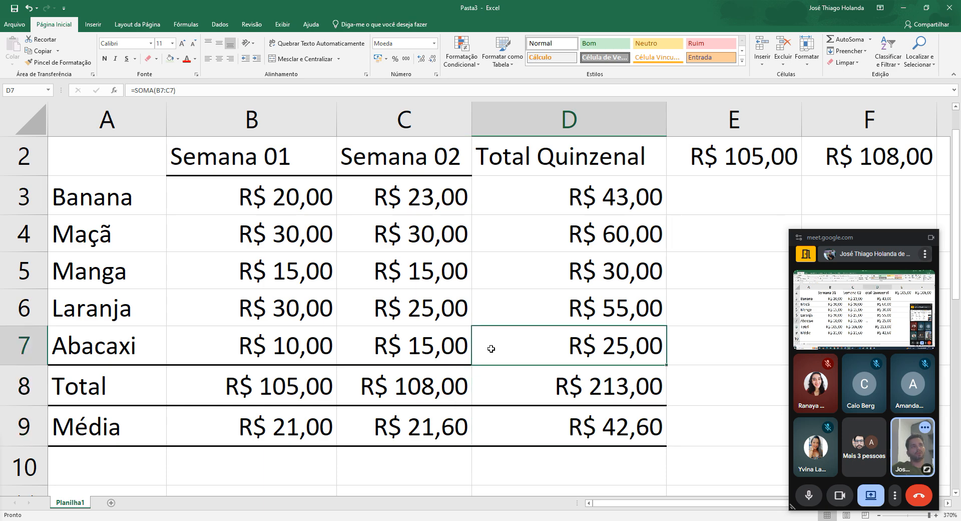
pyautogui.click(178, 59)
pyautogui.click(159, 60)
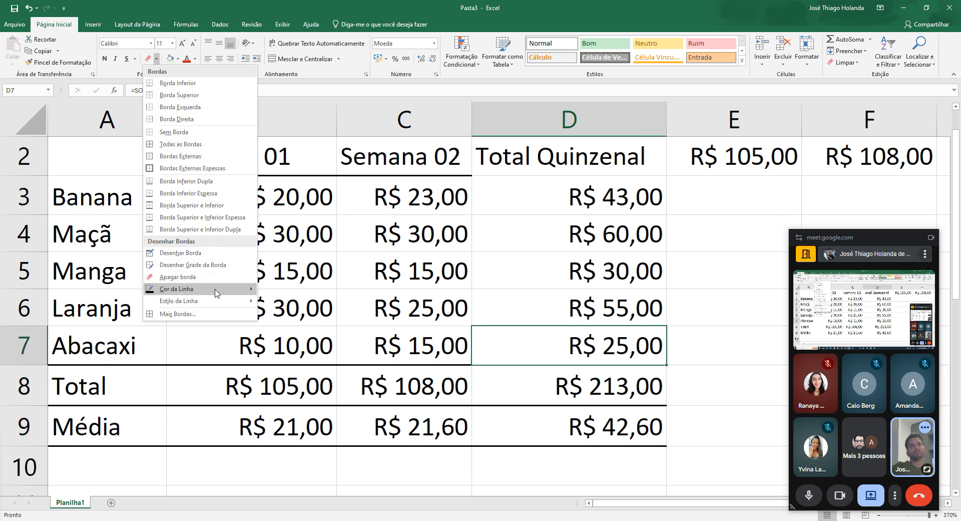
pyautogui.moveTo(225, 301)
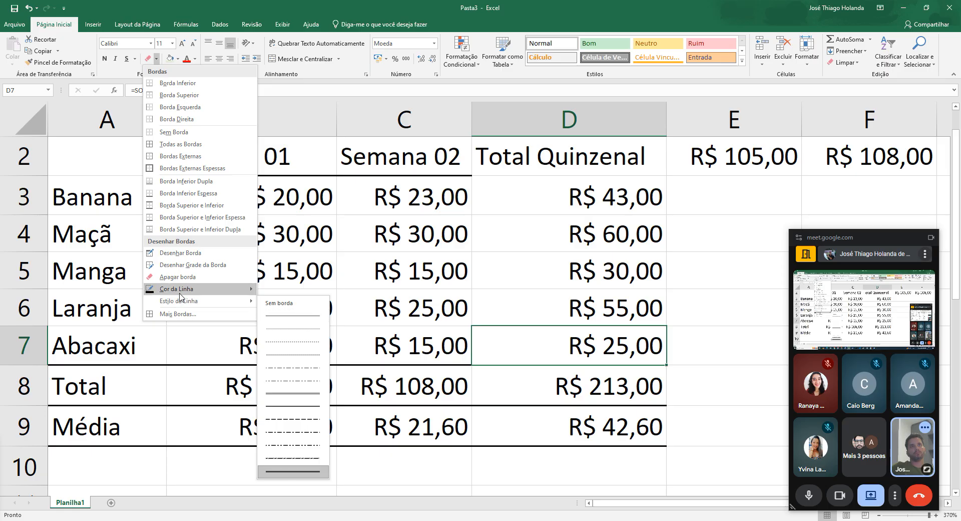
pyautogui.click(307, 464)
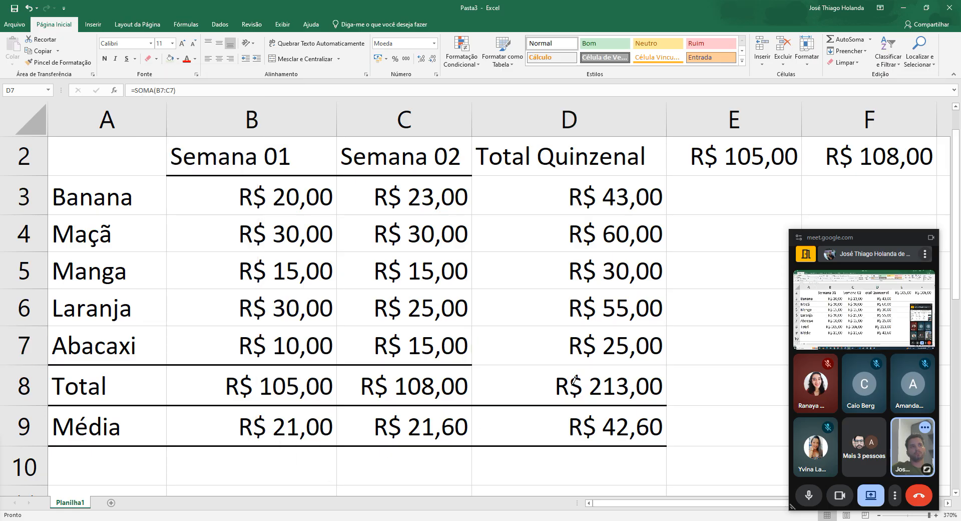
pyautogui.click(565, 361)
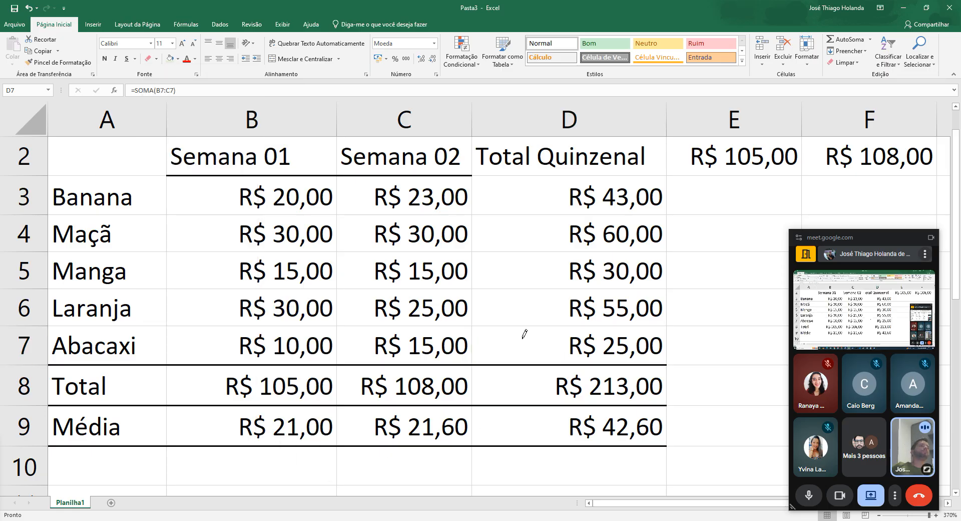
pyautogui.click(541, 175)
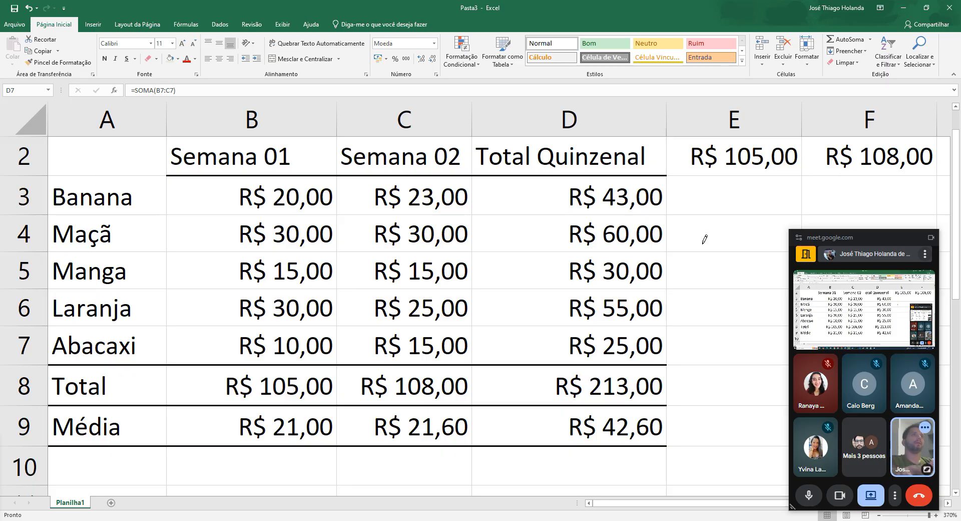
pyautogui.press('Escape')
pyautogui.click(659, 428)
pyautogui.click(742, 359)
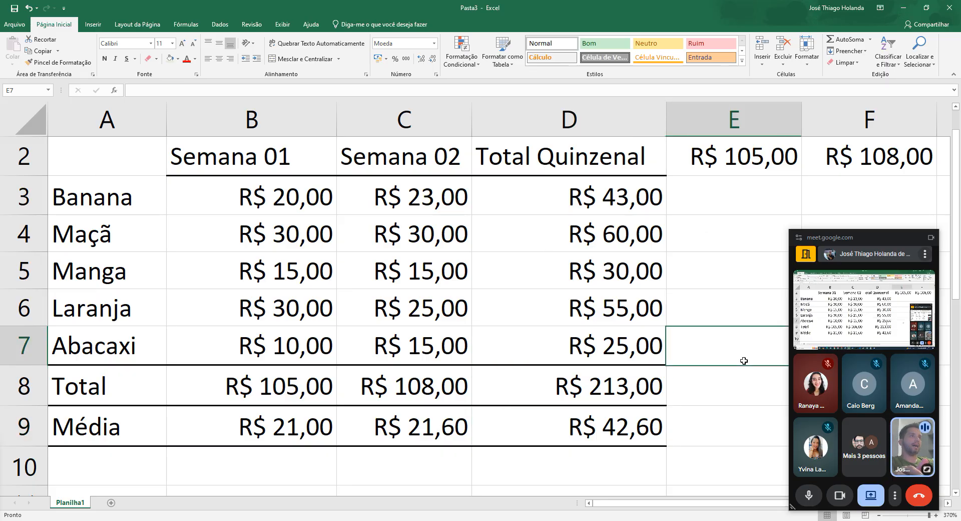
# Review the weekly fruit values and the formulas in D7, D3, D9 and B8
pyautogui.click(645, 343)
pyautogui.click(296, 187)
pyautogui.click(304, 229)
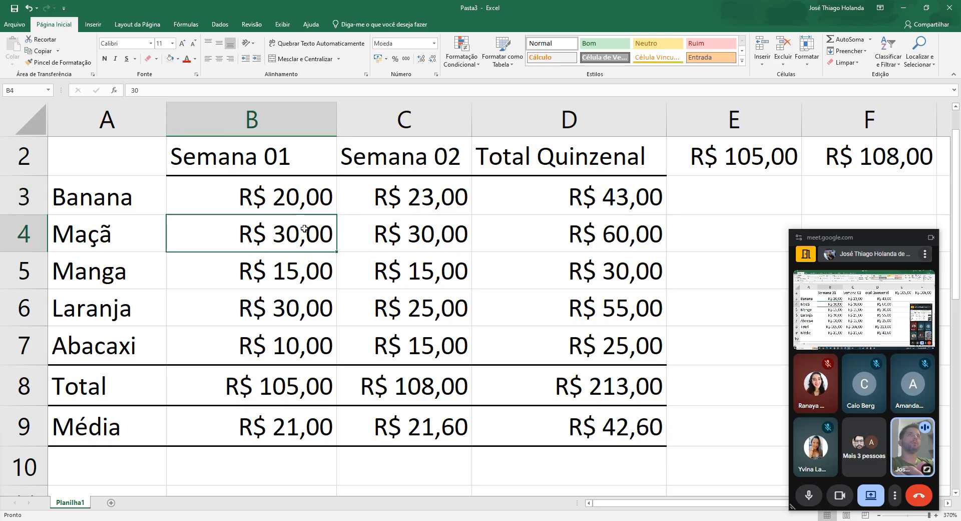
pyautogui.click(439, 197)
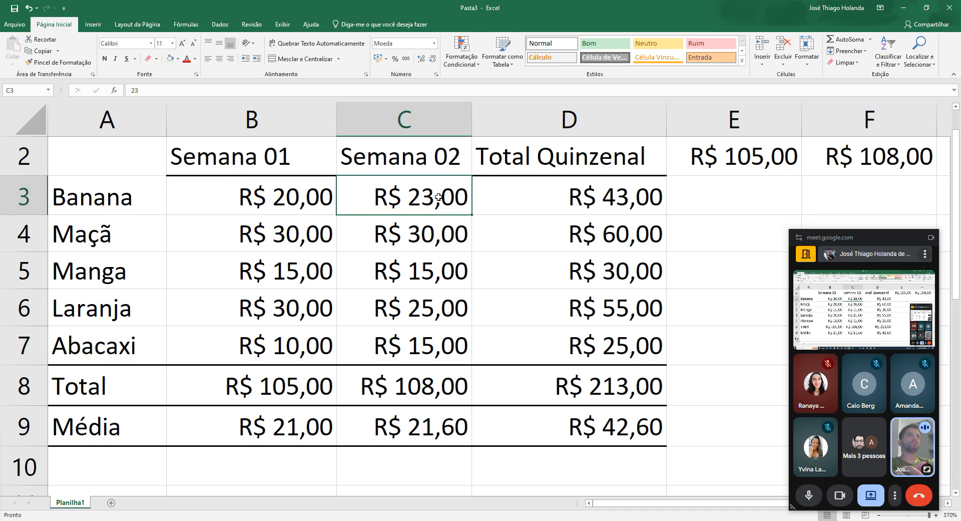
pyautogui.click(514, 200)
pyautogui.click(593, 425)
pyautogui.click(297, 344)
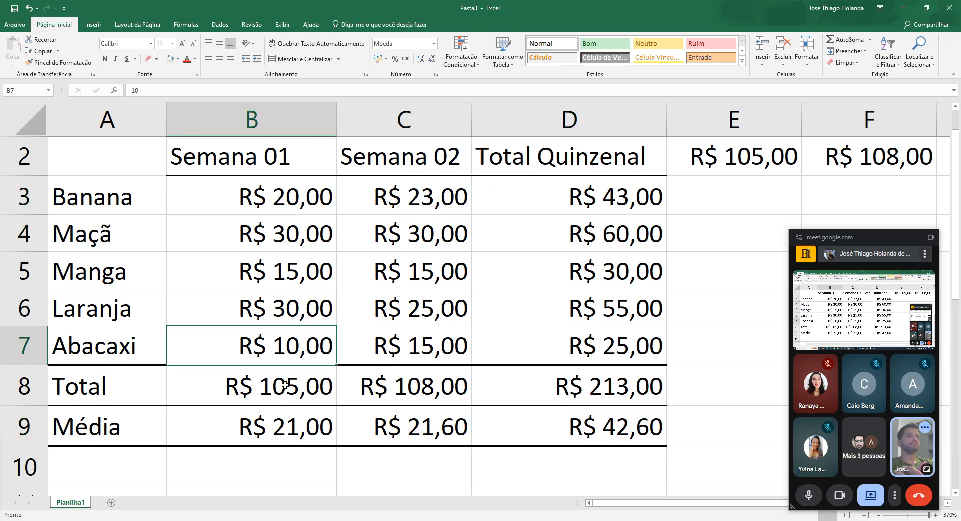
pyautogui.click(283, 375)
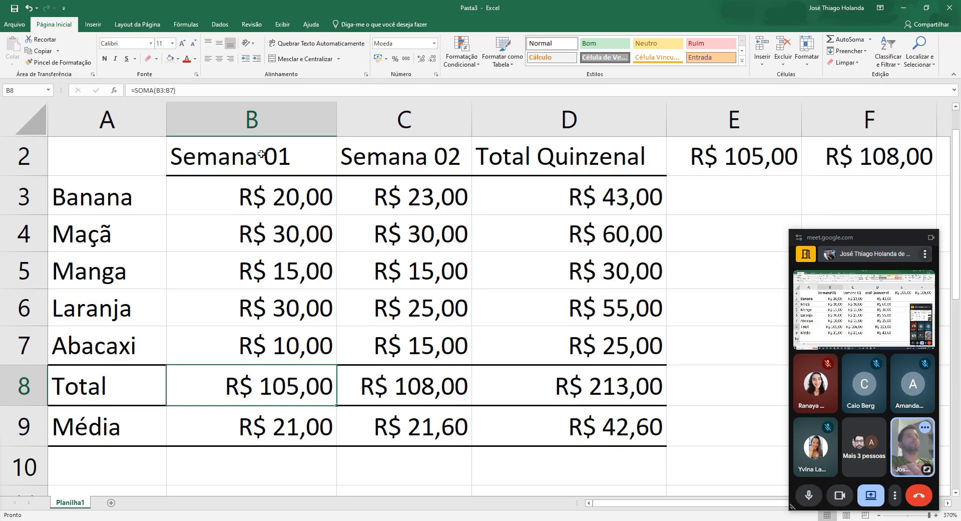
# Switch to Notepad and go through the ranges in the five SOMA formulas from B3:C3 to B7:C7
pyautogui.hotkey('alt', 'Tab')
pyautogui.moveTo(261, 226); pyautogui.dragTo(386, 227)
pyautogui.click(304, 227)
pyautogui.moveTo(262, 271); pyautogui.dragTo(386, 270)
pyautogui.click(365, 315)
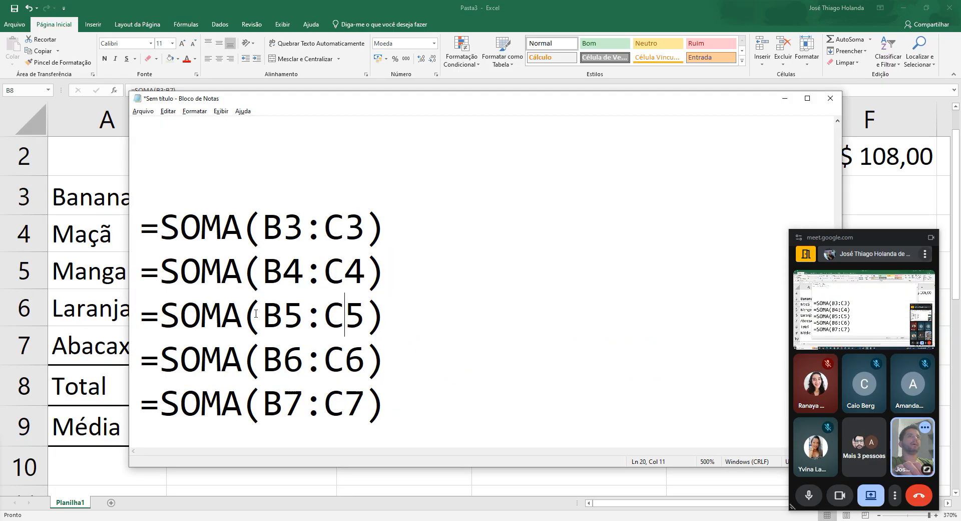
pyautogui.moveTo(262, 315); pyautogui.dragTo(386, 315)
pyautogui.moveTo(242, 359); pyautogui.dragTo(386, 360)
pyautogui.click(201, 405)
pyautogui.moveTo(239, 406); pyautogui.dragTo(386, 405)
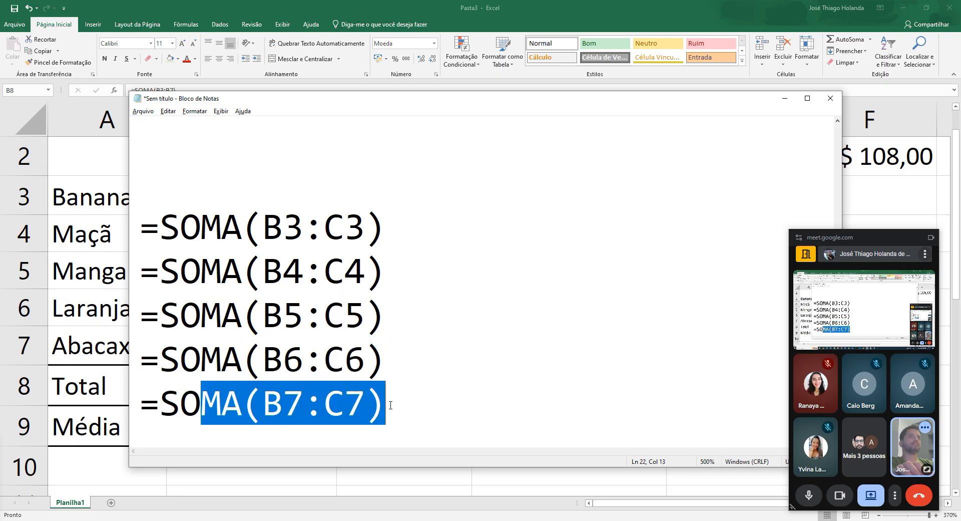
# Compare how the B and C row references change from one pasted SOMA line to another
pyautogui.click(383, 360)
pyautogui.click(262, 227)
pyautogui.click(341, 227)
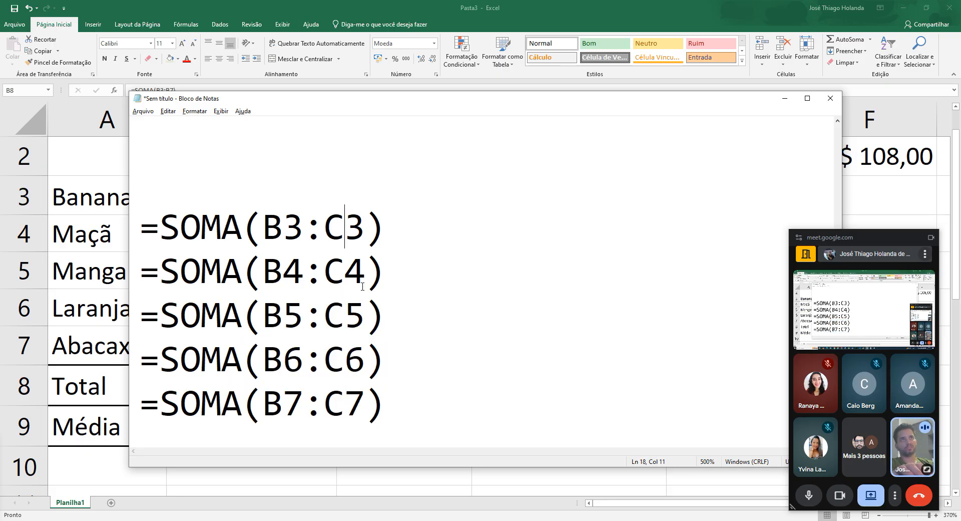
pyautogui.click(365, 270)
pyautogui.click(346, 360)
pyautogui.click(222, 315)
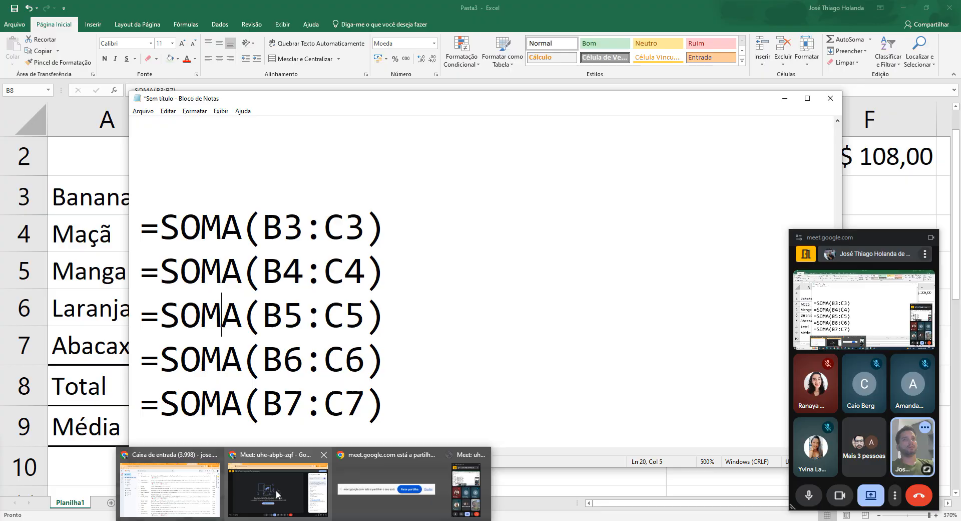
# Switch to Chrome, close the Excel course playlist and the second Excel Básico 01 tab, and show the remaining Excel Básico 01 video
pyautogui.click(275, 490)
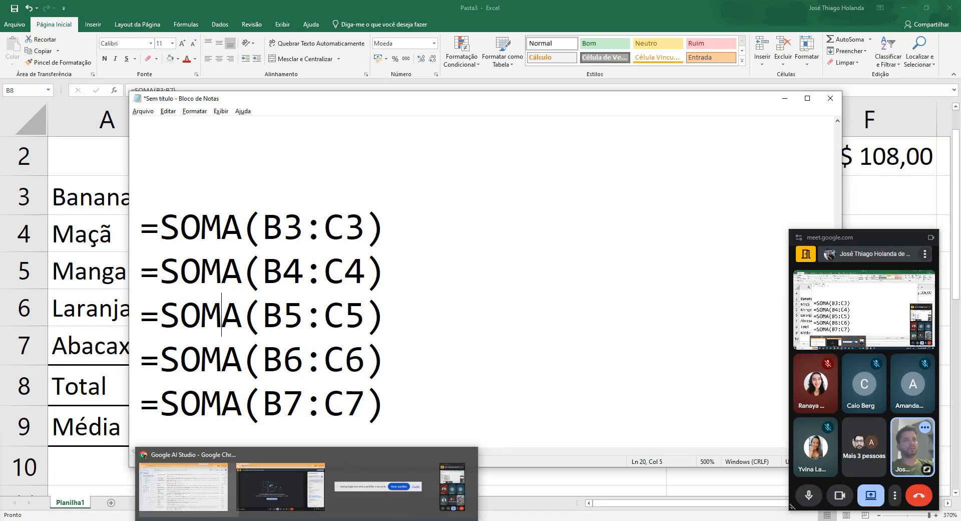
pyautogui.click(357, 520)
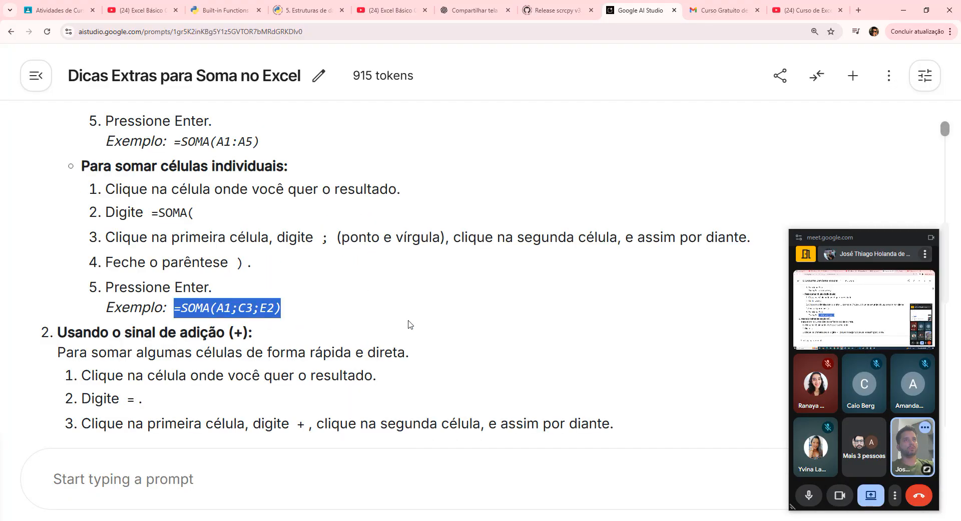
pyautogui.click(801, 10)
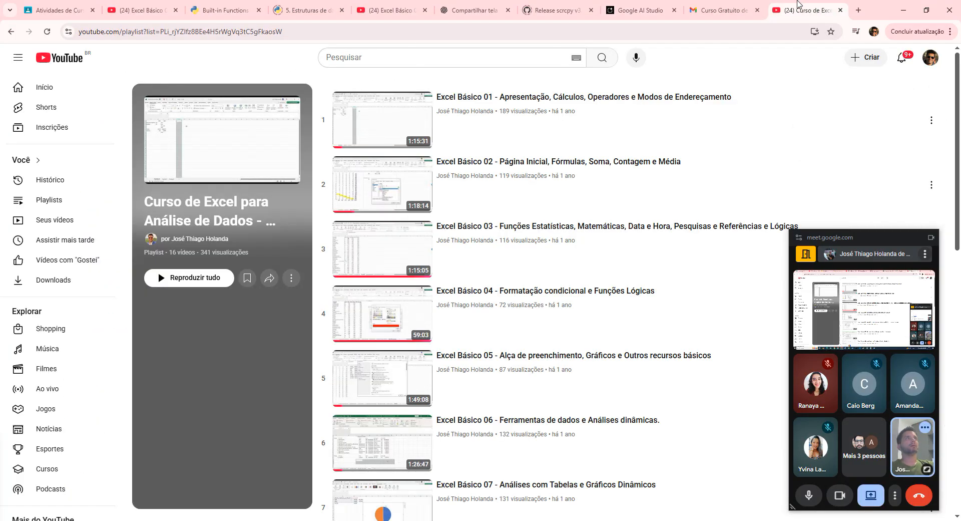
pyautogui.click(841, 10)
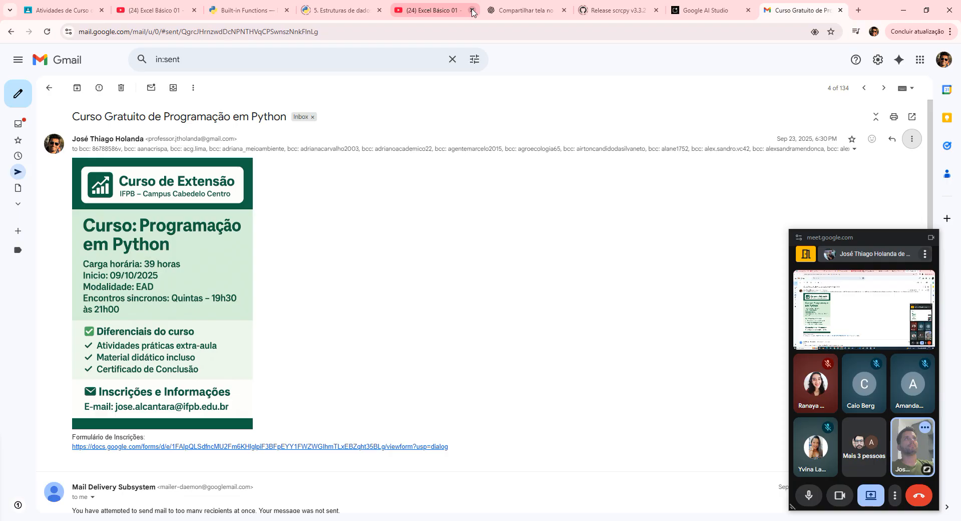
pyautogui.click(471, 10)
pyautogui.click(176, 9)
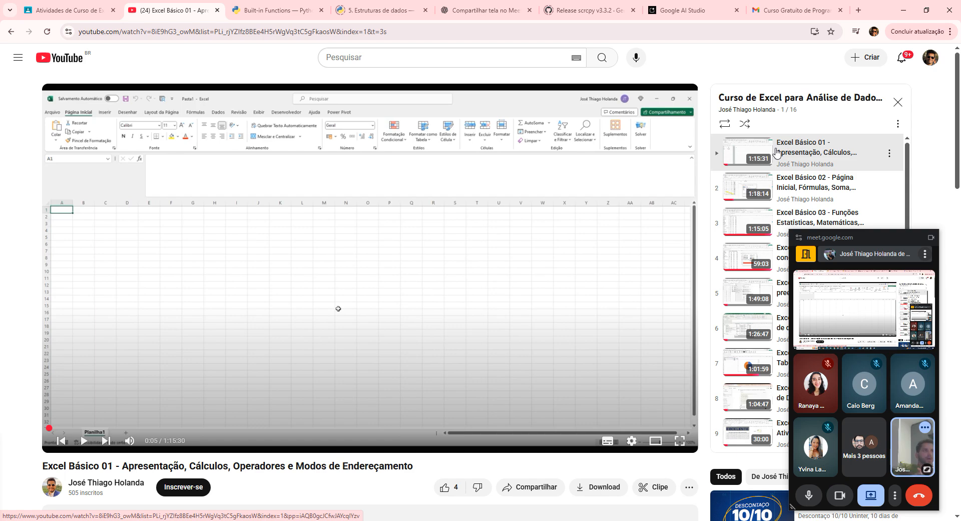
# Look through the course playlist next to the Excel Básico 01 video, down to the Atividade lessons
pyautogui.scroll(-3, 777, 151)
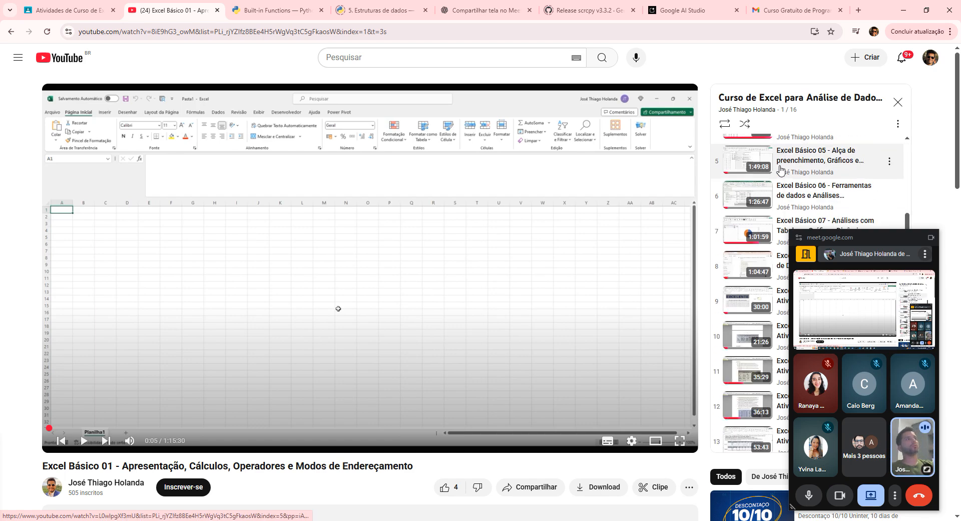
pyautogui.scroll(-2, 780, 170)
pyautogui.scroll(-1, 818, 185)
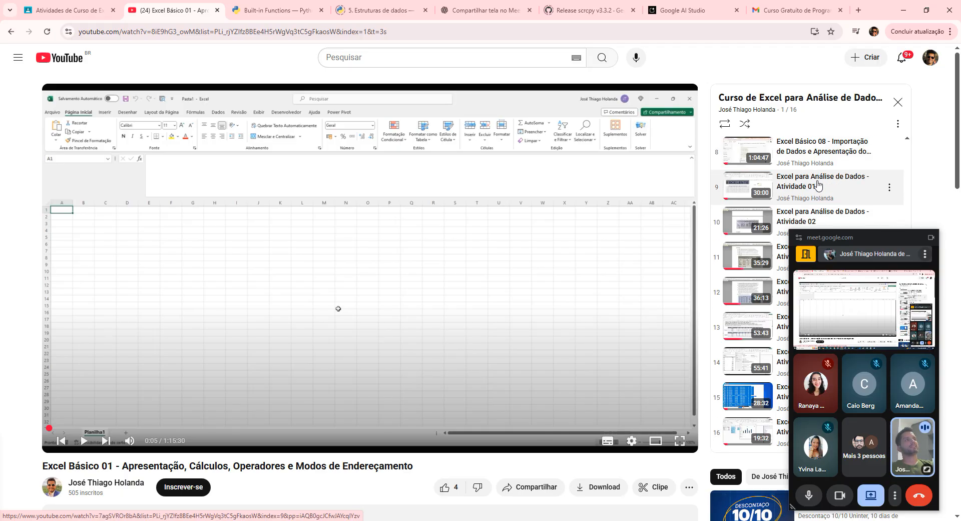
pyautogui.scroll(3, 779, 366)
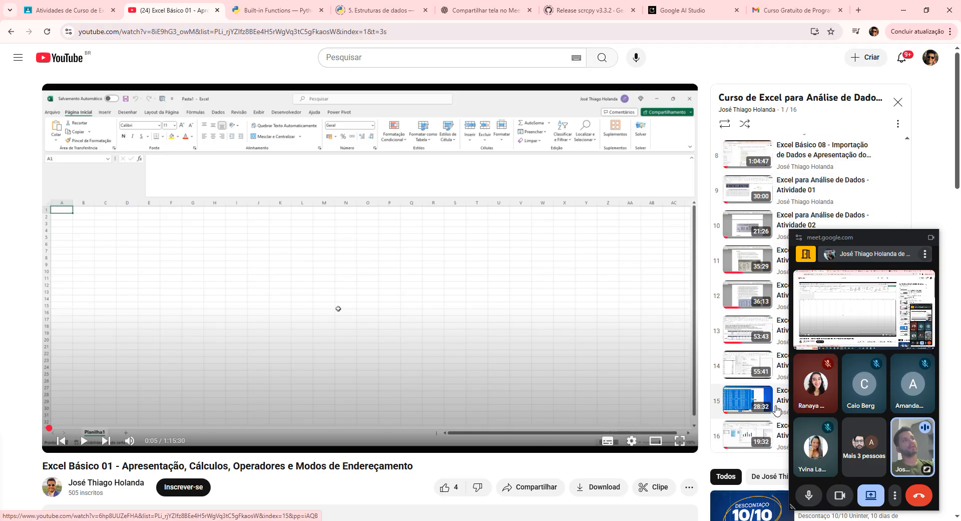
pyautogui.scroll(1, 779, 365)
pyautogui.scroll(-2, 779, 350)
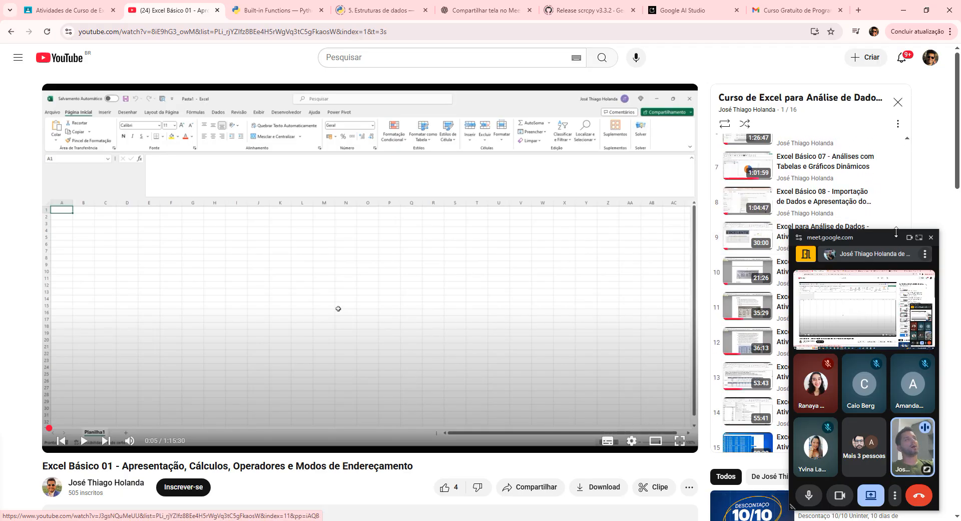
# Move the Meet window off the playlist, review the Excel Básico and Atividade lesson titles, and move the window back over the list
pyautogui.moveTo(872, 236); pyautogui.dragTo(477, 187)
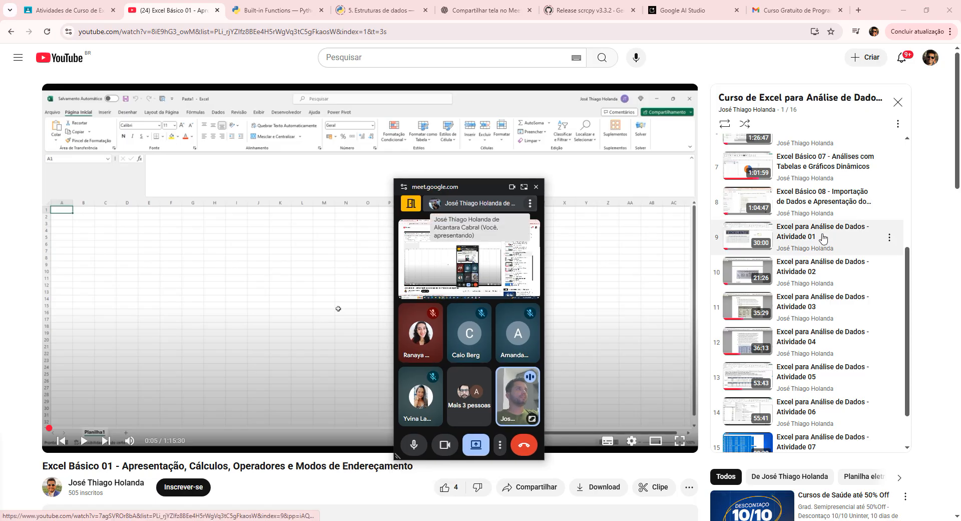
pyautogui.scroll(1, 812, 295)
pyautogui.scroll(3, 812, 295)
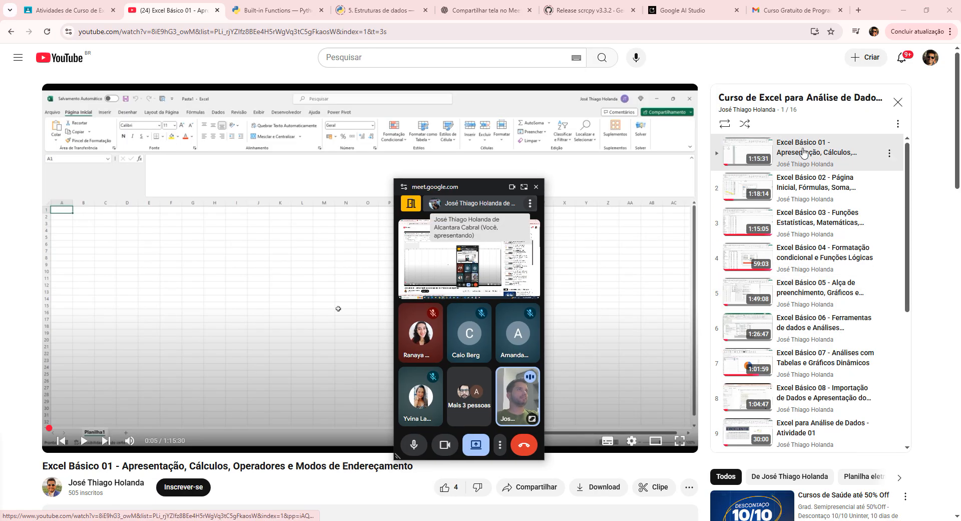
pyautogui.scroll(-1, 814, 339)
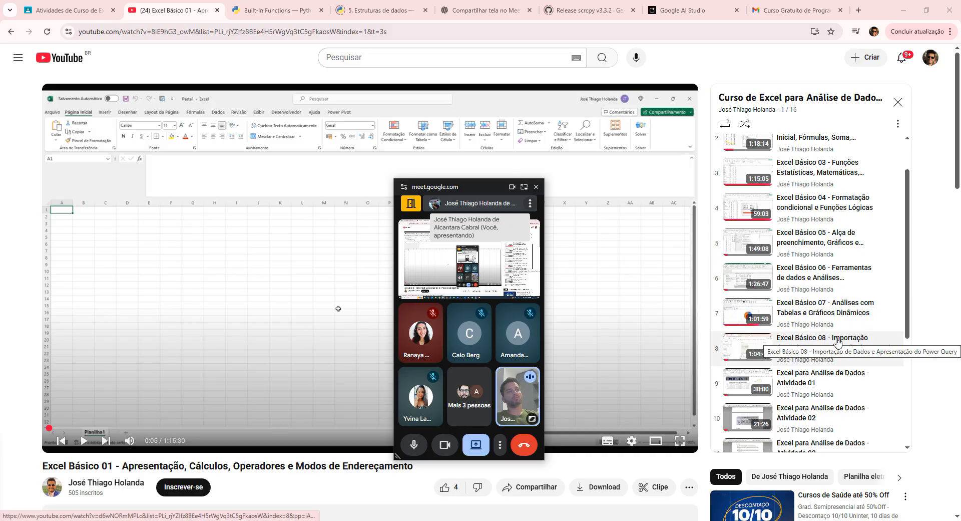
pyautogui.scroll(-3, 844, 333)
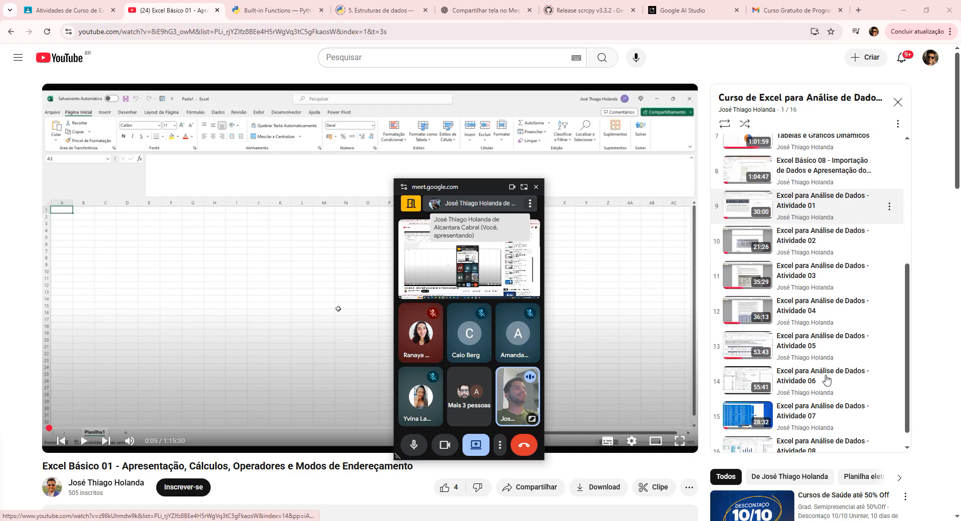
pyautogui.scroll(4, 844, 330)
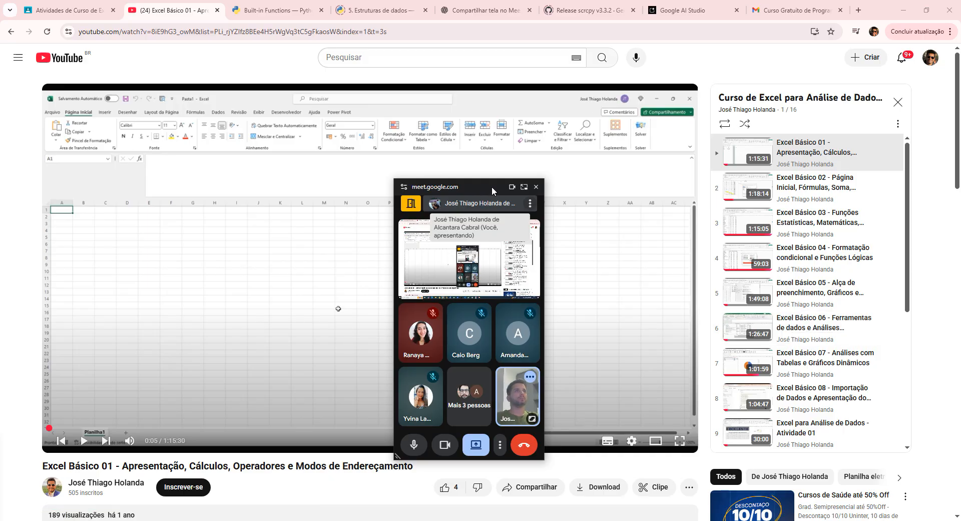
pyautogui.moveTo(491, 186); pyautogui.dragTo(858, 224)
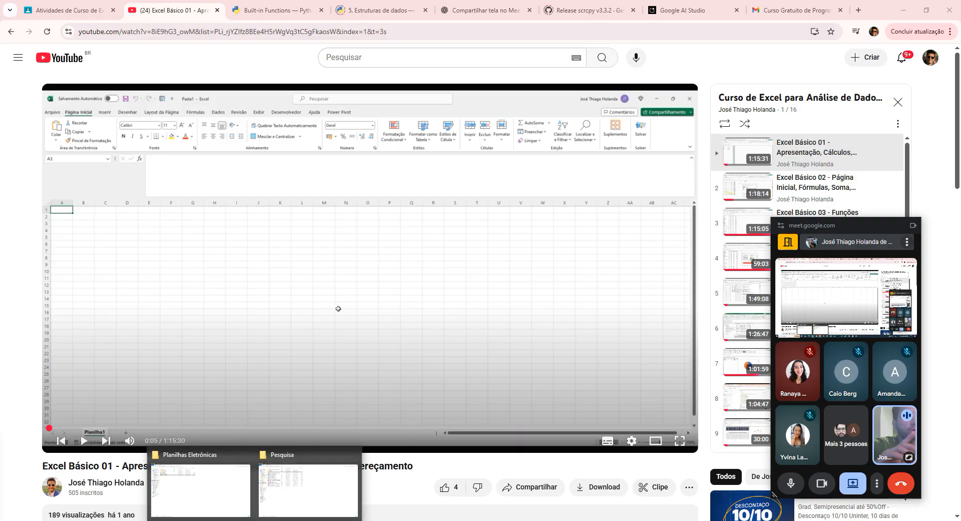
# Switch to File Explorer and open Notas das avaliações das hospedagens - Versão 5_2 from Planilhas de aulas > Flats > Avaliação das Hospedagens
pyautogui.click(230, 496)
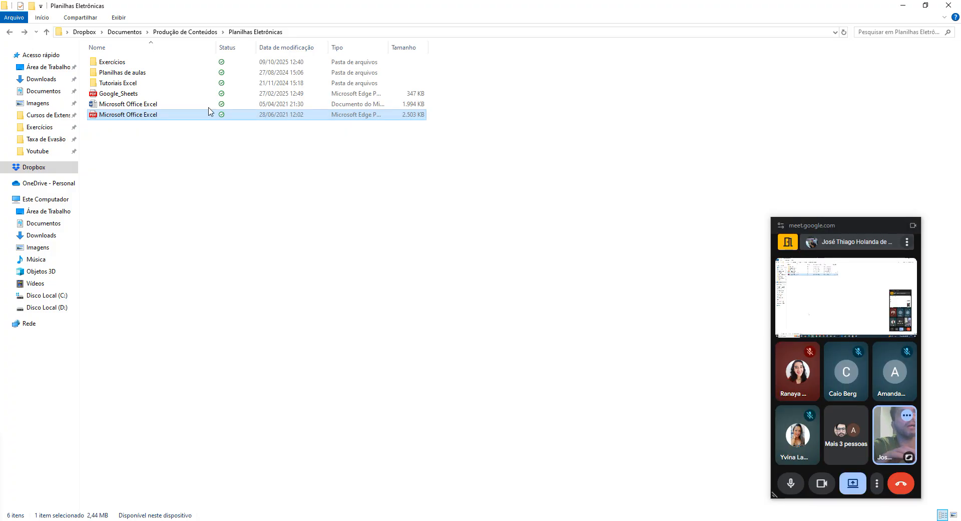
pyautogui.doubleClick(148, 73)
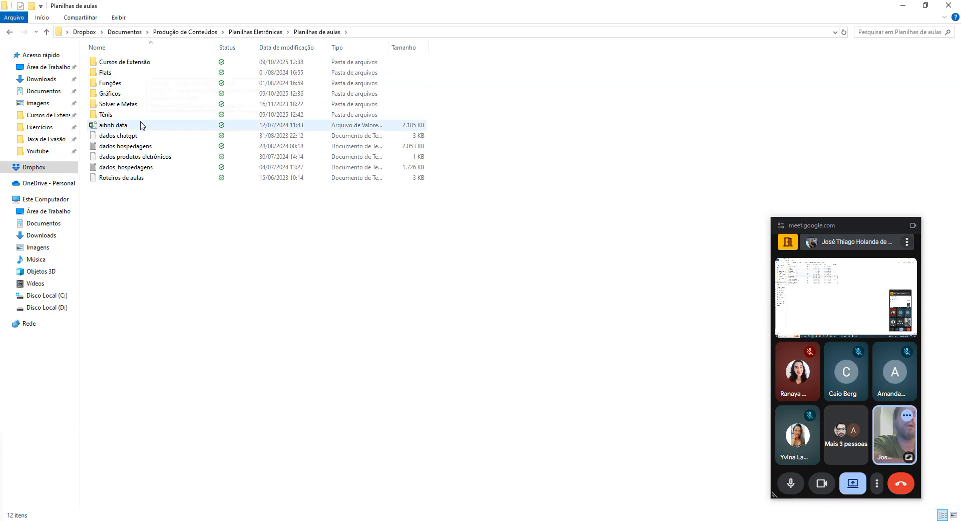
pyautogui.doubleClick(142, 73)
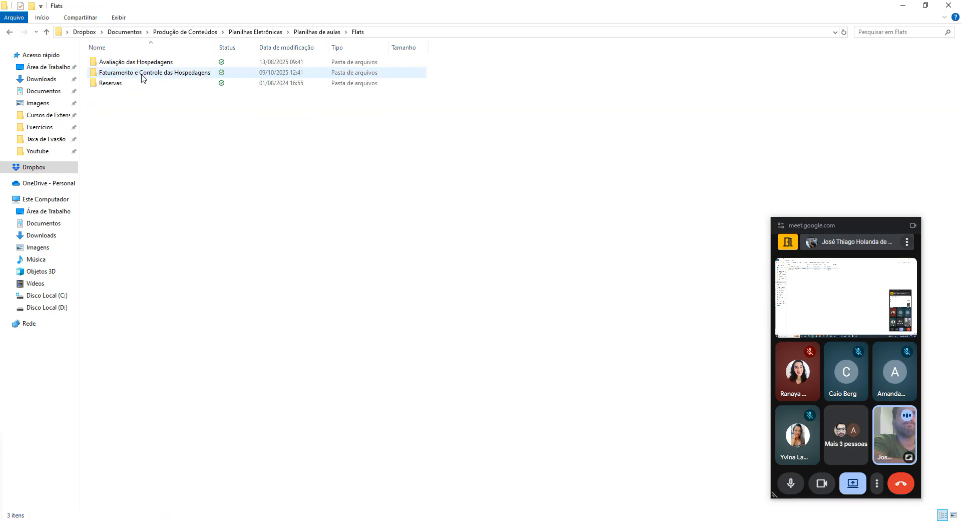
pyautogui.click(143, 63)
pyautogui.doubleClick(143, 63)
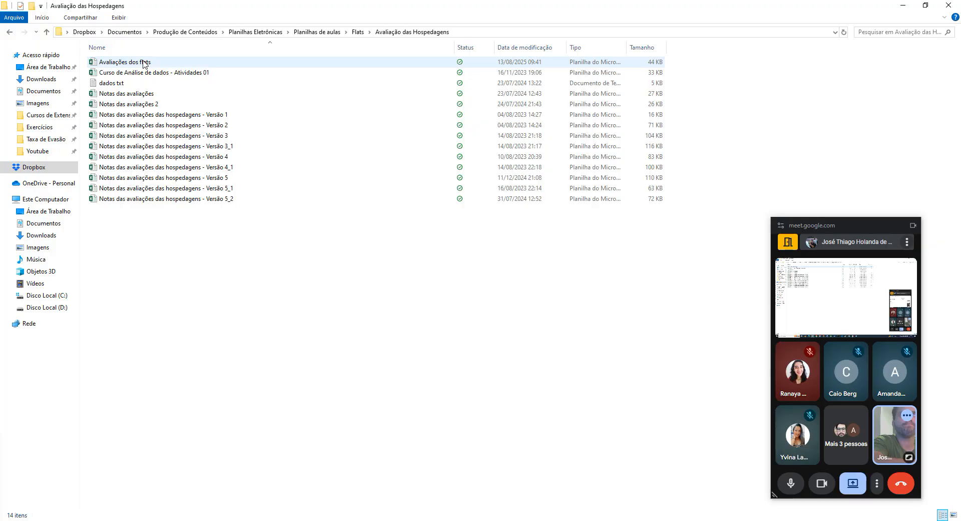
pyautogui.click(253, 198)
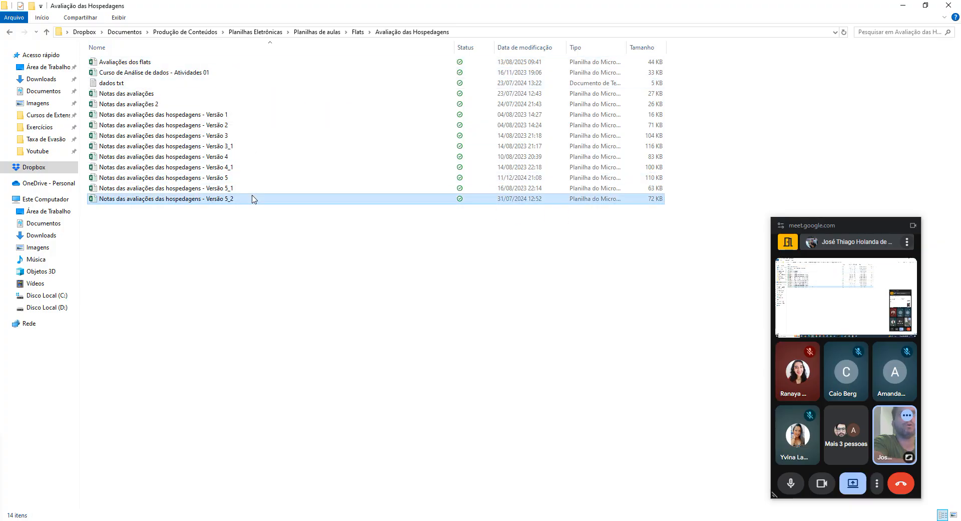
pyautogui.doubleClick(253, 198)
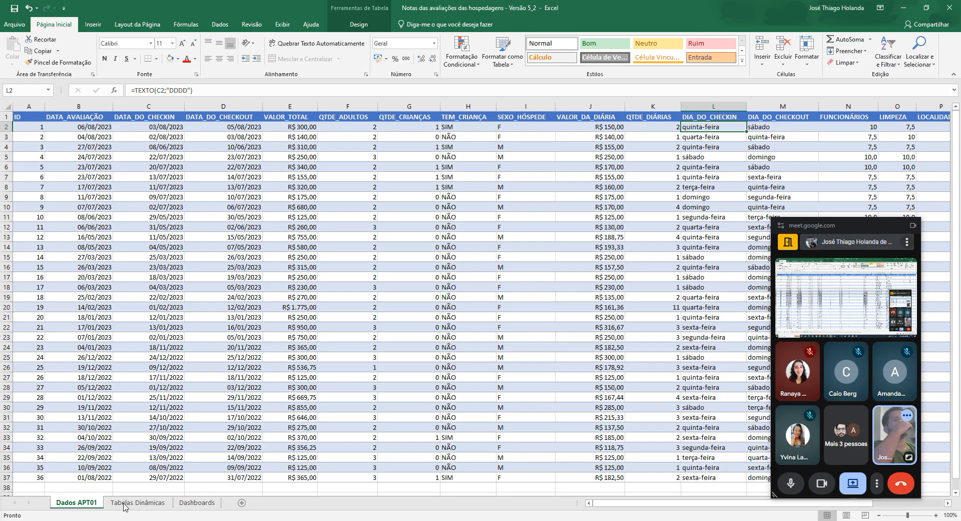
# Show the workbook's Dashboards sheet and look over its charts and slicers
pyautogui.click(198, 503)
pyautogui.click(145, 505)
pyautogui.click(197, 502)
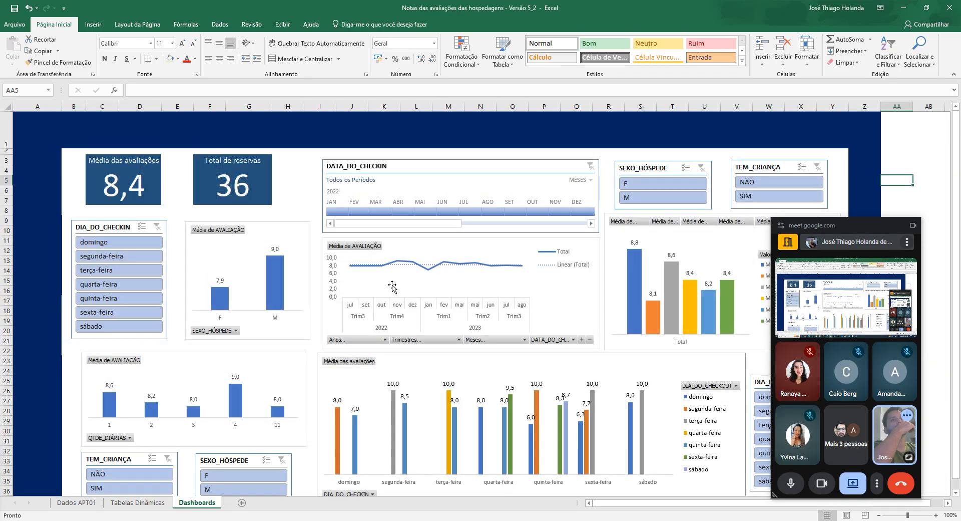
pyautogui.scroll(-3, 345, 272)
pyautogui.scroll(3, 345, 272)
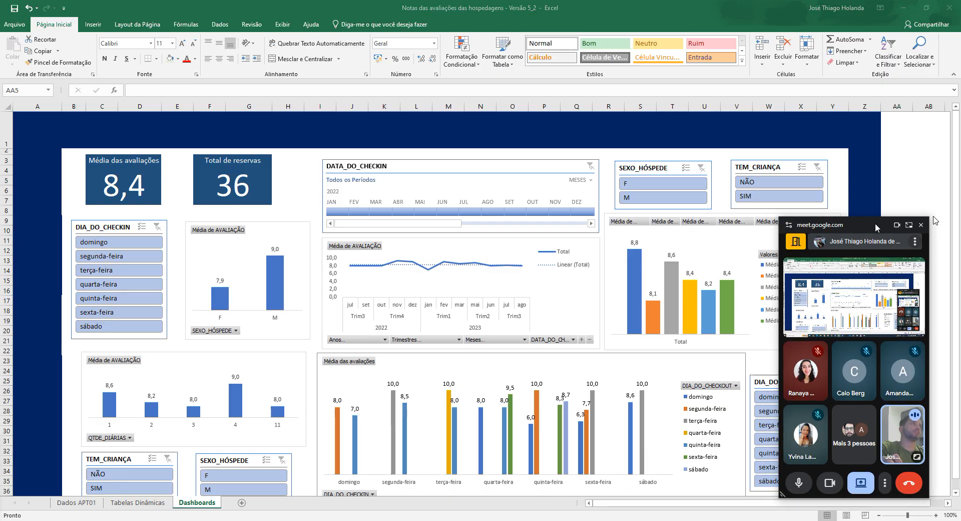
# Move the Meet window off the charts and review the dashboard down to its lowest charts and slicers
pyautogui.moveTo(868, 228); pyautogui.dragTo(951, 224)
pyautogui.scroll(-4, 382, 247)
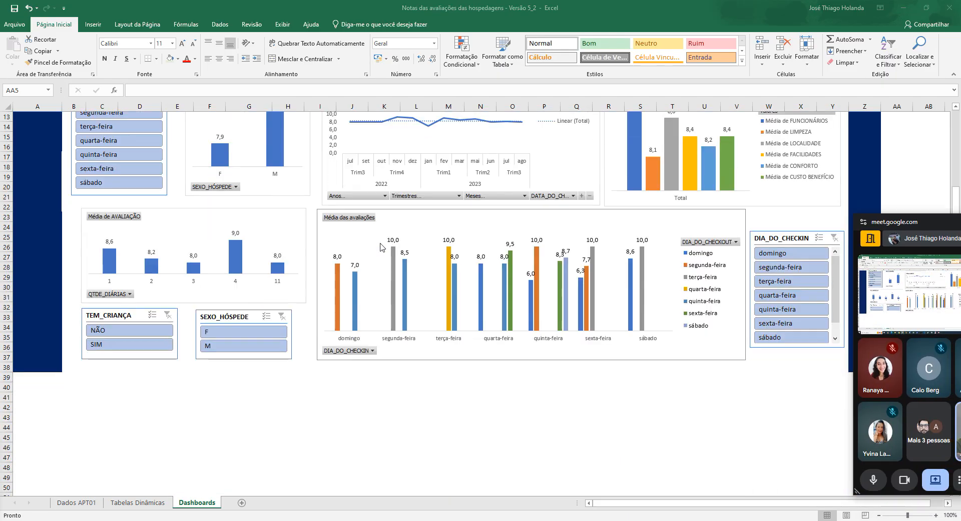
pyautogui.scroll(4, 382, 247)
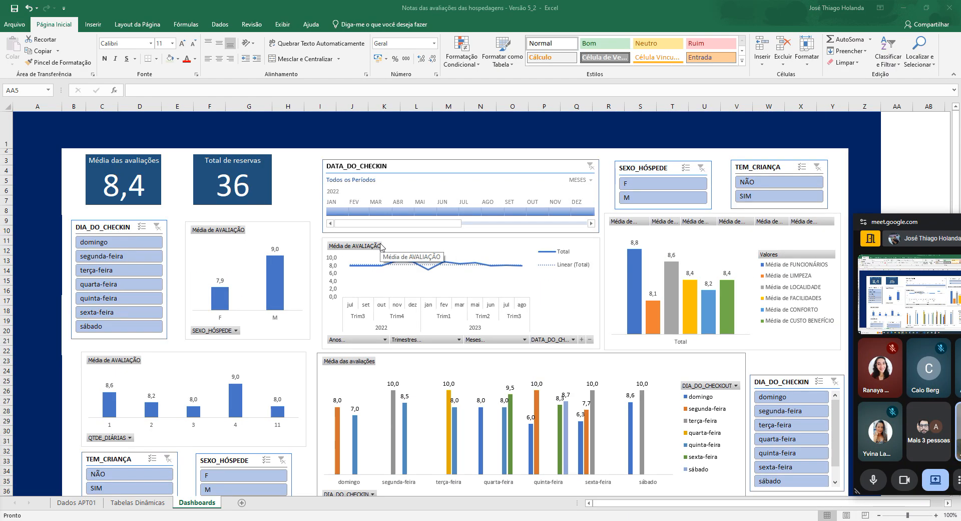
pyautogui.scroll(-2, 381, 245)
pyautogui.scroll(2, 383, 247)
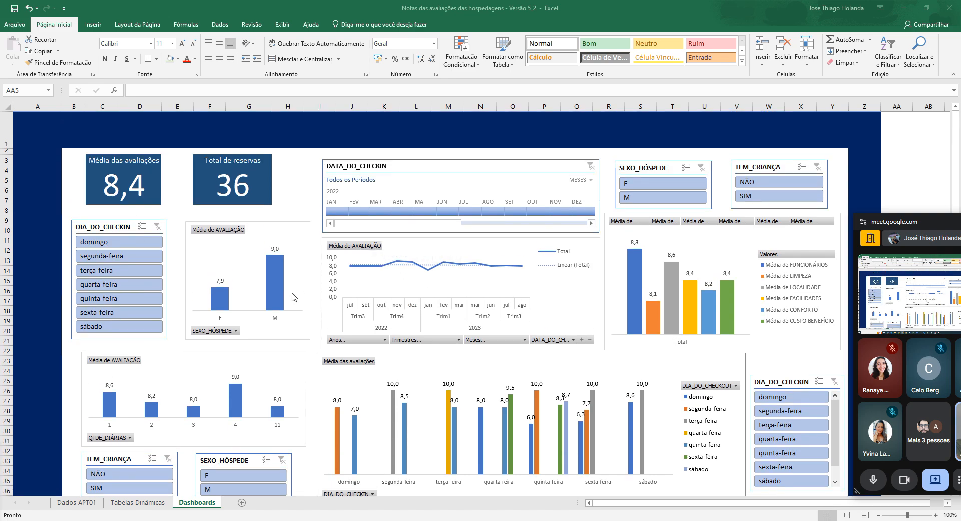
# Inspect the formulas behind the Média das avaliações and Total de reservas cards
pyautogui.click(134, 189)
pyautogui.click(131, 176)
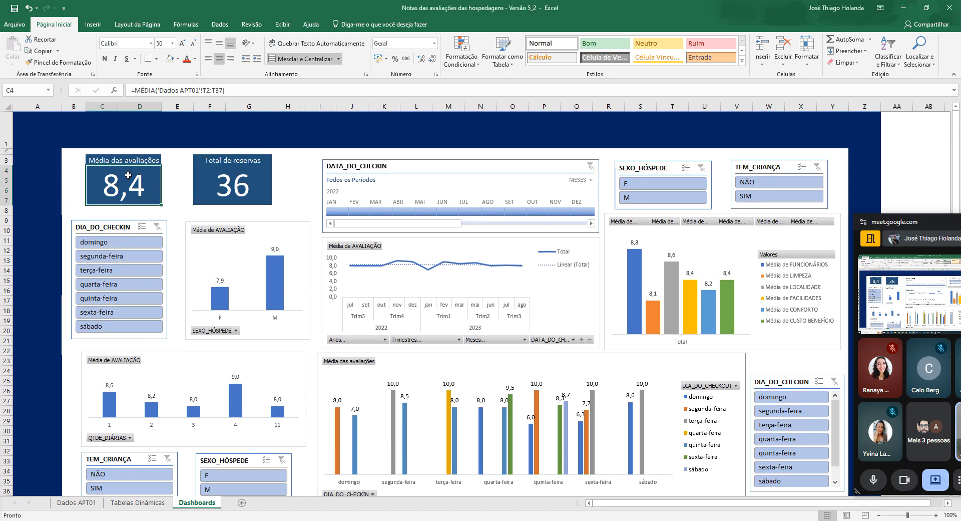
pyautogui.click(220, 192)
# Filter the upper DIA_DO_CHECKIN slicer to segunda-feira, clear that filter, and point out the DATA_DO_CHECKIN timeline
pyautogui.click(133, 257)
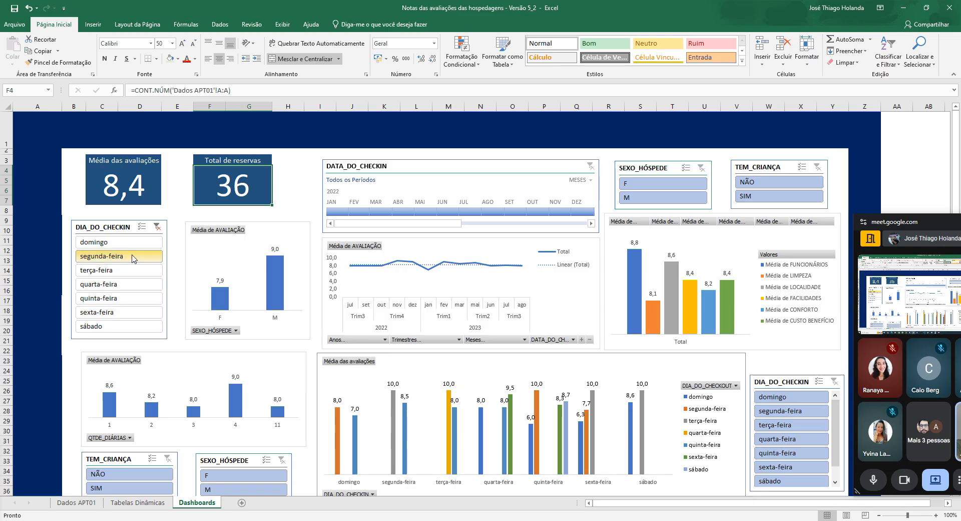
pyautogui.click(158, 227)
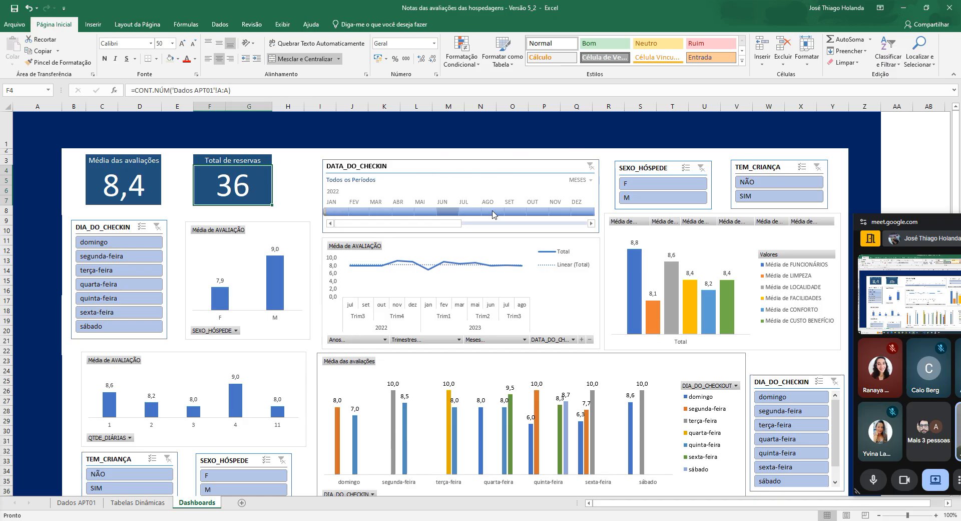
pyautogui.moveTo(435, 223); pyautogui.dragTo(305, 229)
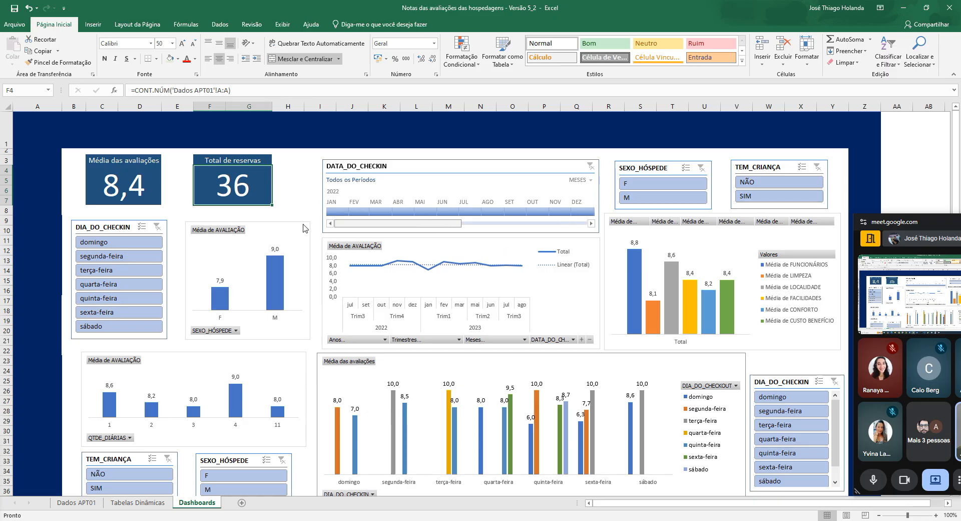
# Compare the average ratings chart for SEXO_HÓSPEDE M and F using the upper slicer, and clear its filter
pyautogui.click(651, 201)
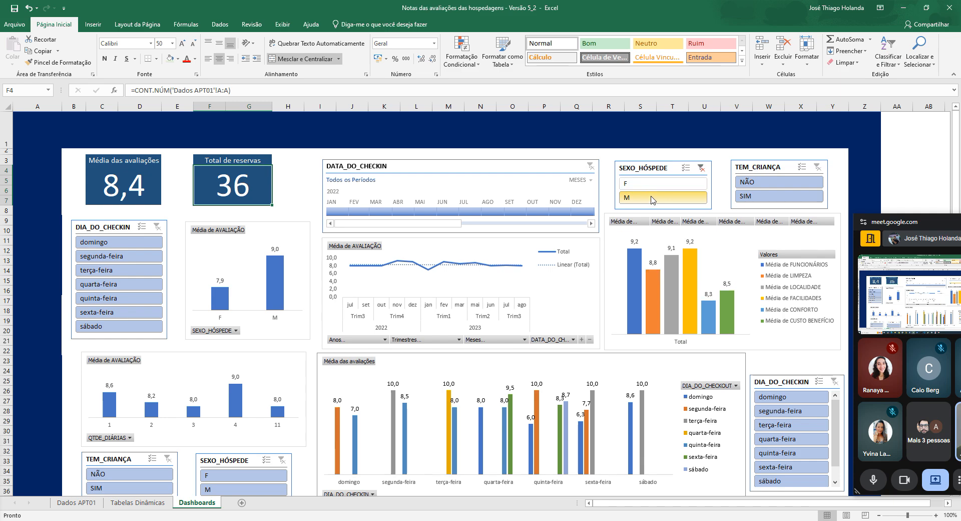
pyautogui.click(701, 168)
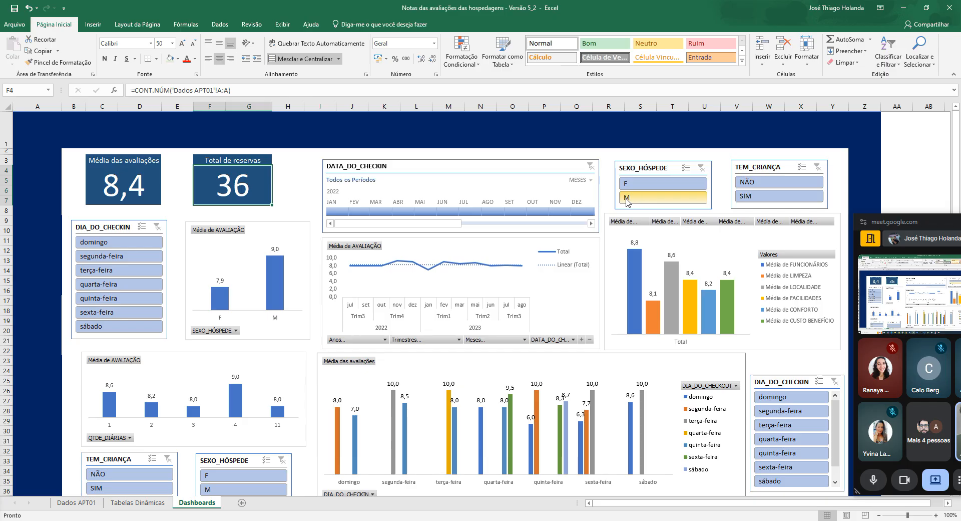
pyautogui.click(642, 201)
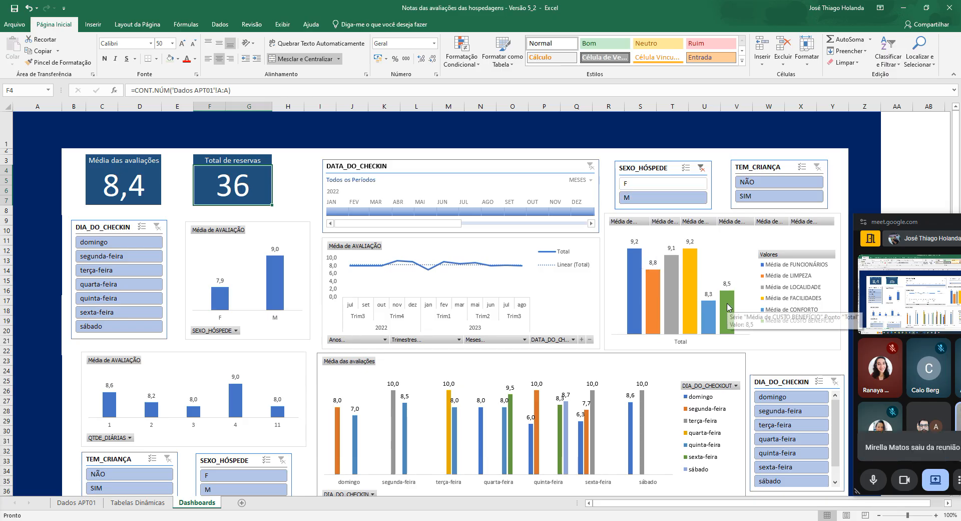
pyautogui.click(655, 186)
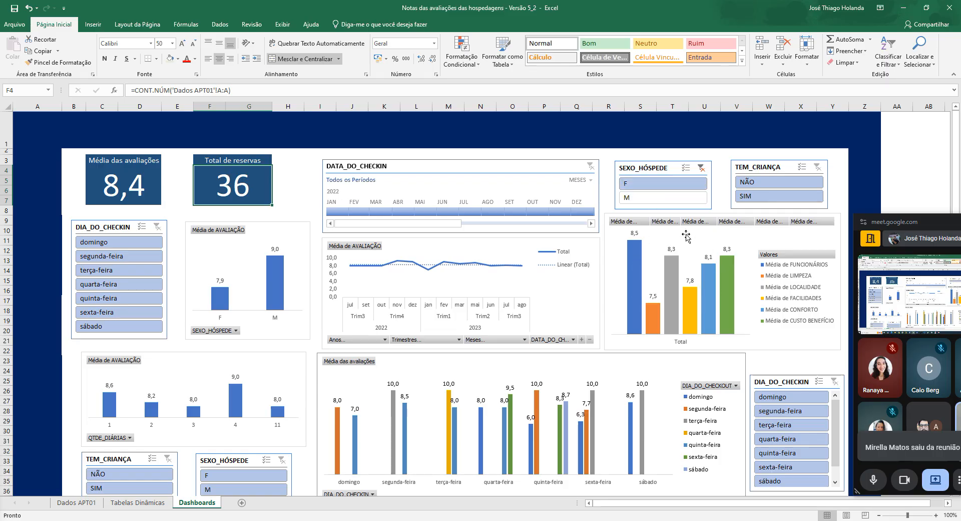
pyautogui.click(701, 168)
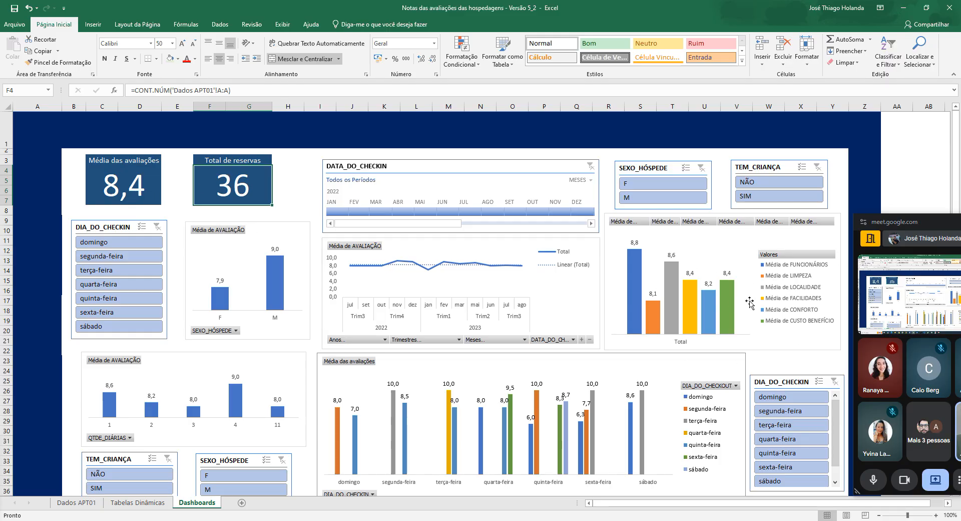
# Compare the average ratings chart for TEM_CRIANÇA NÃO and SIM, and clear the slicer's filter
pyautogui.click(761, 187)
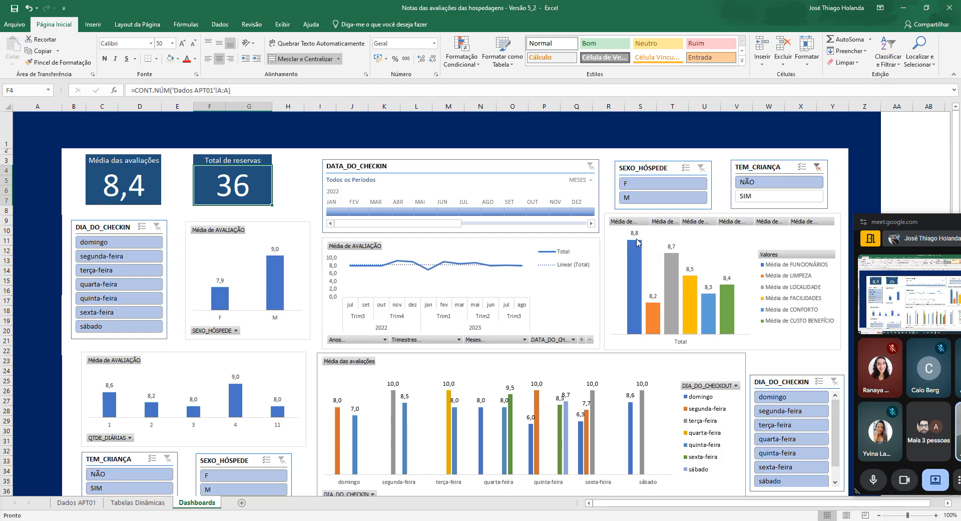
pyautogui.moveTo(637, 241)
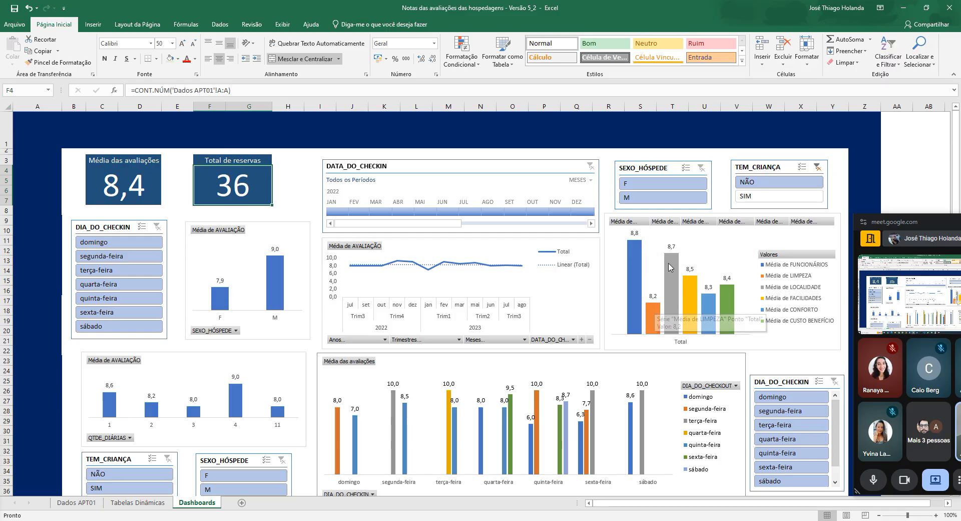
pyautogui.click(764, 198)
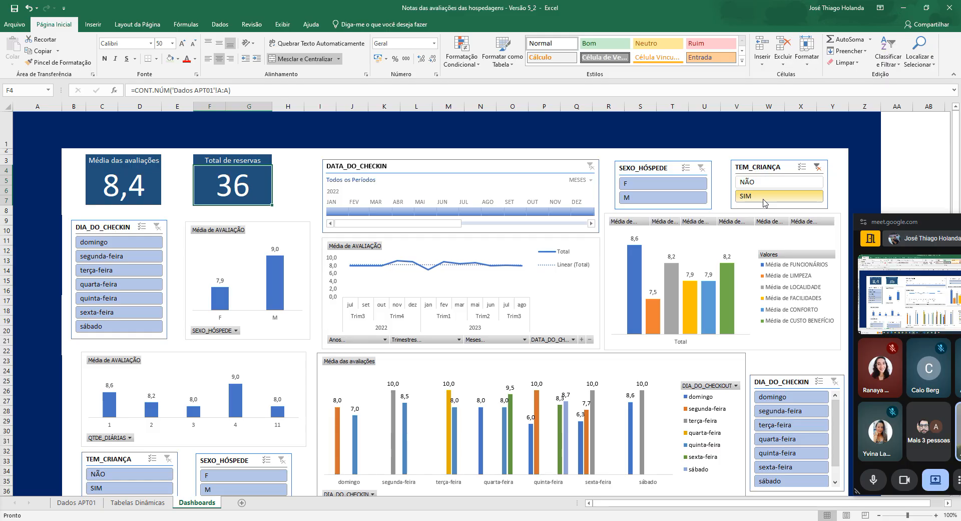
pyautogui.click(817, 167)
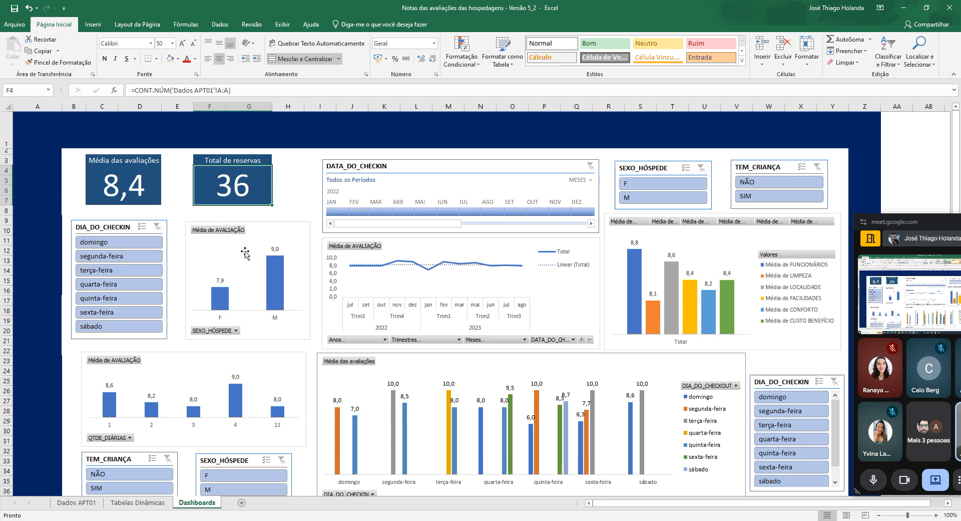
# Filter the rating-by-guest-sex chart by each DIA_DO_CHECKIN day in turn, from domingo to sábado
pyautogui.click(111, 241)
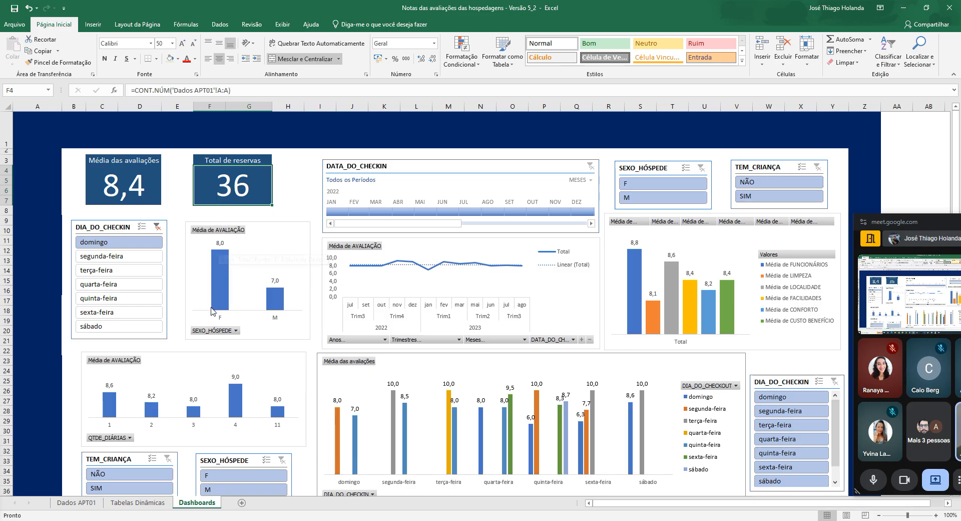
pyautogui.click(109, 256)
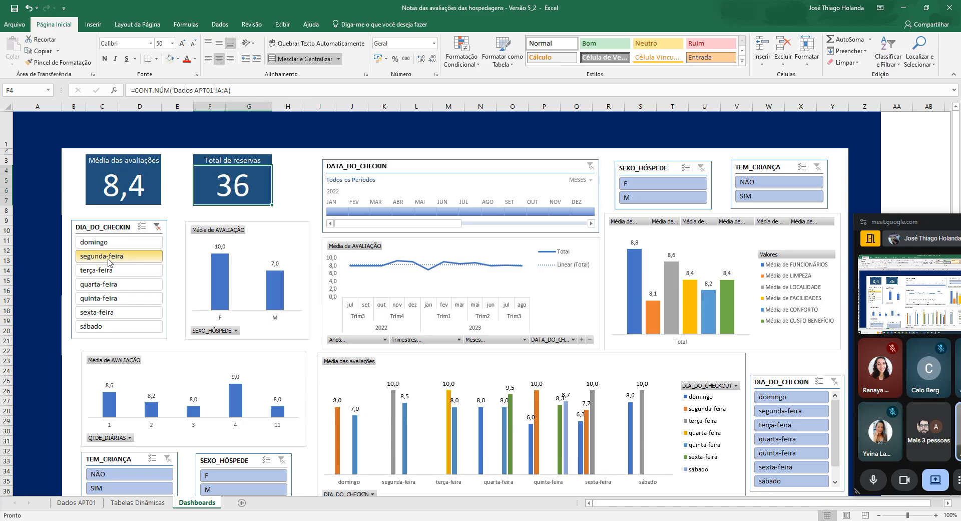
pyautogui.click(110, 270)
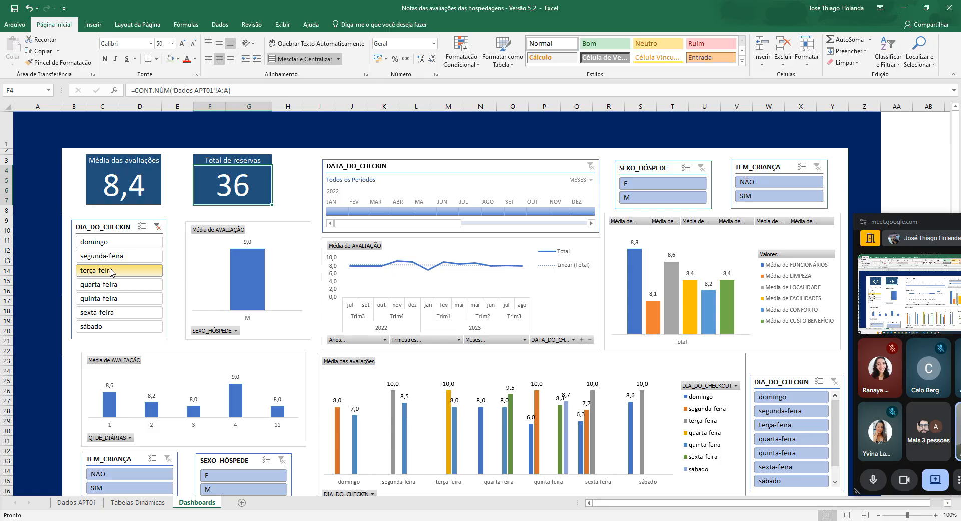
pyautogui.click(127, 285)
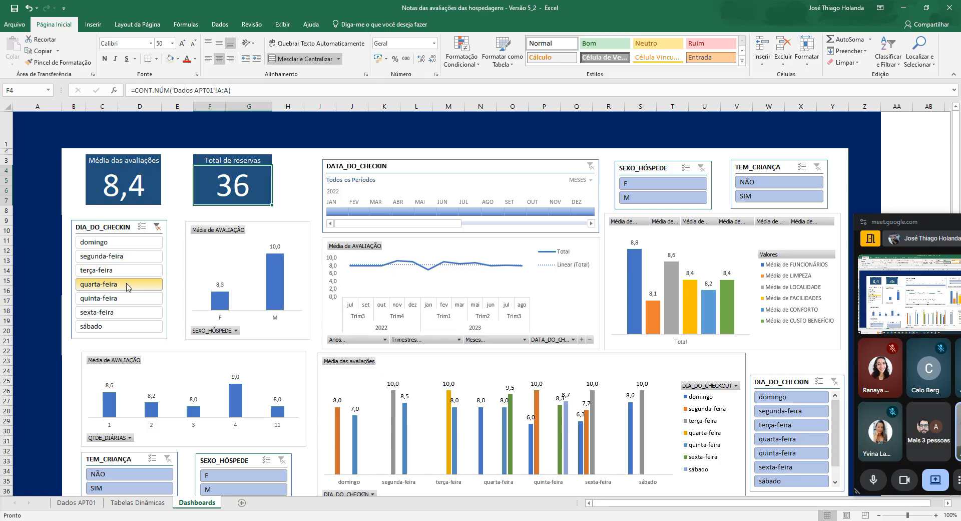
pyautogui.click(145, 299)
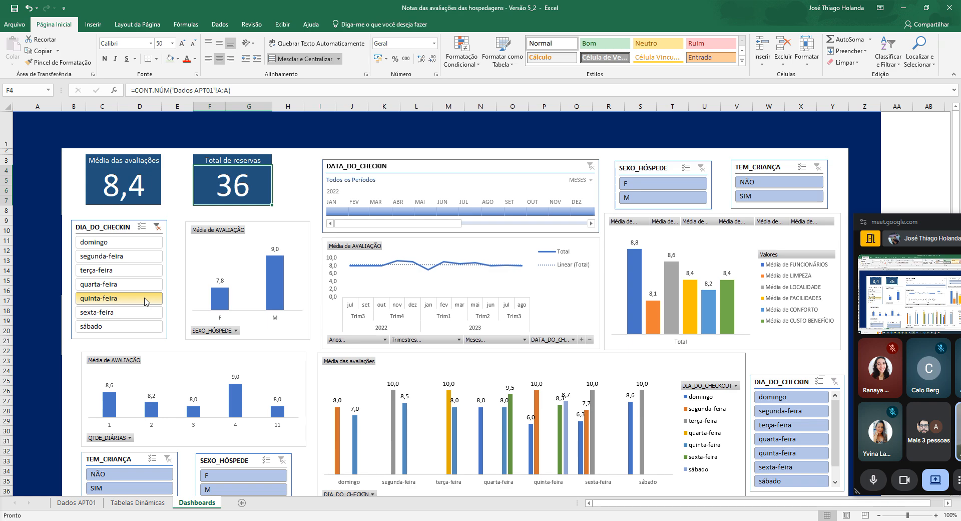
pyautogui.click(146, 312)
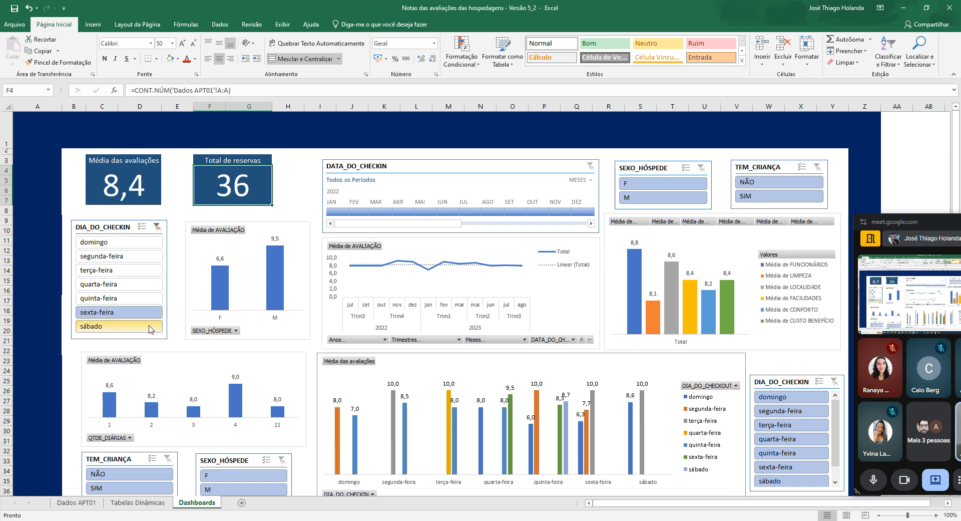
pyautogui.click(149, 328)
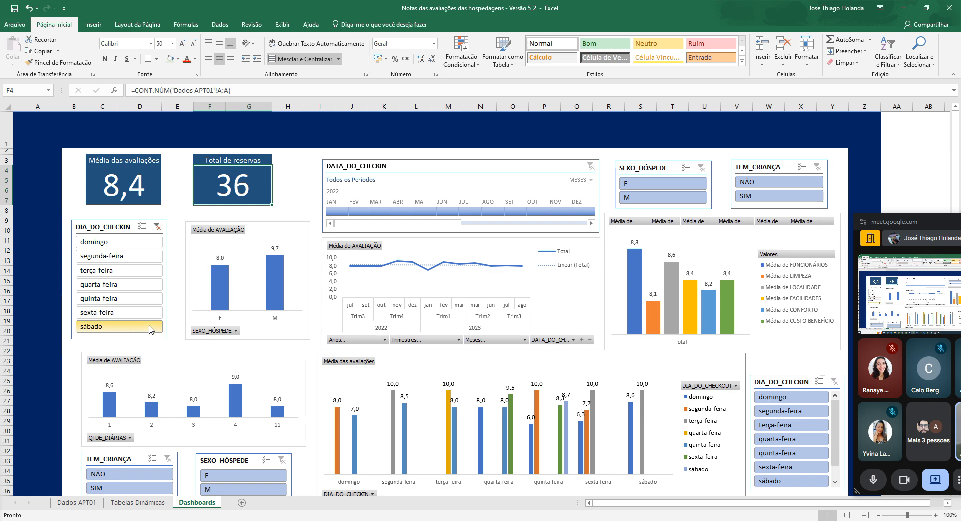
# Filter the average rating by SEXO_HÓSPEDE chart again by each DIA_DO_CHECKIN day, from domingo through sábado
pyautogui.click(138, 240)
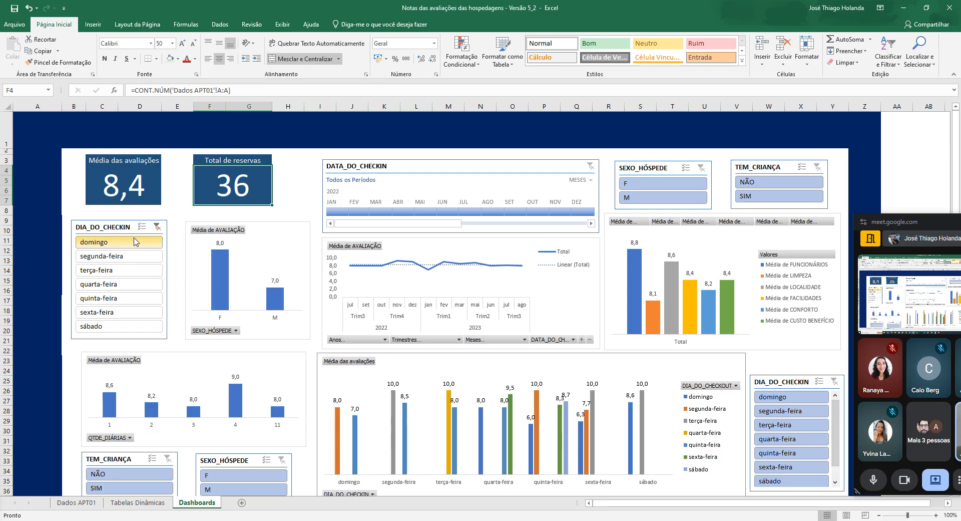
pyautogui.click(136, 255)
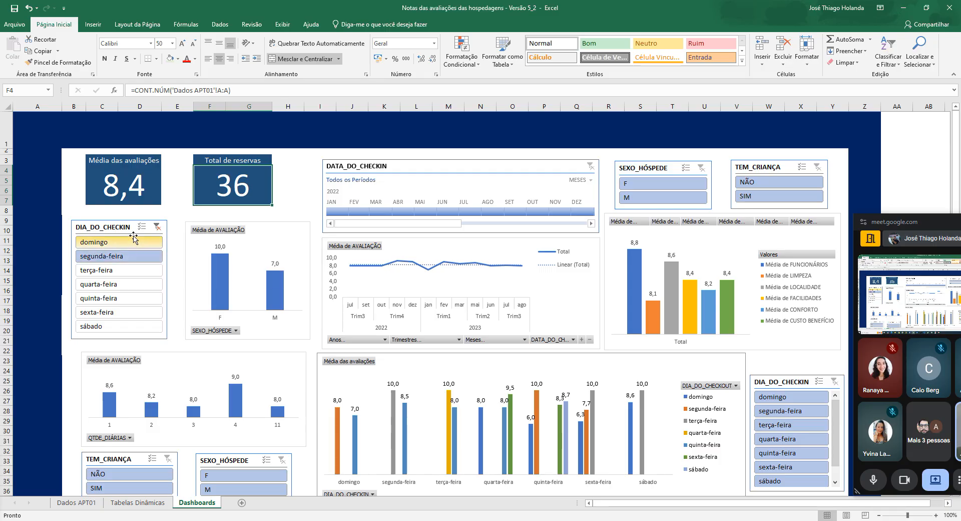
pyautogui.click(135, 270)
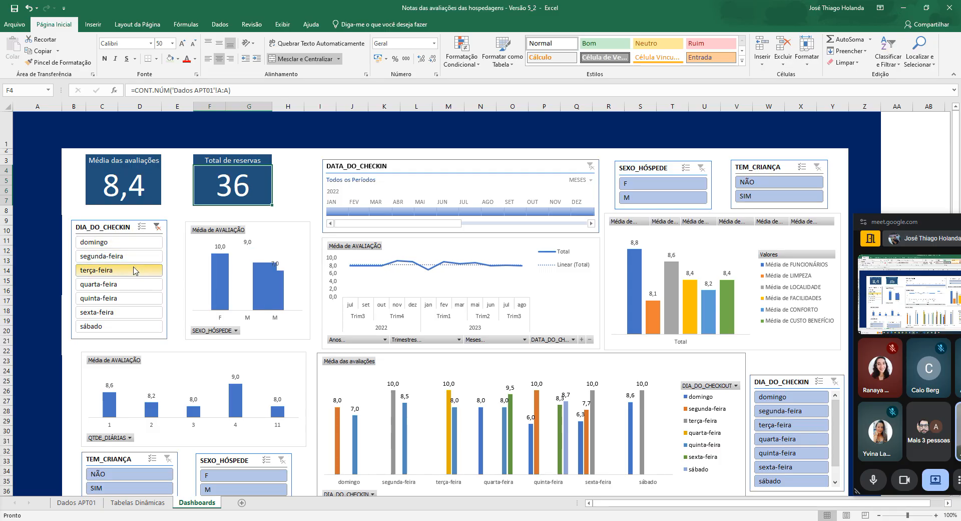
pyautogui.click(130, 285)
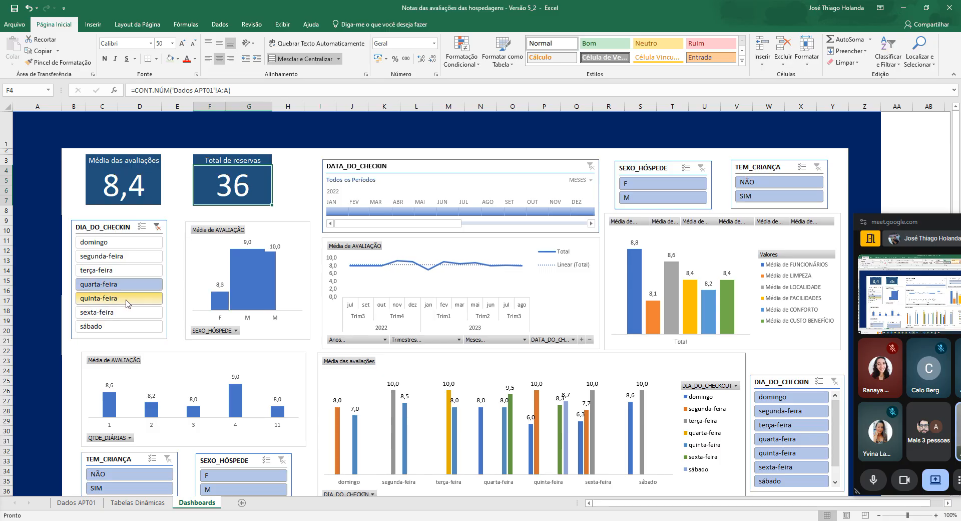
pyautogui.click(127, 301)
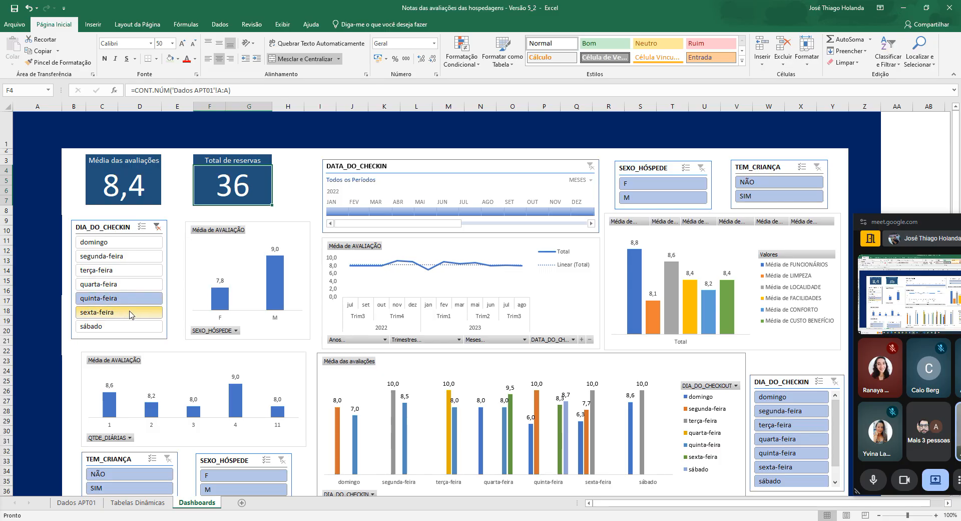
pyautogui.click(129, 313)
pyautogui.click(126, 326)
# Compare the guest-sex rating chart for domingo and segunda-feira alternately, and clear the DIA_DO_CHECKIN slicer's filter
pyautogui.click(132, 244)
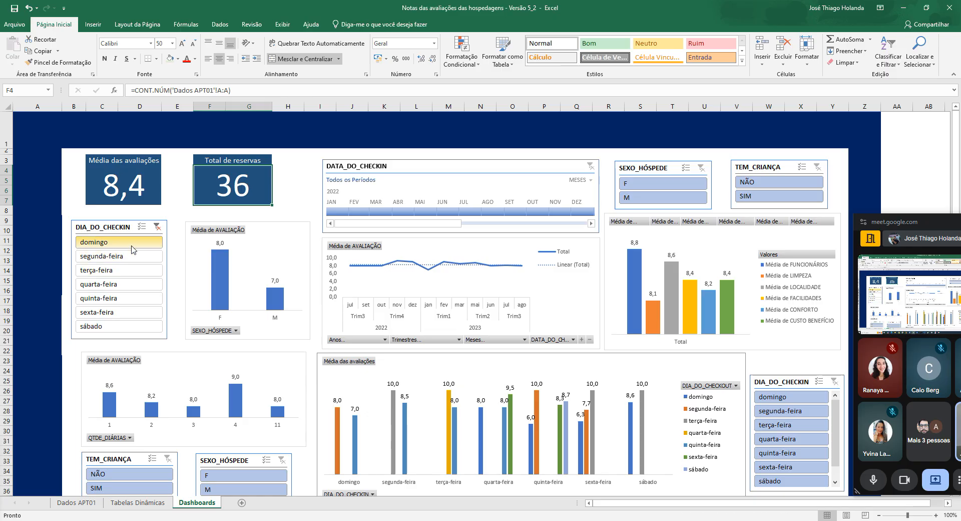
pyautogui.click(131, 255)
pyautogui.click(129, 243)
pyautogui.click(128, 254)
pyautogui.click(126, 243)
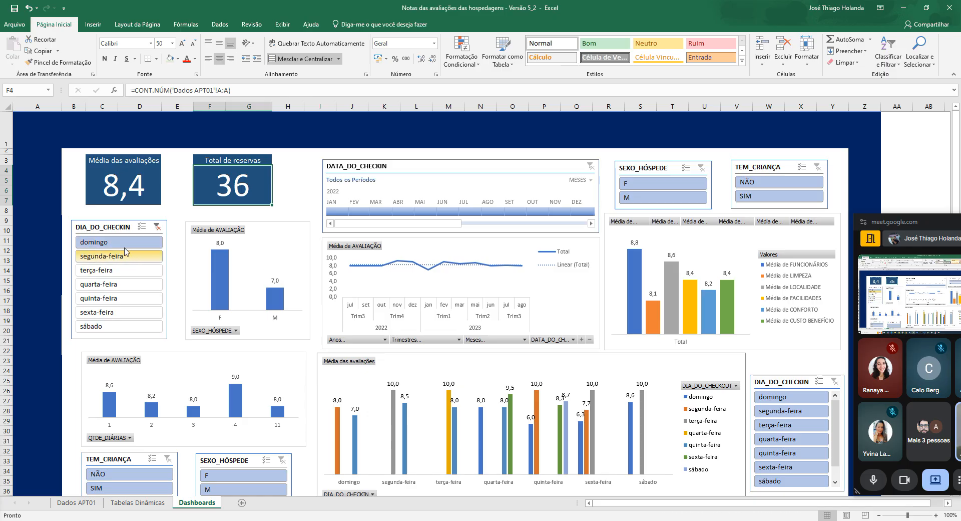
pyautogui.click(157, 227)
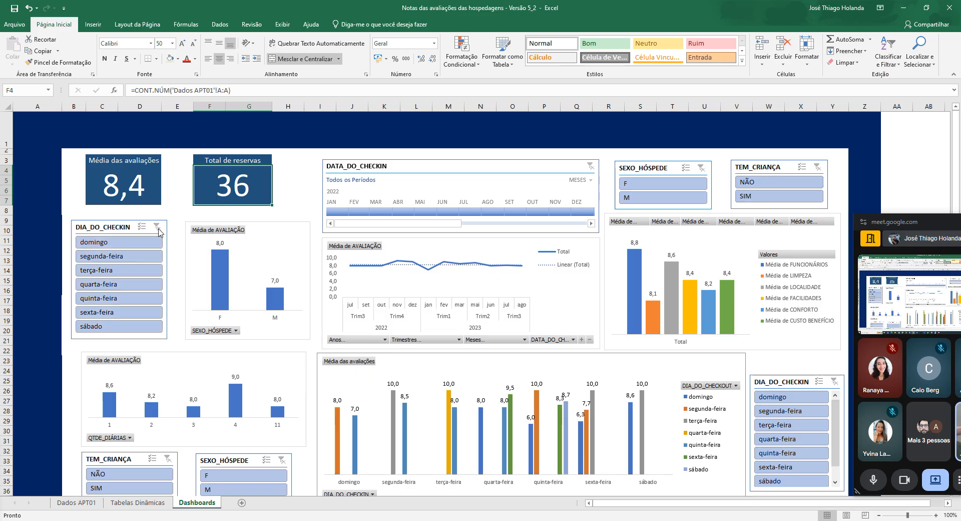
# Look over the dashboard, its source data in Dados APT01 and the pivot tables in Tabelas Dinâmicas, and return to Dashboards
pyautogui.scroll(-2, 247, 292)
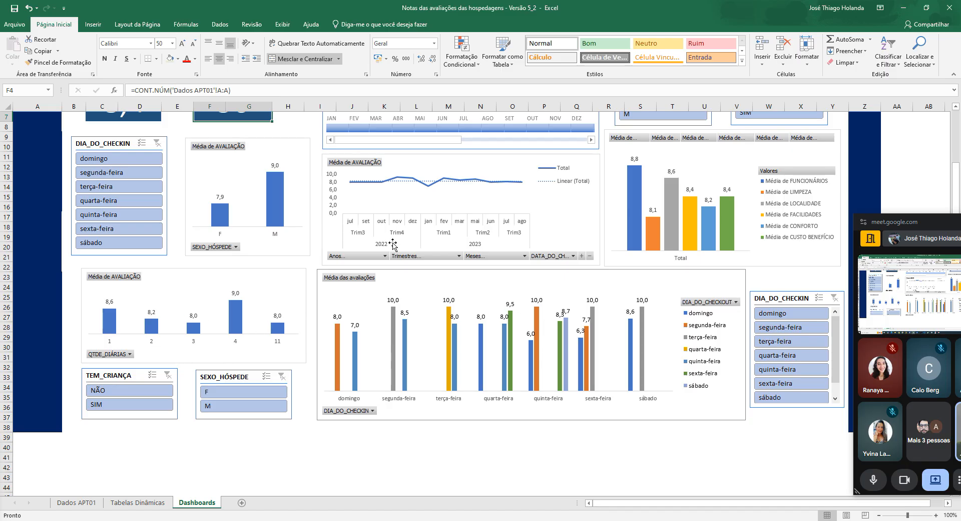
pyautogui.scroll(2, 813, 368)
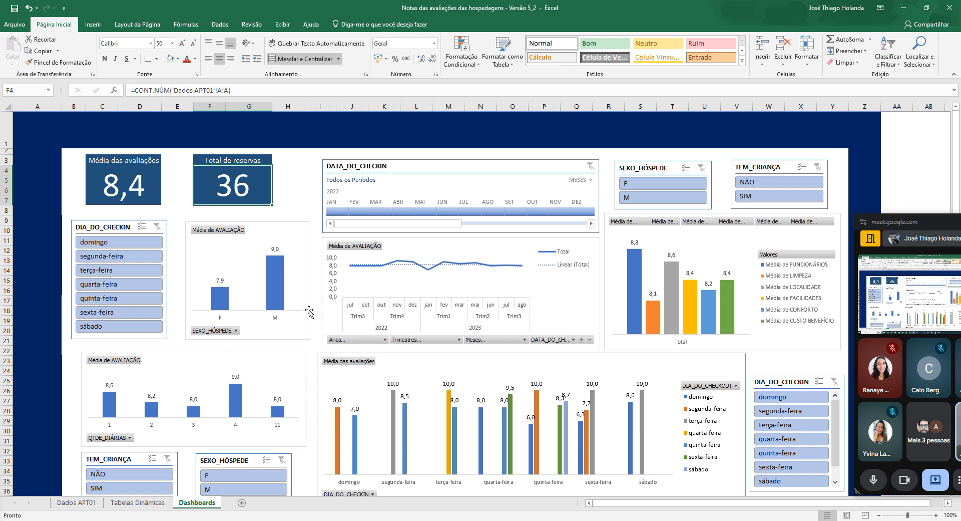
pyautogui.click(78, 502)
pyautogui.scroll(-8, 498, 312)
pyautogui.scroll(8, 498, 312)
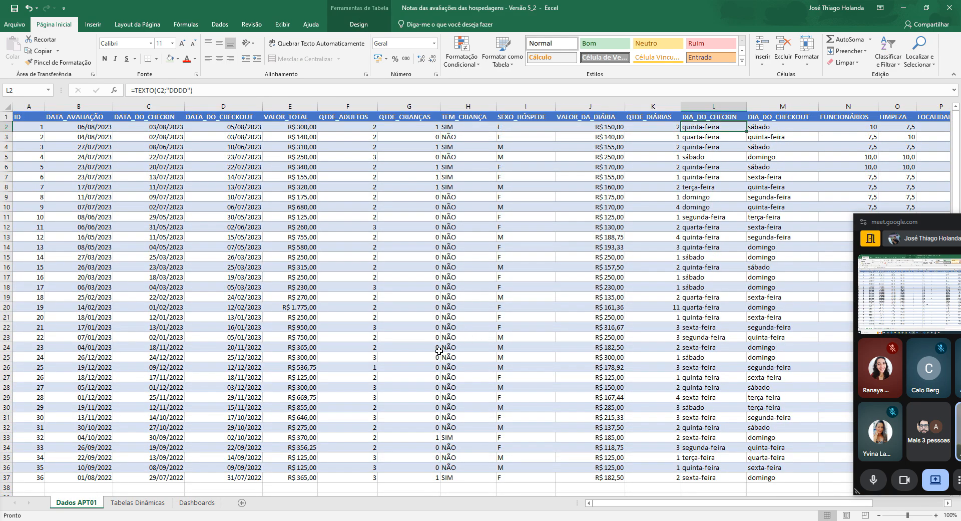
pyautogui.click(138, 503)
pyautogui.scroll(1, 241, 289)
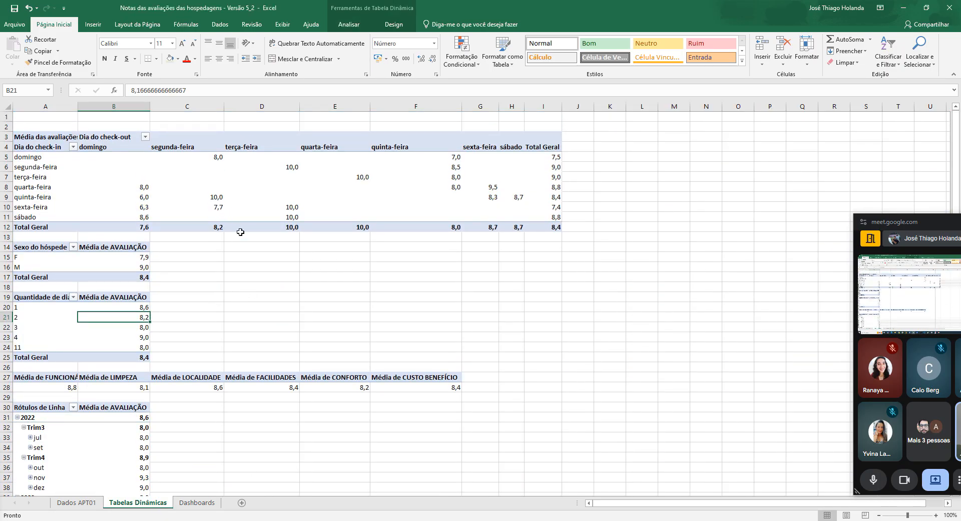
pyautogui.scroll(-7, 260, 253)
pyautogui.scroll(7, 287, 283)
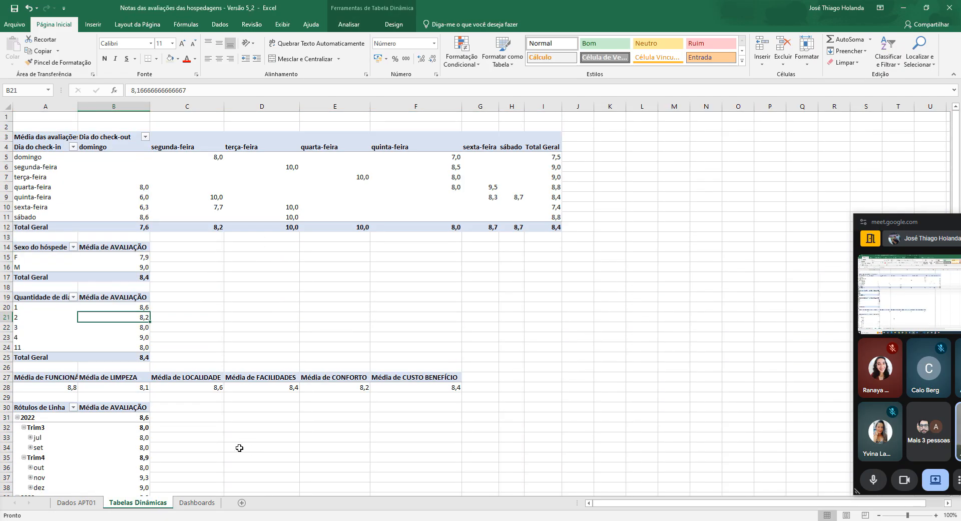
pyautogui.click(196, 503)
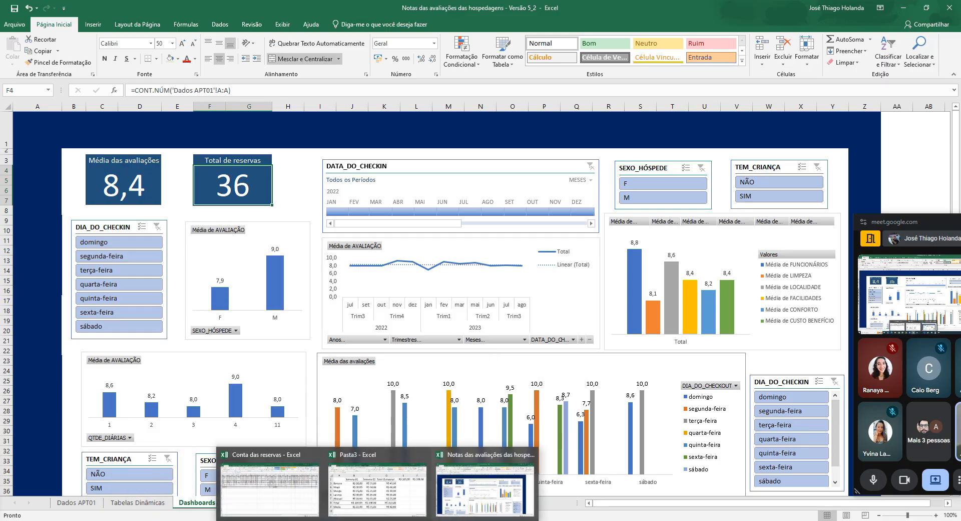
# Switch to the Pasta3 workbook and inspect the SOMA formulas in total cells D8 and B8
pyautogui.click(394, 494)
pyautogui.click(771, 332)
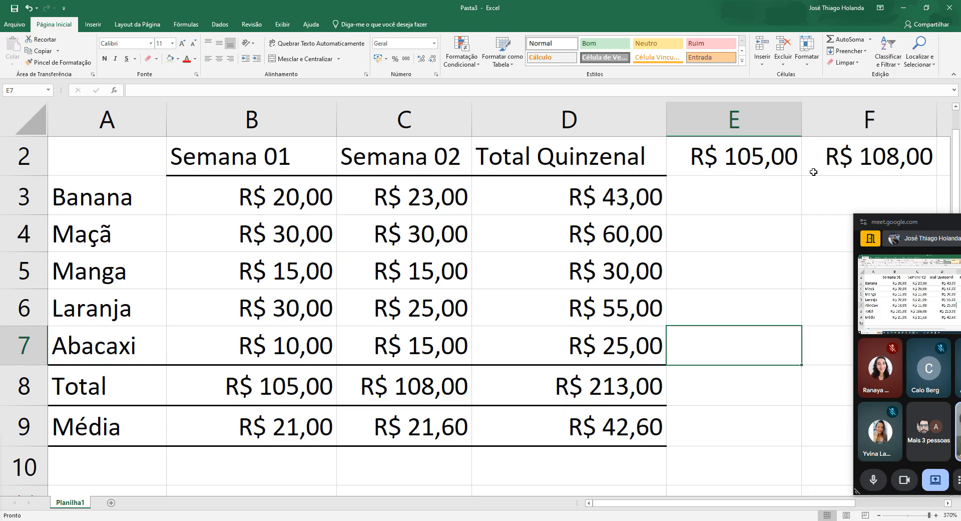
pyautogui.click(780, 272)
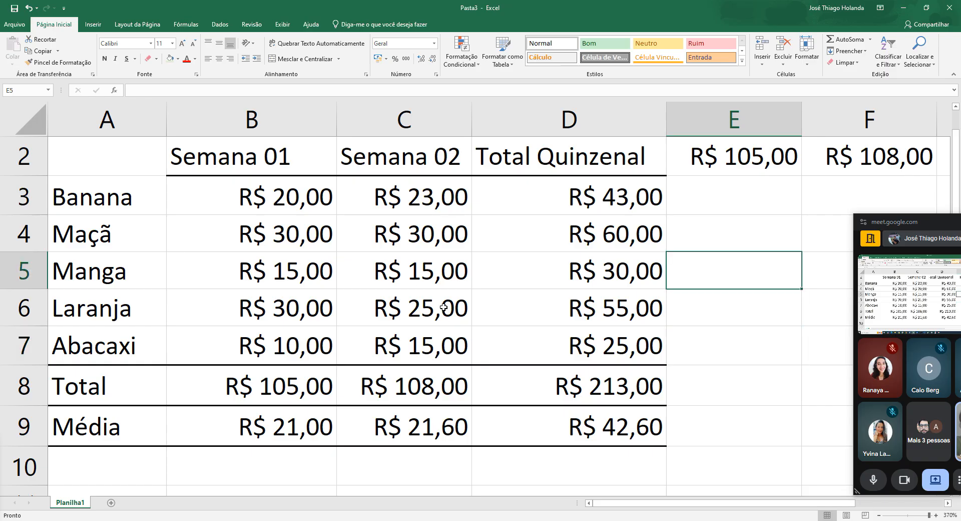
pyautogui.click(591, 388)
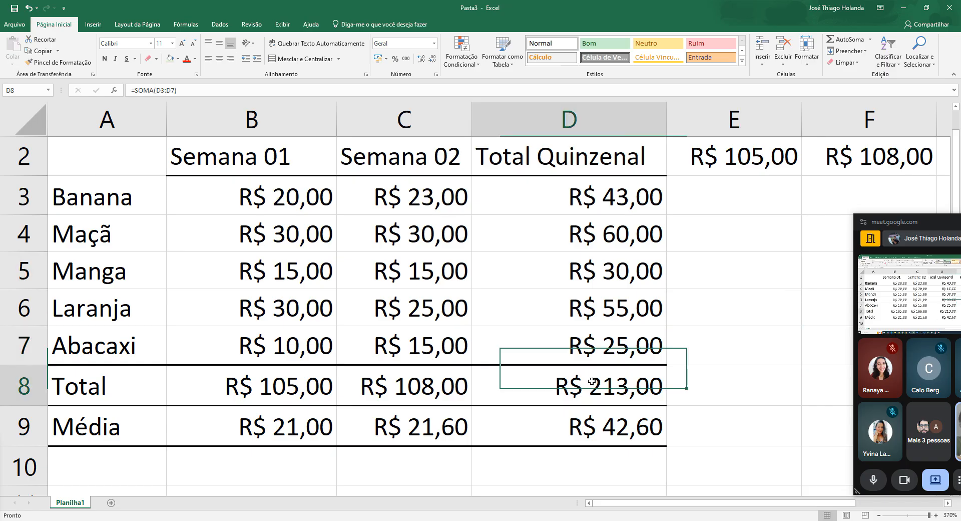
pyautogui.click(322, 390)
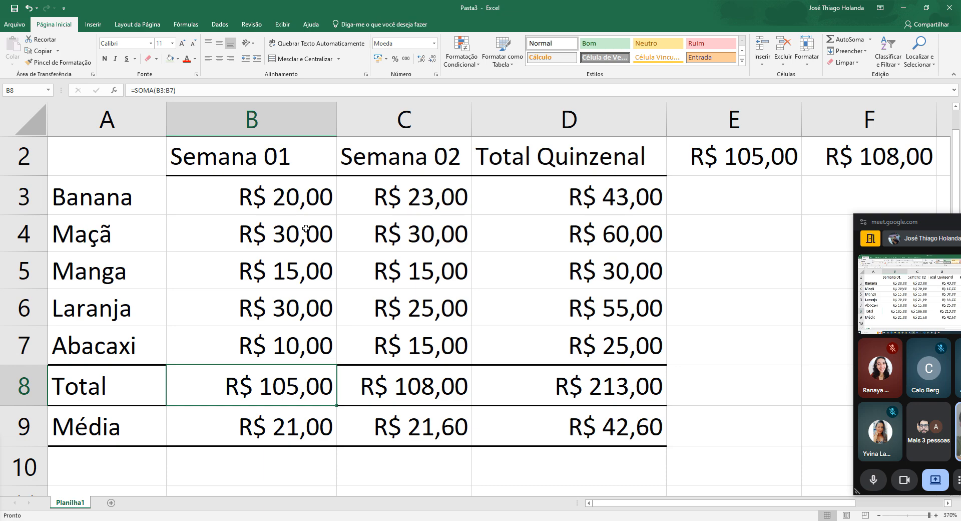
# Switch to the untitled Bloco de Notas note of formulas and try a $ before B3 in =SOMA(B3:C3)
pyautogui.moveTo(501, 518)
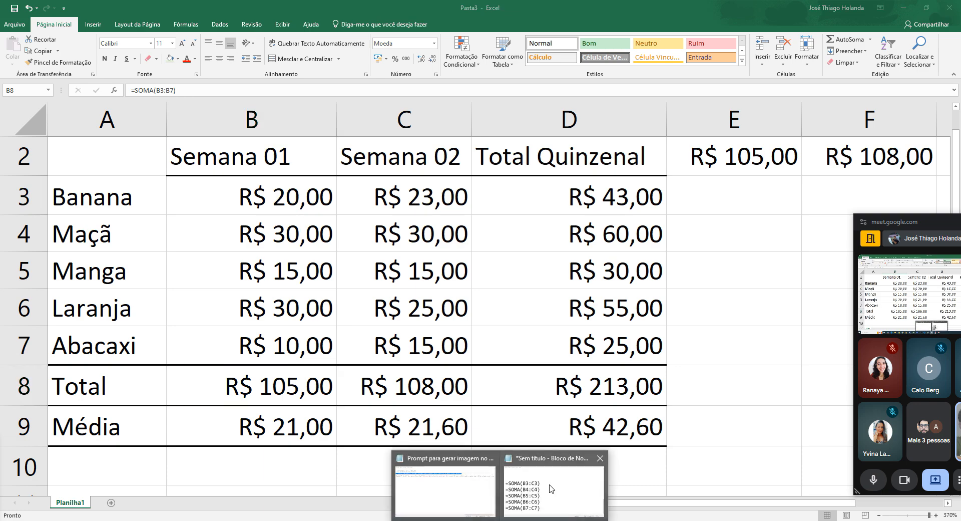
pyautogui.click(551, 488)
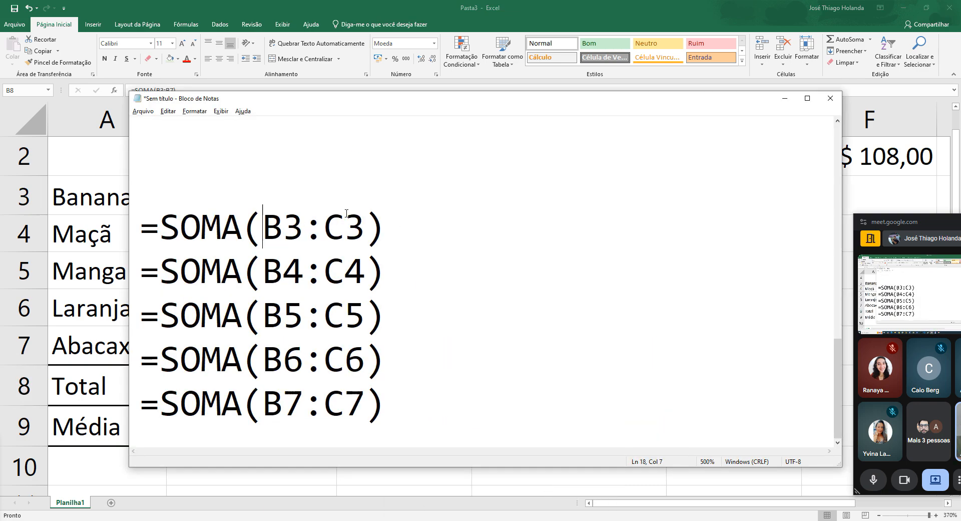
pyautogui.write('$')
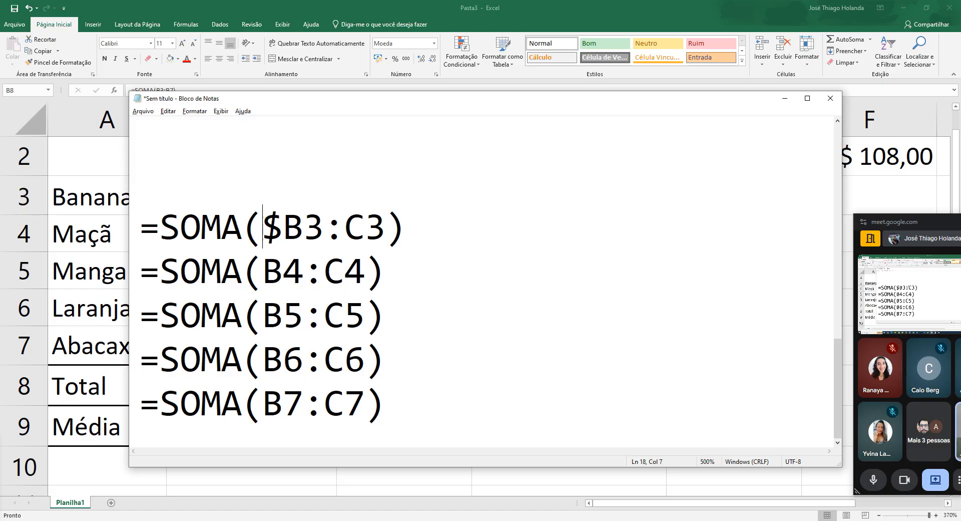
pyautogui.press('BackSpace')
pyautogui.press('Right')
pyautogui.press('Down')
pyautogui.press('Down')
pyautogui.press('Up')
pyautogui.press('Up')
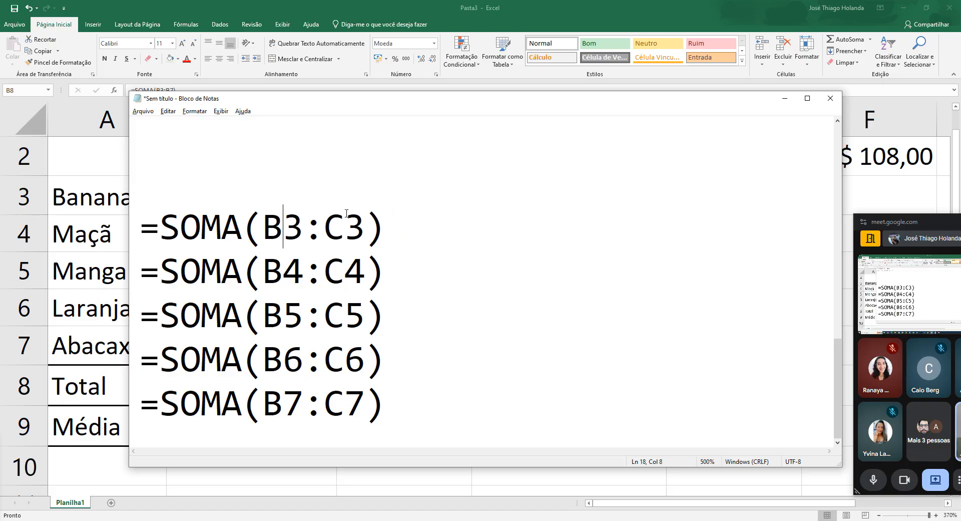
# Try a $ before B3 in the note's =SOMA(B3:B7) formula, and remove it again
pyautogui.press('Home')
pyautogui.press('Up')
pyautogui.press('Up')
pyautogui.press('Up')
pyautogui.press('Up')
pyautogui.press('Up')
pyautogui.press('Up')
pyautogui.press('Up')
pyautogui.press('Up')
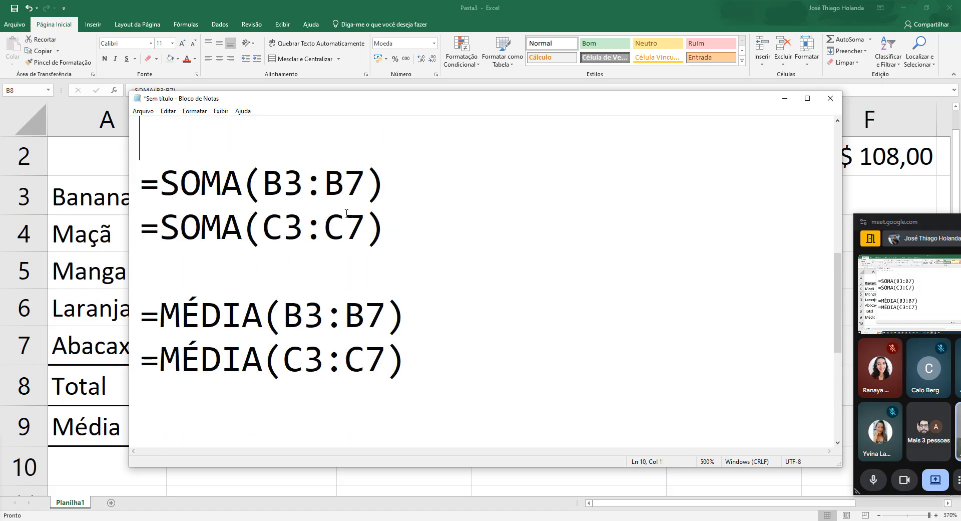
pyautogui.press('Down')
pyautogui.press('Right')
pyautogui.press('Right')
pyautogui.press('Right')
pyautogui.press('Right')
pyautogui.press('Right')
pyautogui.press('Right')
pyautogui.write('$')
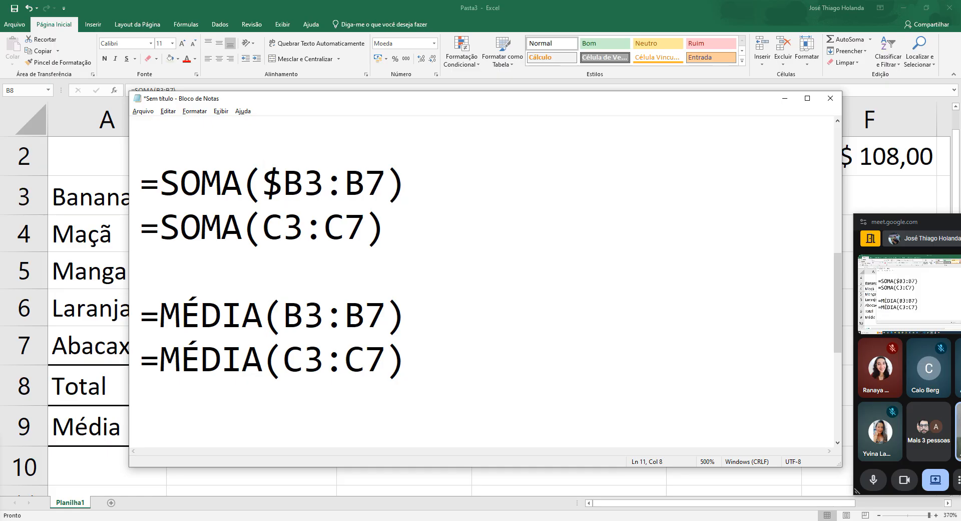
pyautogui.press('BackSpace')
# Return to the Pasta3 workbook and examine the Semana 01 and Semana 02 values and their SOMA totals in row 8
pyautogui.hotkey('alt', 'Tab')
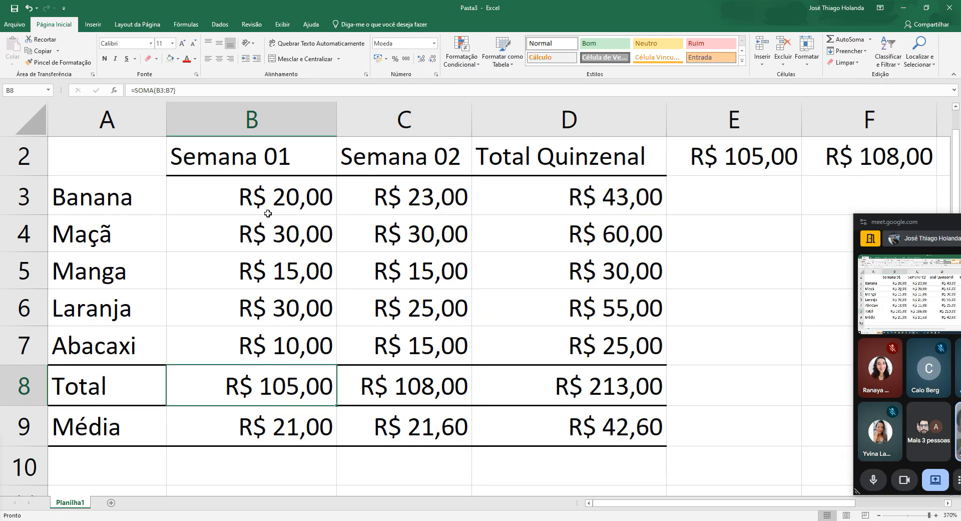
pyautogui.click(270, 198)
pyautogui.click(422, 200)
pyautogui.click(272, 227)
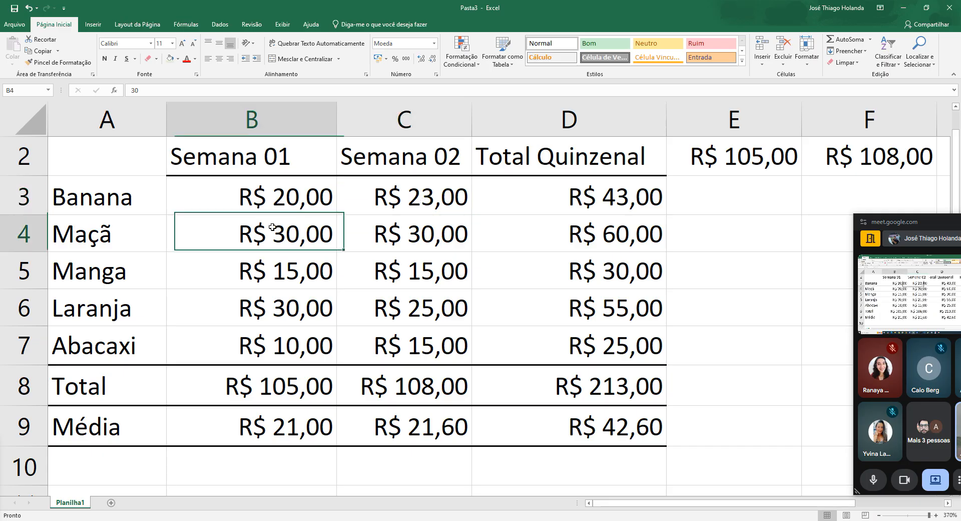
pyautogui.click(273, 202)
pyautogui.click(288, 375)
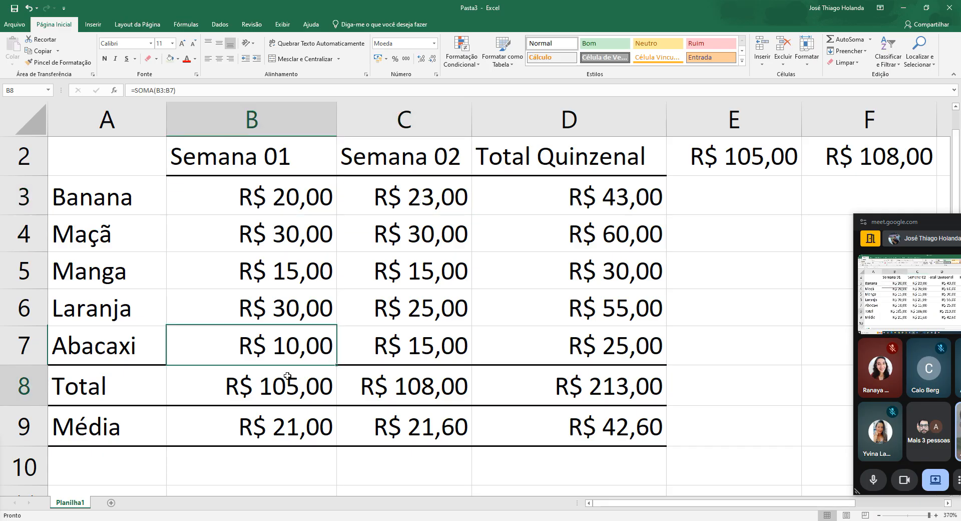
pyautogui.click(415, 394)
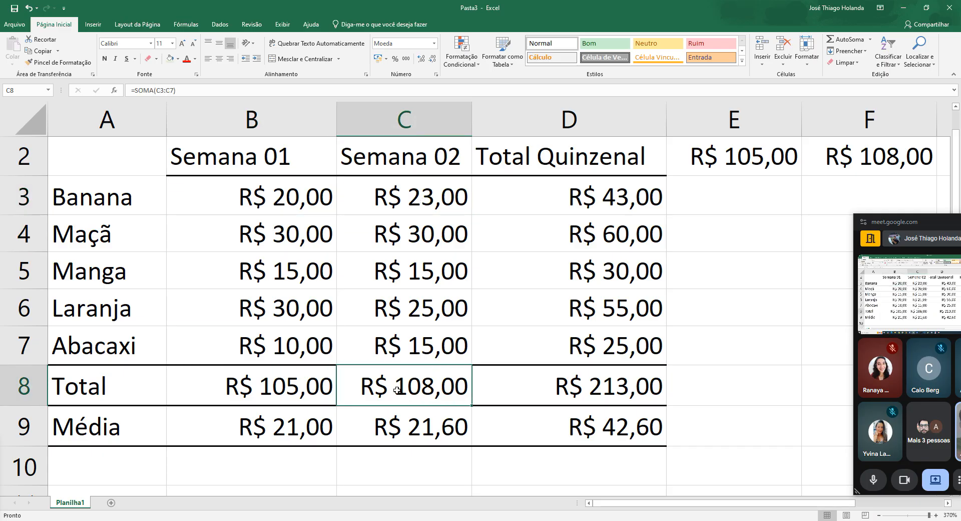
# Clear the Semana 02 total in C8, and point out the range C3:C7 that it should sum
pyautogui.click(280, 387)
pyautogui.click(448, 383)
pyautogui.press('Delete')
pyautogui.moveTo(406, 209); pyautogui.dragTo(406, 346)
pyautogui.click(250, 375)
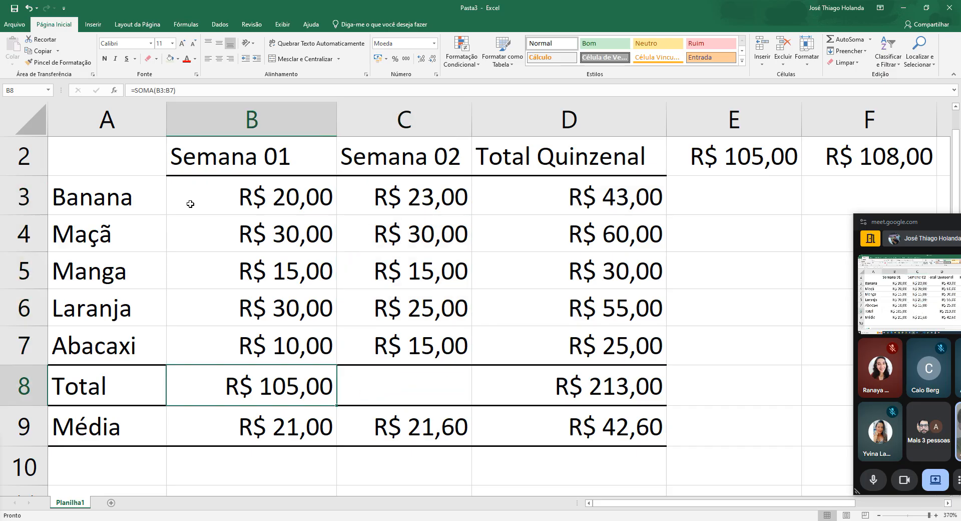
# Fix the column of the first reference in the B8 total, making the formula =SOMA($B3:B7)
pyautogui.moveTo(188, 91); pyautogui.dragTo(34, 91)
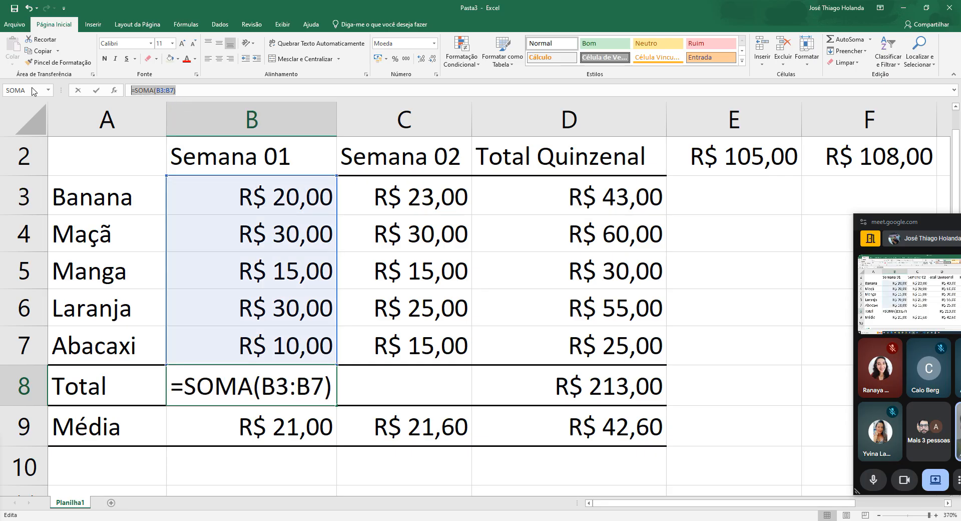
pyautogui.click(157, 91)
pyautogui.write('$')
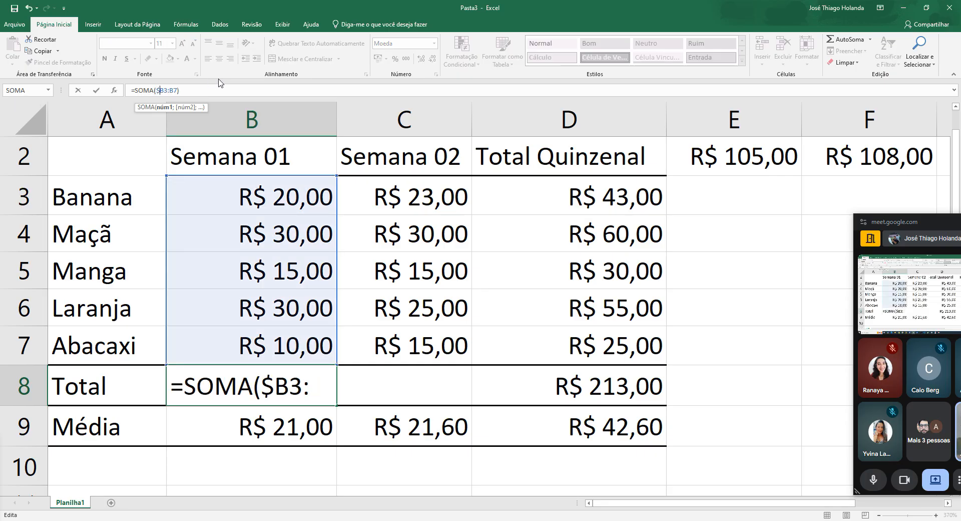
pyautogui.press('Return')
pyautogui.press('Up')
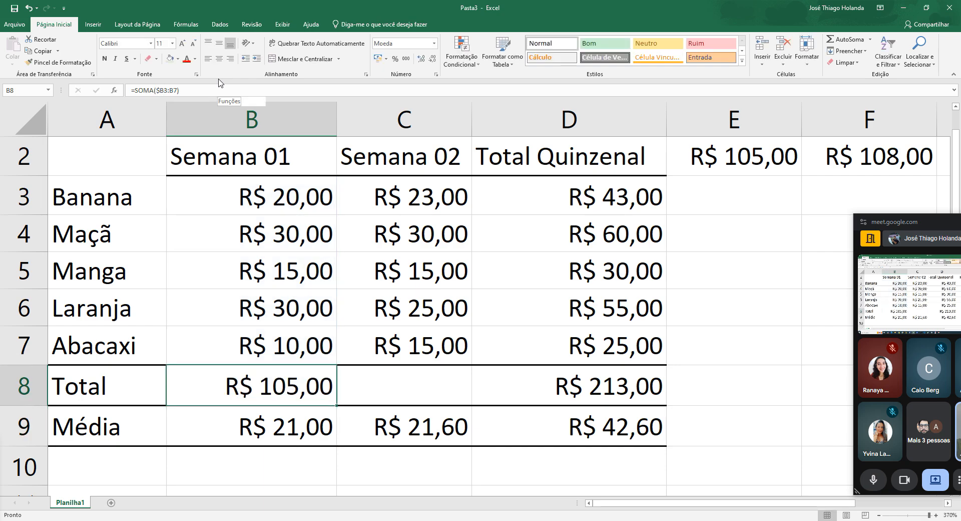
# Copy the B8 total formula into C8 for Semana 02
pyautogui.hotkey('ctrl', 'c')
pyautogui.press('Right')
pyautogui.hotkey('ctrl', 'v')
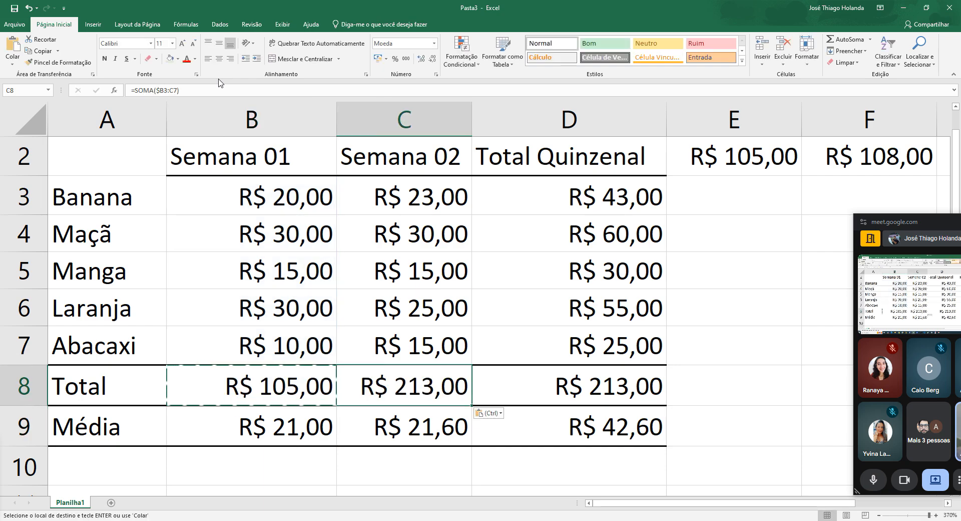
pyautogui.press('Escape')
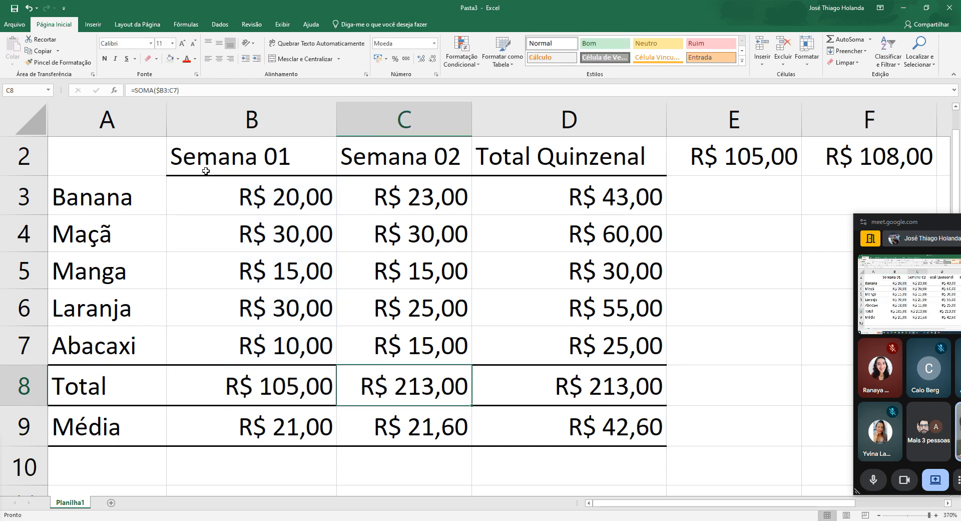
# Copy the B8 total formula =SOMA($B3:B7) into the Notepad notes, below the MÉDIA formulas, and return to the workbook
pyautogui.click(281, 385)
pyautogui.click(186, 91)
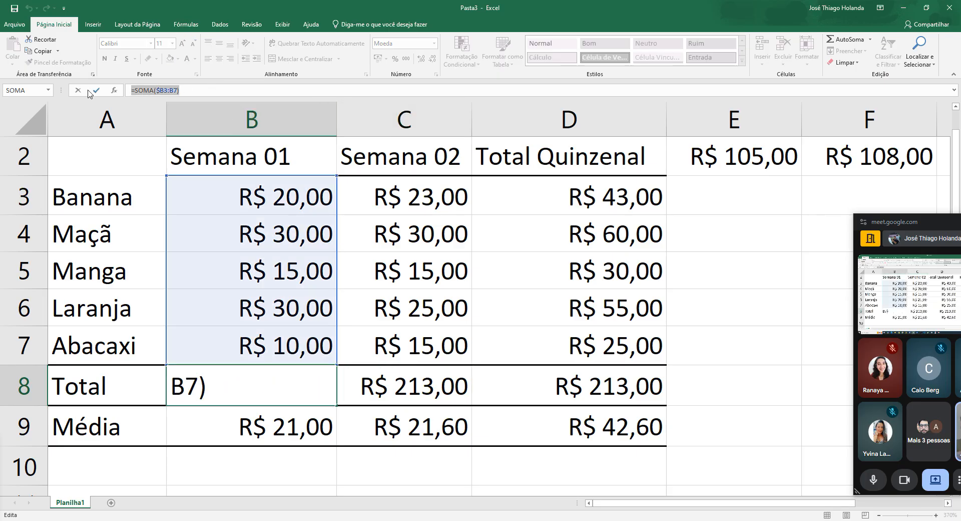
pyautogui.hotkey('alt', 'Tab')
pyautogui.click(553, 392)
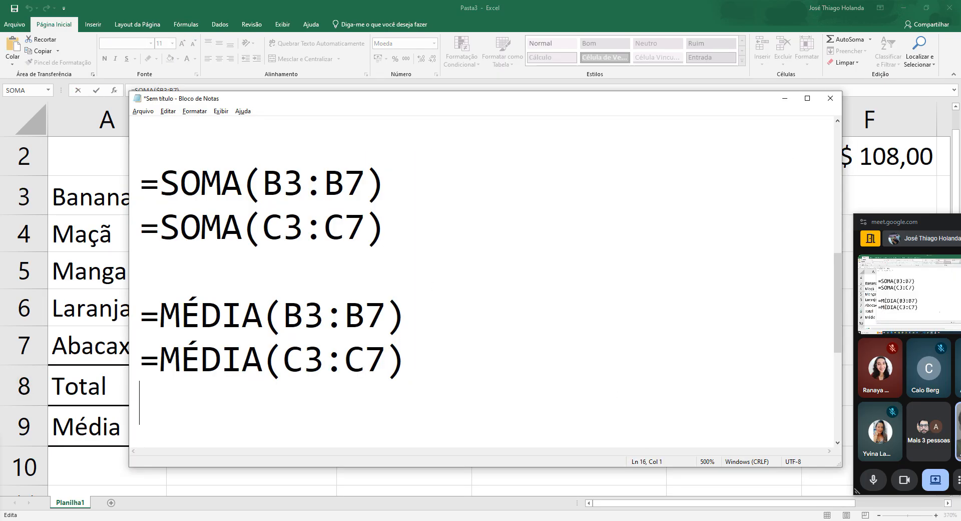
pyautogui.press('Return')
pyautogui.press('Return')
pyautogui.hotkey('ctrl', 'v')
pyautogui.hotkey('alt', 'Tab')
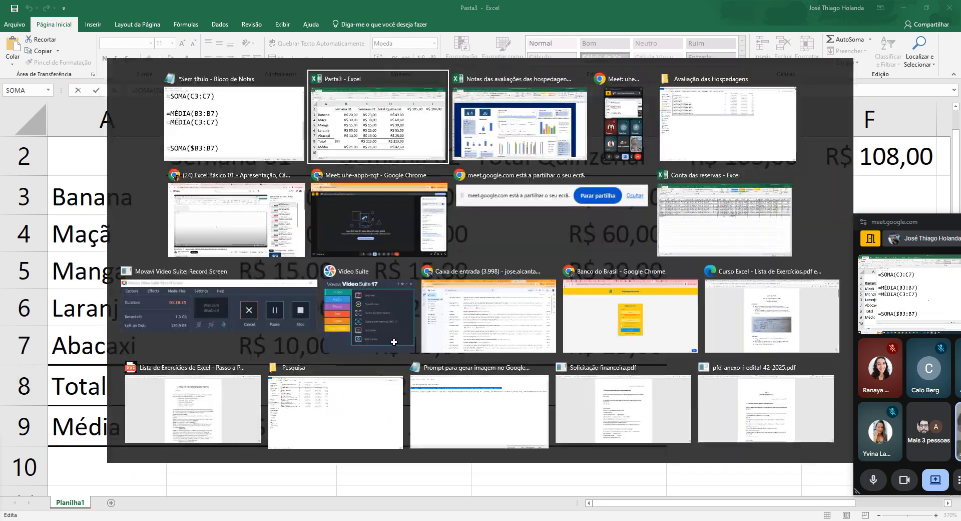
pyautogui.click(398, 385)
pyautogui.press('Escape')
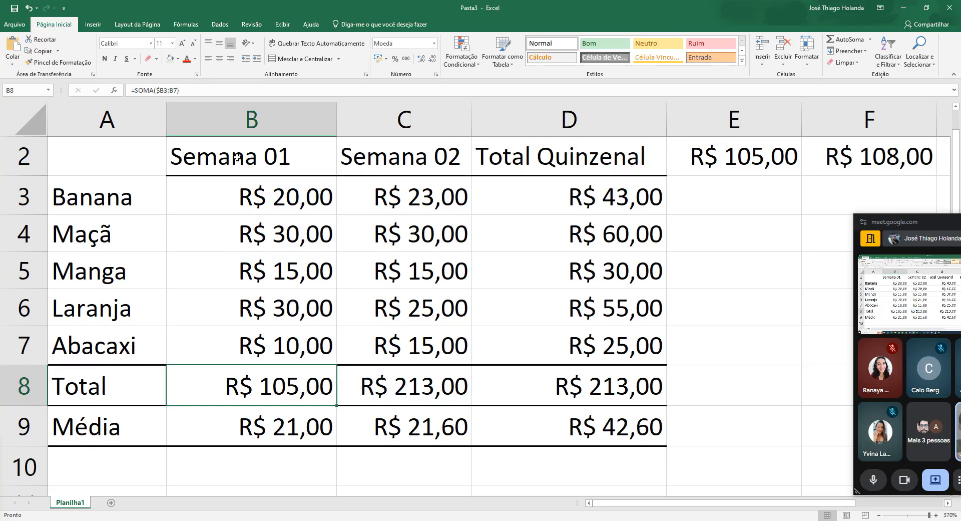
# Add a second copy of =SOMA($B3:B7) on the next line of the notes
pyautogui.press('F2')
pyautogui.hotkey('alt', 'Tab')
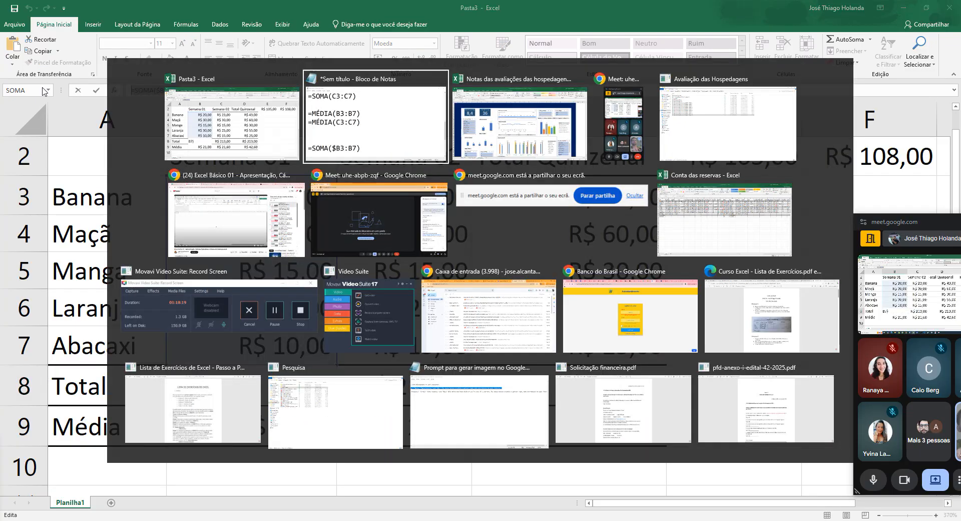
pyautogui.hotkey('alt', 'Tab')
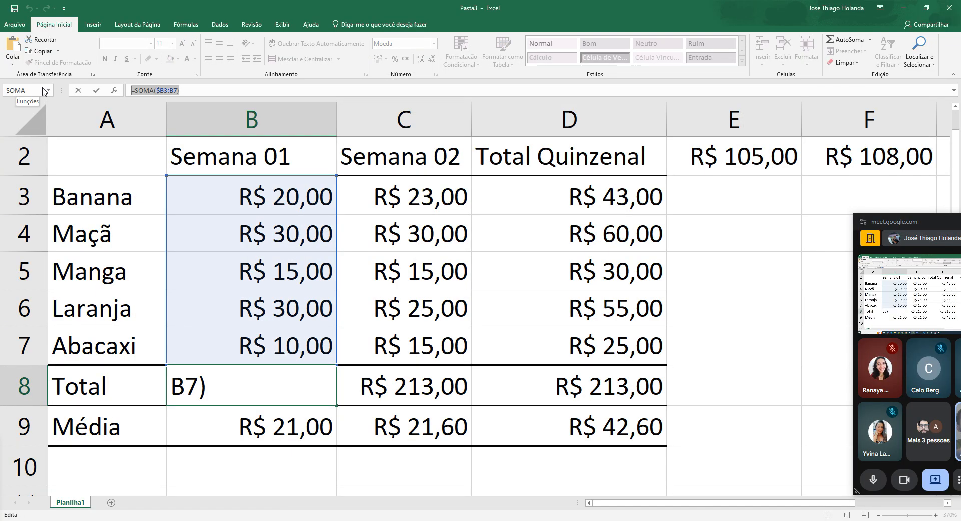
pyautogui.press('Return')
pyautogui.hotkey('alt', 'Tab')
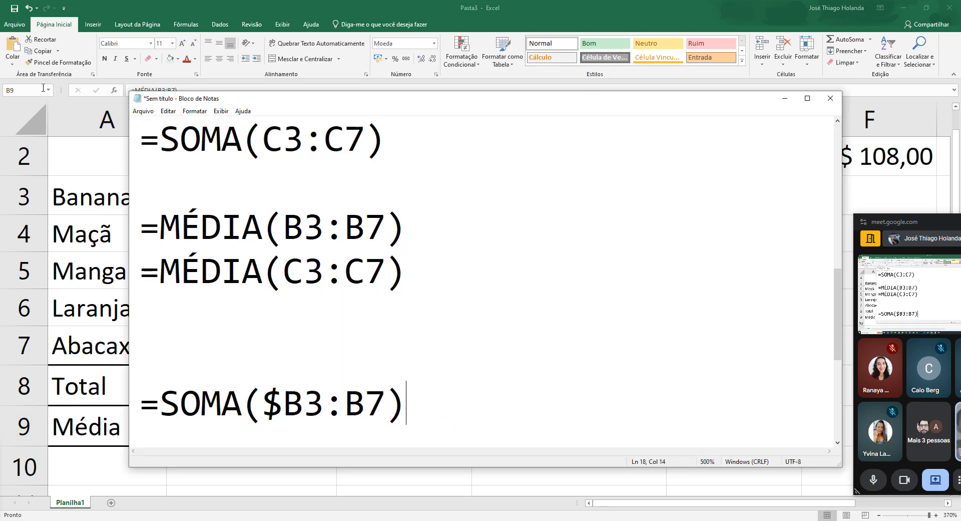
pyautogui.press('Return')
pyautogui.hotkey('ctrl', 'v')
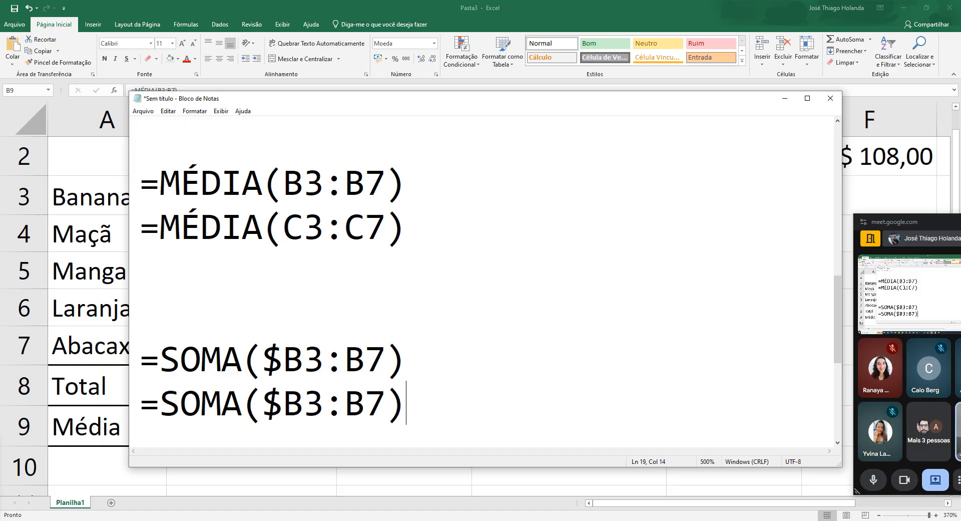
# Replace the second SOMA line in the notes with the C8 total formula, =SOMA($B3:C7)
pyautogui.hotkey('alt', 'Tab')
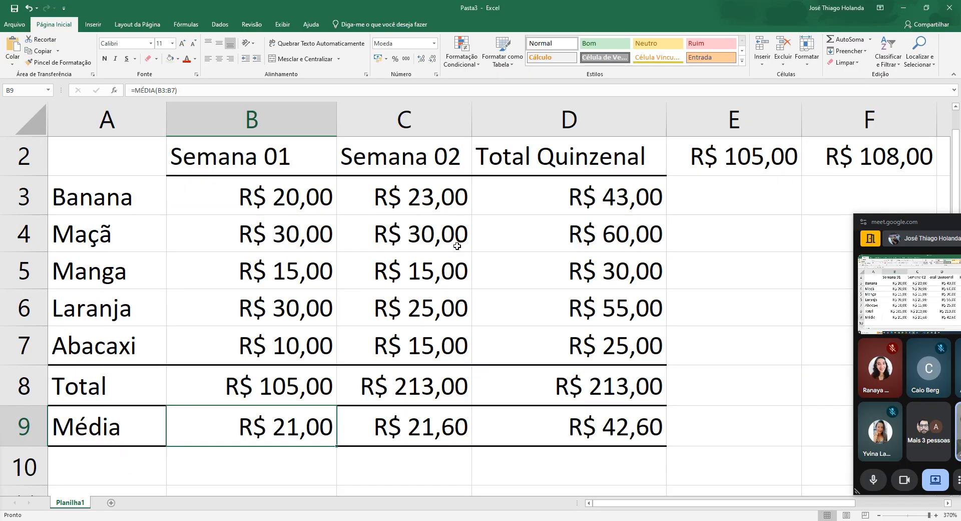
pyautogui.click(426, 389)
pyautogui.moveTo(200, 91); pyautogui.dragTo(68, 91)
pyautogui.hotkey('ctrl', 'c')
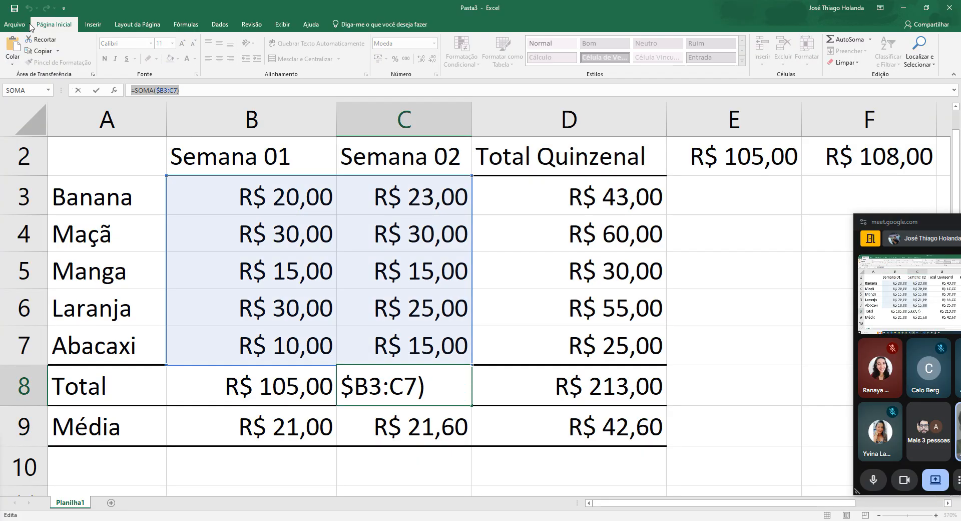
pyautogui.press('Return')
pyautogui.hotkey('alt', 'Tab')
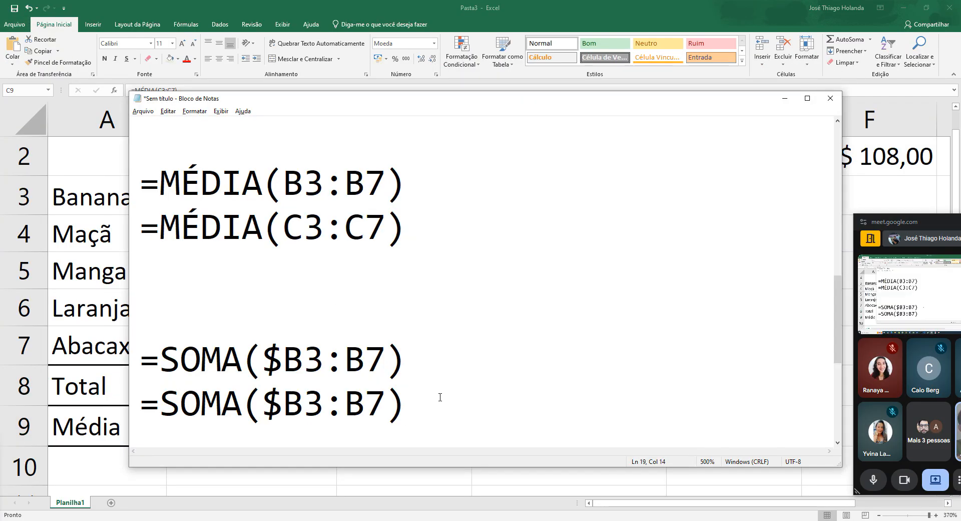
pyautogui.moveTo(386, 400); pyautogui.dragTo(31, 390)
pyautogui.moveTo(498, 399); pyautogui.dragTo(1, 377)
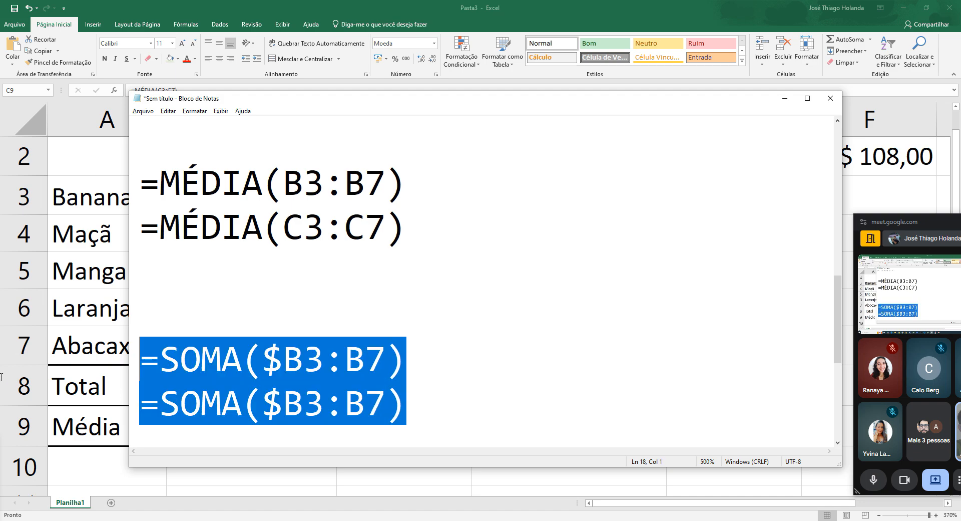
pyautogui.click(412, 408)
pyautogui.moveTo(412, 408); pyautogui.dragTo(132, 416)
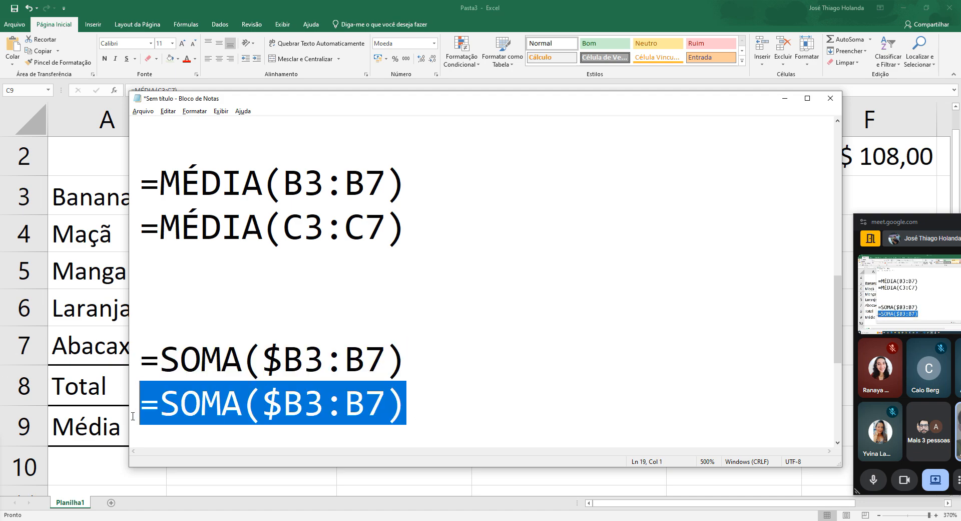
pyautogui.hotkey('ctrl', 'v')
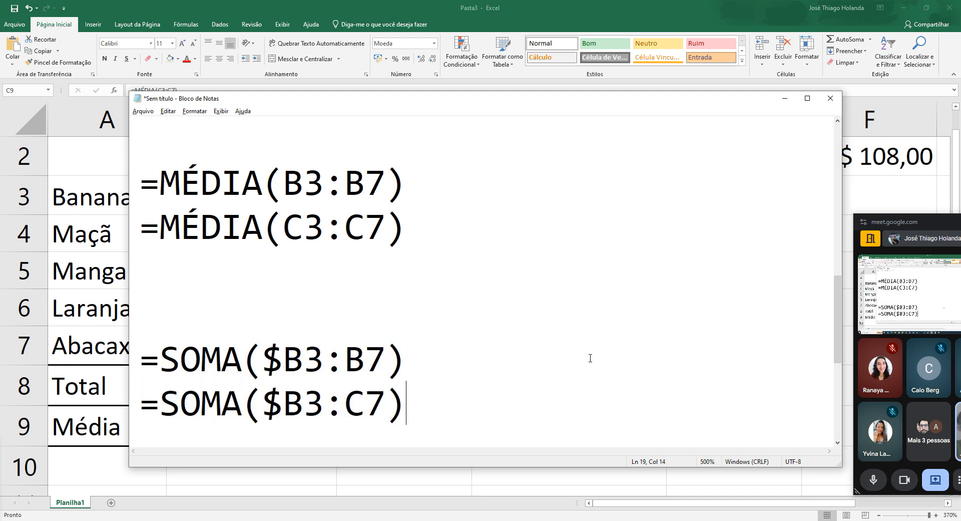
# Highlight the fixed reference $B3 in both SOMA lines of the notes to compare them
pyautogui.press('Up')
pyautogui.press('Left')
pyautogui.press('Left')
pyautogui.press('Left')
pyautogui.press('Left')
pyautogui.press('Left')
pyautogui.press('Left')
pyautogui.press('Left')
pyautogui.press('Left')
pyautogui.press('Right')
pyautogui.hotkey('shift', 'Right')
pyautogui.hotkey('shift', 'Right')
pyautogui.hotkey('shift', 'Right')
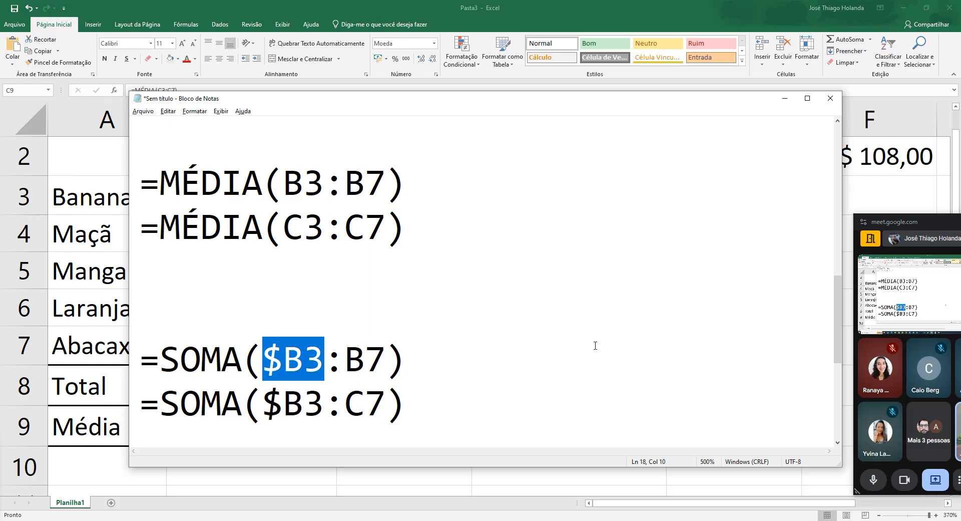
pyautogui.press('Down')
pyautogui.press('Left')
pyautogui.press('Left')
pyautogui.press('Left')
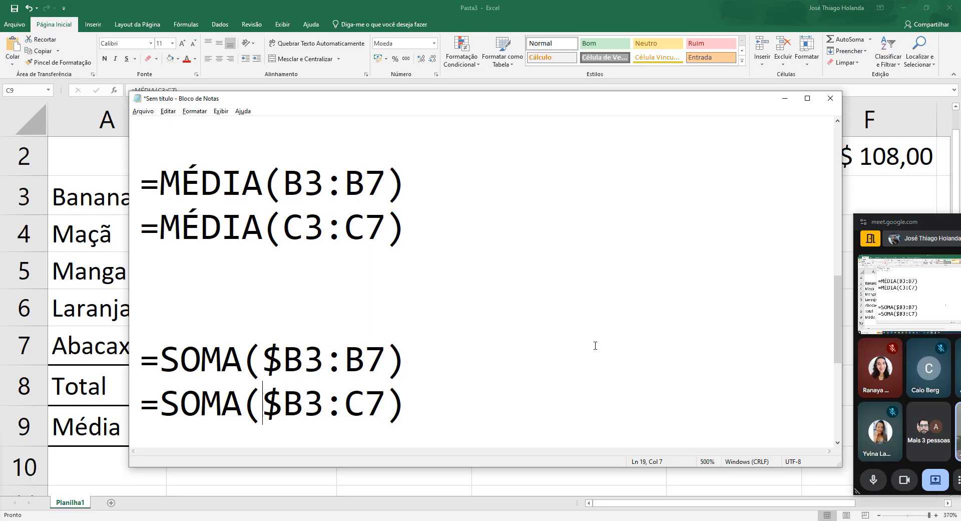
pyautogui.hotkey('shift', 'Right')
pyautogui.hotkey('shift', 'Right')
pyautogui.hotkey('shift', 'Right')
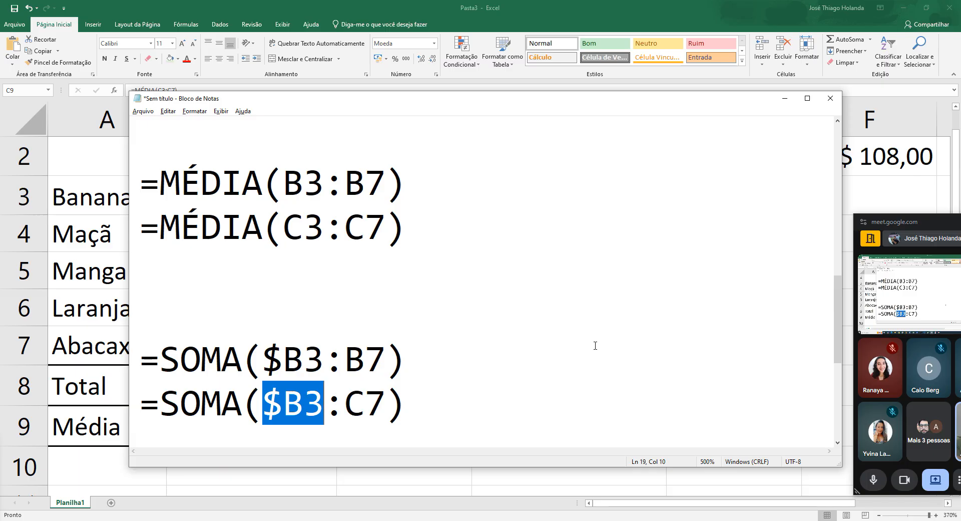
# Compare the second references of the two SOMA lines, and highlight the range $B3:C7 in the copied formula
pyautogui.press('Up')
pyautogui.press('Right')
pyautogui.press('Right')
pyautogui.press('Left')
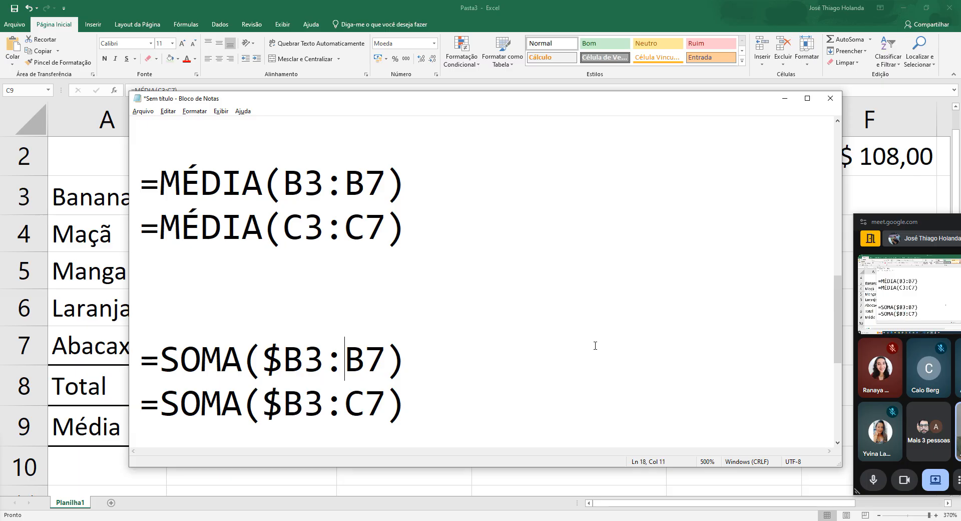
pyautogui.press('Down')
pyautogui.press('Left')
pyautogui.press('Left')
pyautogui.press('Left')
pyautogui.press('Right')
pyautogui.hotkey('shift', 'Right')
pyautogui.hotkey('shift', 'Right')
pyautogui.hotkey('shift', 'Right')
pyautogui.hotkey('shift', 'Right')
pyautogui.hotkey('shift', 'Right')
pyautogui.hotkey('shift', 'Right')
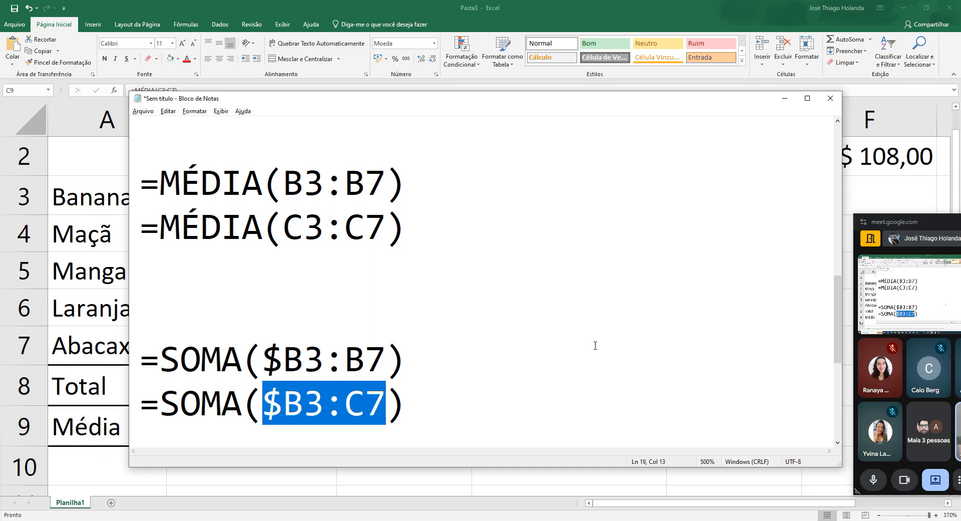
# Return to the workbook and compare the sum of the range B3:C7 with the Semana 02 total in C8
pyautogui.hotkey('alt', 'Tab')
pyautogui.moveTo(291, 194); pyautogui.dragTo(440, 355)
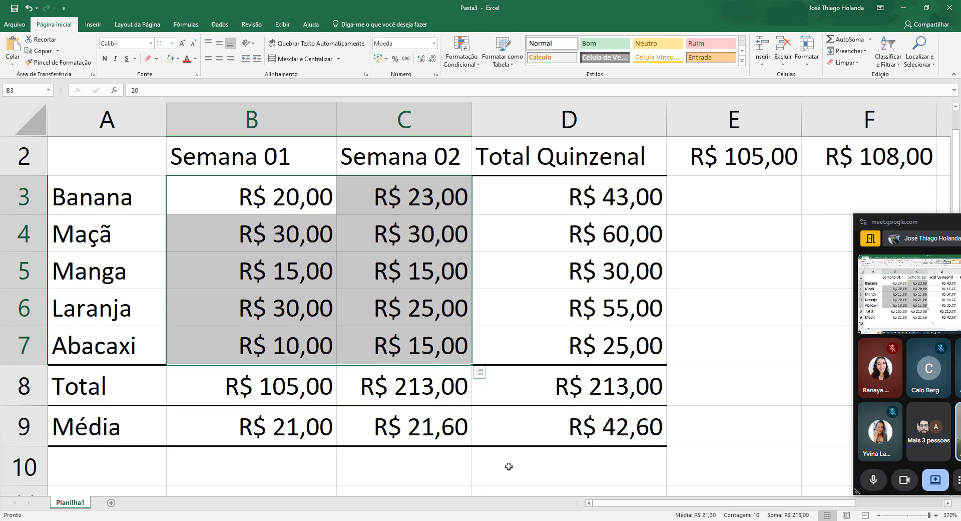
pyautogui.click(437, 384)
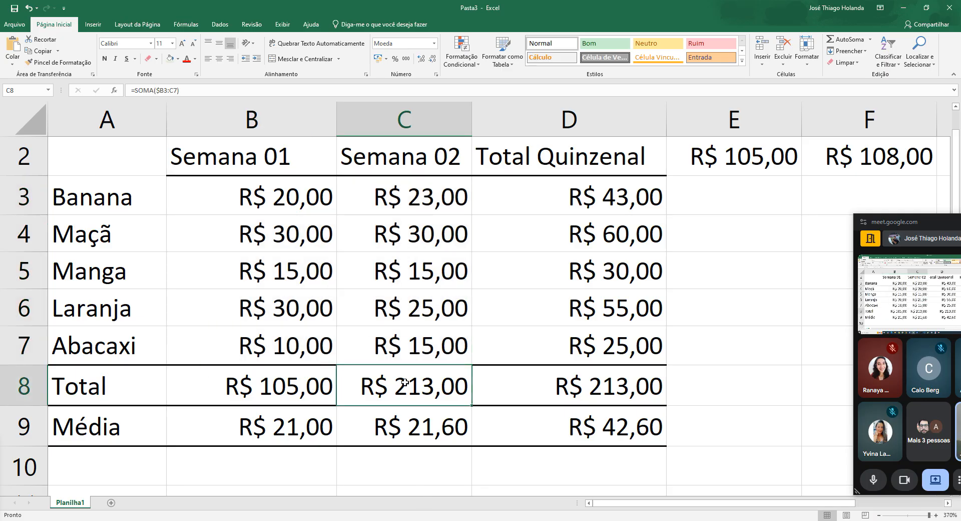
# Restore the totals without fixed columns, with =SOMA(B3:B7) in B8 and =SOMA(C3:C7) in C8
pyautogui.click(239, 382)
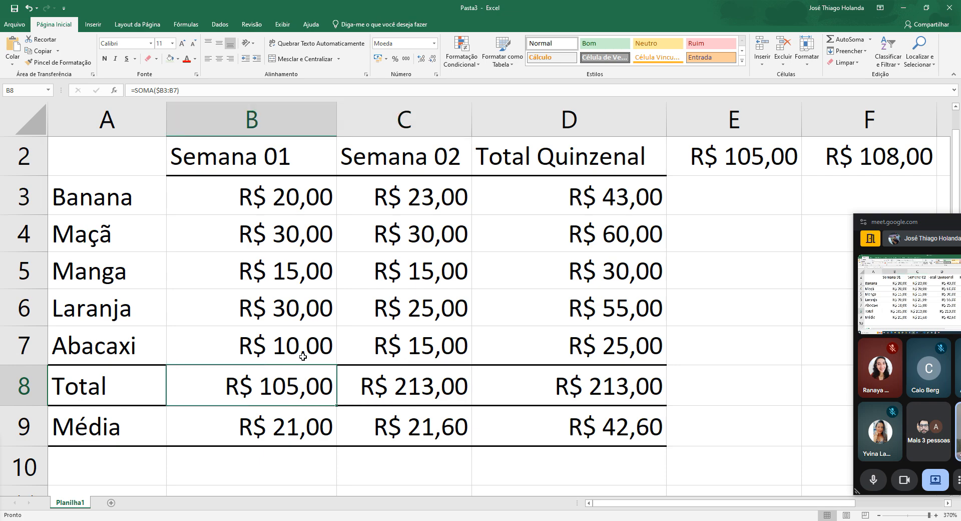
pyautogui.press('Right')
pyautogui.press('Left')
pyautogui.hotkey('ctrl', 'c')
pyautogui.press('Right')
pyautogui.press('Delete')
pyautogui.press('Left')
pyautogui.click(401, 380)
pyautogui.hotkey('ctrl', 'v')
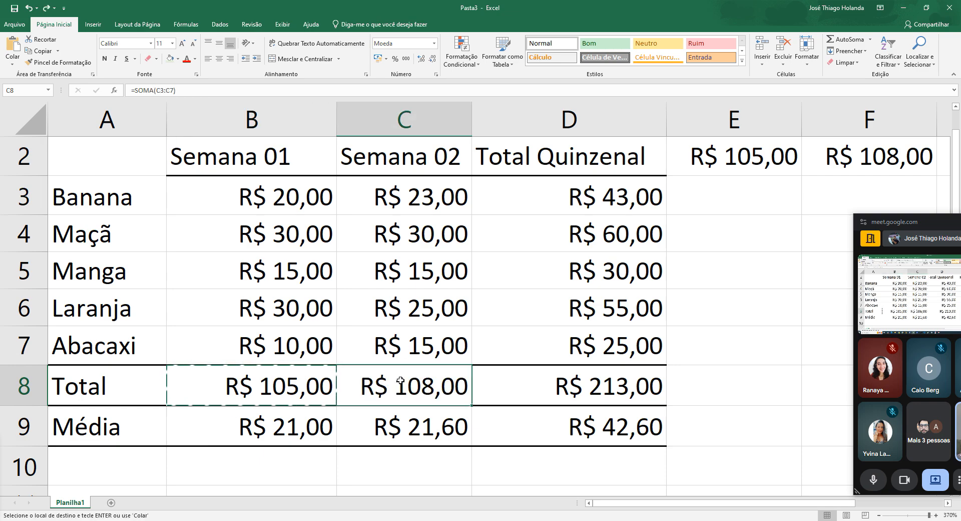
pyautogui.click(400, 350)
pyautogui.press('Escape')
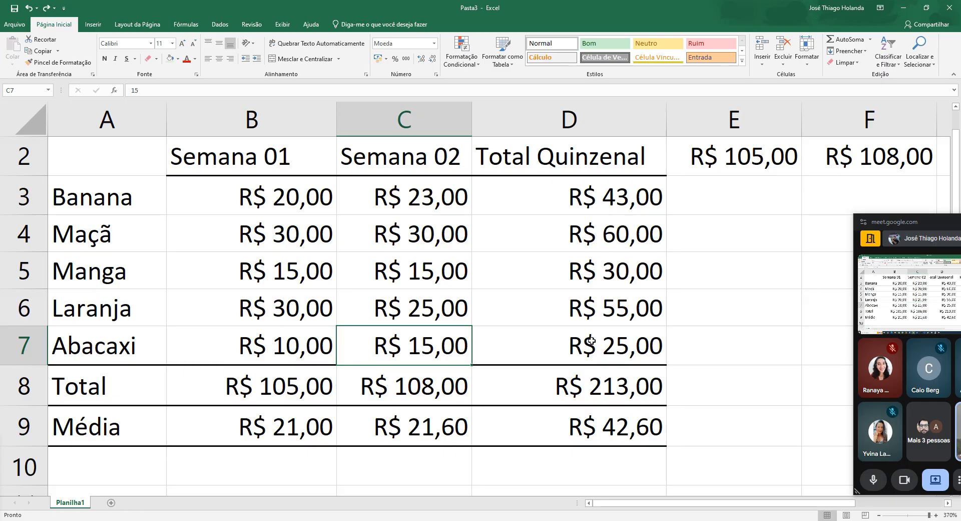
# Clear the Total Quinzenal formulas for Maçã through Abacaxi in D4:D7
pyautogui.click(602, 206)
pyautogui.click(626, 359)
pyautogui.click(626, 393)
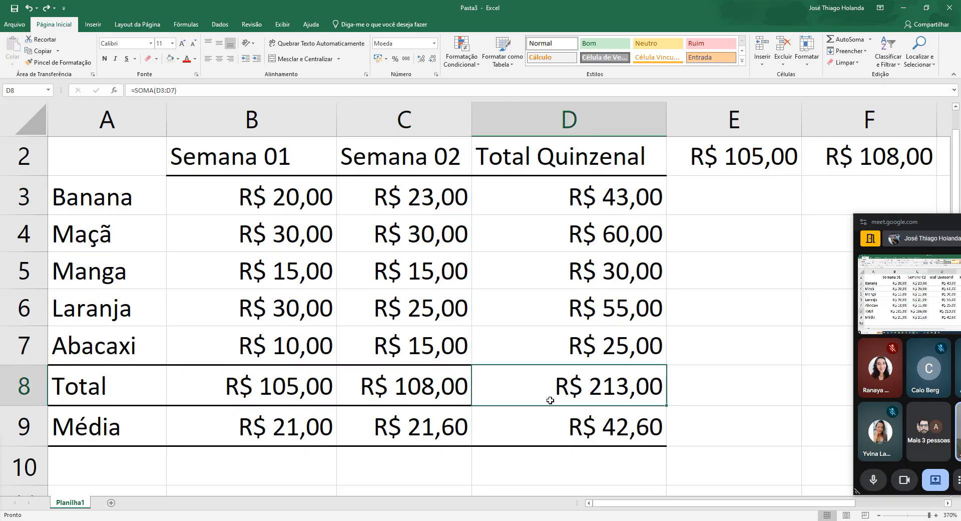
pyautogui.moveTo(620, 205)
pyautogui.mouseDown()
pyautogui.moveTo(623, 220)
pyautogui.moveTo(614, 196)
pyautogui.mouseUp()
pyautogui.moveTo(616, 233); pyautogui.dragTo(621, 351)
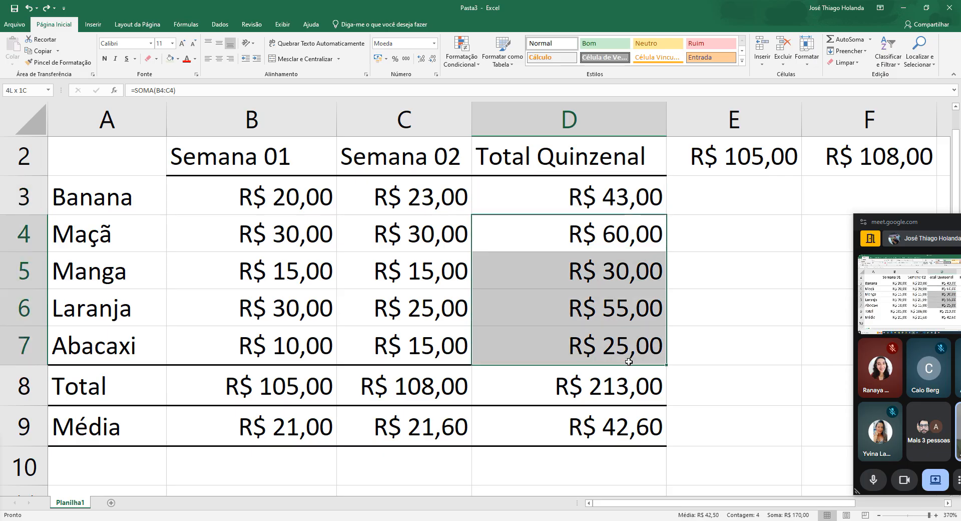
pyautogui.press('Delete')
# Examine the Banana total formula in D3, and point out row numbers 3 and 7 in the notes' SOMA formulas
pyautogui.click(617, 196)
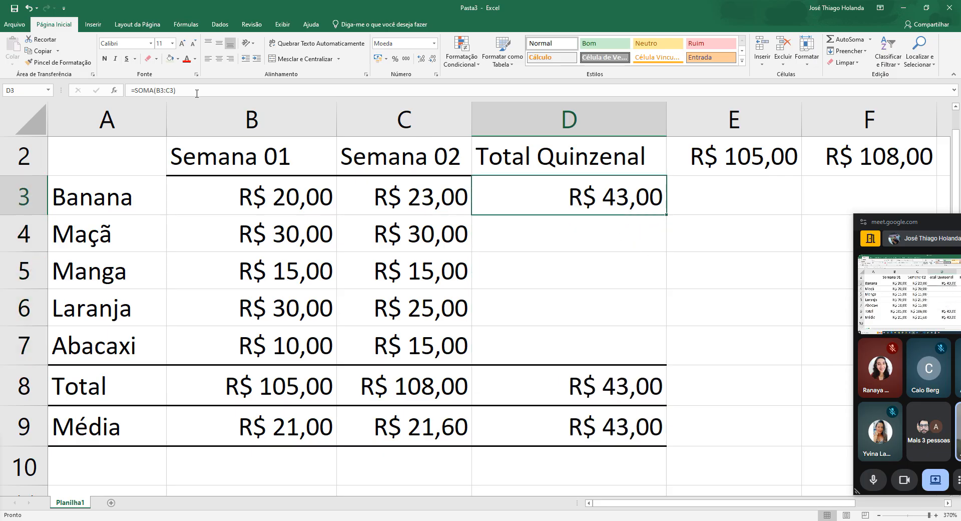
pyautogui.click(161, 91)
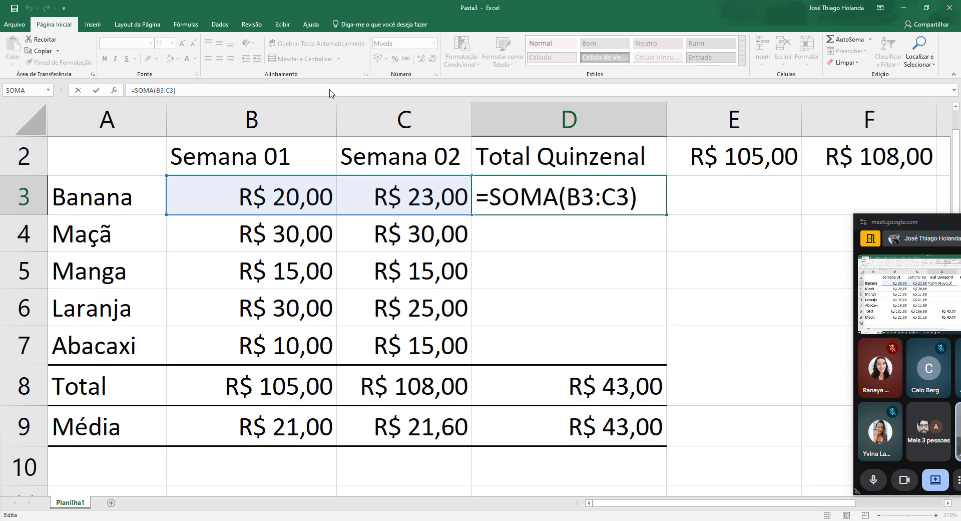
pyautogui.hotkey('alt', 'Tab')
pyautogui.press('Up')
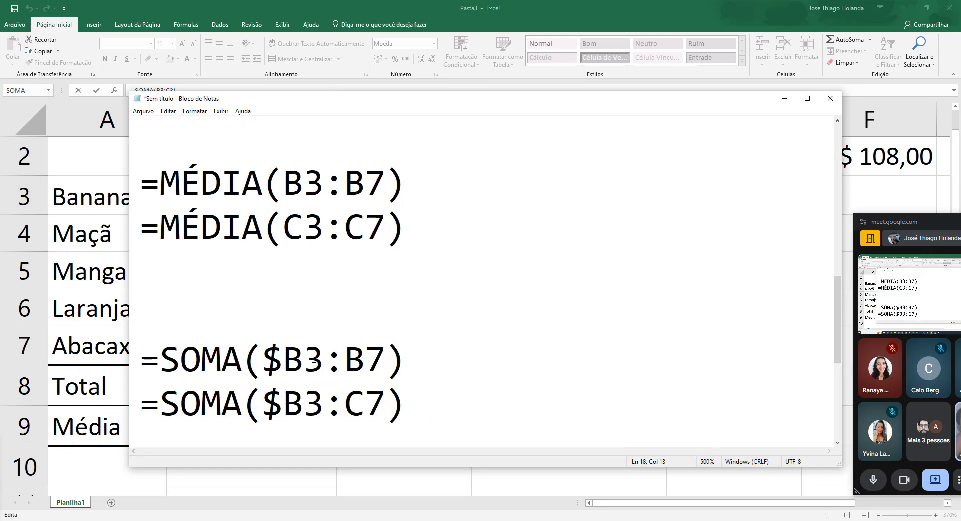
pyautogui.moveTo(305, 359); pyautogui.dragTo(320, 368)
pyautogui.moveTo(313, 402); pyautogui.dragTo(318, 402)
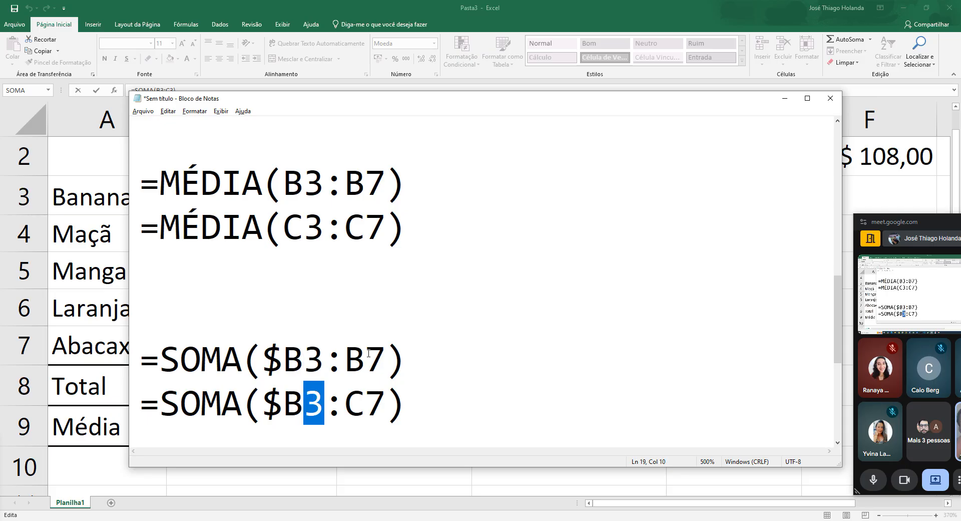
pyautogui.moveTo(368, 352); pyautogui.dragTo(379, 352)
pyautogui.moveTo(378, 413); pyautogui.dragTo(369, 412)
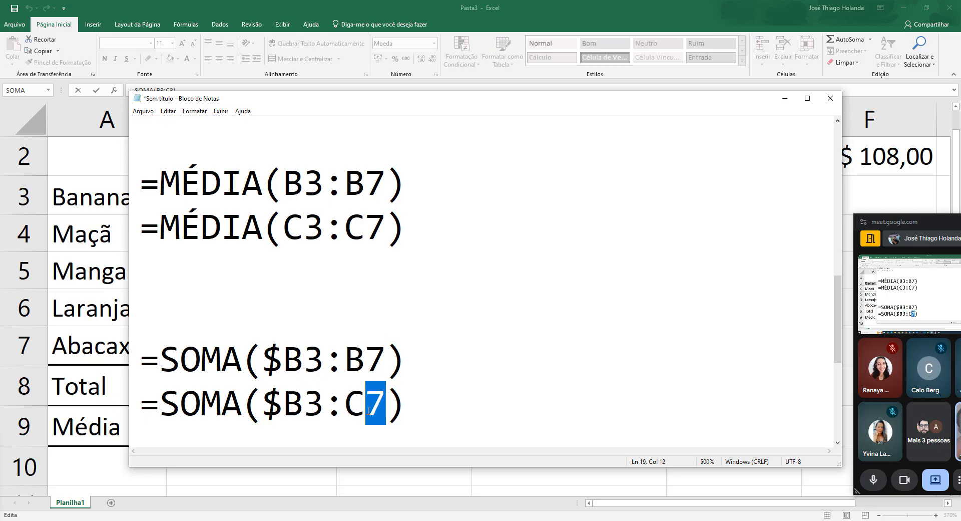
# Compare the notes with the D3 formula in the workbook, then leave it unchanged and inspect the Semana 01 total in B8
pyautogui.hotkey('alt', 'Tab')
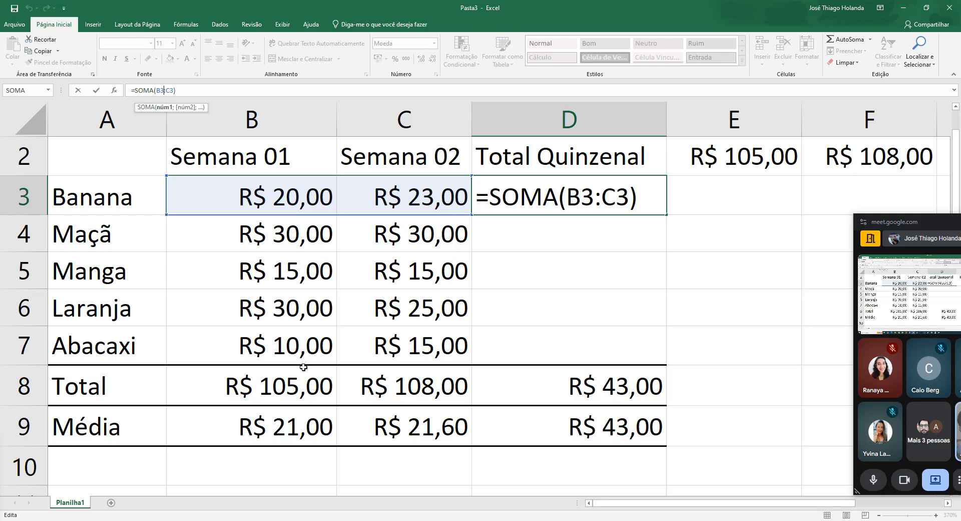
pyautogui.hotkey('alt', 'Tab')
pyautogui.hotkey('alt', 'Tab')
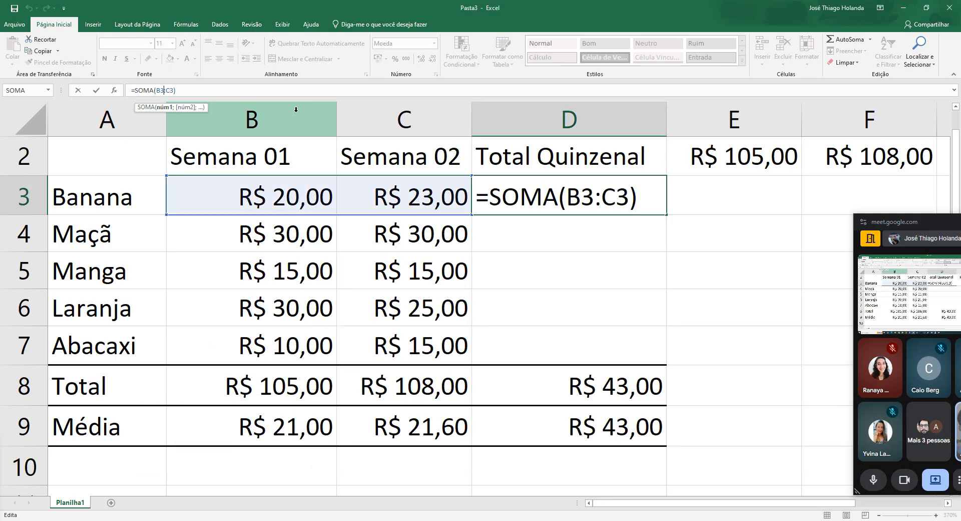
pyautogui.hotkey('ctrl', 'Return')
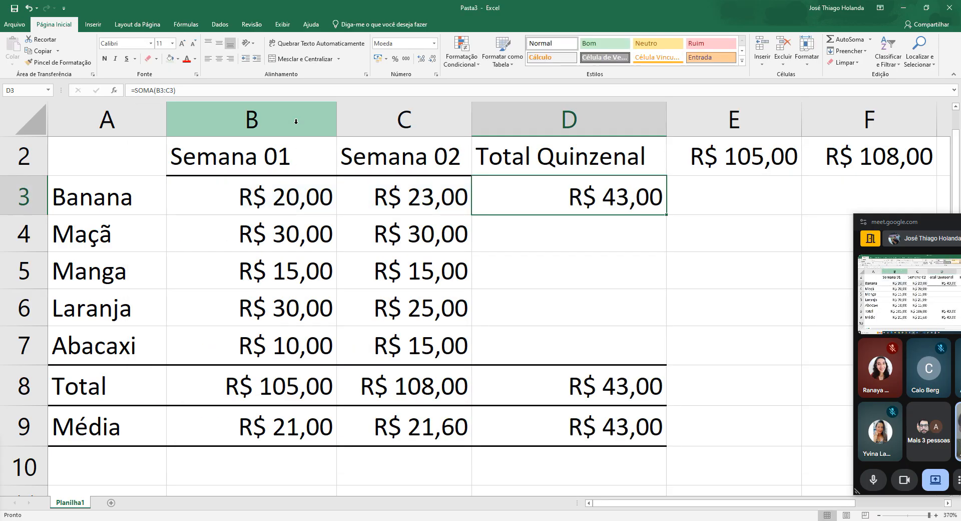
pyautogui.click(292, 393)
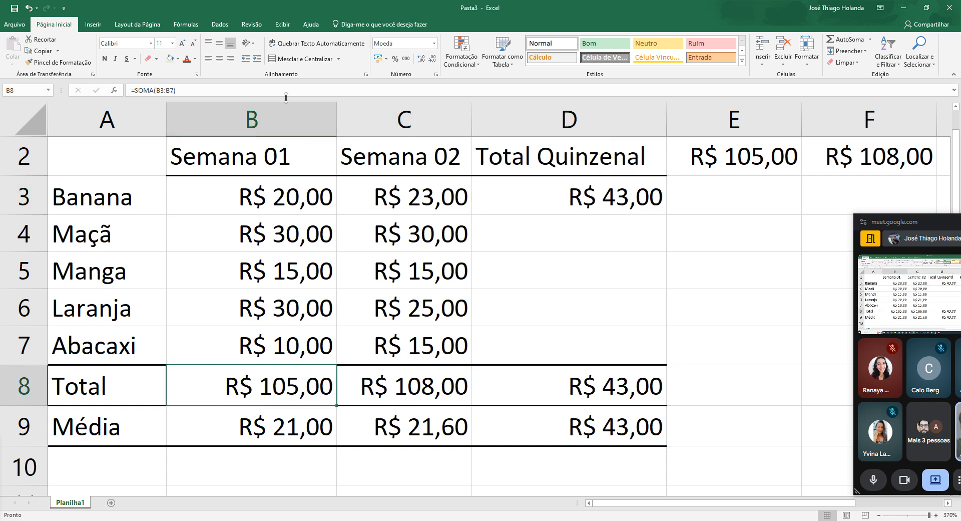
# Inspect the Semana 02 total in C8, and point out row numbers 3 and 7 in the notes' SOMA formulas
pyautogui.click(407, 387)
pyautogui.press('Left')
pyautogui.press('Right')
pyautogui.hotkey('alt', 'Tab')
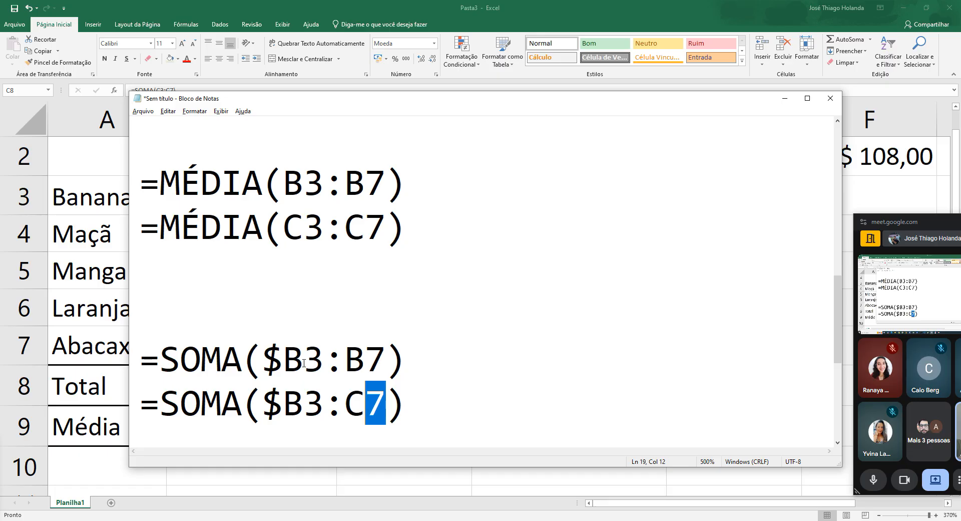
pyautogui.click(319, 407)
pyautogui.moveTo(317, 410); pyautogui.dragTo(331, 406)
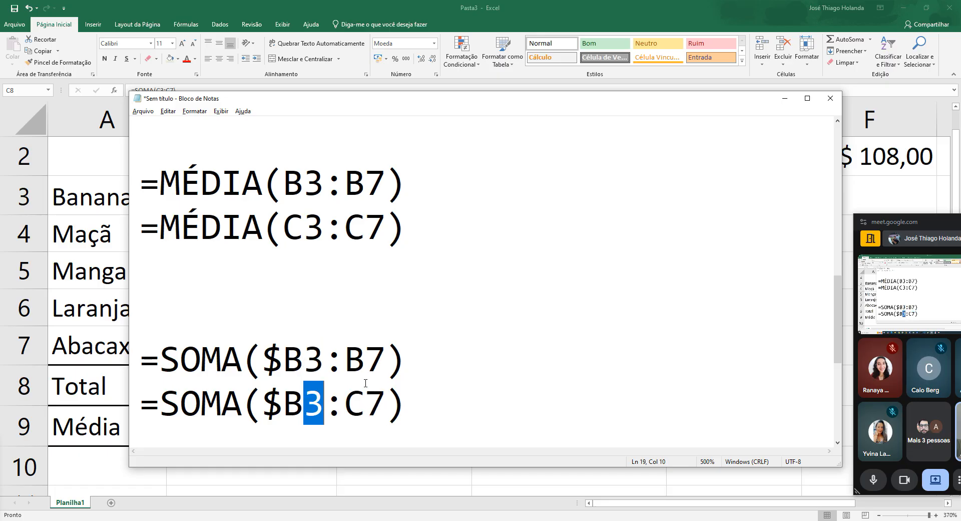
pyautogui.moveTo(367, 364); pyautogui.dragTo(383, 365)
pyautogui.moveTo(366, 405); pyautogui.dragTo(384, 406)
pyautogui.hotkey('alt', 'Tab')
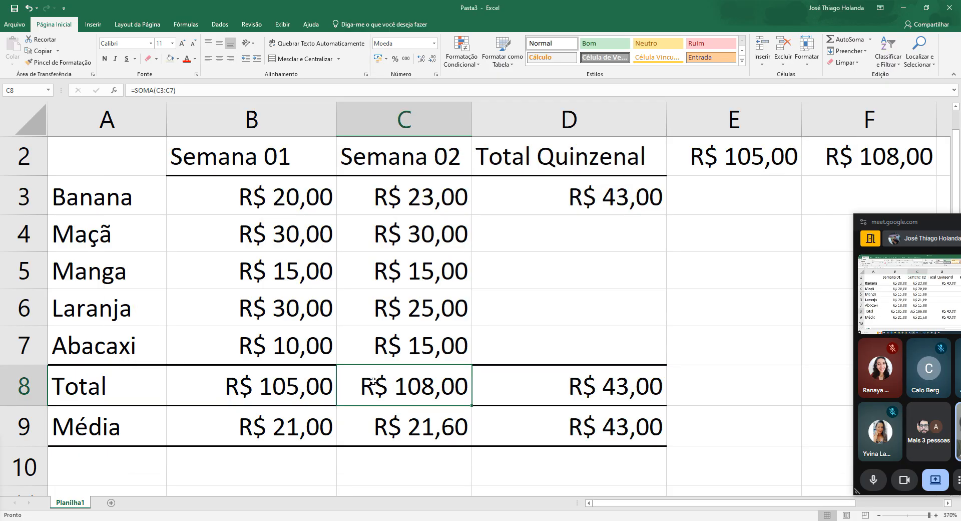
# Review the Total Quinzenal cells D3:D7 and copy the Banana formula =SOMA(B3:C3) from D3
pyautogui.click(594, 217)
pyautogui.click(610, 212)
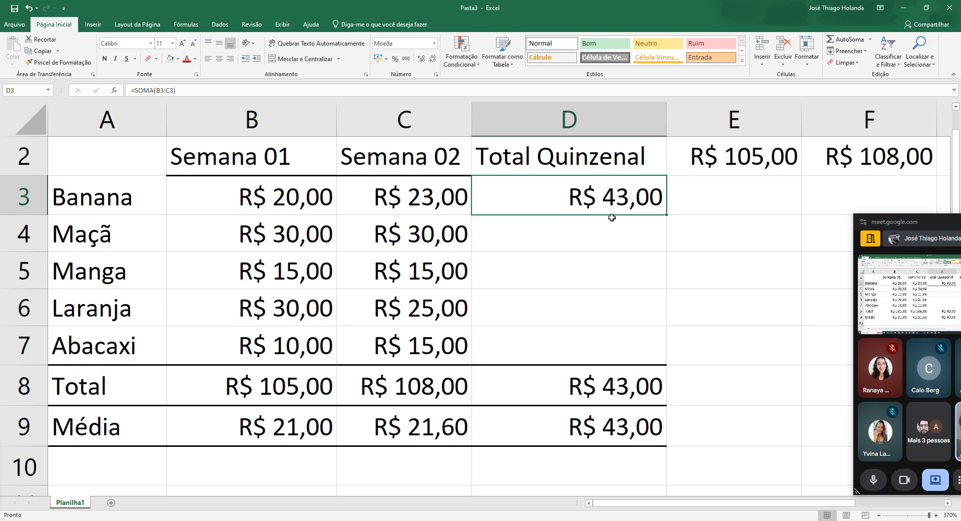
pyautogui.click(607, 236)
pyautogui.click(605, 294)
pyautogui.click(607, 340)
pyautogui.click(603, 196)
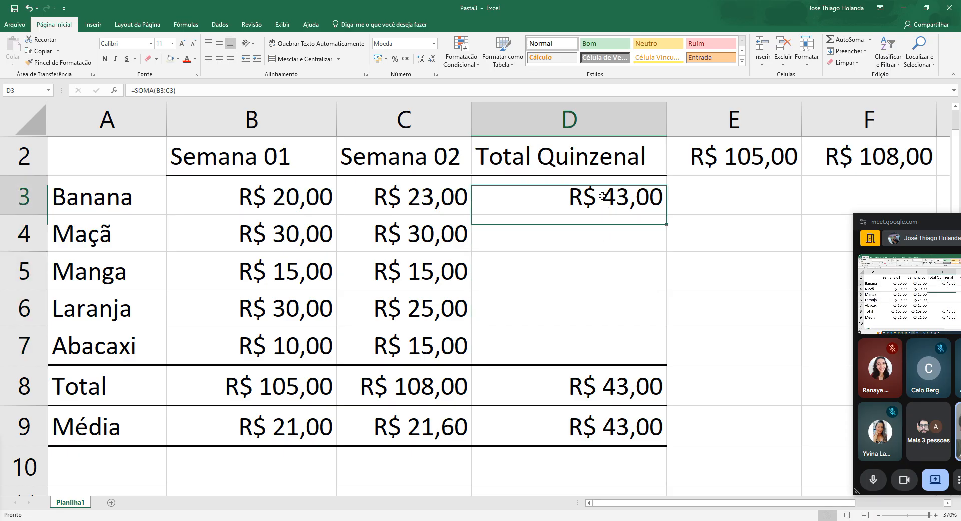
pyautogui.moveTo(179, 92); pyautogui.dragTo(1, 97)
pyautogui.hotkey('ctrl', 'c')
pyautogui.press('Return')
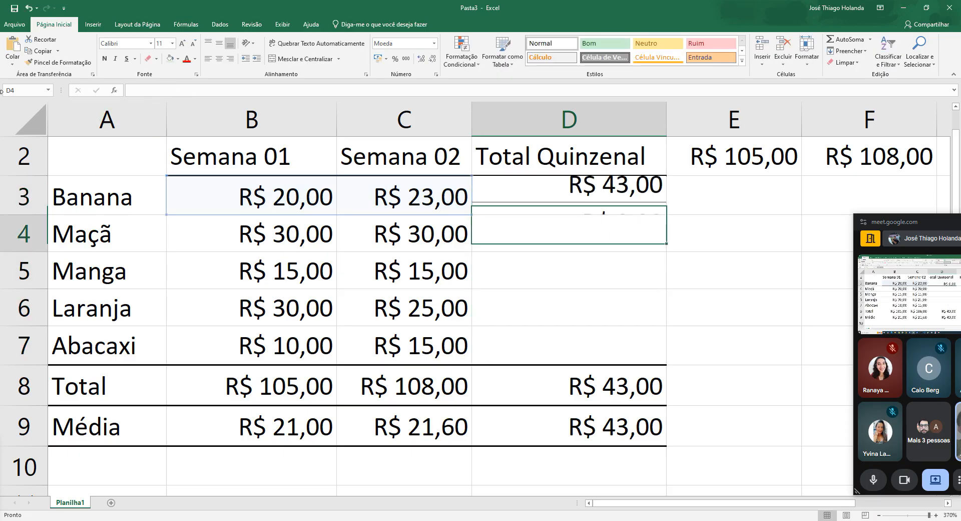
pyautogui.hotkey('alt', 'Tab')
pyautogui.click(418, 410)
pyautogui.press('Return')
pyautogui.press('Return')
pyautogui.press('Return')
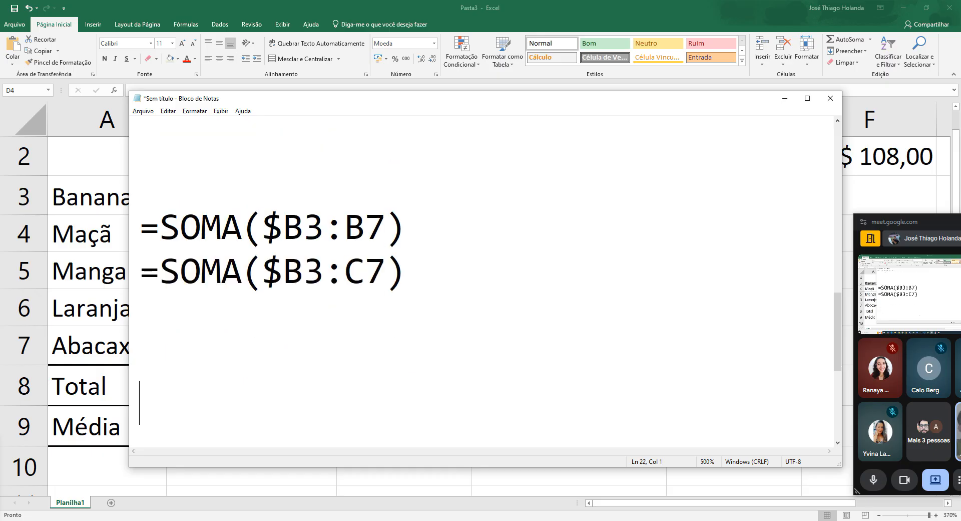
pyautogui.hotkey('ctrl', 'v')
pyautogui.scroll(1, 436, 332)
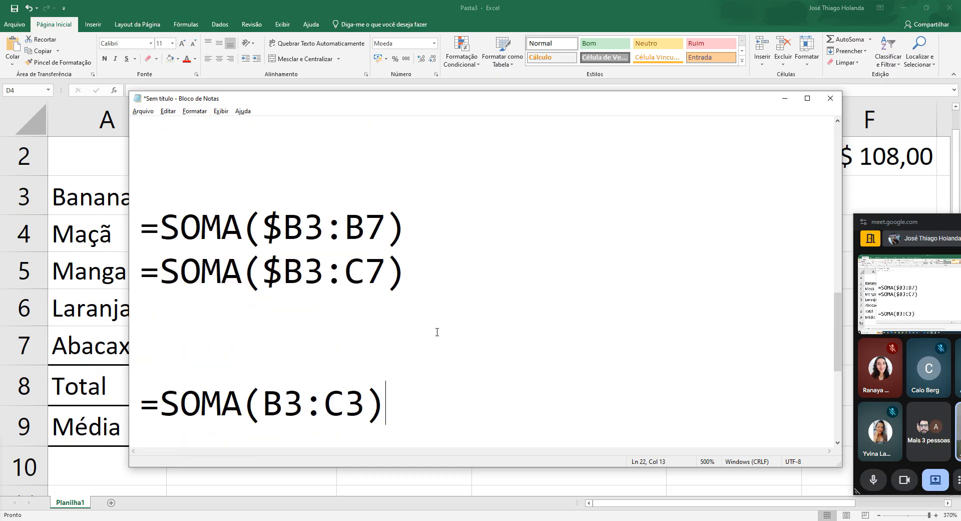
pyautogui.scroll(-1, 438, 333)
pyautogui.moveTo(406, 283); pyautogui.dragTo(58, 260)
pyautogui.press('Delete')
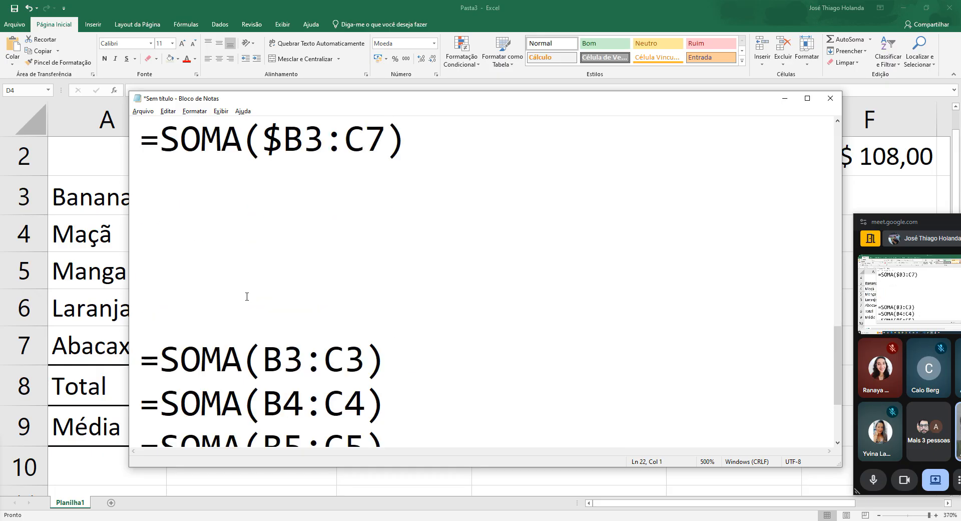
# Append =SOMA(B3:C3) at the end of the Notepad notes, below the list of row totals, and return to the workbook
pyautogui.scroll(-1, 249, 296)
pyautogui.hotkey('ctrl', 'End')
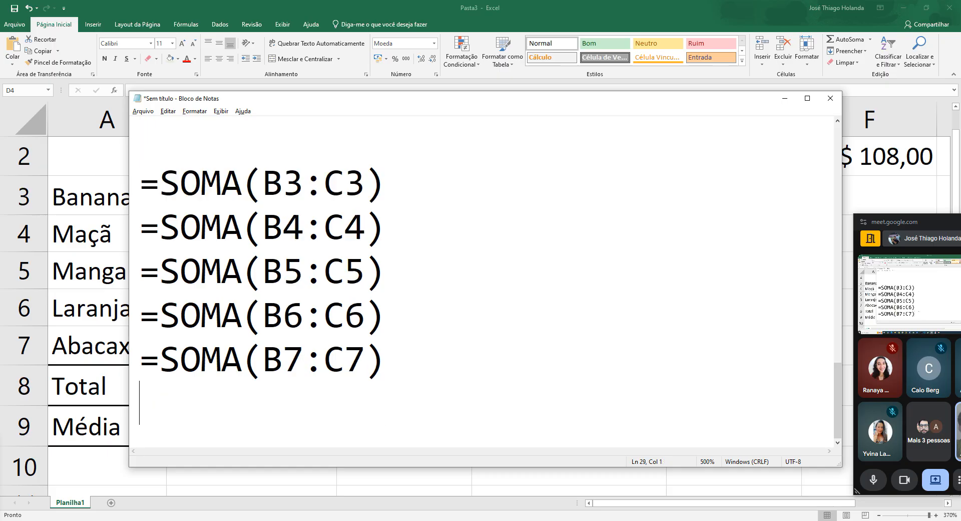
pyautogui.hotkey('ctrl', 'v')
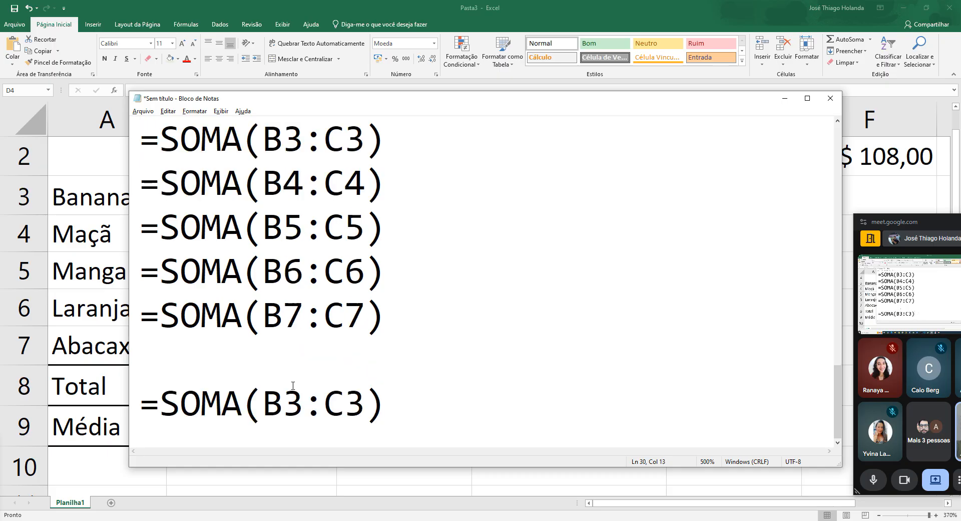
pyautogui.click(294, 402)
pyautogui.press('Left')
pyautogui.hotkey('alt', 'Tab')
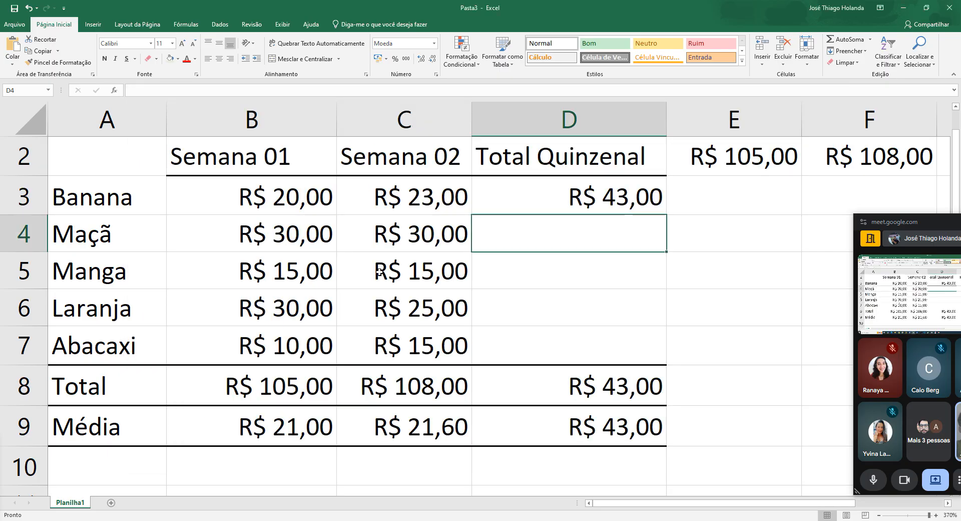
# Fix the first row reference of the Banana total in D3 as =SOMA(B$3:C3) and fill the formula down to D7
pyautogui.click(548, 201)
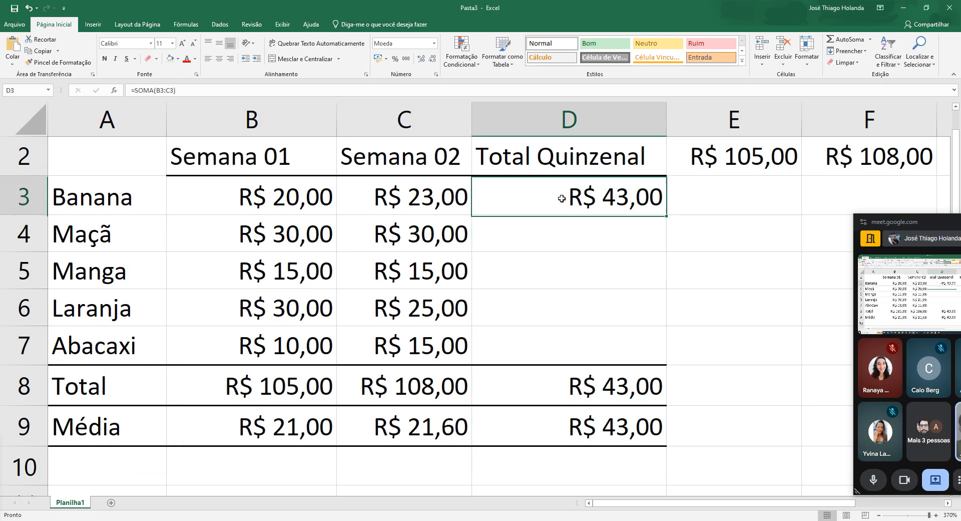
pyautogui.click(161, 90)
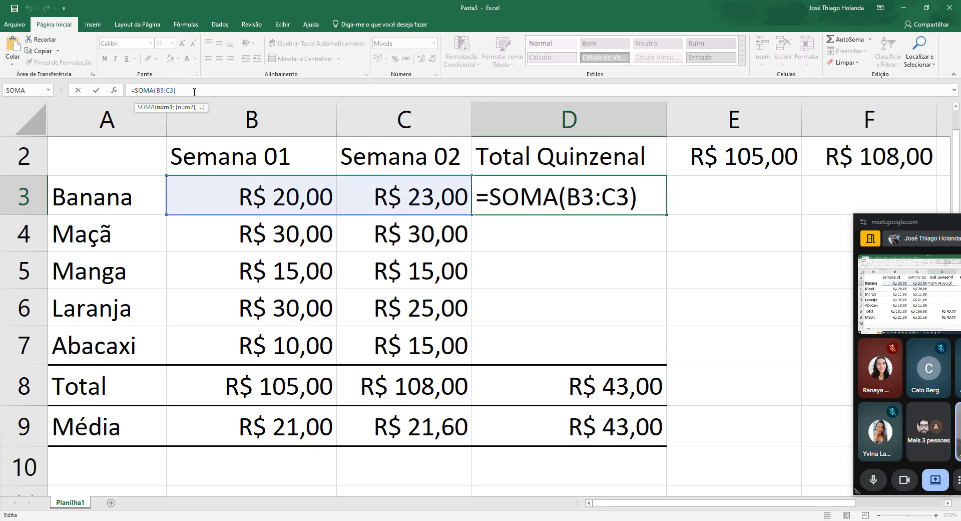
pyautogui.write('$')
pyautogui.press('Return')
pyautogui.press('Up')
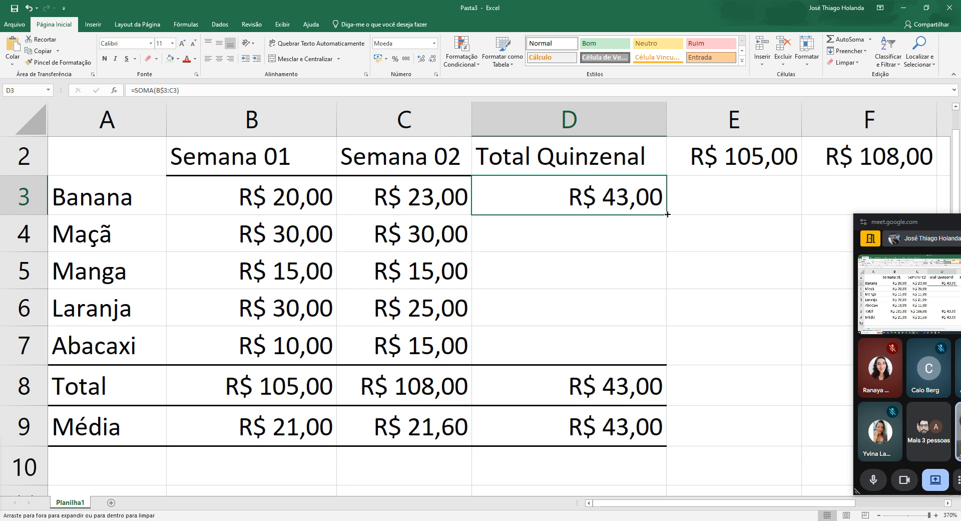
pyautogui.moveTo(668, 214); pyautogui.dragTo(659, 368)
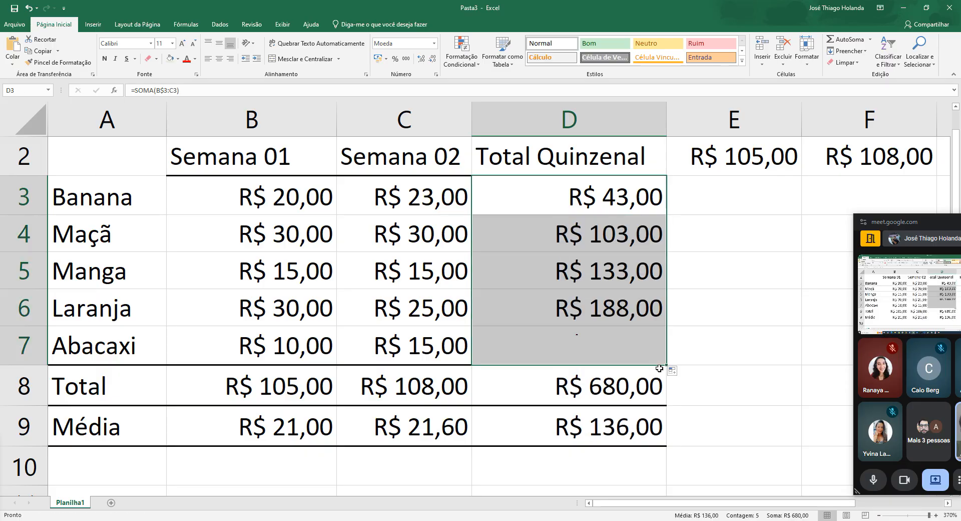
pyautogui.click(712, 293)
# Copy the Maçã formula =SOMA(B$3:C4) from D4 into the notes, on the line below =SOMA(B3:C3)
pyautogui.click(614, 238)
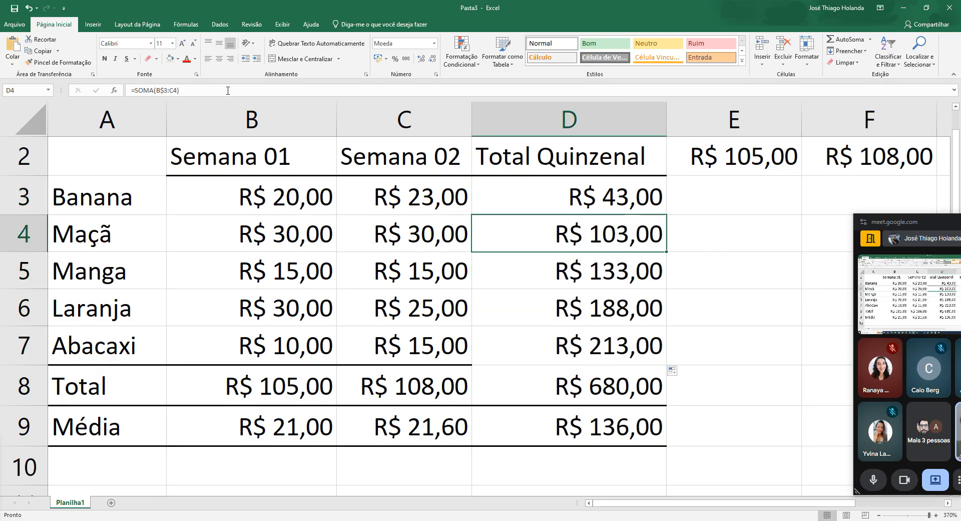
pyautogui.press('F2')
pyautogui.press('Return')
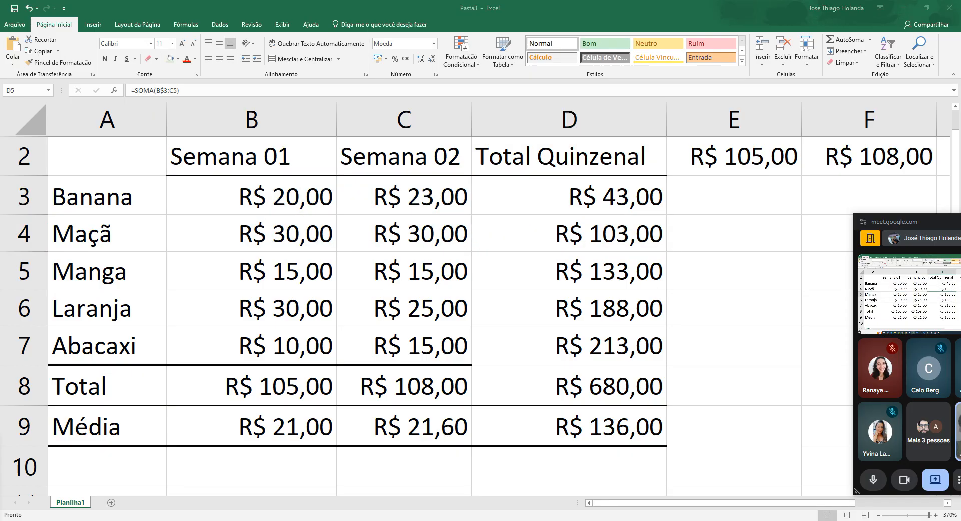
pyautogui.hotkey('alt', 'Tab')
pyautogui.click(399, 422)
pyautogui.press('Return')
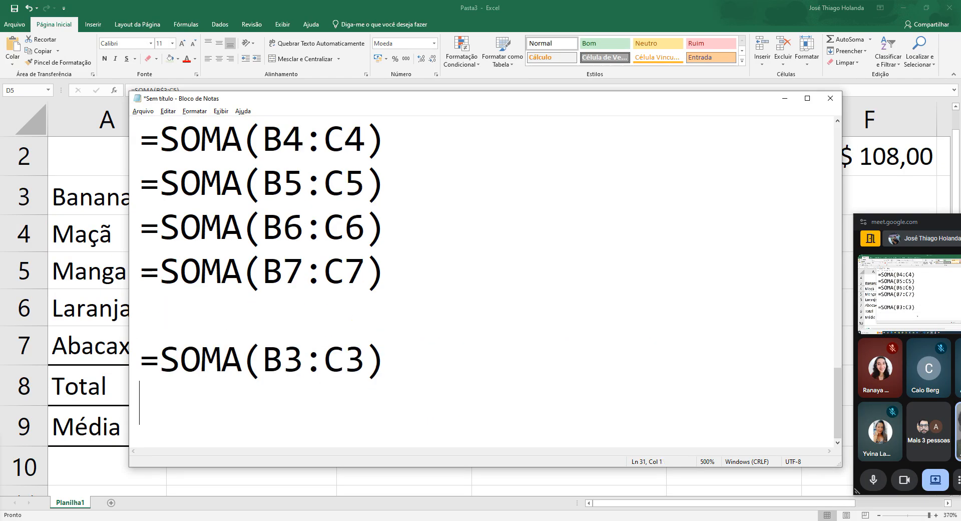
pyautogui.hotkey('ctrl', 'v')
pyautogui.press('Left')
pyautogui.press('Left')
pyautogui.press('Left')
pyautogui.press('Left')
pyautogui.press('Right')
pyautogui.press('Right')
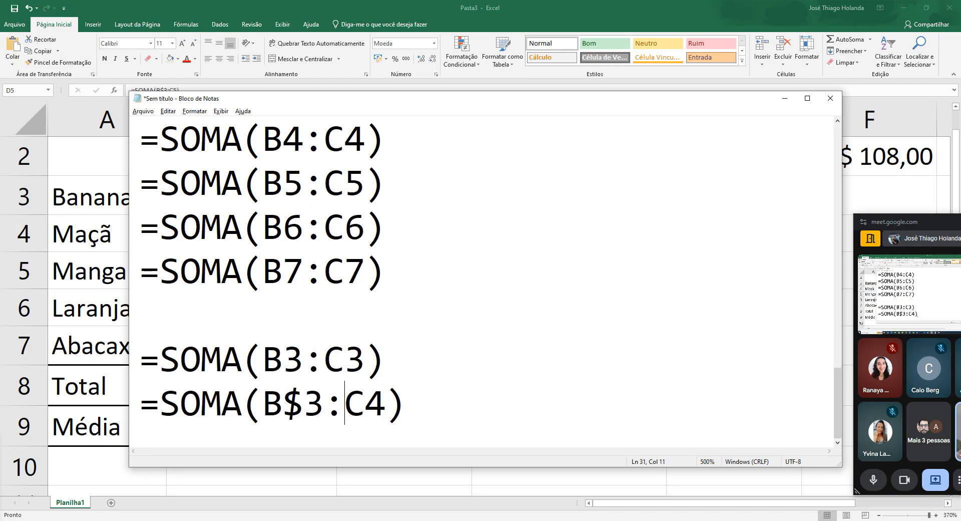
# Highlight B3:C4 in the workbook and compare it with the range referenced by the Maçã total in D4
pyautogui.hotkey('alt', 'Tab')
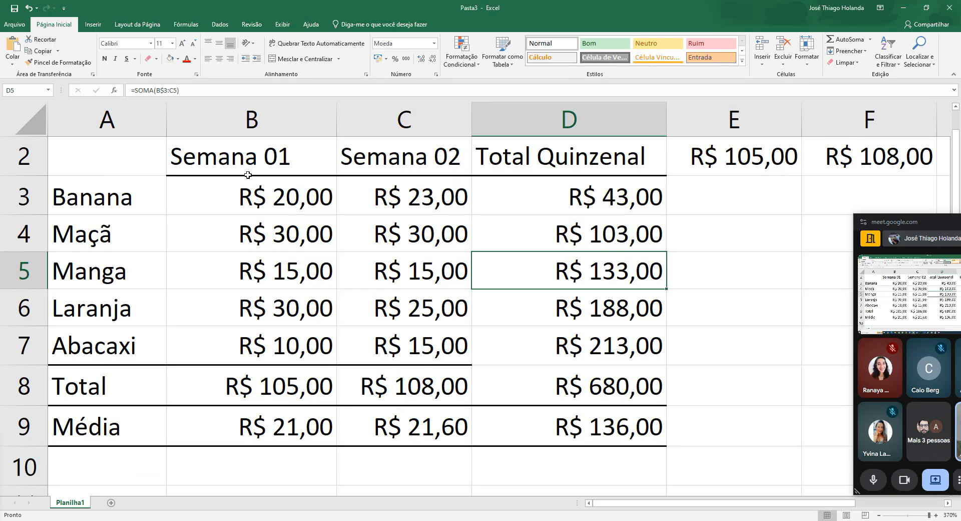
pyautogui.click(274, 194)
pyautogui.moveTo(274, 194); pyautogui.dragTo(386, 233)
pyautogui.click(619, 236)
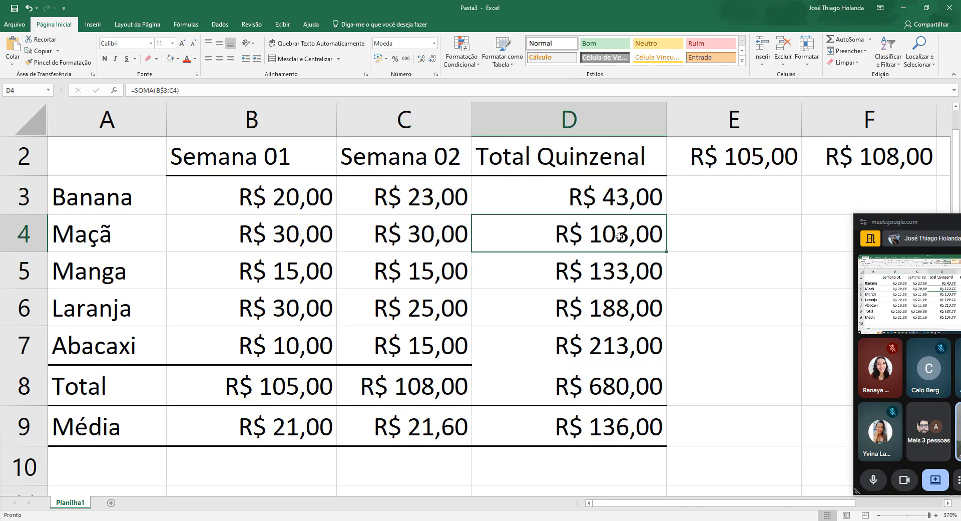
pyautogui.doubleClick(619, 237)
pyautogui.press('Escape')
# Examine the ranges summed by the Manga, Laranja and Abacaxi totals in D5:D7
pyautogui.doubleClick(557, 265)
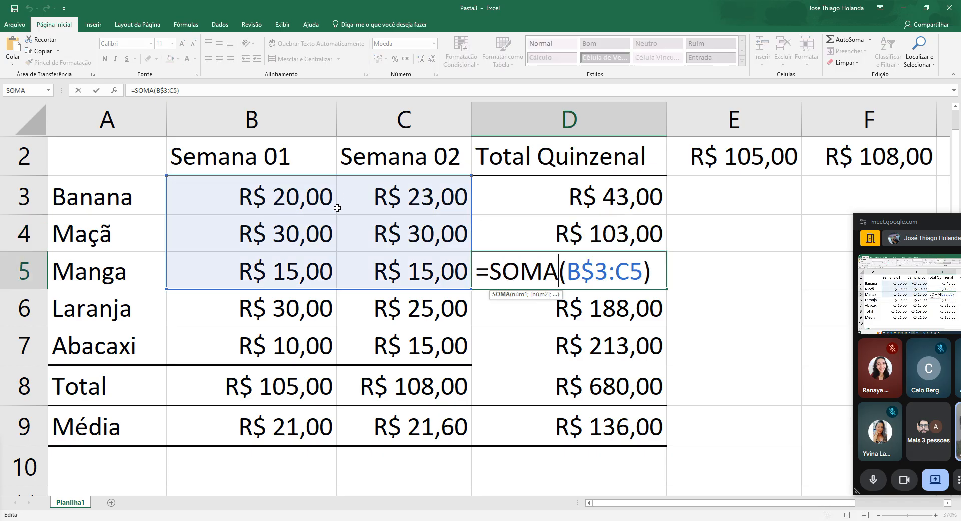
pyautogui.hotkey('ctrl', 'Return')
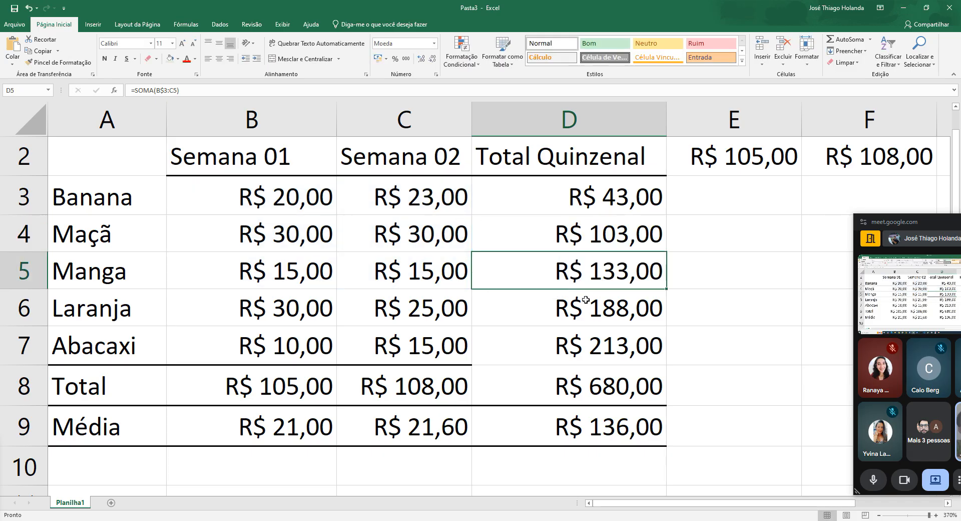
pyautogui.doubleClick(586, 300)
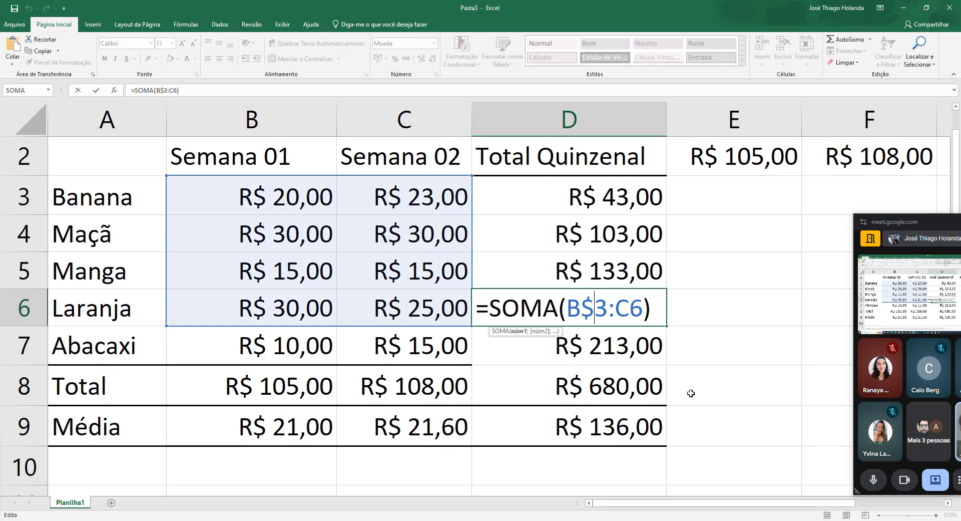
pyautogui.press('Return')
pyautogui.doubleClick(617, 346)
pyautogui.hotkey('ctrl', 'Return')
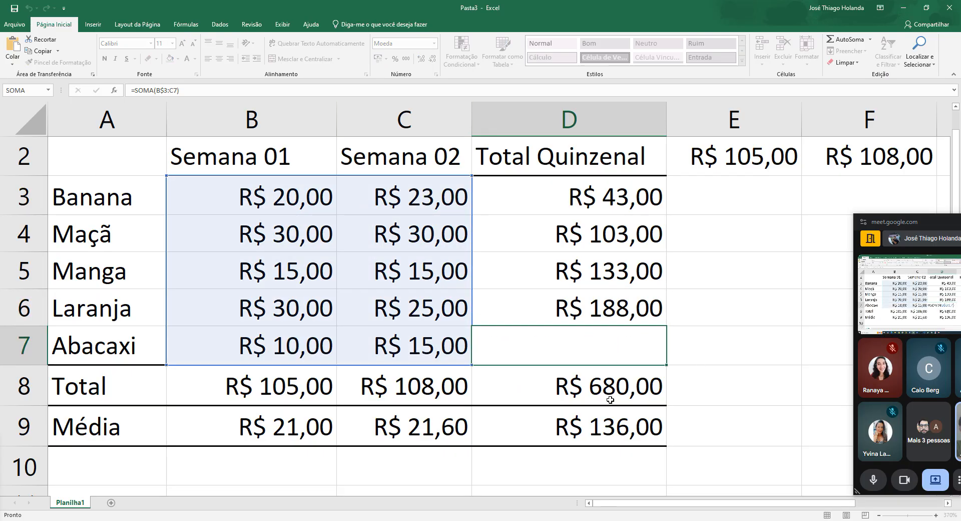
# Inspect the Total Quinzenal sum in D8 with its source cells D3:D7, and review the fixed B$3 reference in the notes
pyautogui.click(619, 388)
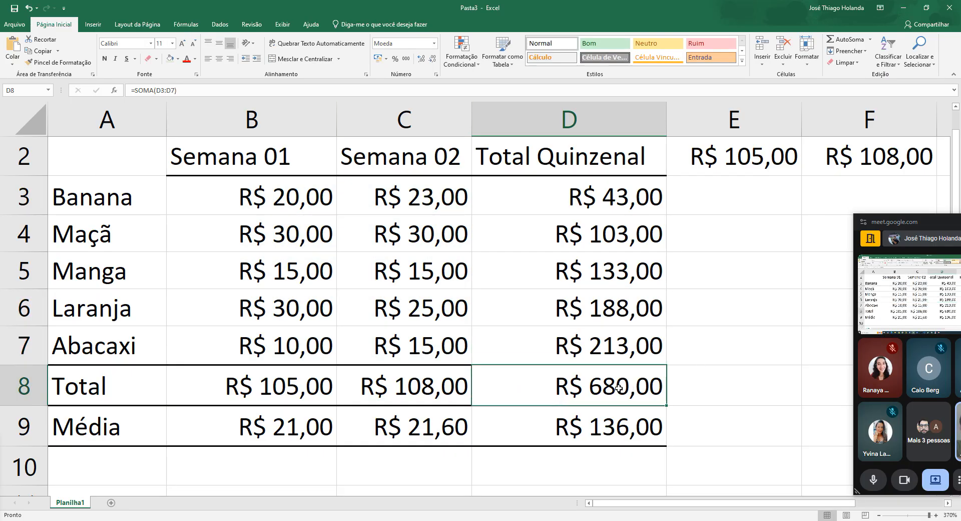
pyautogui.moveTo(605, 205); pyautogui.dragTo(620, 343)
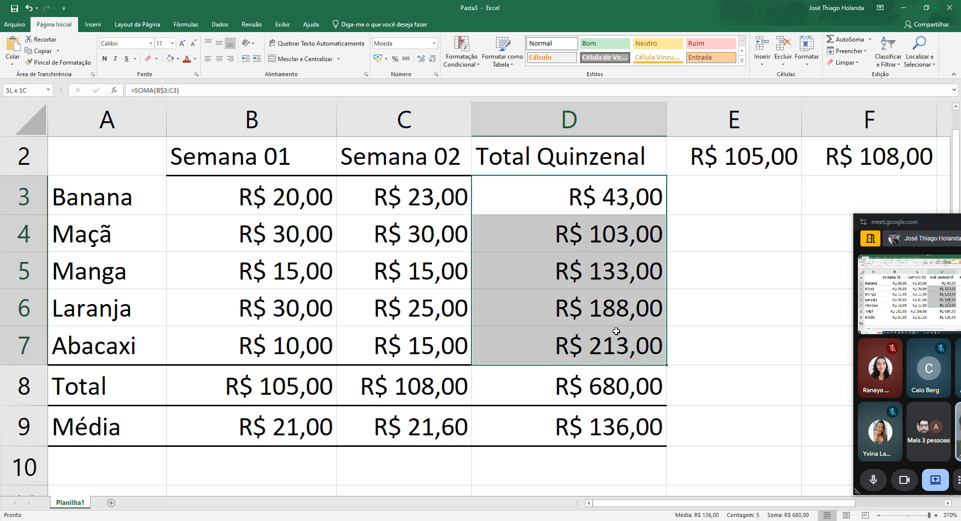
pyautogui.hotkey('alt', 'Tab')
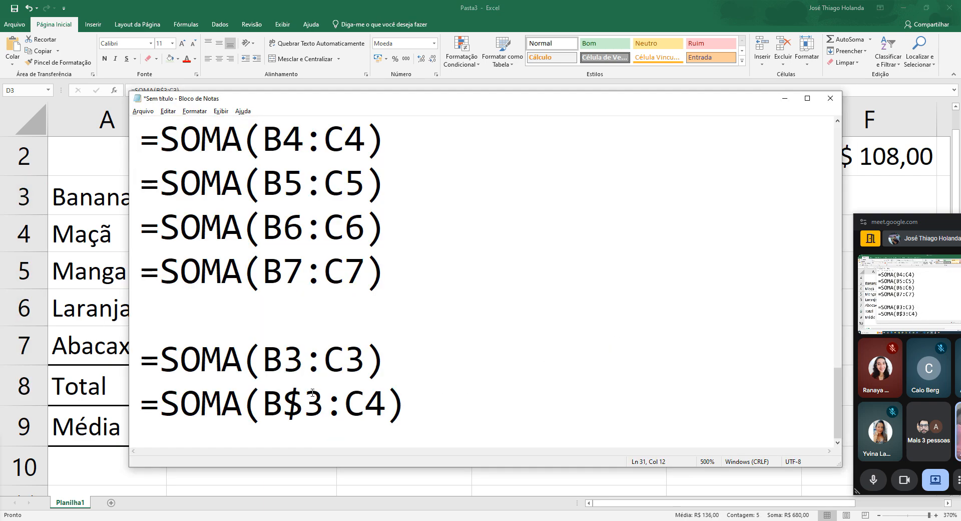
pyautogui.press('Left')
pyautogui.press('Left')
pyautogui.press('Left')
pyautogui.hotkey('alt', 'Tab')
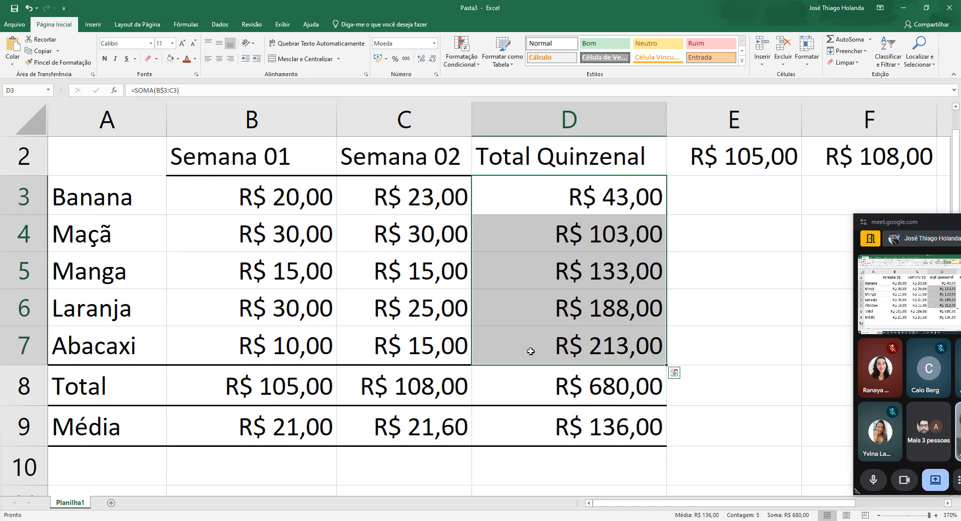
# Undo the fixed-row formula fill and the earlier clearing of D4:D7, and check the Maçã formula in D4
pyautogui.click(617, 264)
pyautogui.hotkey('ctrl', 'z')
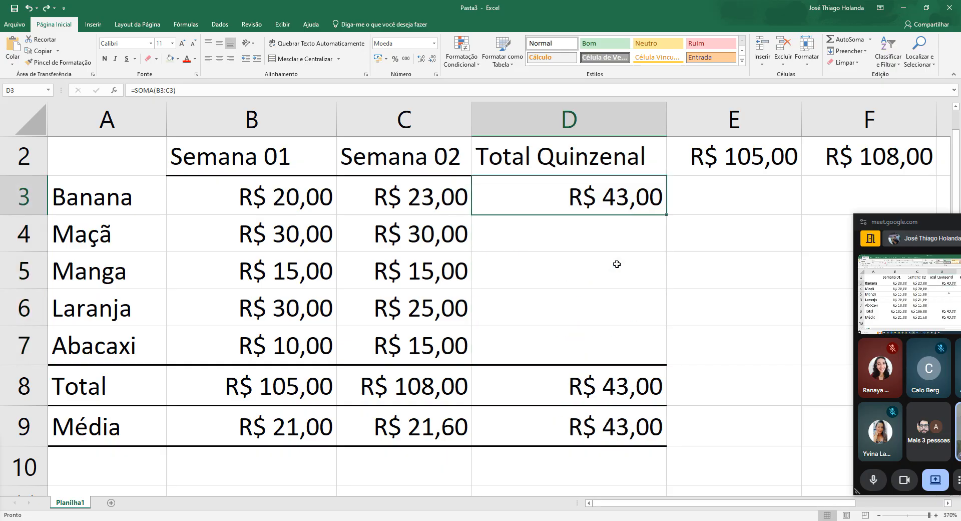
pyautogui.hotkey('ctrl', 'z')
pyautogui.click(686, 269)
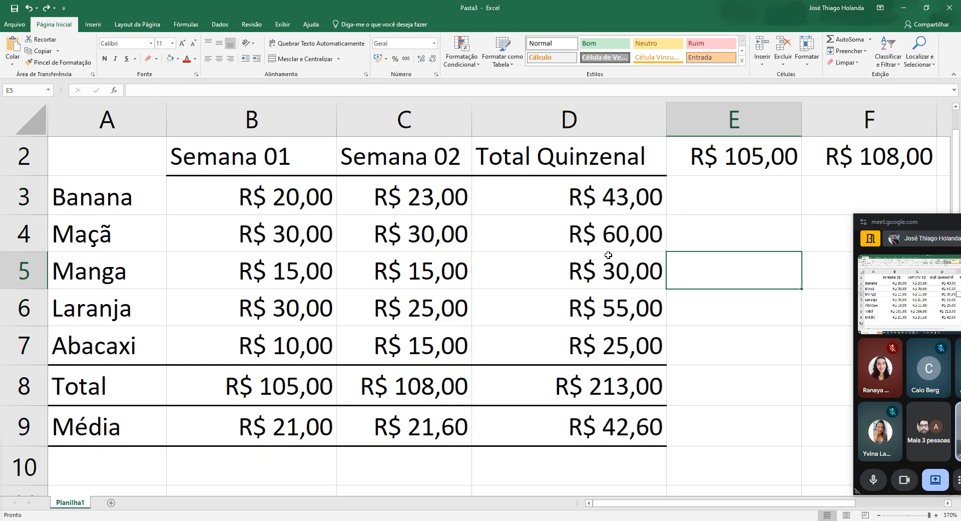
pyautogui.click(611, 239)
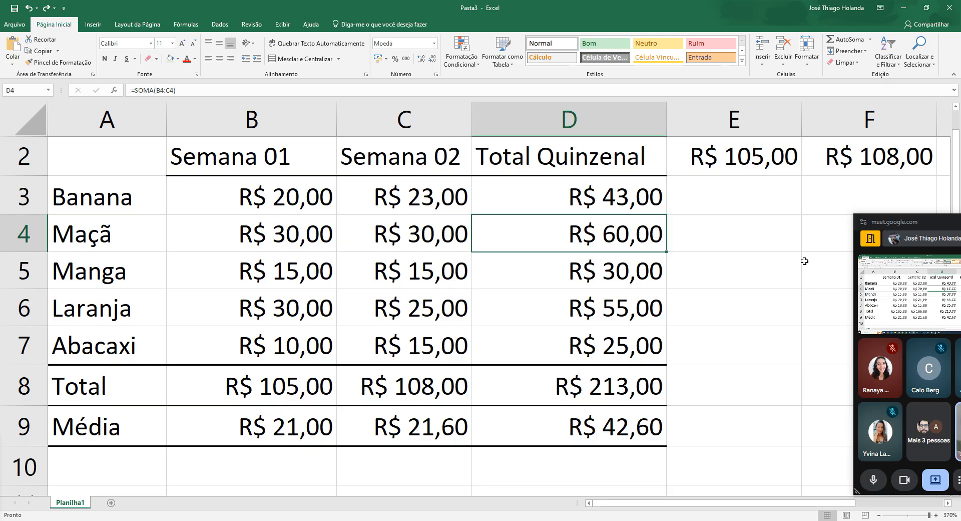
# Move the floating meeting window fully into view and switch to the browser showing the Excel Básico 01 video on YouTube
pyautogui.moveTo(936, 221); pyautogui.dragTo(828, 198)
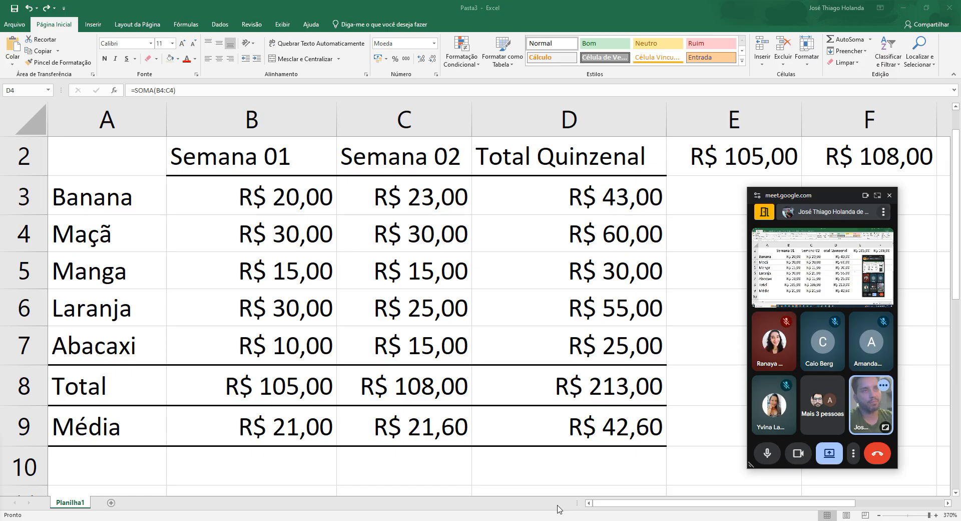
pyautogui.hotkey('alt', 'Tab')
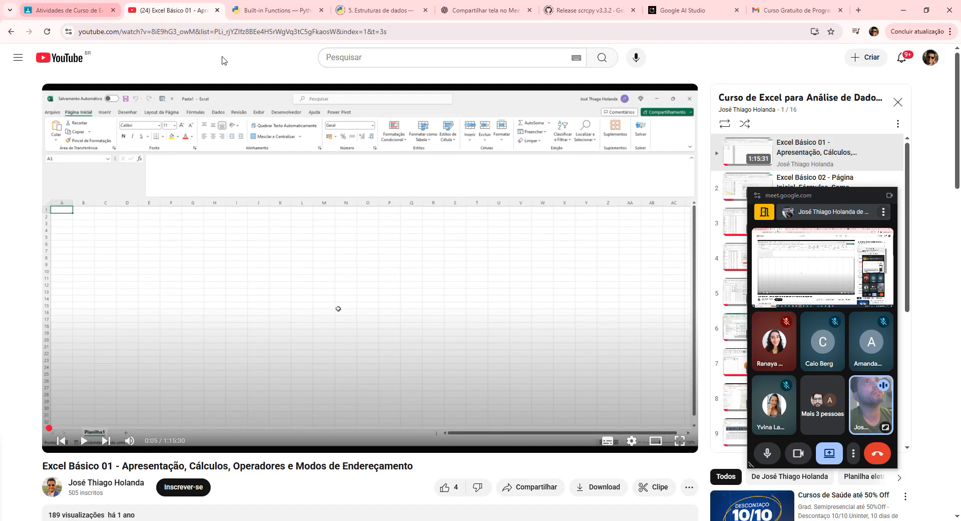
# Uncover the Excel course playlist on YouTube, and switch to the Google Classroom activities page with the Apostila Básica item collapsed
pyautogui.moveTo(831, 200); pyautogui.dragTo(419, 115)
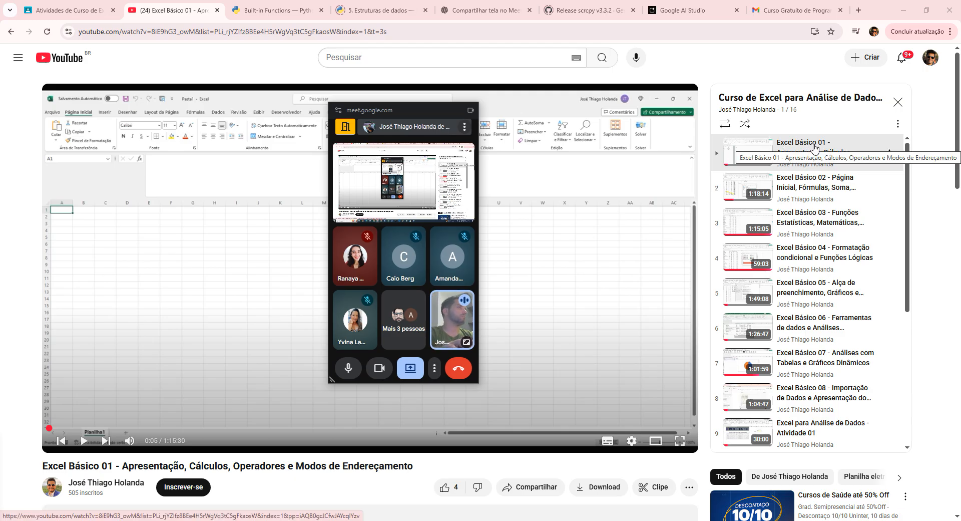
pyautogui.click(116, 6)
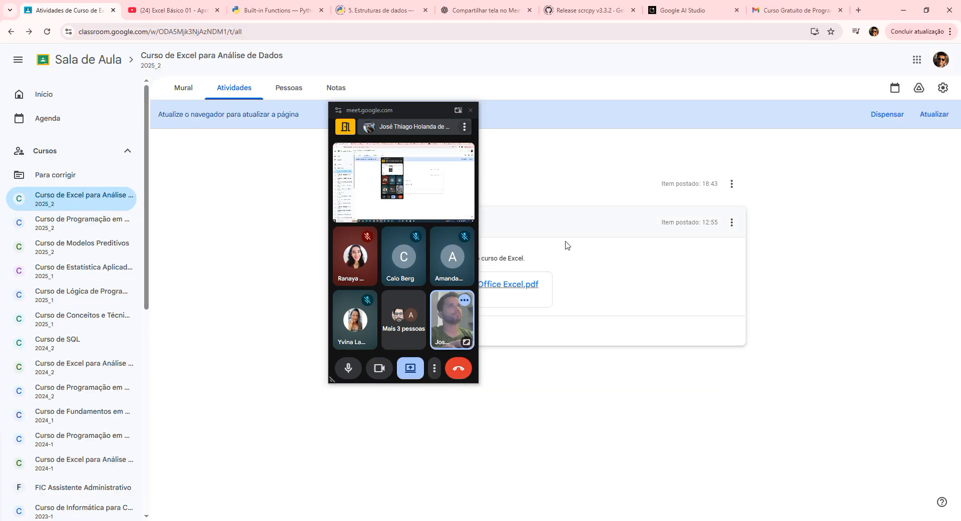
pyautogui.moveTo(402, 107); pyautogui.dragTo(797, 177)
pyautogui.click(485, 220)
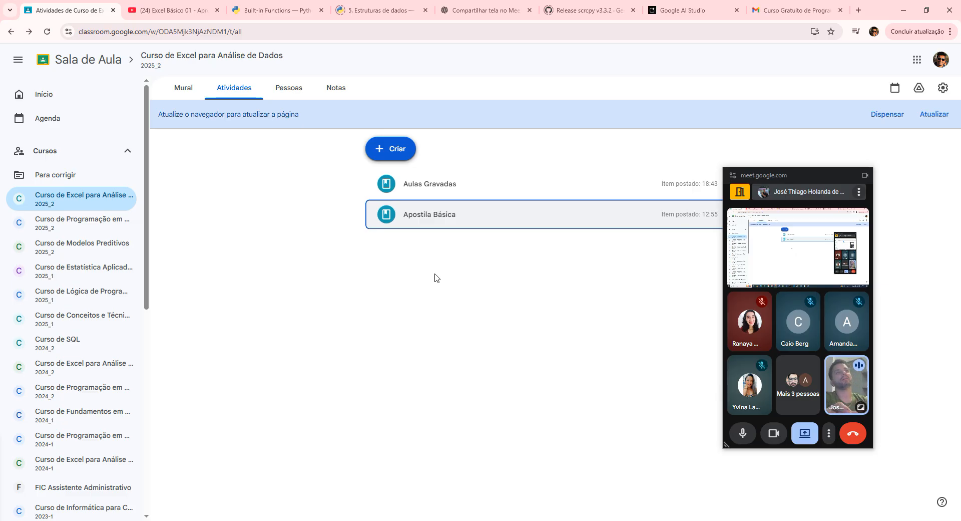
pyautogui.hotkey('alt', 'Tab')
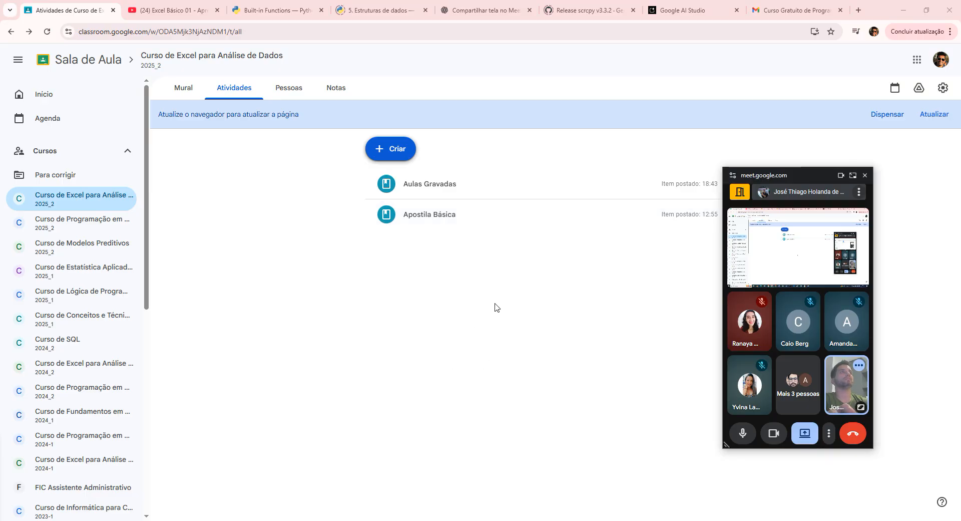
# Leave the floating meeting view and go back to the full Google Meet call window
pyautogui.moveTo(810, 172); pyautogui.dragTo(610, 150)
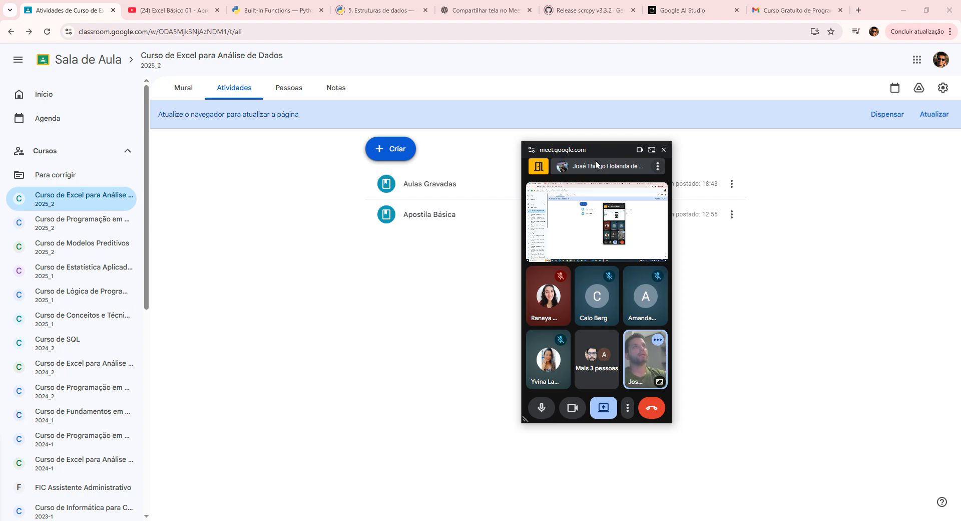
pyautogui.click(628, 414)
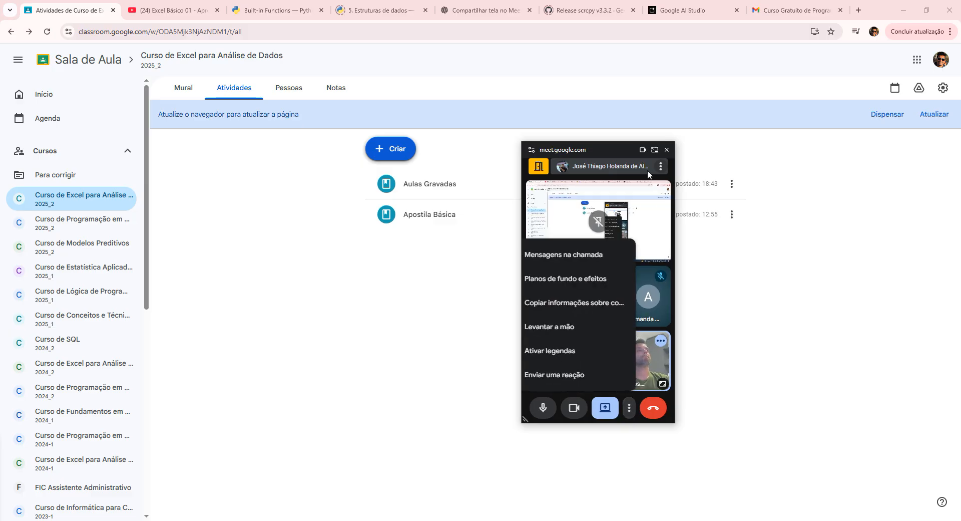
pyautogui.click(654, 150)
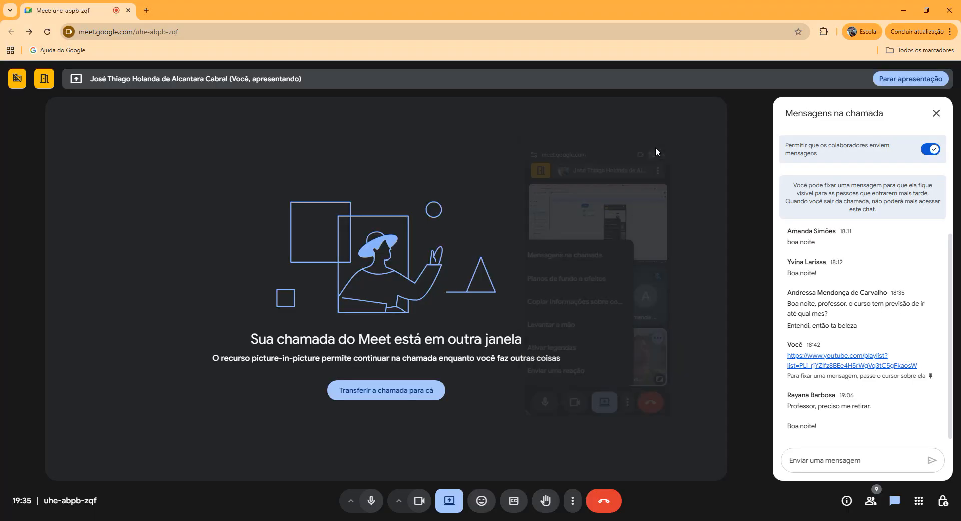